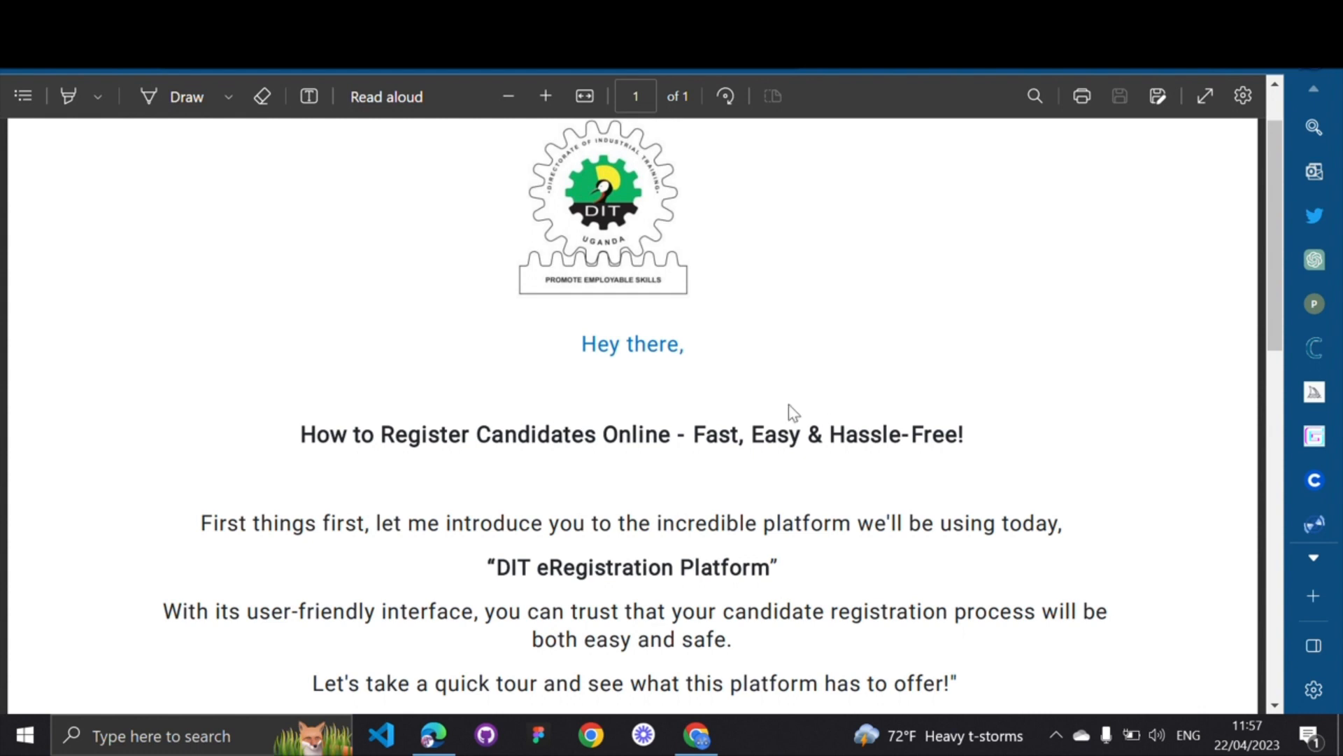
Enter the address dit.go.ug in a new Google Chrome tab
{"action": "scroll", "coordinate": [782, 411], "scroll_direction": "down", "scroll_amount": 1}
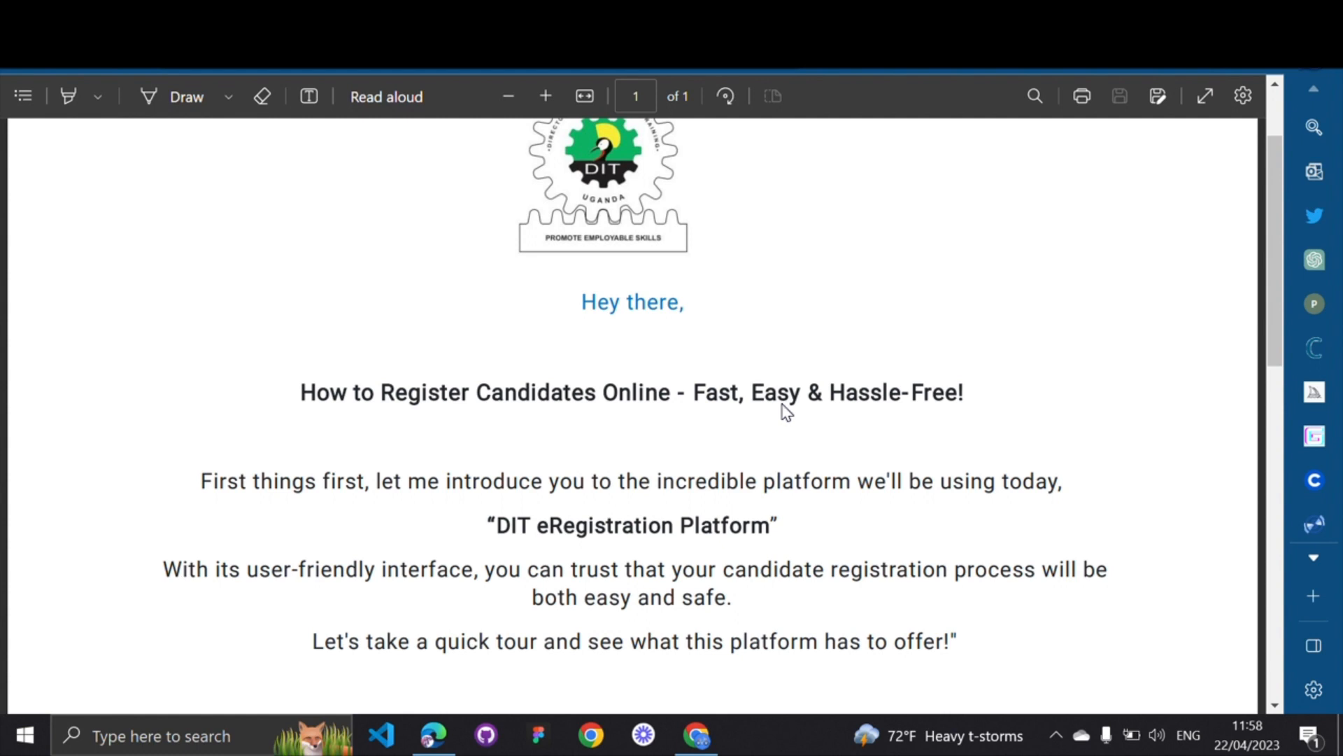
{"action": "left_click", "coordinate": [697, 736]}
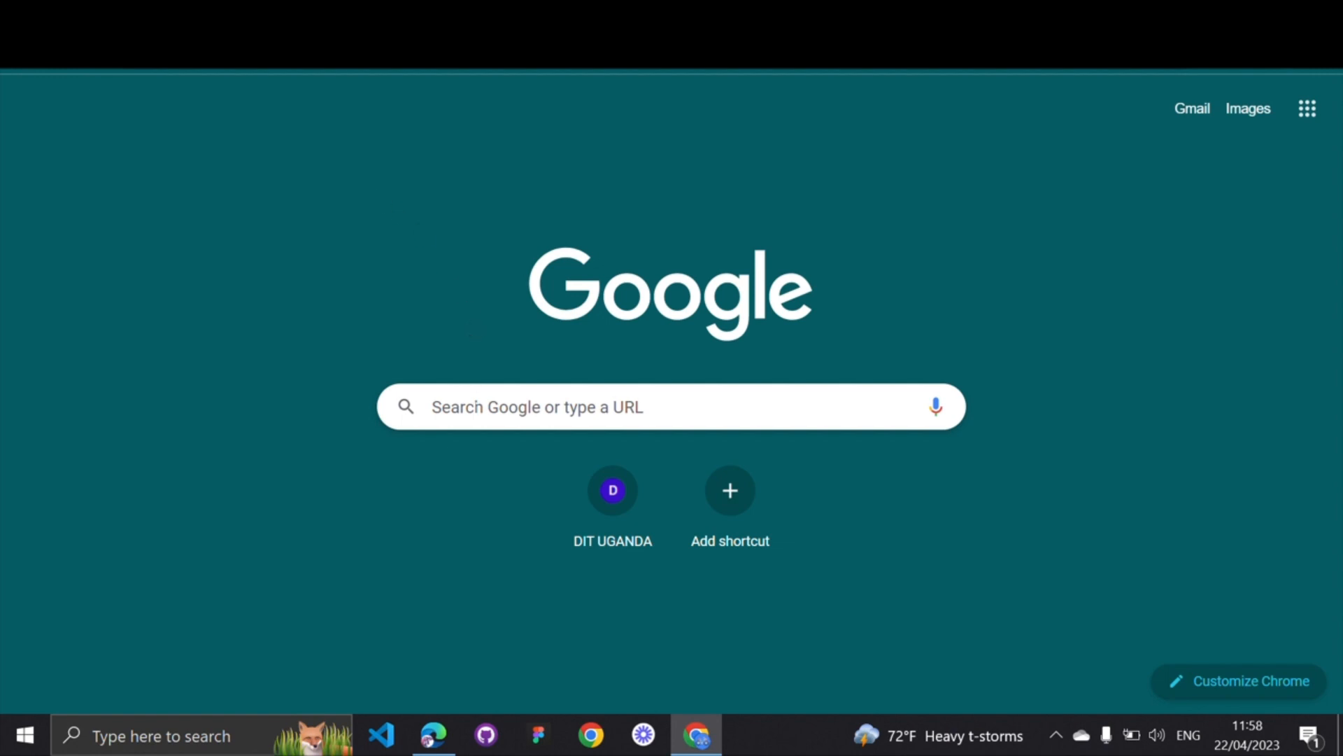
{"action": "left_click", "coordinate": [470, 408]}
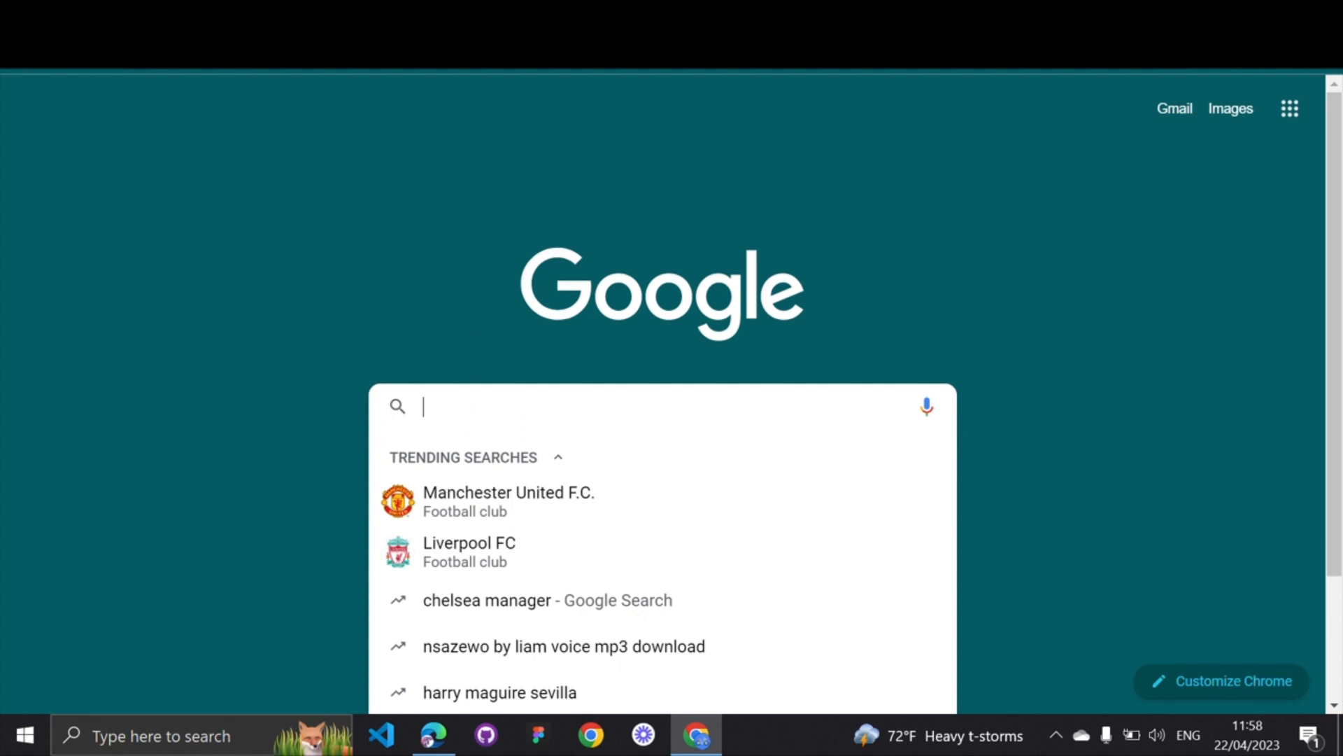
{"action": "type", "text": "dit"}
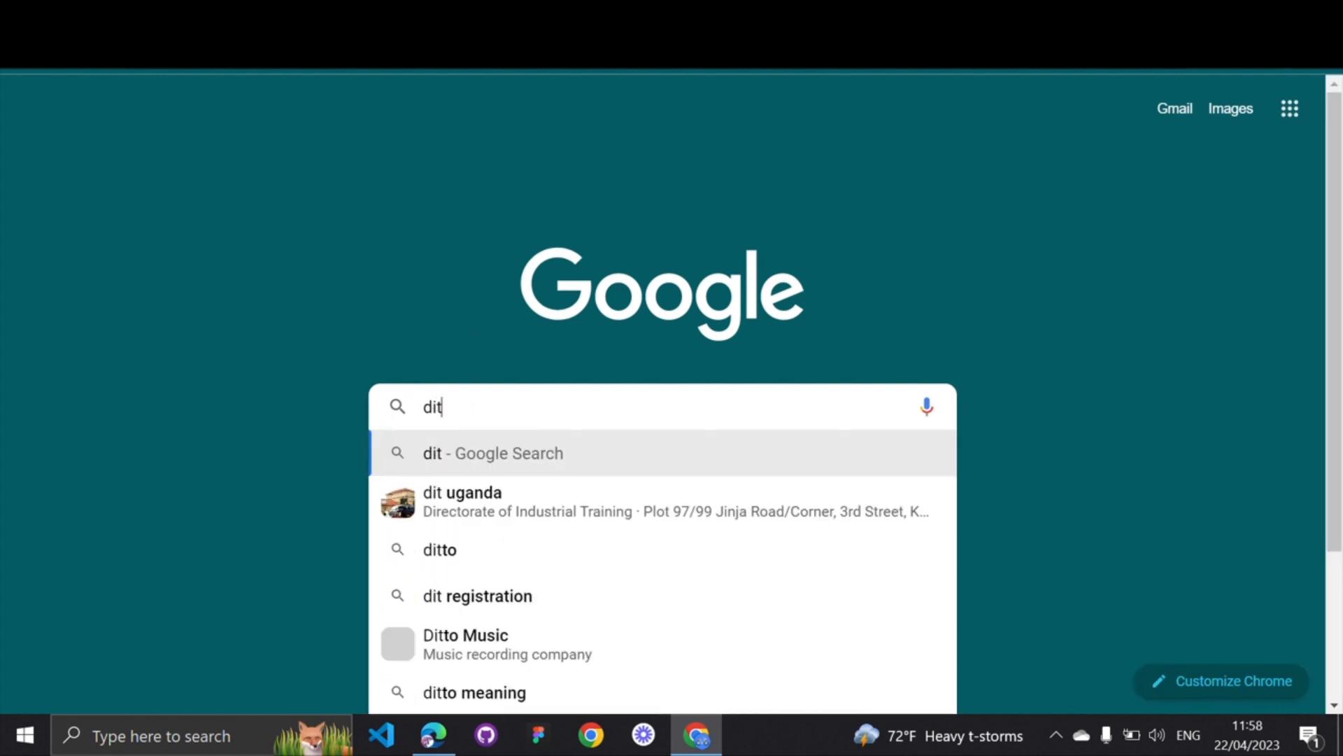
{"action": "type", "text": "."}
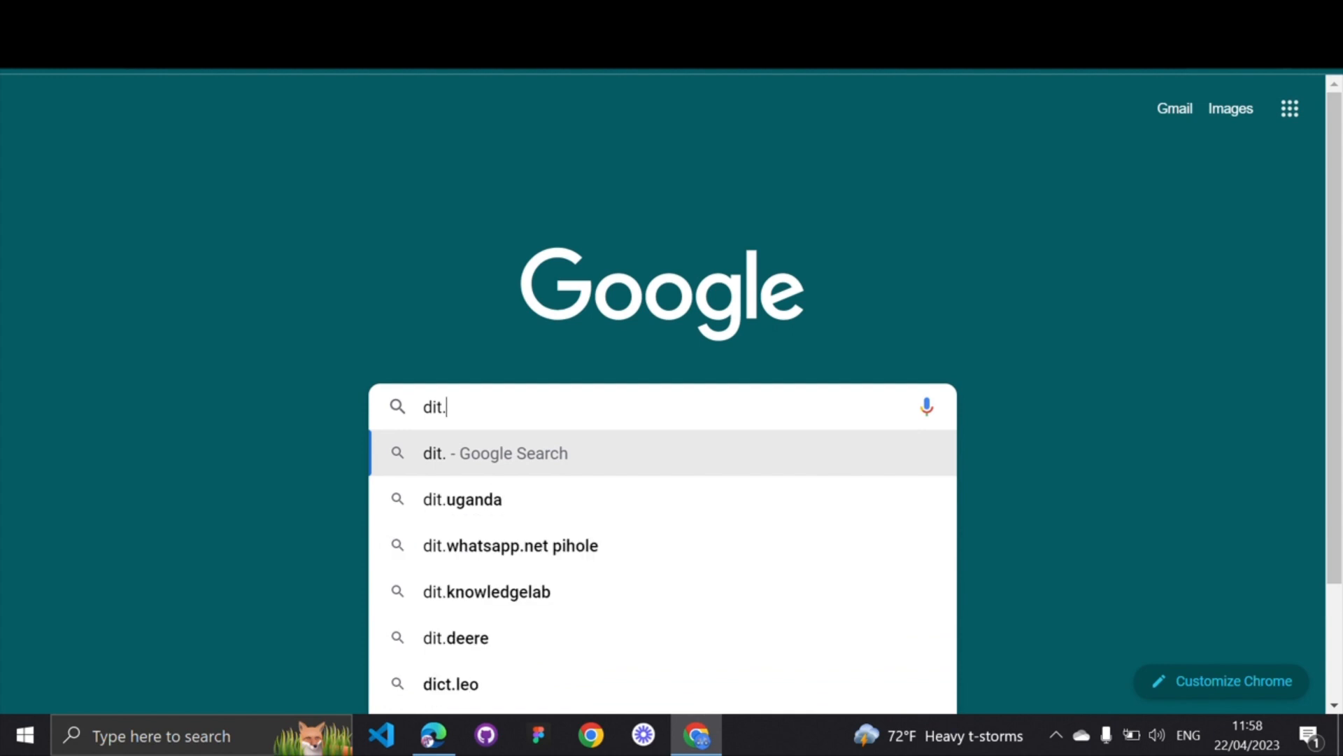
{"action": "type", "text": "go.ug"}
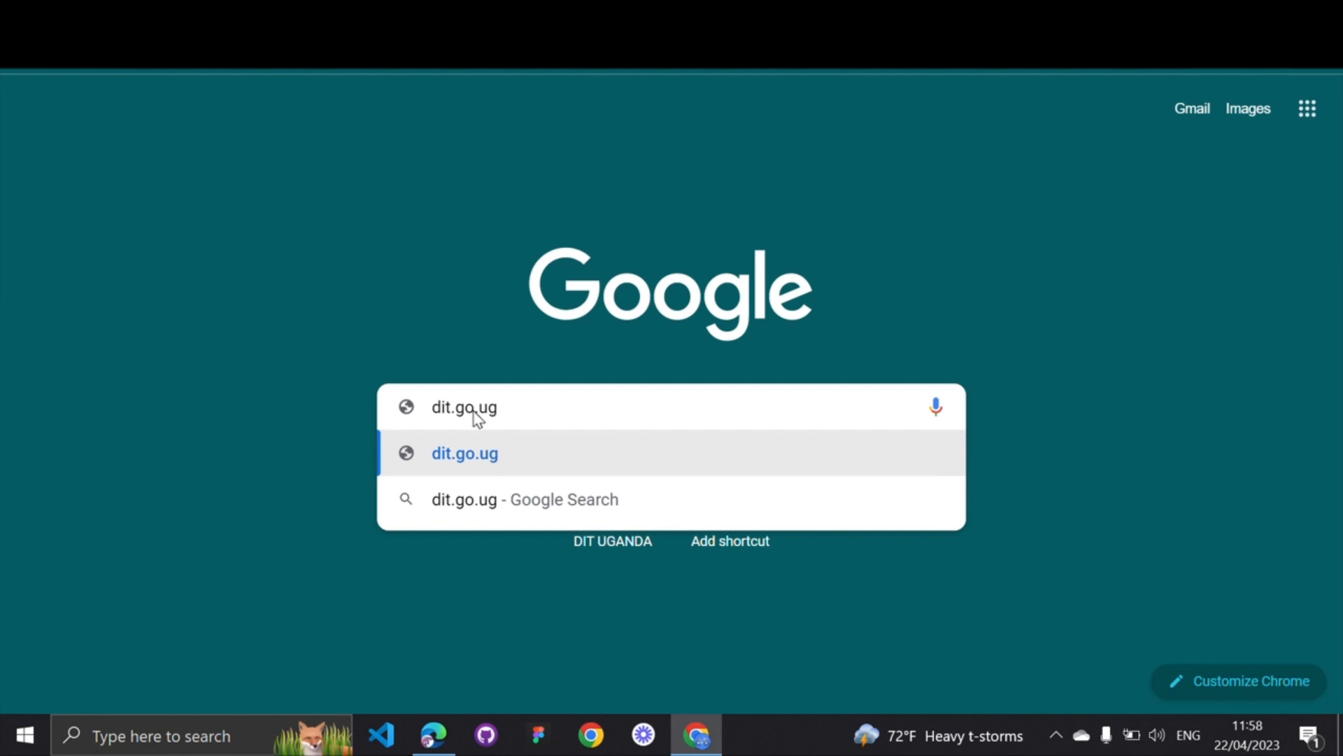
{"action": "key", "text": "Return"}
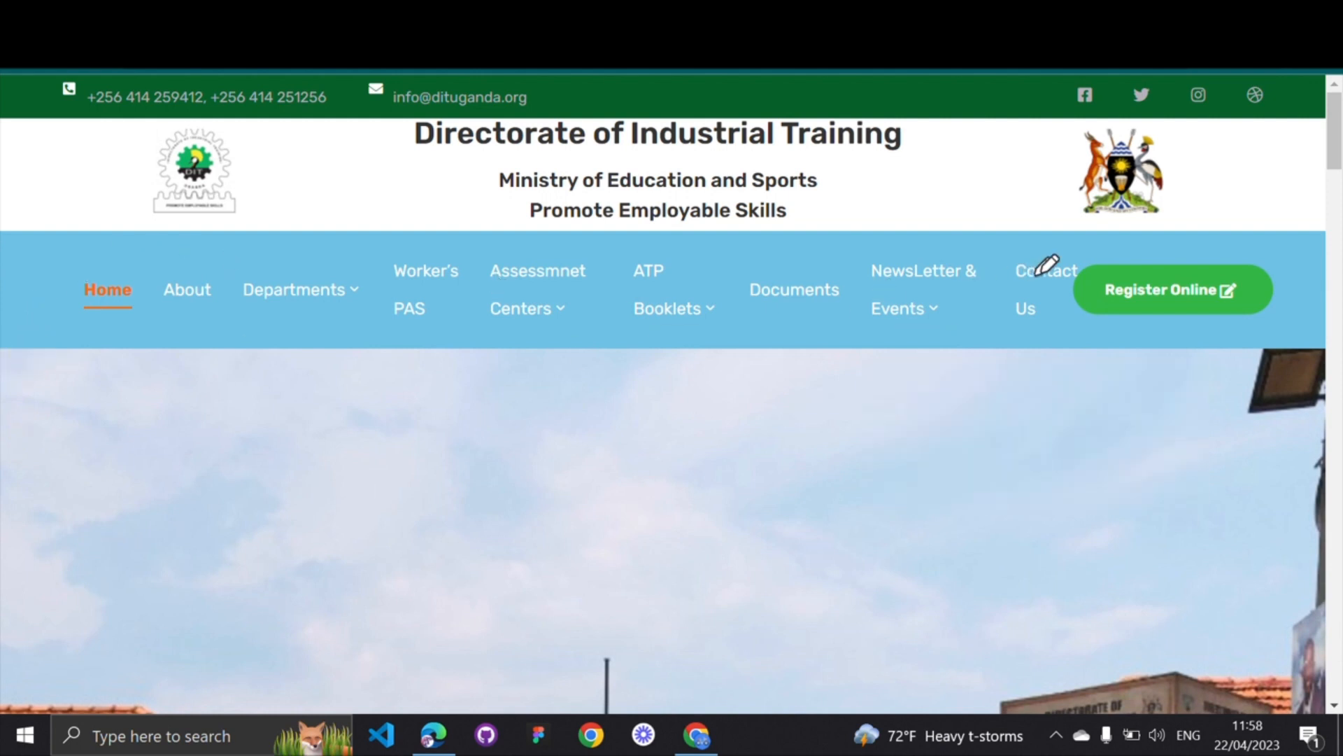
{"action": "mouse_move", "coordinate": [1087, 245]}
{"action": "left_mouse_down"}
{"action": "mouse_move", "coordinate": [1058, 322]}
{"action": "mouse_move", "coordinate": [1109, 353]}
{"action": "mouse_move", "coordinate": [1250, 329]}
{"action": "mouse_move", "coordinate": [1280, 280]}
{"action": "mouse_move", "coordinate": [1217, 252]}
{"action": "mouse_move", "coordinate": [1081, 243]}
{"action": "left_mouse_up"}
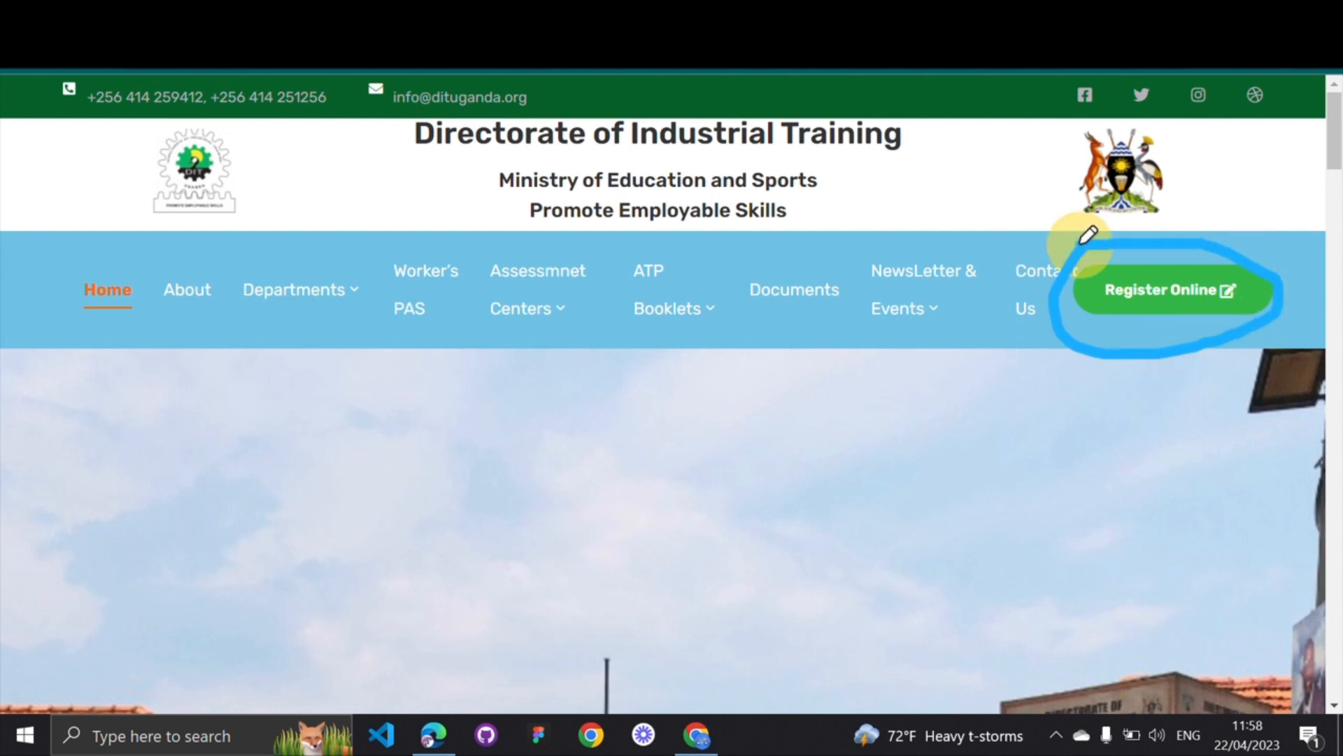
{"action": "left_click", "coordinate": [31, 410]}
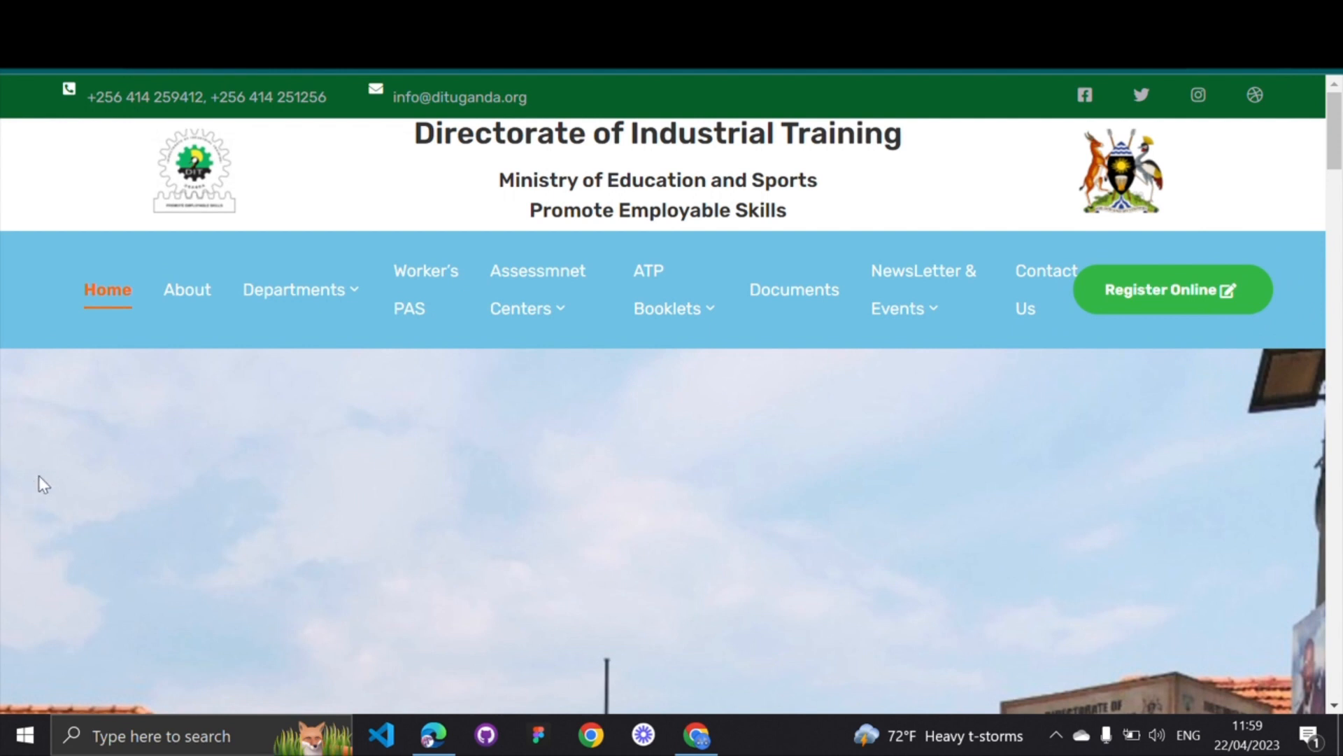
Open Register Online and log in with the assessment centre number and account password
{"action": "left_click", "coordinate": [1145, 285]}
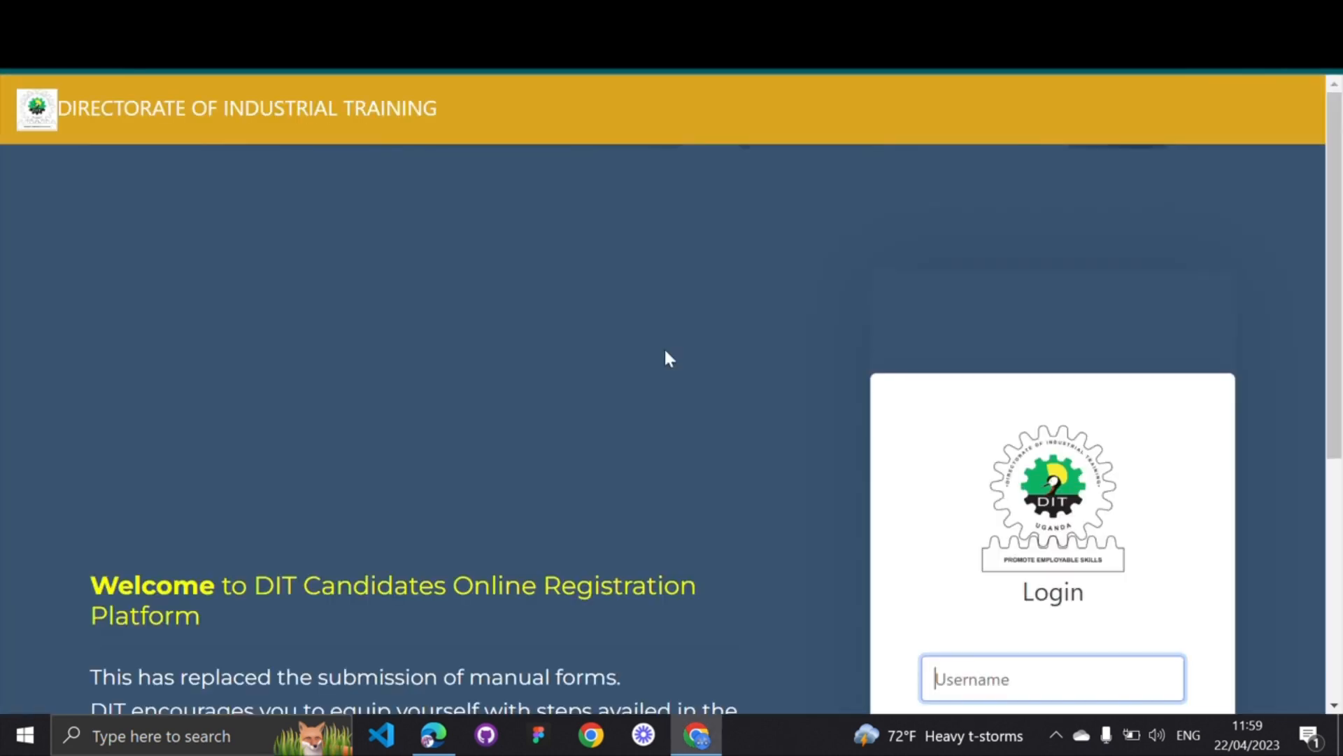
{"action": "scroll", "coordinate": [666, 351], "scroll_direction": "down", "scroll_amount": 2}
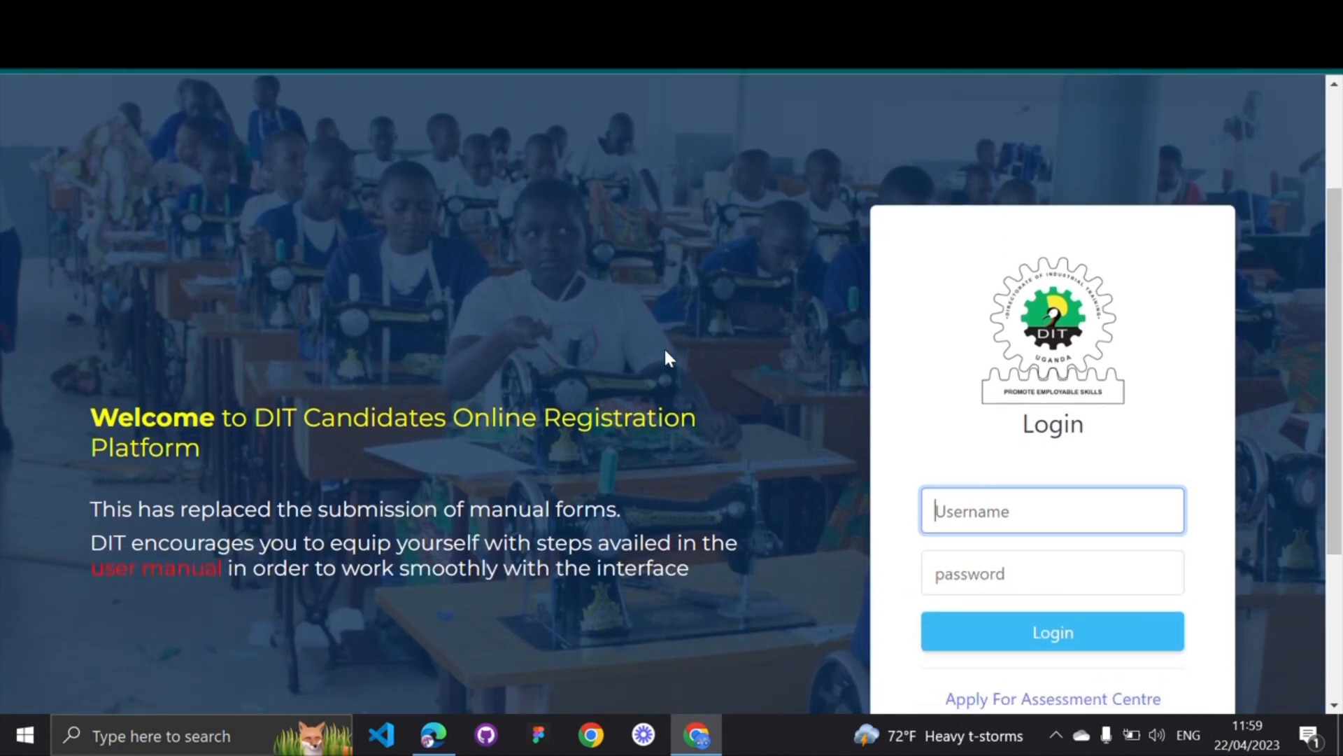
{"action": "scroll", "coordinate": [665, 352], "scroll_direction": "down", "scroll_amount": 1}
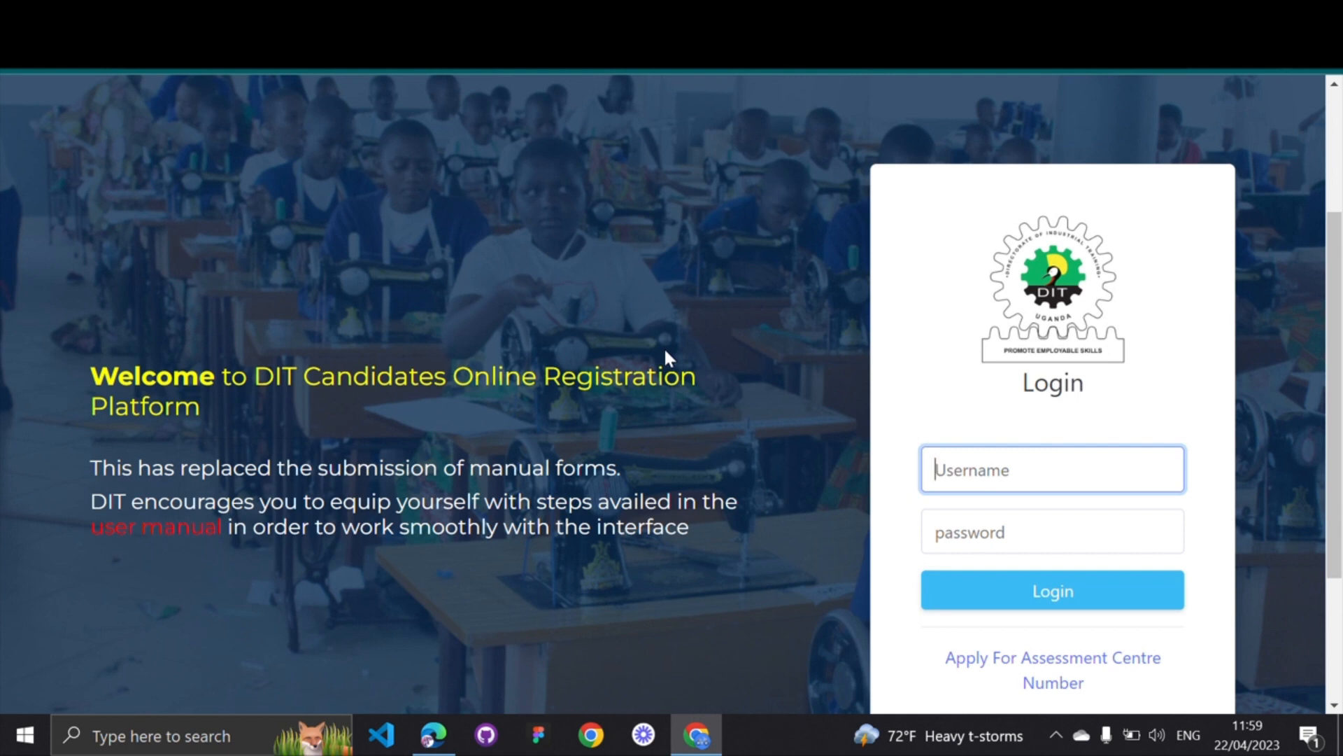
{"action": "type", "text": "UVQF/9000"}
{"action": "left_click", "coordinate": [989, 529]}
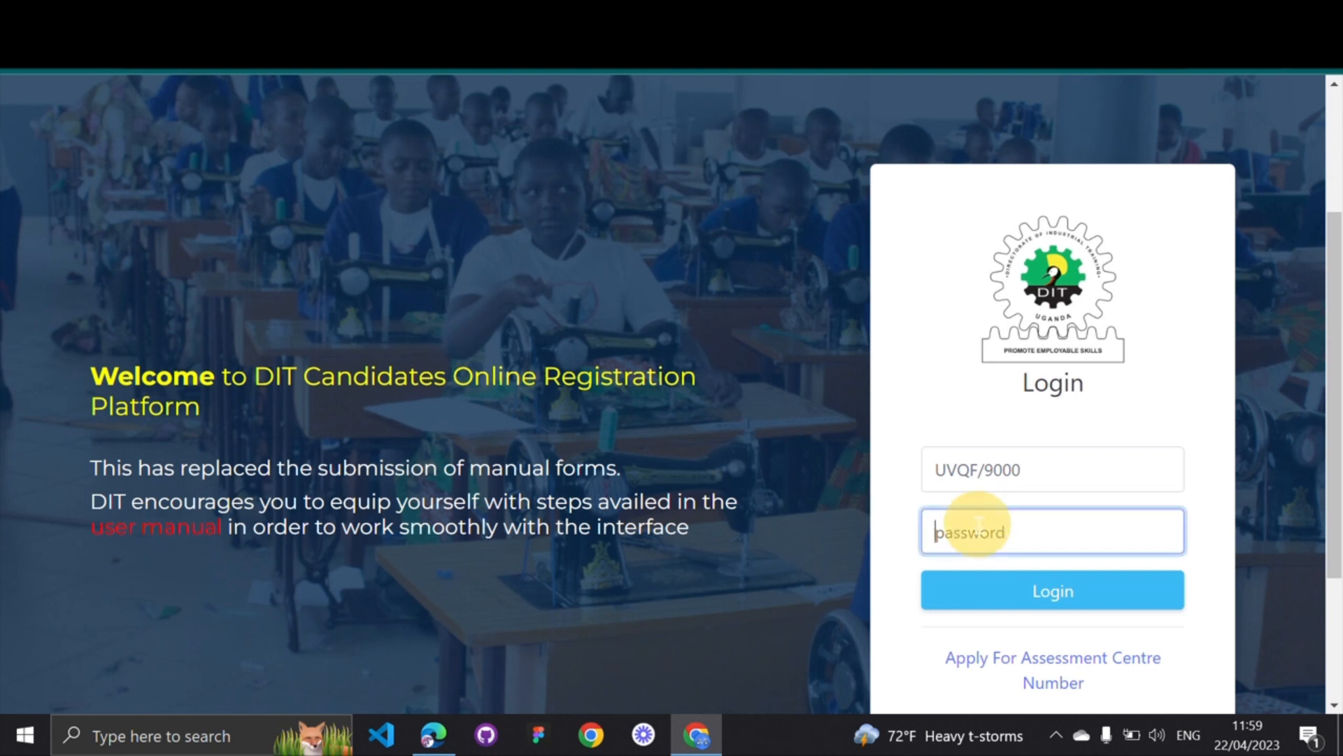
{"action": "type", "text": "••••"}
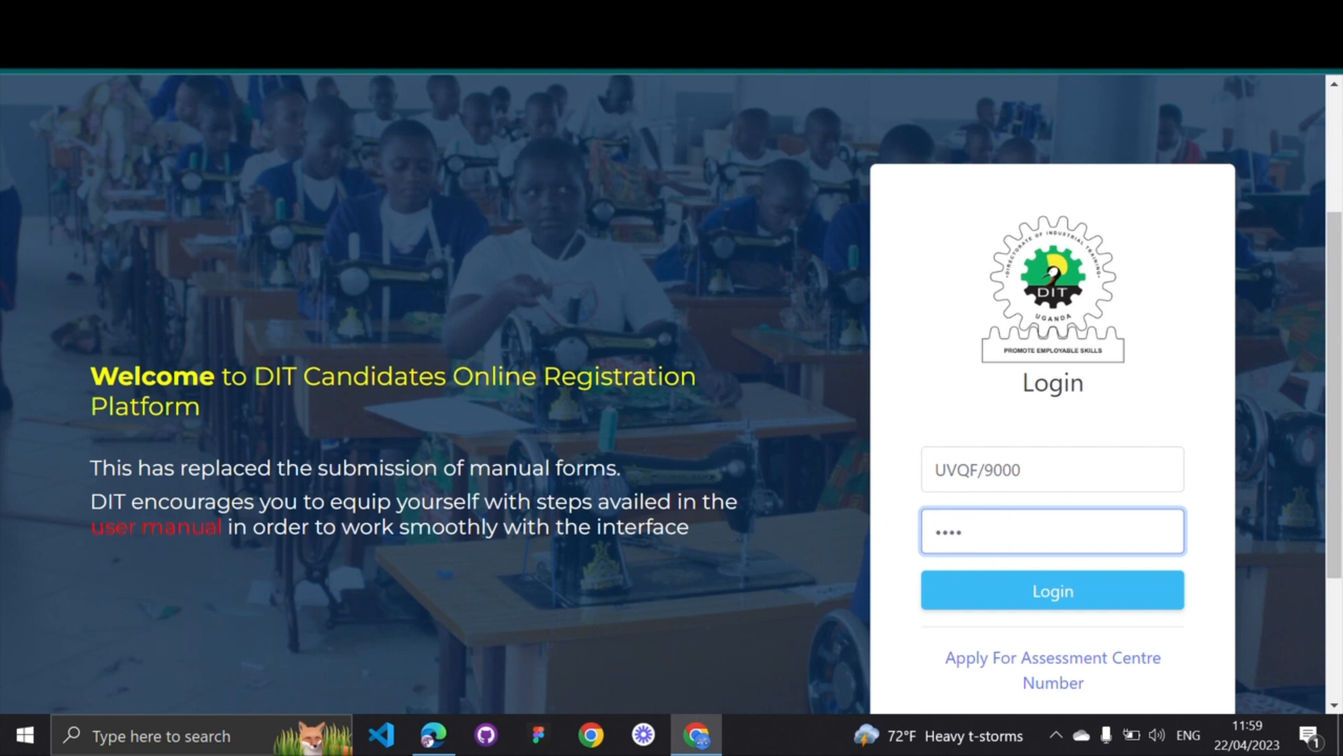
{"action": "type", "text": "••••••"}
{"action": "left_click", "coordinate": [1032, 592]}
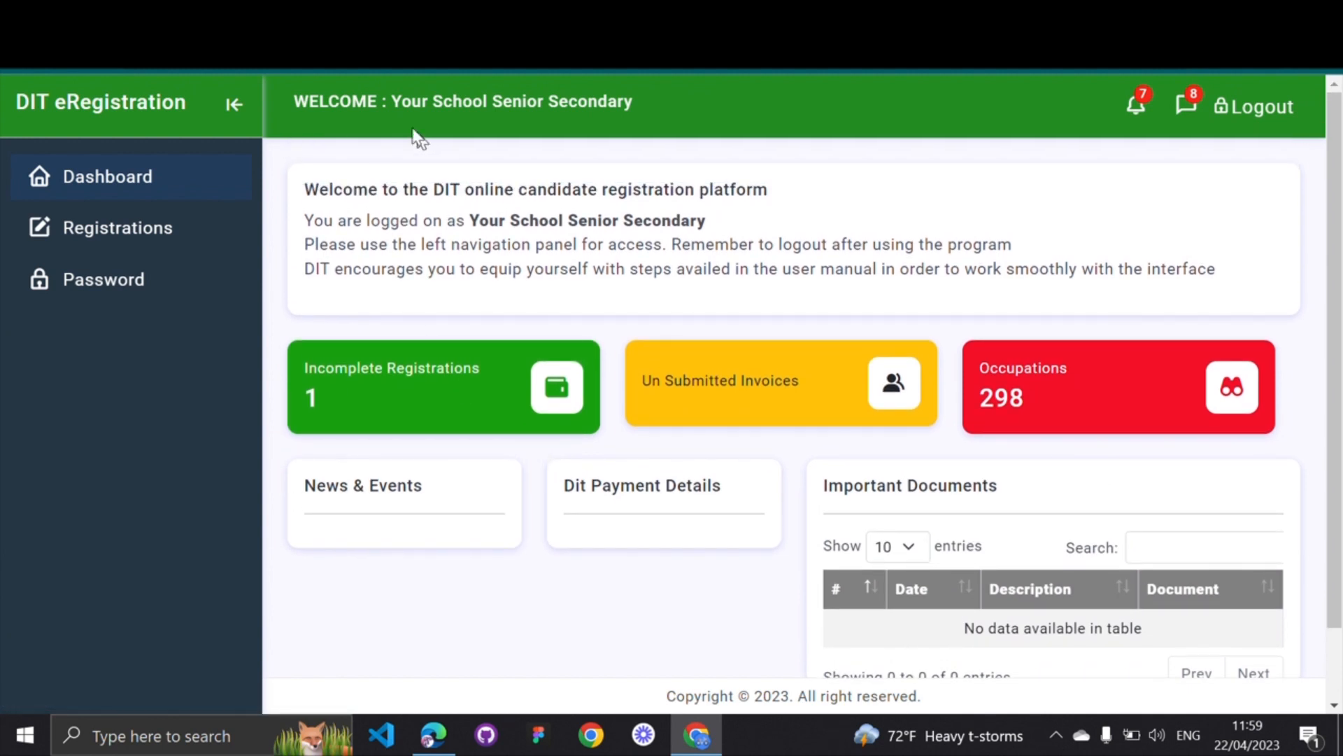
{"action": "left_click_drag", "start_coordinate": [299, 103], "coordinate": [650, 109]}
{"action": "left_click", "coordinate": [609, 98]}
{"action": "left_click_drag", "start_coordinate": [305, 220], "coordinate": [468, 221]}
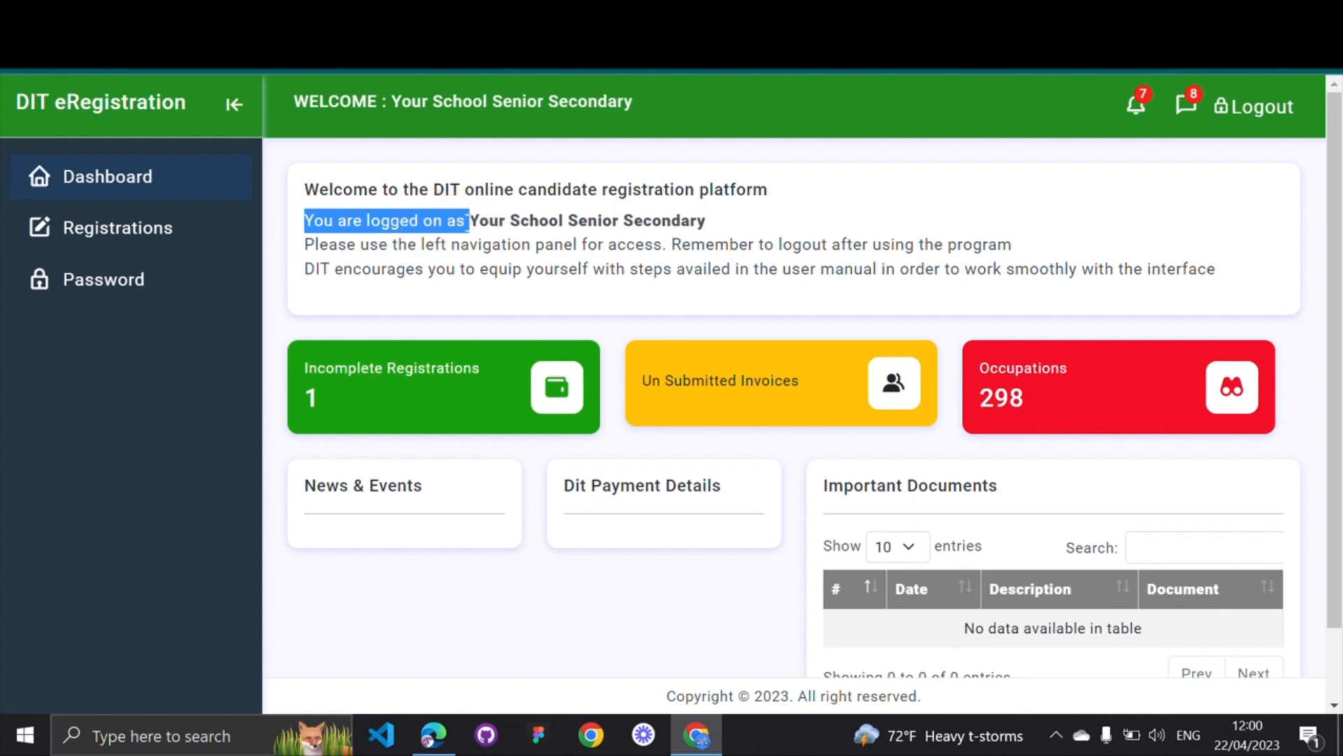
{"action": "left_click", "coordinate": [596, 222]}
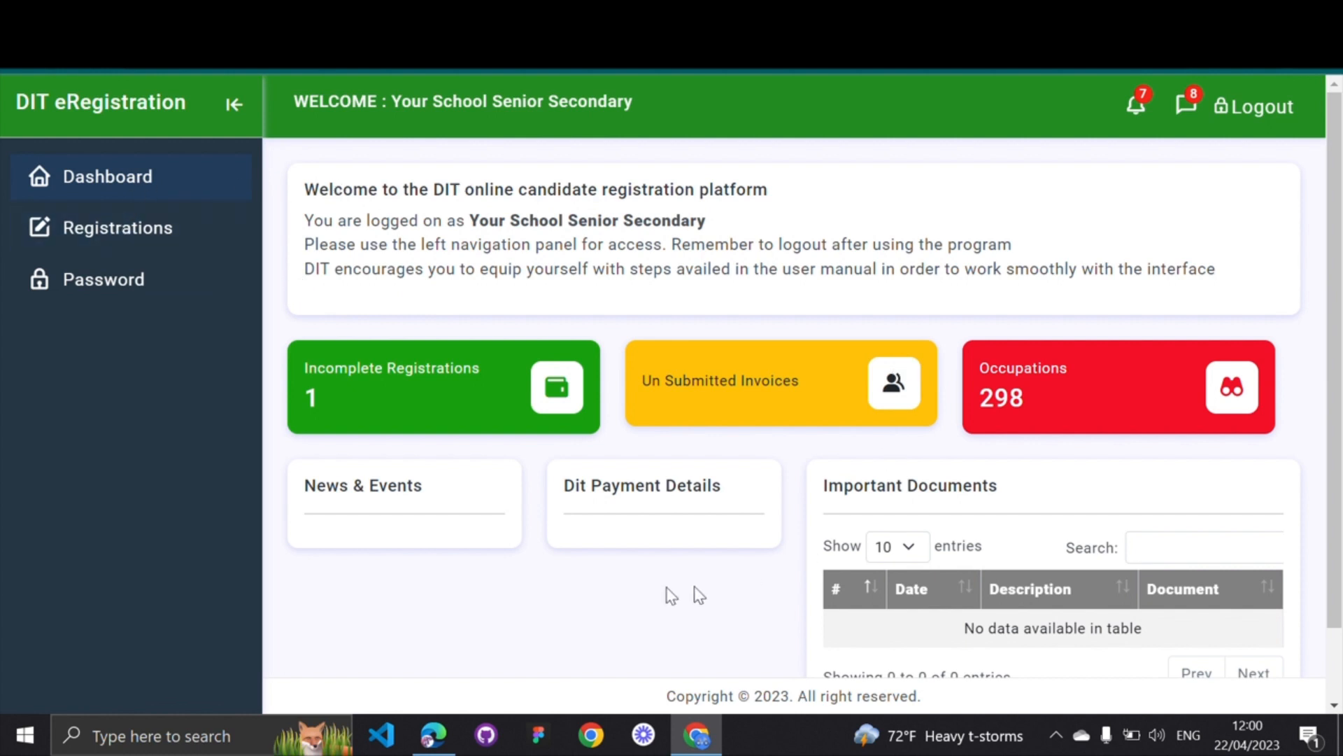
{"action": "scroll", "coordinate": [638, 556], "scroll_direction": "down", "scroll_amount": 1}
{"action": "scroll", "coordinate": [639, 556], "scroll_direction": "up", "scroll_amount": 1}
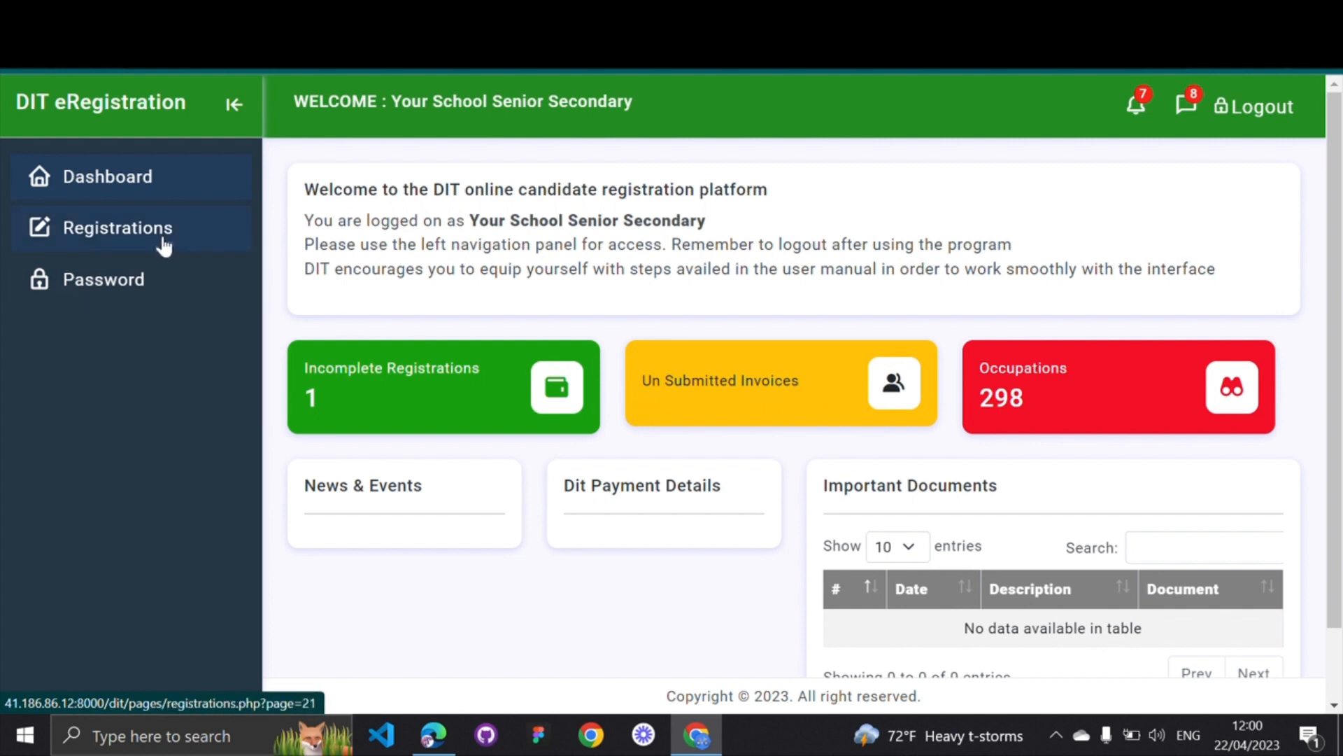
Visit the Password page, then go to the Registrations overview
{"action": "left_click", "coordinate": [144, 297]}
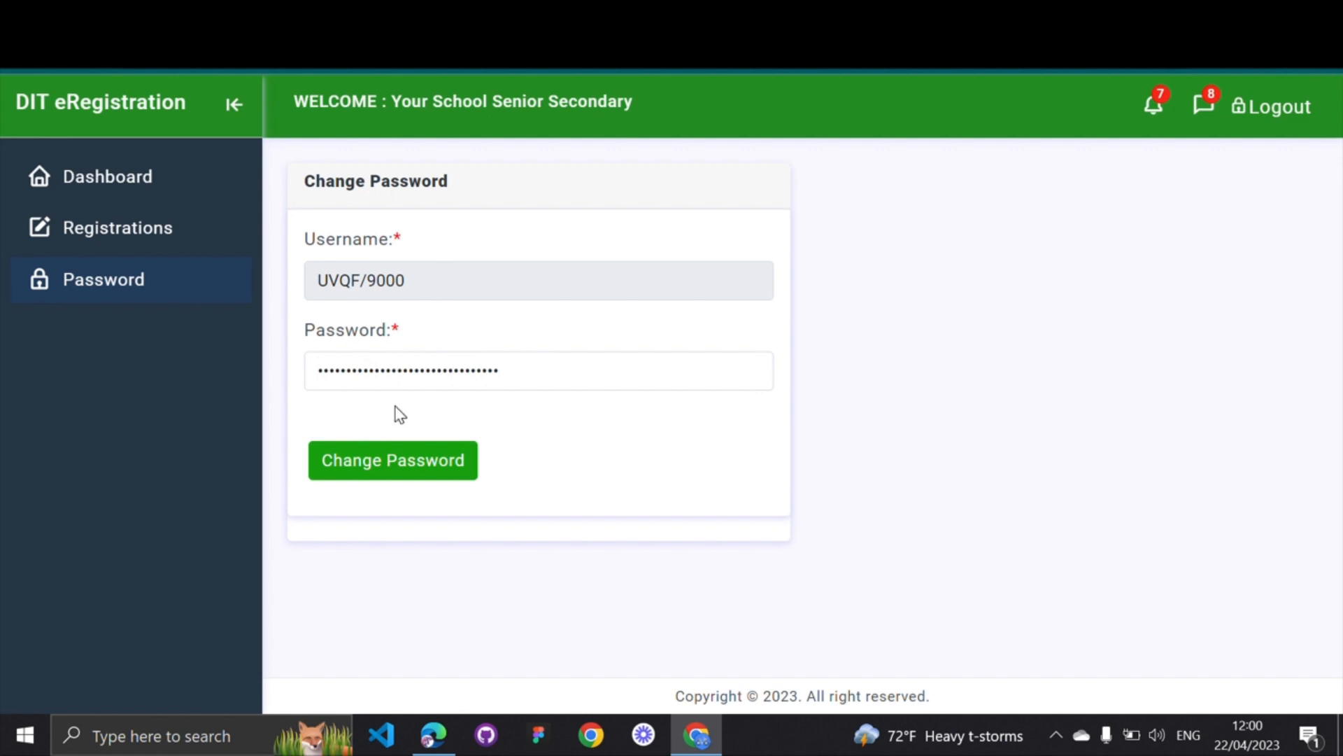
{"action": "left_click", "coordinate": [131, 241]}
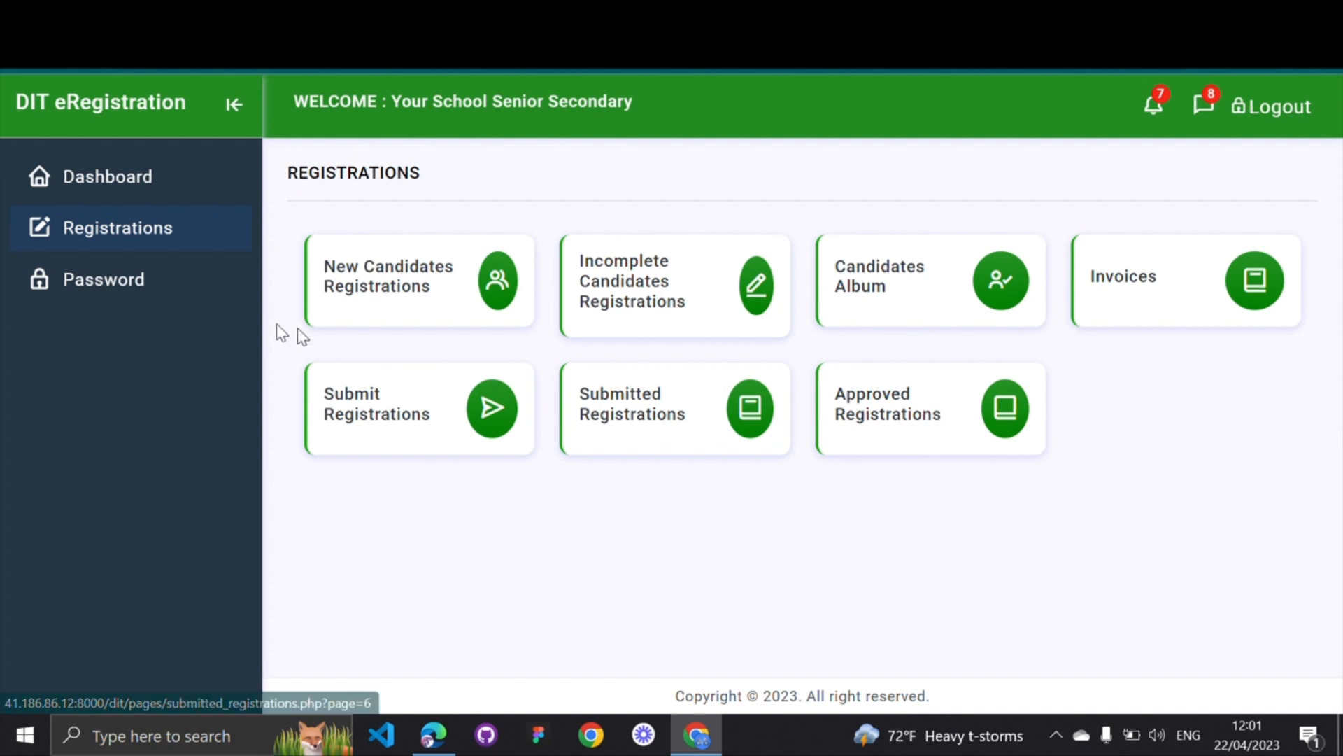
Start a new candidate registration and bring up its details form
{"action": "left_click", "coordinate": [378, 295]}
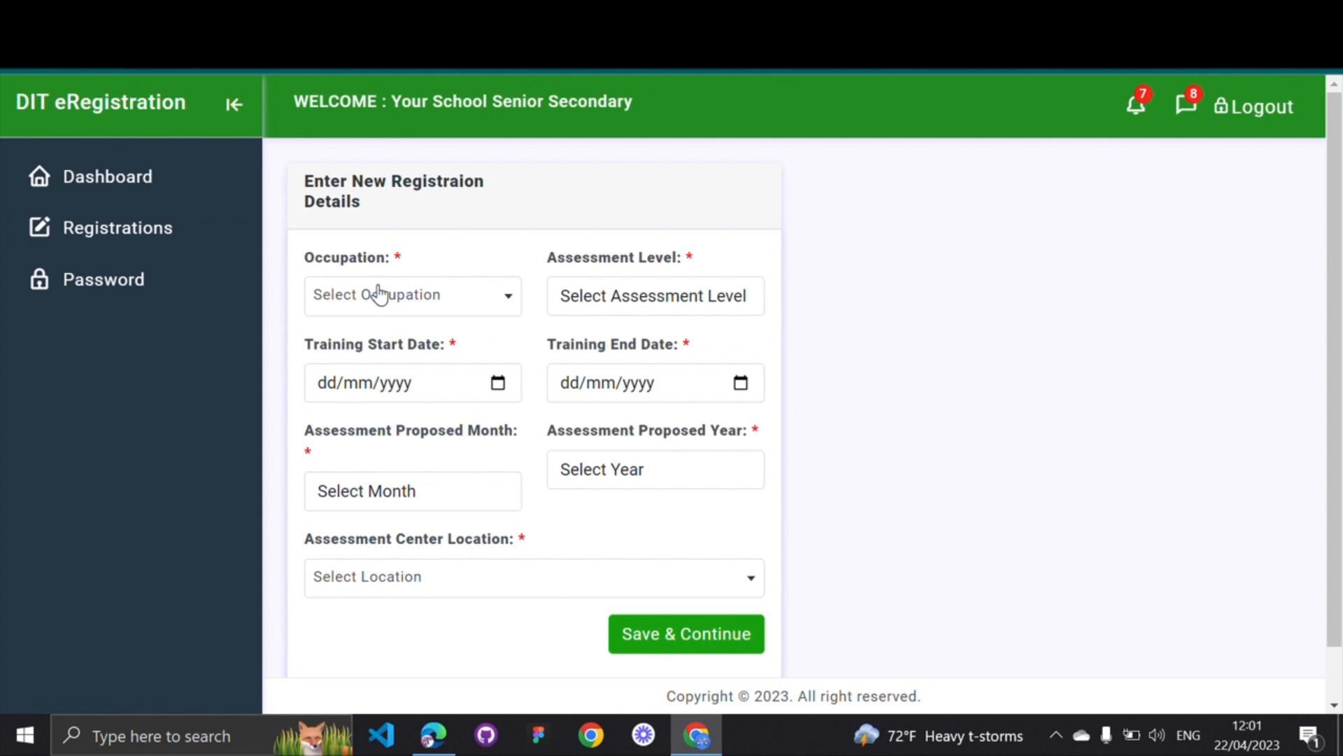
{"action": "left_click_drag", "start_coordinate": [305, 181], "coordinate": [361, 198]}
{"action": "left_click", "coordinate": [398, 207]}
Choose Cook as the occupation
{"action": "left_click", "coordinate": [509, 304]}
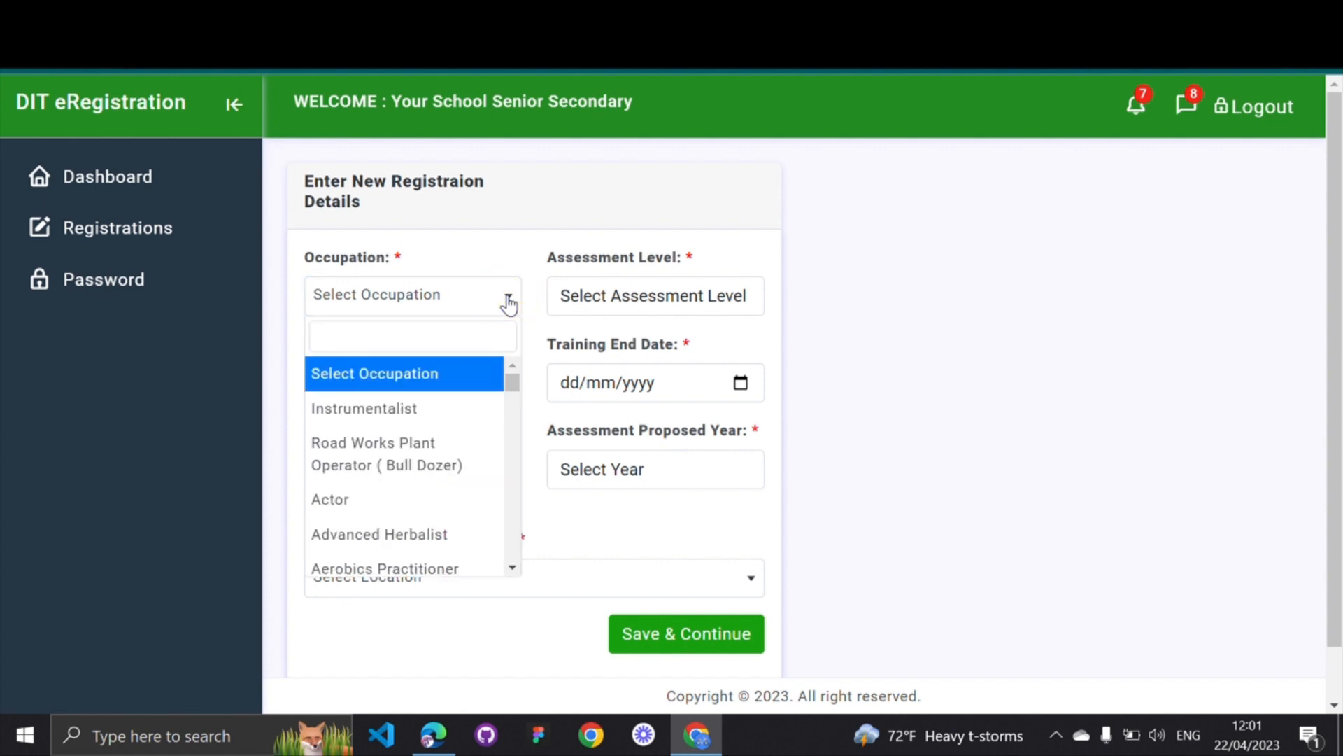
{"action": "scroll", "coordinate": [441, 458], "scroll_direction": "down", "scroll_amount": 5}
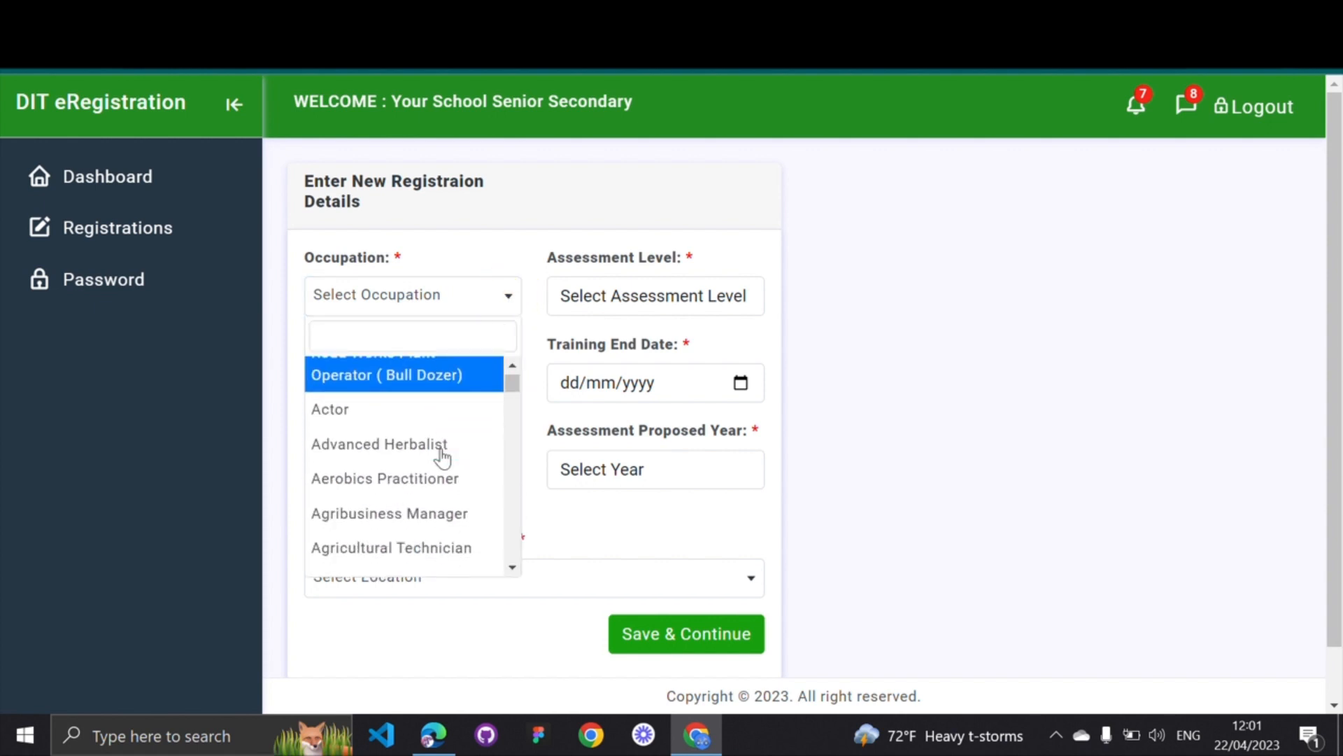
{"action": "scroll", "coordinate": [442, 458], "scroll_direction": "down", "scroll_amount": 5}
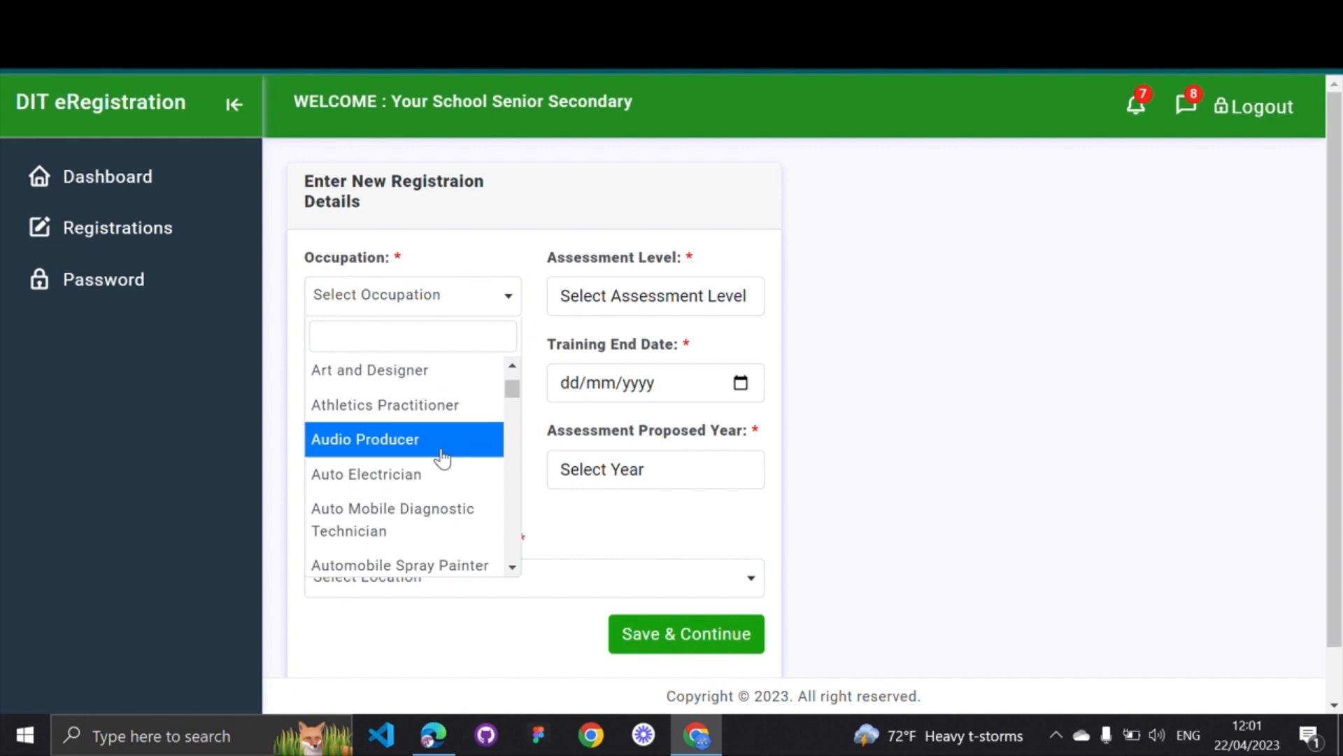
{"action": "scroll", "coordinate": [443, 458], "scroll_direction": "down", "scroll_amount": 2}
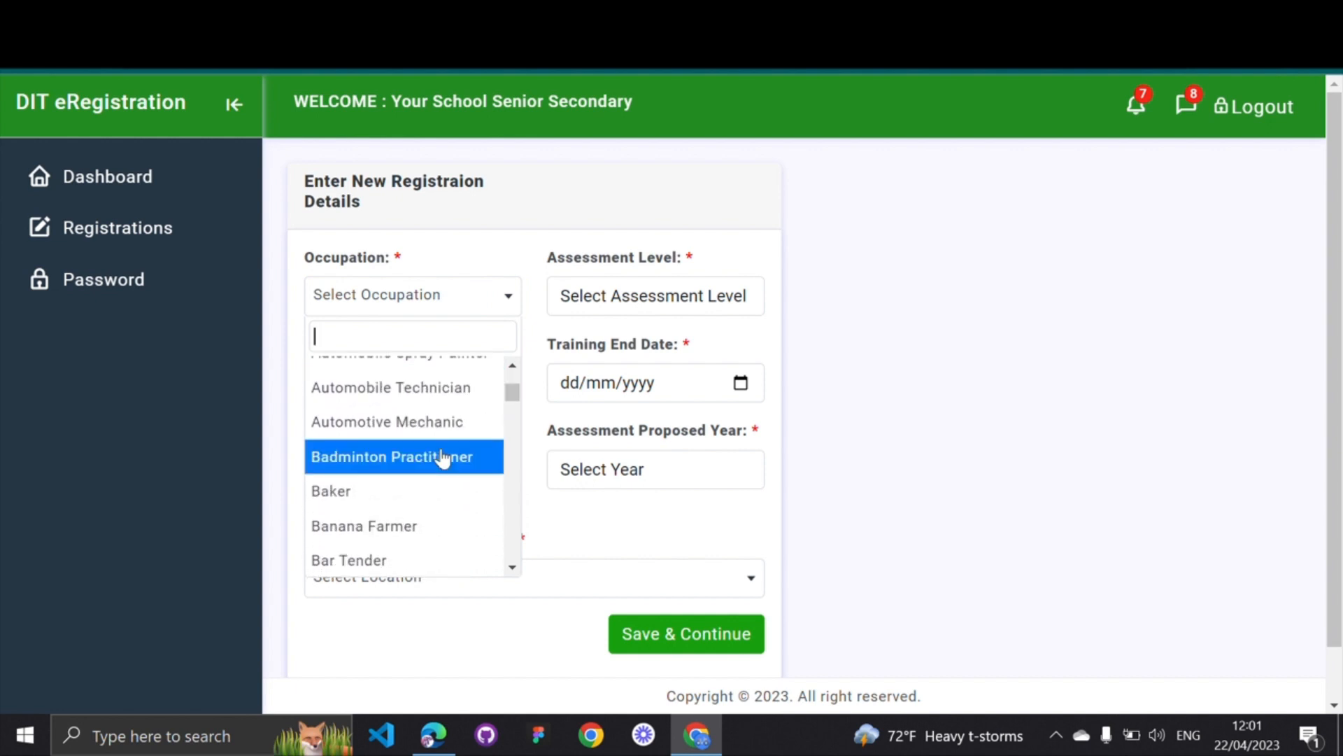
{"action": "scroll", "coordinate": [442, 458], "scroll_direction": "down", "scroll_amount": 2}
{"action": "scroll", "coordinate": [442, 458], "scroll_direction": "down", "scroll_amount": 5}
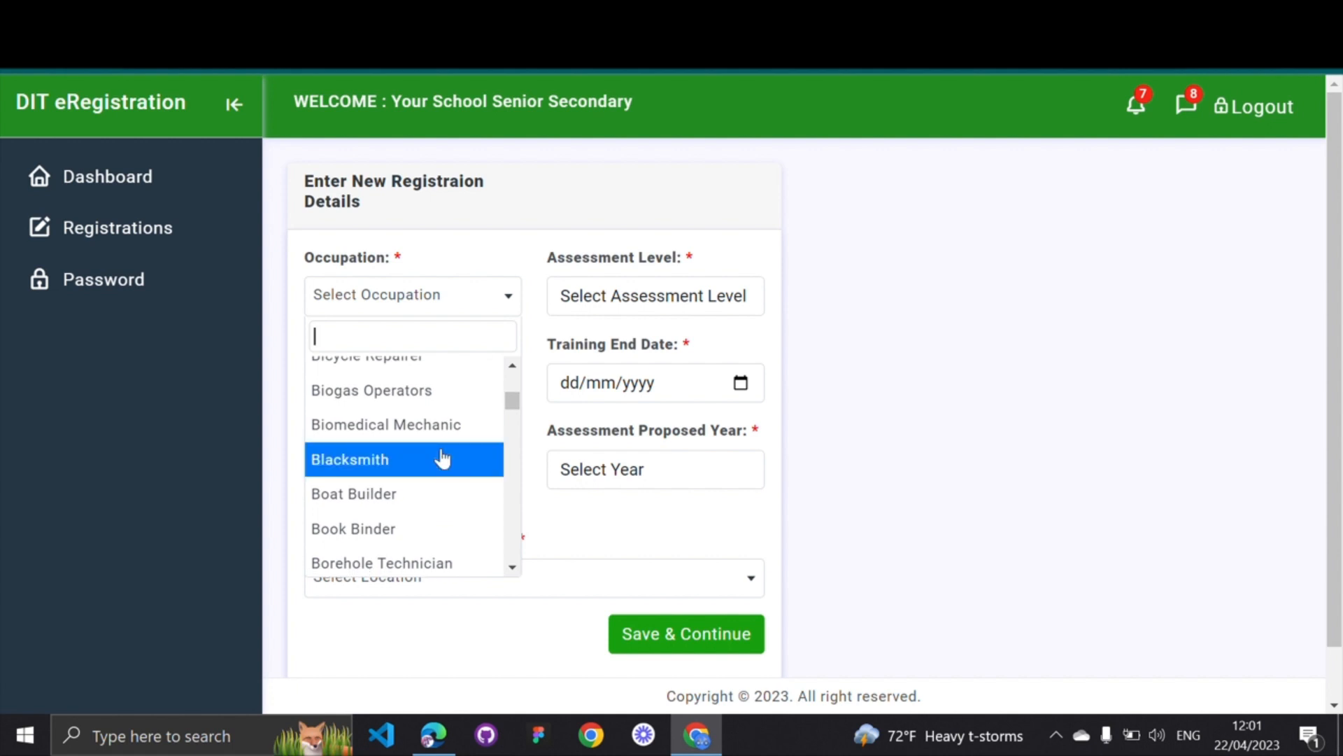
{"action": "type", "text": "COOK"}
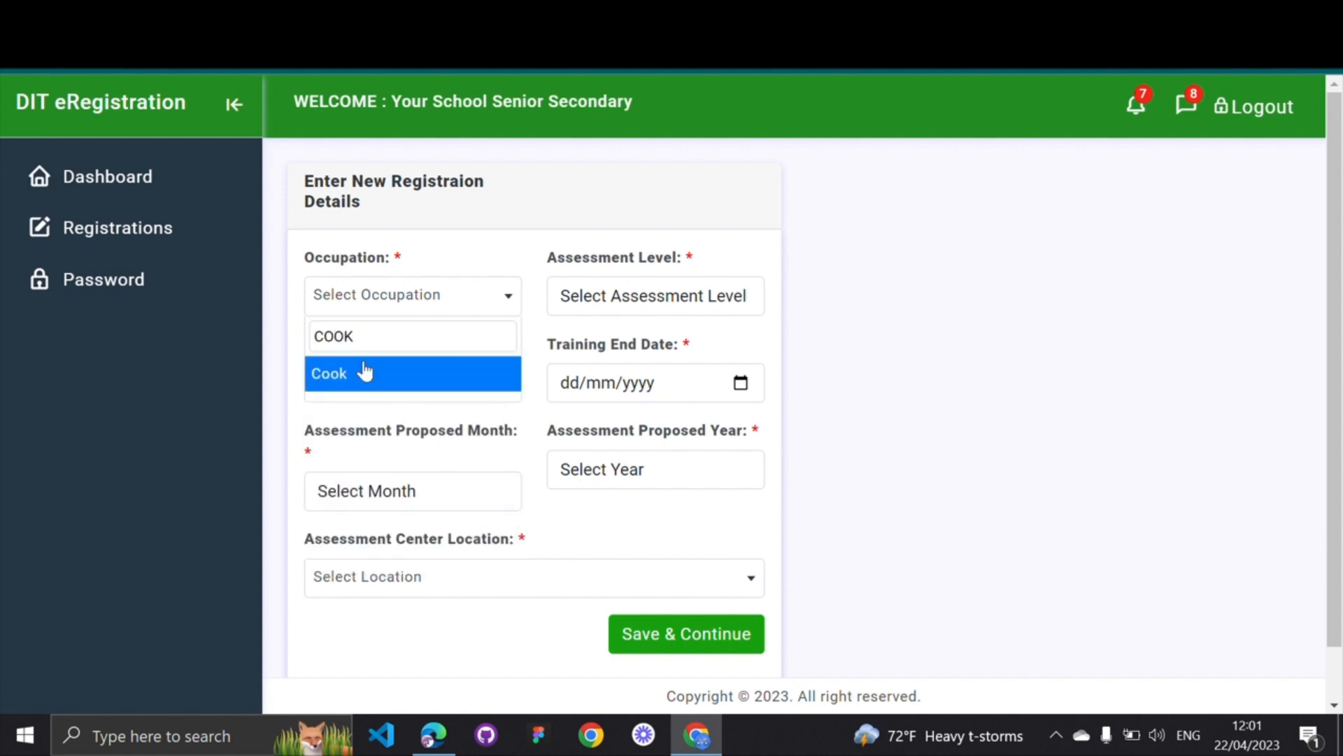
{"action": "left_click", "coordinate": [355, 377]}
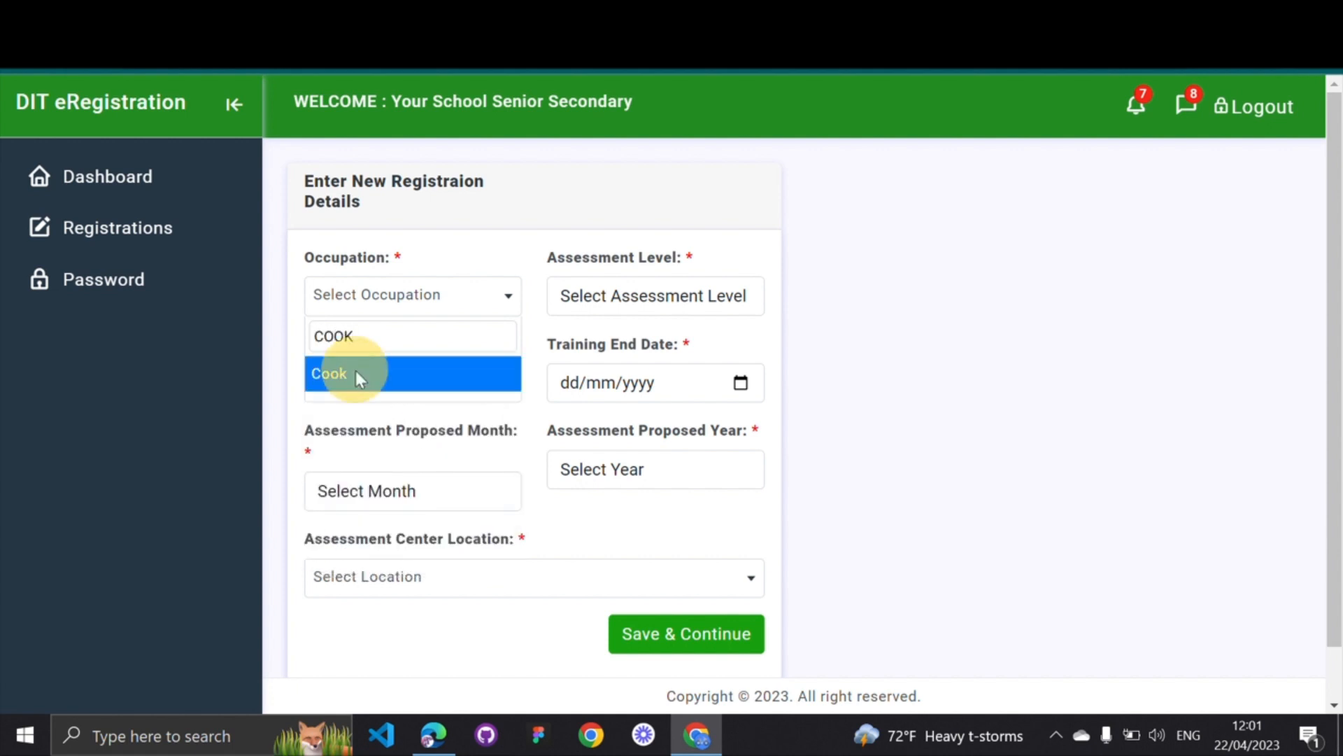
{"action": "left_click", "coordinate": [495, 255]}
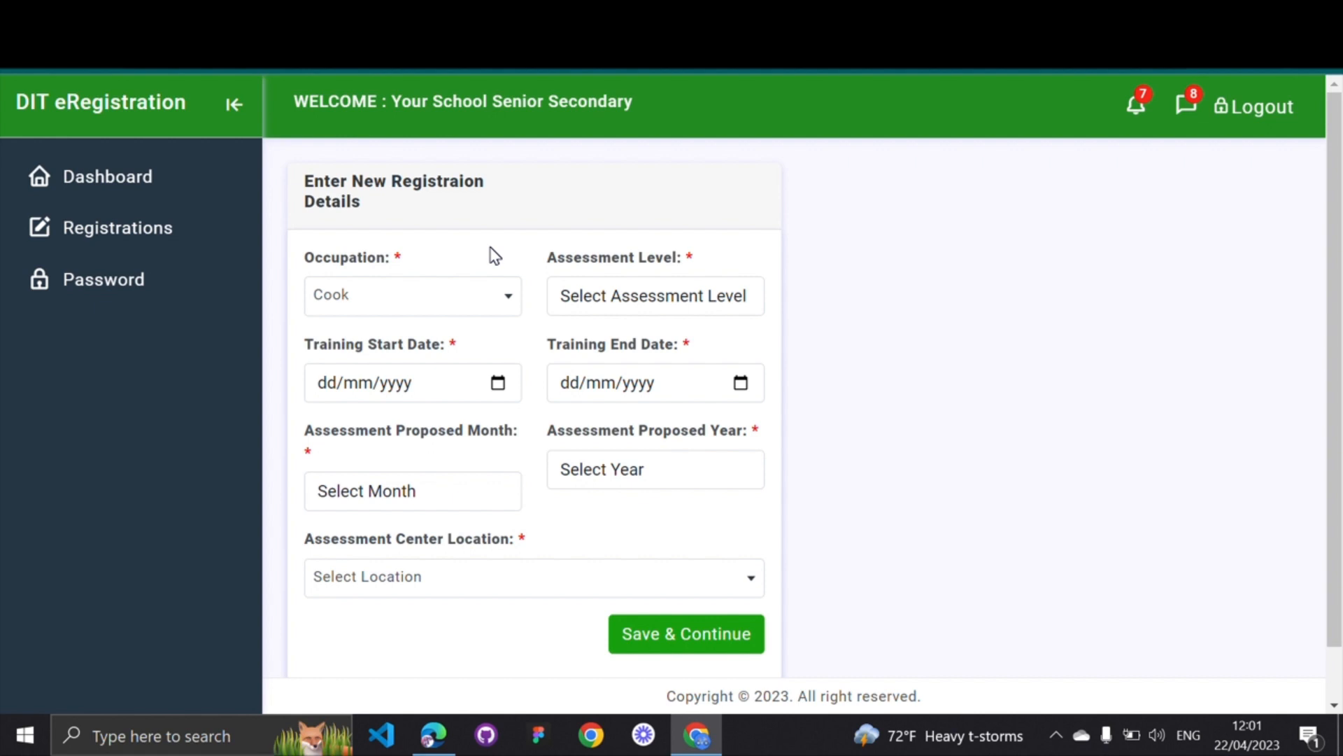
Set the assessment level to Level I
{"action": "left_click_drag", "start_coordinate": [549, 257], "coordinate": [705, 270]}
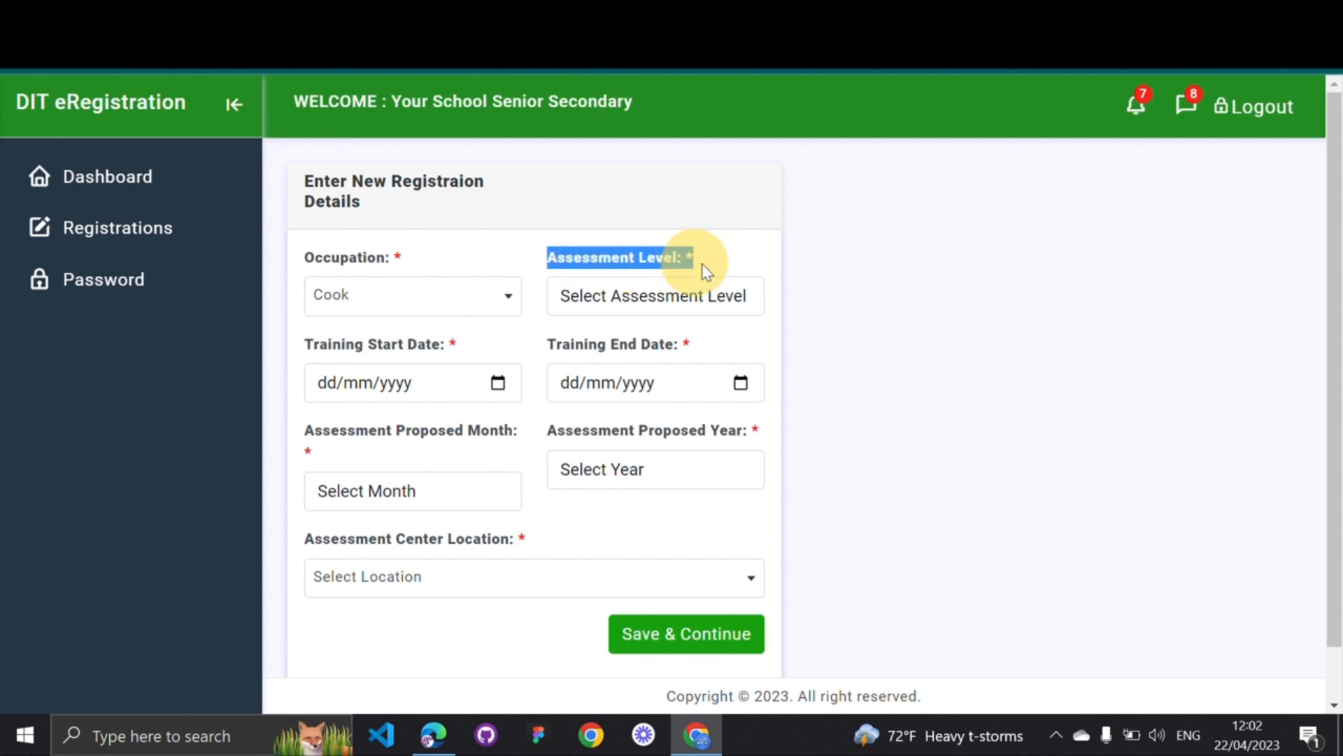
{"action": "left_click", "coordinate": [647, 294]}
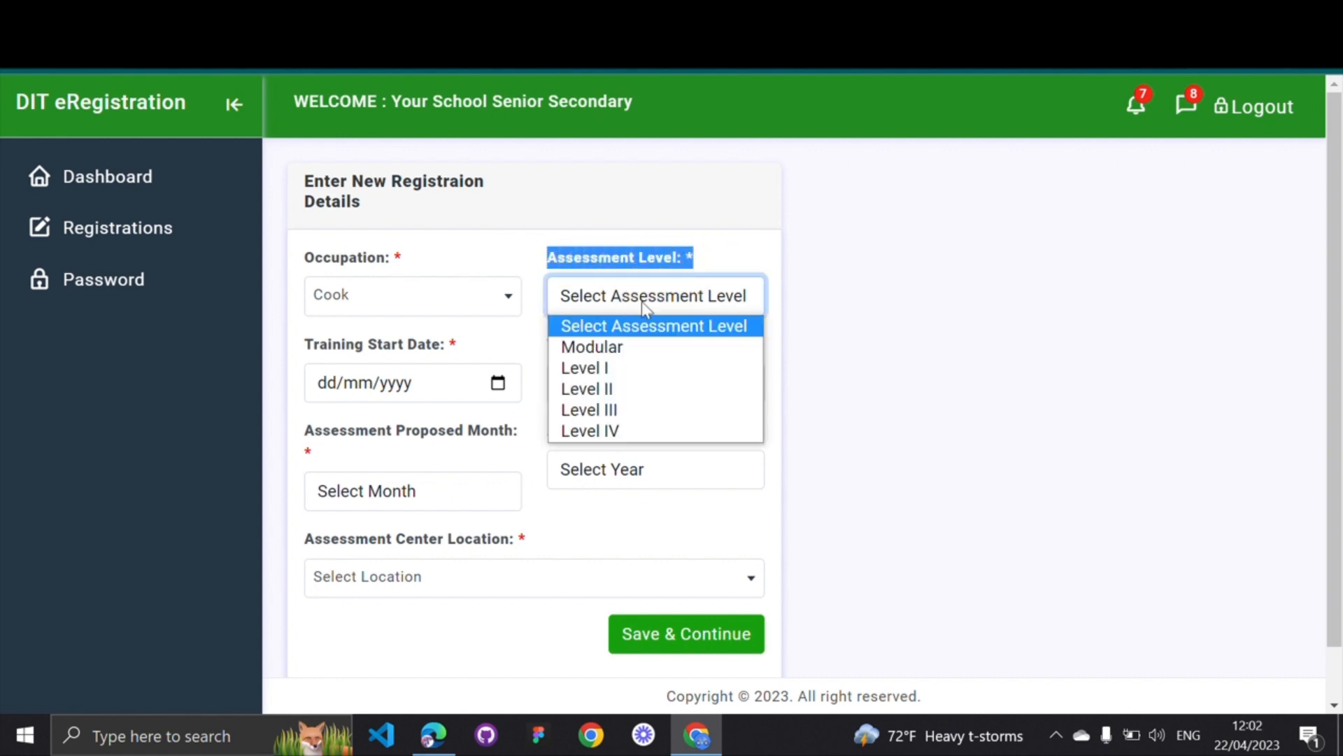
{"action": "left_click", "coordinate": [606, 369]}
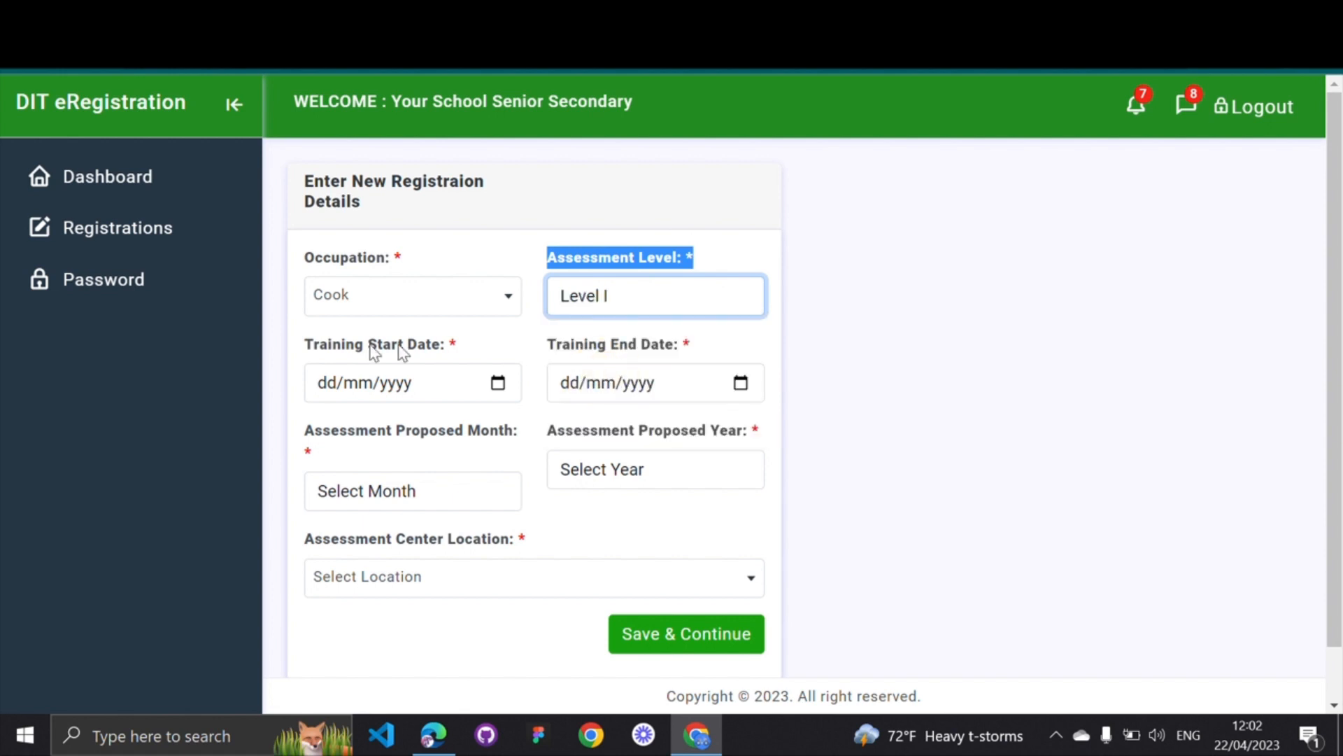
Pick 2 February 2021 as the training start date in the calendar
{"action": "left_click_drag", "start_coordinate": [305, 343], "coordinate": [445, 342]}
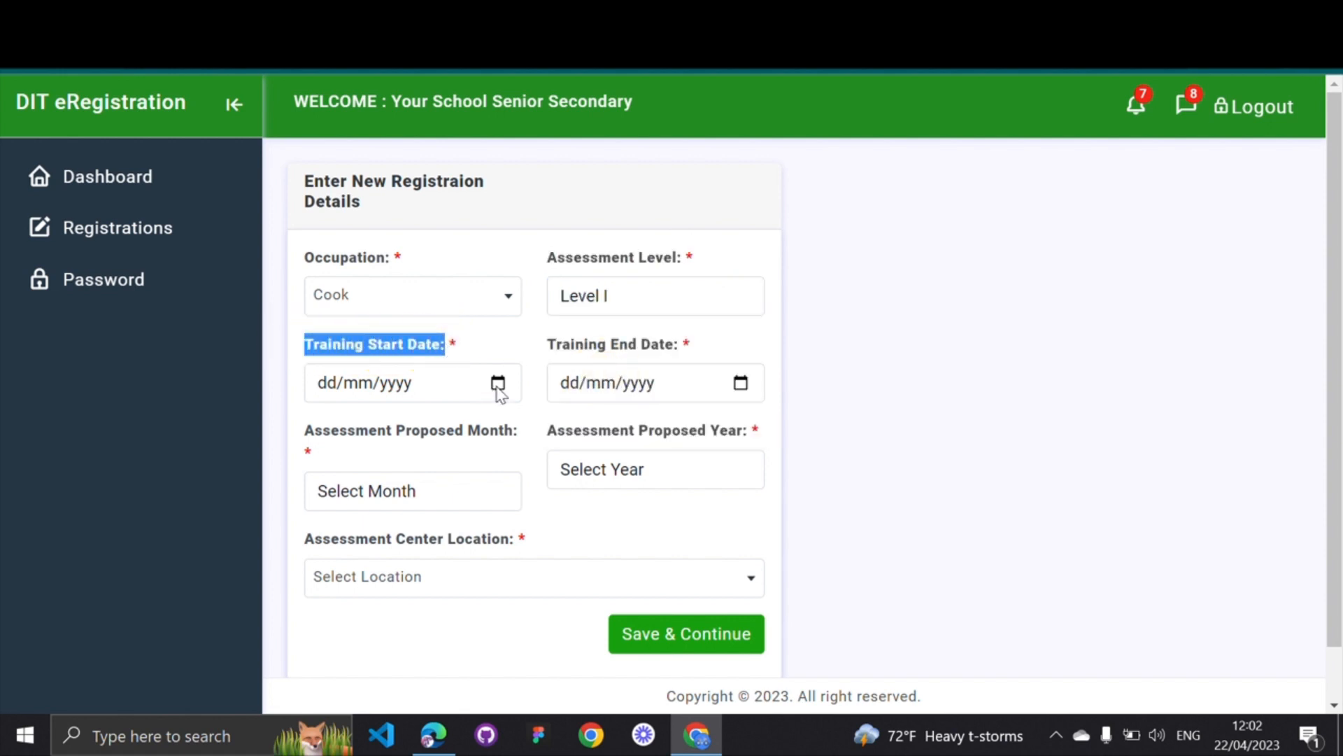
{"action": "left_click", "coordinate": [498, 386]}
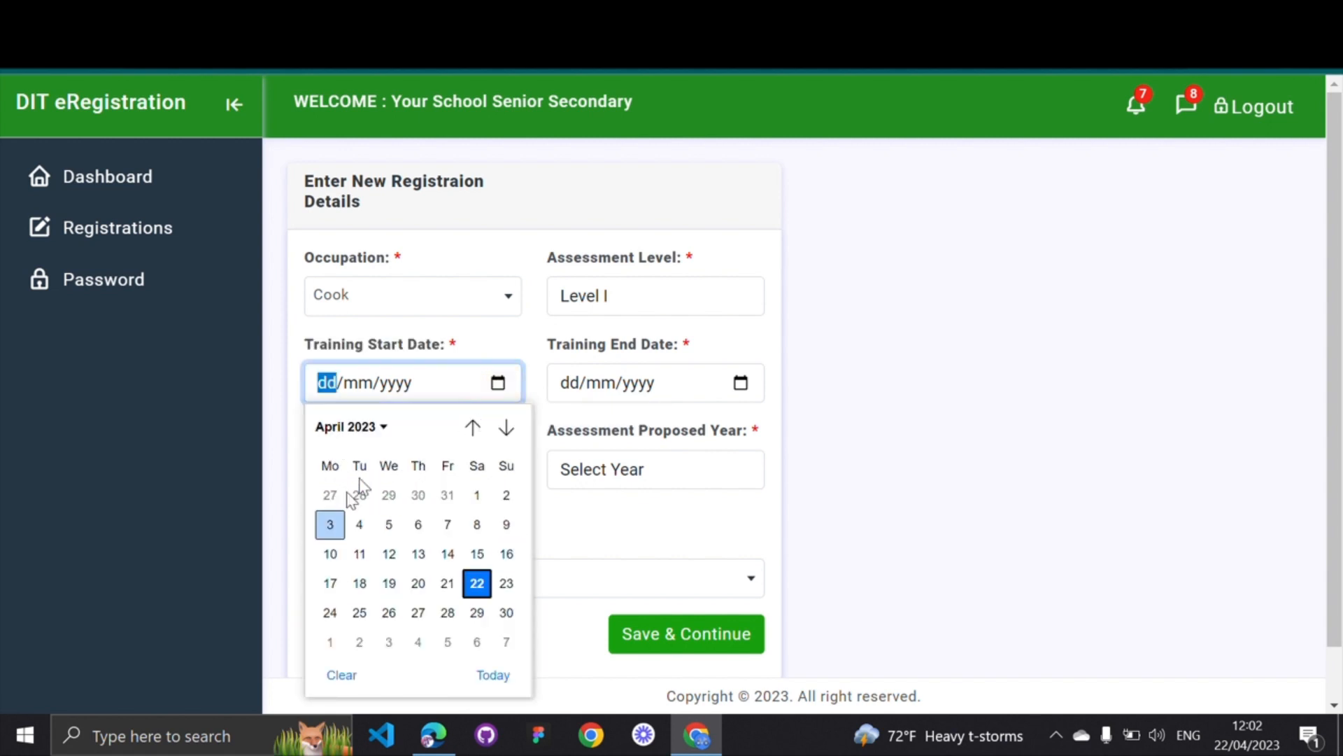
{"action": "left_click", "coordinate": [313, 438]}
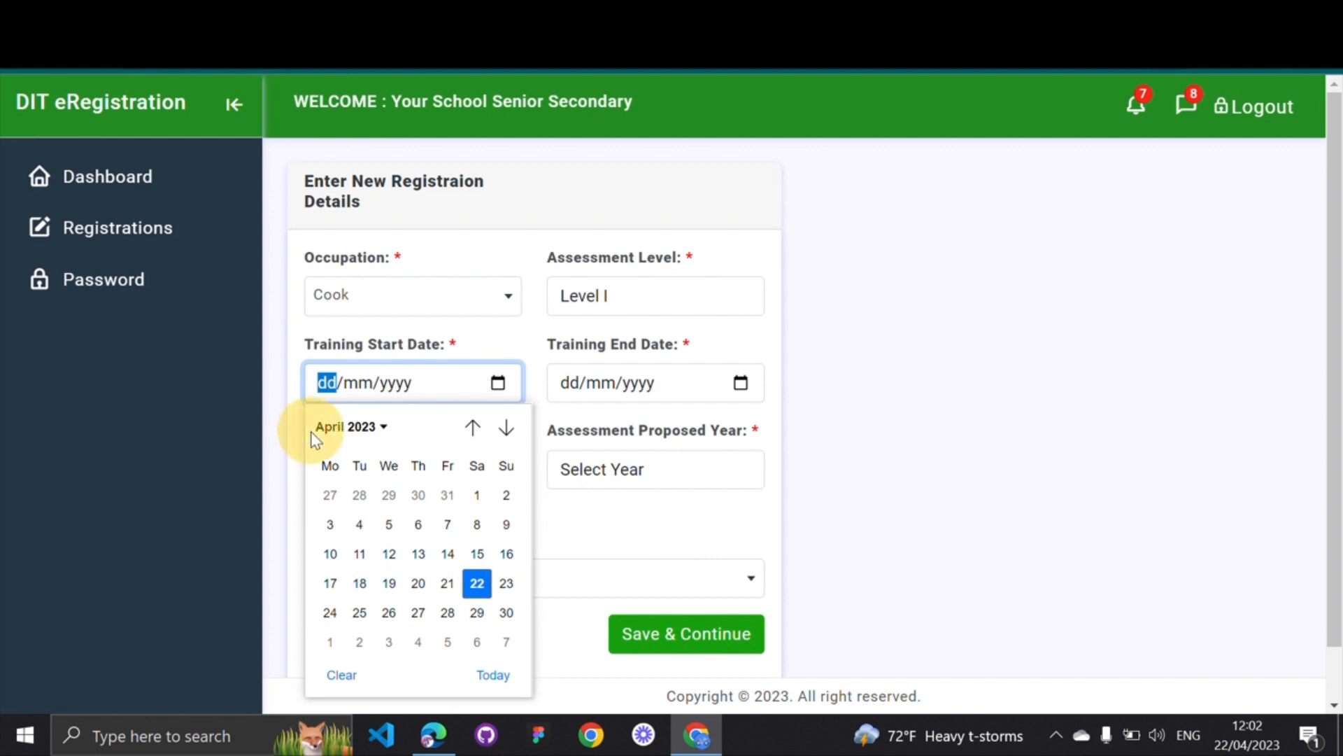
{"action": "left_click", "coordinate": [383, 432]}
{"action": "left_click", "coordinate": [386, 432]}
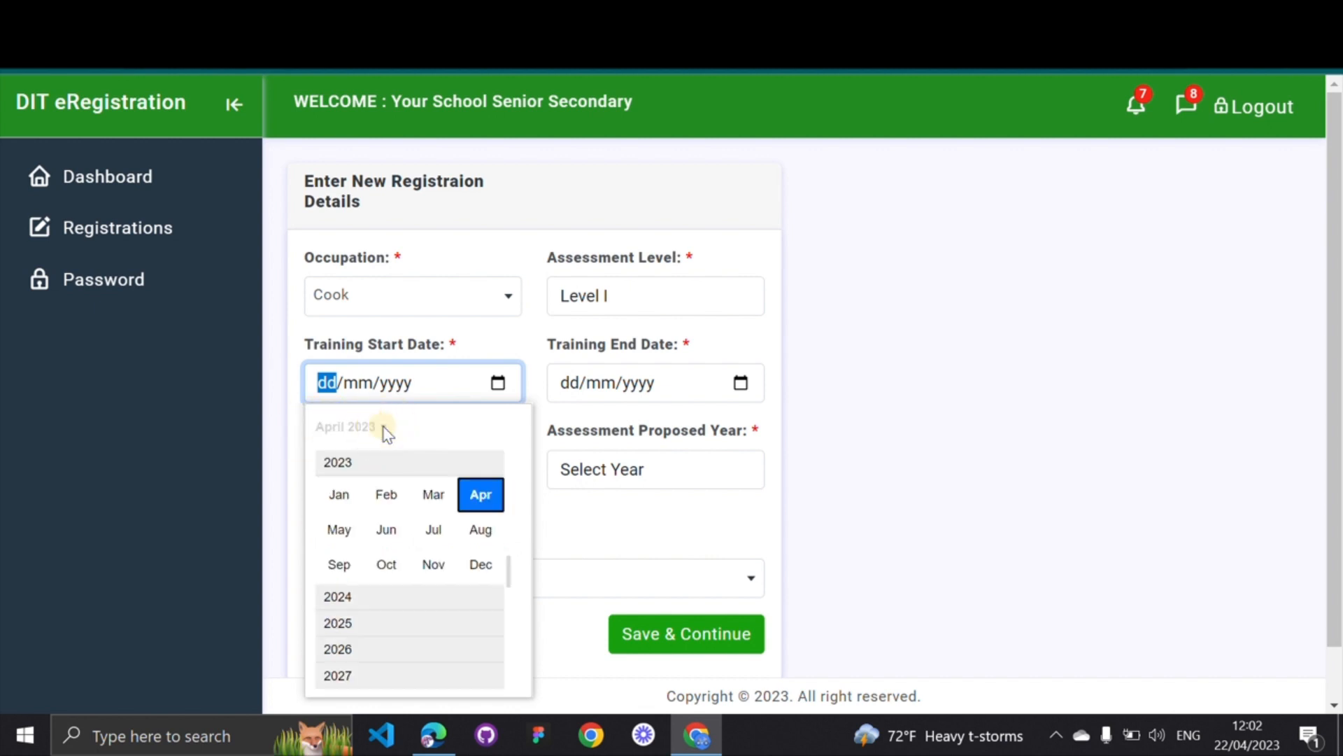
{"action": "scroll", "coordinate": [371, 470], "scroll_direction": "up", "scroll_amount": 2}
{"action": "scroll", "coordinate": [372, 470], "scroll_direction": "up", "scroll_amount": 3}
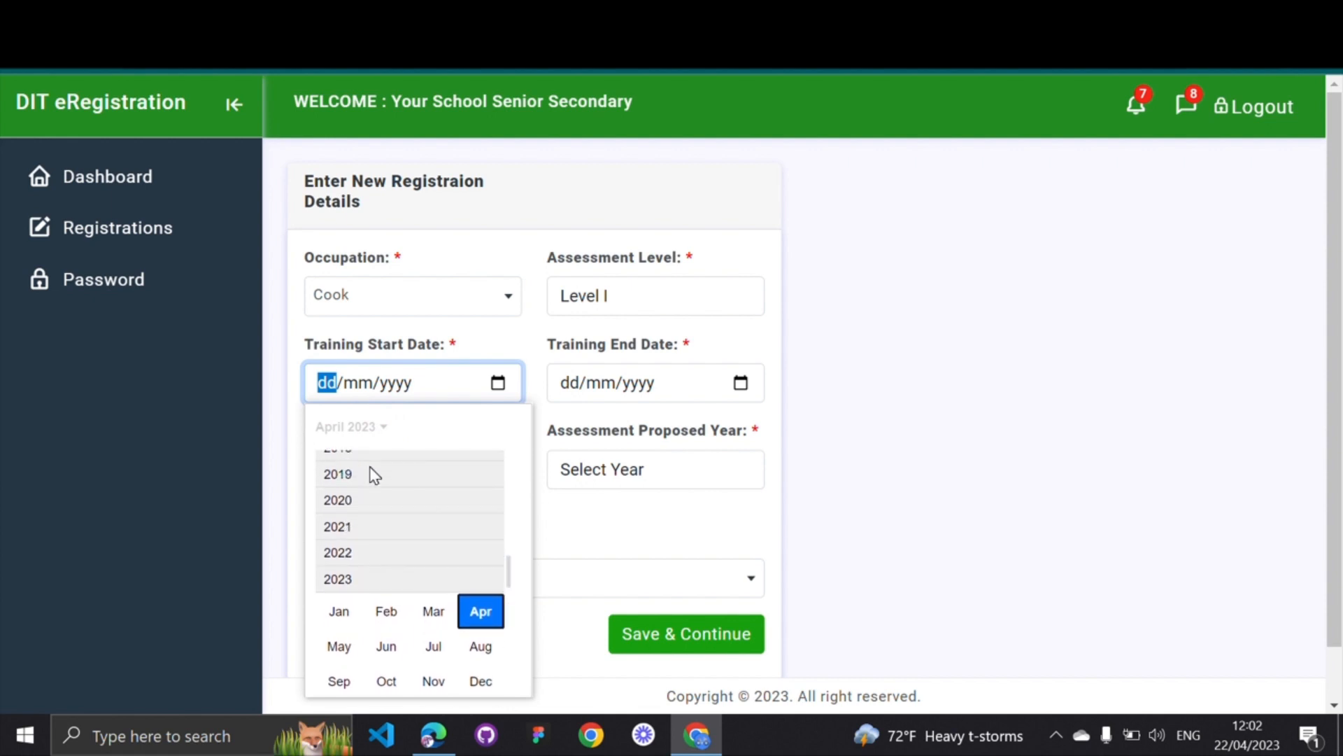
{"action": "left_click", "coordinate": [354, 526]}
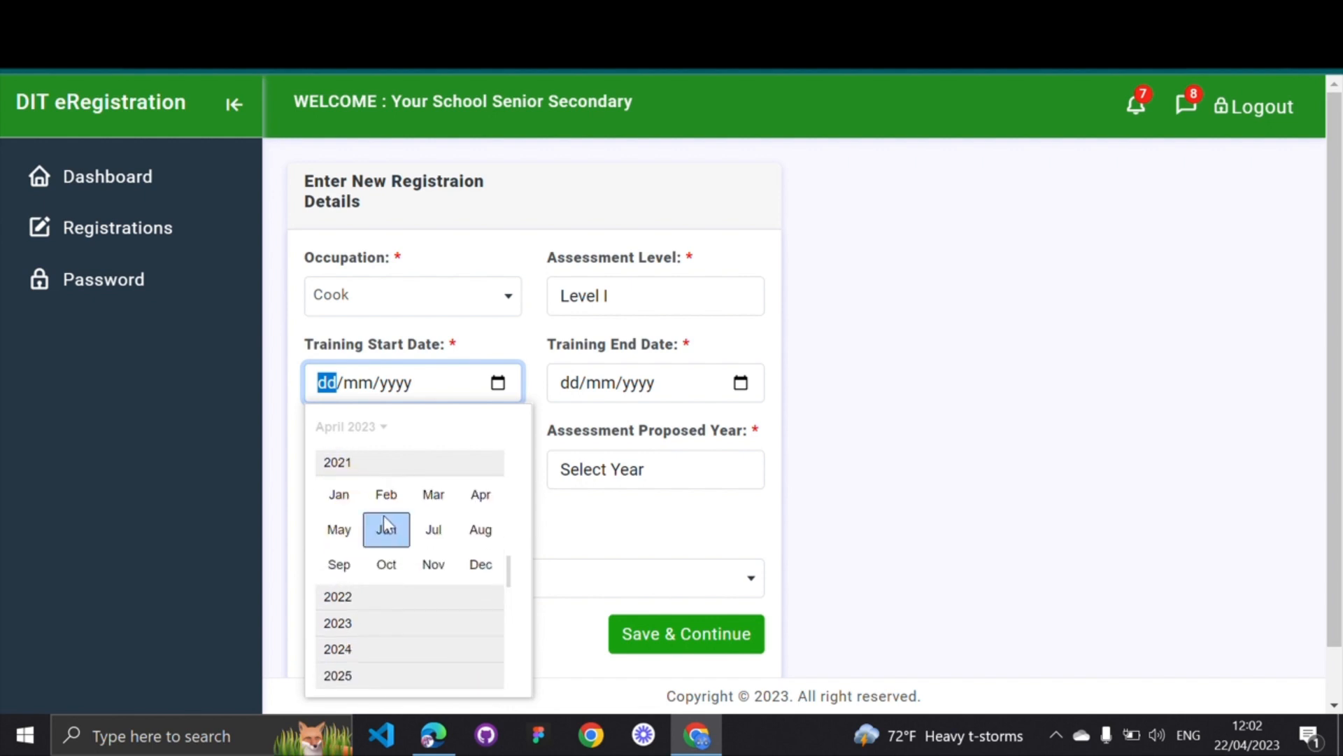
{"action": "left_click", "coordinate": [385, 498]}
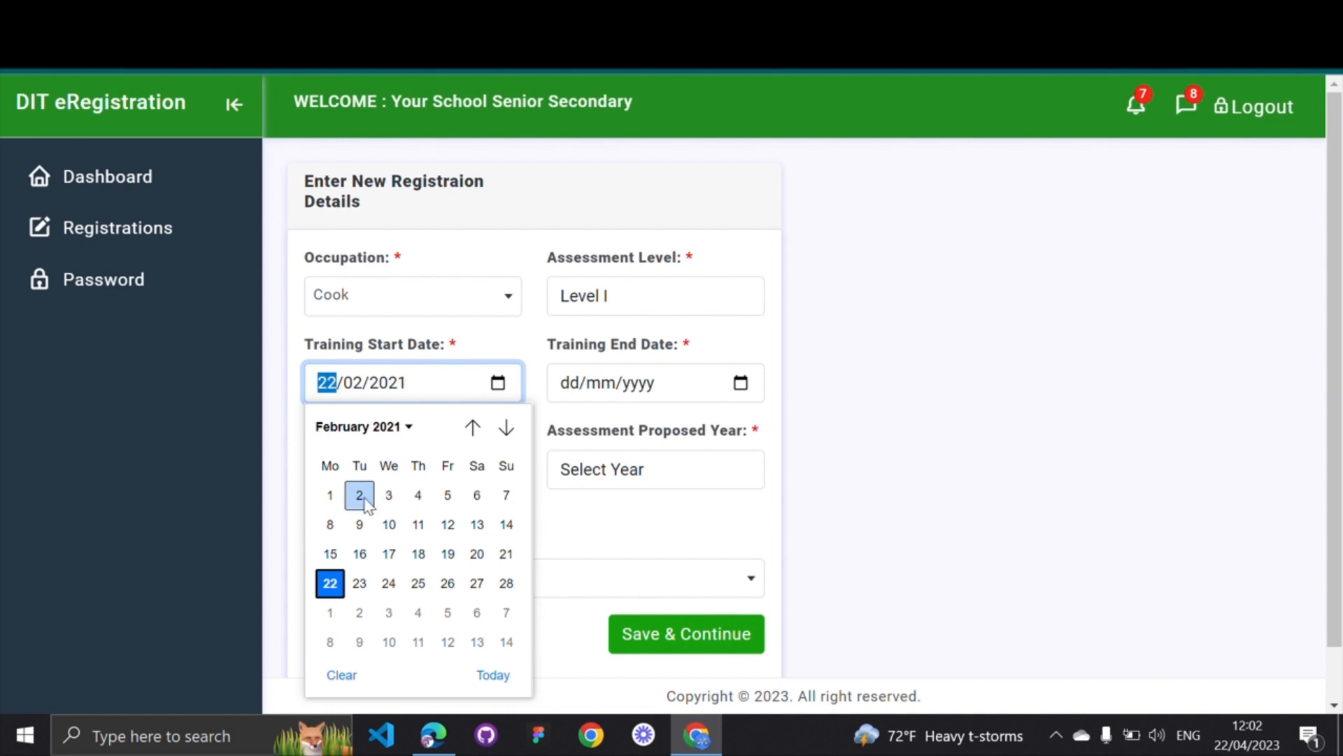
{"action": "left_click", "coordinate": [355, 494]}
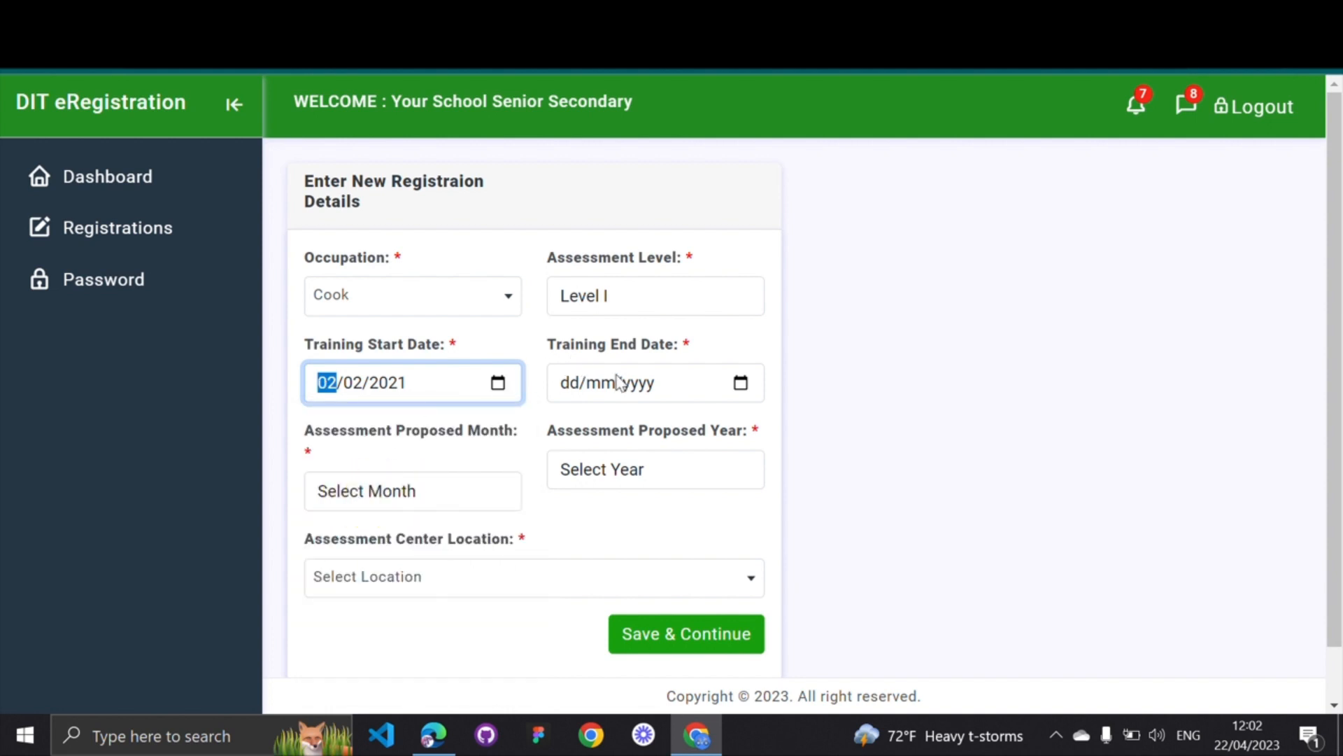
{"action": "left_click_drag", "start_coordinate": [549, 344], "coordinate": [682, 347]}
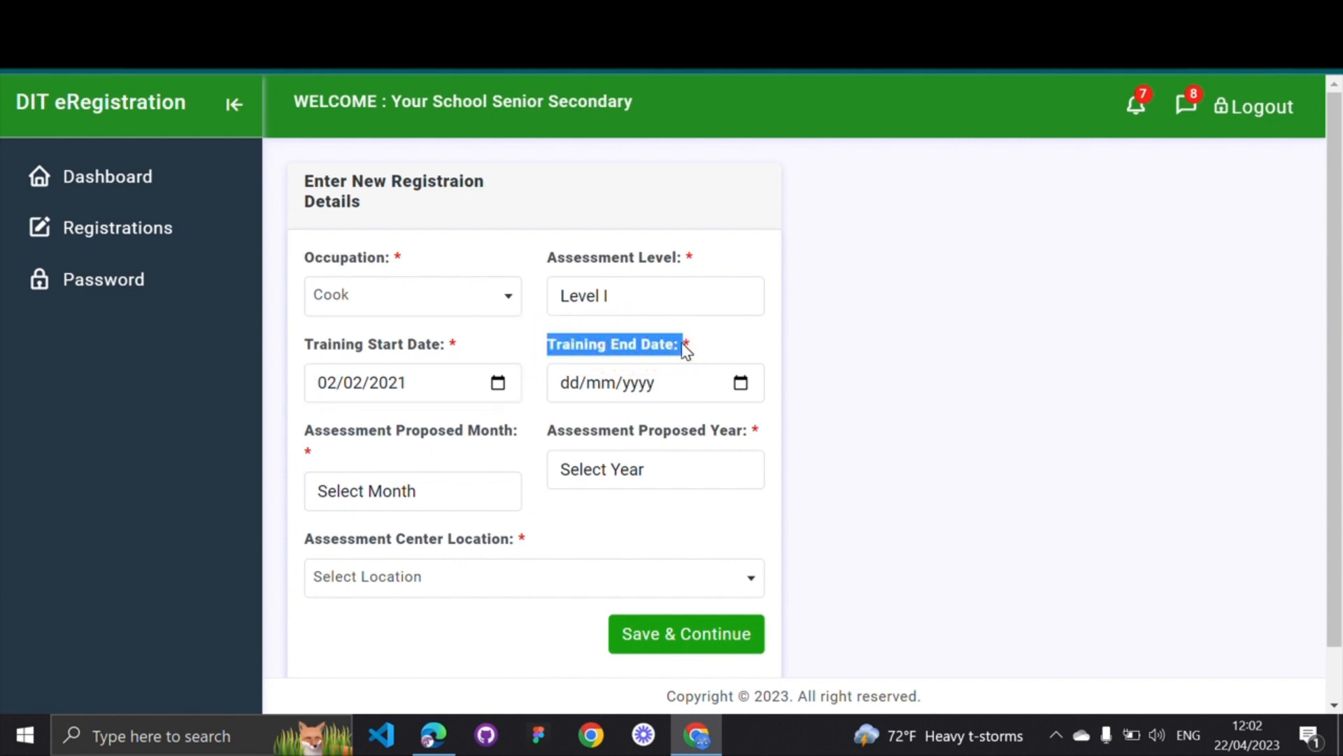
Pick 31 October 2023 as the training end date in the calendar
{"action": "left_click", "coordinate": [741, 383]}
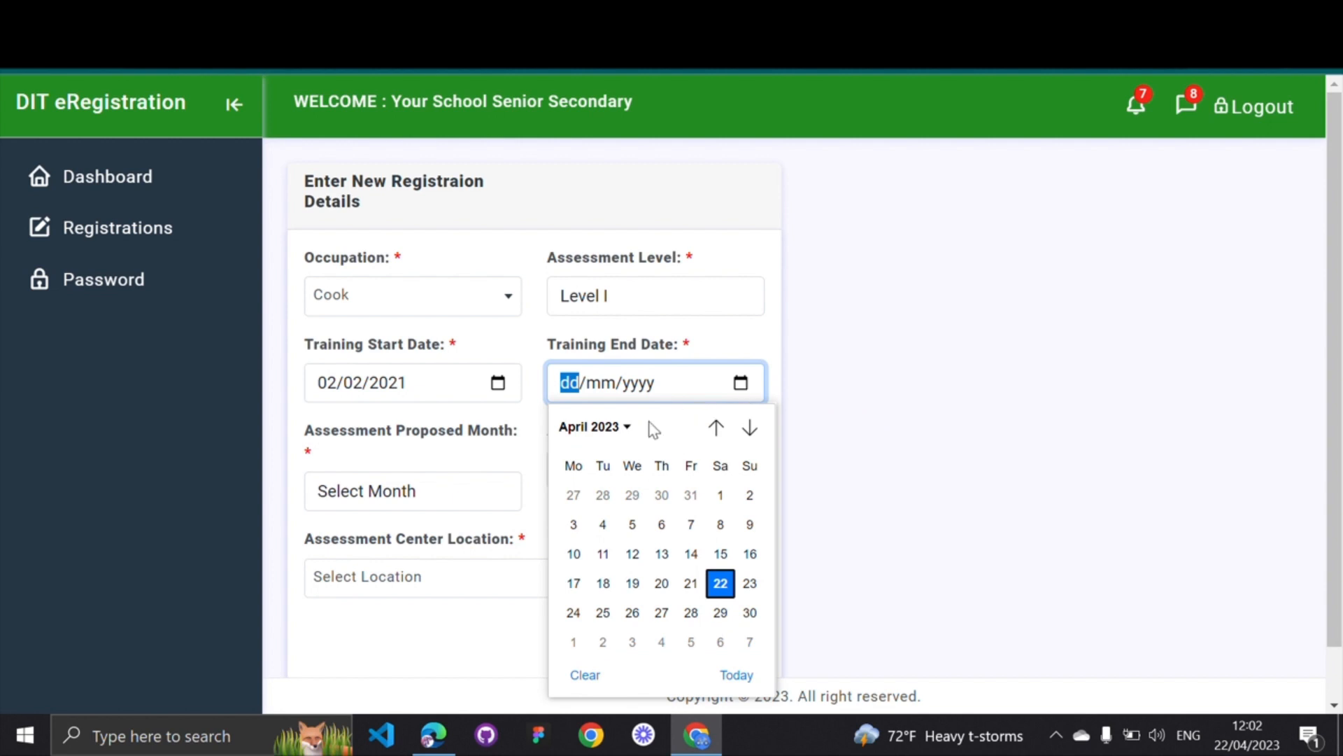
{"action": "left_click", "coordinate": [610, 428]}
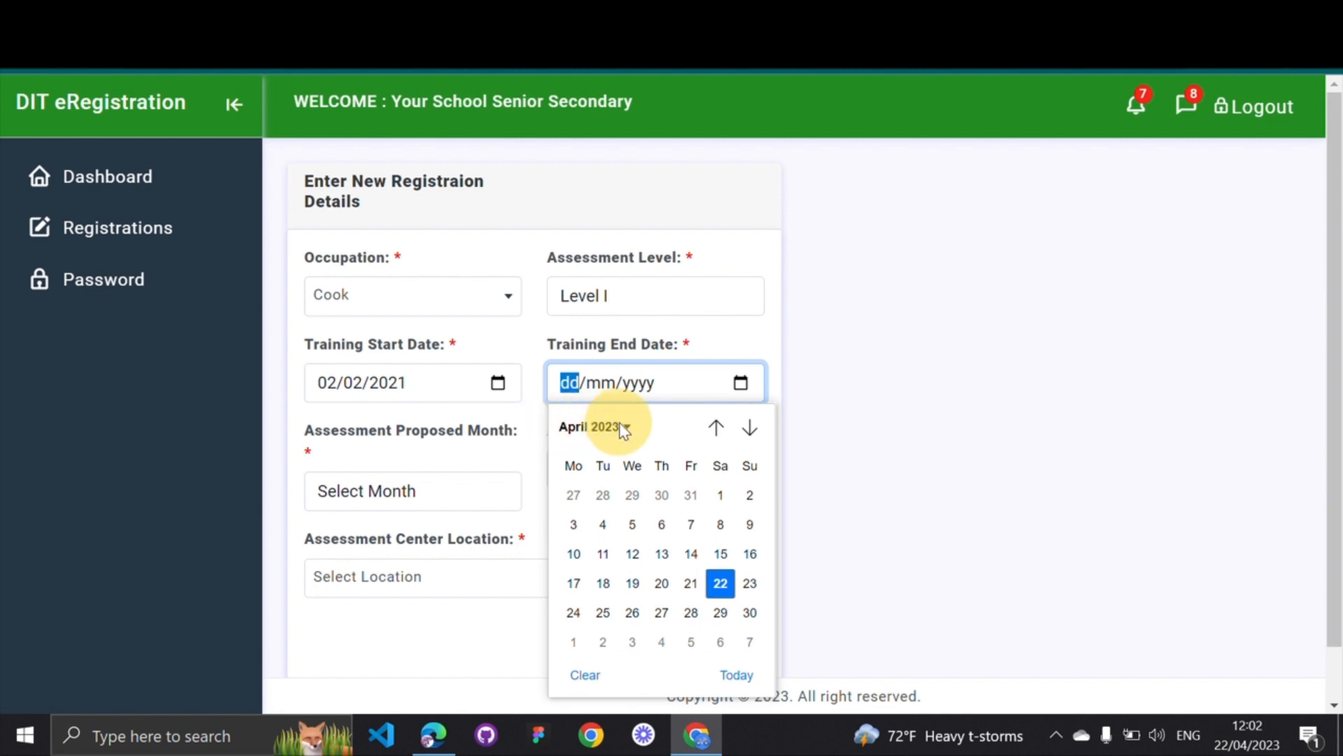
{"action": "left_click", "coordinate": [626, 428]}
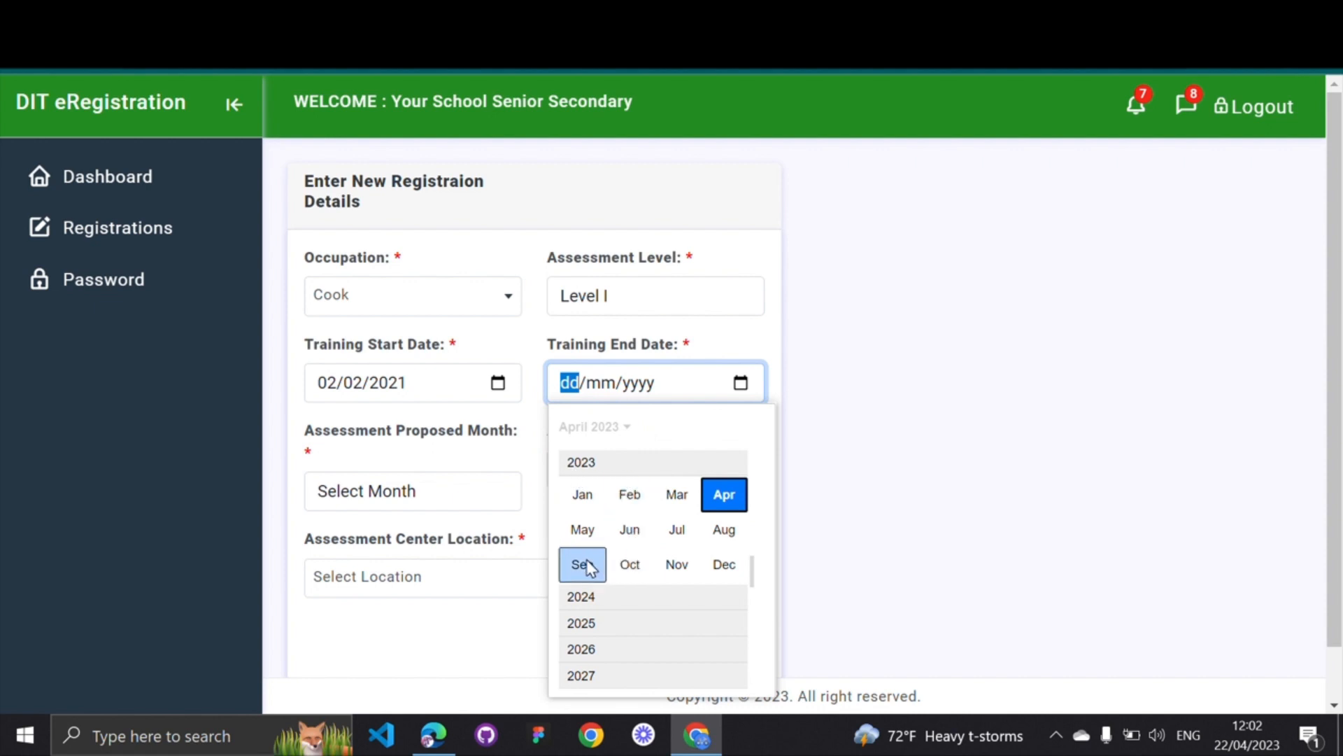
{"action": "left_click", "coordinate": [616, 565]}
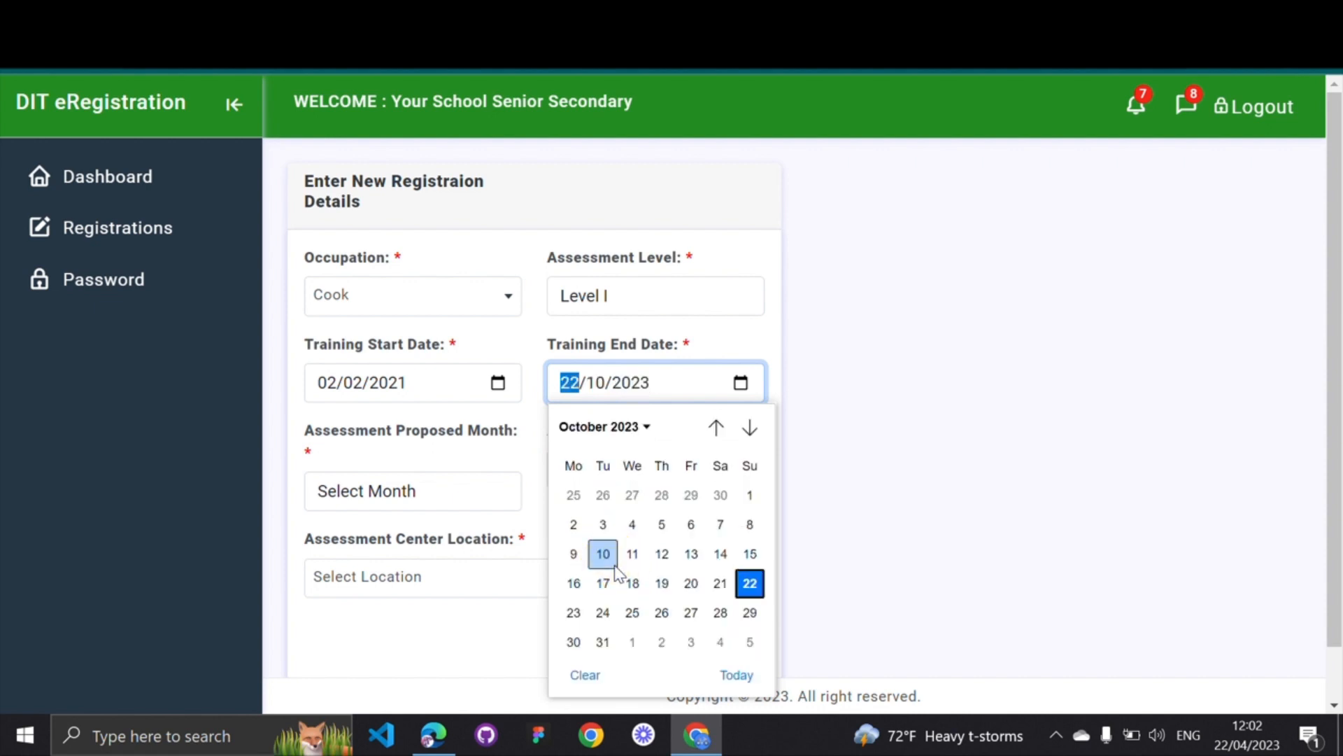
{"action": "left_click", "coordinate": [602, 642]}
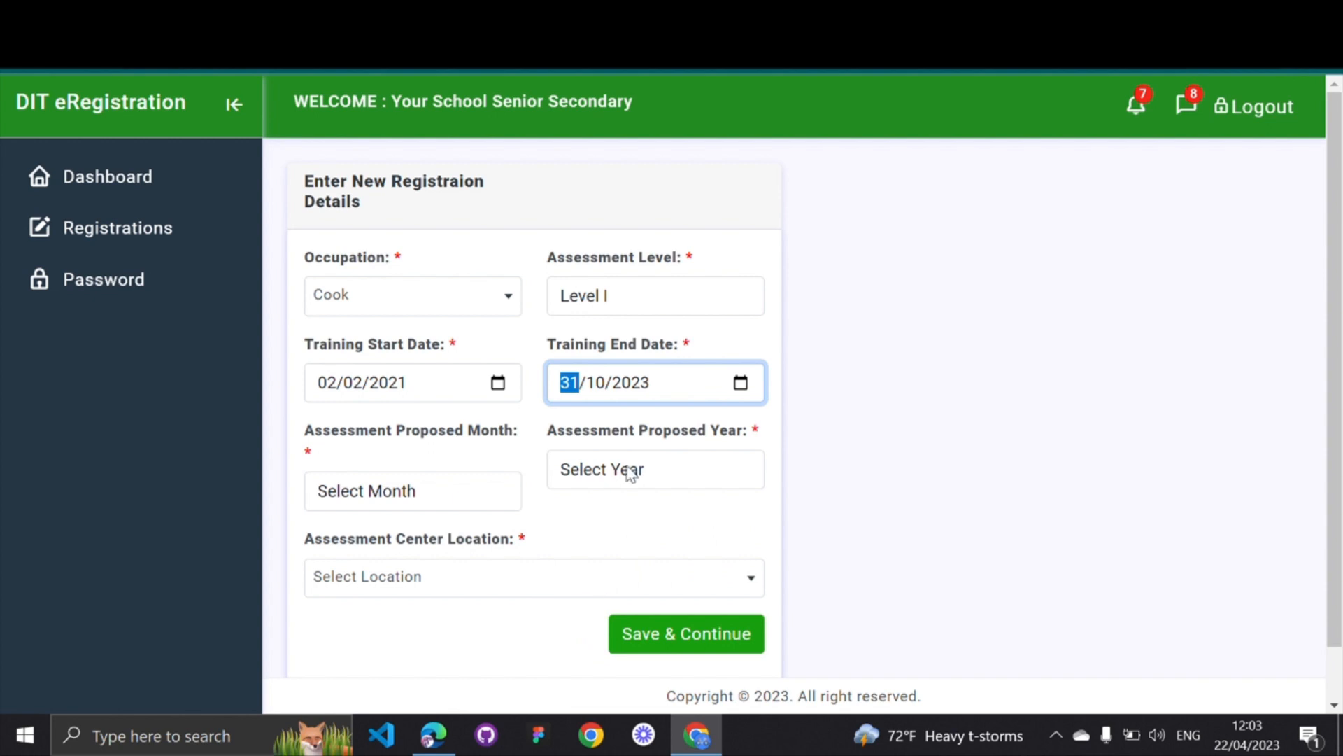
{"action": "left_click", "coordinate": [819, 392]}
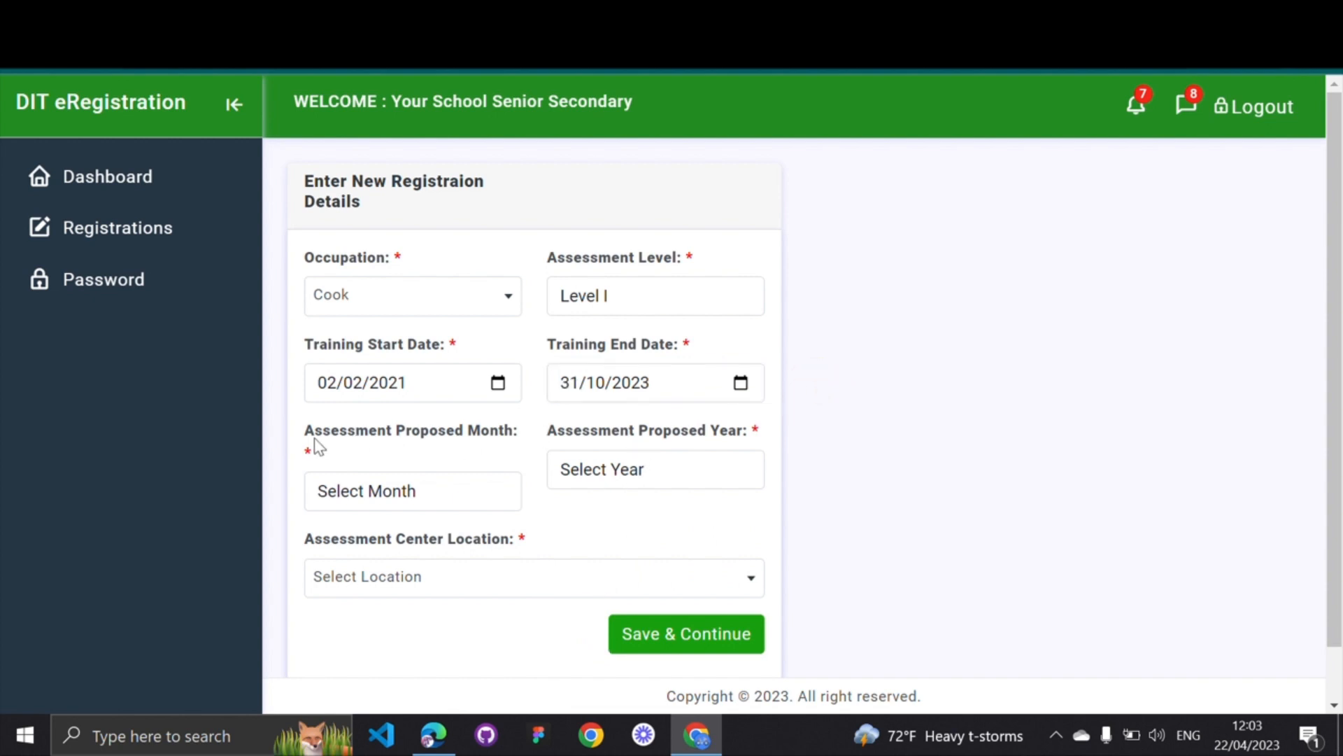
{"action": "left_click_drag", "start_coordinate": [304, 440], "coordinate": [511, 439]}
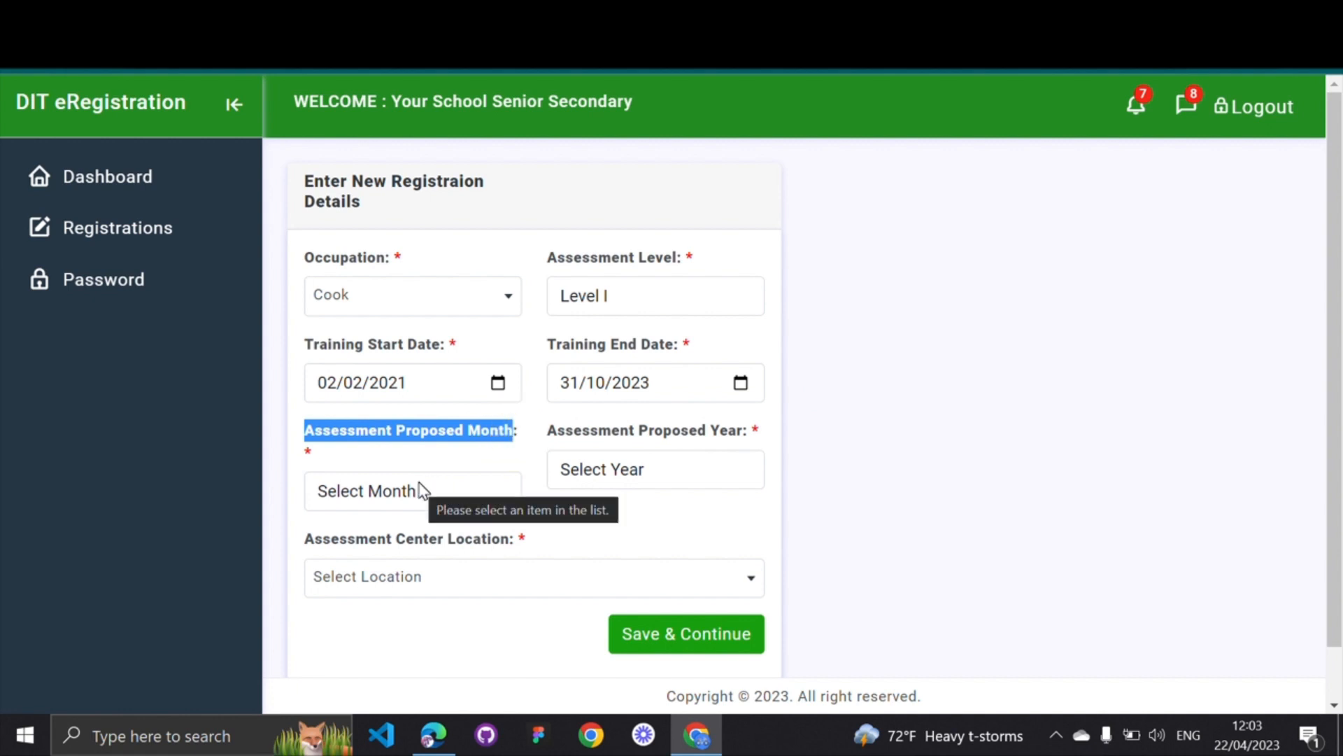
Set the proposed assessment month to November and the year to 2023
{"action": "left_click", "coordinate": [417, 493]}
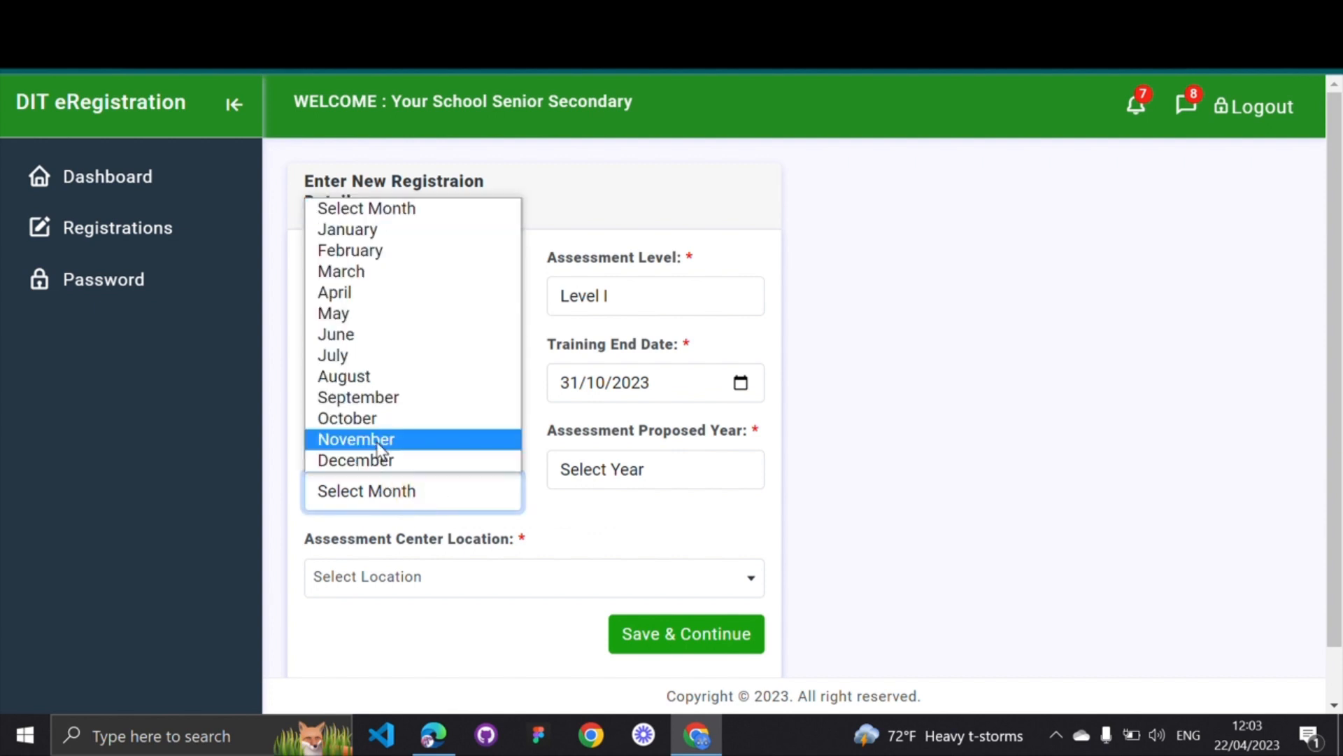
{"action": "left_click", "coordinate": [377, 440]}
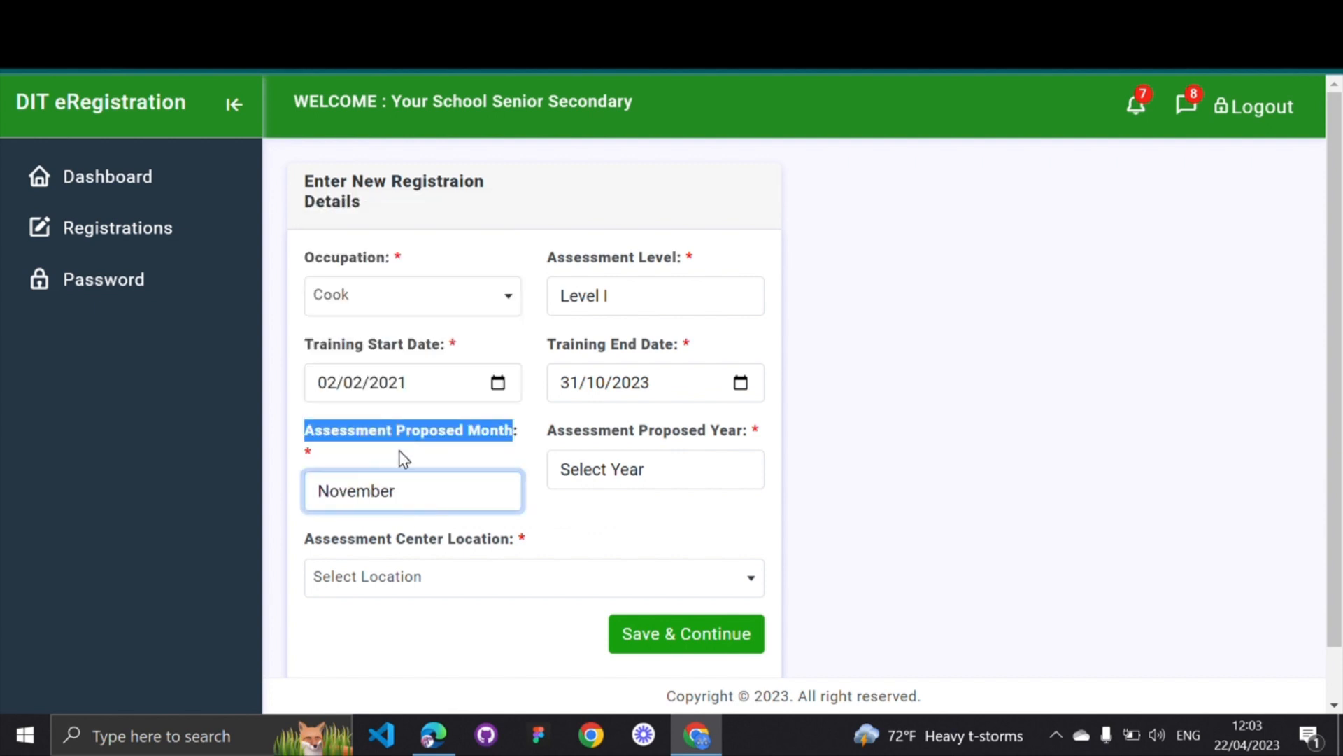
{"action": "left_click", "coordinate": [403, 459]}
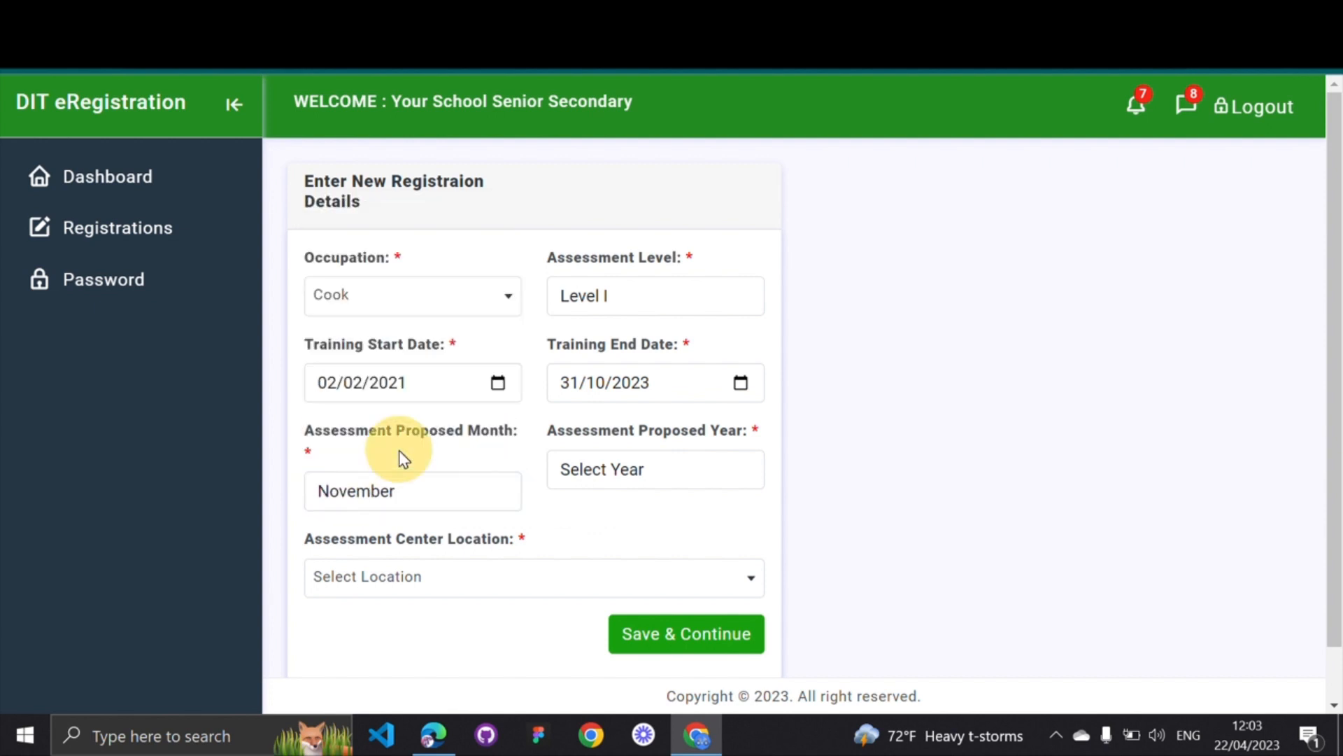
{"action": "left_click", "coordinate": [639, 470]}
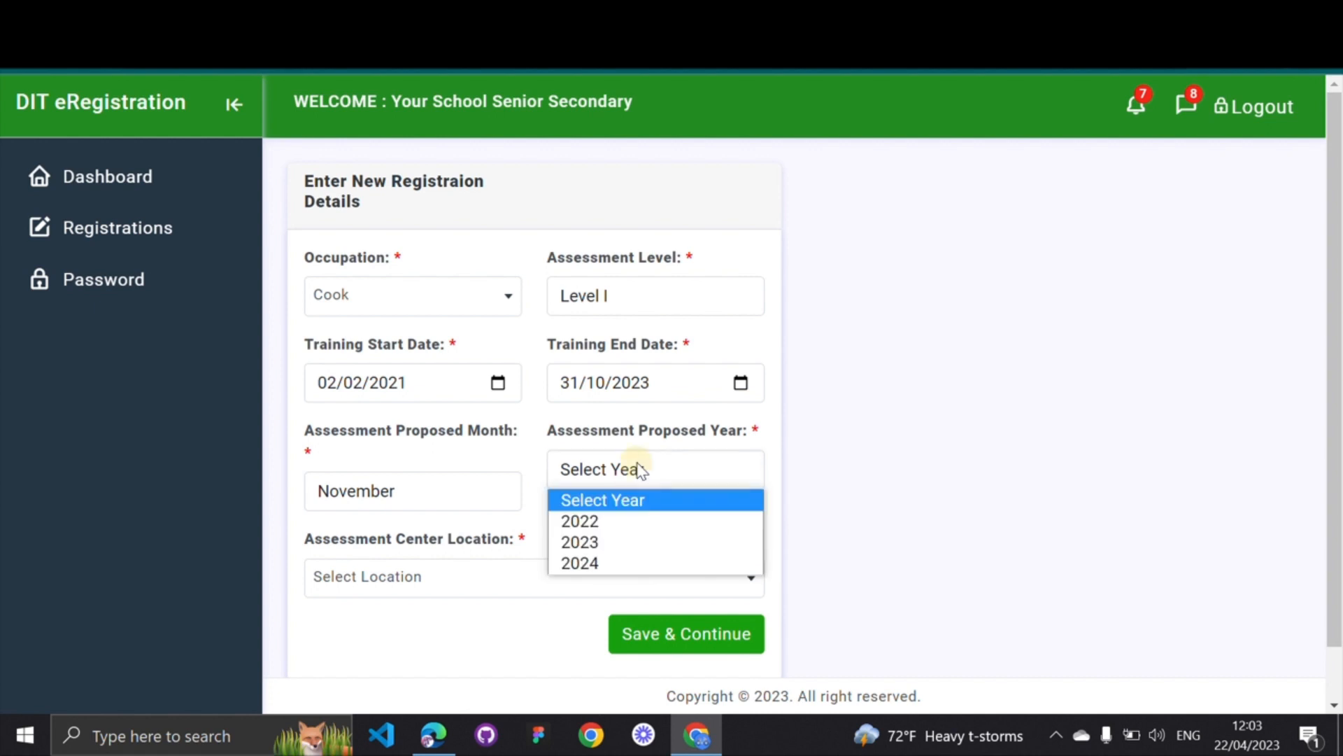
{"action": "left_click", "coordinate": [609, 543]}
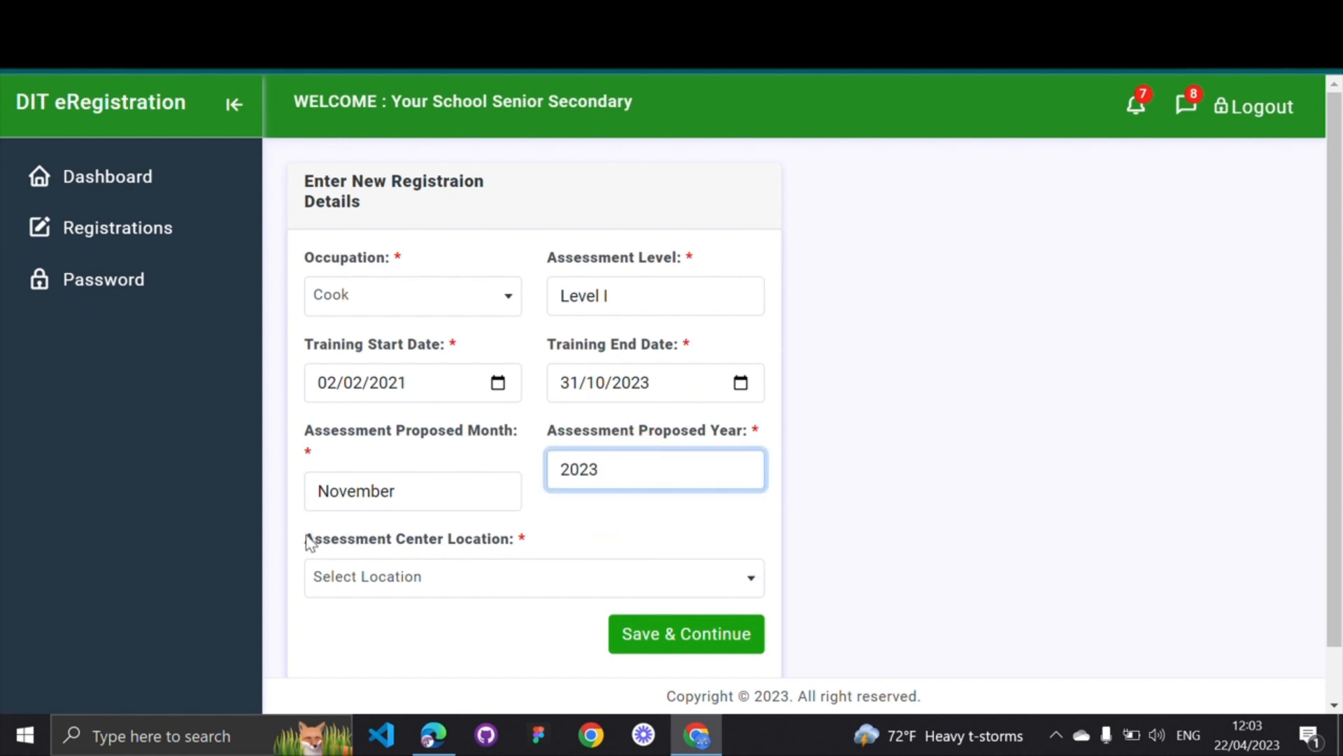
Choose Kampala as the assessment centre location and save the registration
{"action": "left_click_drag", "start_coordinate": [306, 540], "coordinate": [521, 538]}
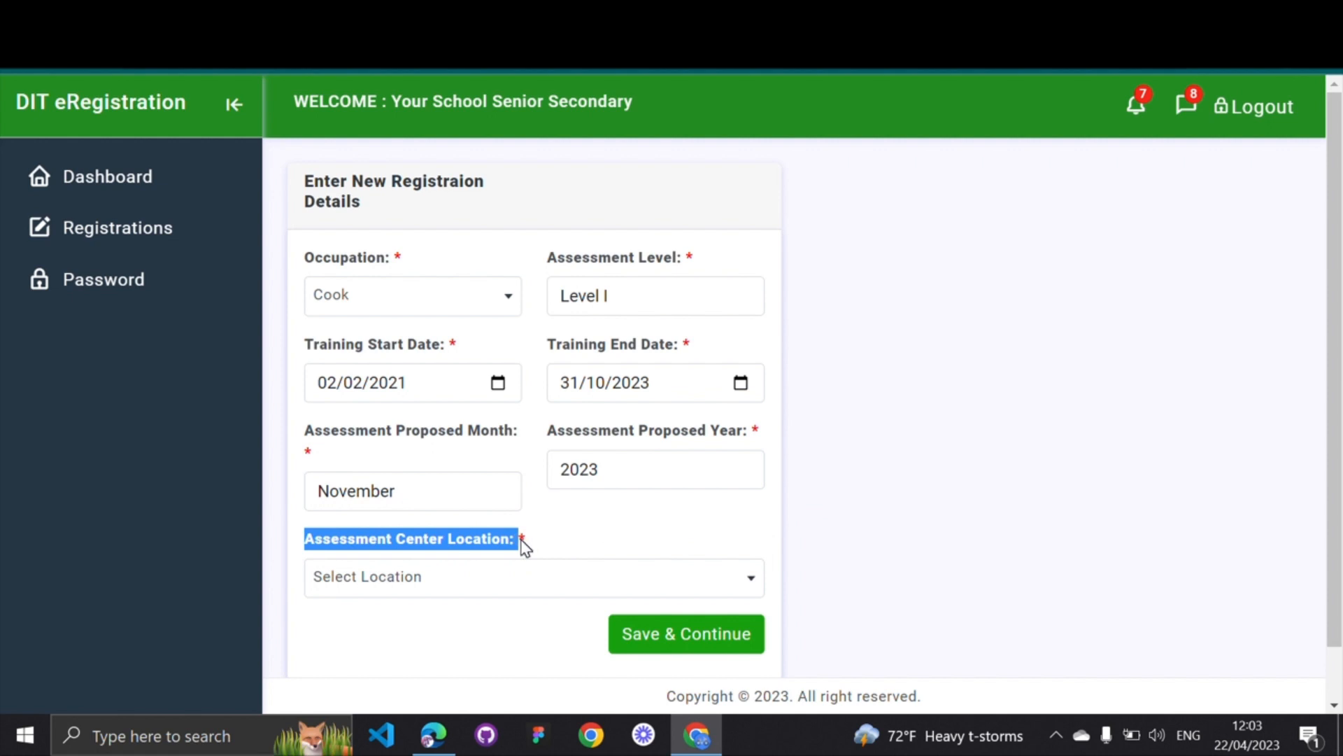
{"action": "left_click", "coordinate": [437, 582]}
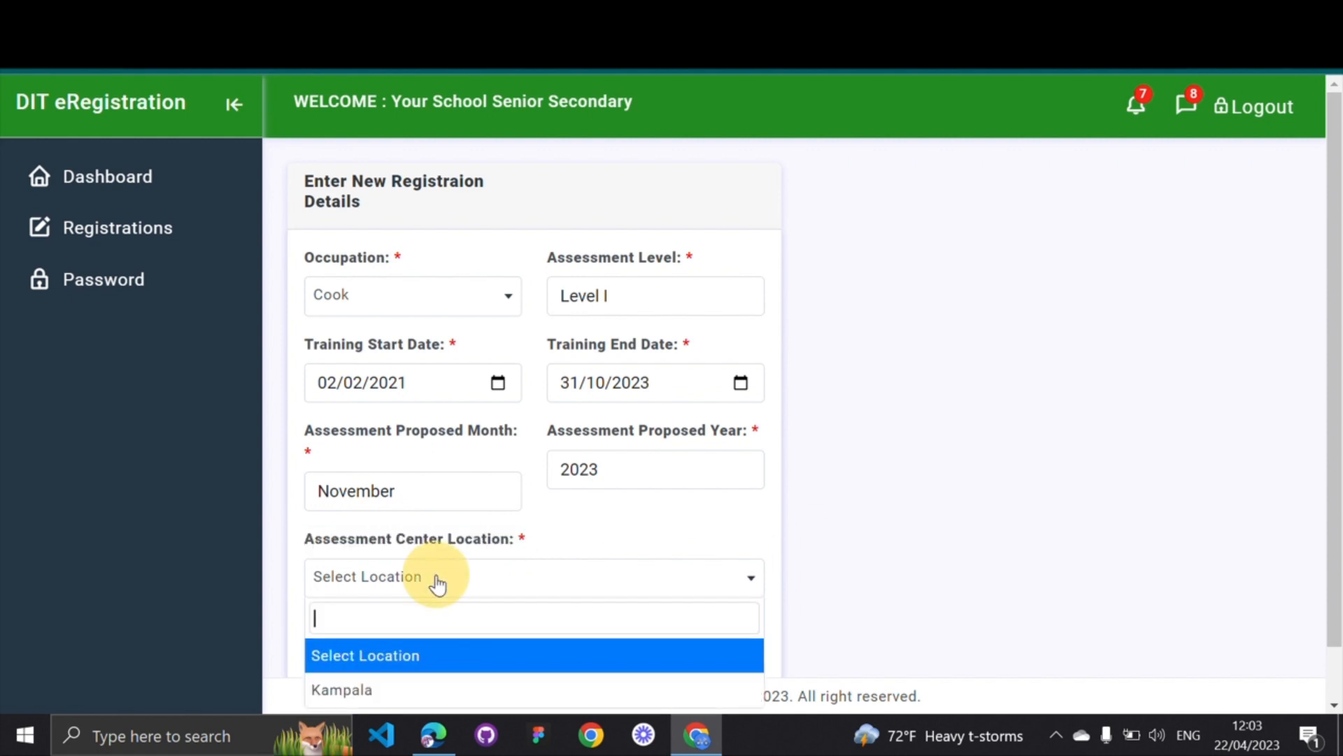
{"action": "scroll", "coordinate": [436, 585], "scroll_direction": "down", "scroll_amount": 1}
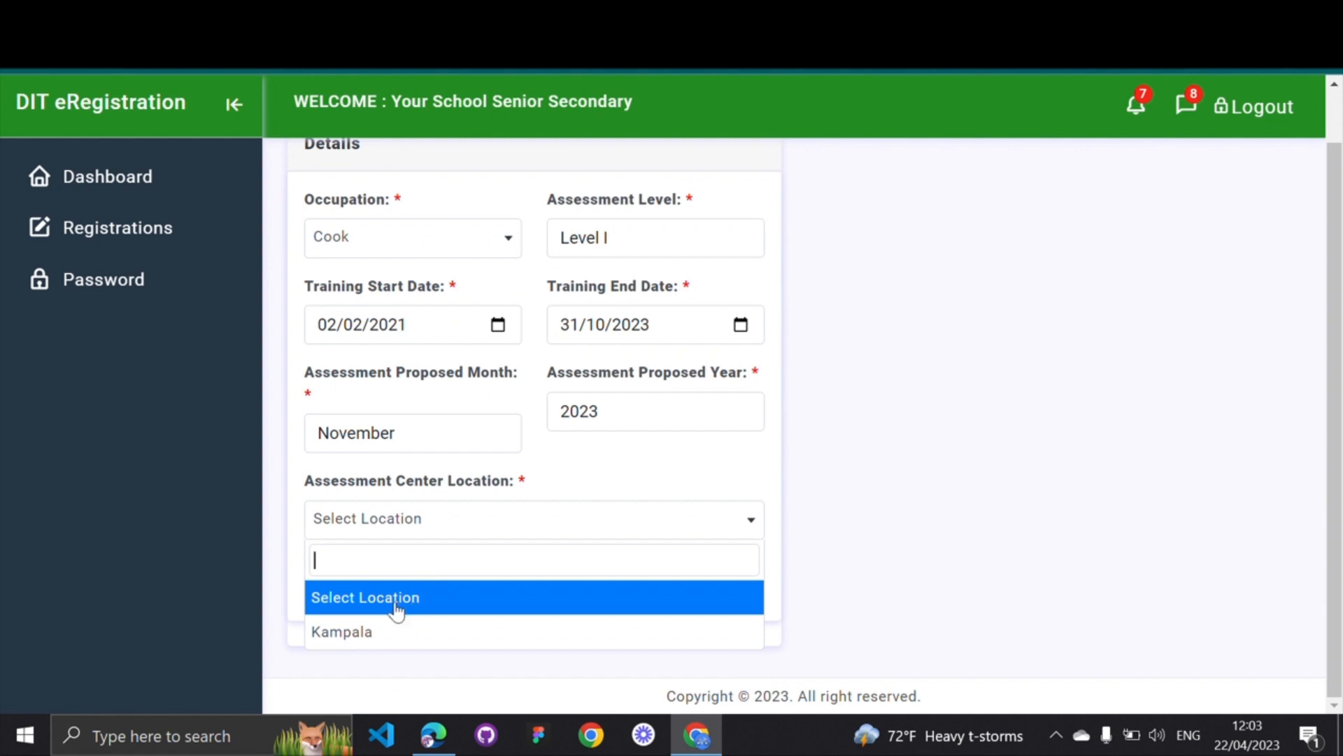
{"action": "left_click", "coordinate": [361, 630]}
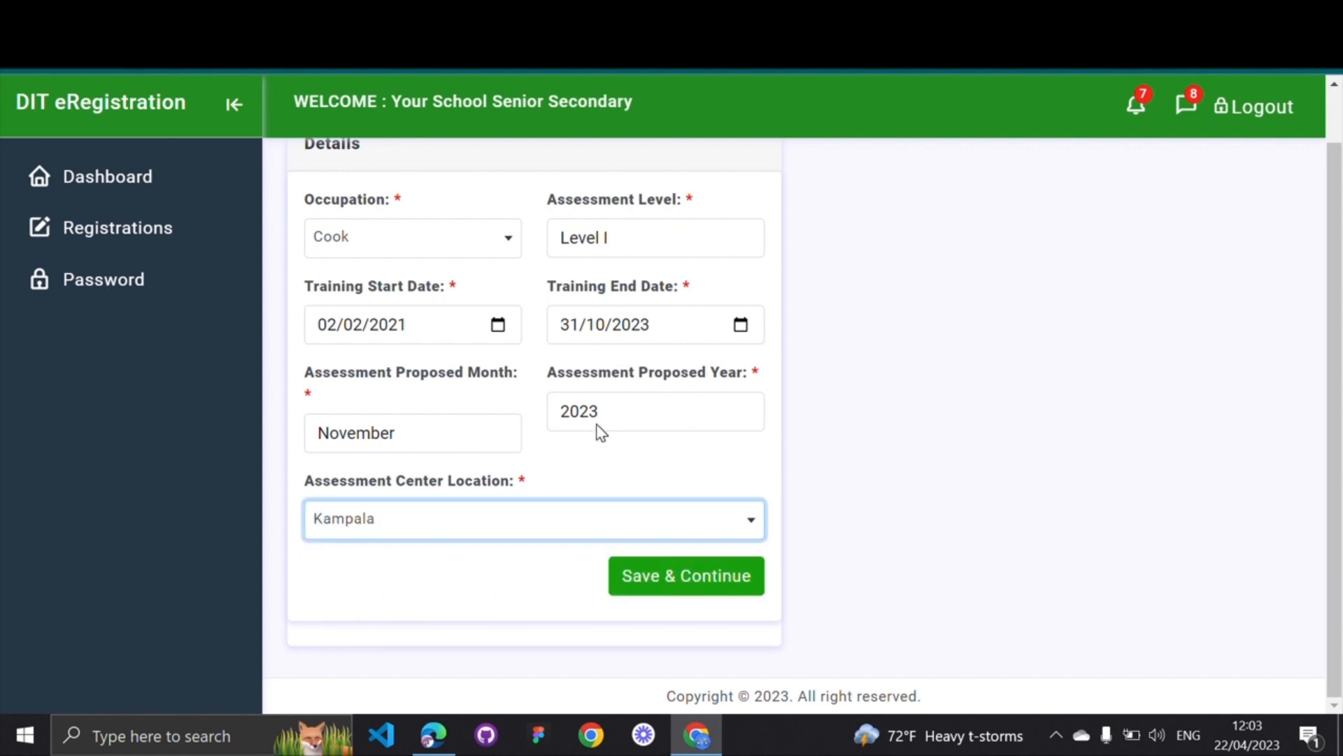
{"action": "scroll", "coordinate": [600, 427], "scroll_direction": "up", "scroll_amount": 1}
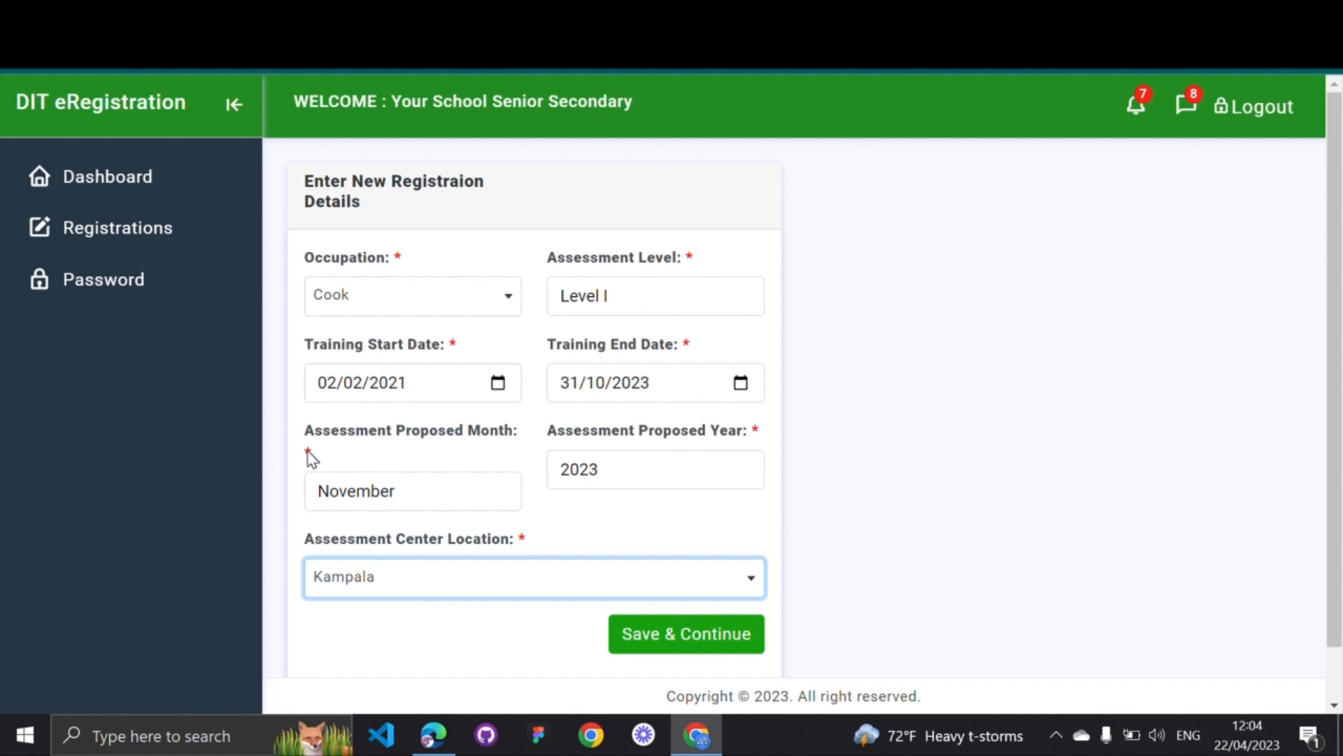
{"action": "left_click", "coordinate": [526, 543]}
{"action": "left_click", "coordinate": [309, 453]}
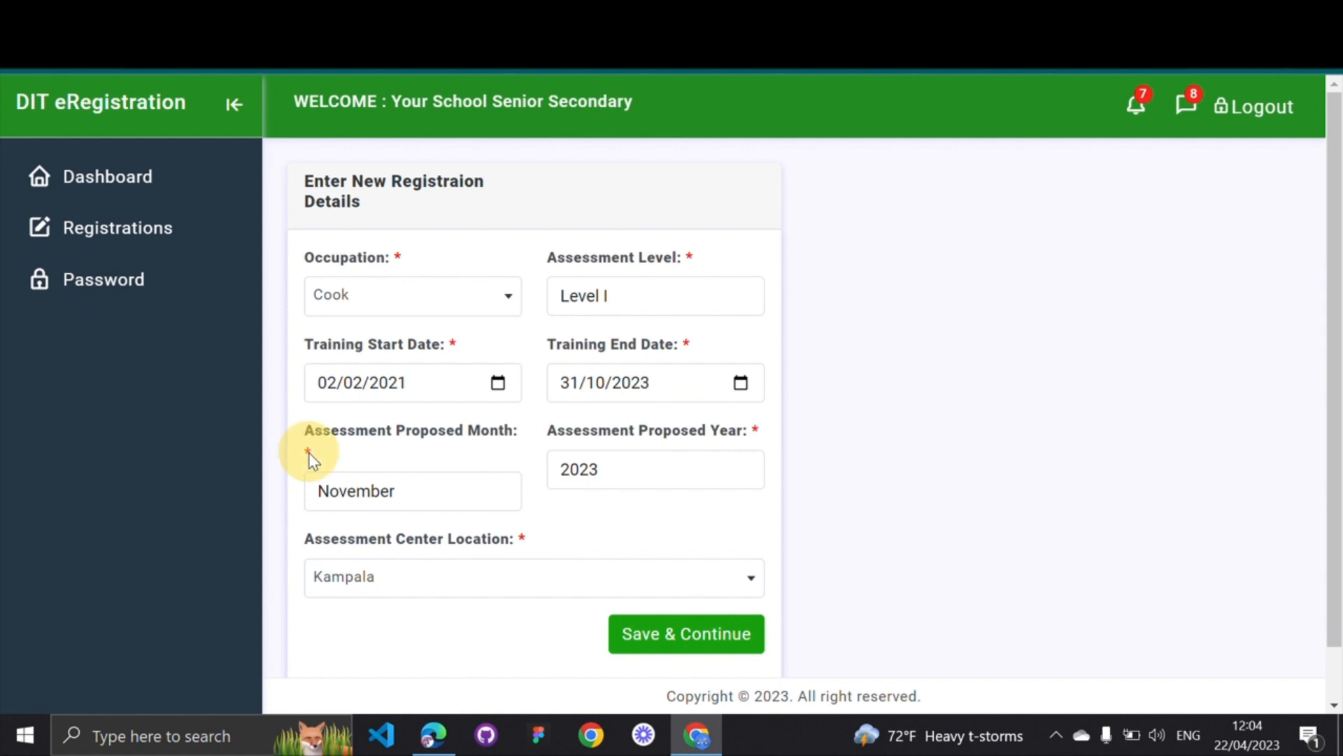
{"action": "left_click", "coordinate": [658, 633]}
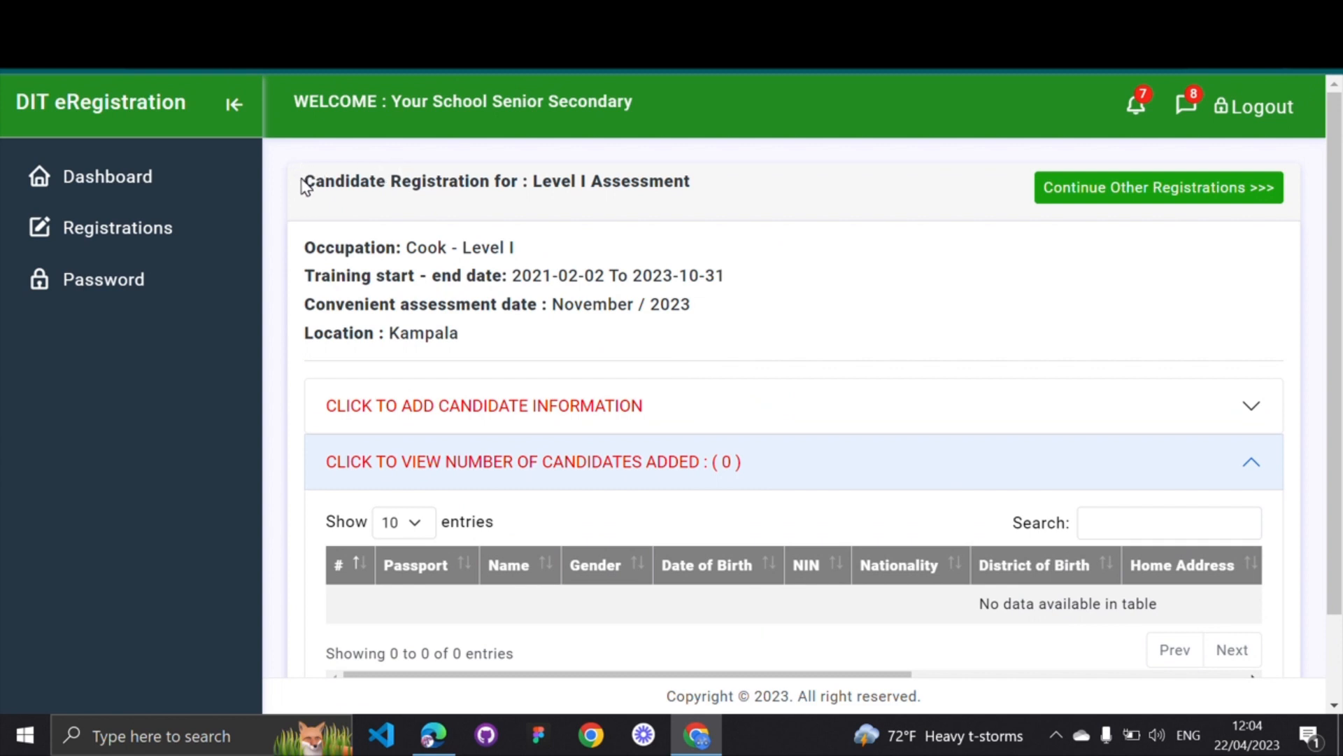
{"action": "left_click_drag", "start_coordinate": [306, 247], "coordinate": [550, 256]}
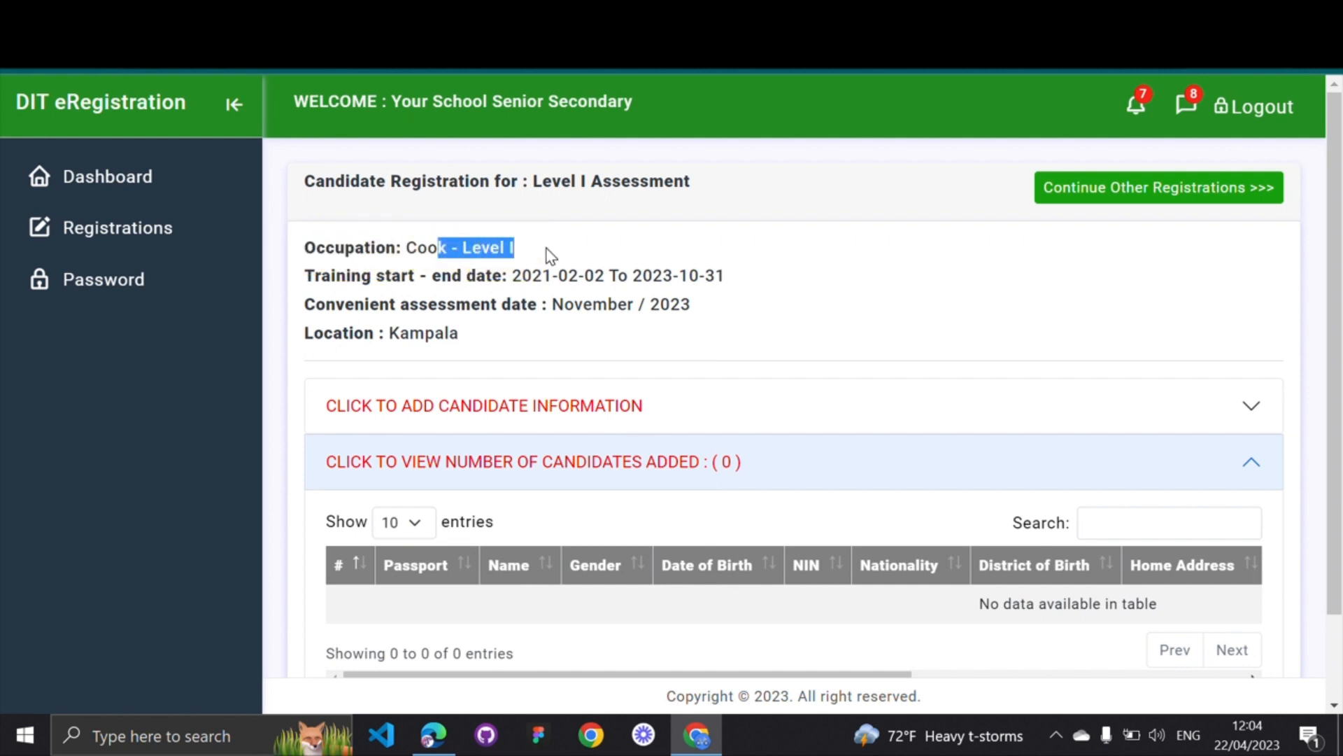
{"action": "left_click", "coordinate": [551, 256]}
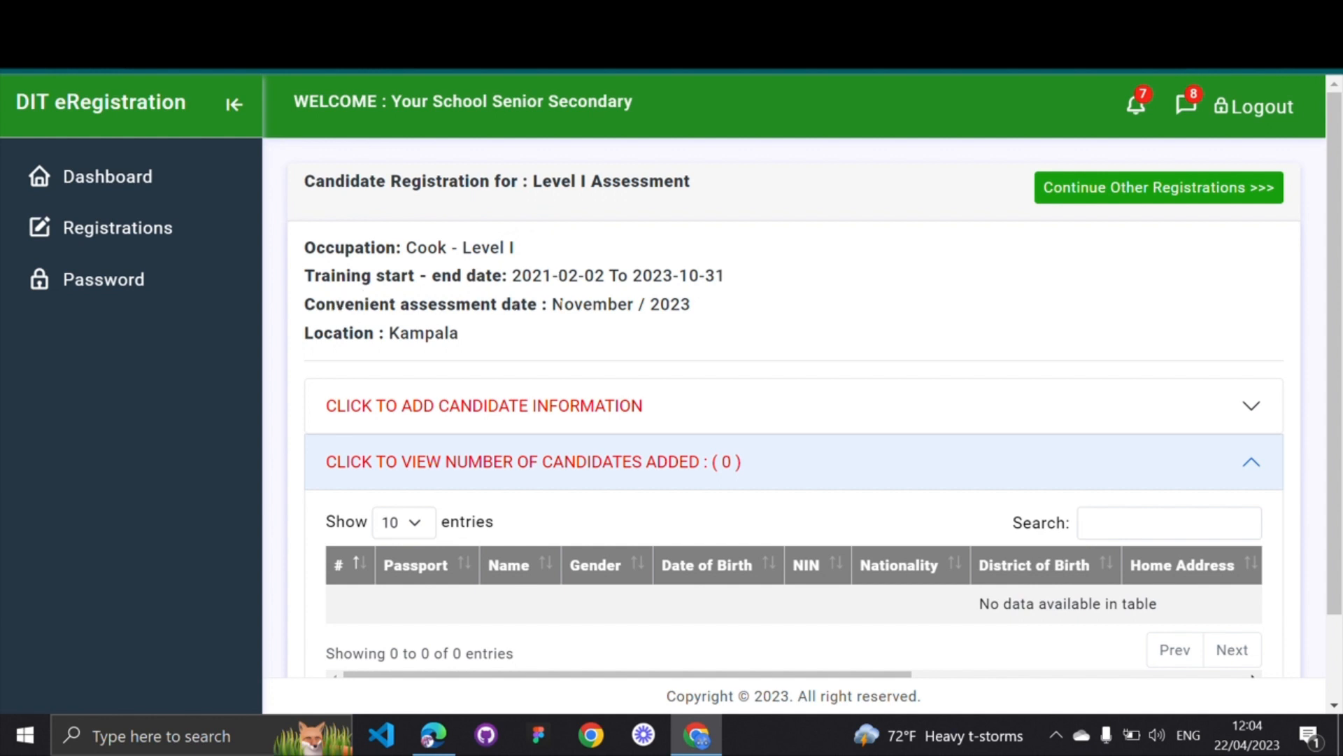
{"action": "left_click_drag", "start_coordinate": [554, 305], "coordinate": [690, 304]}
{"action": "left_click_drag", "start_coordinate": [390, 333], "coordinate": [458, 334]}
{"action": "left_click", "coordinate": [524, 344]}
Expand the candidate information section and review its photo, name and NIN fields
{"action": "left_click", "coordinate": [533, 412]}
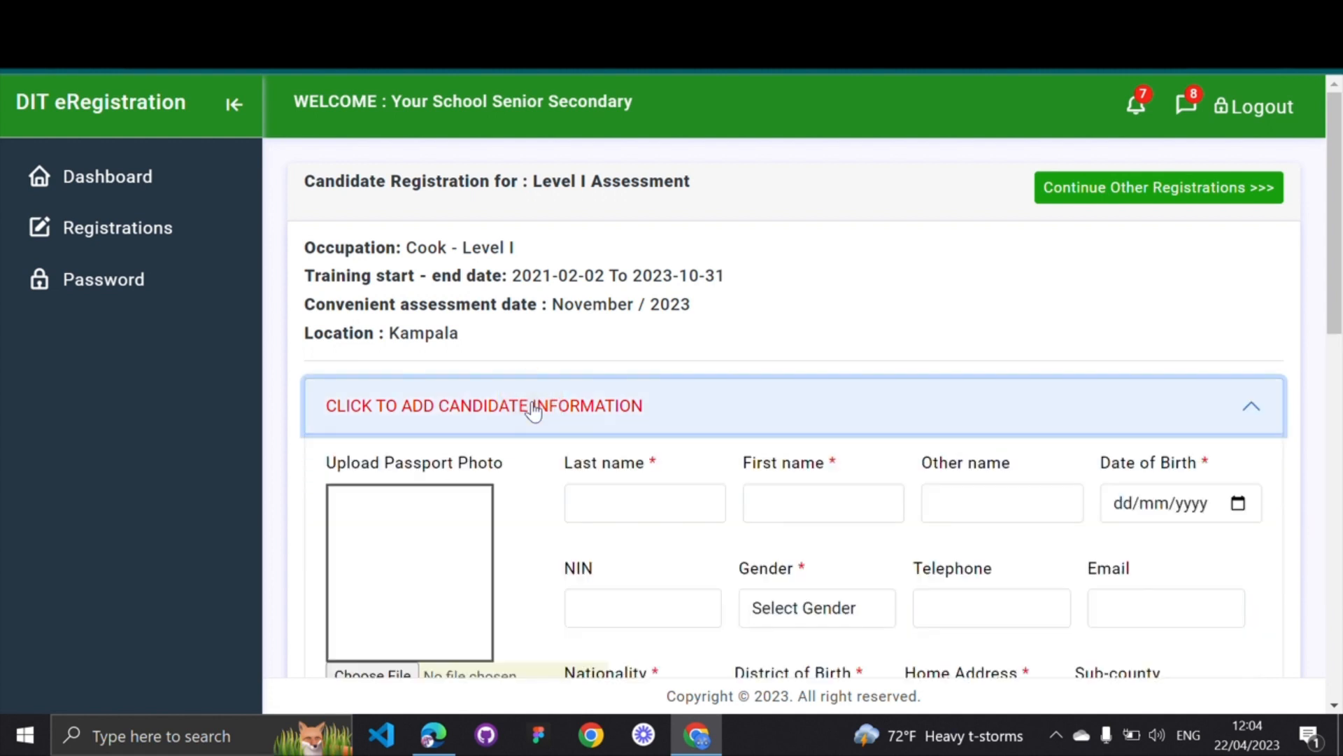
{"action": "scroll", "coordinate": [533, 411], "scroll_direction": "down", "scroll_amount": 3}
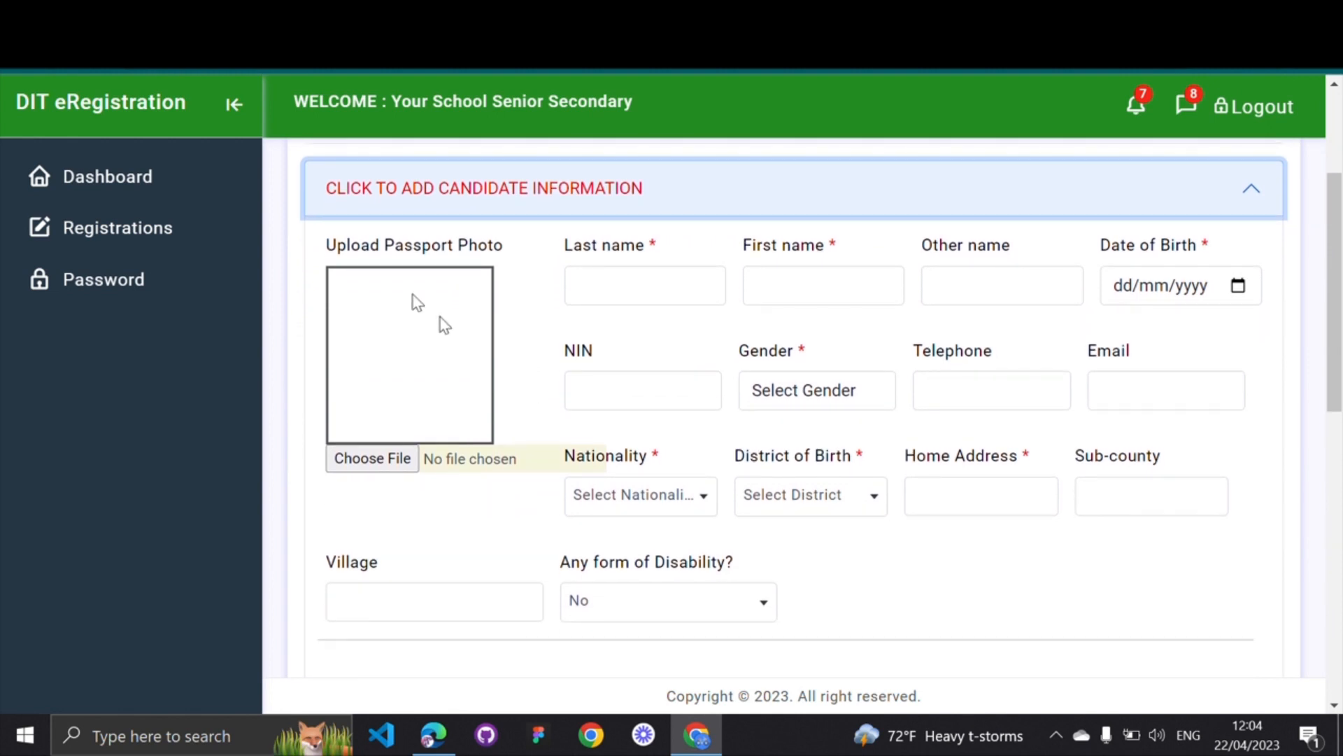
{"action": "left_click", "coordinate": [323, 239]}
{"action": "left_click_drag", "start_coordinate": [323, 245], "coordinate": [669, 250]}
{"action": "left_click", "coordinate": [505, 249]}
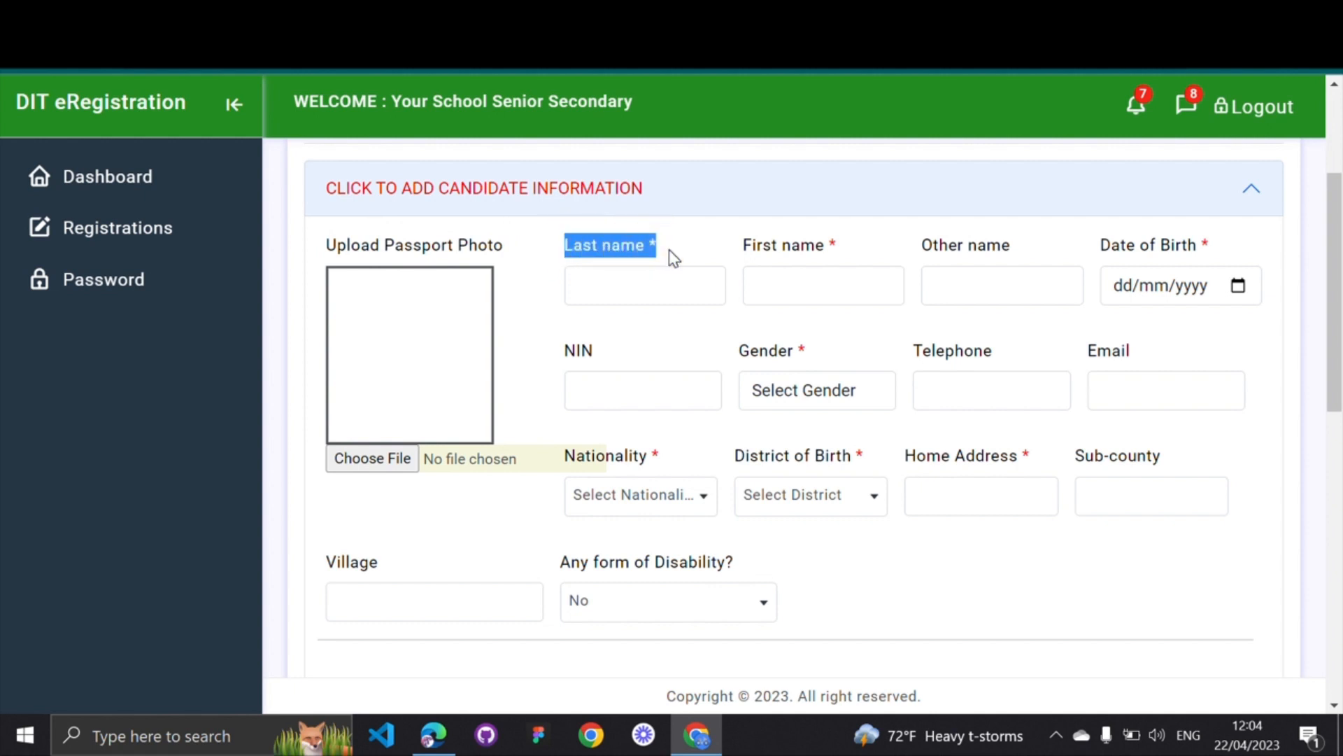
{"action": "left_click", "coordinate": [665, 252]}
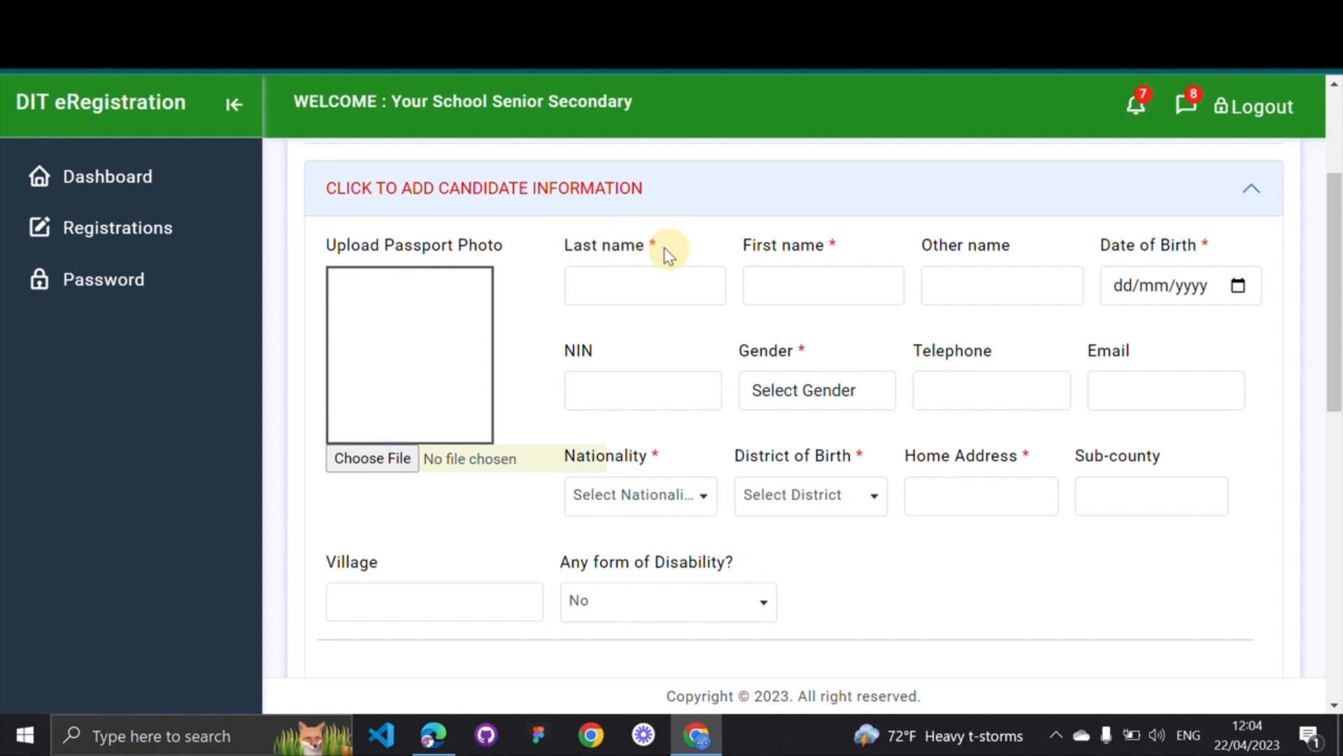
{"action": "left_click", "coordinate": [834, 242]}
{"action": "left_click", "coordinate": [601, 389]}
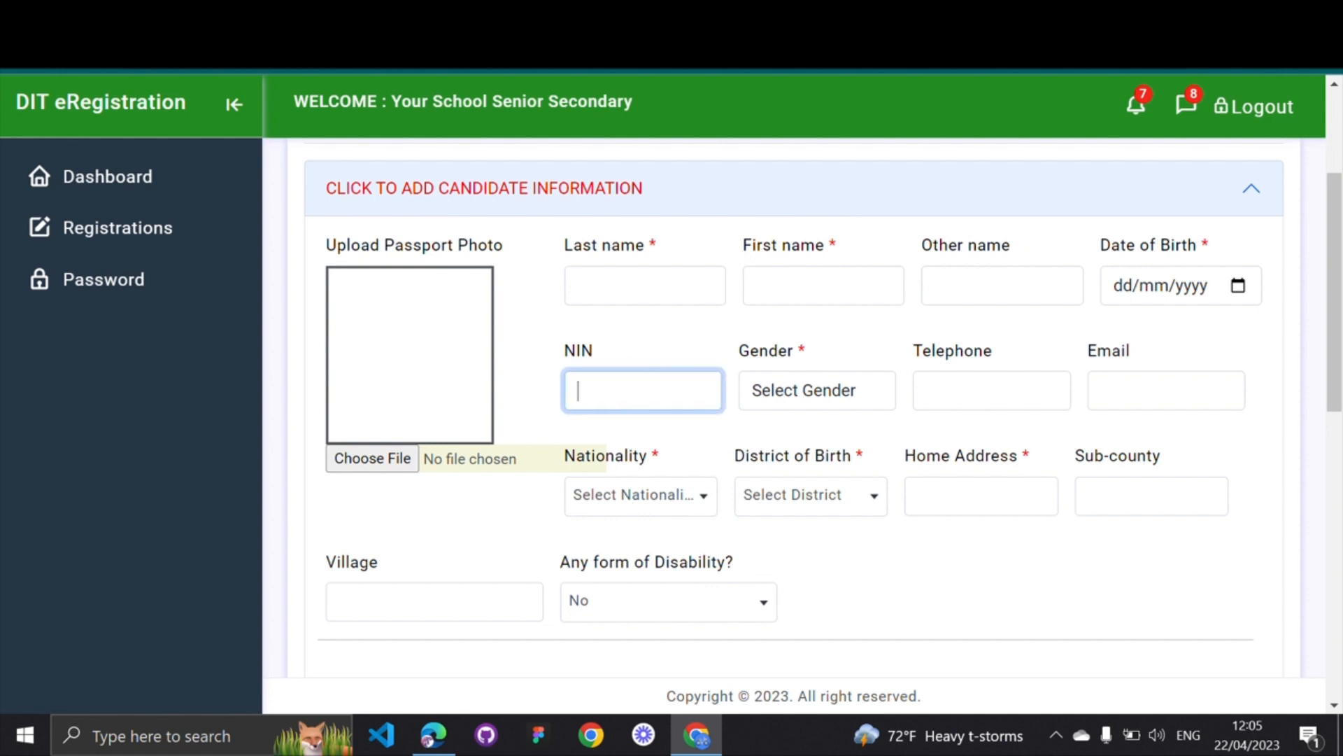
{"action": "left_click", "coordinate": [598, 352]}
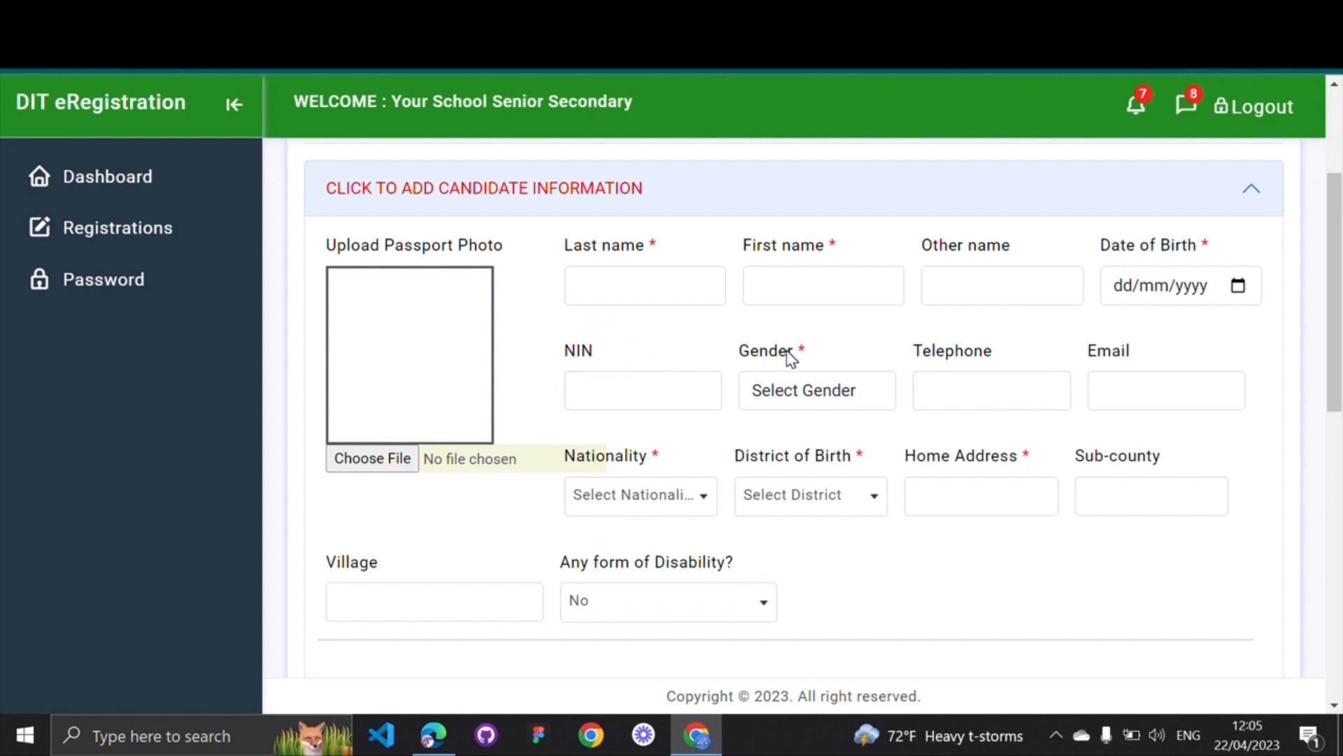
Upload the candidate's photo file from the Desktop as the passport photo
{"action": "left_click", "coordinate": [378, 464]}
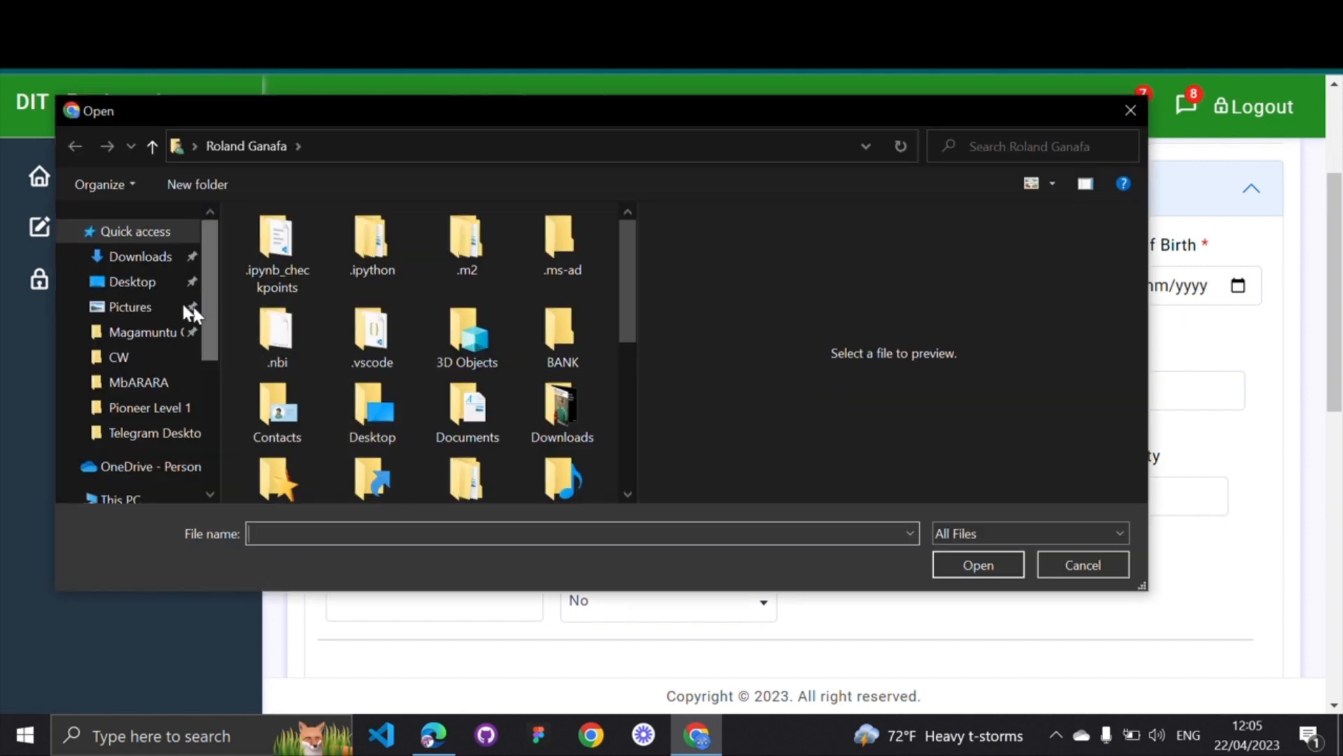
{"action": "left_click", "coordinate": [140, 285]}
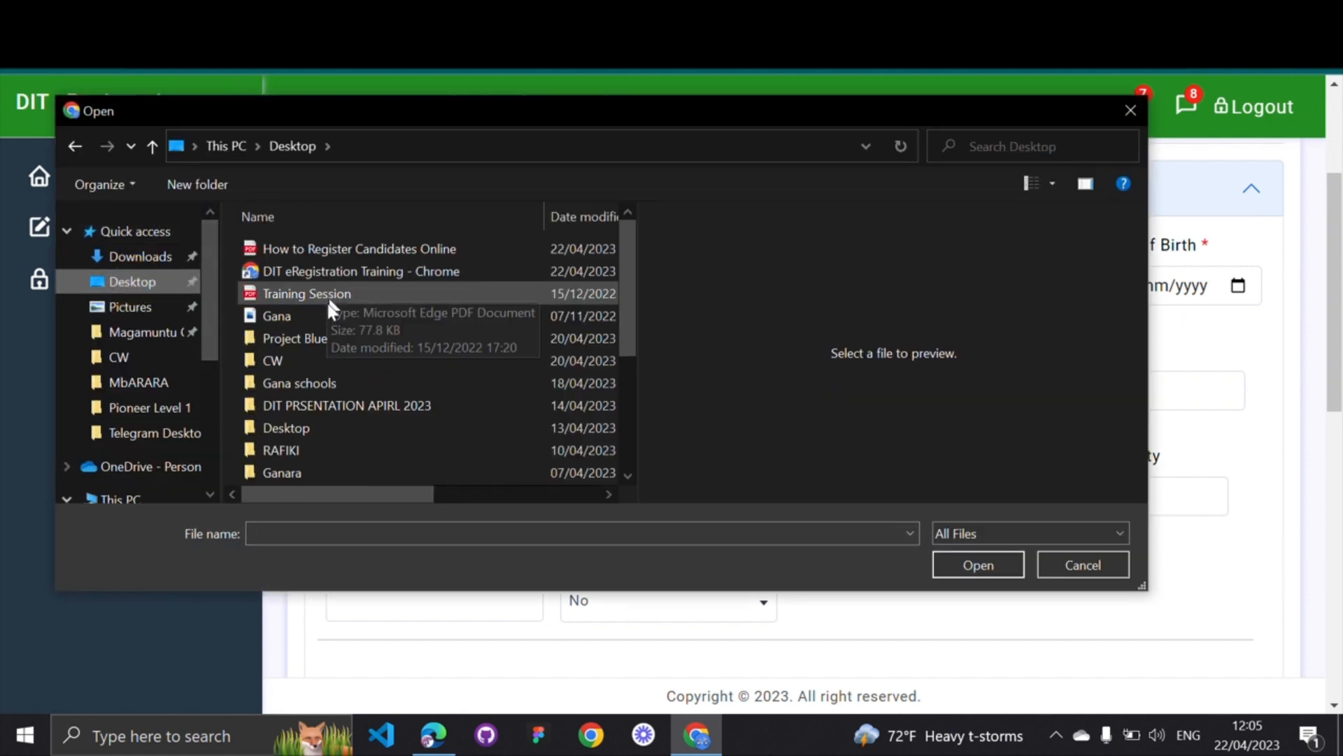
{"action": "left_click", "coordinate": [305, 322]}
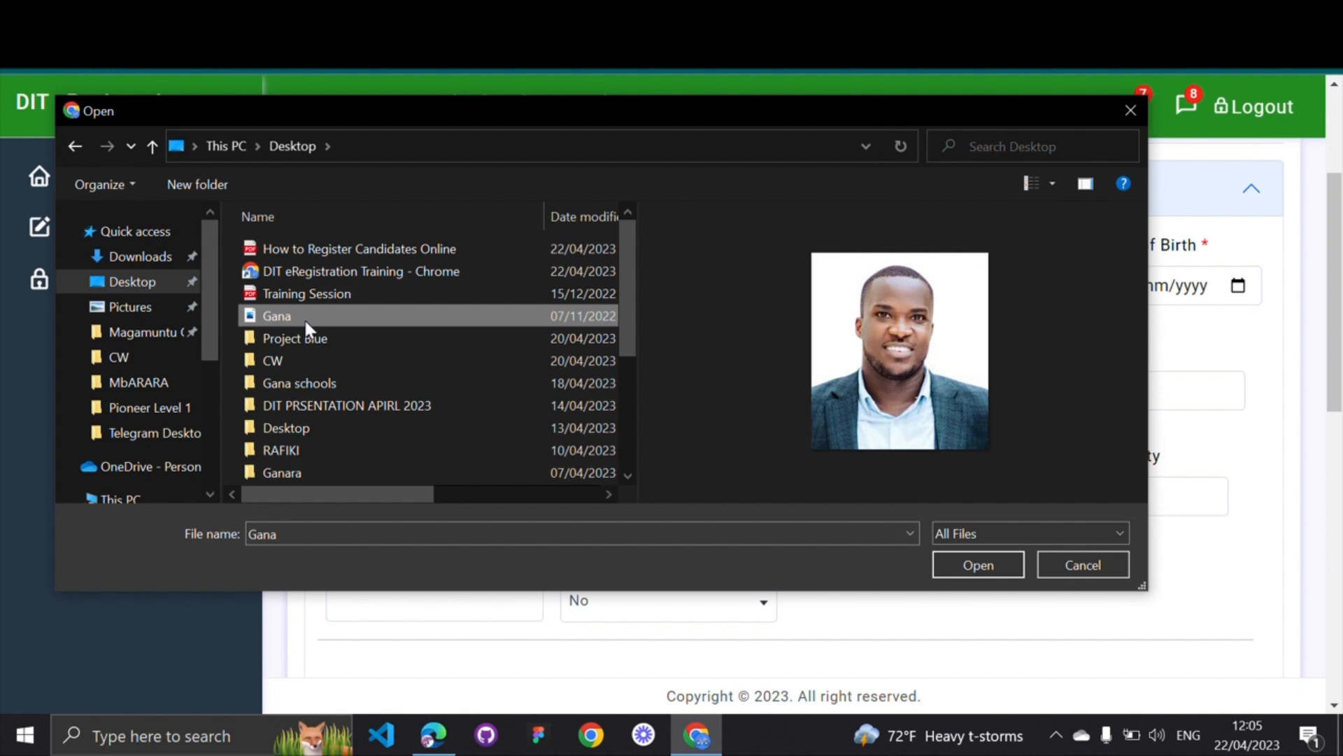
{"action": "left_click", "coordinate": [967, 567]}
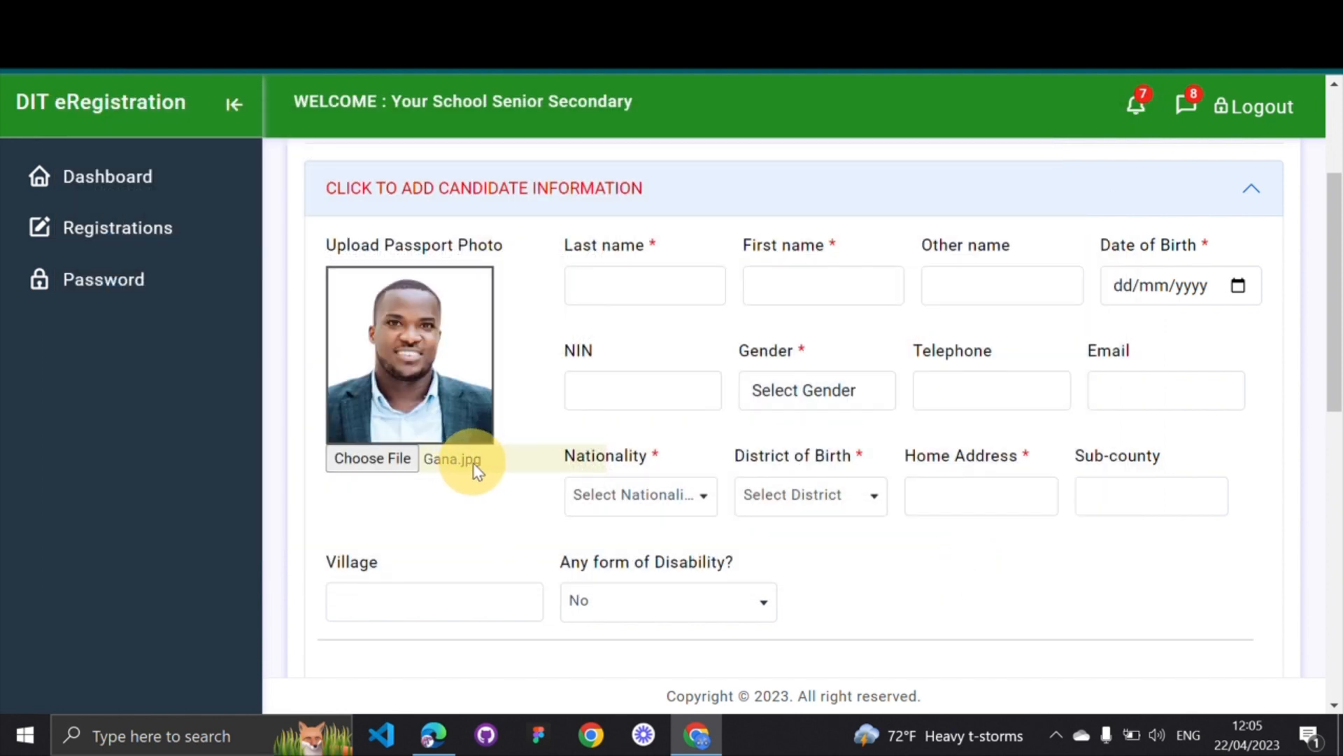
{"action": "left_click", "coordinate": [475, 464]}
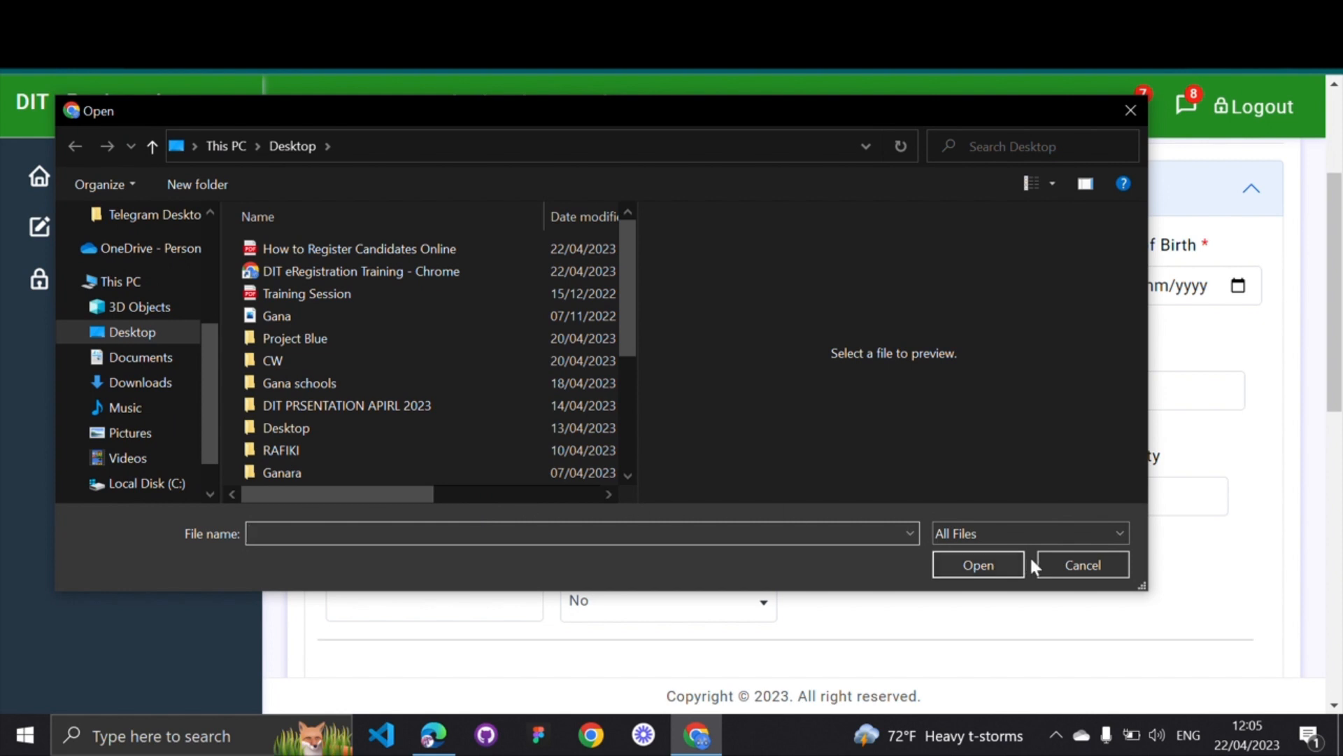
{"action": "left_click", "coordinate": [1073, 564]}
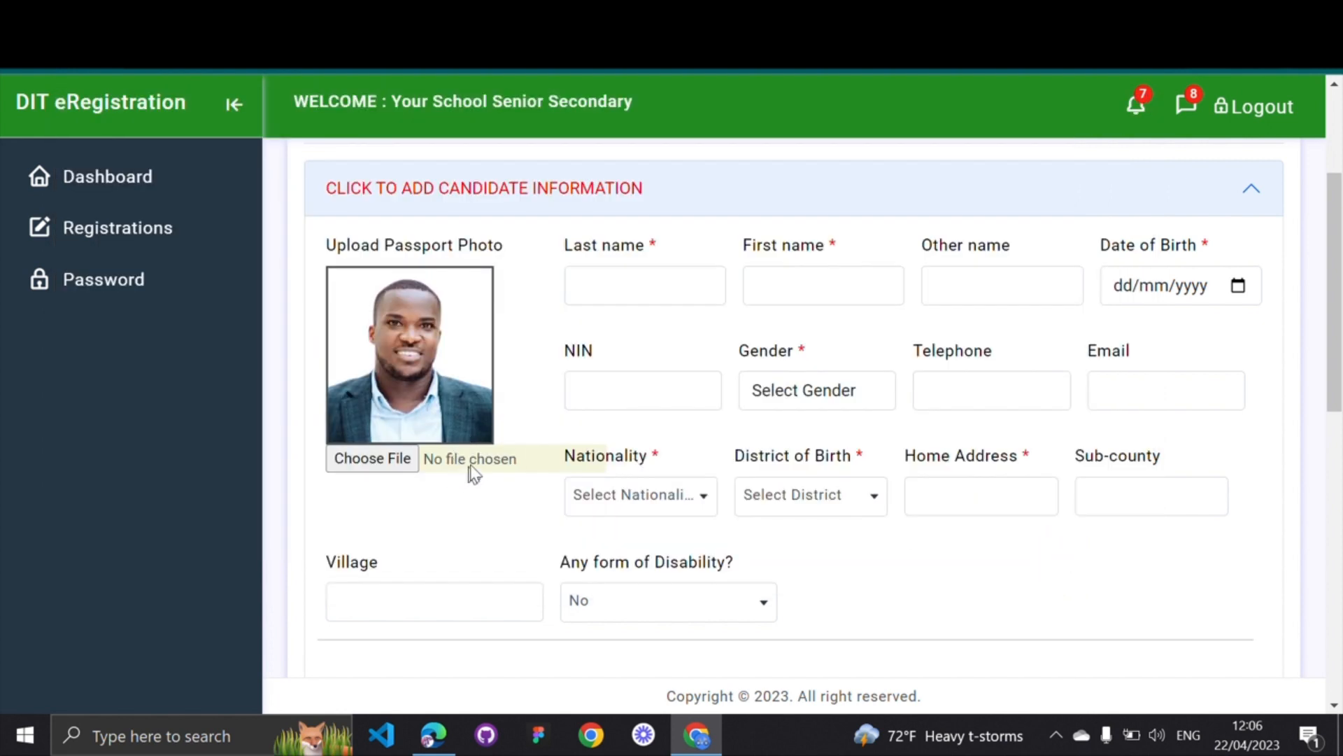
{"action": "left_click", "coordinate": [584, 286]}
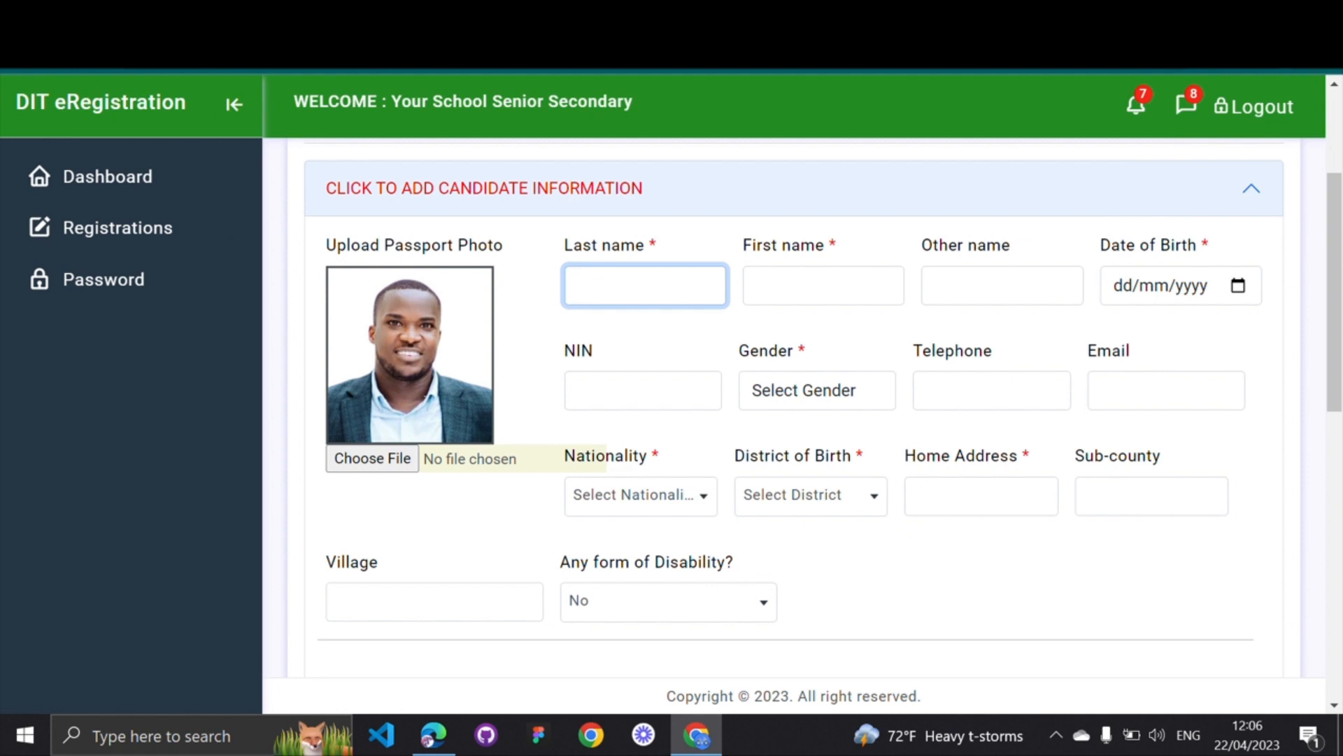
Enter the candidate's last name and first name
{"action": "key", "text": "Tab"}
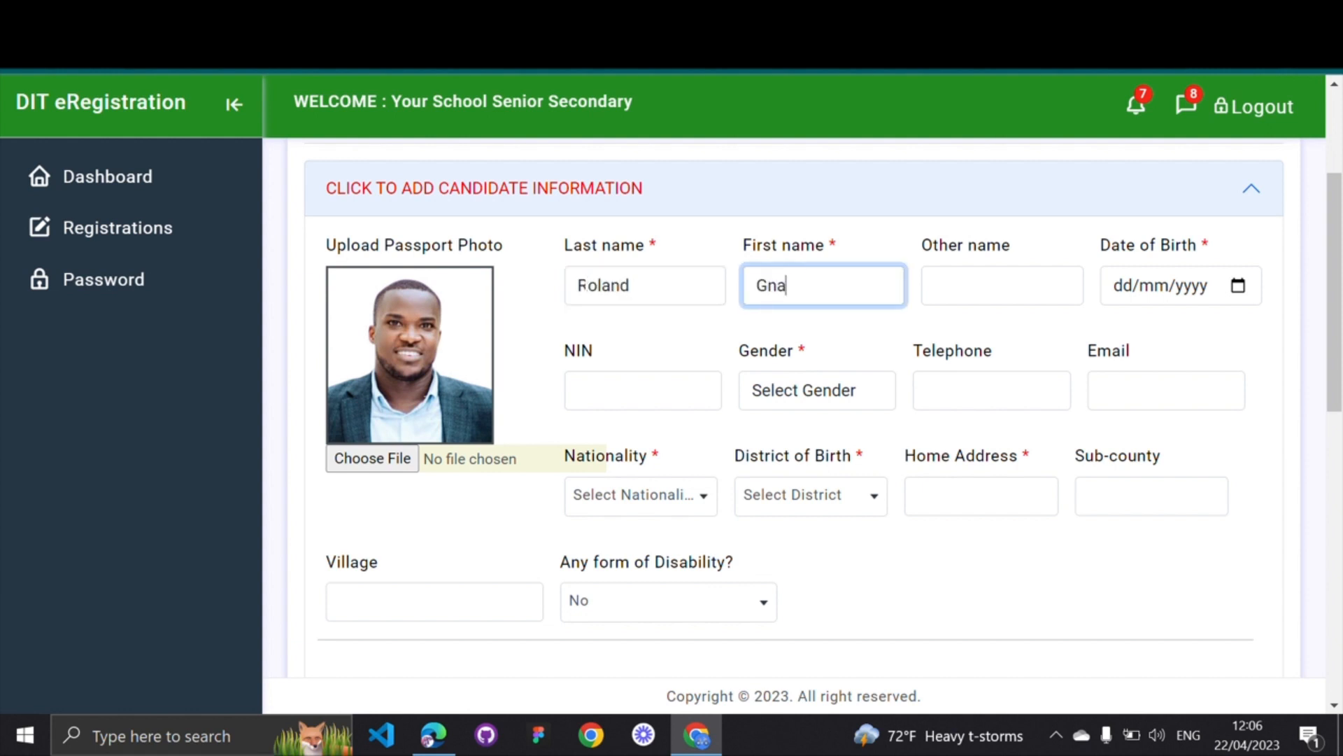
Set the date of birth to 01/01/1993 in the calendar
{"action": "left_click", "coordinate": [1238, 287]}
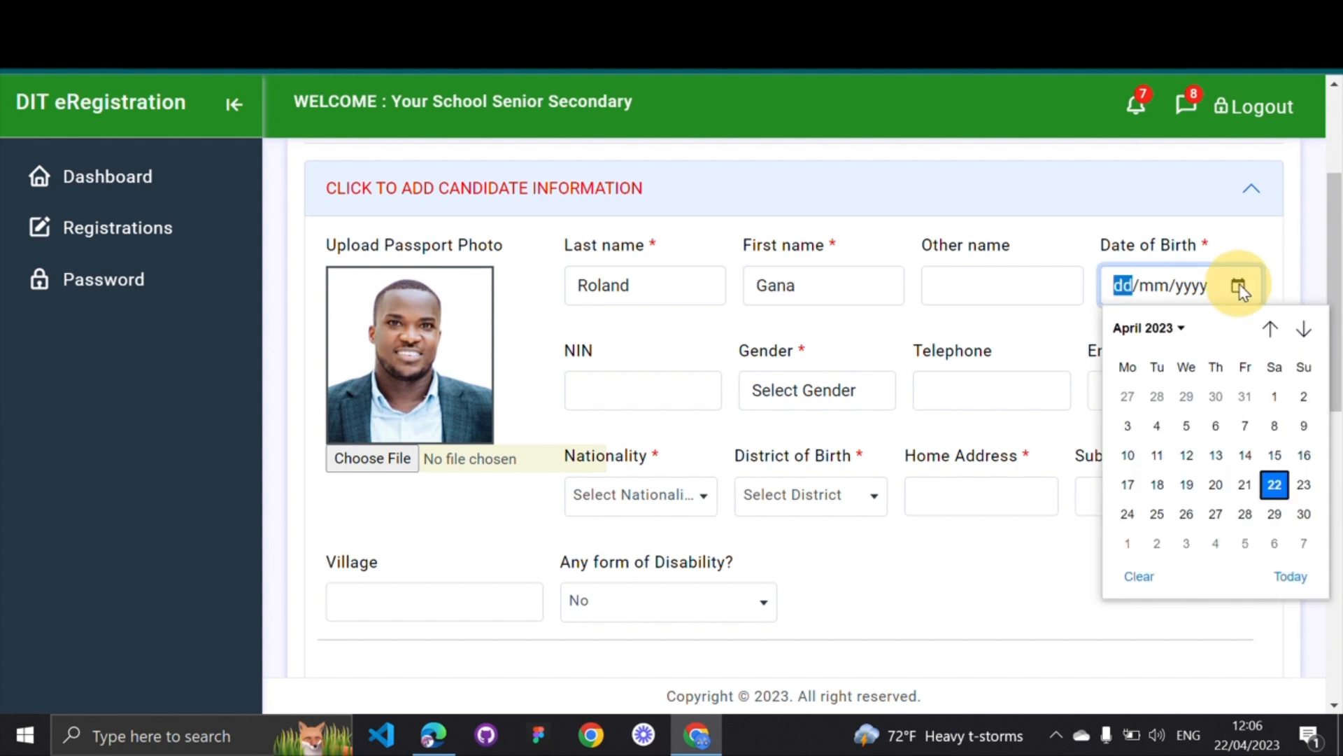
{"action": "left_click", "coordinate": [1182, 334]}
{"action": "scroll", "coordinate": [1156, 374], "scroll_direction": "up", "scroll_amount": 4}
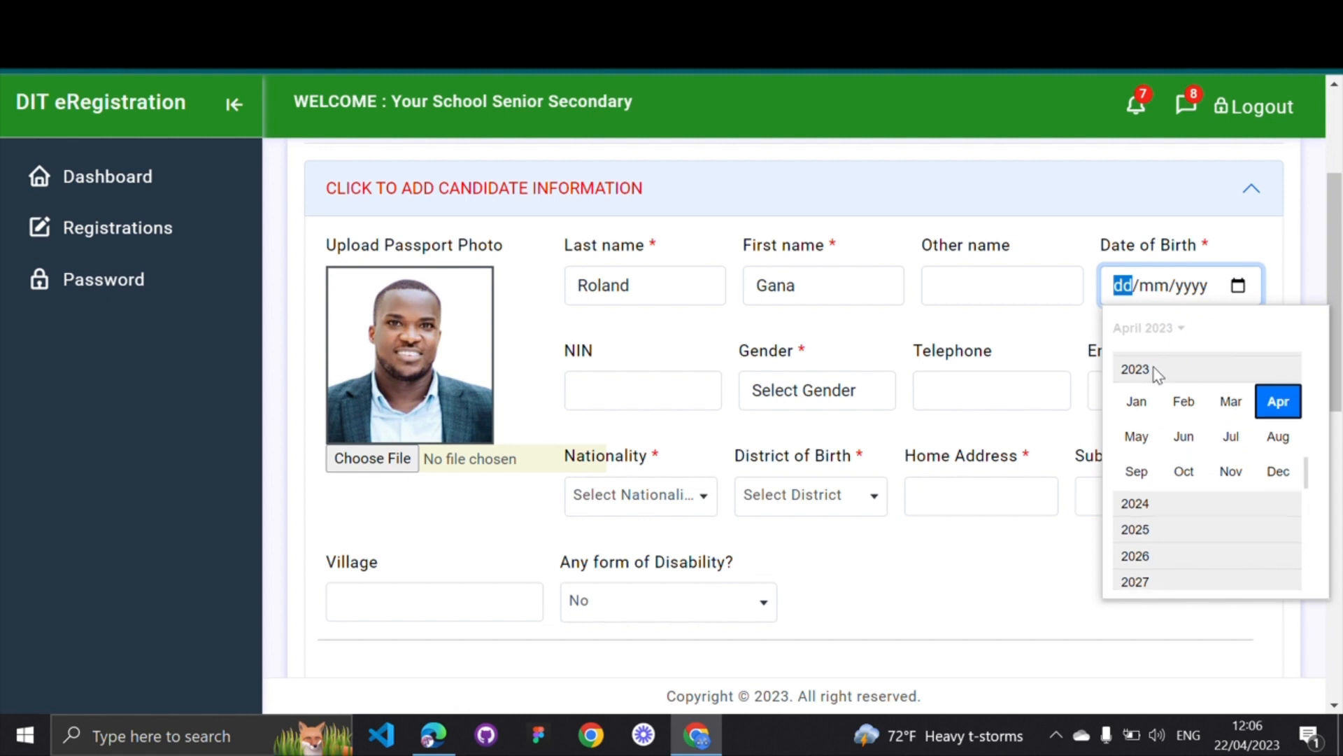
{"action": "scroll", "coordinate": [1156, 374], "scroll_direction": "up", "scroll_amount": 4}
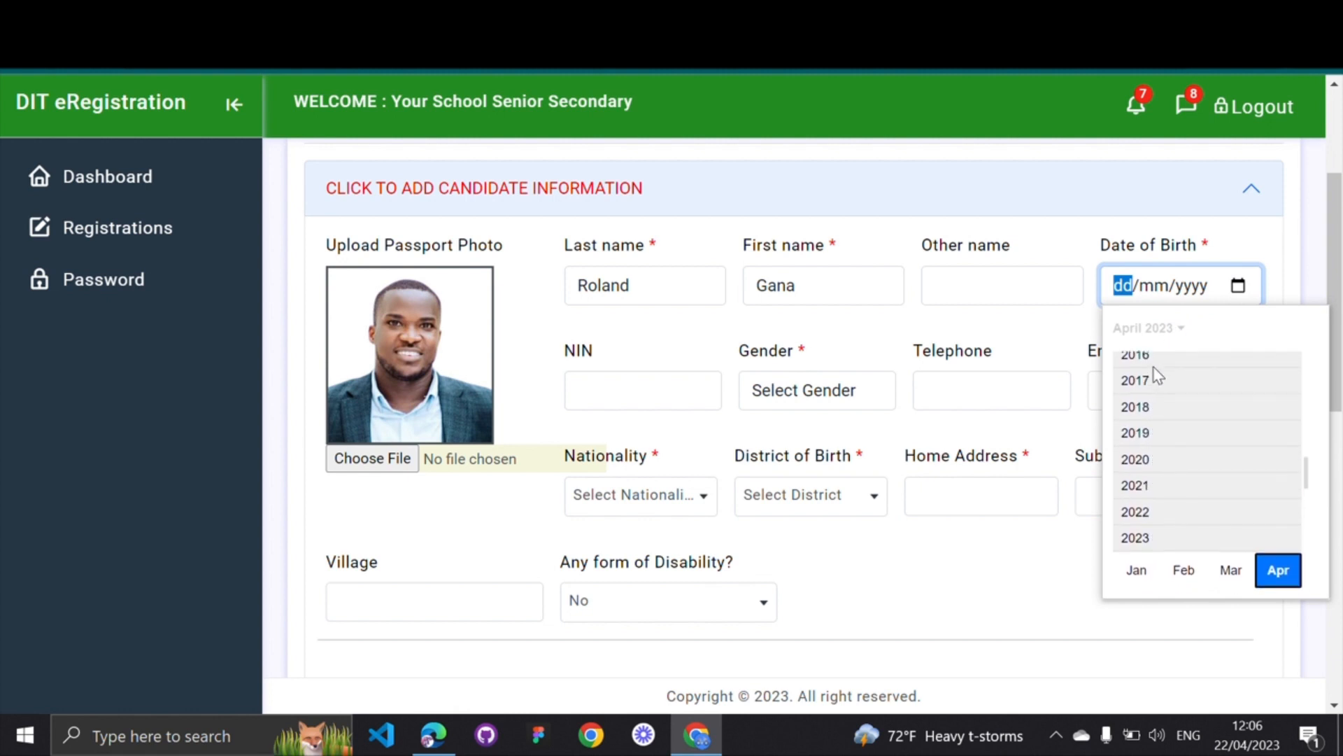
{"action": "scroll", "coordinate": [1158, 374], "scroll_direction": "up", "scroll_amount": 4}
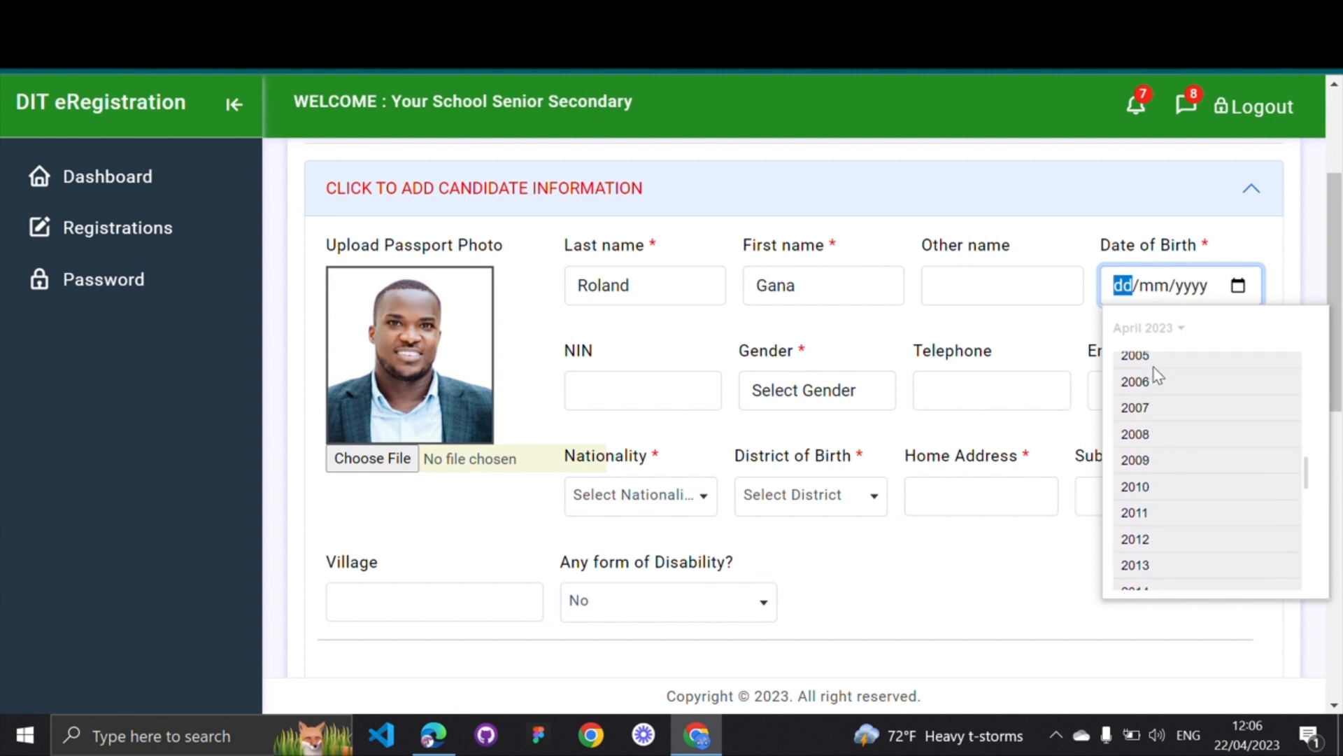
{"action": "scroll", "coordinate": [1156, 378], "scroll_direction": "up", "scroll_amount": 2}
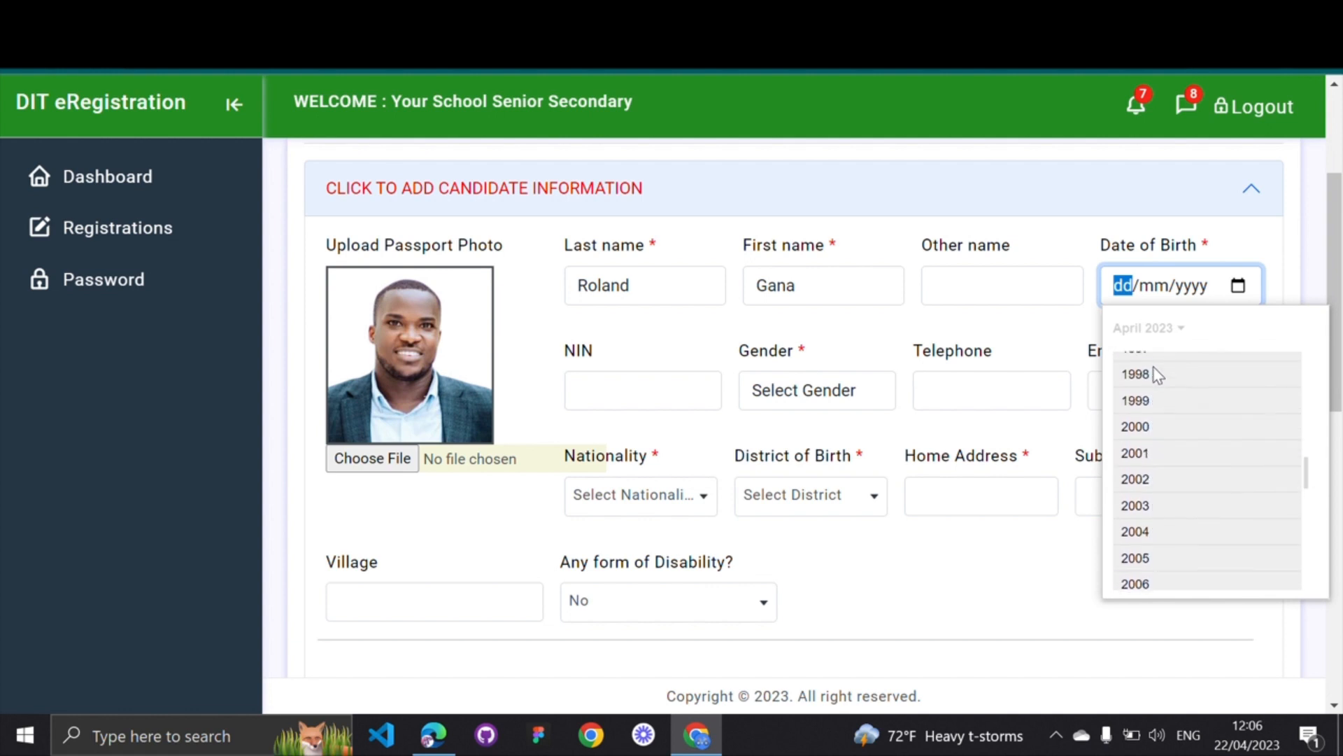
{"action": "scroll", "coordinate": [1141, 388], "scroll_direction": "up", "scroll_amount": 3}
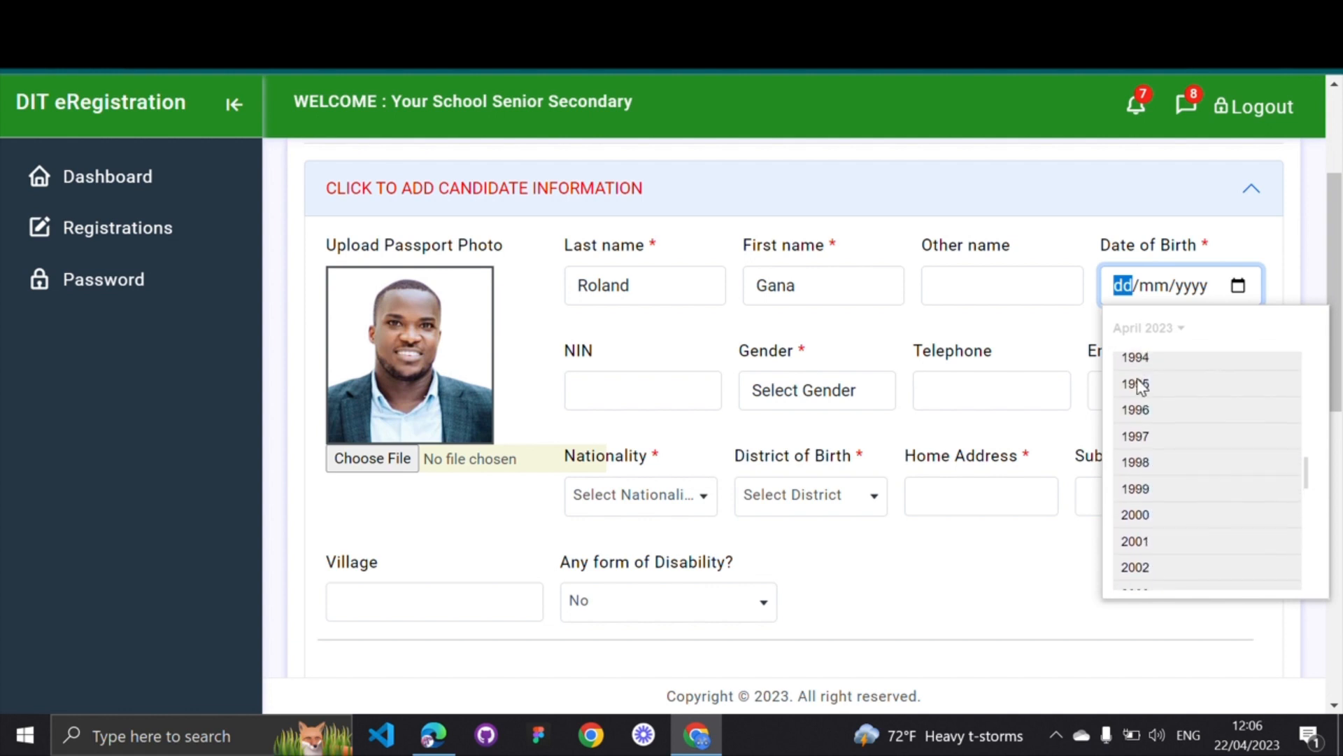
{"action": "scroll", "coordinate": [1144, 393], "scroll_direction": "up", "scroll_amount": 2}
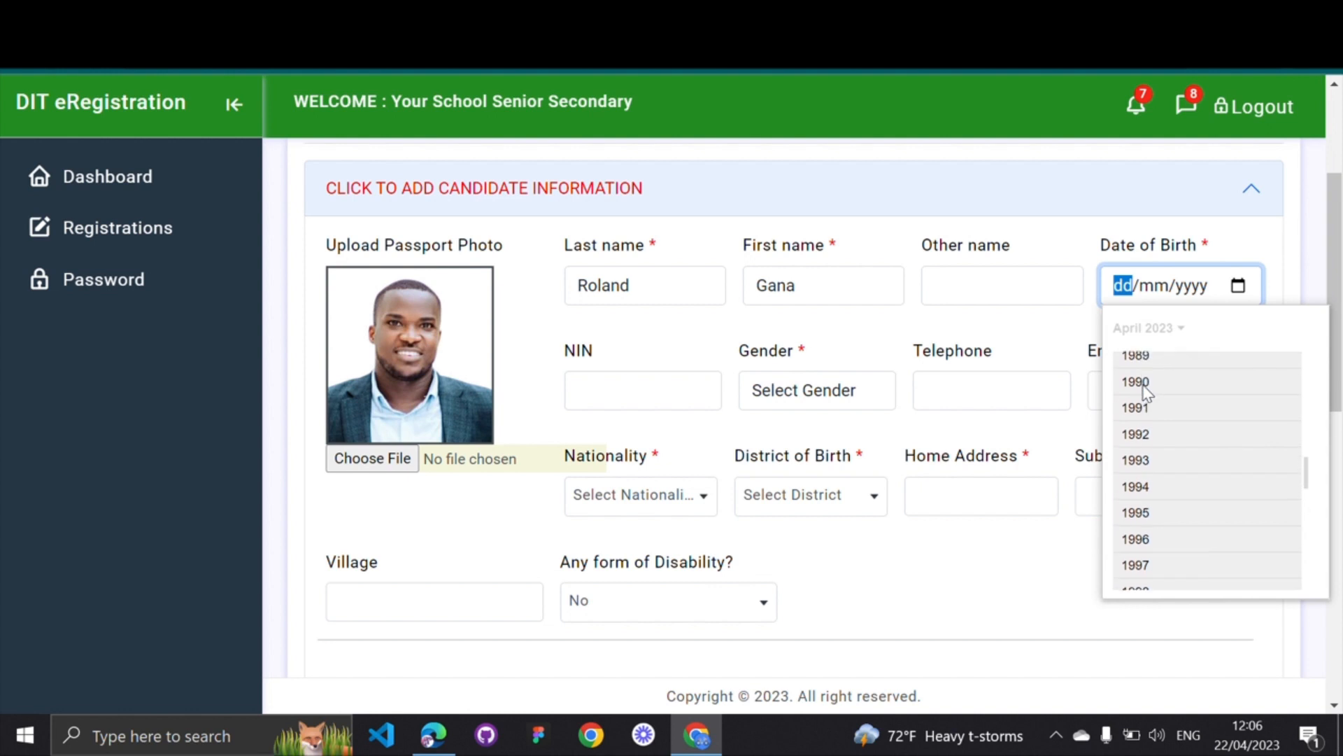
{"action": "left_click", "coordinate": [1137, 459]}
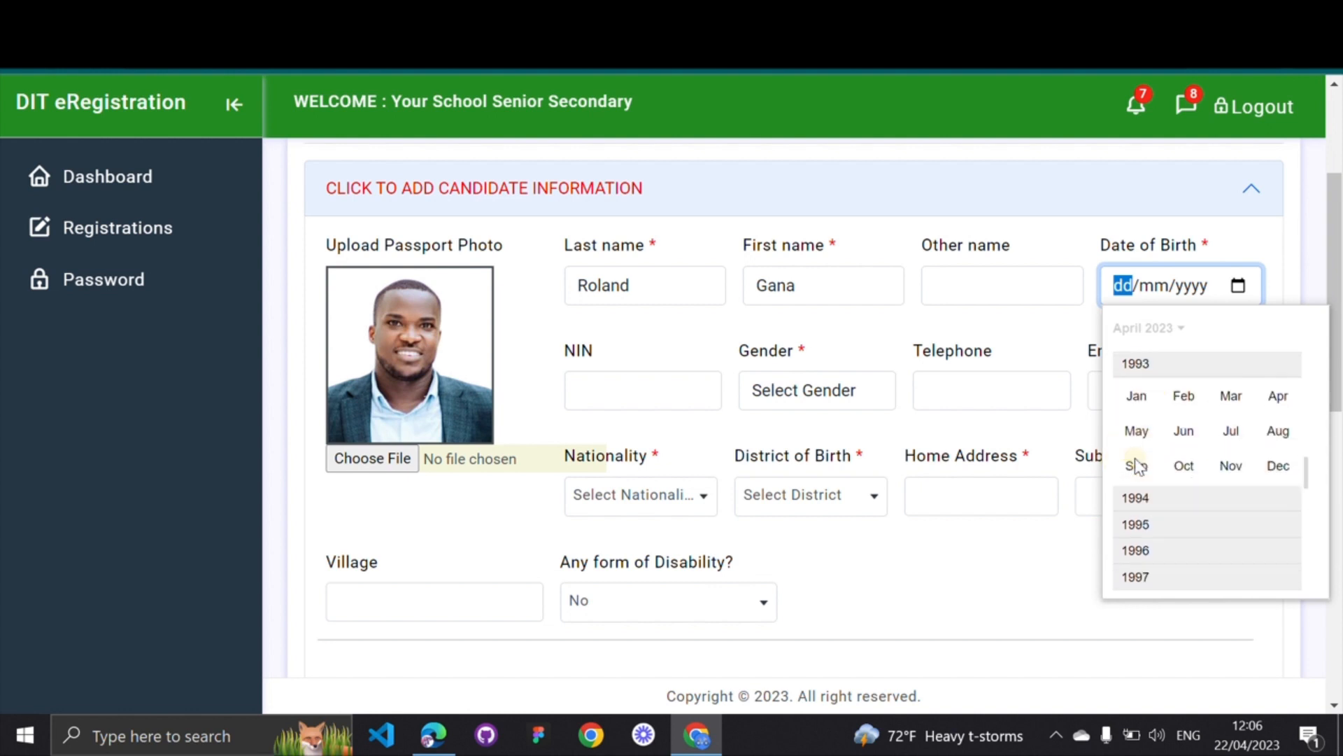
{"action": "left_click", "coordinate": [1145, 402]}
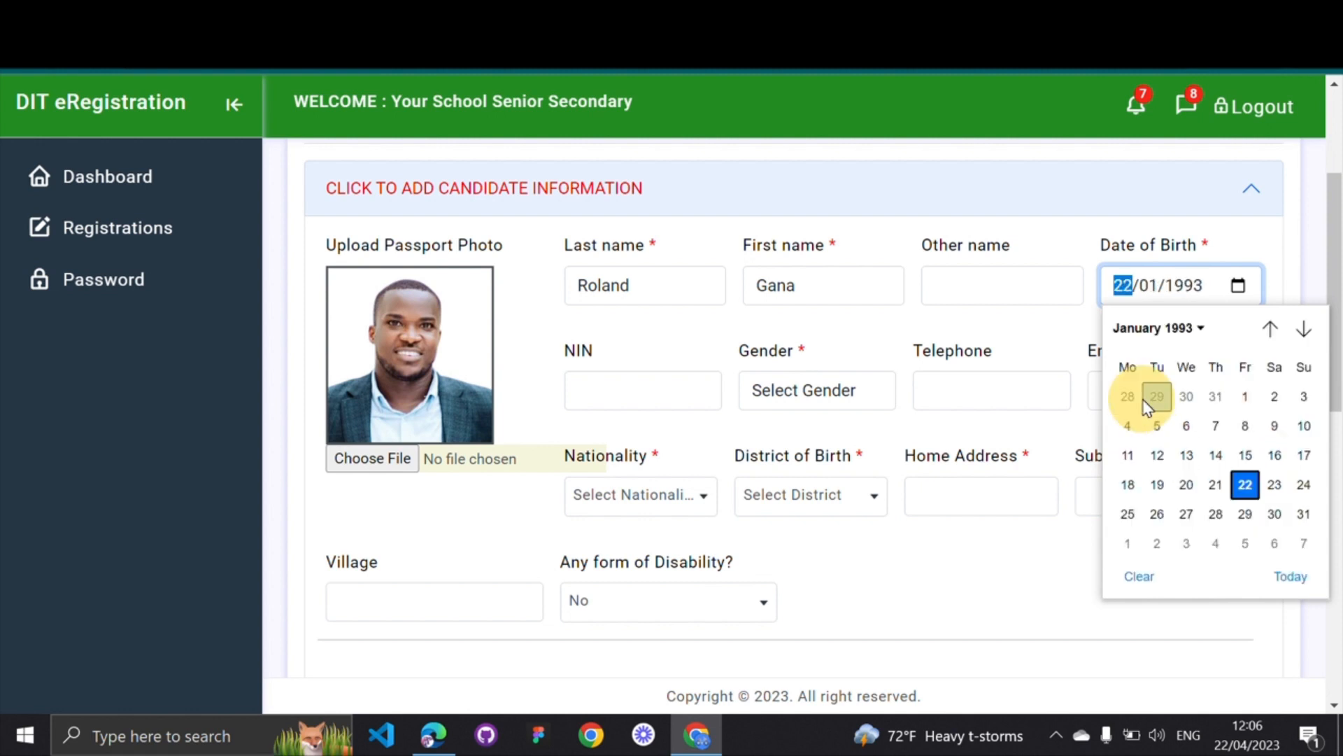
{"action": "left_click", "coordinate": [1245, 391]}
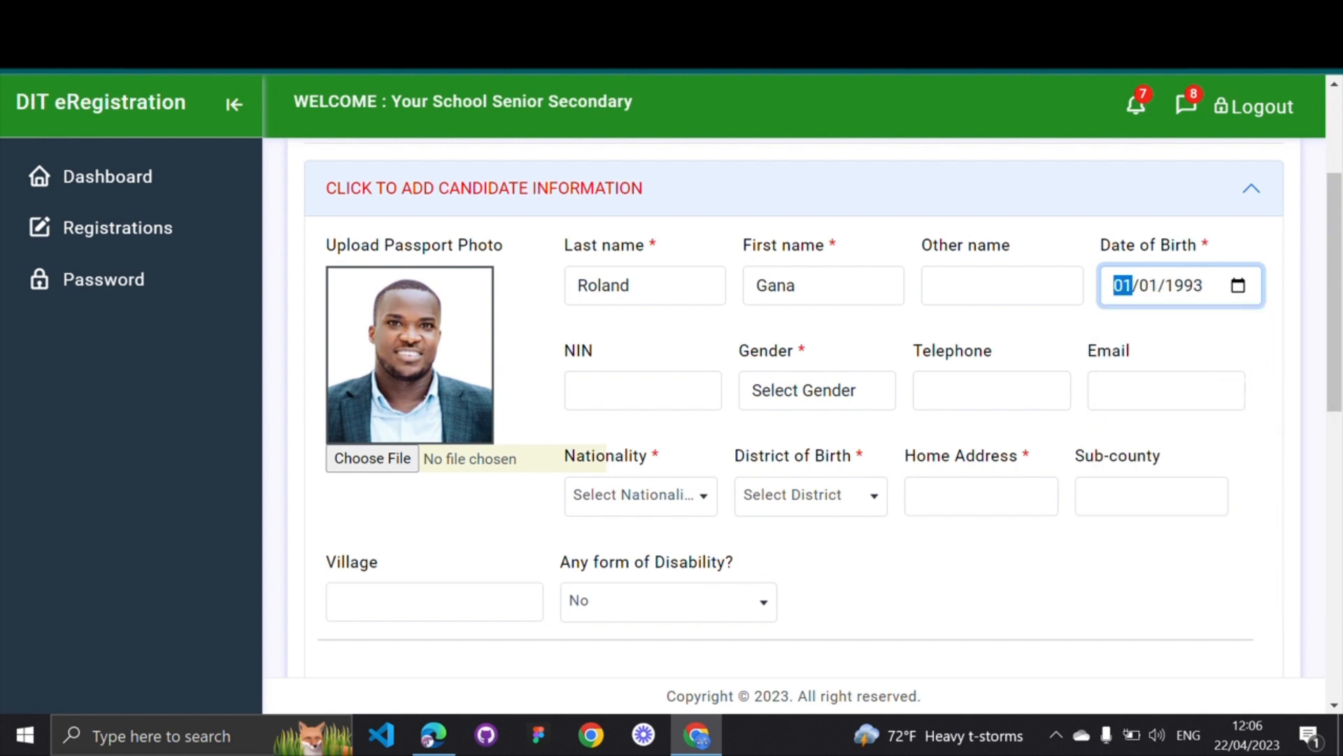
{"action": "left_click", "coordinate": [1173, 346]}
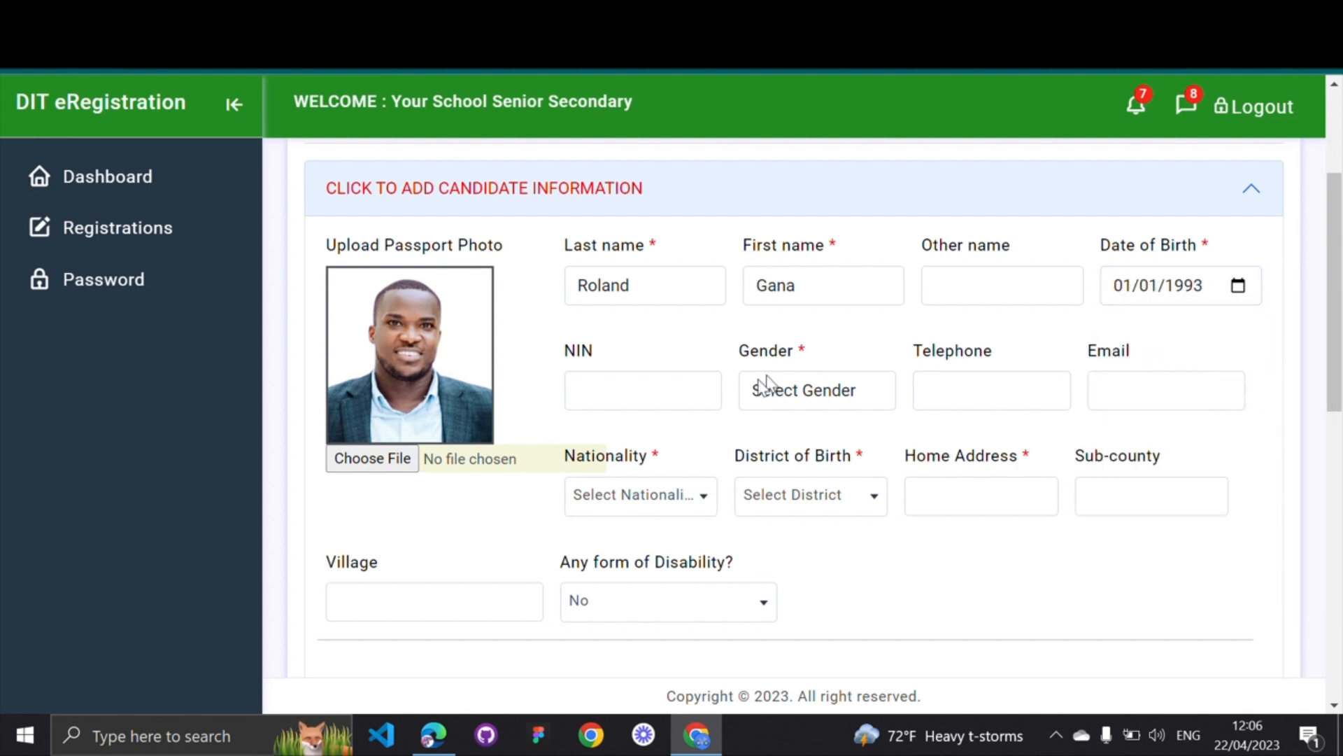
Set the candidate's gender to Male
{"action": "left_click", "coordinate": [661, 389]}
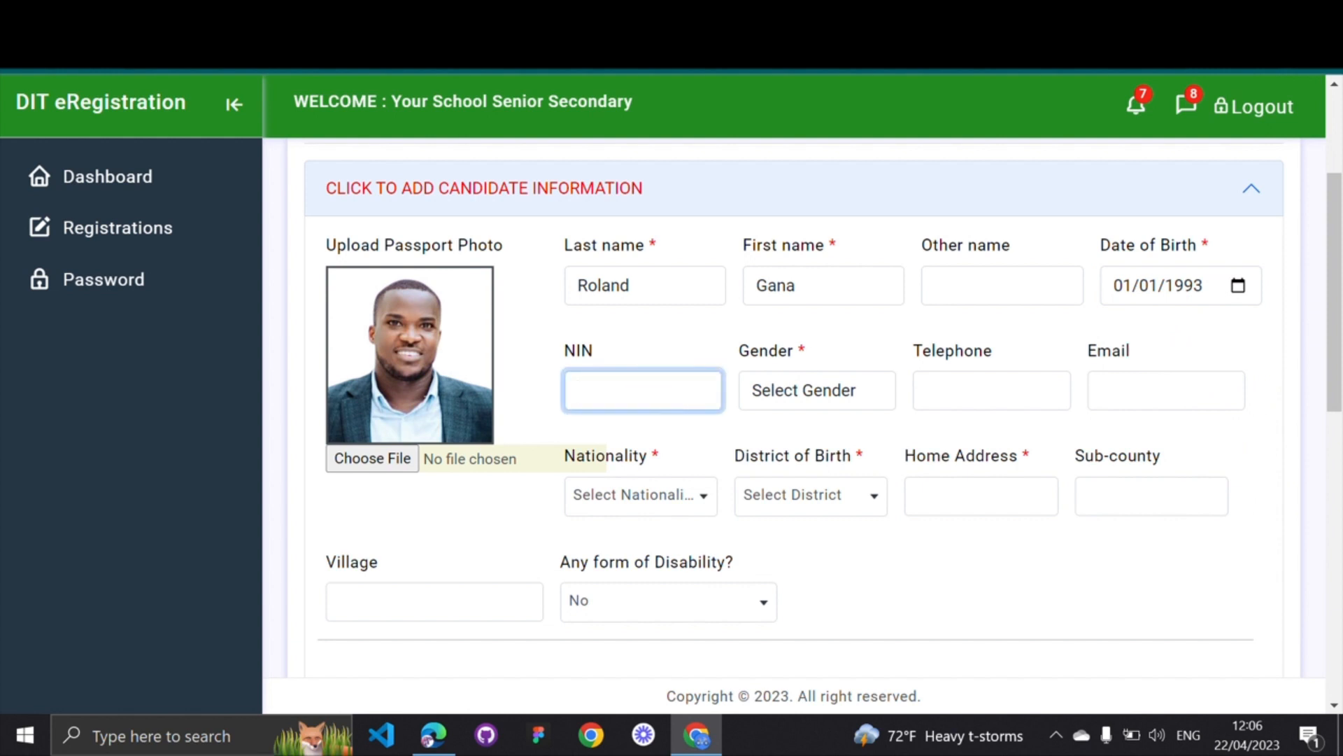
{"action": "left_click", "coordinate": [794, 392]}
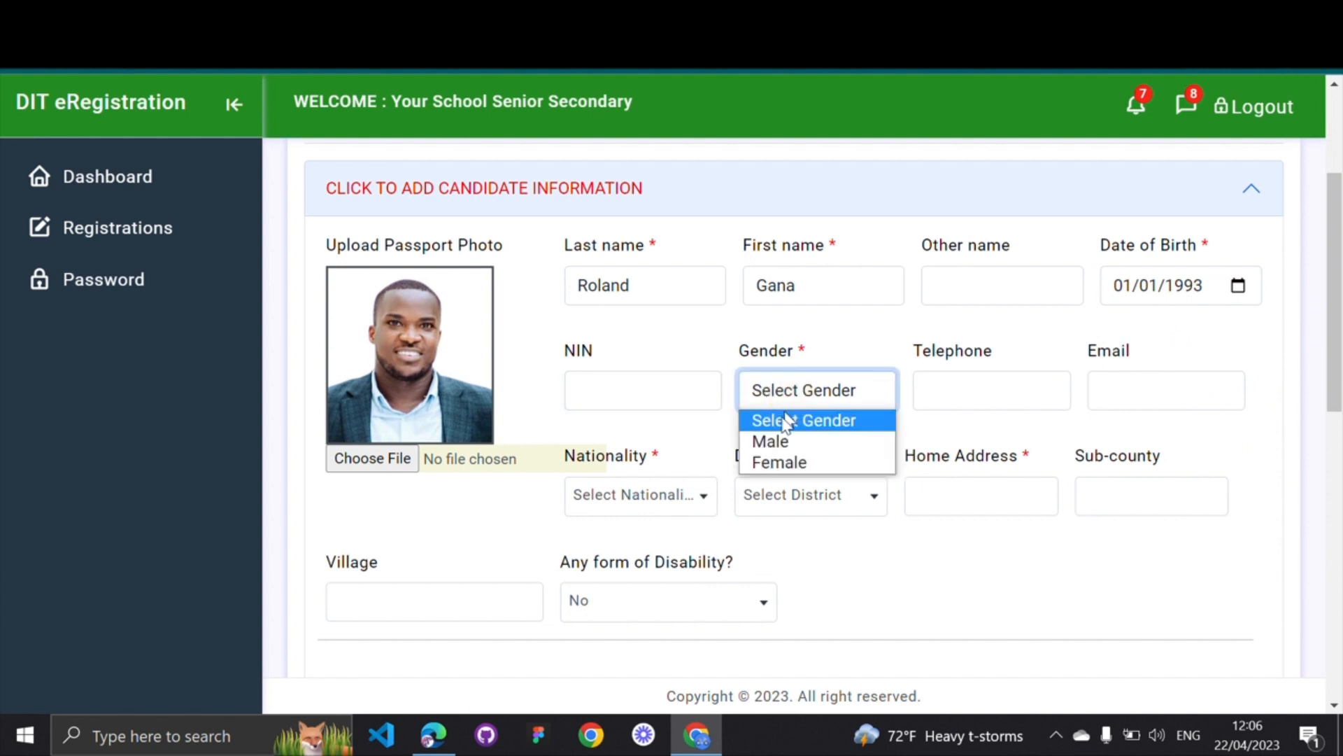
{"action": "left_click", "coordinate": [780, 444]}
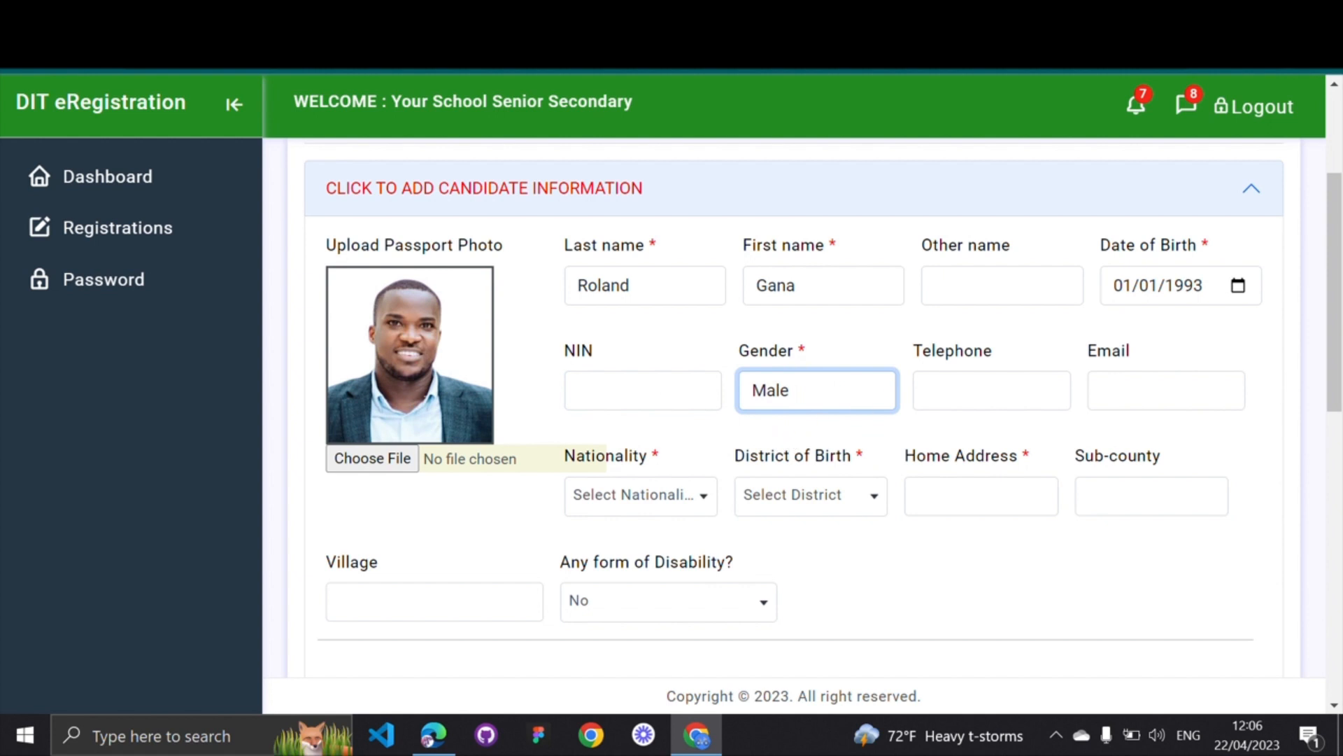
Enter the candidate's telephone number and start the e-mail address
{"action": "left_click", "coordinate": [977, 390]}
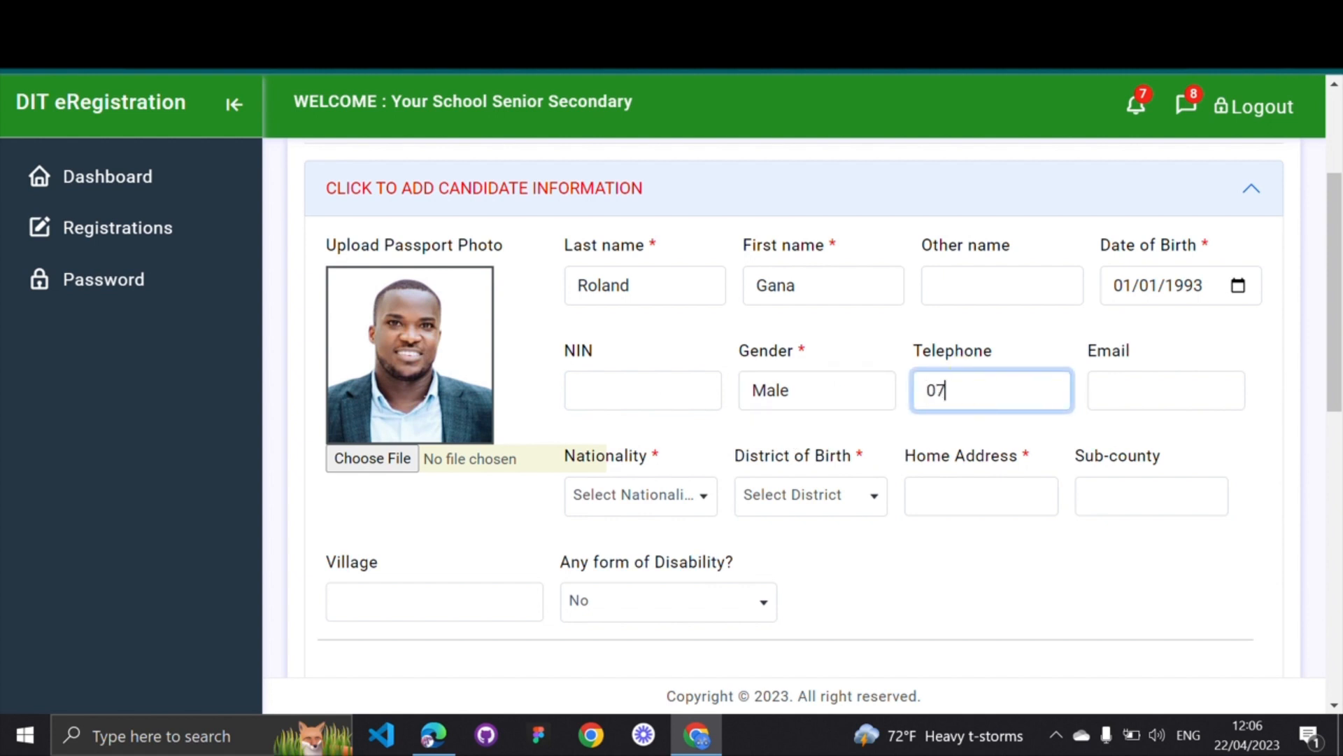
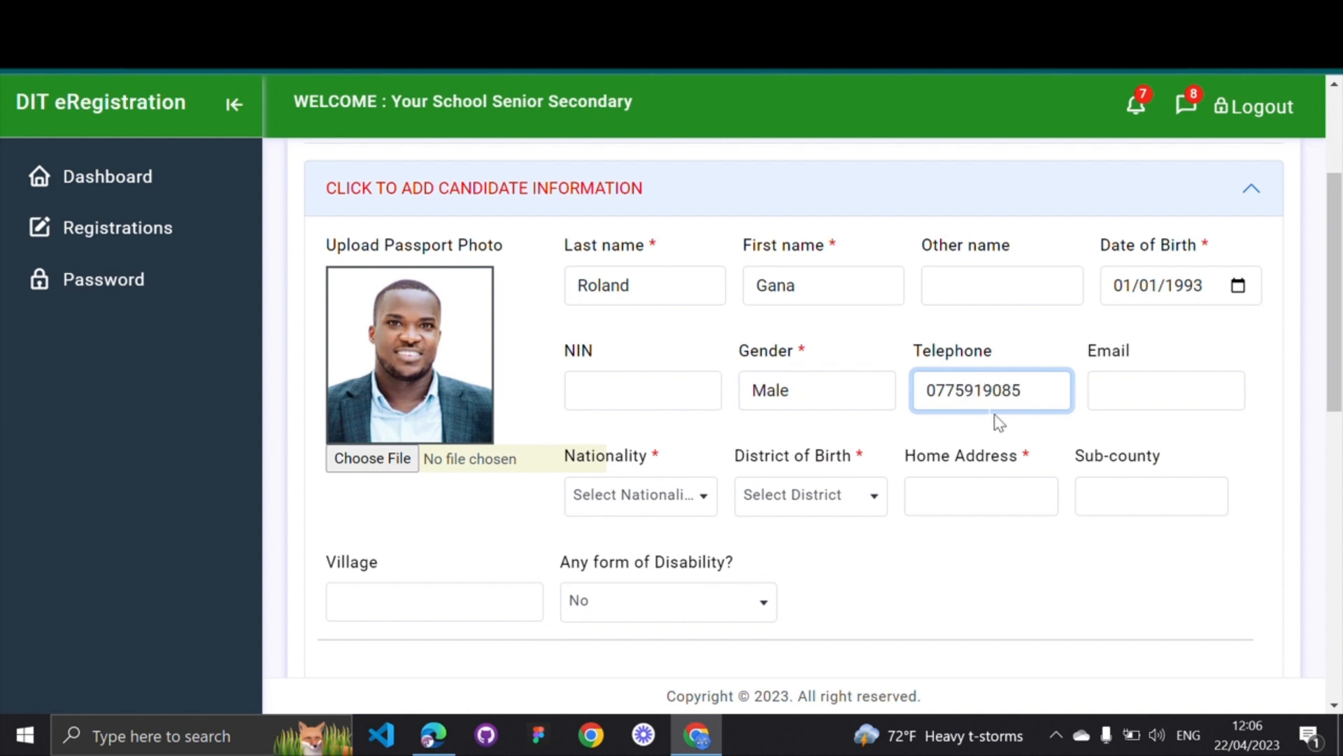
{"action": "left_click", "coordinate": [1016, 442]}
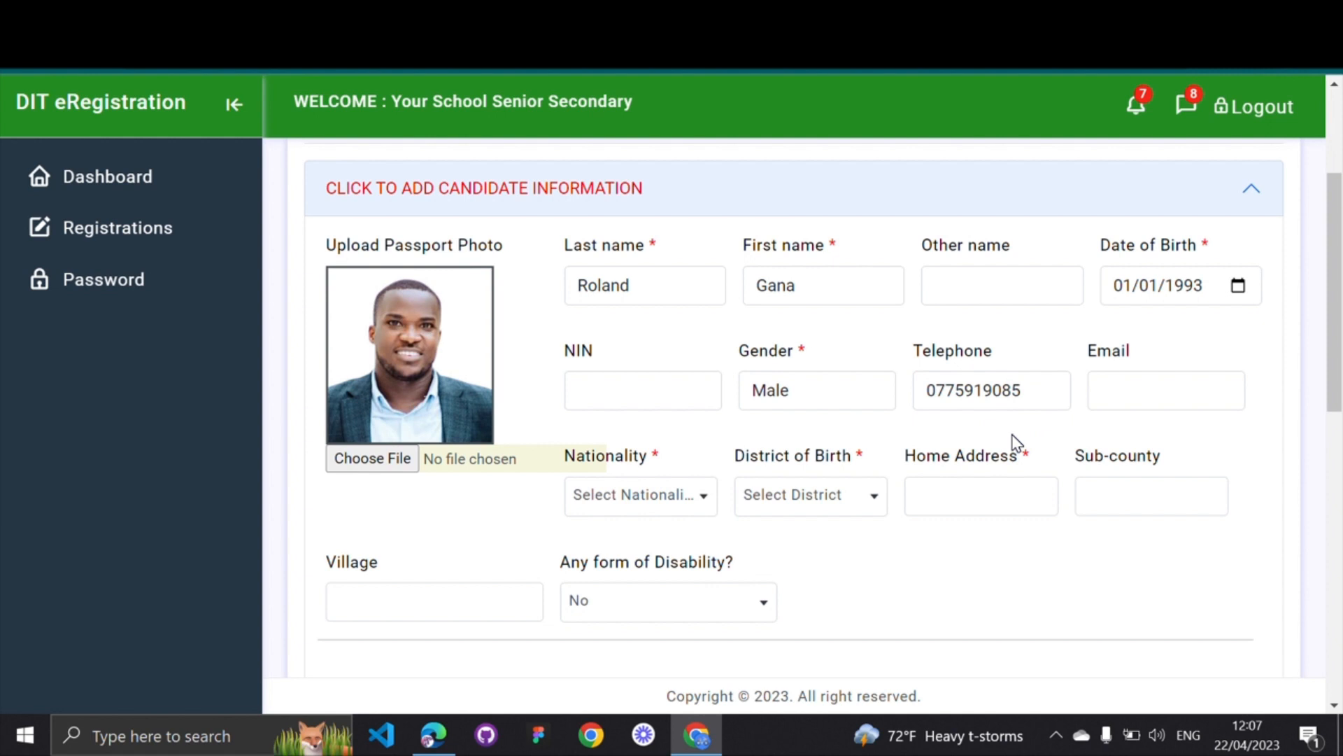
{"action": "left_click", "coordinate": [1095, 390]}
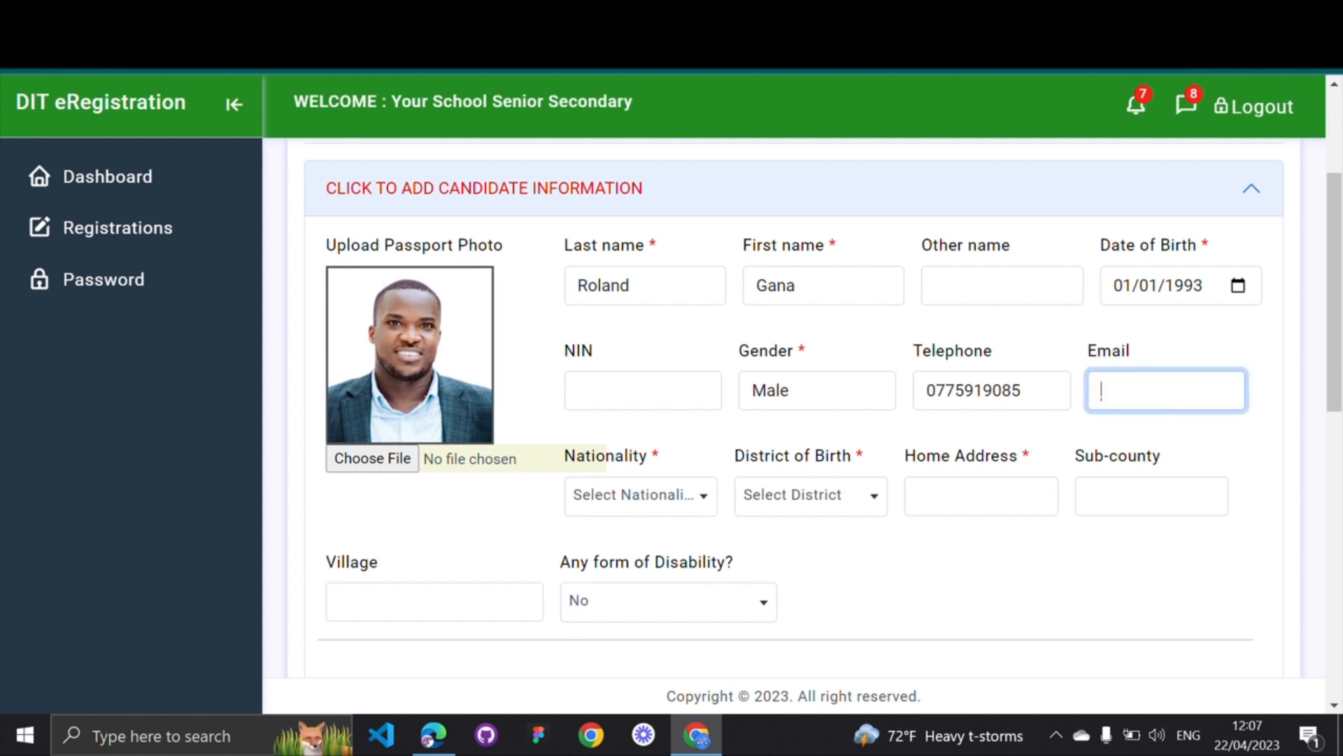
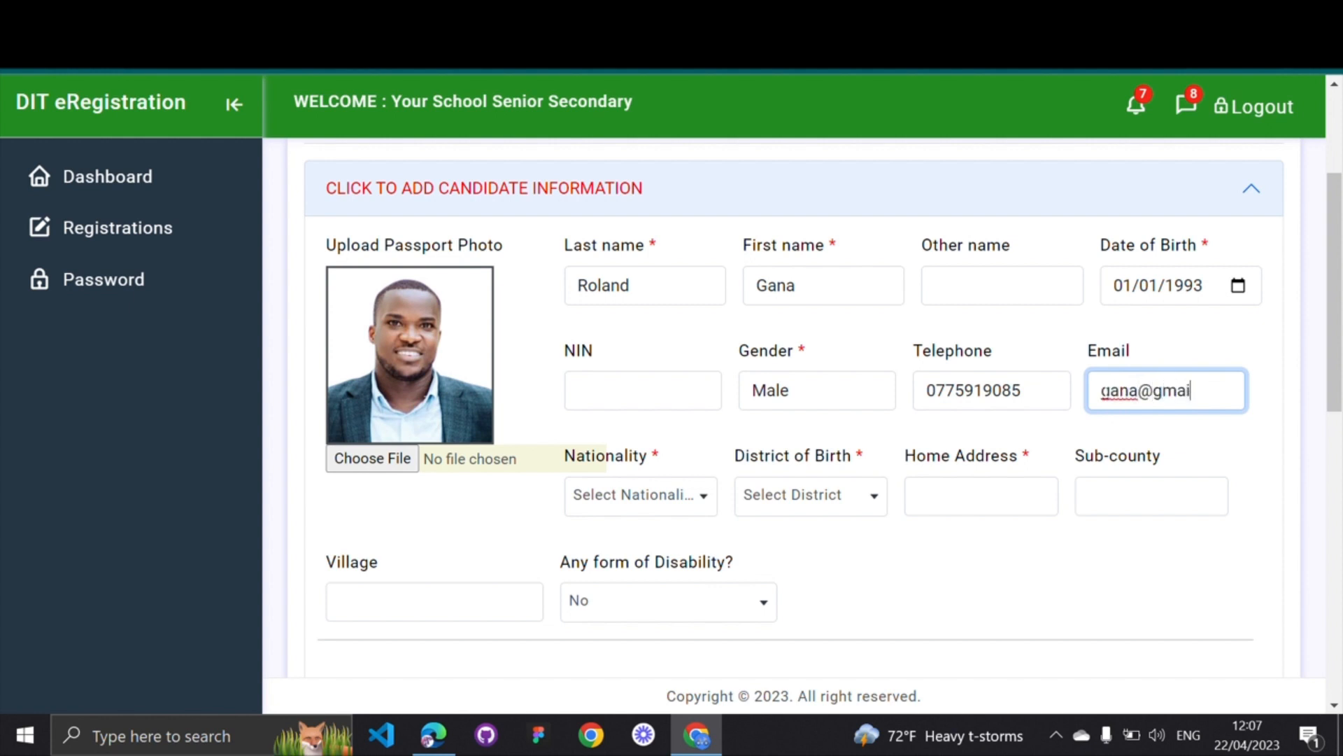
Set nationality to Ugandan and district of birth to Namutumba
{"action": "left_click", "coordinate": [697, 497]}
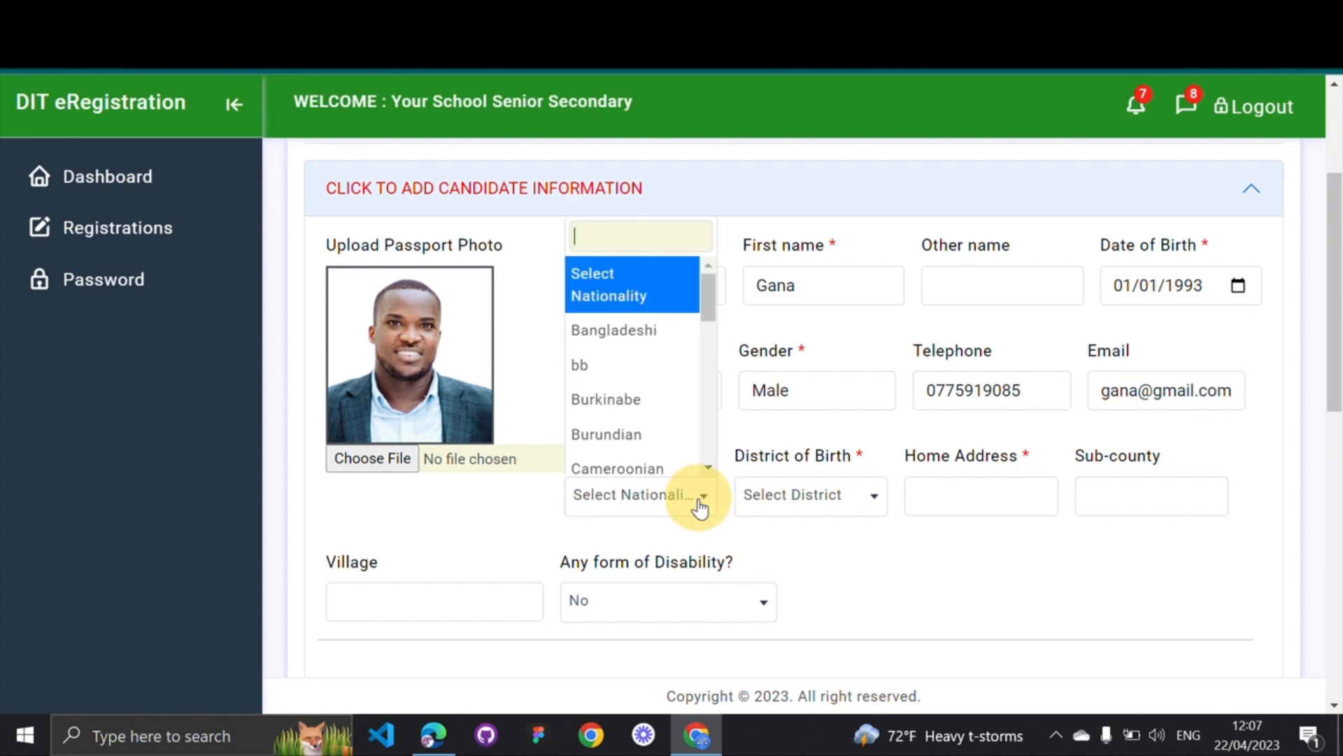
{"action": "scroll", "coordinate": [677, 441], "scroll_direction": "down", "scroll_amount": 2}
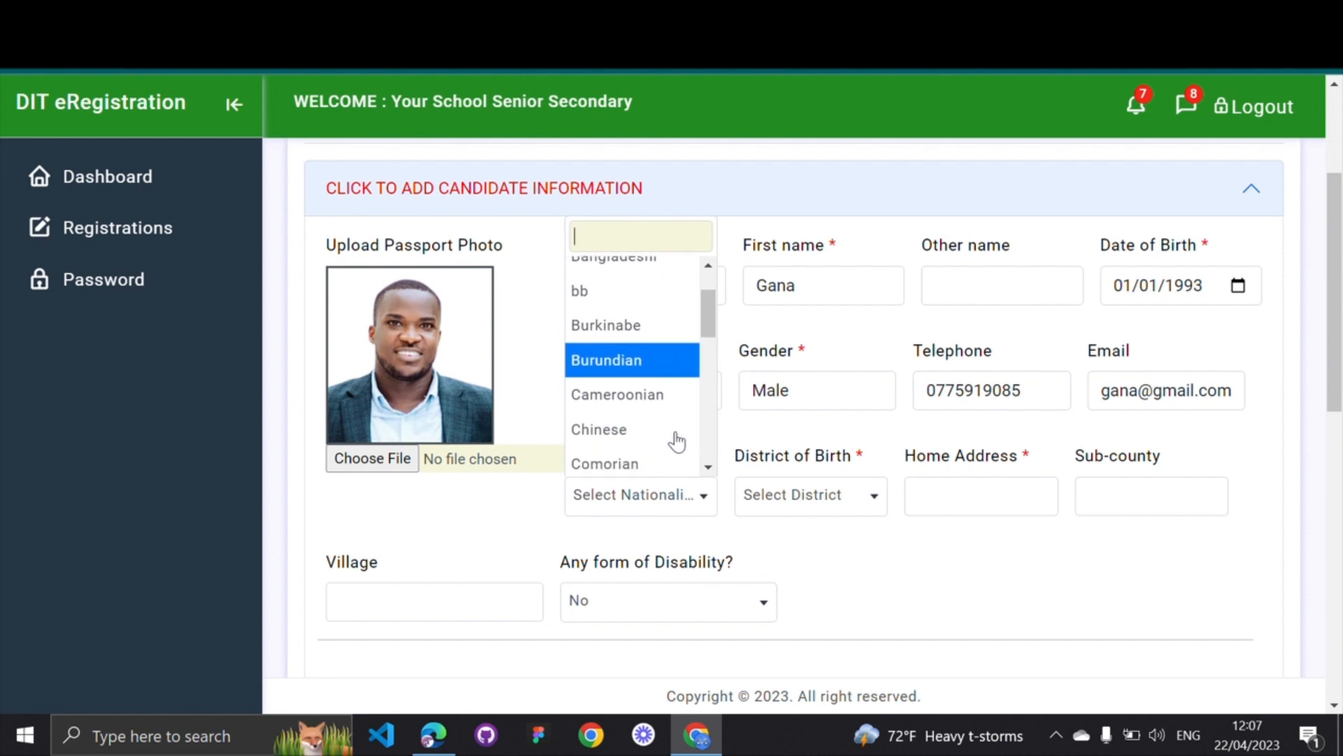
{"action": "scroll", "coordinate": [676, 441], "scroll_direction": "down", "scroll_amount": 3}
{"action": "scroll", "coordinate": [675, 441], "scroll_direction": "up", "scroll_amount": 1}
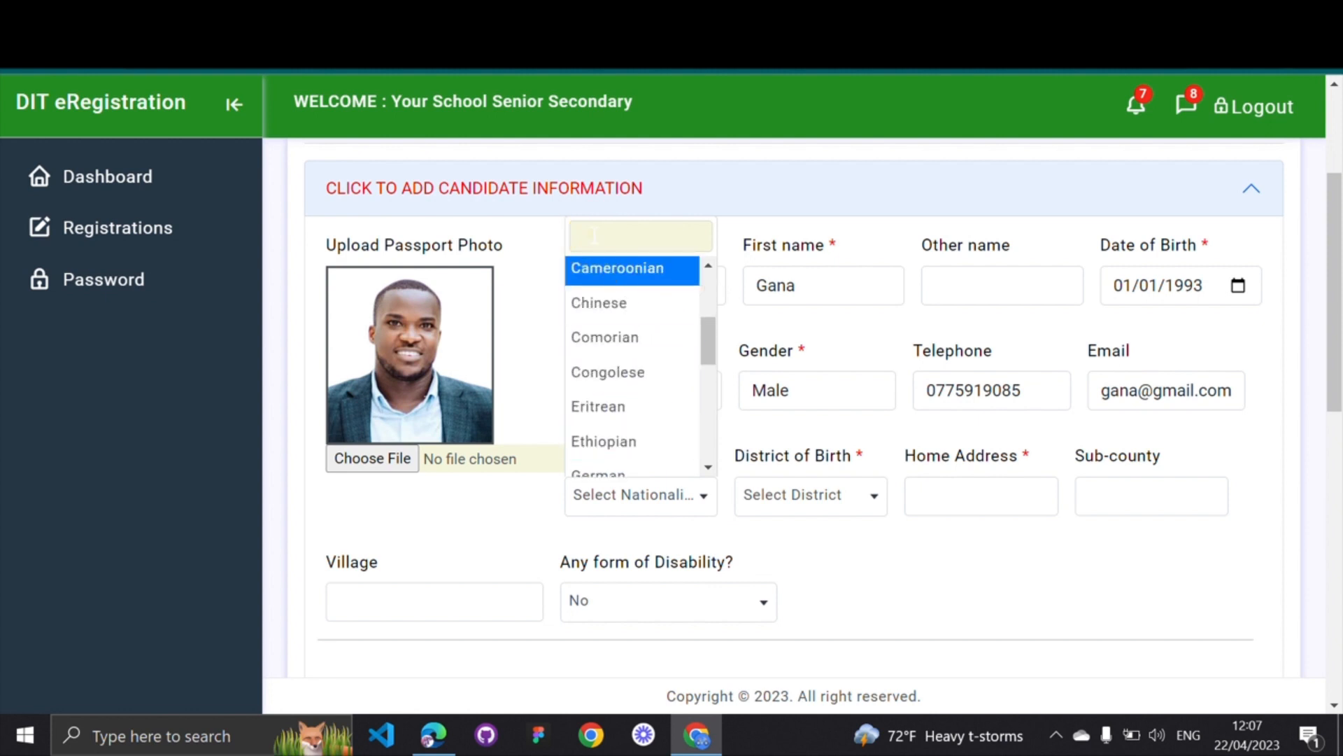
{"action": "type", "text": "uganda"}
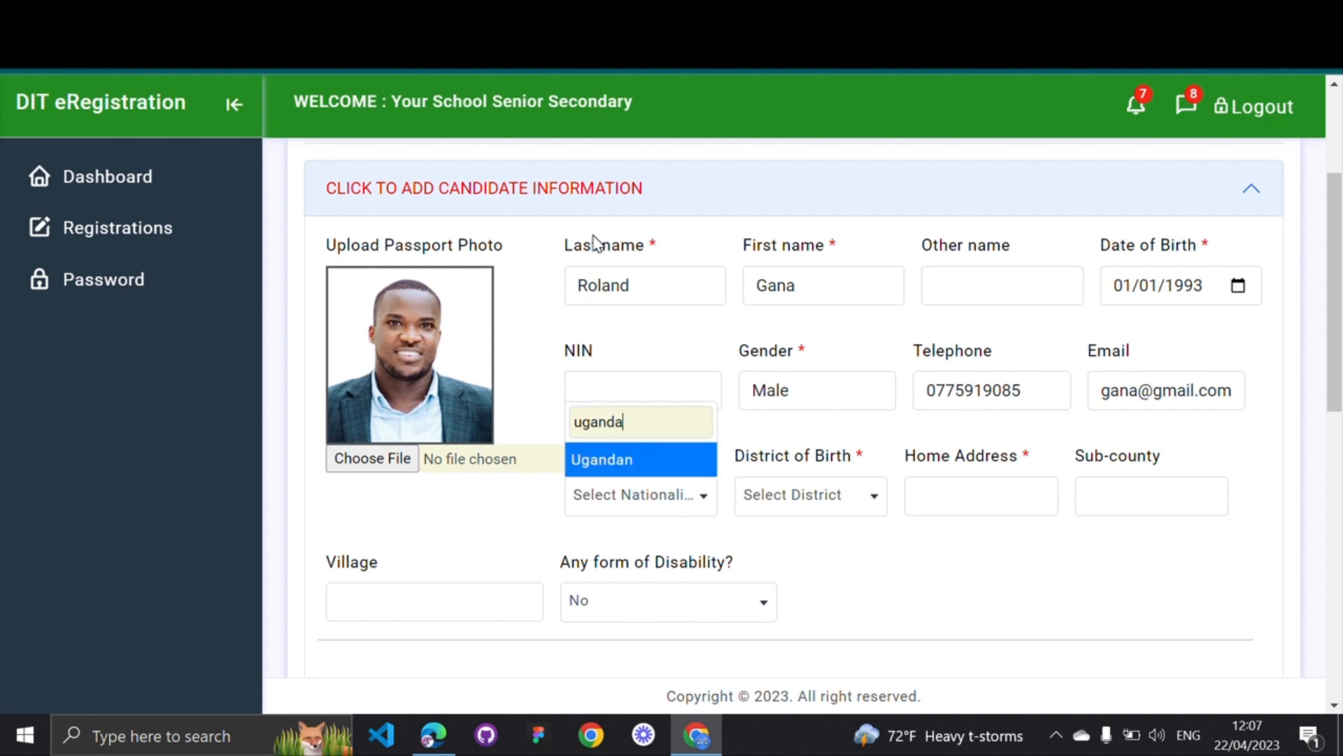
{"action": "left_click", "coordinate": [629, 467]}
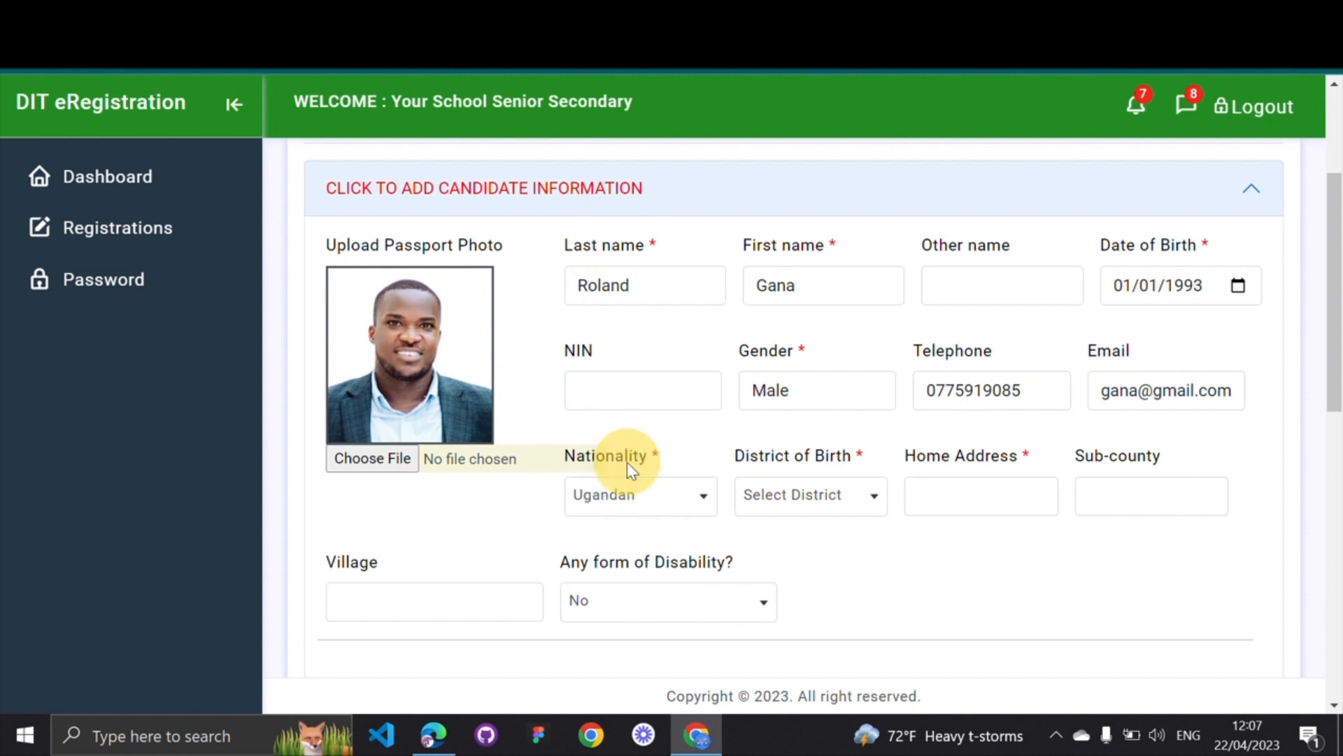
{"action": "left_click", "coordinate": [862, 498]}
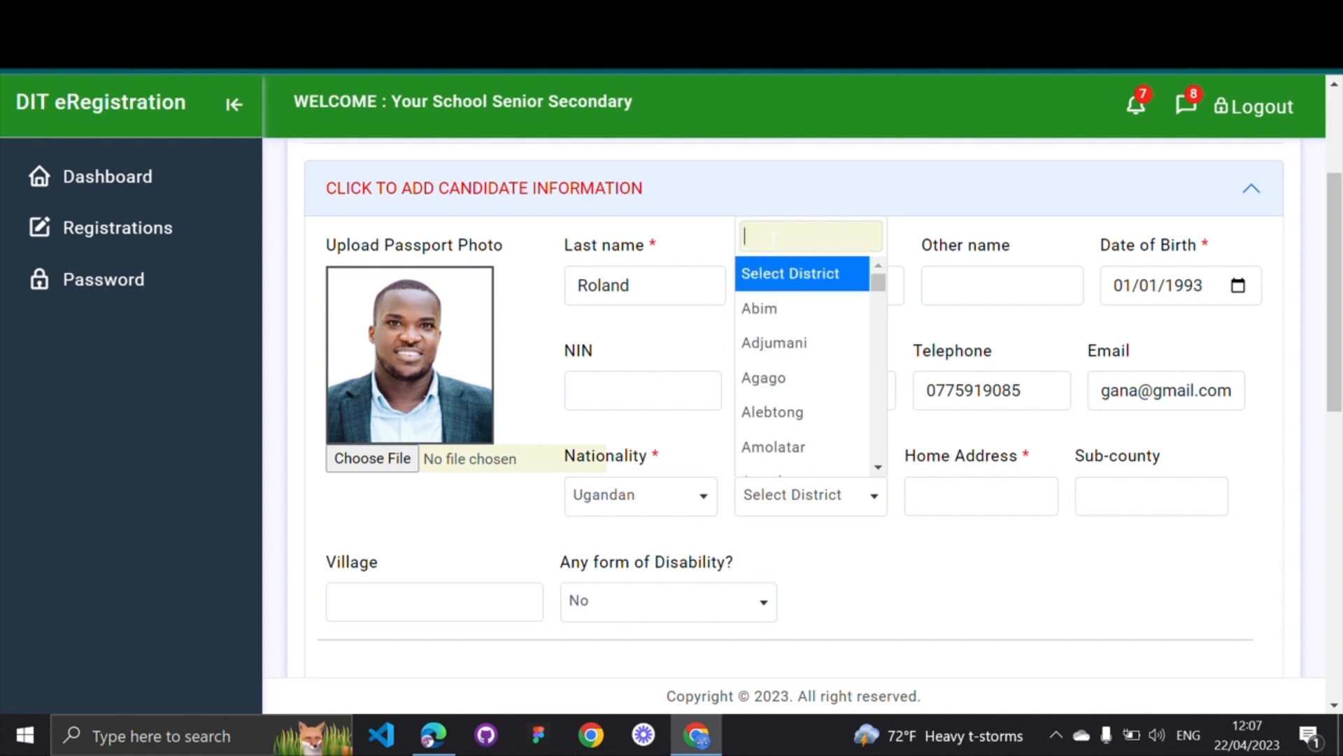
{"action": "type", "text": "Namu"}
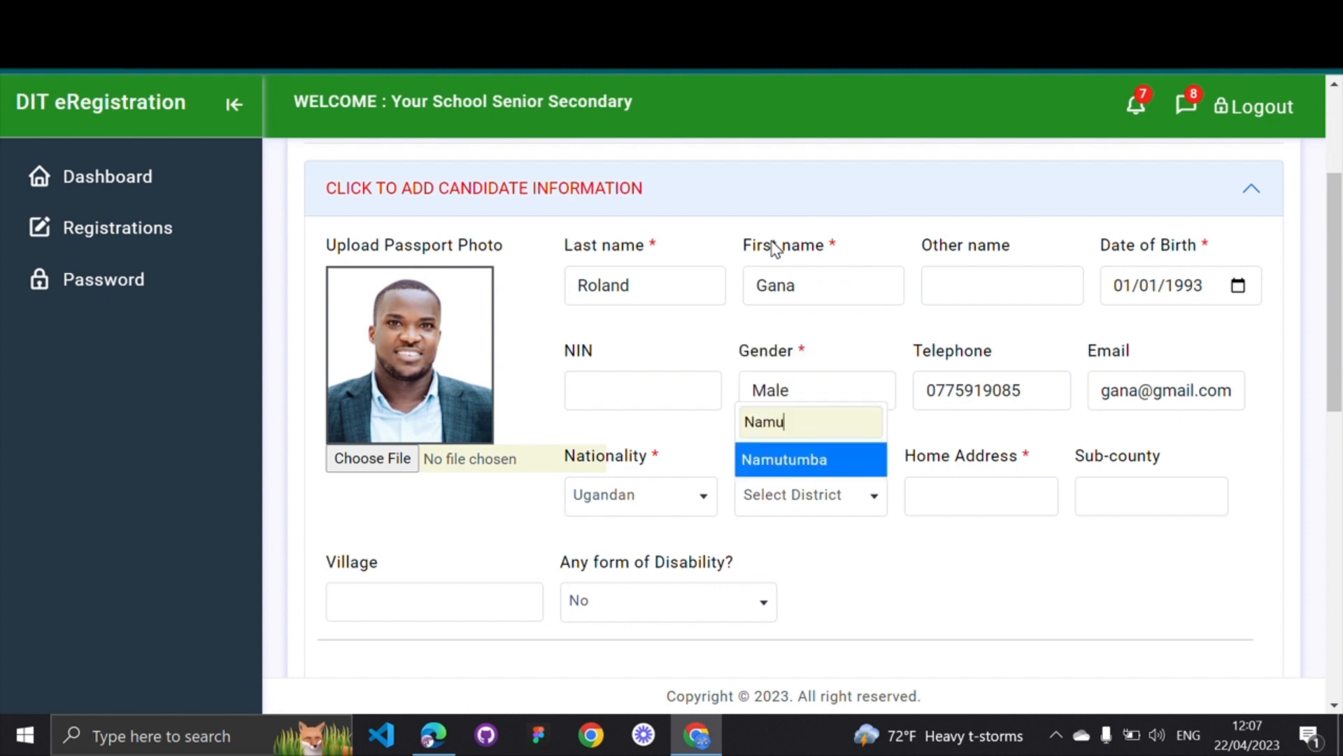
{"action": "left_click", "coordinate": [771, 463]}
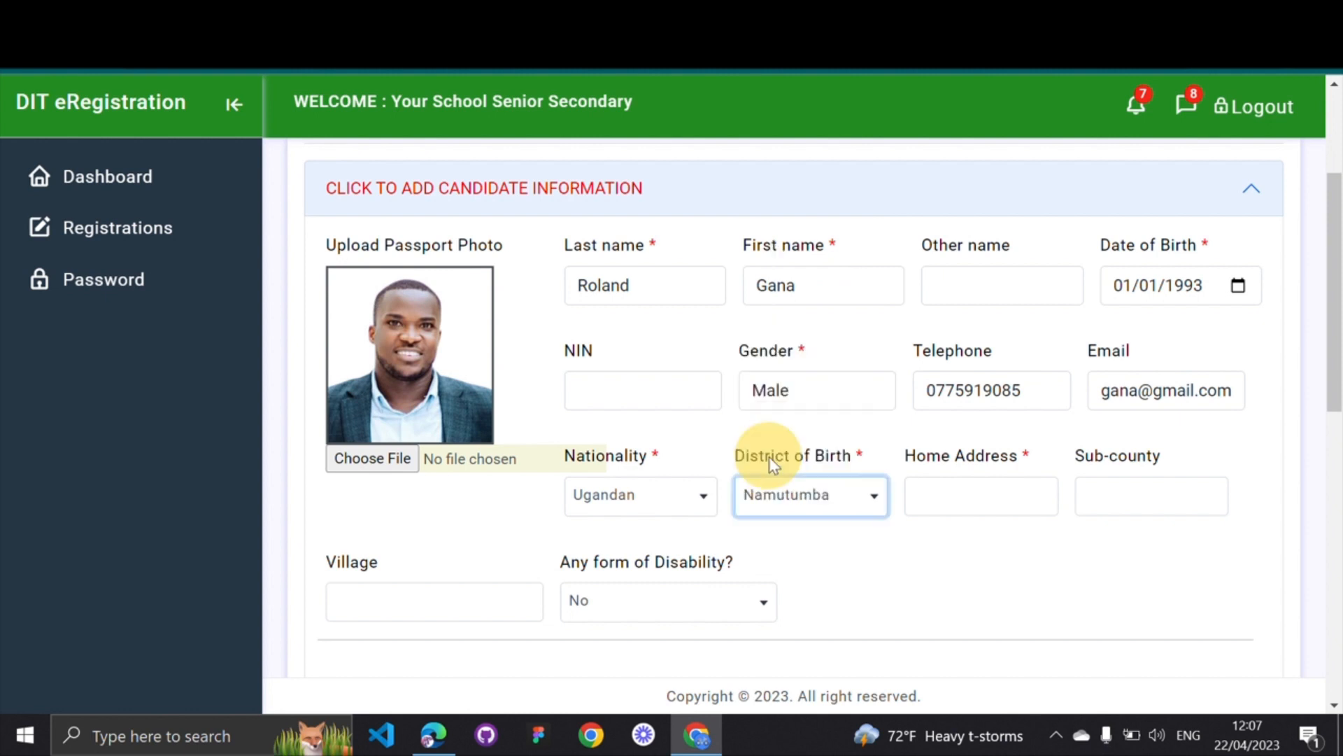
{"action": "left_click", "coordinate": [888, 547]}
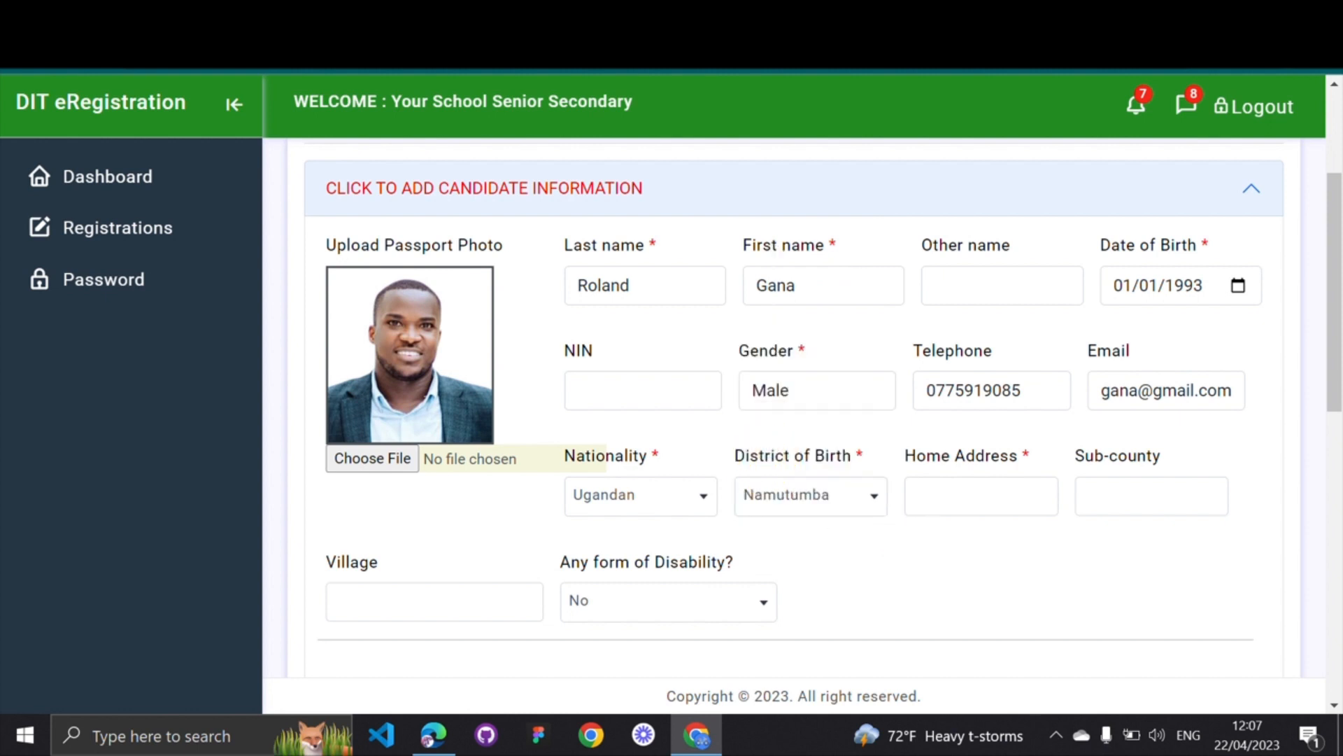
Fill in the candidate's home address and sub-county fields
{"action": "left_click", "coordinate": [944, 495]}
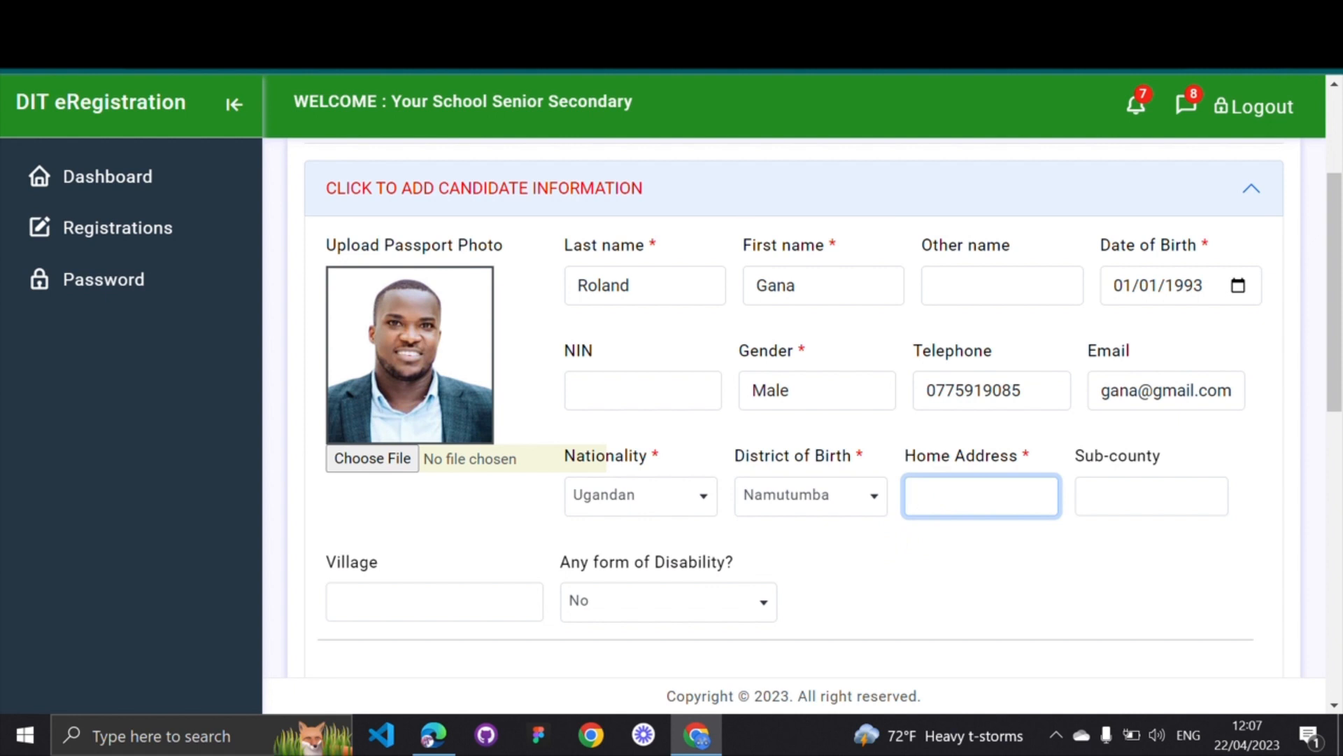
{"action": "type", "text": "Nakawa"}
{"action": "left_click", "coordinate": [1122, 501]}
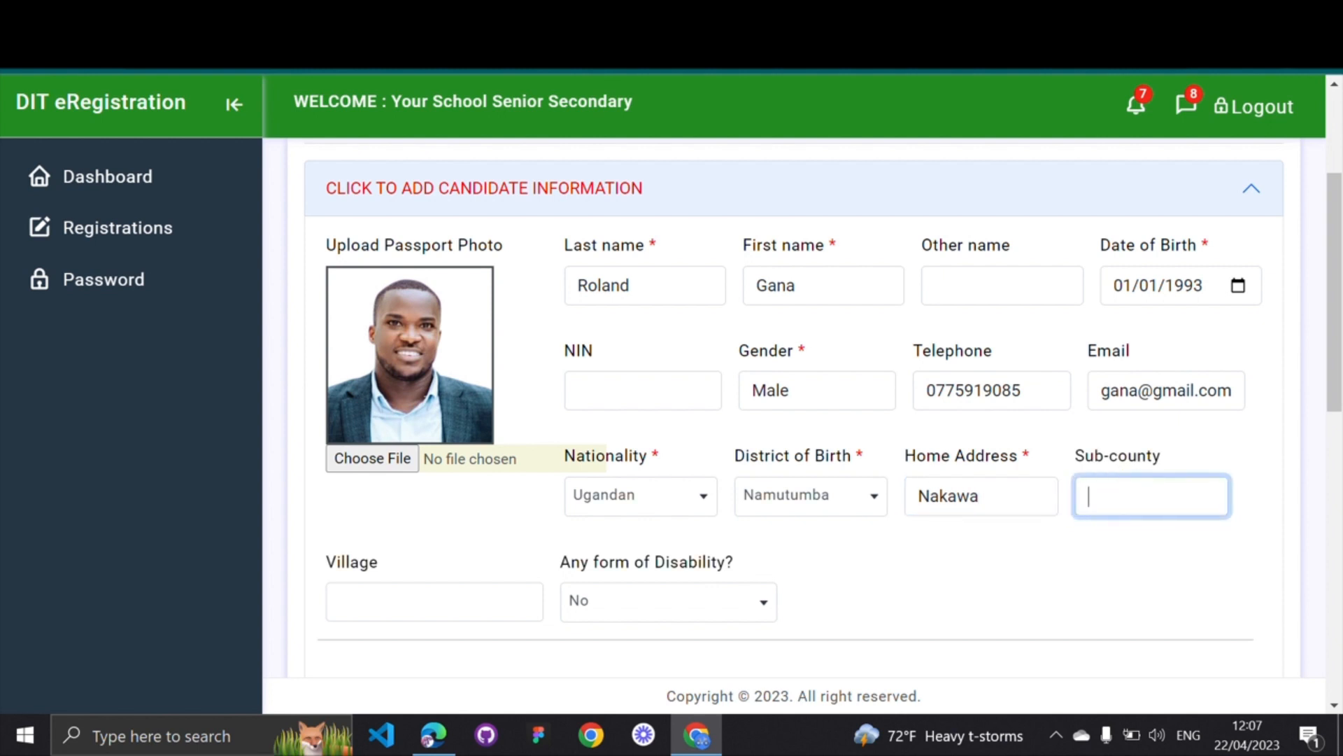
{"action": "type", "text": "Nakawa"}
{"action": "scroll", "coordinate": [747, 537], "scroll_direction": "down", "scroll_amount": 1}
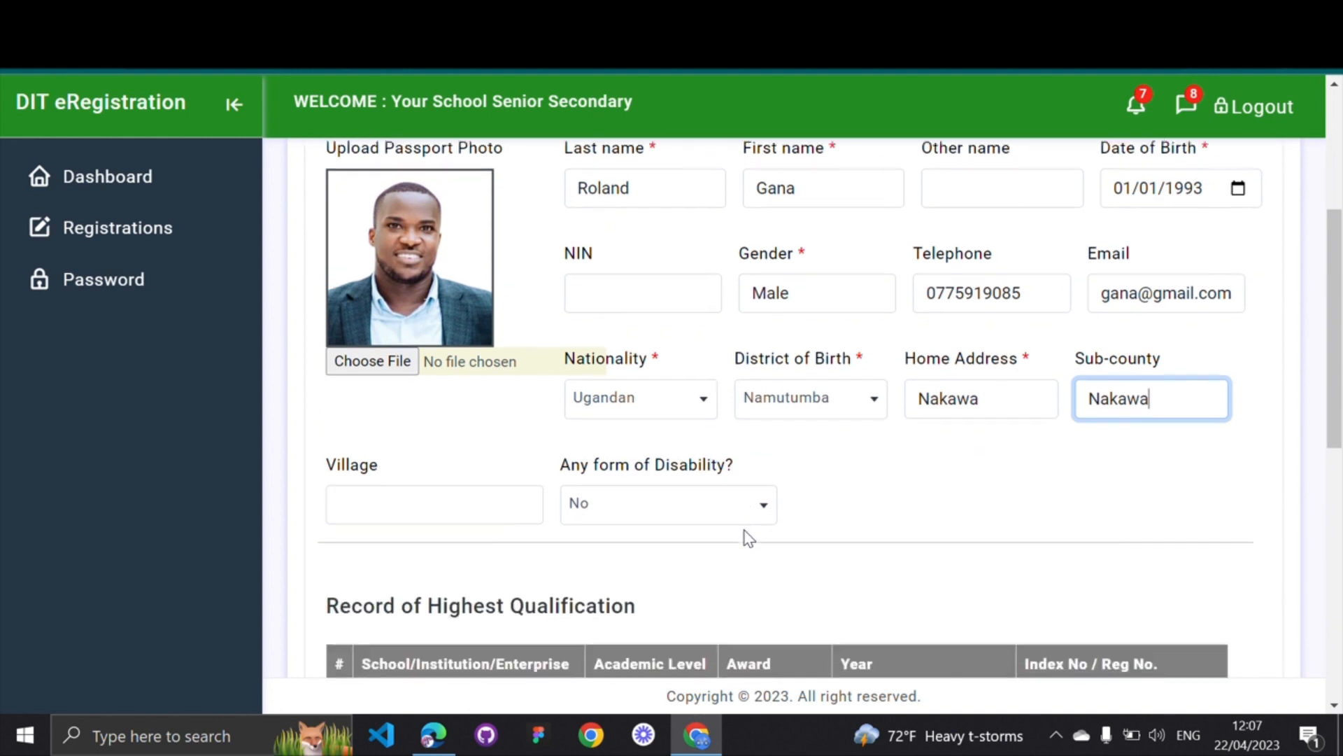
Fill in the village field and answer Yes to 'Any form of Disability?'
{"action": "left_click", "coordinate": [450, 500]}
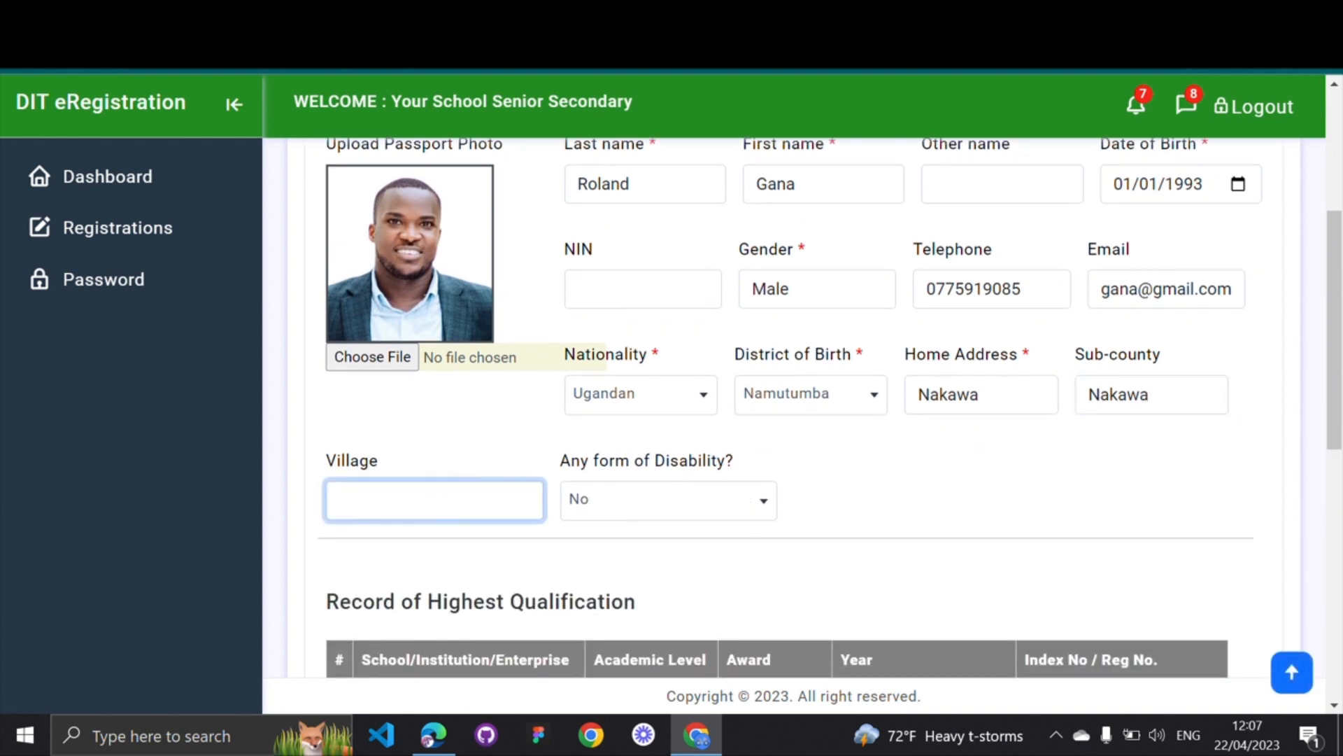
{"action": "type", "text": "31"}
{"action": "left_click_drag", "start_coordinate": [561, 461], "coordinate": [642, 465]}
{"action": "left_click_drag", "start_coordinate": [671, 468], "coordinate": [743, 462]}
{"action": "left_click", "coordinate": [765, 502]}
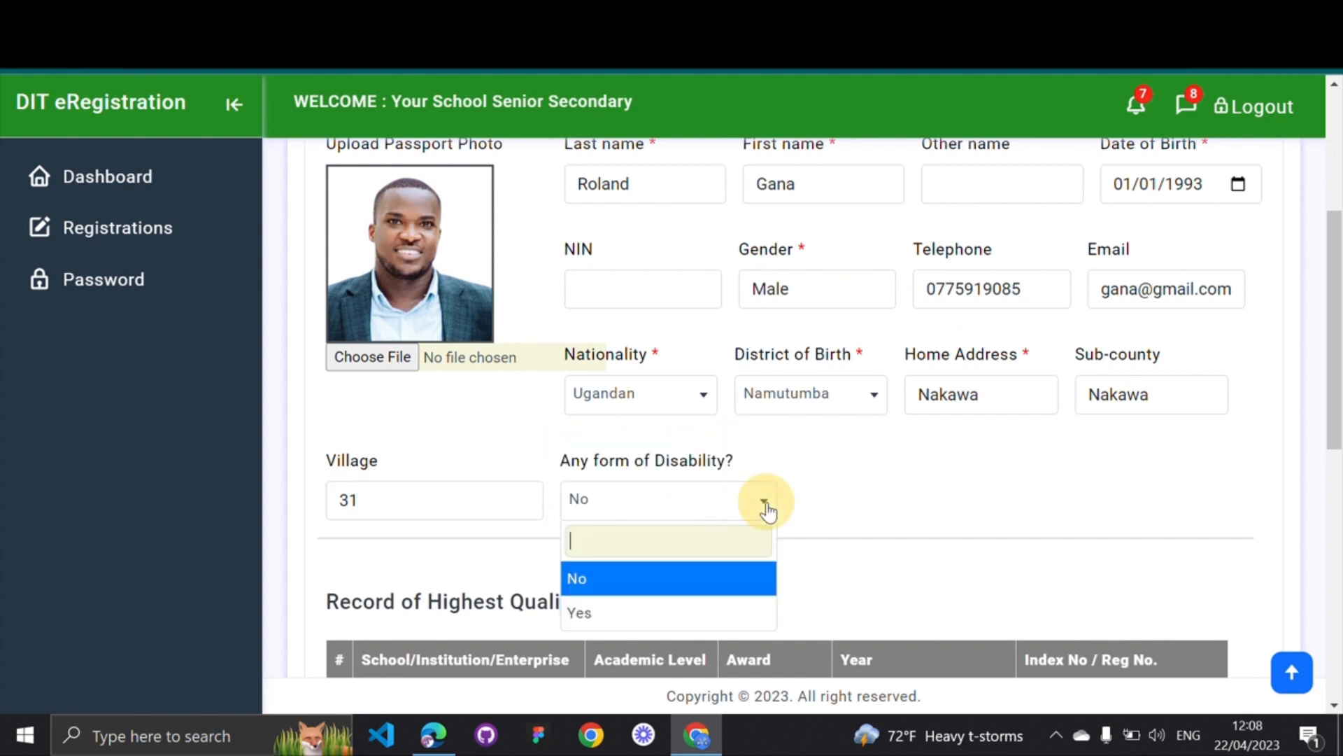
{"action": "left_click", "coordinate": [609, 616]}
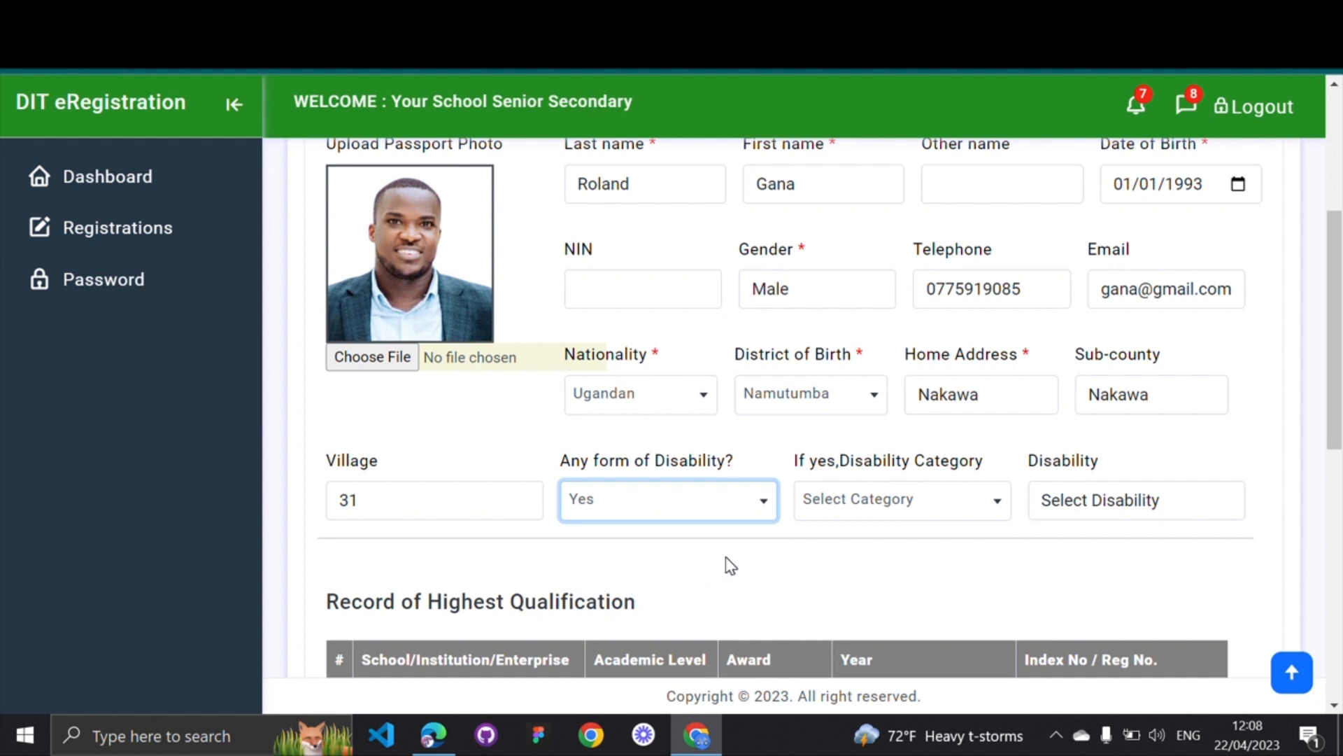
Set disability category to Hearing Impairment and disability to Left Ear
{"action": "left_click", "coordinate": [955, 502]}
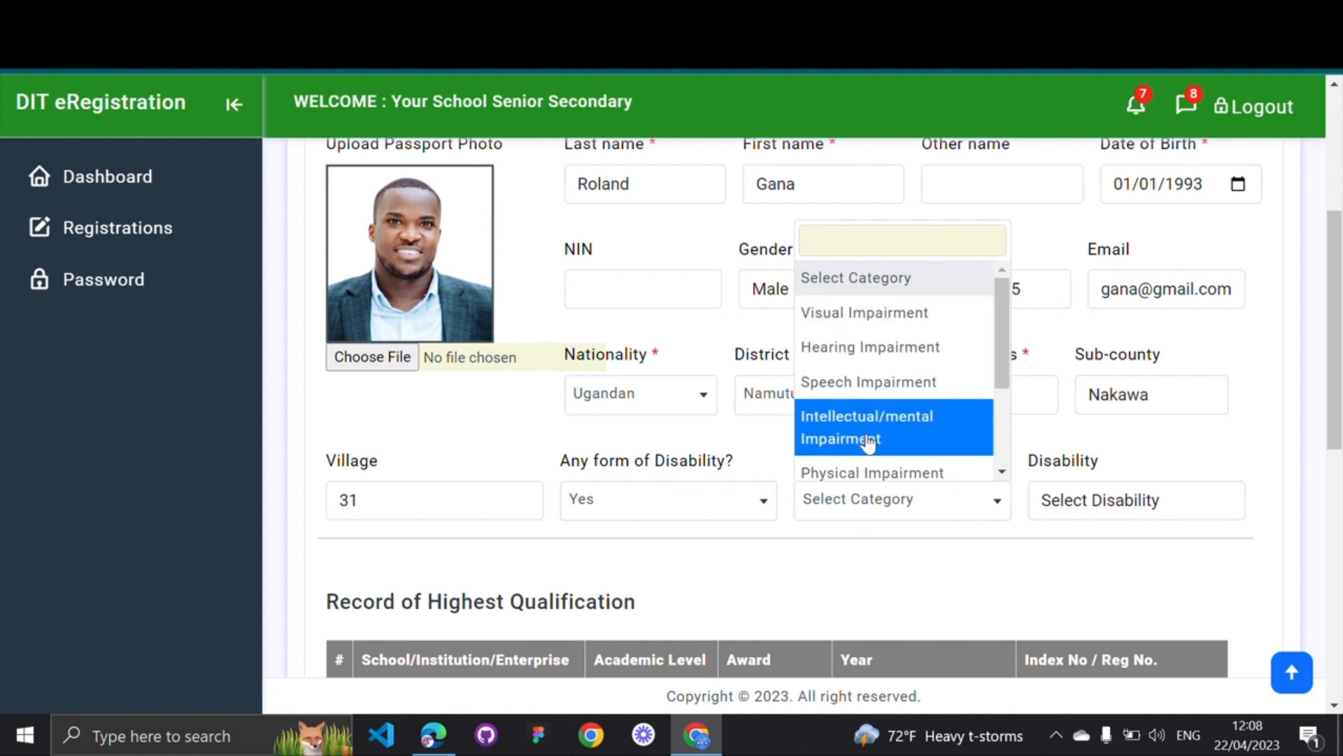
{"action": "scroll", "coordinate": [866, 440], "scroll_direction": "down", "scroll_amount": 3}
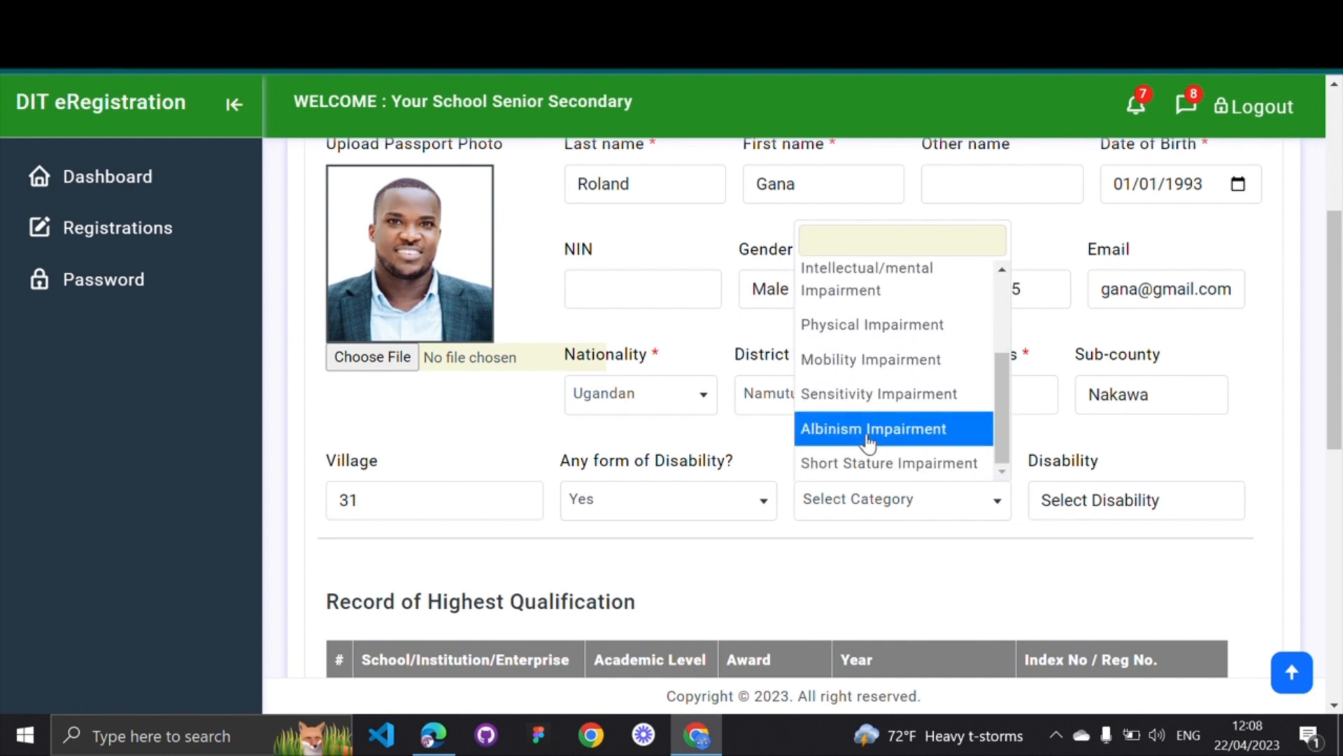
{"action": "scroll", "coordinate": [867, 441], "scroll_direction": "up", "scroll_amount": 3}
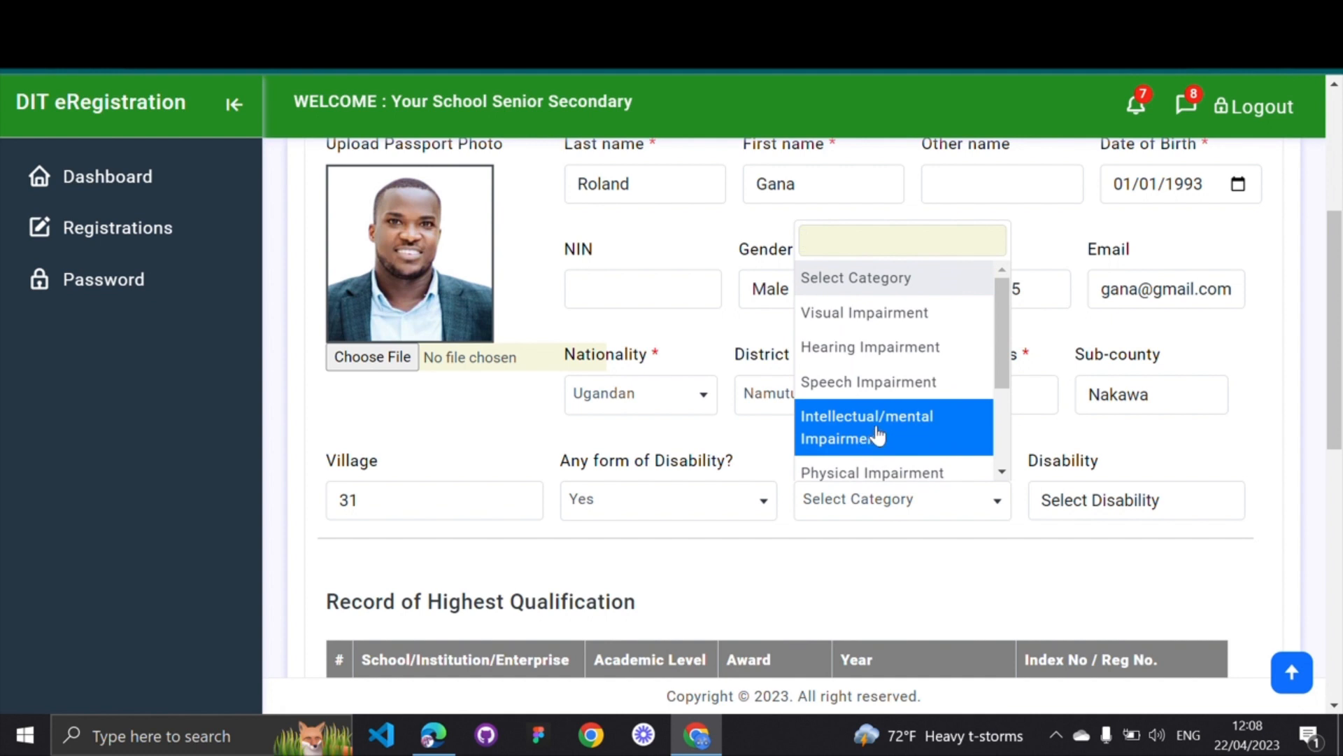
{"action": "left_click", "coordinate": [907, 350]}
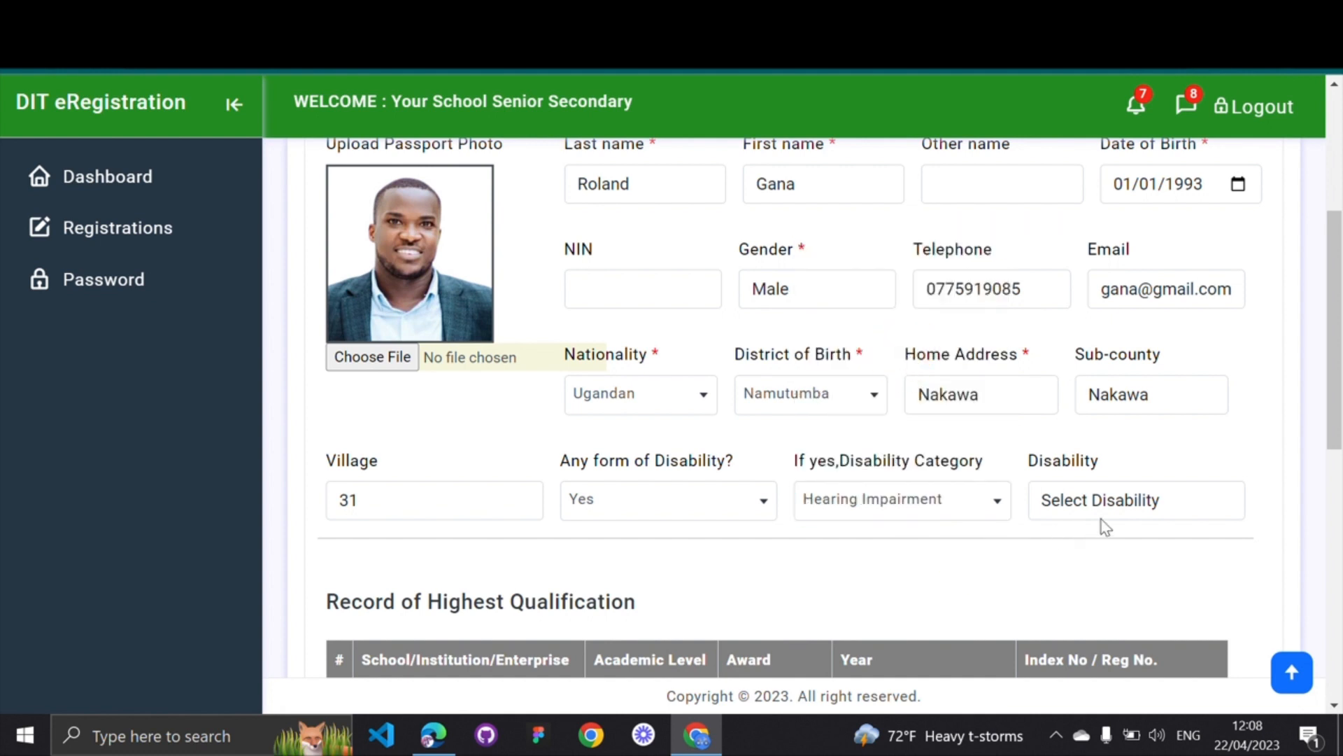
{"action": "left_click", "coordinate": [1142, 502]}
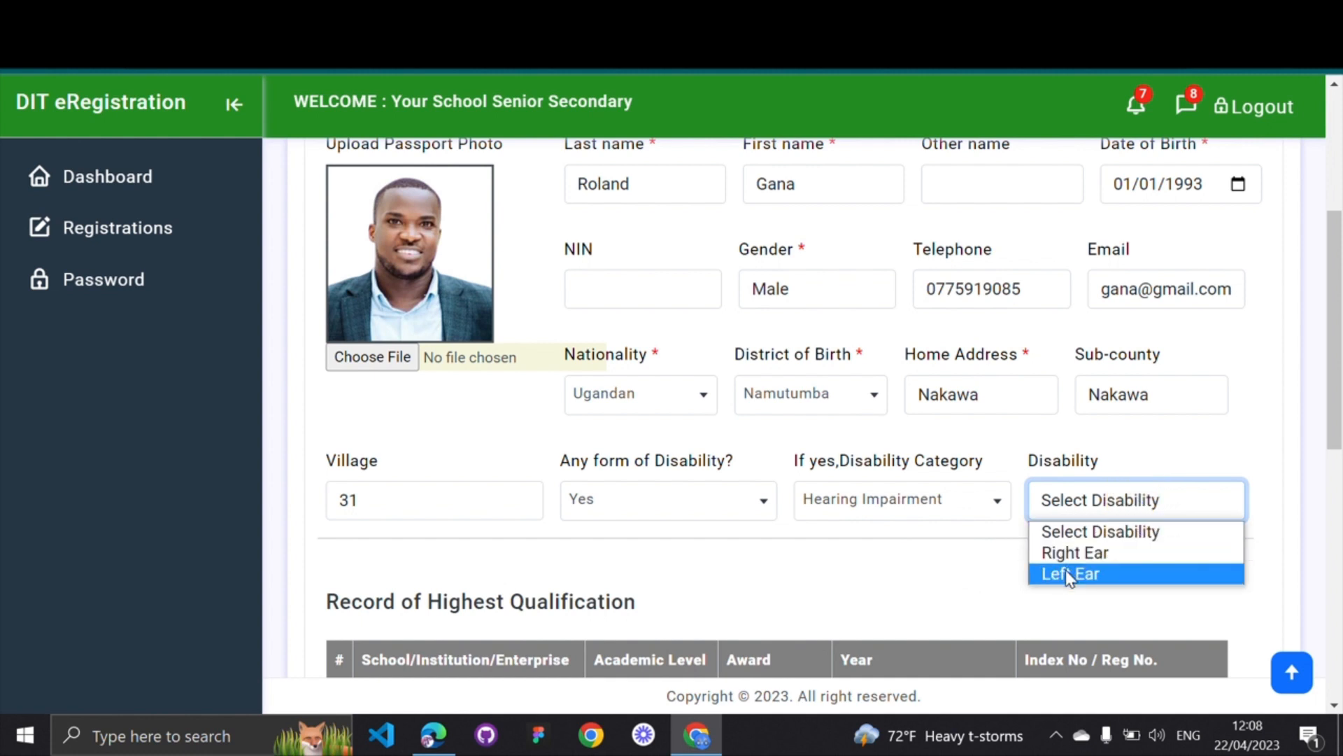
{"action": "left_click", "coordinate": [1065, 573]}
{"action": "left_click", "coordinate": [837, 575]}
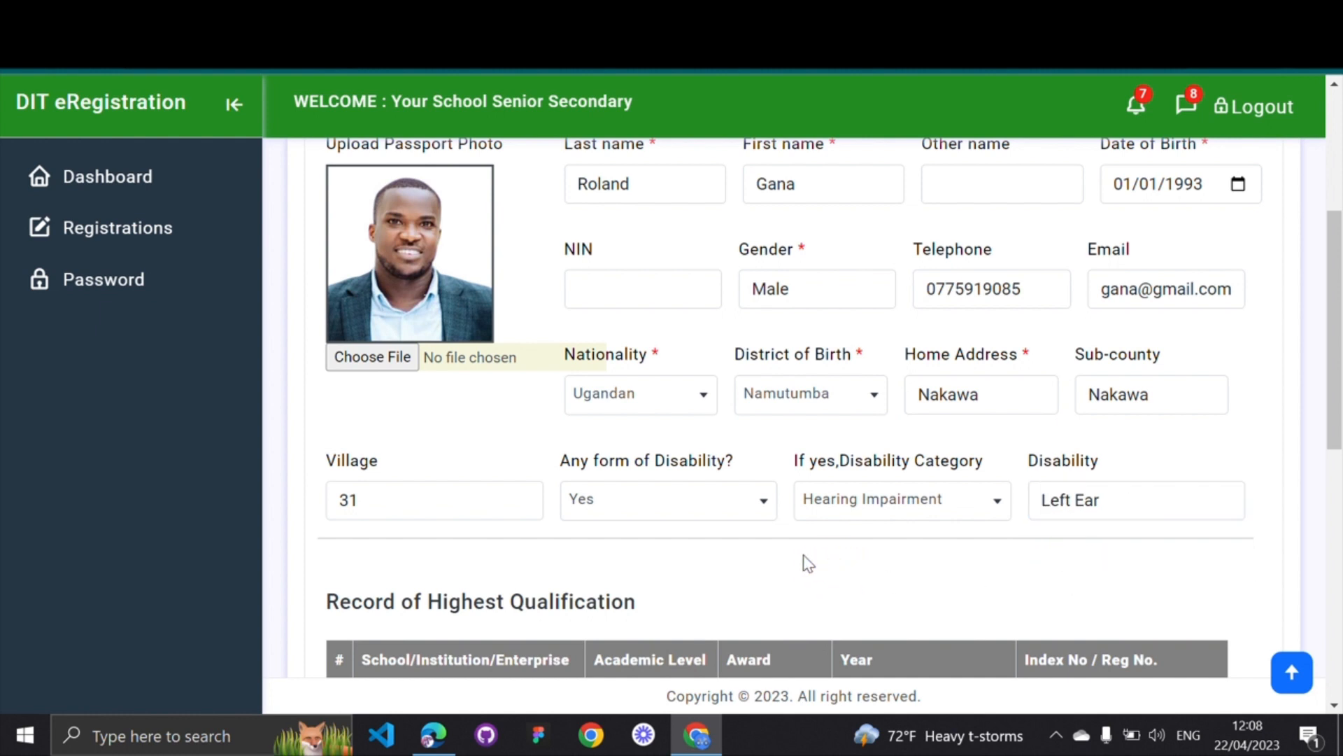
Switch the disability answer to No and back to Yes, then highlight the category label
{"action": "left_click", "coordinate": [759, 506]}
{"action": "left_click", "coordinate": [615, 577]}
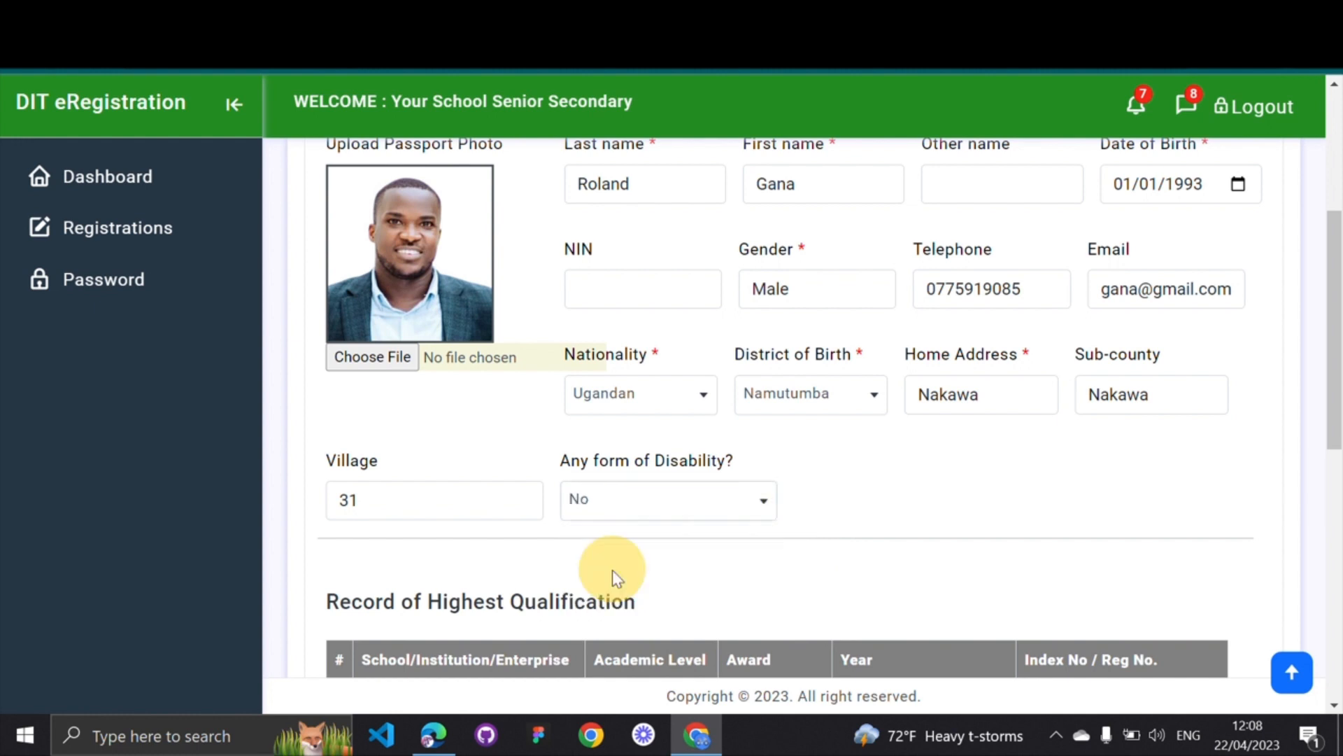
{"action": "scroll", "coordinate": [718, 572], "scroll_direction": "down", "scroll_amount": 1}
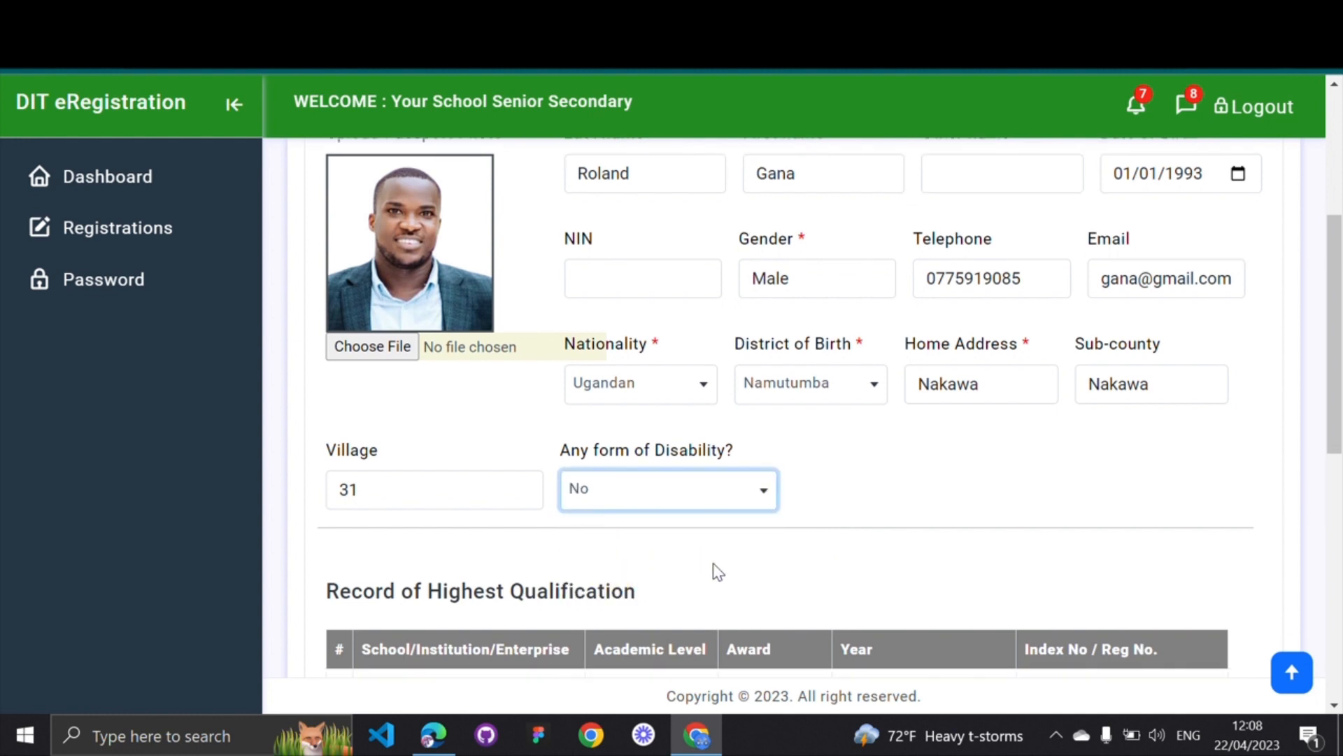
{"action": "scroll", "coordinate": [718, 571], "scroll_direction": "down", "scroll_amount": 3}
{"action": "scroll", "coordinate": [718, 571], "scroll_direction": "up", "scroll_amount": 1}
{"action": "scroll", "coordinate": [718, 571], "scroll_direction": "up", "scroll_amount": 1}
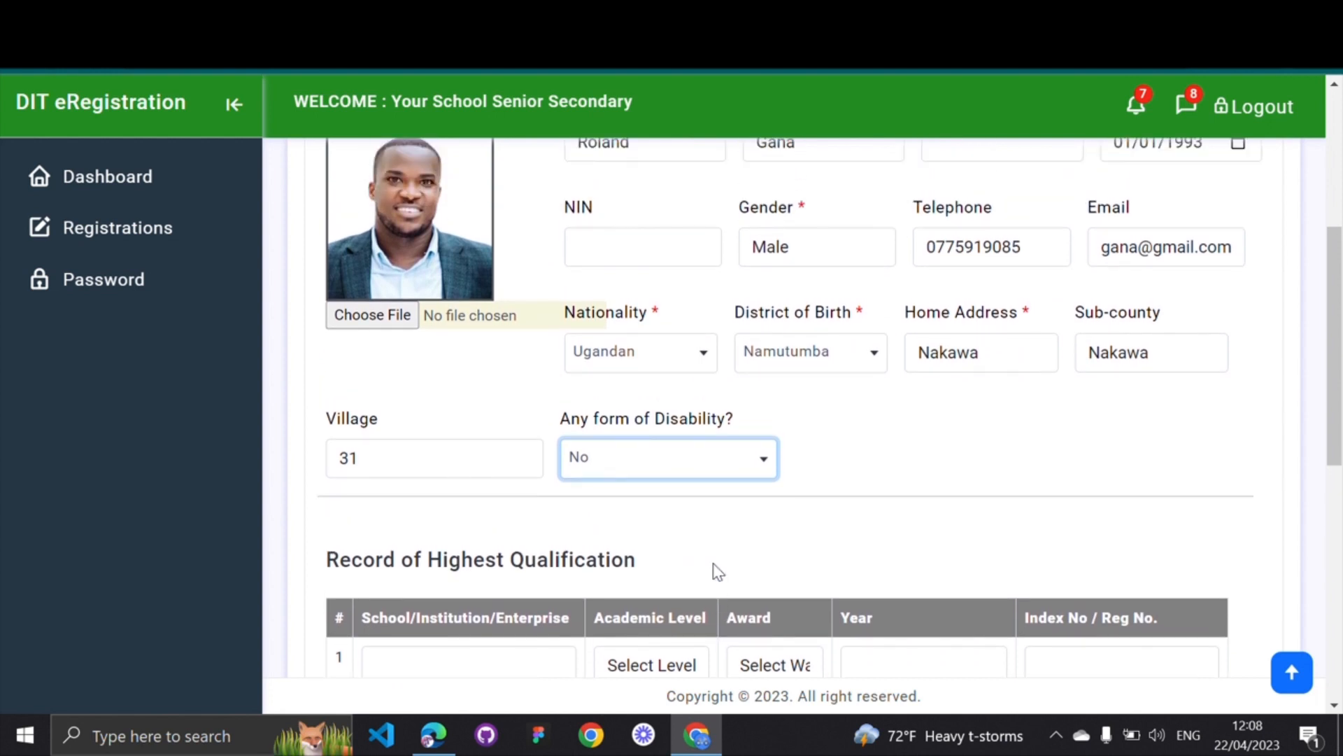
{"action": "left_click", "coordinate": [752, 467]}
{"action": "left_click", "coordinate": [607, 570]}
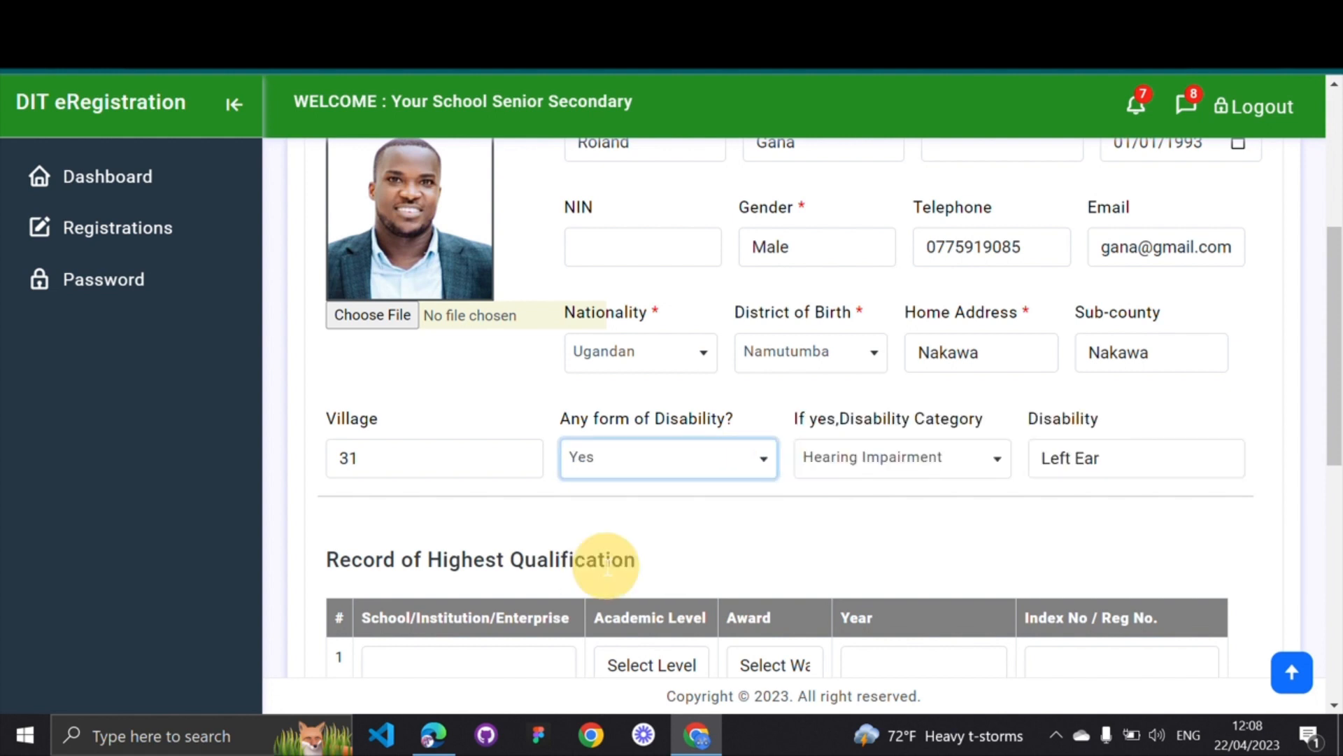
{"action": "left_click", "coordinate": [861, 535]}
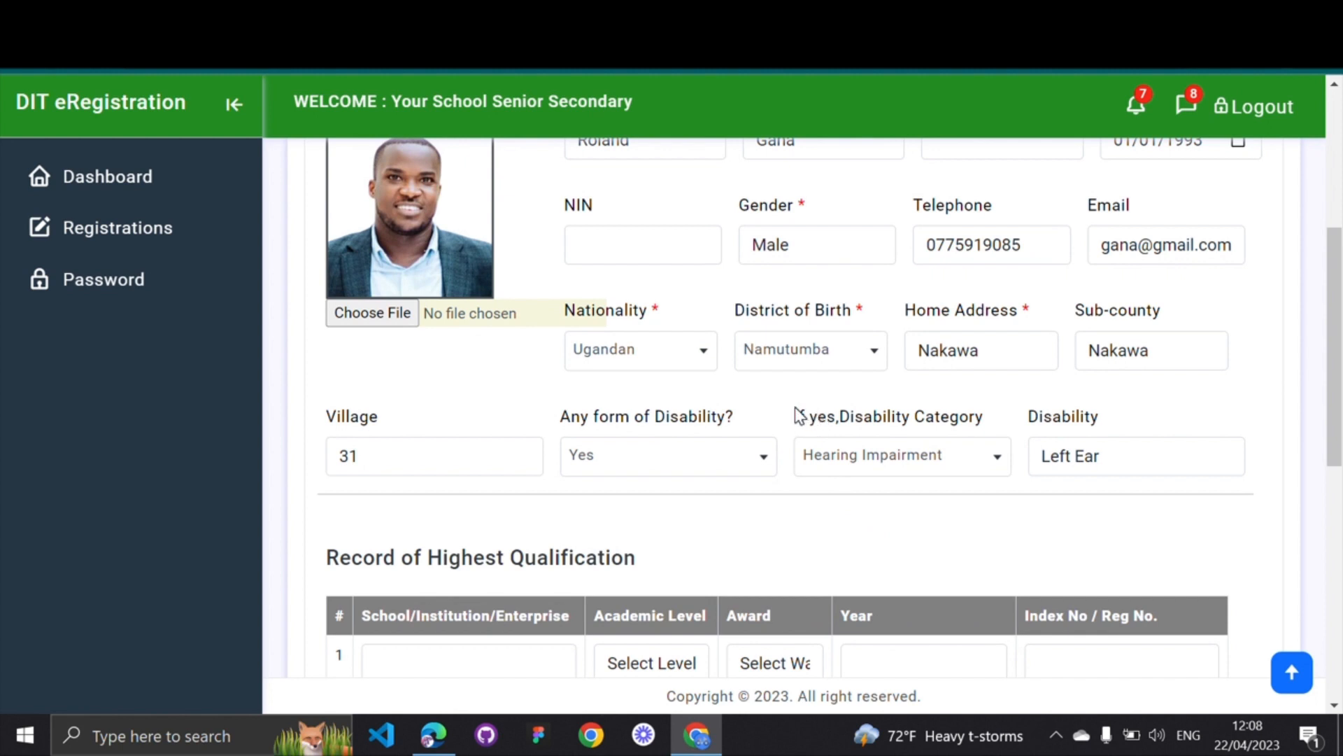
{"action": "left_click_drag", "start_coordinate": [795, 417], "coordinate": [967, 405]}
{"action": "left_click", "coordinate": [939, 411]}
Type 'Your School Junior Academy' in the first School/Institution field, capitalising each word
{"action": "scroll", "coordinate": [580, 502], "scroll_direction": "down", "scroll_amount": 4}
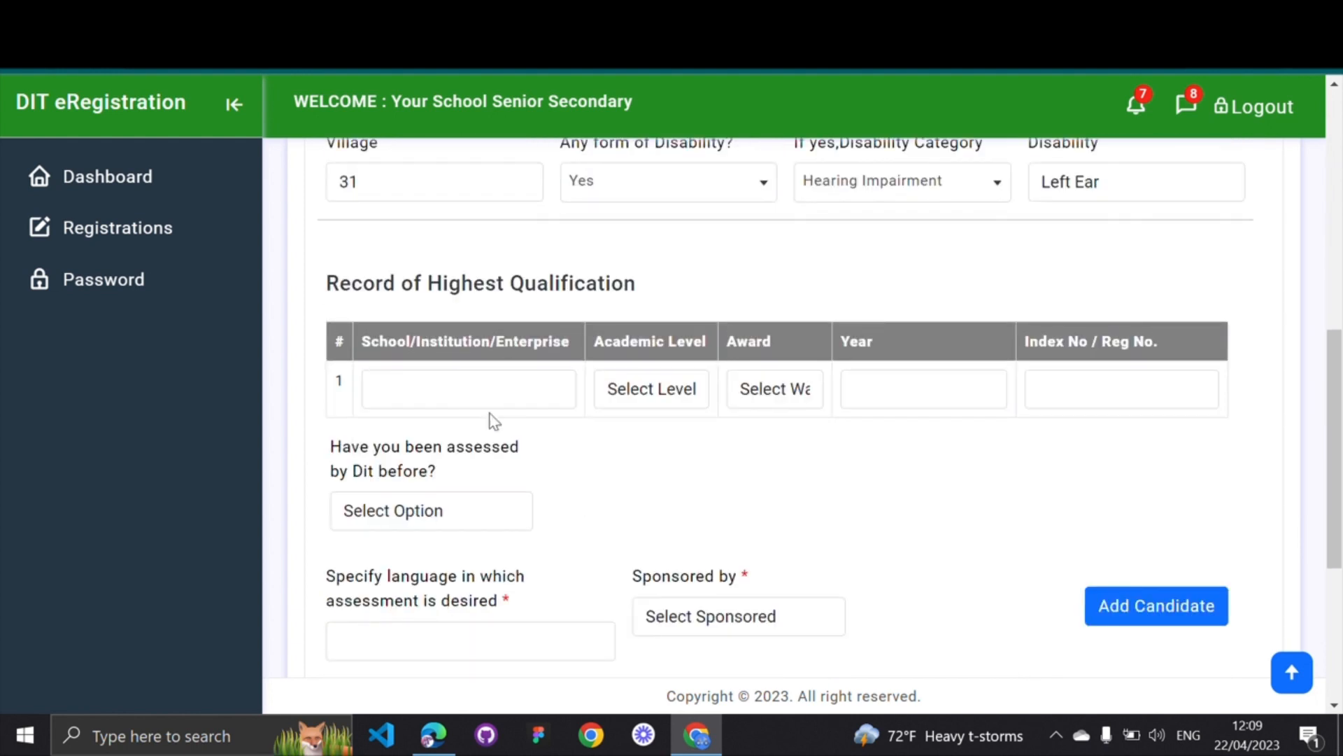
{"action": "left_click", "coordinate": [439, 389]}
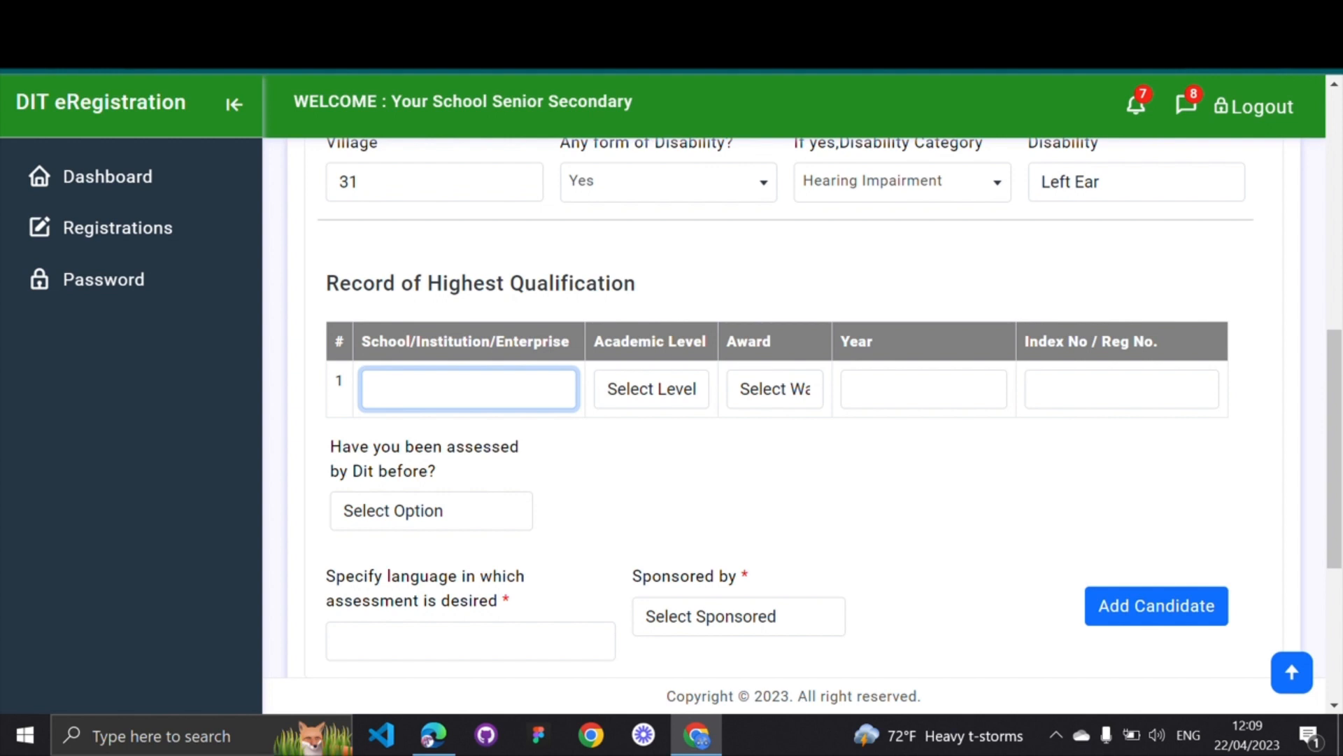
{"action": "type", "text": "Your school junior"}
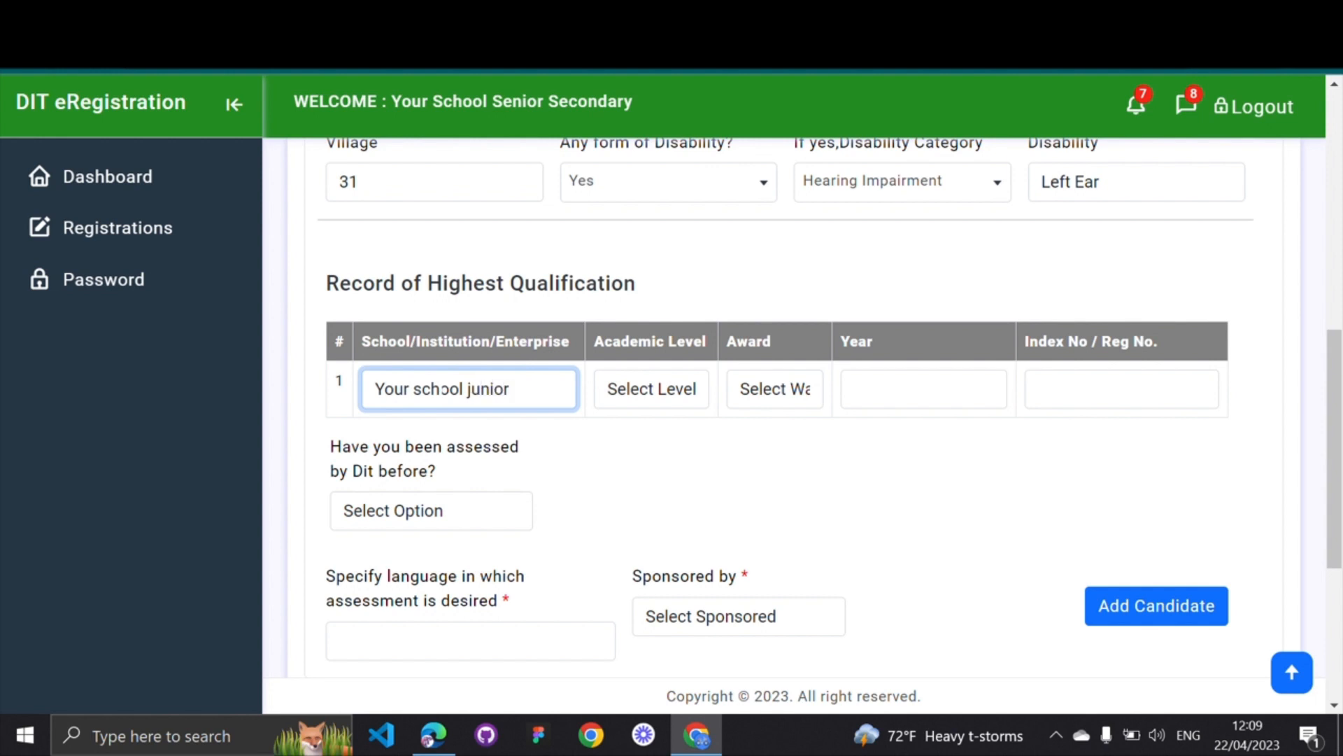
{"action": "type", "text": " academy"}
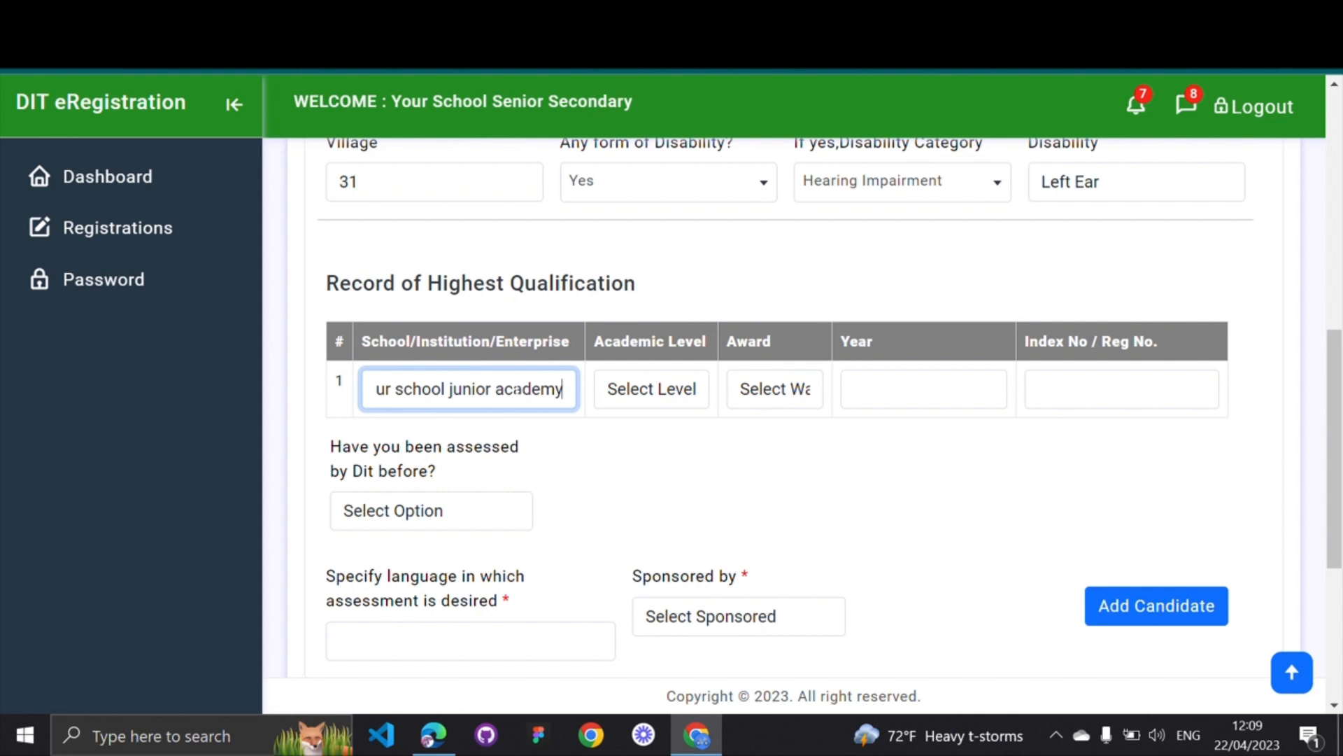
{"action": "left_click", "coordinate": [499, 389]}
{"action": "key", "text": "BackSpace"}
{"action": "type", "text": "A"}
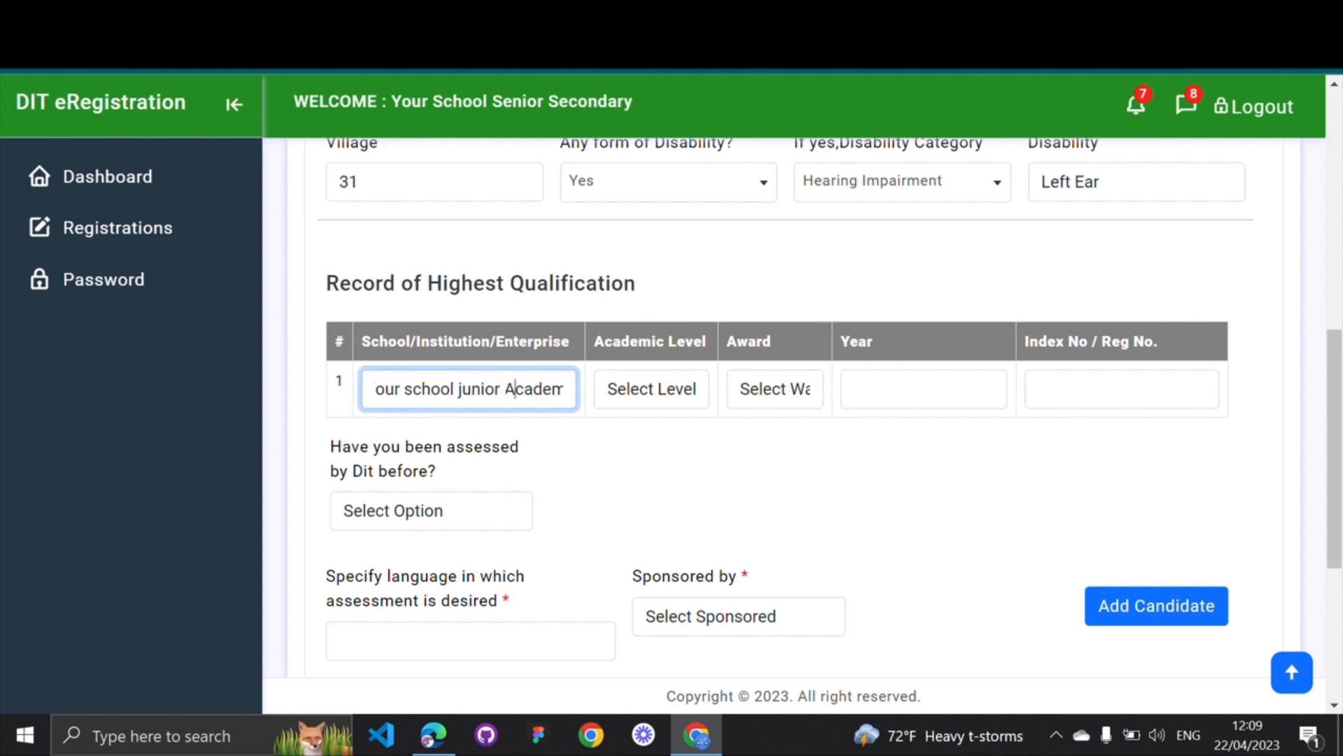
{"action": "left_click", "coordinate": [464, 389]}
{"action": "key", "text": "BackSpace"}
{"action": "type", "text": "J"}
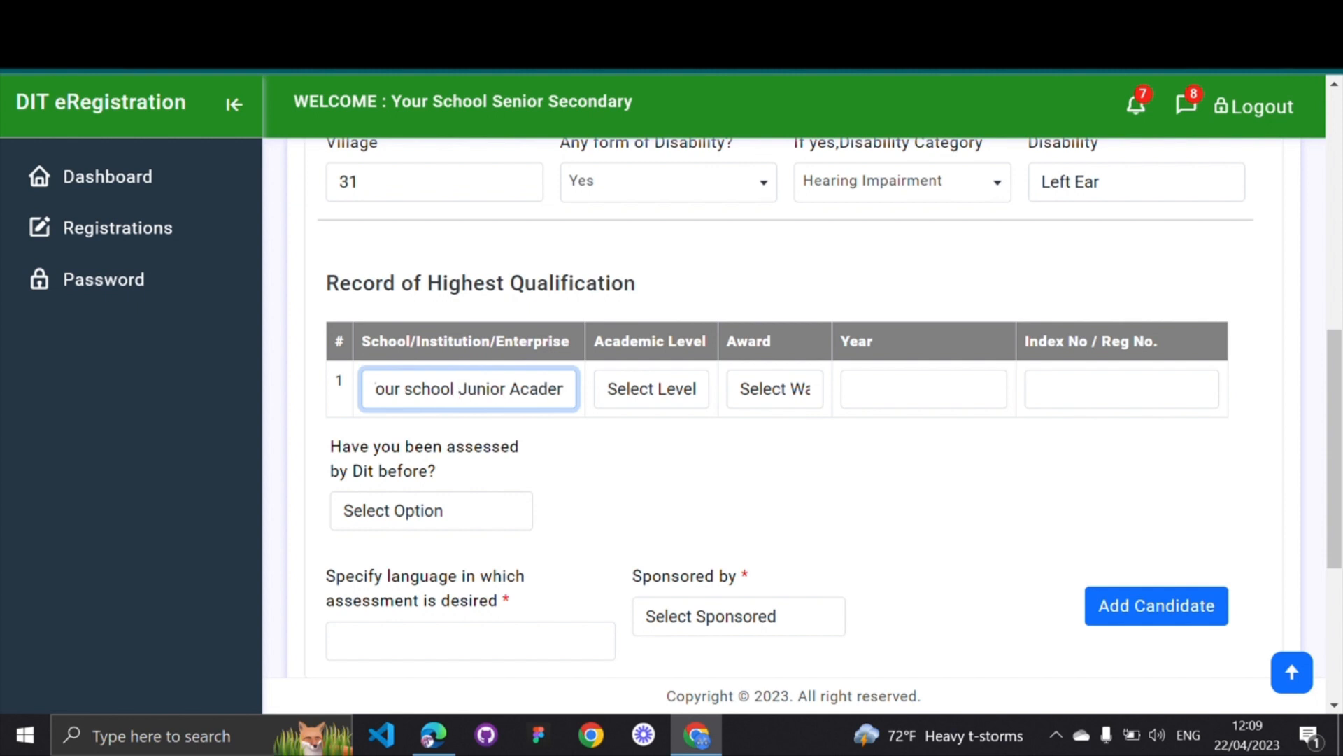
{"action": "left_click", "coordinate": [414, 389]}
{"action": "key", "text": "BackSpace"}
{"action": "type", "text": "S"}
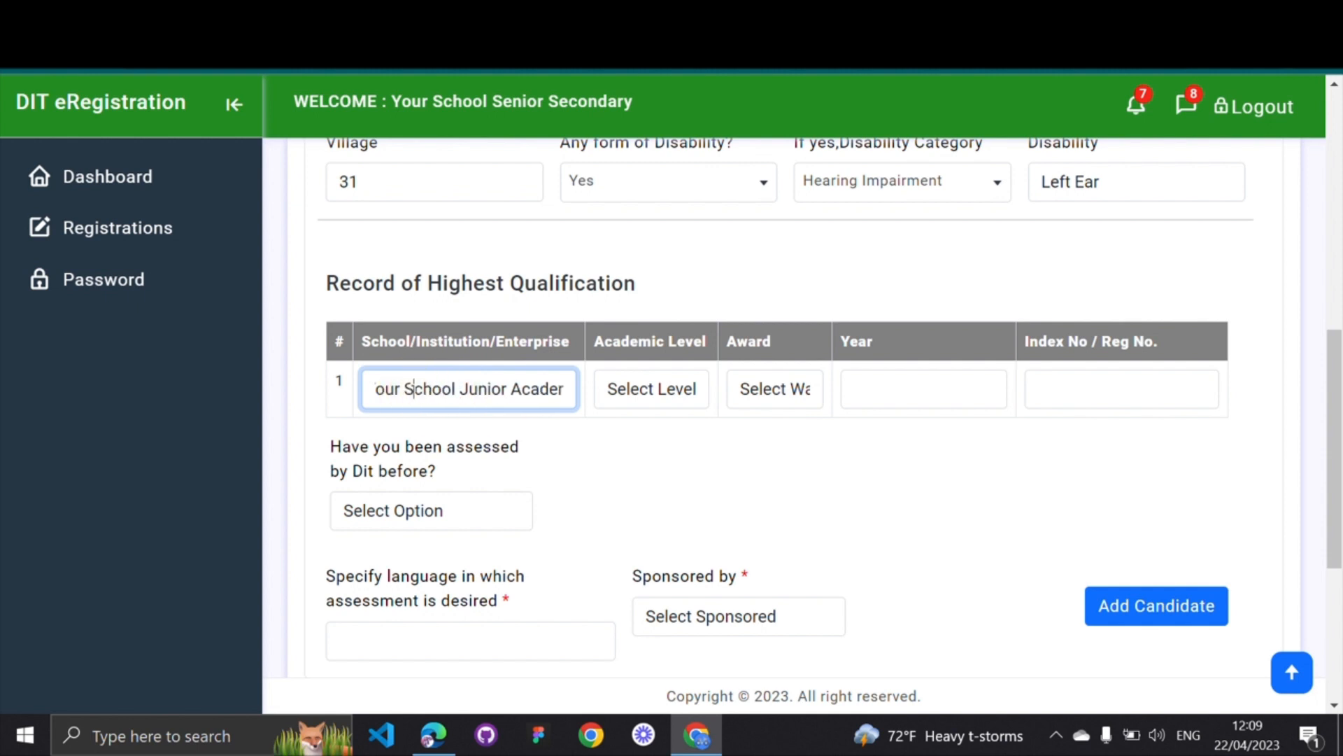
Highlight the Academic Level and School/Institution column headings and reopen the Academic Level list
{"action": "left_click", "coordinate": [668, 392]}
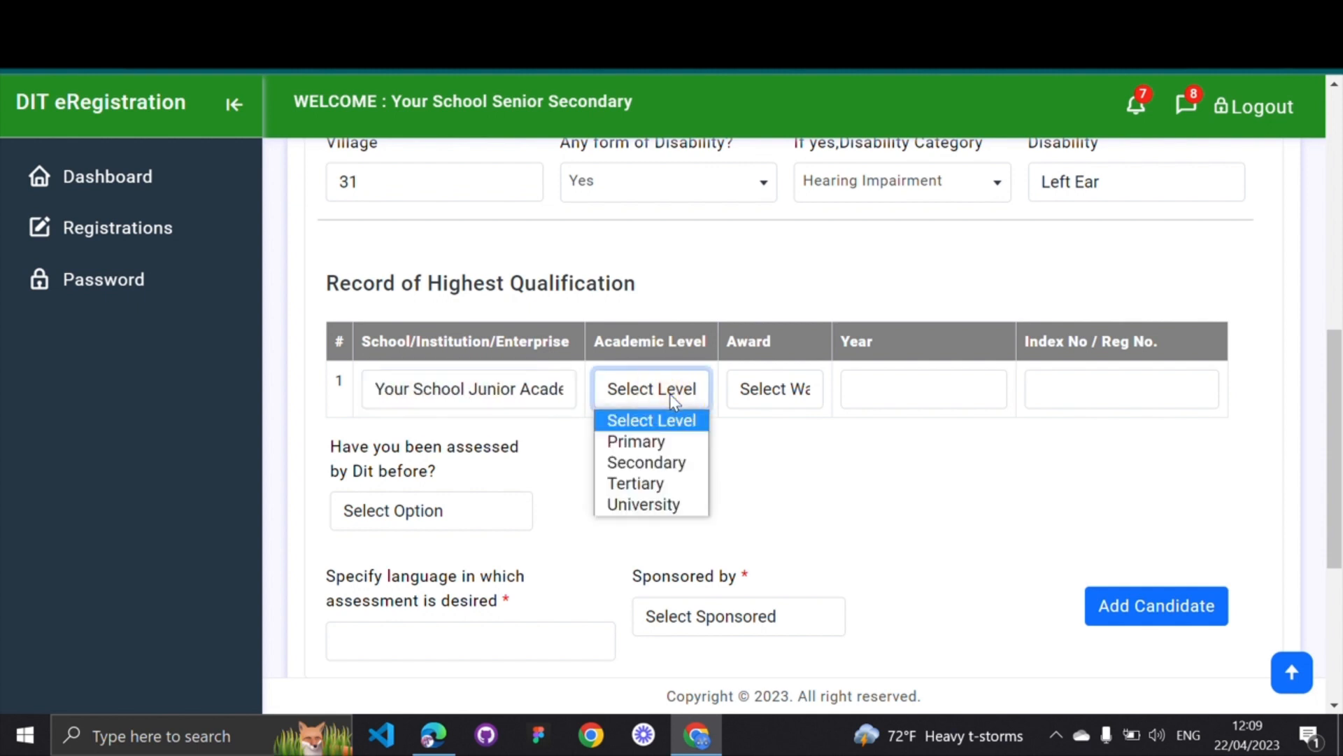
{"action": "left_click", "coordinate": [618, 349]}
{"action": "left_click_drag", "start_coordinate": [613, 343], "coordinate": [704, 345]}
{"action": "left_click", "coordinate": [703, 345]}
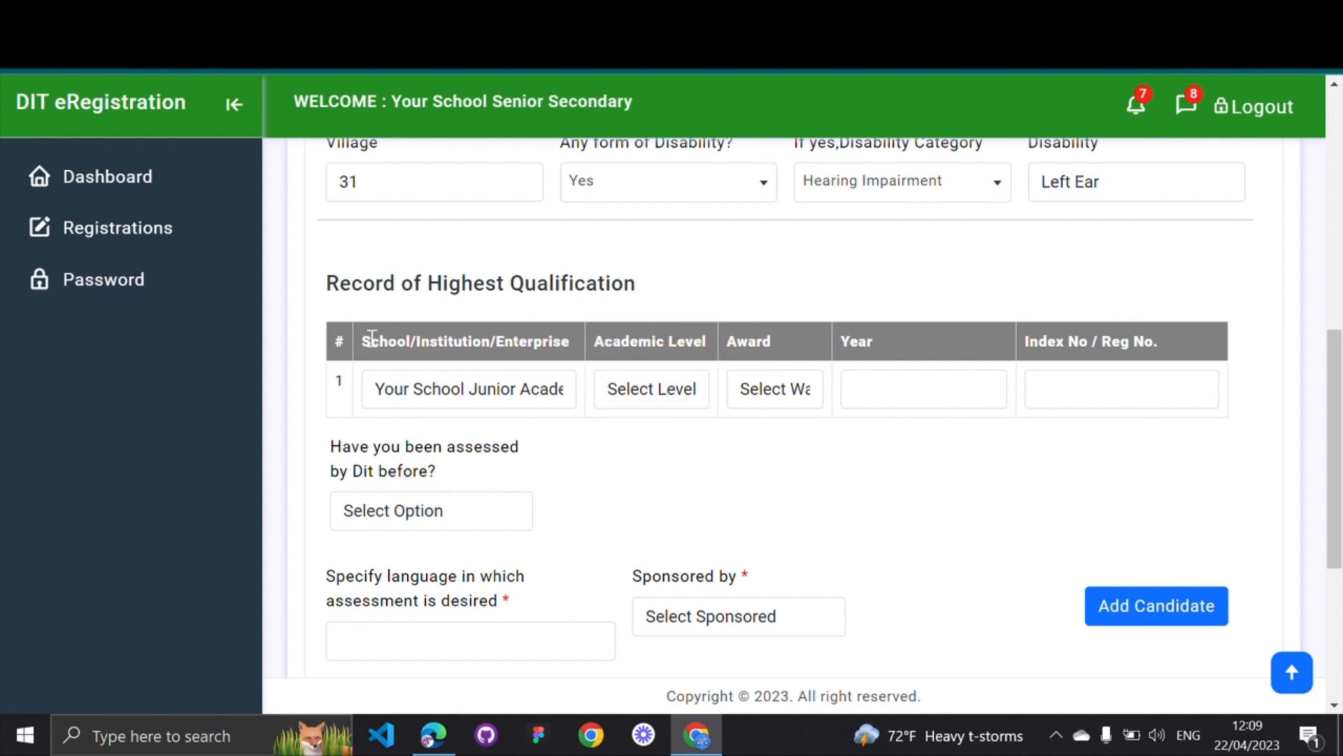
{"action": "left_click_drag", "start_coordinate": [369, 337], "coordinate": [560, 338]}
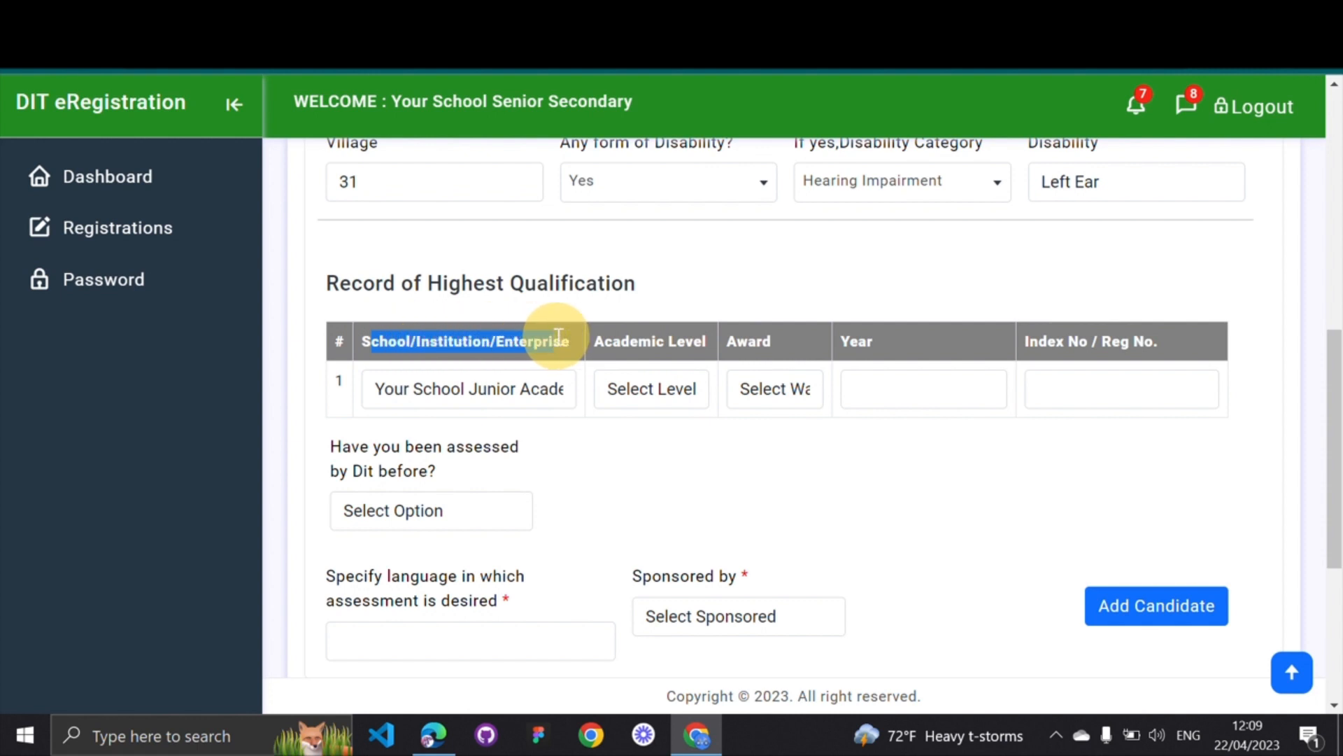
{"action": "left_click", "coordinate": [465, 348]}
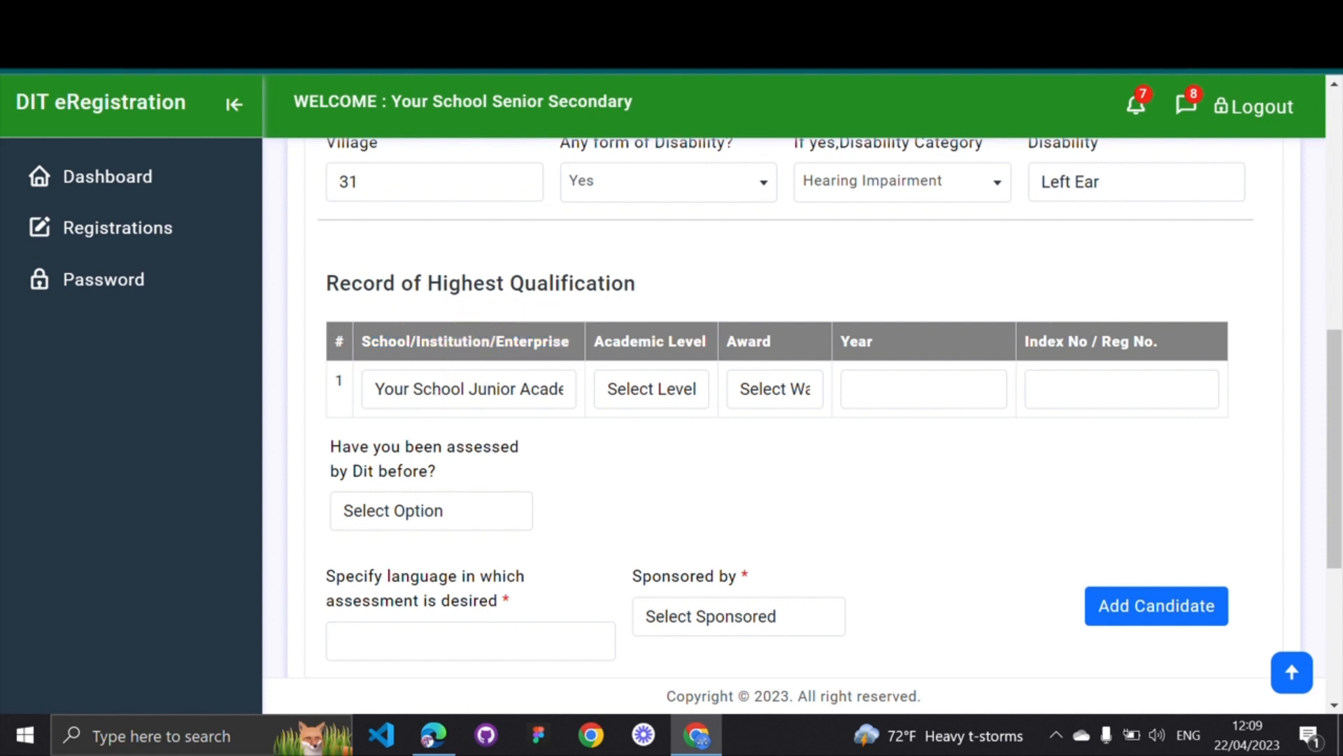
{"action": "left_click", "coordinate": [595, 335]}
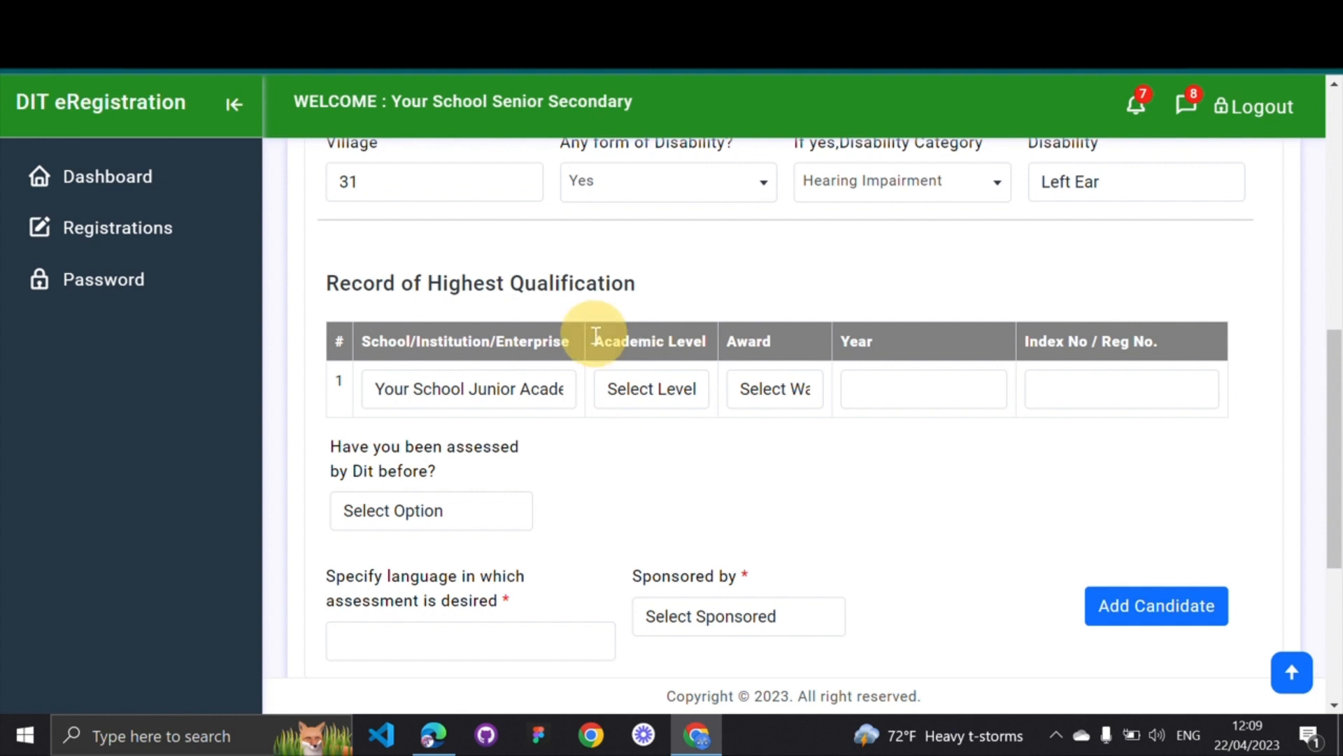
{"action": "left_click_drag", "start_coordinate": [595, 335], "coordinate": [712, 342]}
{"action": "left_click", "coordinate": [675, 392]}
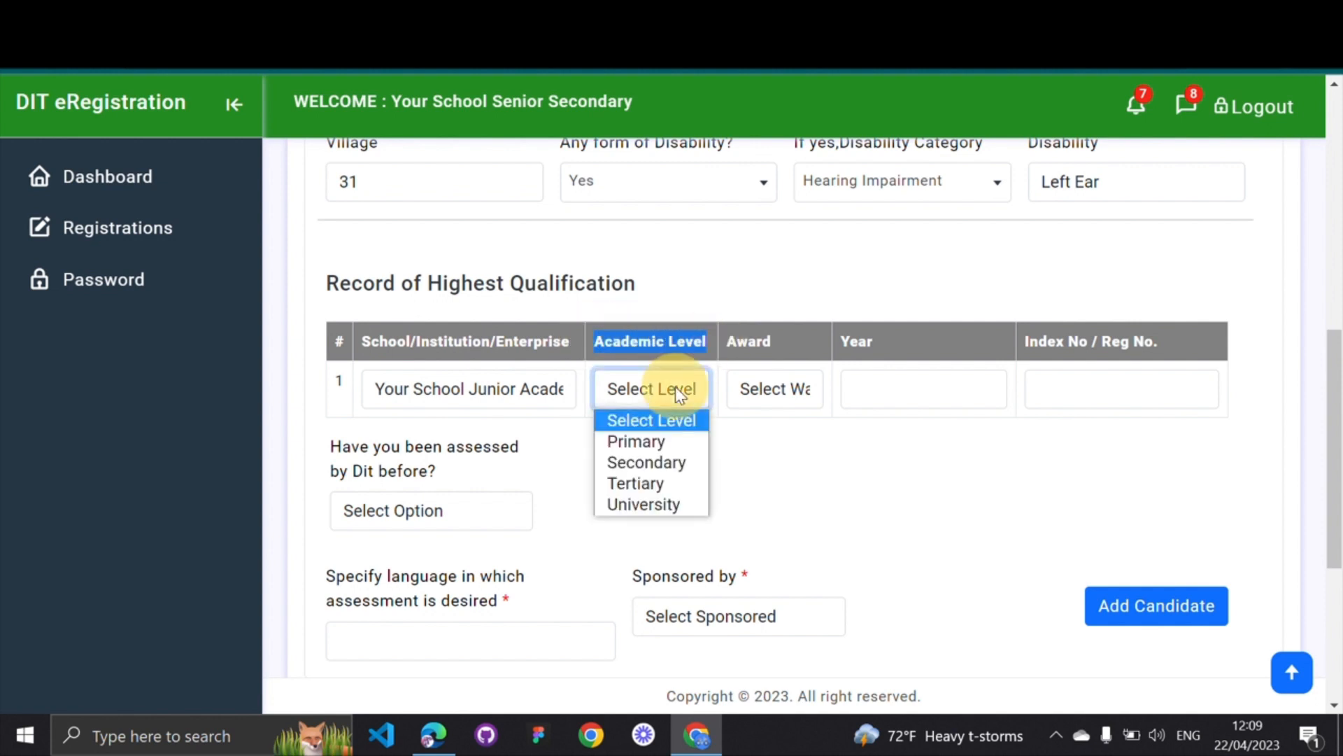
Set the academic level to Primary and the award to P.L.E
{"action": "left_click", "coordinate": [637, 448]}
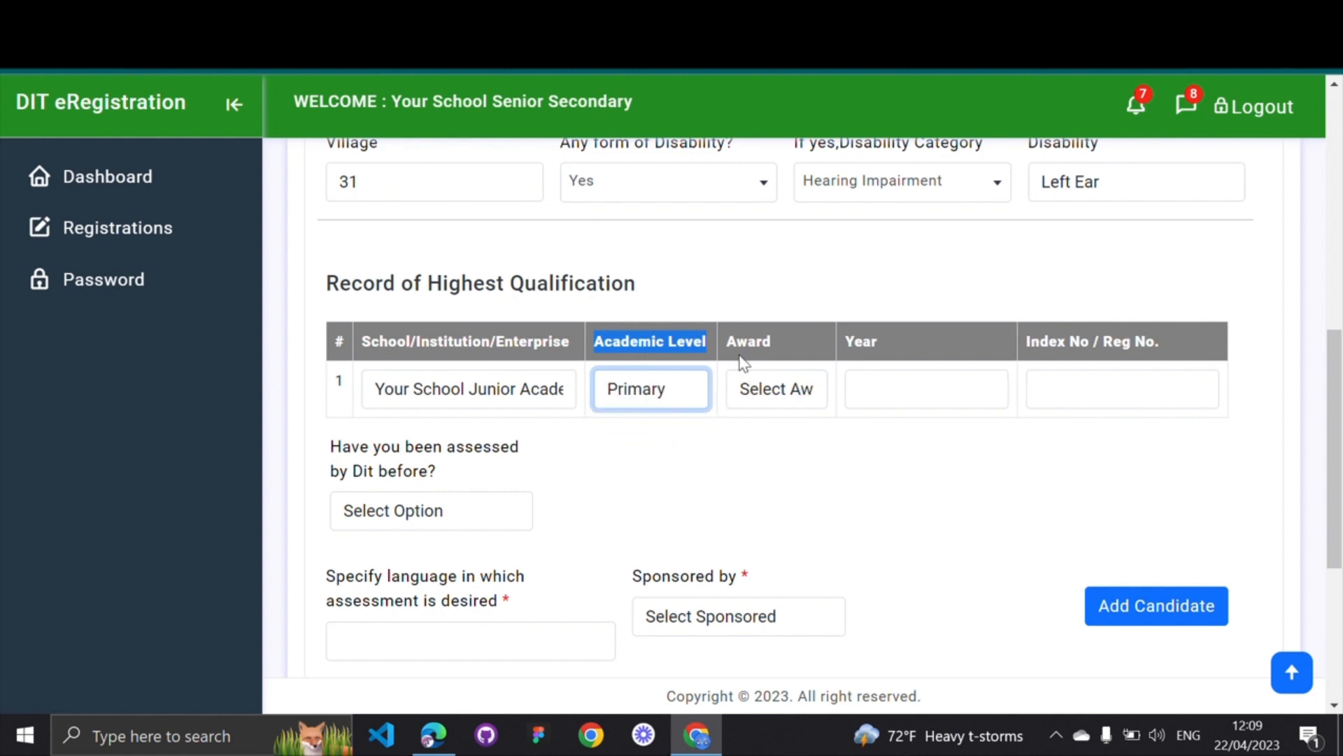
{"action": "left_click_drag", "start_coordinate": [727, 342], "coordinate": [768, 345]}
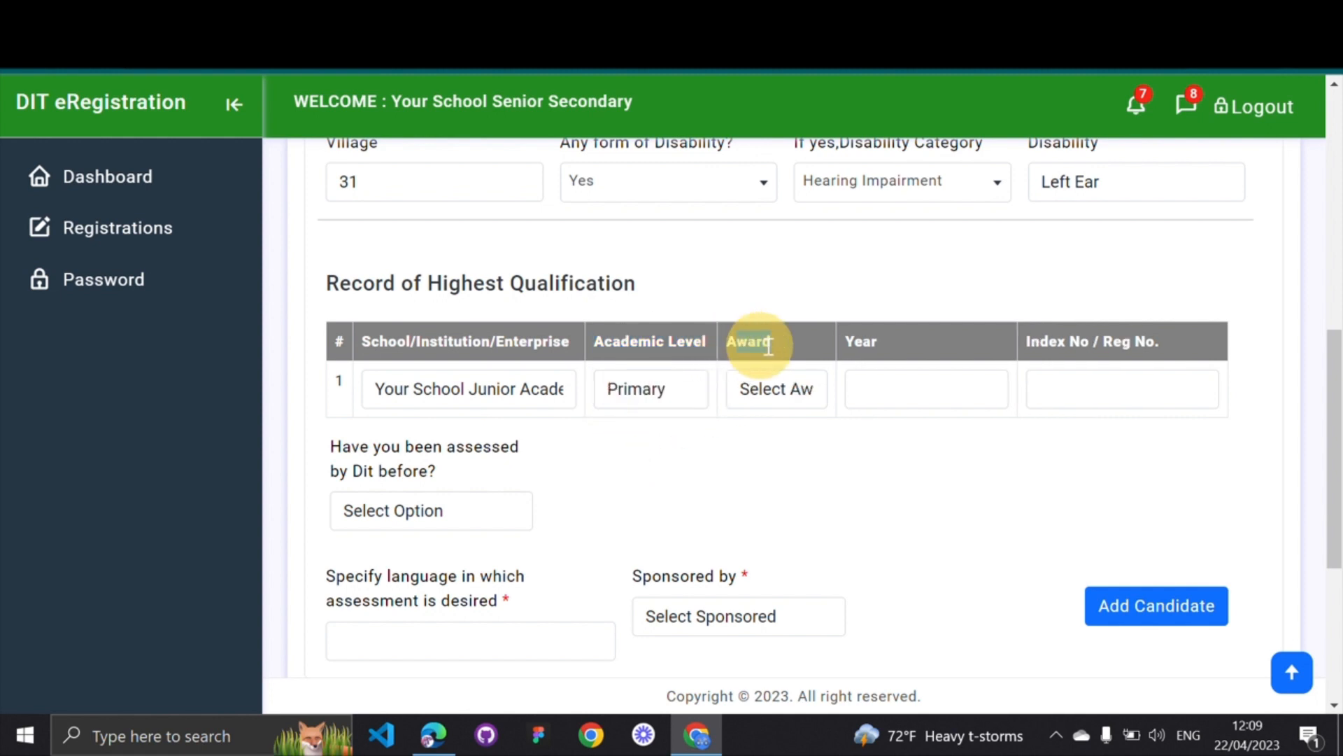
{"action": "left_click", "coordinate": [767, 392]}
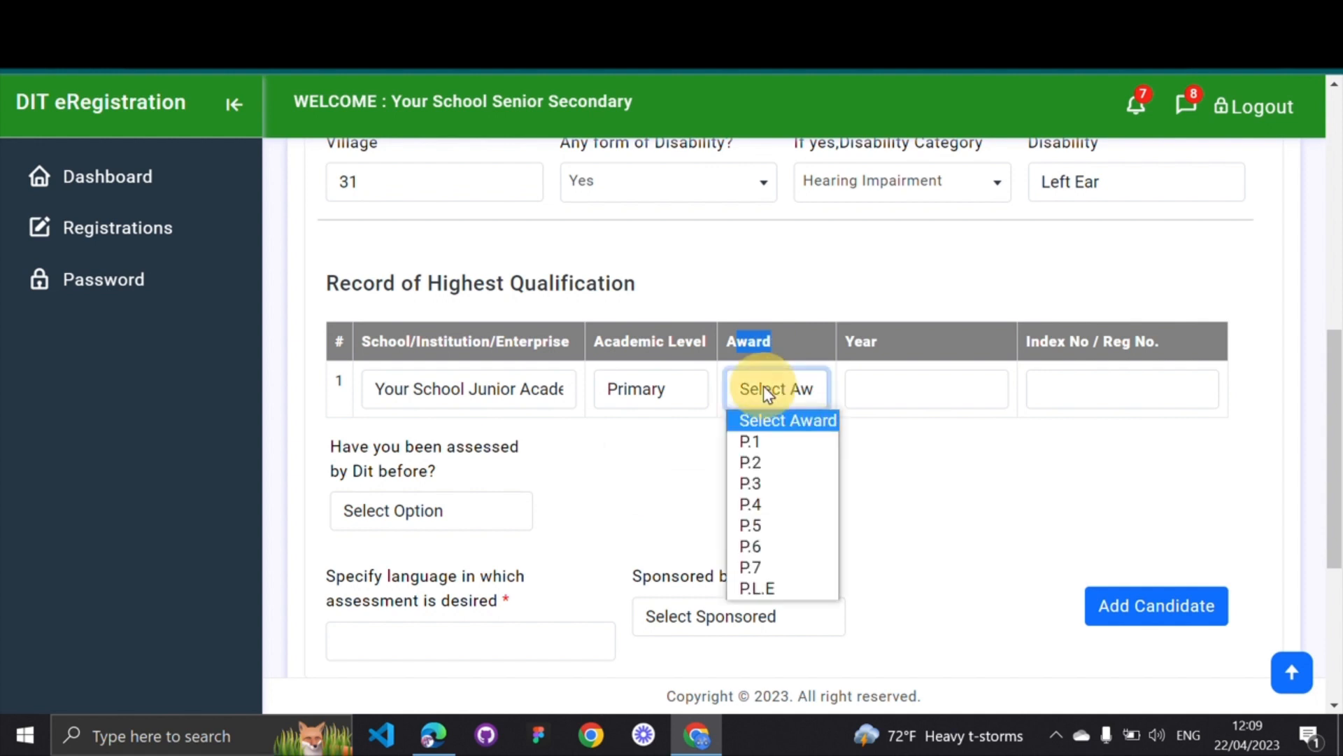
{"action": "left_click", "coordinate": [750, 592]}
Enter 2019 as the year and the candidate's index number
{"action": "left_click", "coordinate": [874, 390]}
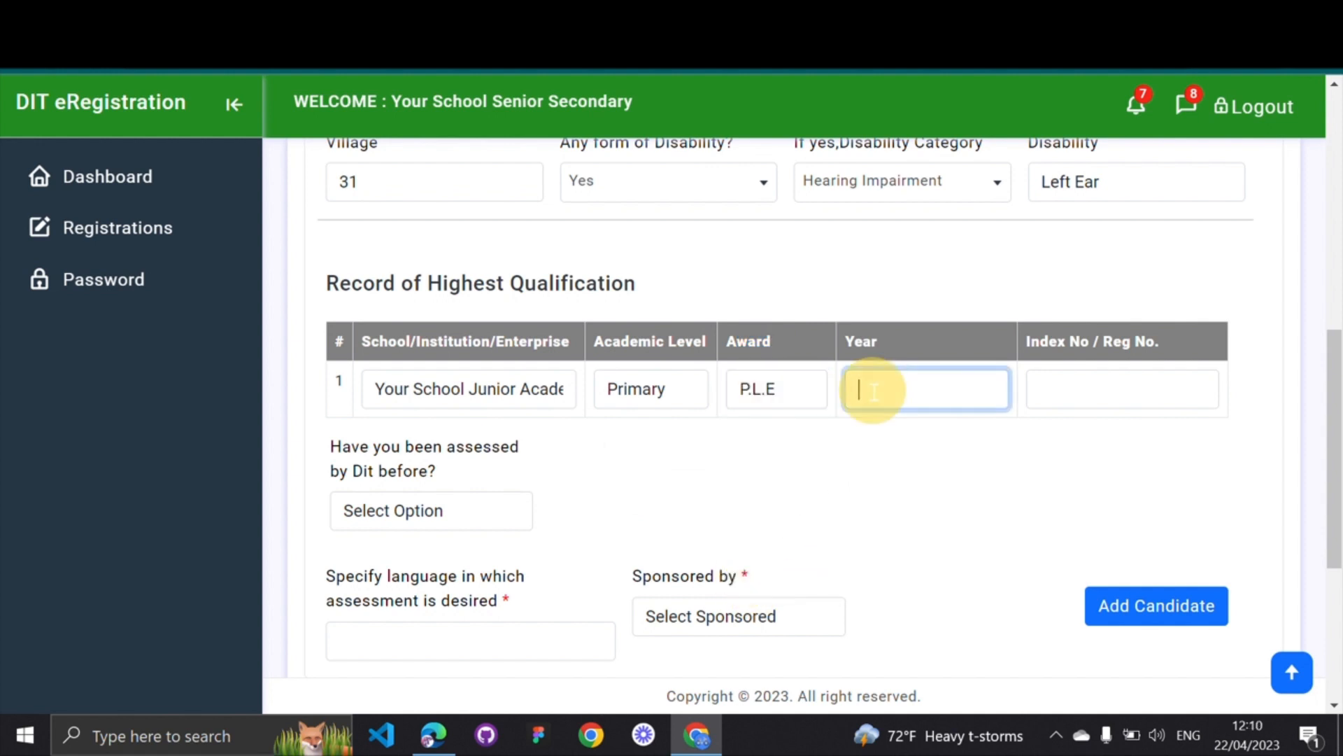
{"action": "type", "text": "2019"}
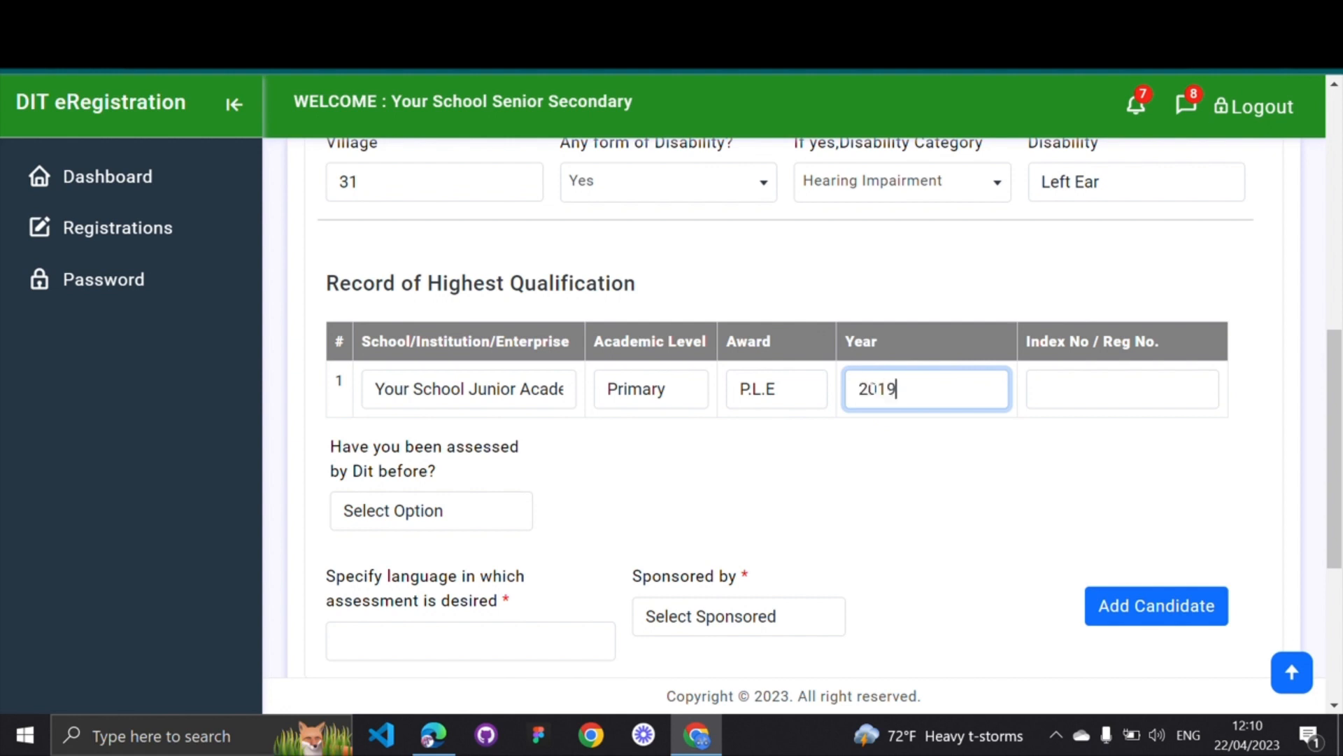
{"action": "left_click", "coordinate": [1050, 389]}
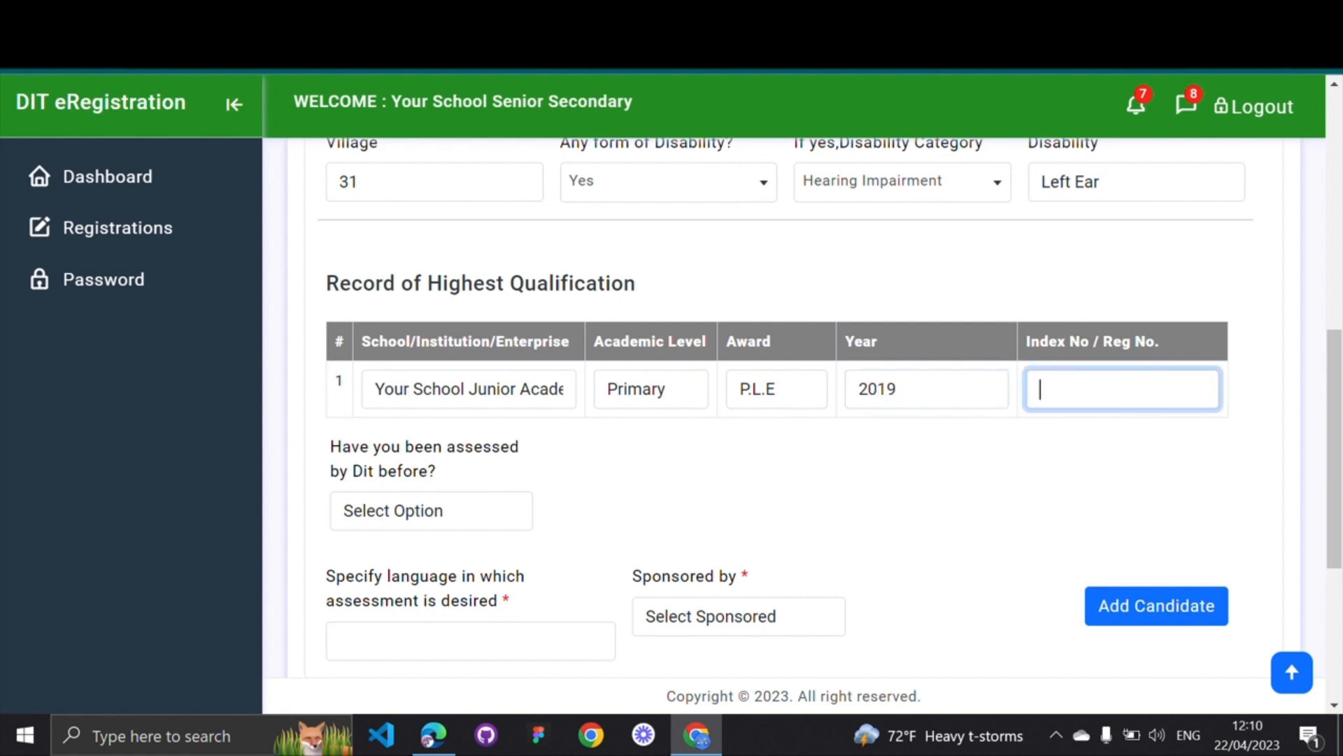
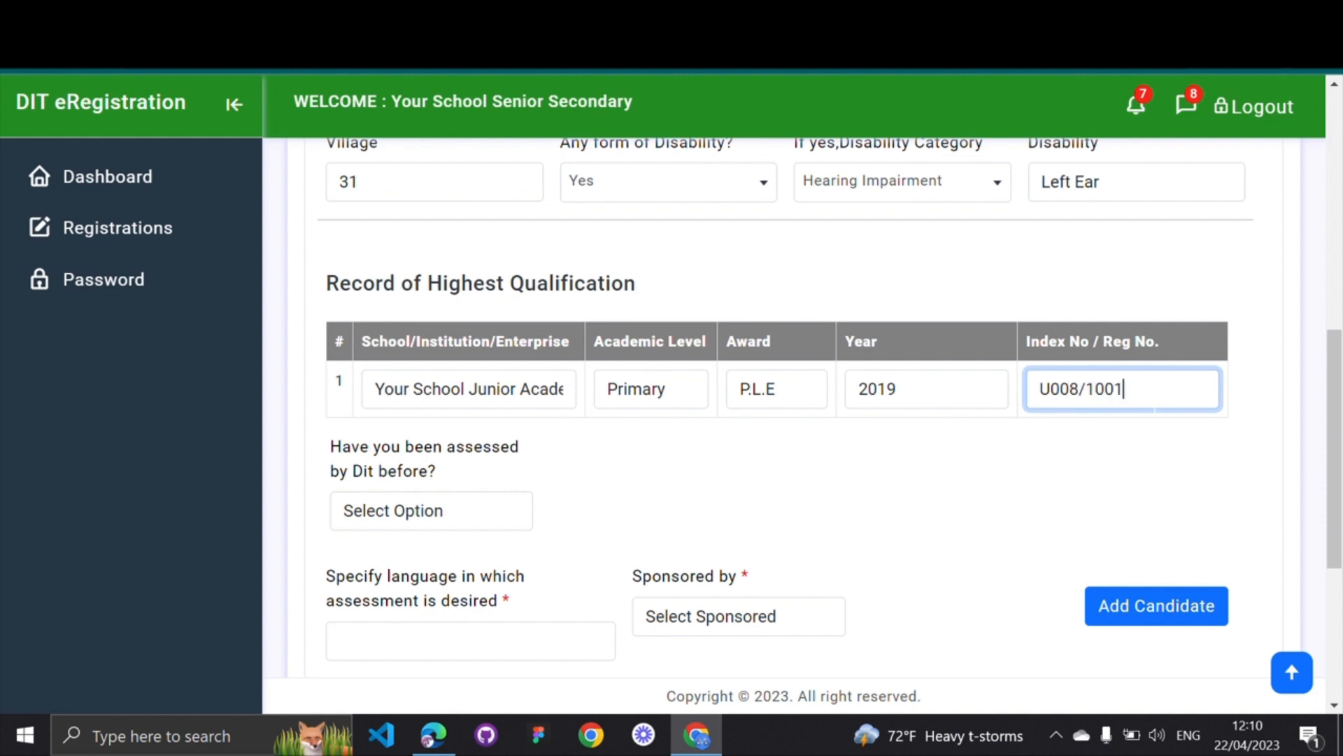
{"action": "left_click_drag", "start_coordinate": [1123, 389], "coordinate": [1035, 394]}
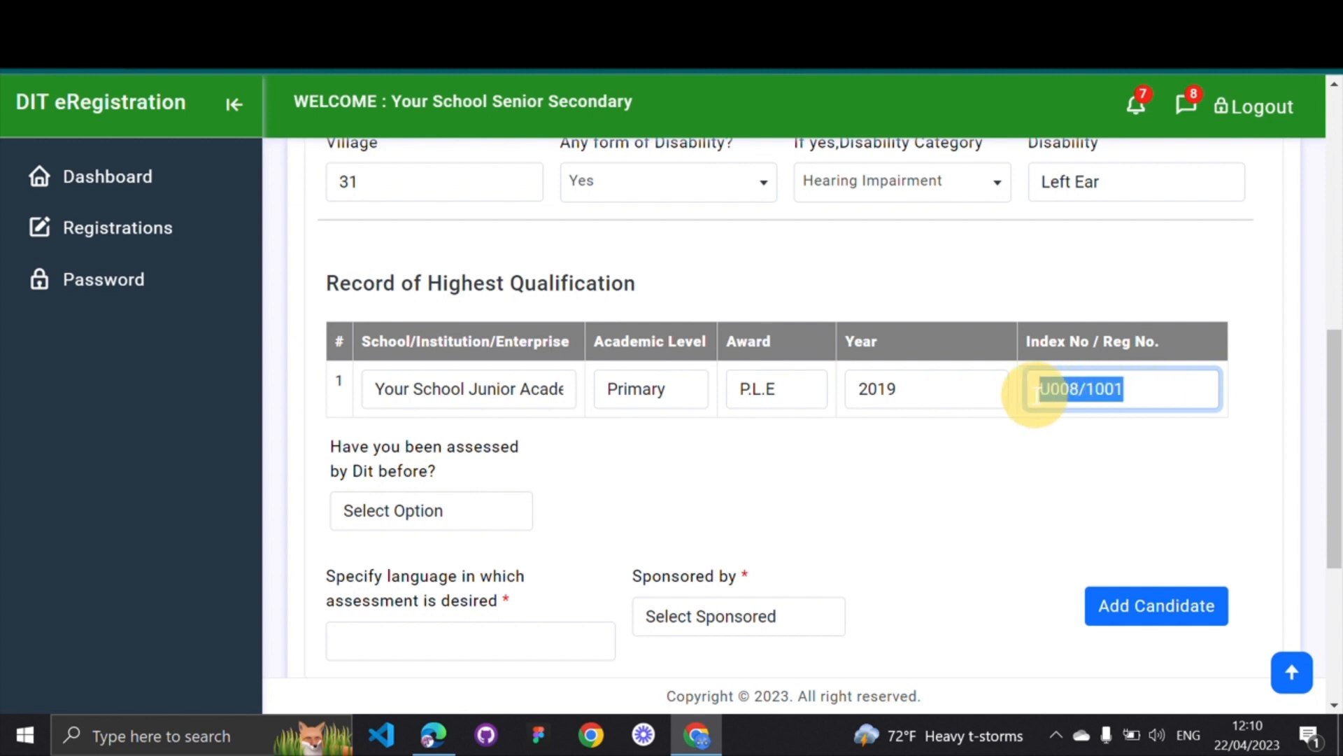
{"action": "left_click", "coordinate": [926, 477]}
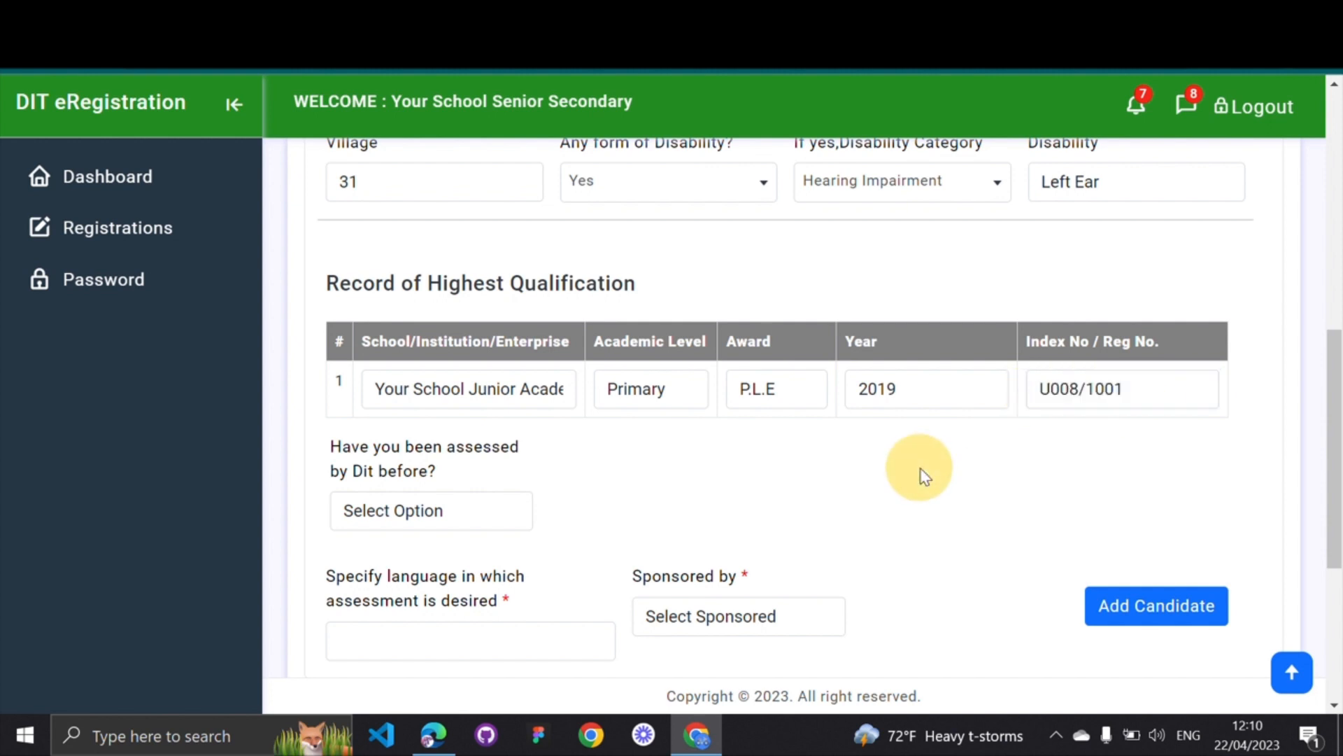
Answer No to whether the candidate was previously assessed by DIT
{"action": "scroll", "coordinate": [925, 477], "scroll_direction": "down", "scroll_amount": 1}
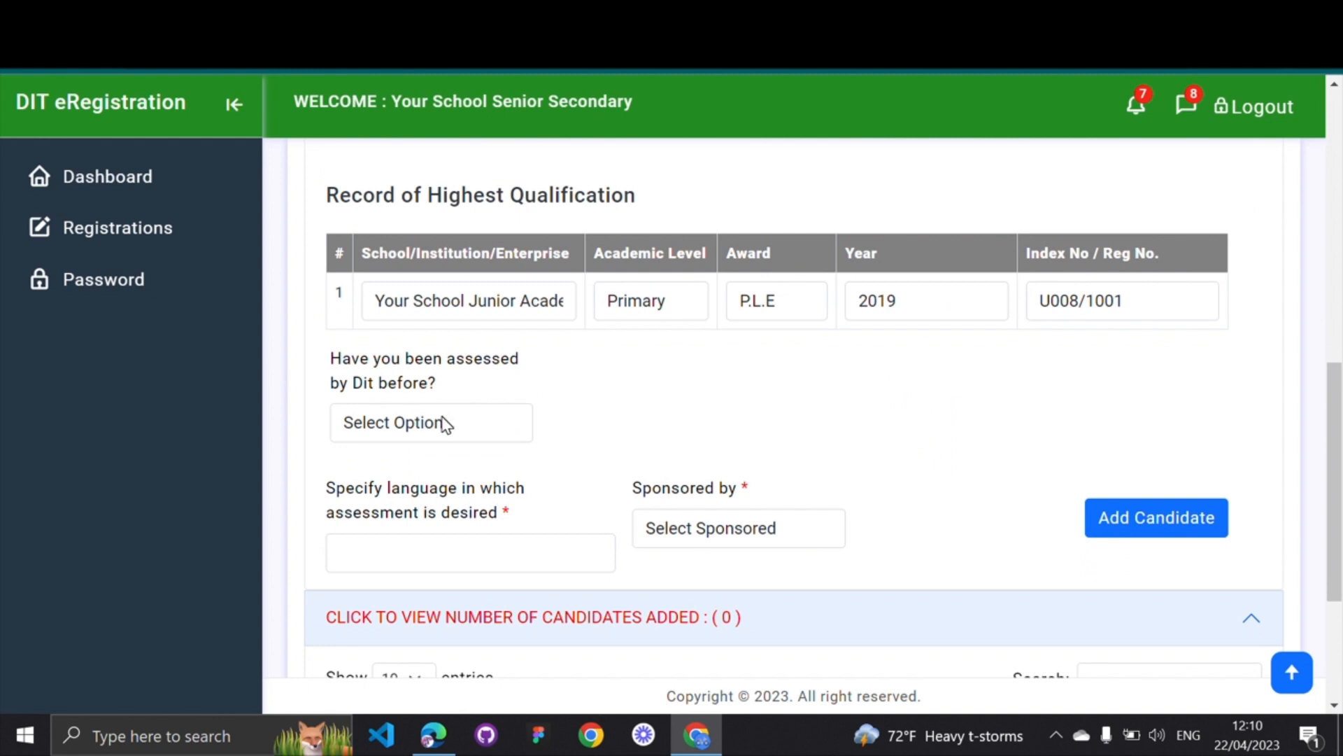
{"action": "left_click_drag", "start_coordinate": [331, 358], "coordinate": [441, 384]}
{"action": "left_click", "coordinate": [439, 384]}
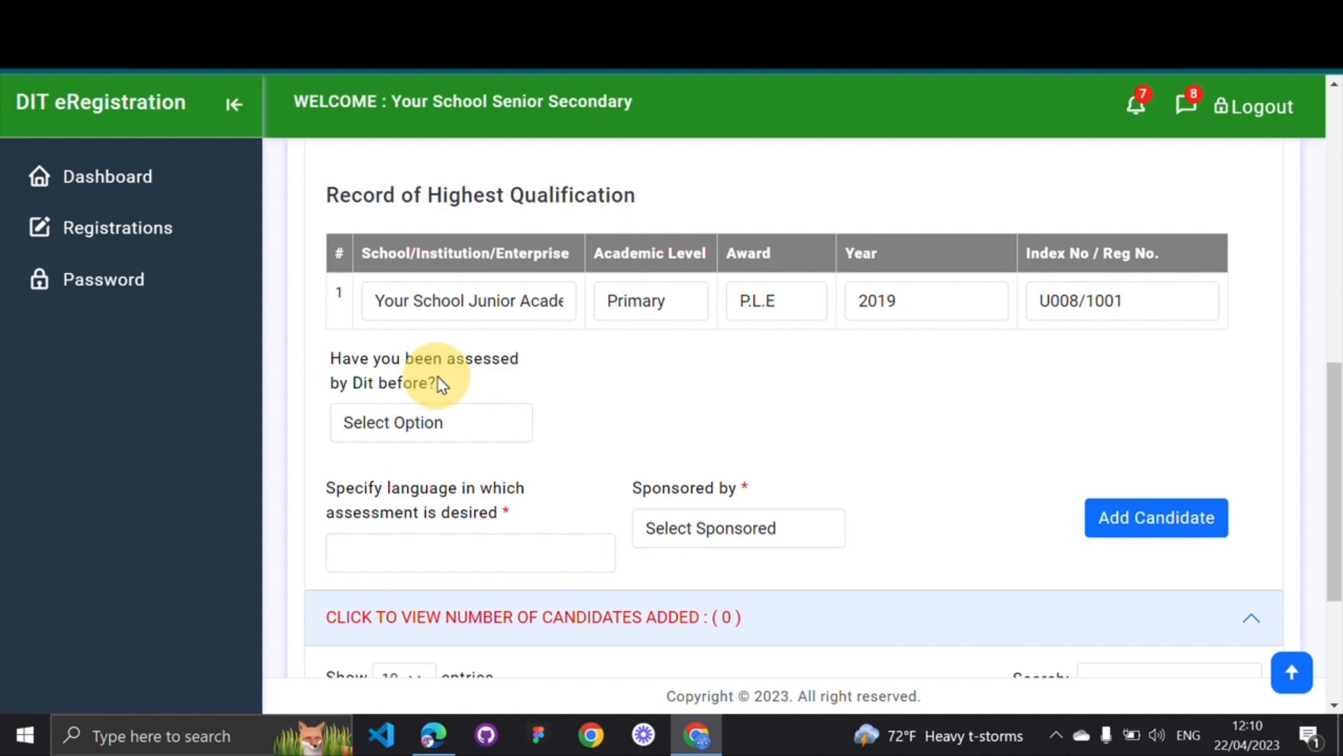
{"action": "left_click", "coordinate": [454, 425]}
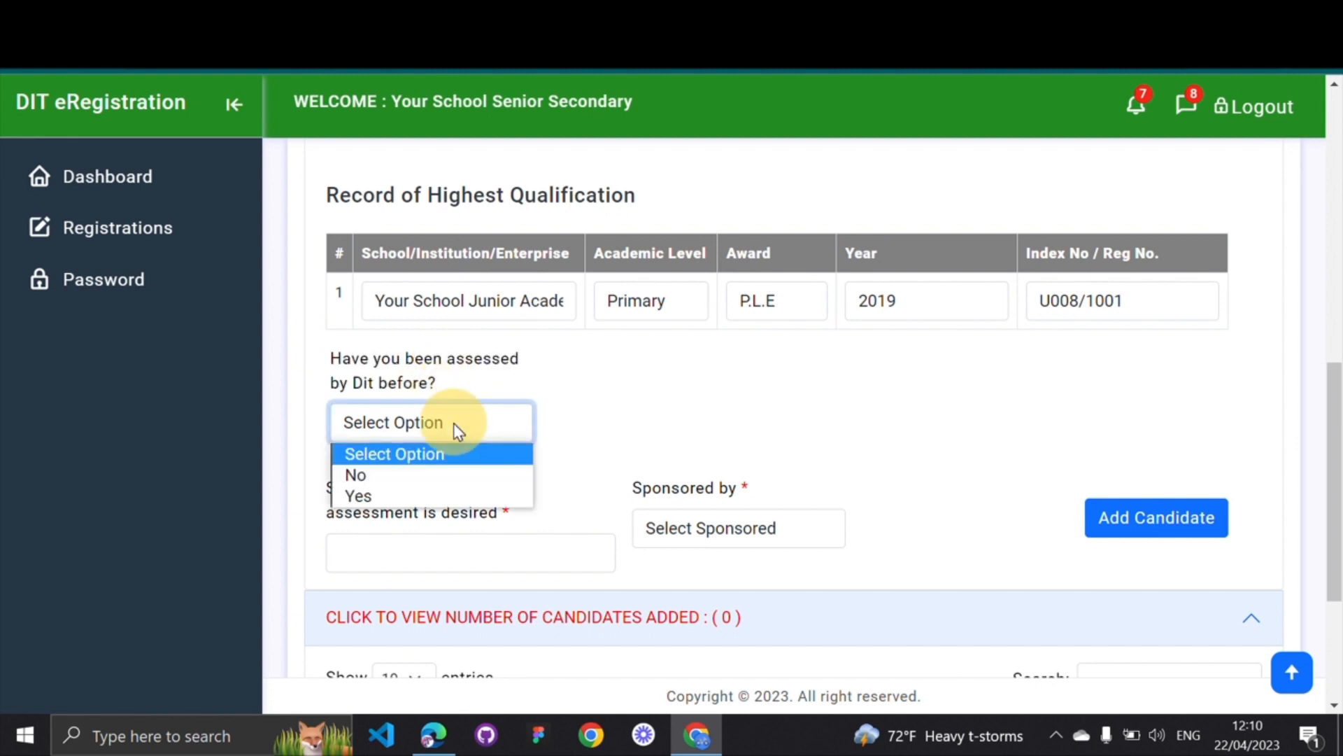
{"action": "left_click", "coordinate": [375, 472]}
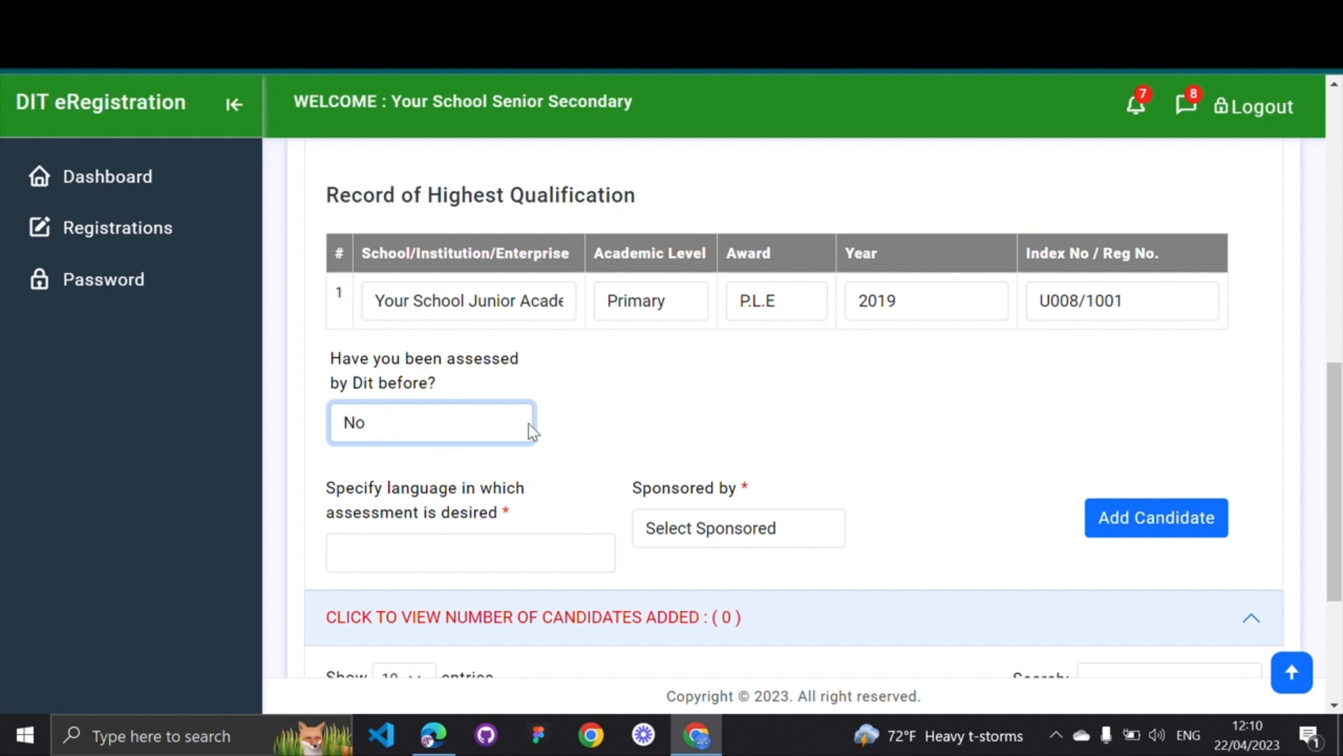
Try English, Lusoga, Luganda and Acholi in the assessment language field, clearing each
{"action": "left_click_drag", "start_coordinate": [327, 490], "coordinate": [501, 516]}
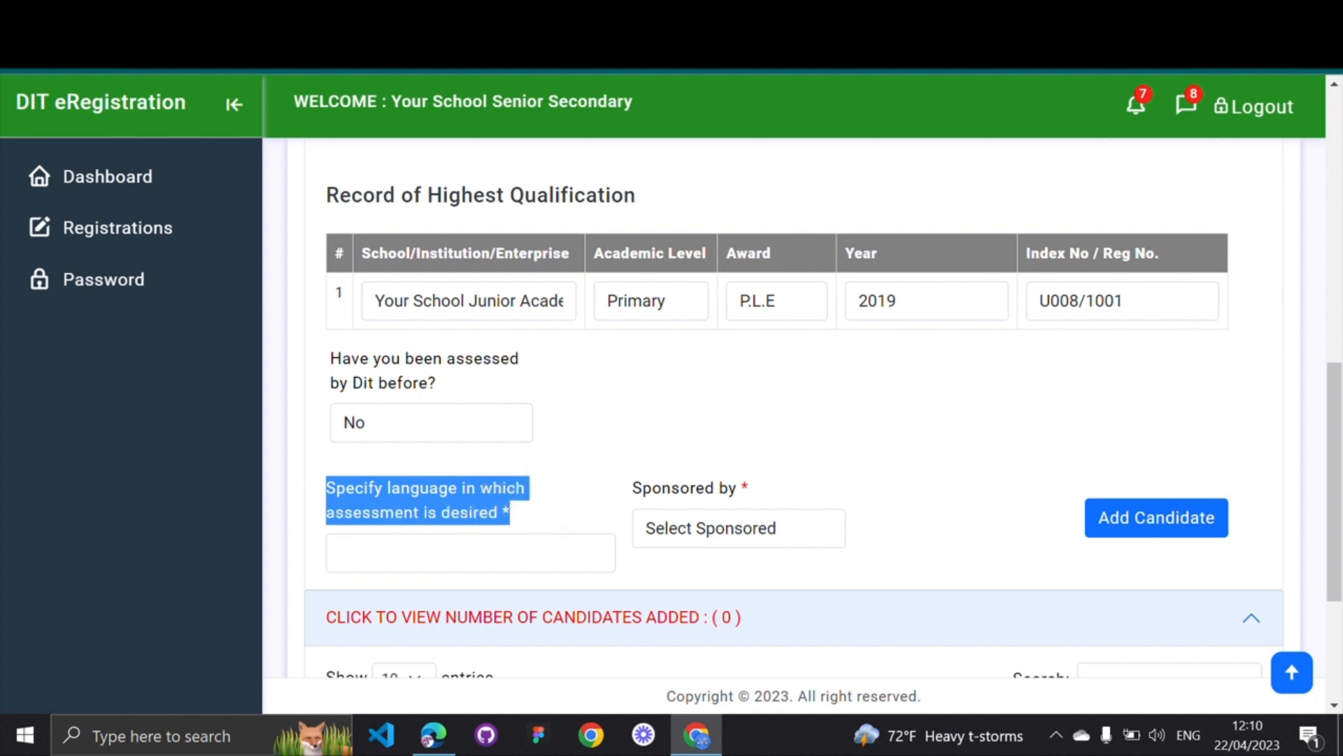
{"action": "left_click", "coordinate": [454, 553]}
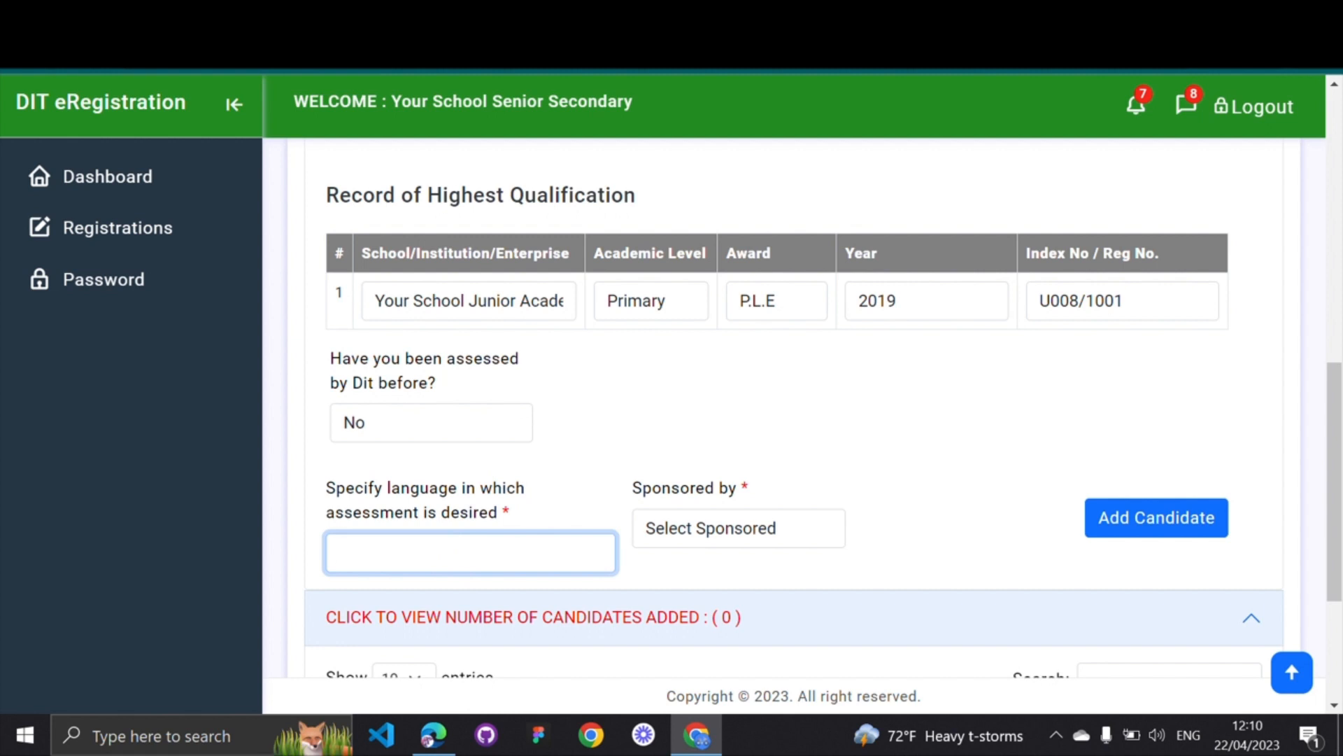
{"action": "type", "text": "English"}
{"action": "key", "text": "BackSpace"}
{"action": "key", "text": "BackSpace"}
{"action": "key", "text": "BackSpace"}
{"action": "key", "text": "BackSpace"}
{"action": "key", "text": "BackSpace"}
{"action": "key", "text": "BackSpace"}
{"action": "key", "text": "BackSpace"}
{"action": "type", "text": "Lusoga"}
{"action": "key", "text": "BackSpace"}
{"action": "key", "text": "BackSpace"}
{"action": "key", "text": "BackSpace"}
{"action": "key", "text": "BackSpace"}
{"action": "key", "text": "BackSpace"}
{"action": "key", "text": "BackSpace"}
{"action": "type", "text": "Luganda"}
{"action": "key", "text": "BackSpace"}
{"action": "key", "text": "BackSpace"}
{"action": "key", "text": "BackSpace"}
{"action": "key", "text": "BackSpace"}
{"action": "key", "text": "BackSpace"}
{"action": "key", "text": "BackSpace"}
{"action": "key", "text": "BackSpace"}
{"action": "type", "text": "Acholi"}
{"action": "key", "text": "BackSpace"}
{"action": "key", "text": "BackSpace"}
{"action": "key", "text": "BackSpace"}
{"action": "key", "text": "BackSpace"}
{"action": "key", "text": "BackSpace"}
Choose Government in the 'Sponsored by' dropdown
{"action": "left_click", "coordinate": [751, 533]}
{"action": "scroll", "coordinate": [750, 531], "scroll_direction": "down", "scroll_amount": 1}
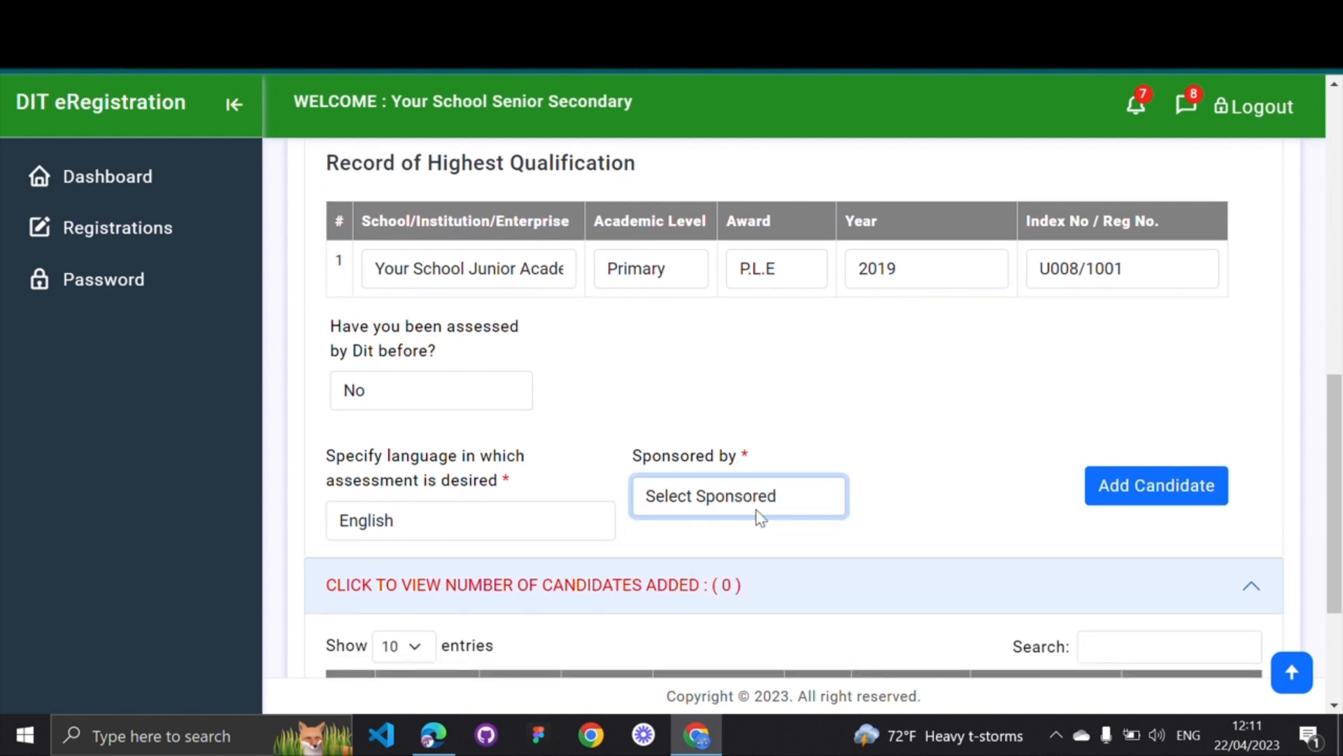
{"action": "left_click", "coordinate": [775, 495]}
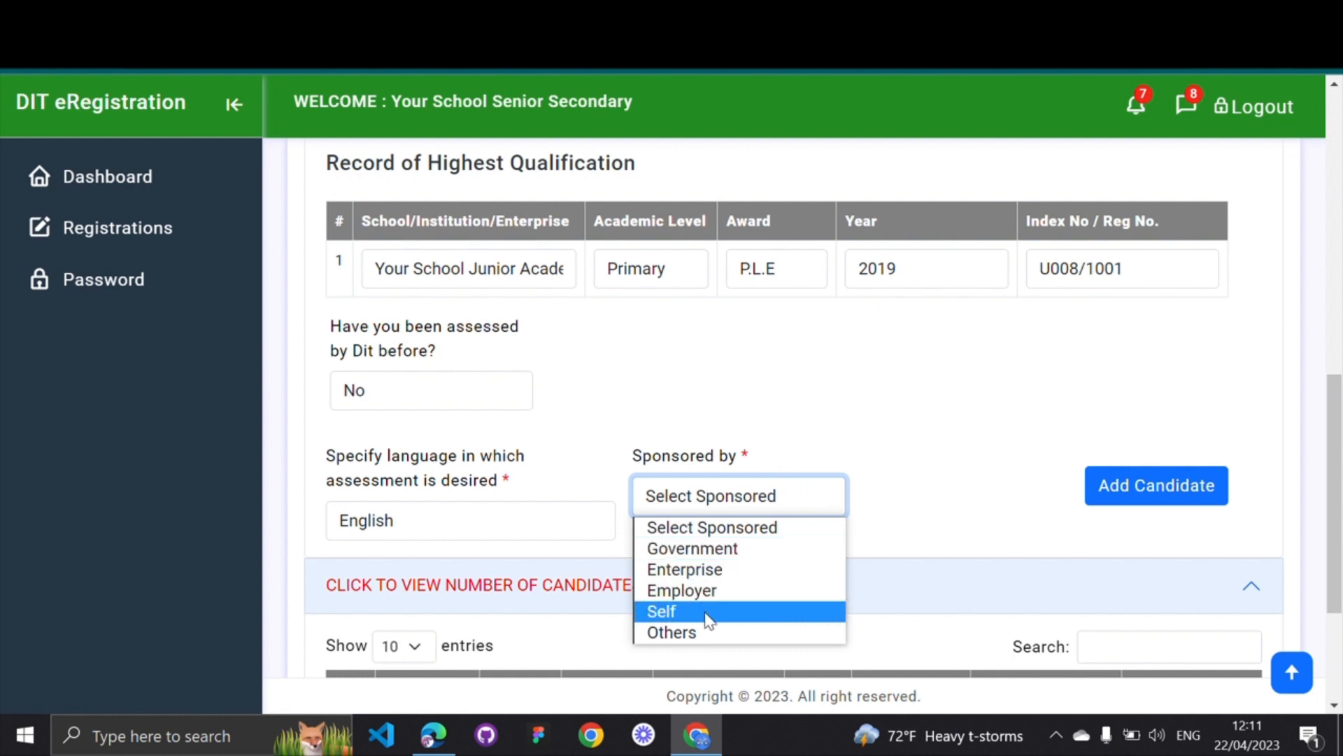
{"action": "left_click", "coordinate": [699, 557]}
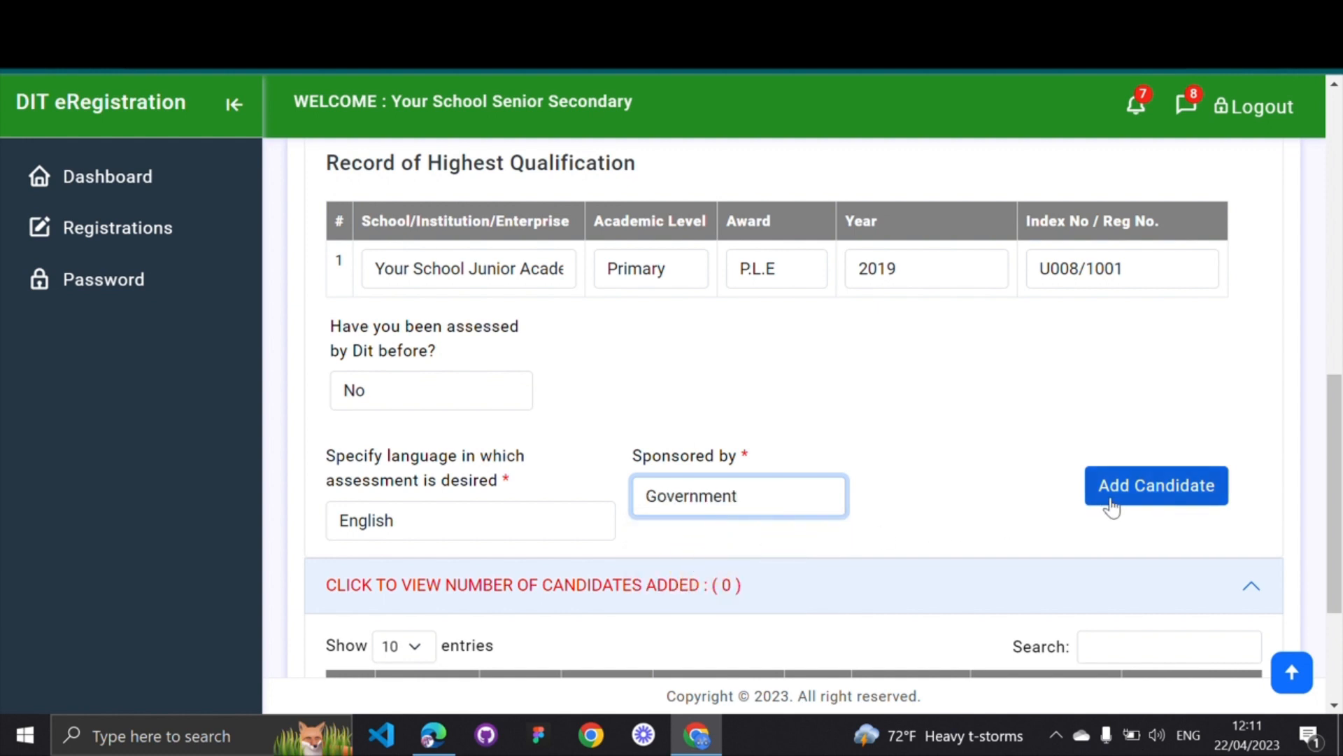
Zoom the page out and scroll through the completed candidate form
{"action": "scroll", "coordinate": [1007, 426], "scroll_direction": "up", "scroll_amount": 7}
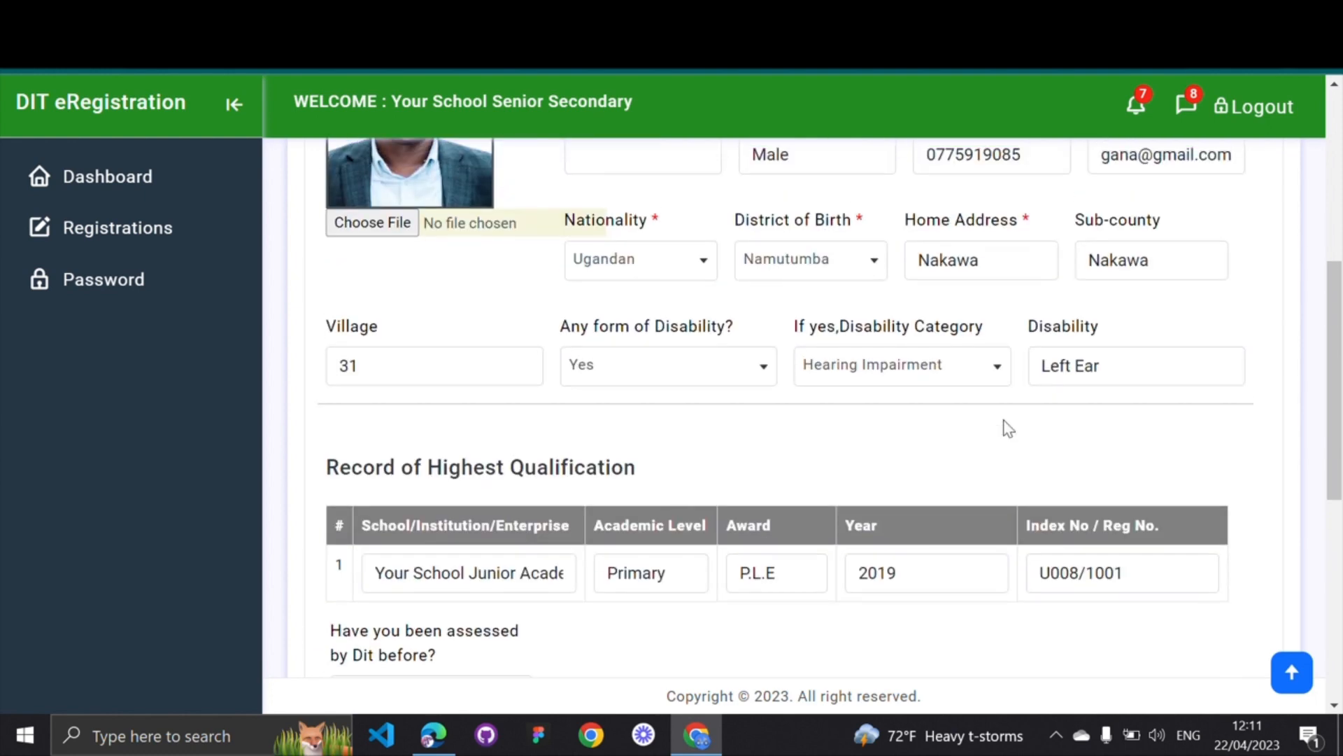
{"action": "scroll", "coordinate": [1007, 426], "scroll_direction": "up", "scroll_amount": 1}
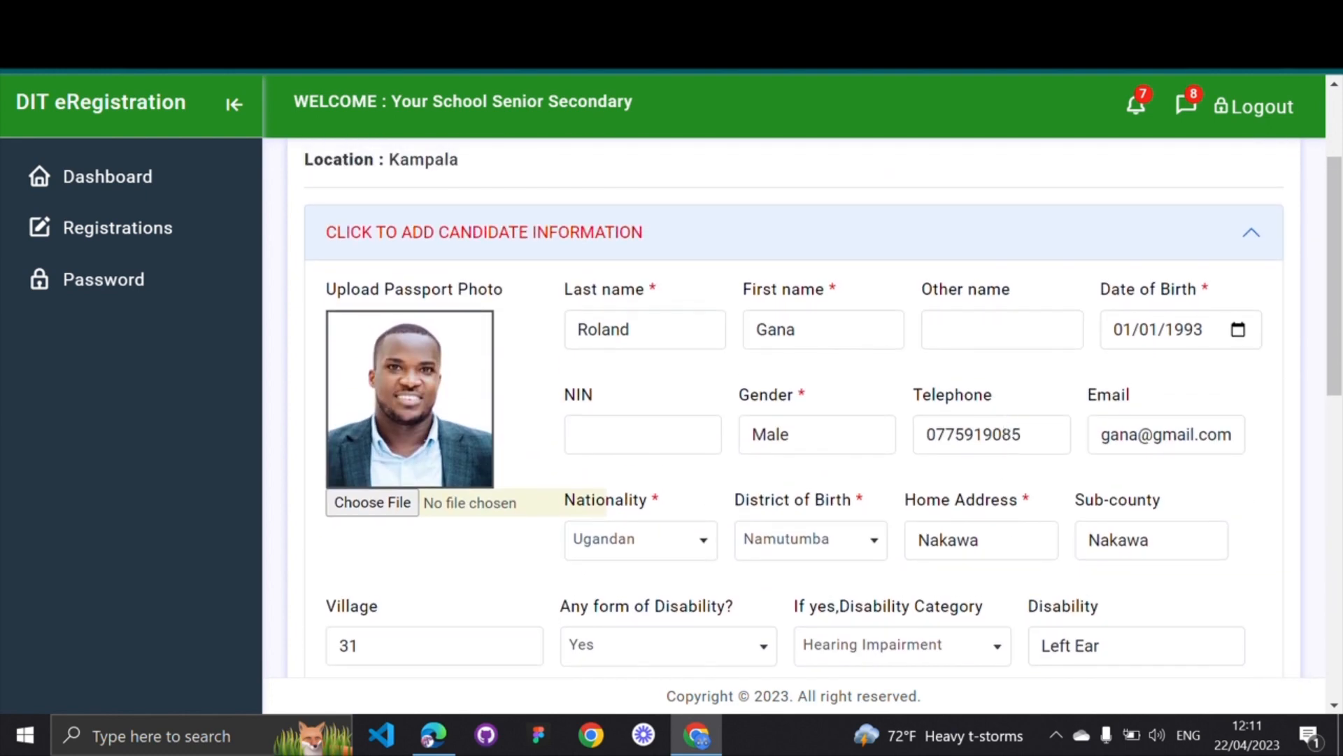
{"action": "scroll", "coordinate": [386, 252], "scroll_direction": "down", "scroll_amount": 1}
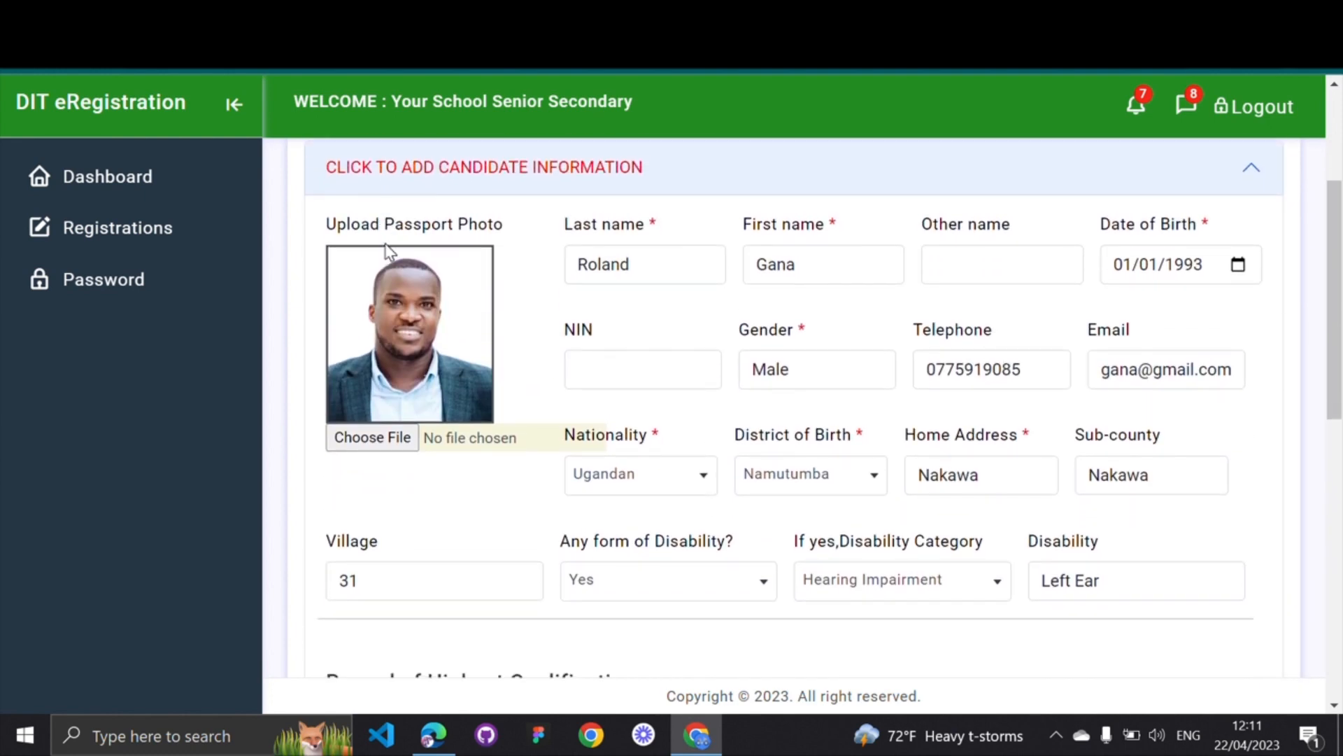
{"action": "scroll", "coordinate": [592, 348], "scroll_direction": "down", "scroll_amount": 1}
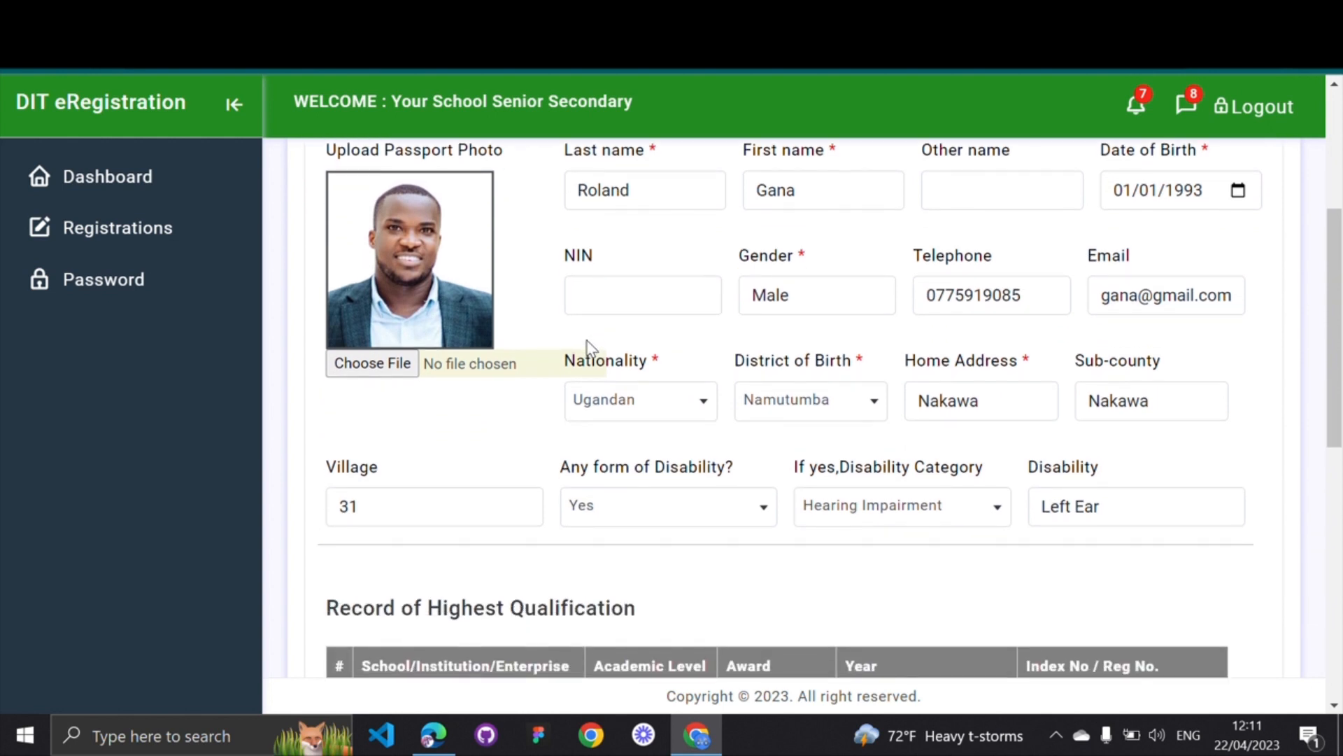
{"action": "scroll", "coordinate": [591, 348], "scroll_direction": "down", "scroll_amount": 4}
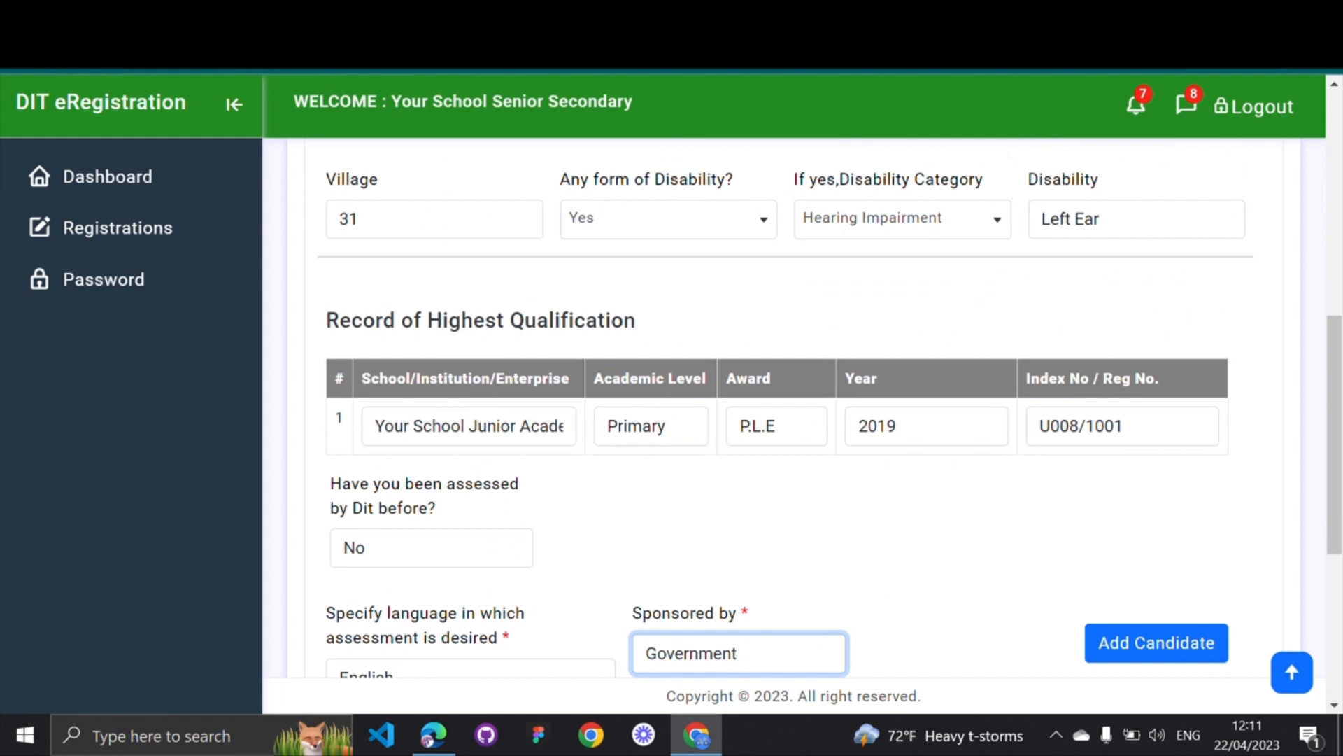
{"action": "scroll", "coordinate": [755, 494], "scroll_direction": "down", "scroll_amount": 2}
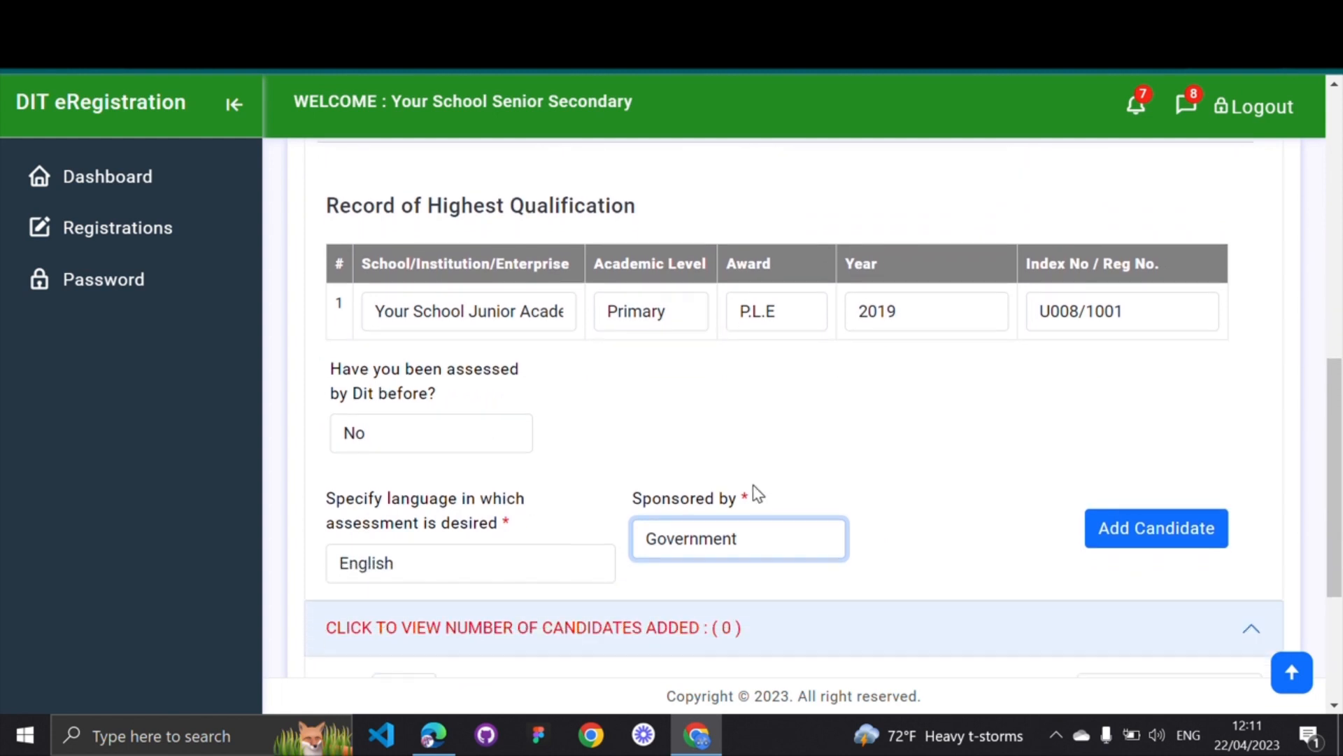
{"action": "scroll", "coordinate": [755, 489], "scroll_direction": "up", "scroll_amount": 1}
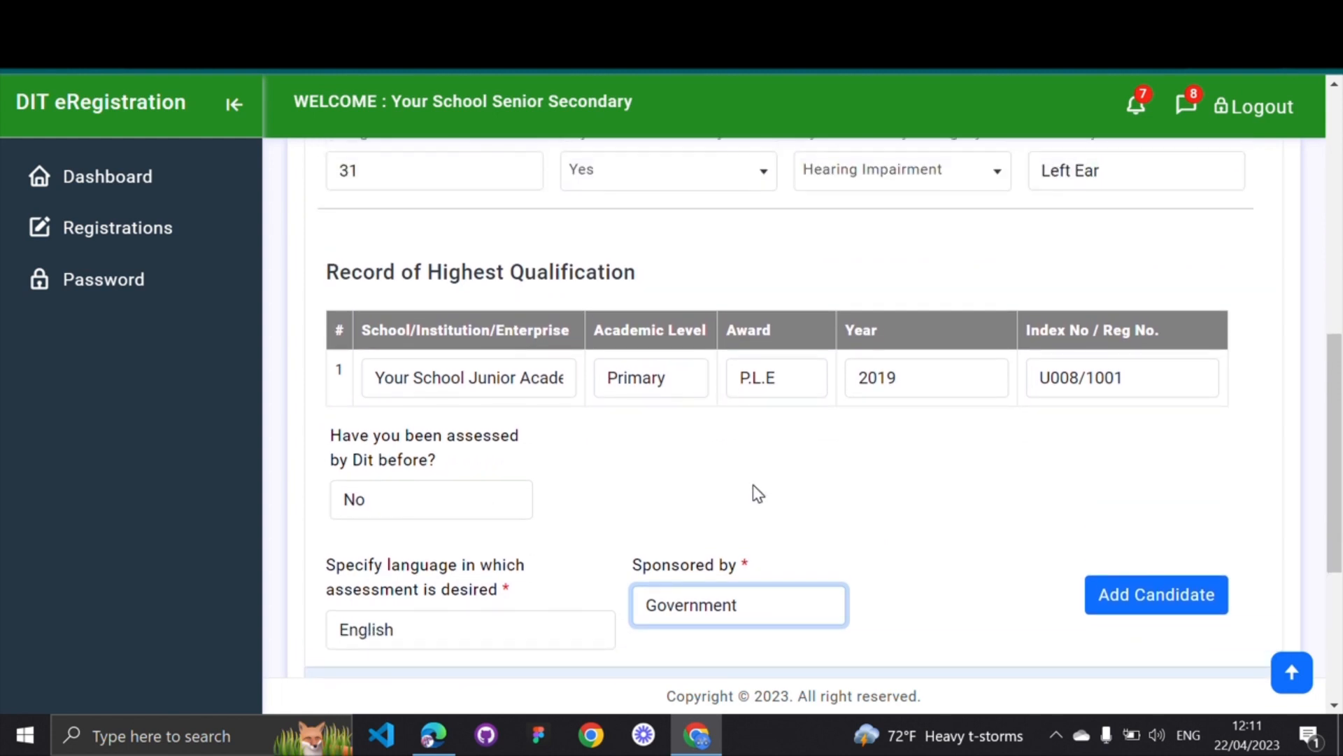
{"action": "key", "text": "ctrl+minus"}
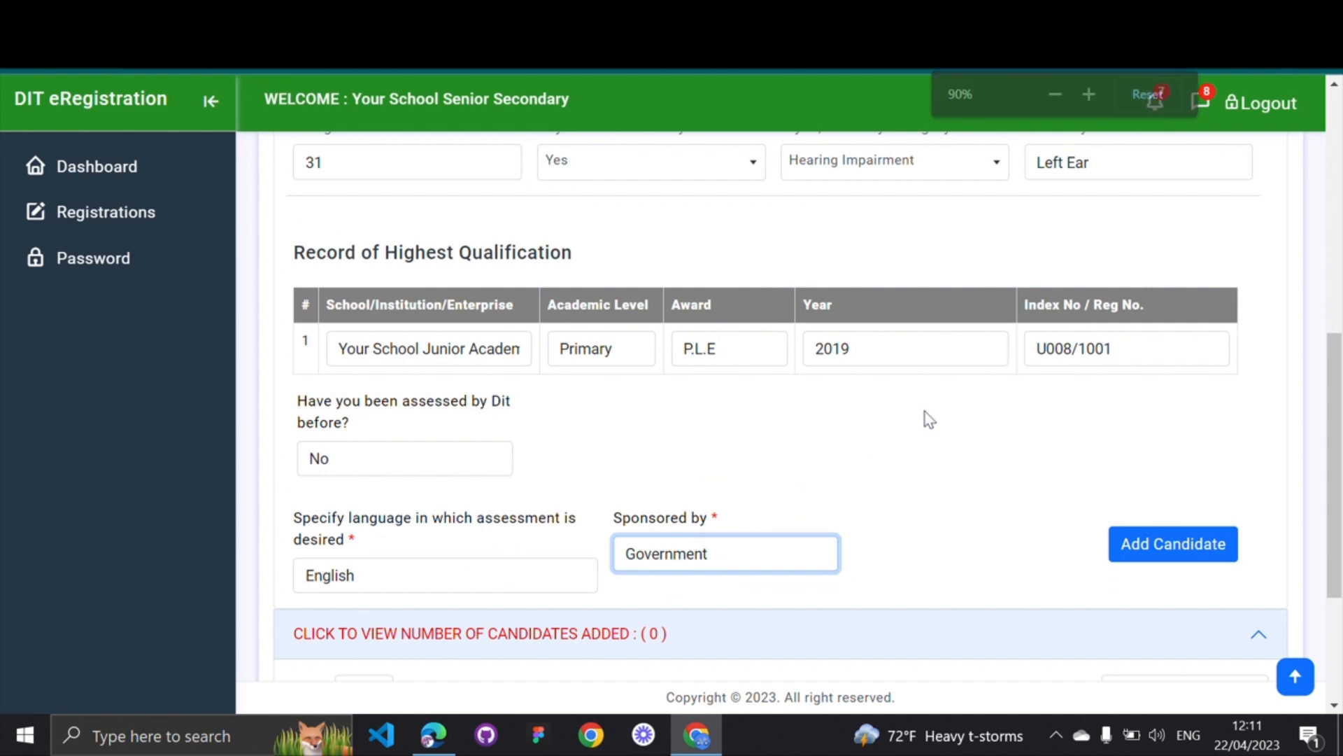
{"action": "scroll", "coordinate": [920, 426], "scroll_direction": "up", "scroll_amount": 1}
{"action": "scroll", "coordinate": [920, 428], "scroll_direction": "down", "scroll_amount": 2}
{"action": "left_click", "coordinate": [964, 429]}
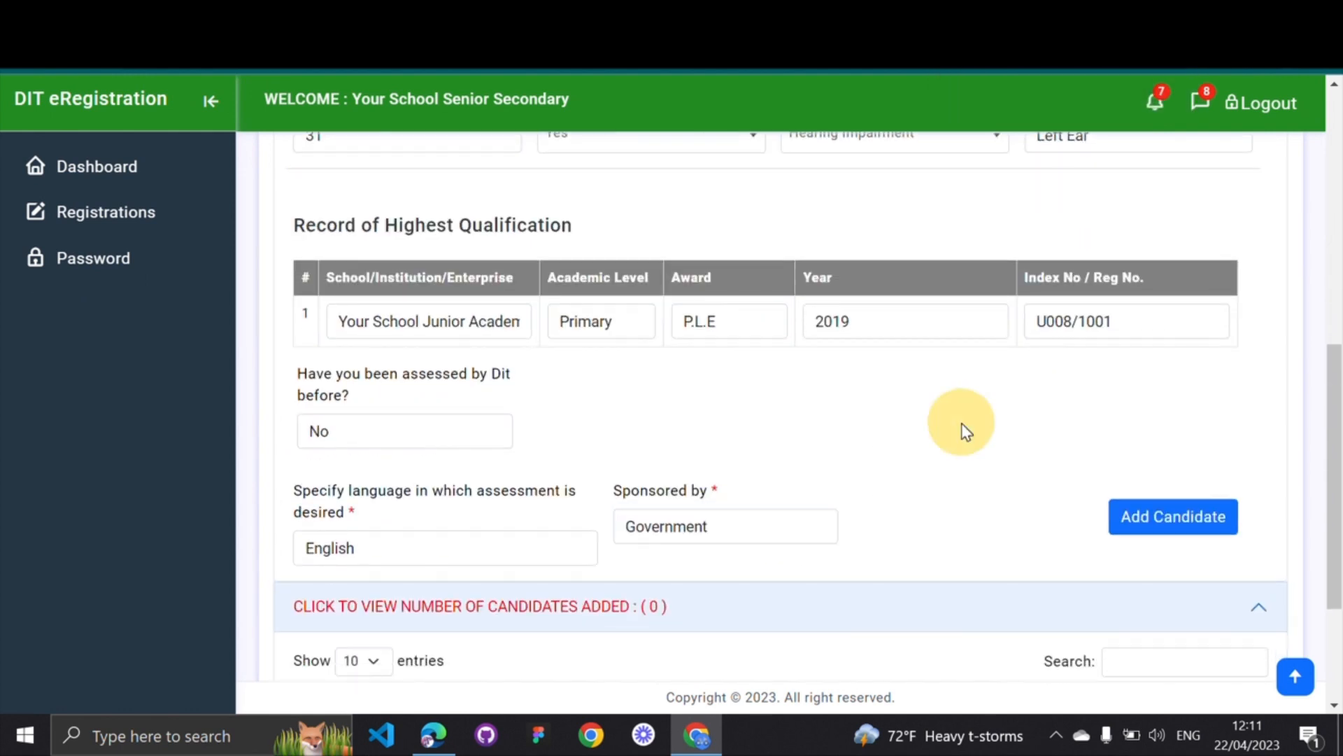
{"action": "scroll", "coordinate": [964, 428], "scroll_direction": "up", "scroll_amount": 4}
{"action": "scroll", "coordinate": [964, 428], "scroll_direction": "down", "scroll_amount": 4}
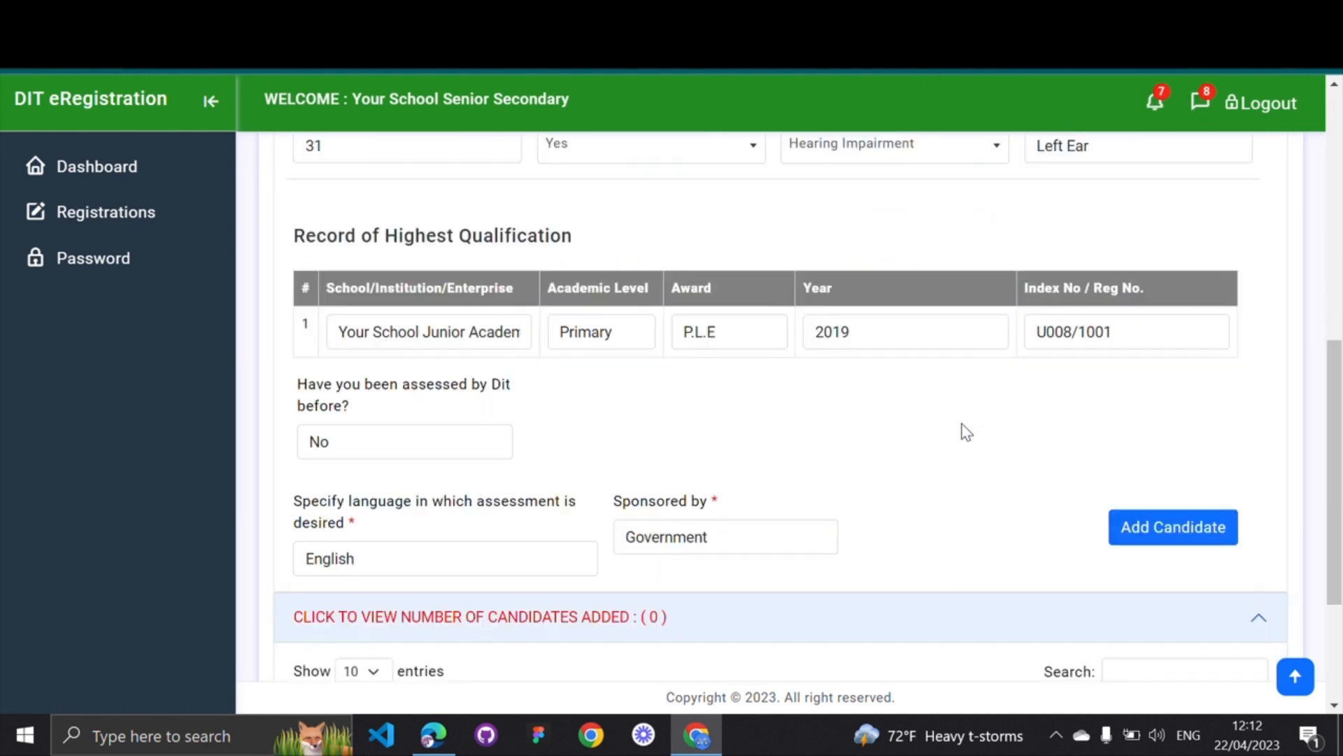
{"action": "scroll", "coordinate": [966, 431], "scroll_direction": "down", "scroll_amount": 1}
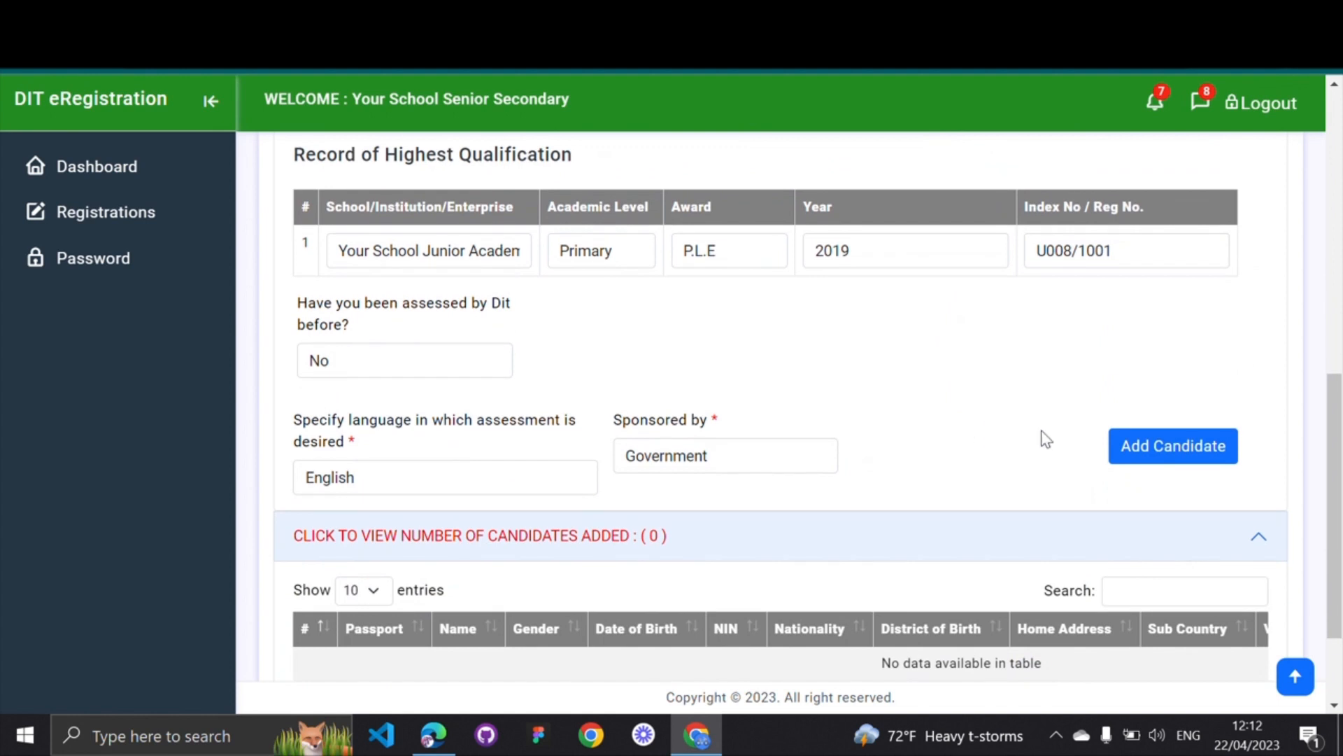
{"action": "left_click", "coordinate": [1169, 460]}
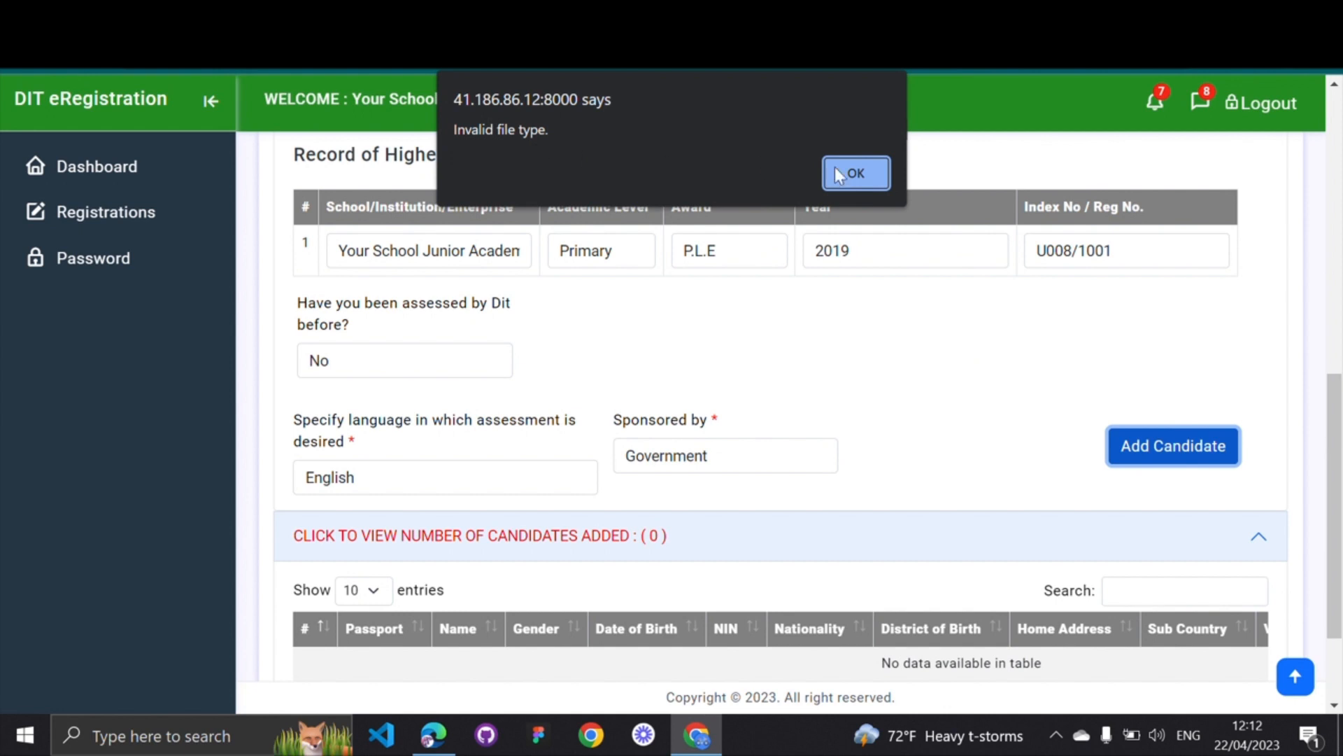
{"action": "left_click", "coordinate": [853, 173]}
{"action": "scroll", "coordinate": [829, 333], "scroll_direction": "up", "scroll_amount": 3}
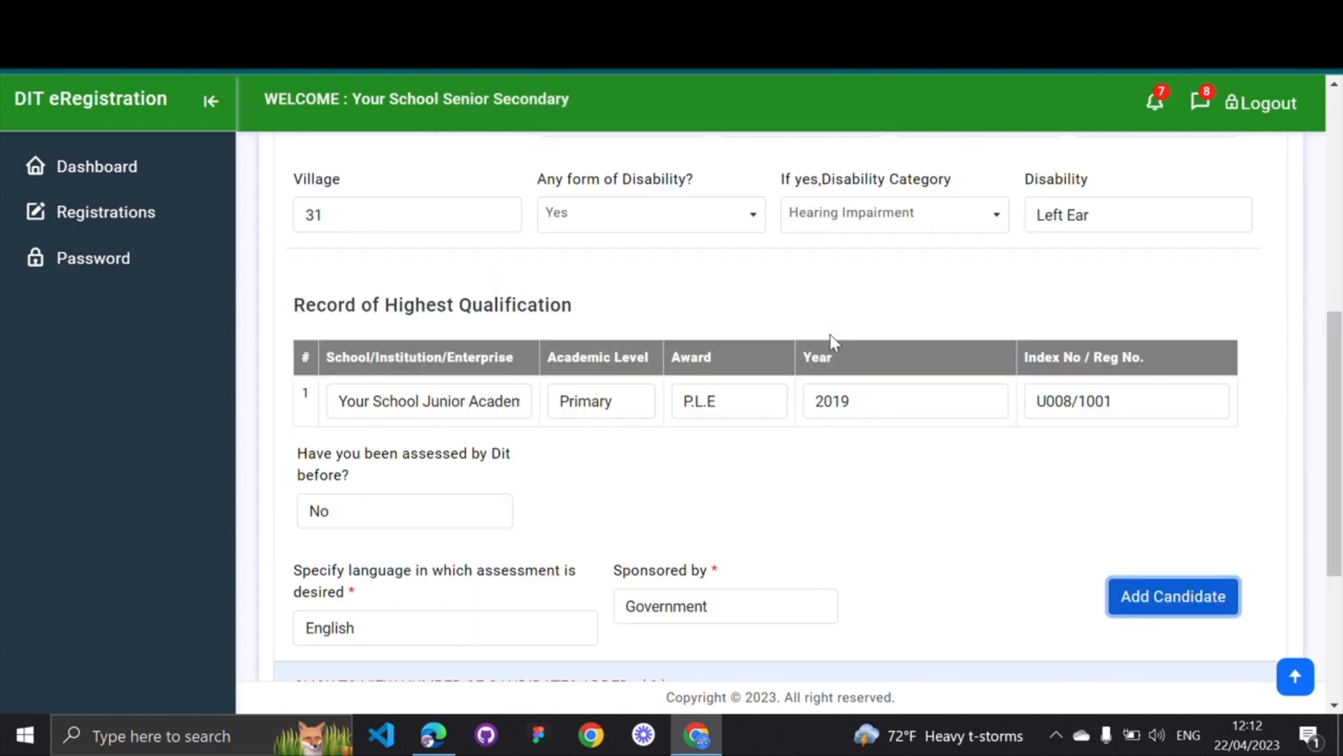
{"action": "scroll", "coordinate": [834, 342], "scroll_direction": "up", "scroll_amount": 6}
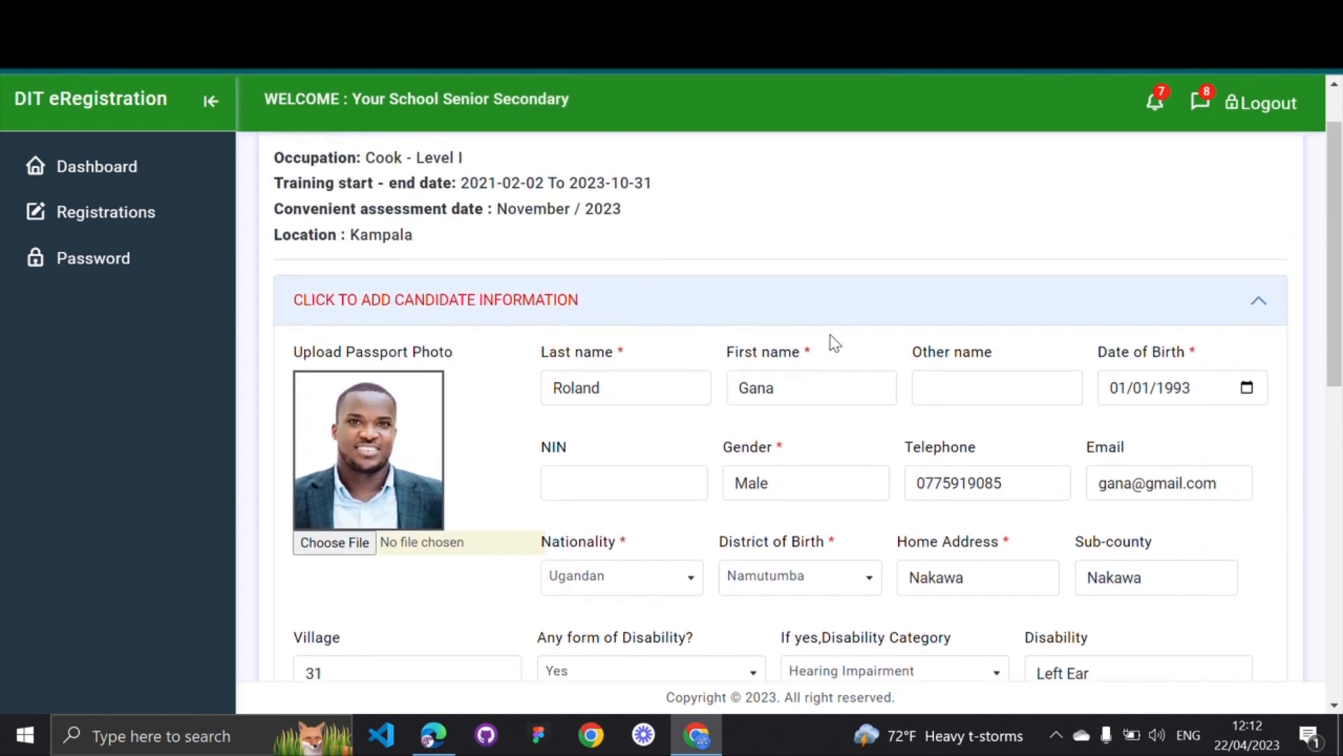
{"action": "scroll", "coordinate": [834, 343], "scroll_direction": "up", "scroll_amount": 1}
{"action": "scroll", "coordinate": [833, 343], "scroll_direction": "down", "scroll_amount": 6}
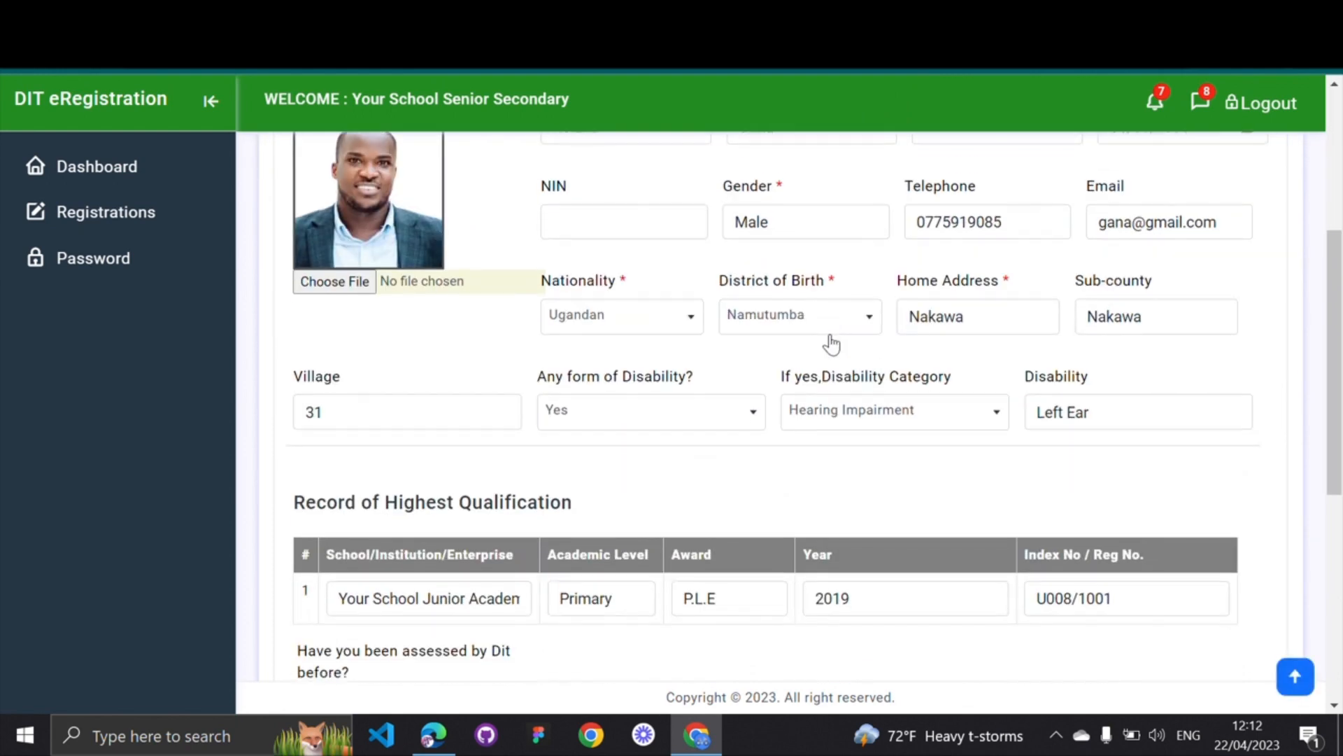
{"action": "scroll", "coordinate": [832, 343], "scroll_direction": "down", "scroll_amount": 3}
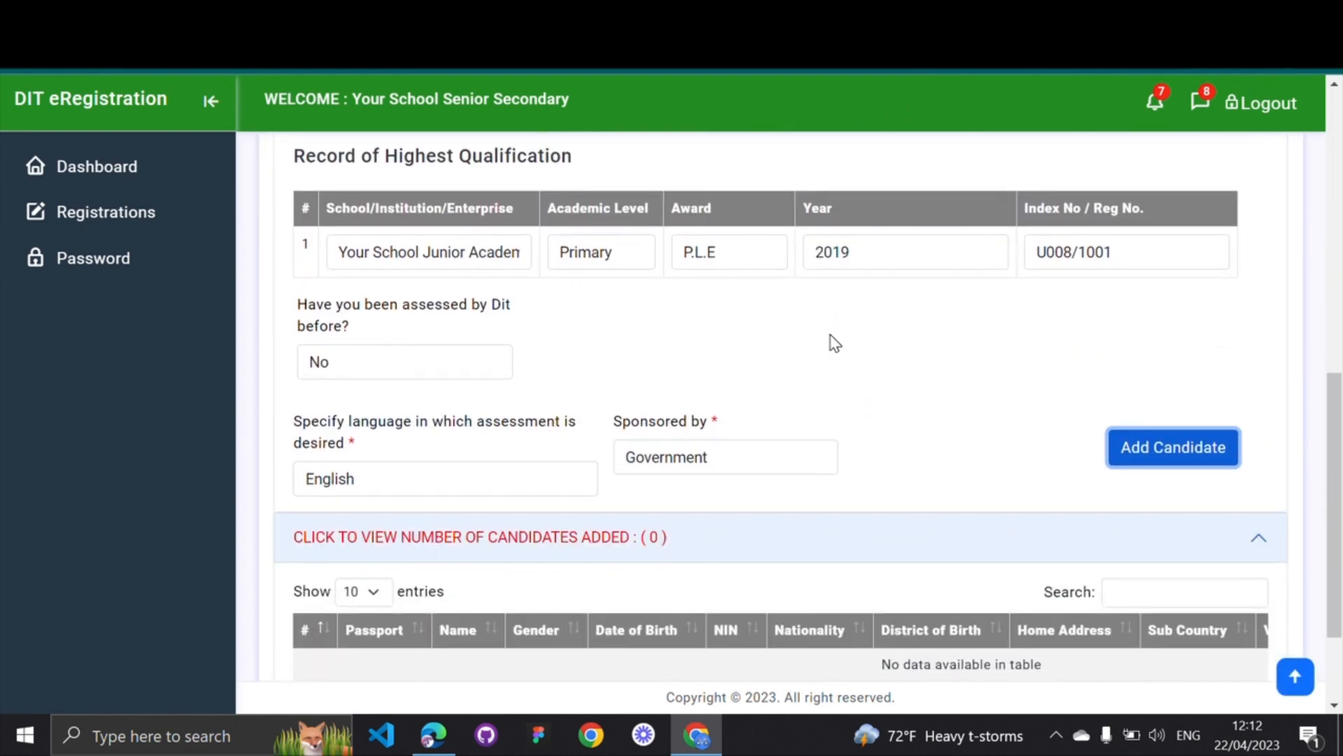
{"action": "scroll", "coordinate": [832, 340], "scroll_direction": "down", "scroll_amount": 2}
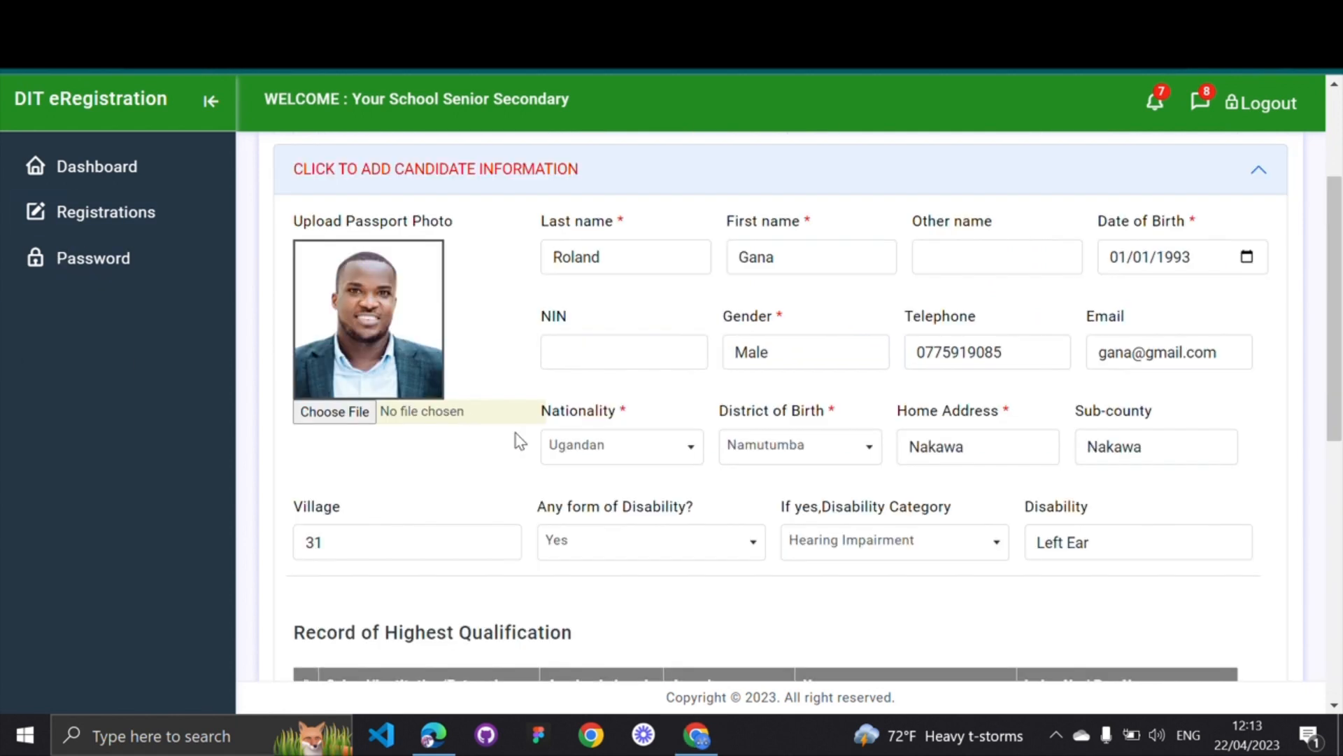
{"action": "scroll", "coordinate": [520, 440], "scroll_direction": "down", "scroll_amount": 6}
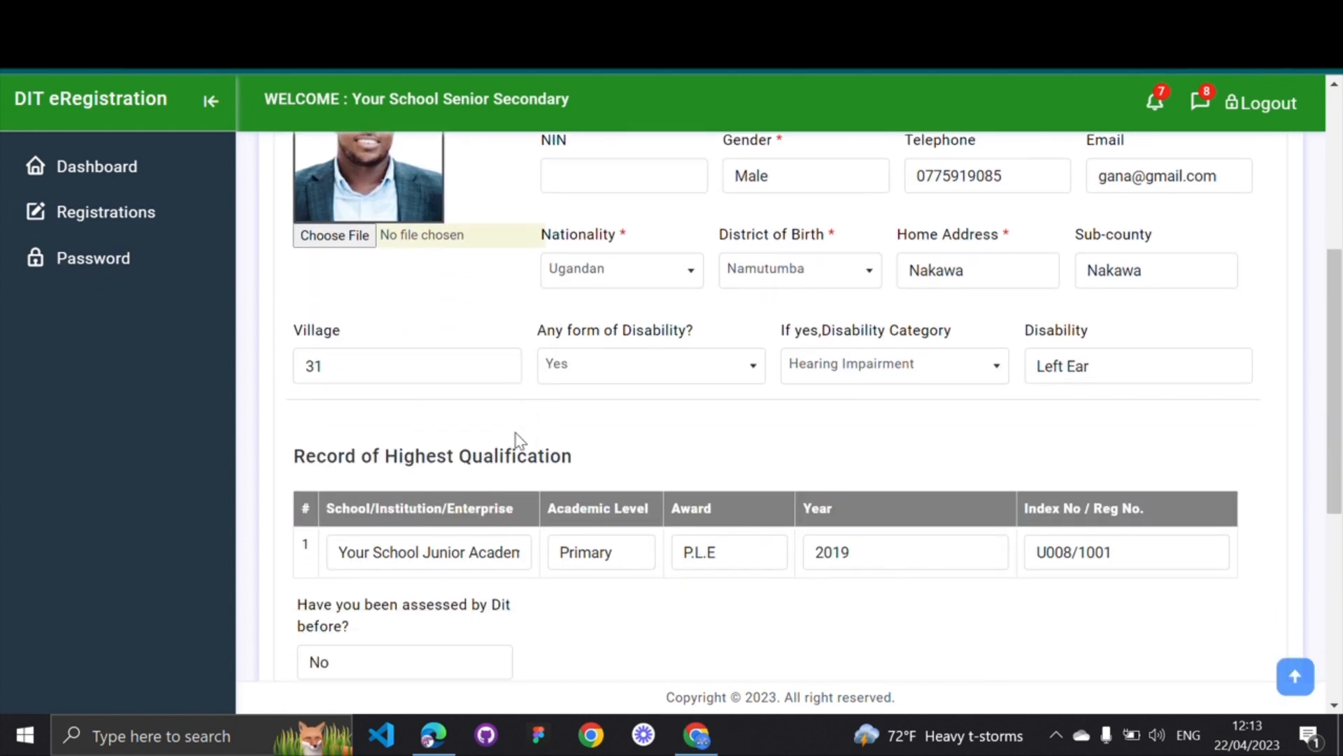
{"action": "scroll", "coordinate": [521, 441], "scroll_direction": "up", "scroll_amount": 1}
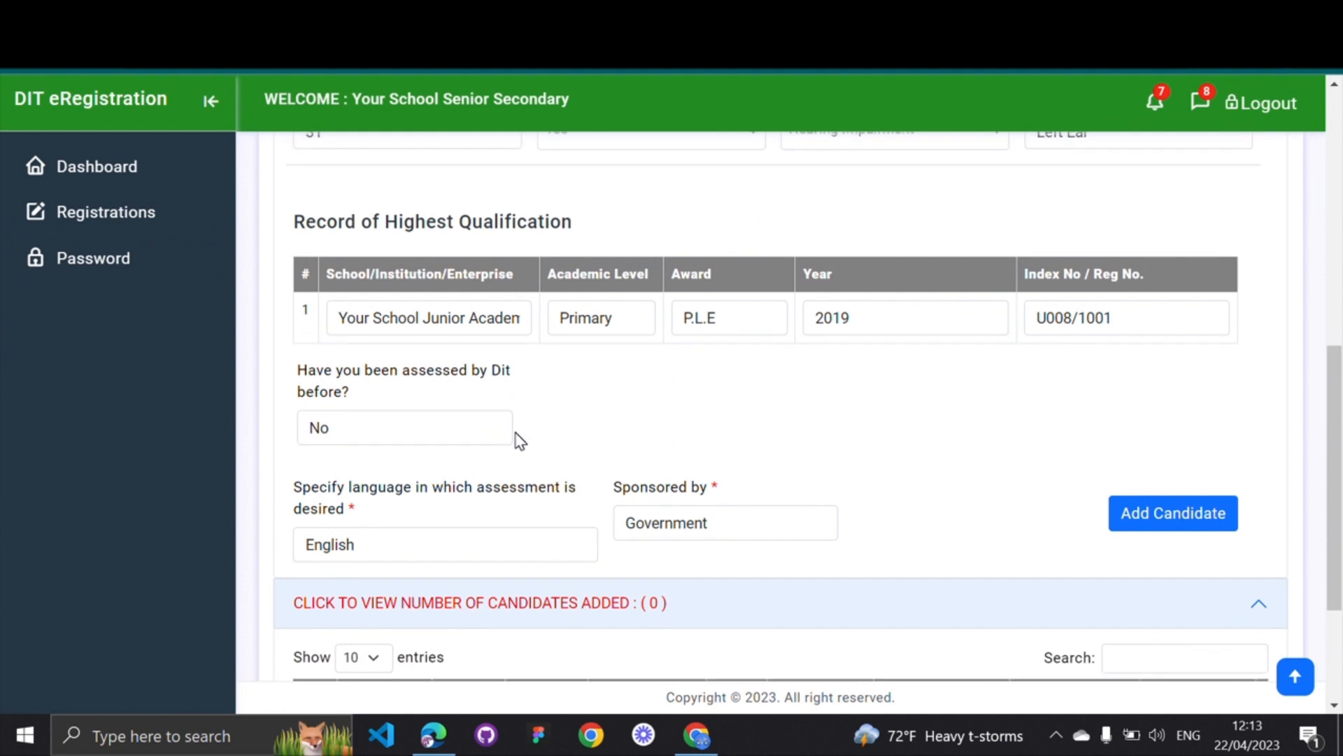
{"action": "scroll", "coordinate": [521, 441], "scroll_direction": "up", "scroll_amount": 1}
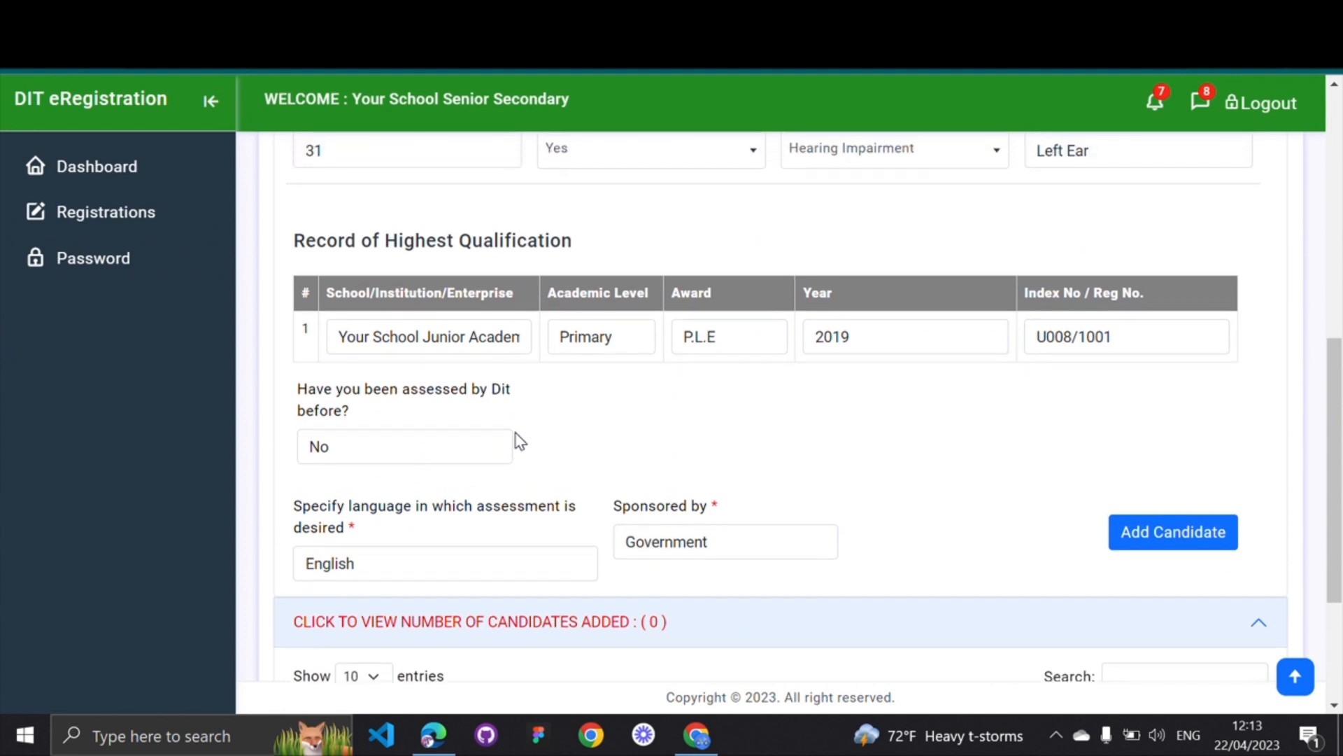
{"action": "scroll", "coordinate": [521, 440], "scroll_direction": "up", "scroll_amount": 2}
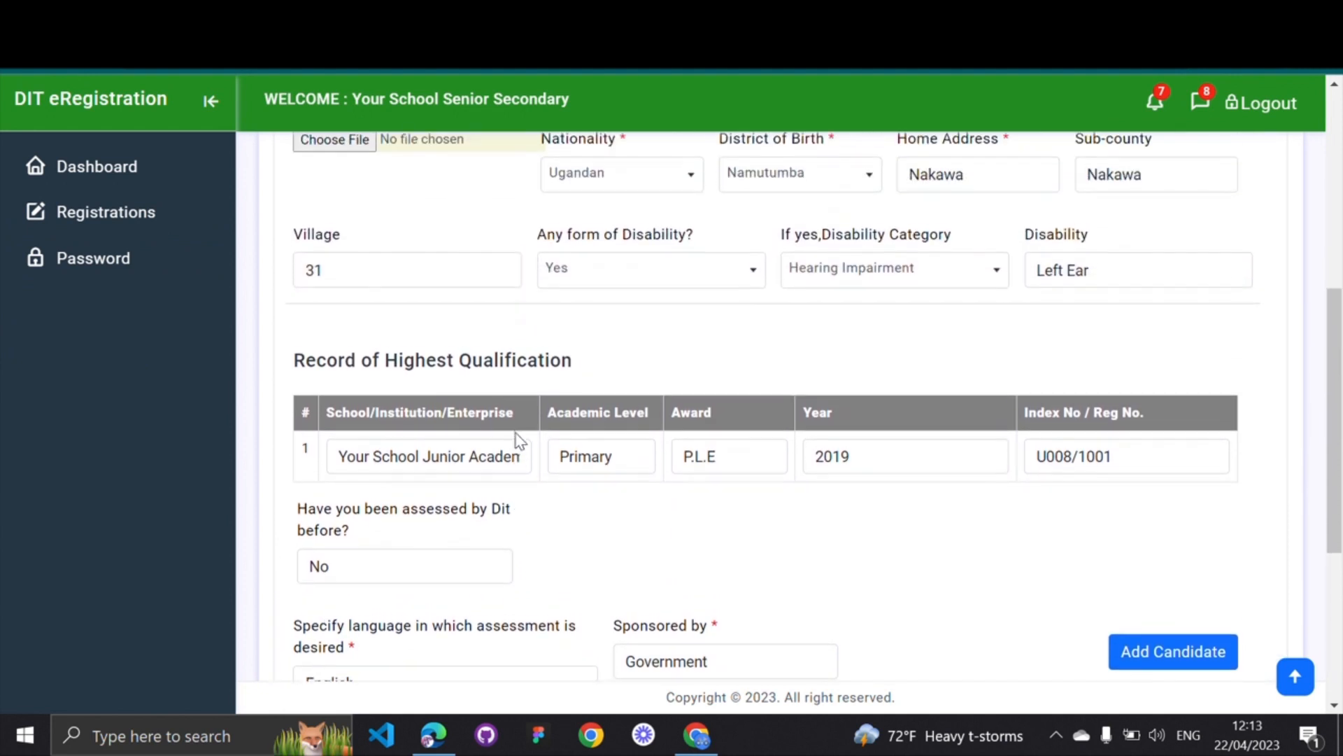
{"action": "scroll", "coordinate": [518, 440], "scroll_direction": "up", "scroll_amount": 4}
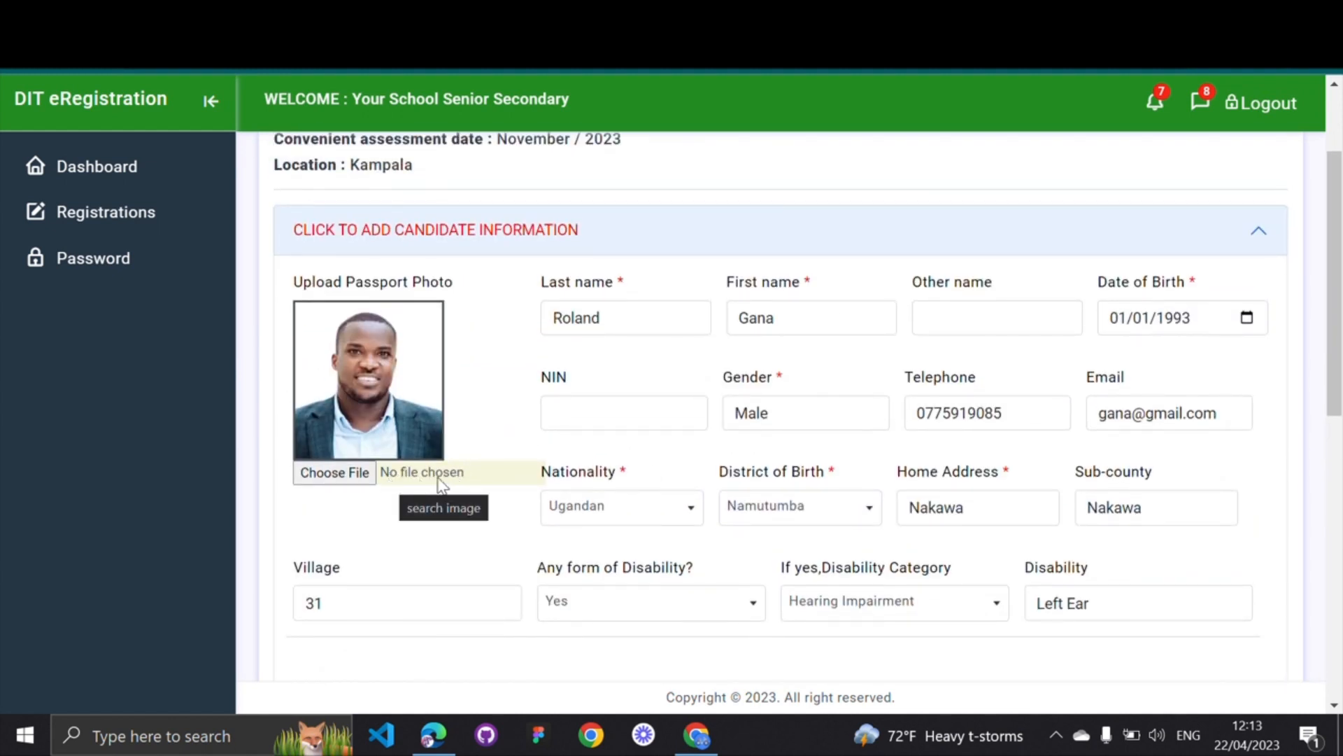
Re-attach the candidate's photo file as the passport photo
{"action": "left_click", "coordinate": [355, 477]}
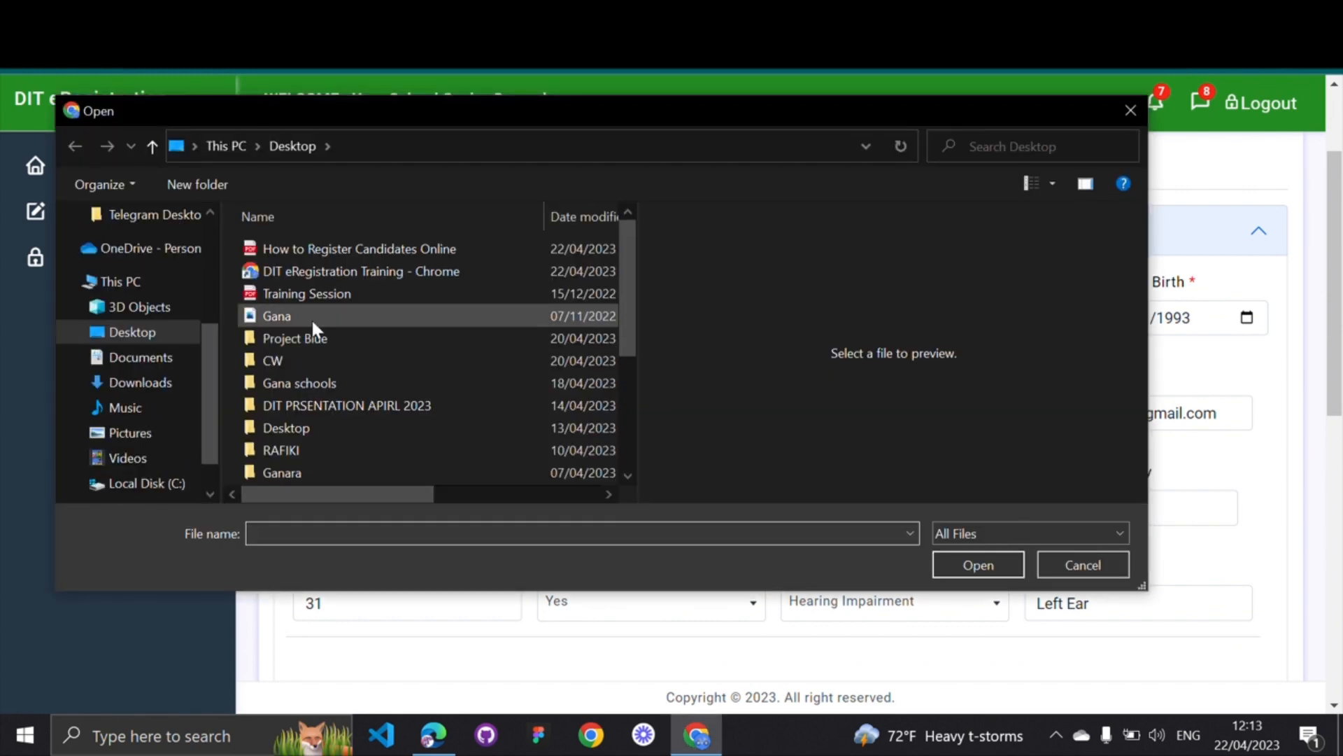
{"action": "double_click", "coordinate": [312, 316]}
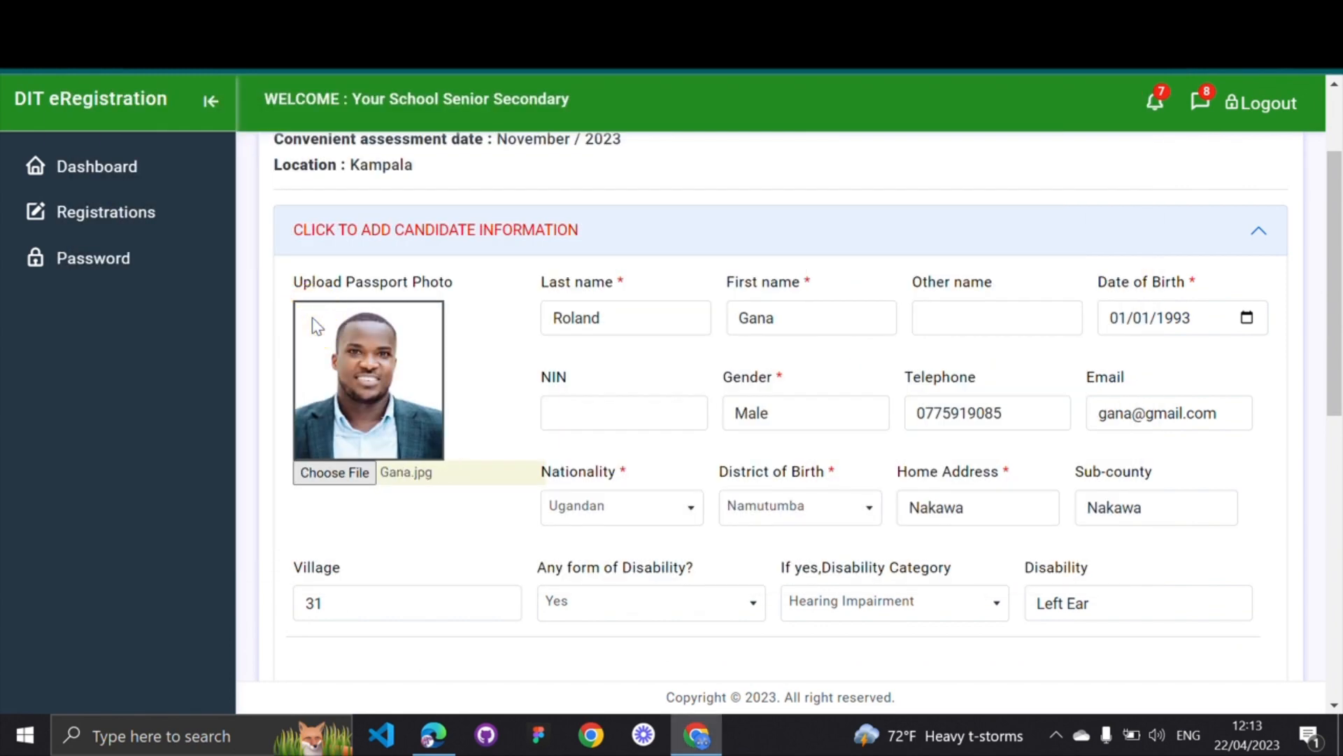
{"action": "scroll", "coordinate": [465, 558], "scroll_direction": "down", "scroll_amount": 7}
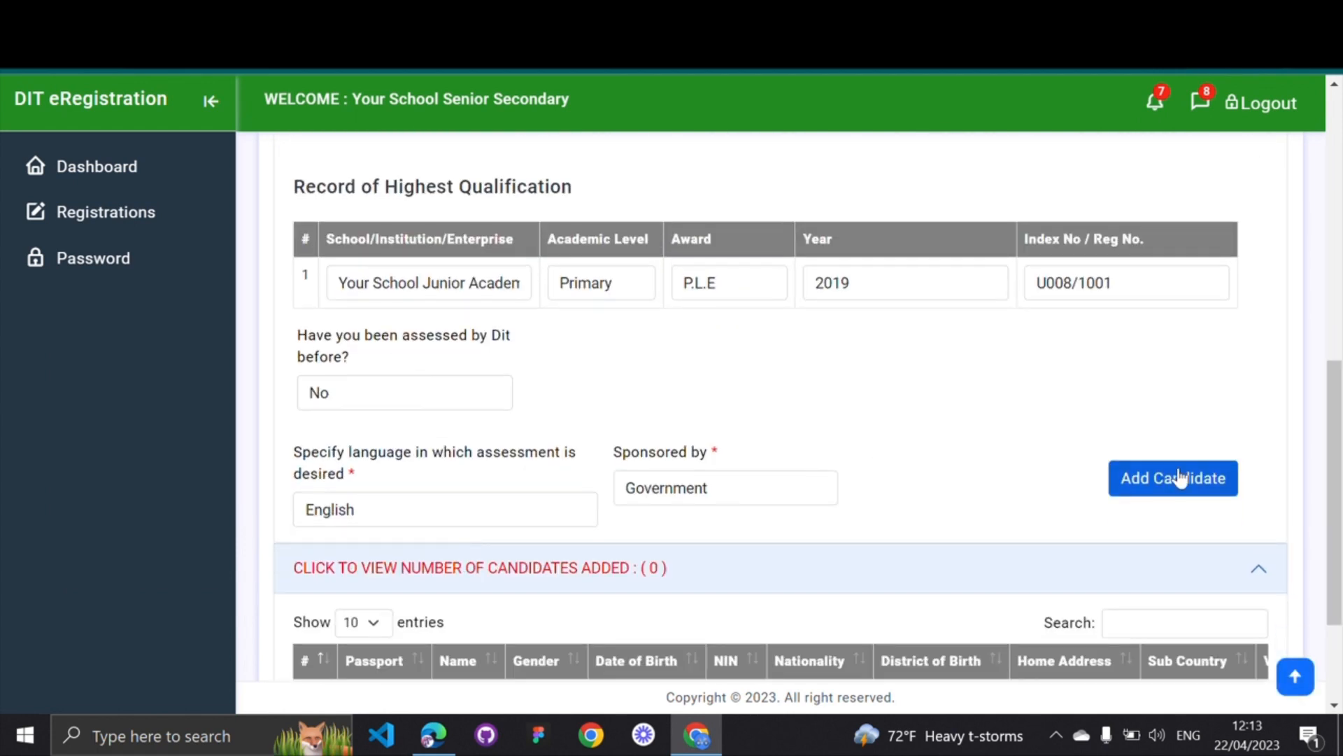
Submit the candidate and dismiss the 'Candidate Added Successfully' alert
{"action": "left_click", "coordinate": [1177, 483]}
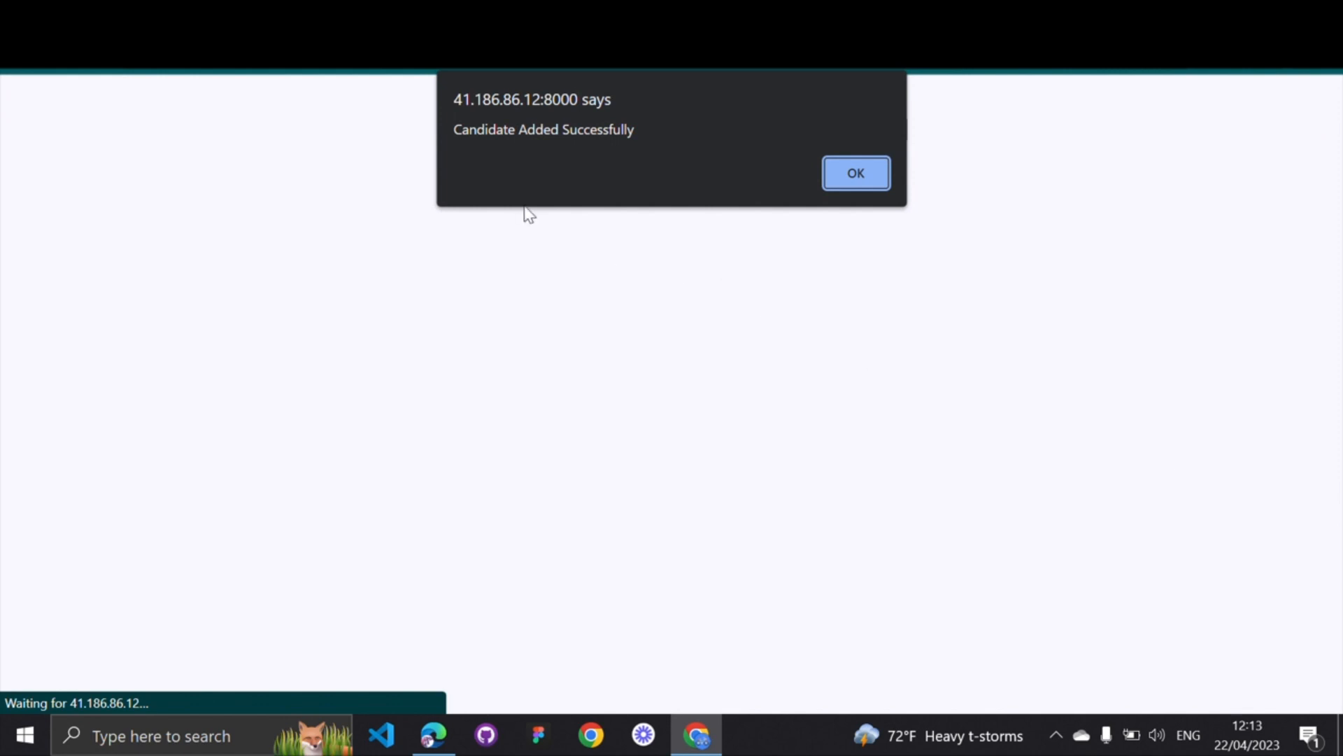
{"action": "left_click_drag", "start_coordinate": [455, 126], "coordinate": [660, 136]}
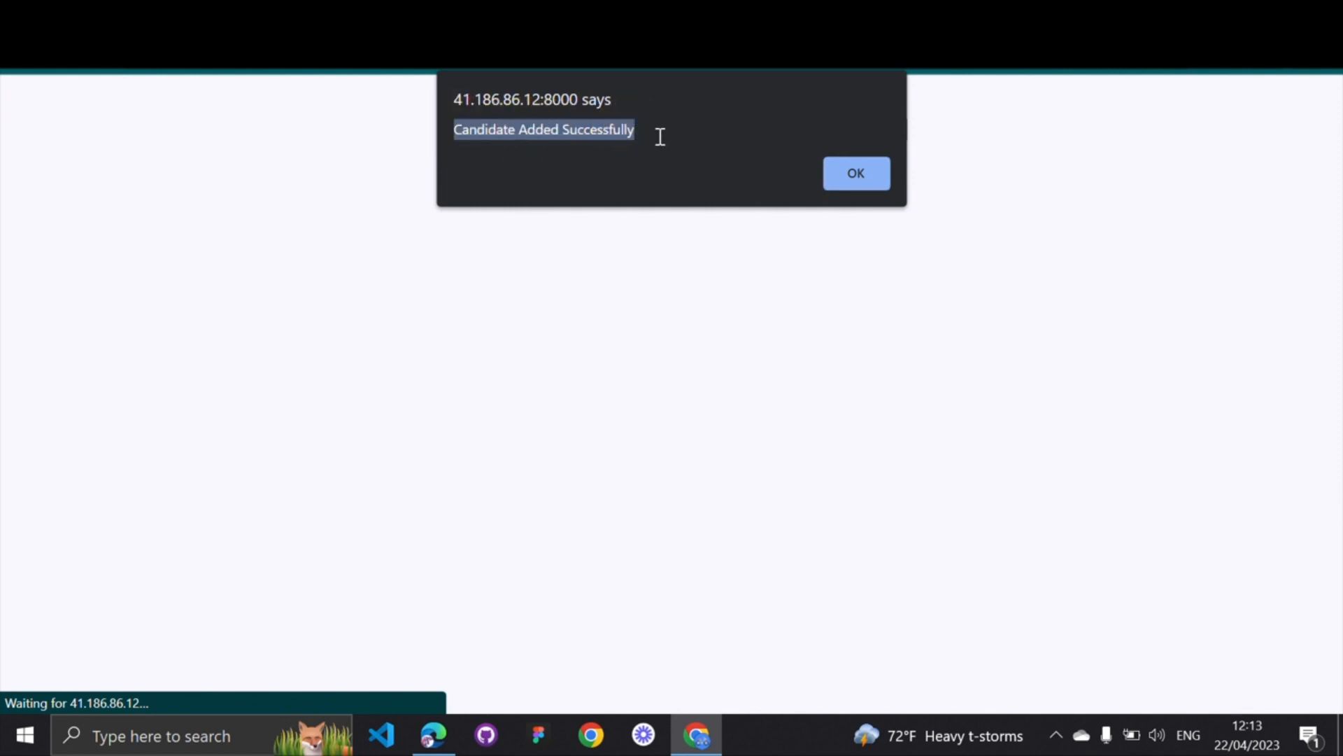
{"action": "left_click", "coordinate": [858, 174]}
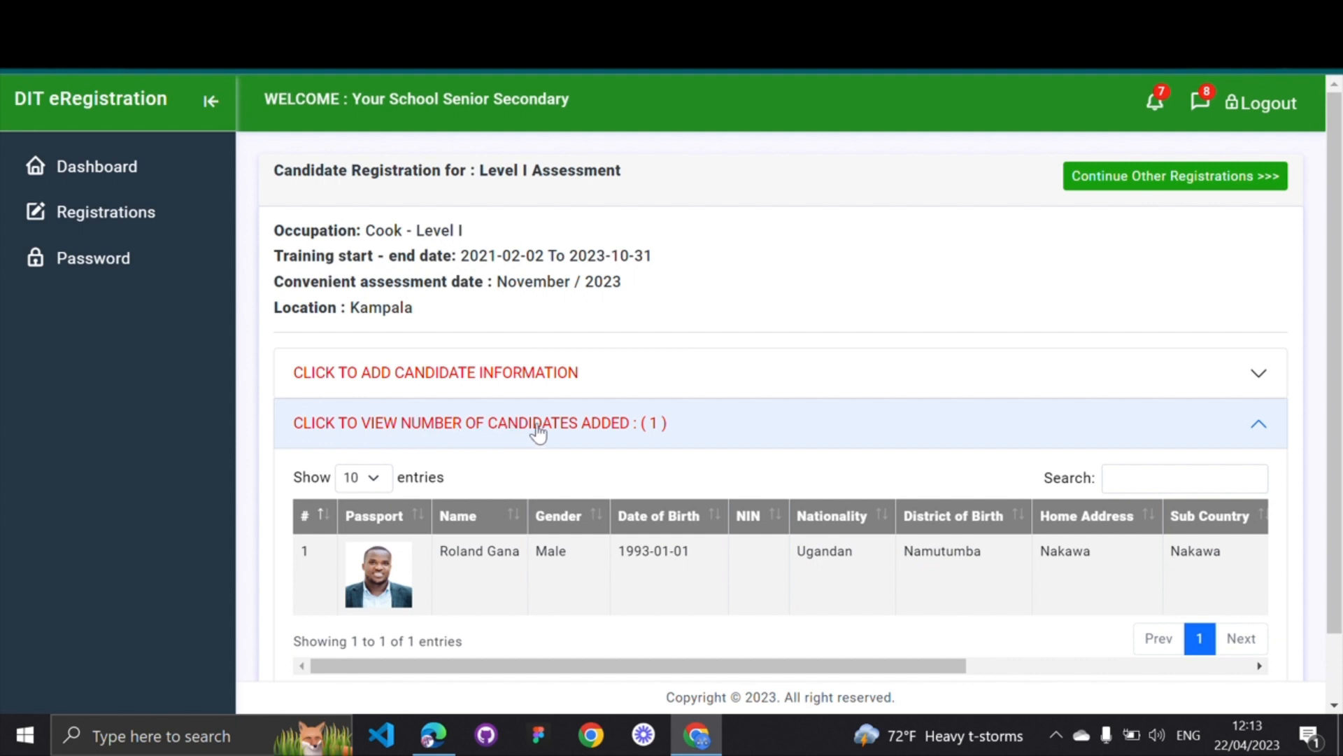
Open View for the new candidate and scroll through its Candidate Details page
{"action": "scroll", "coordinate": [595, 434], "scroll_direction": "down", "scroll_amount": 2}
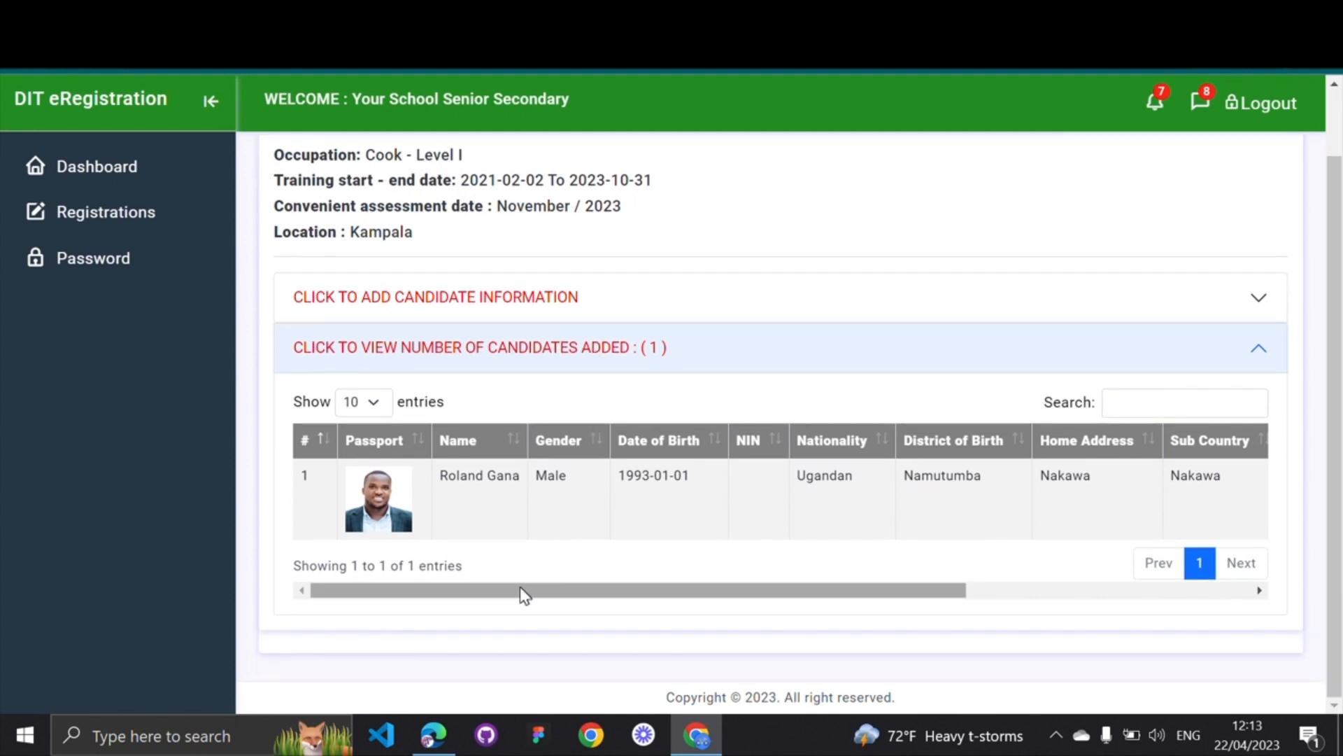
{"action": "left_click_drag", "start_coordinate": [519, 587], "coordinate": [963, 572]}
{"action": "left_click", "coordinate": [1228, 496]}
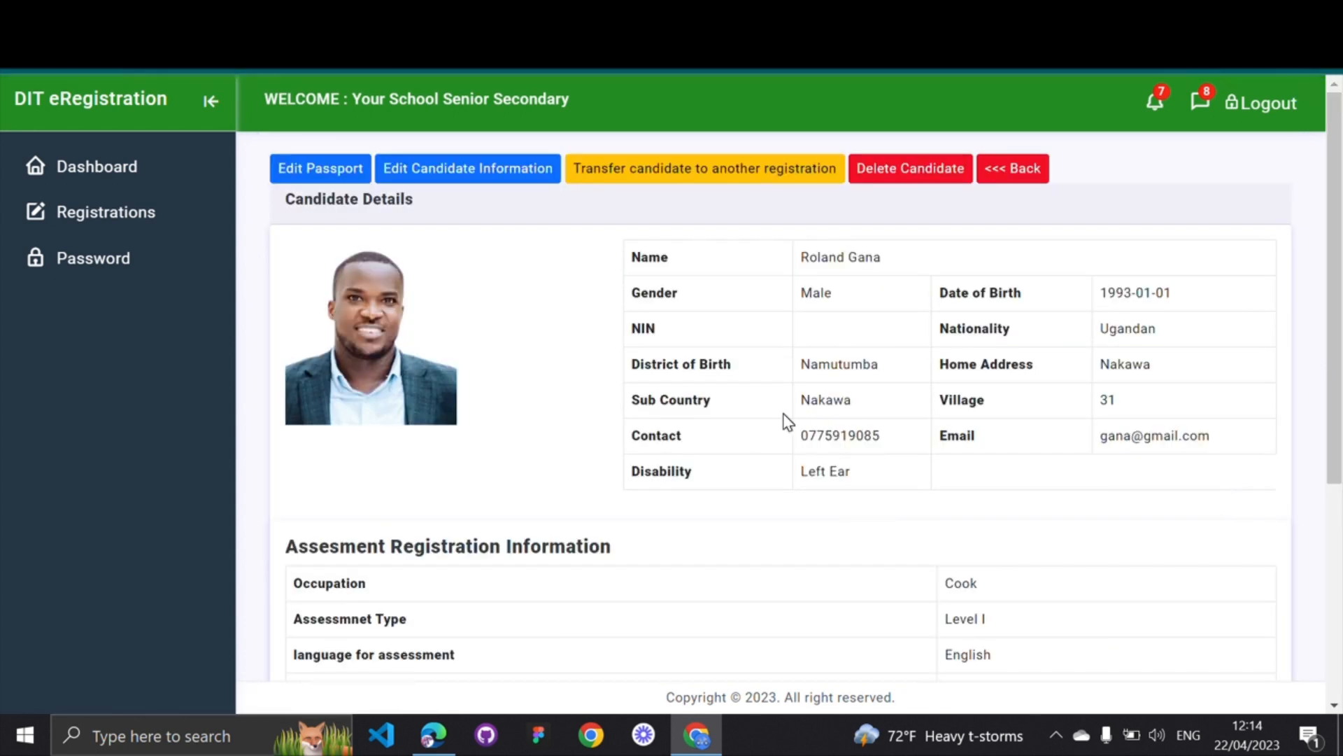
{"action": "scroll", "coordinate": [789, 422], "scroll_direction": "down", "scroll_amount": 1}
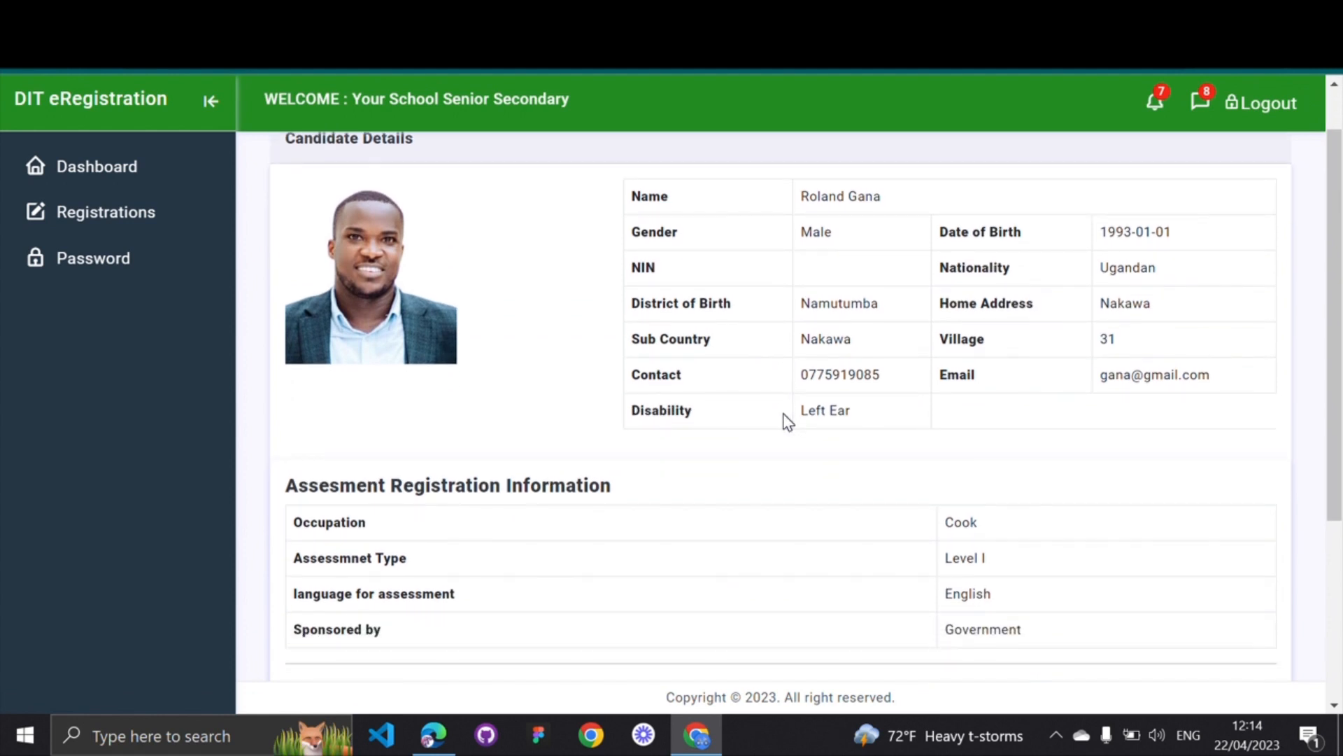
{"action": "scroll", "coordinate": [789, 422], "scroll_direction": "down", "scroll_amount": 2}
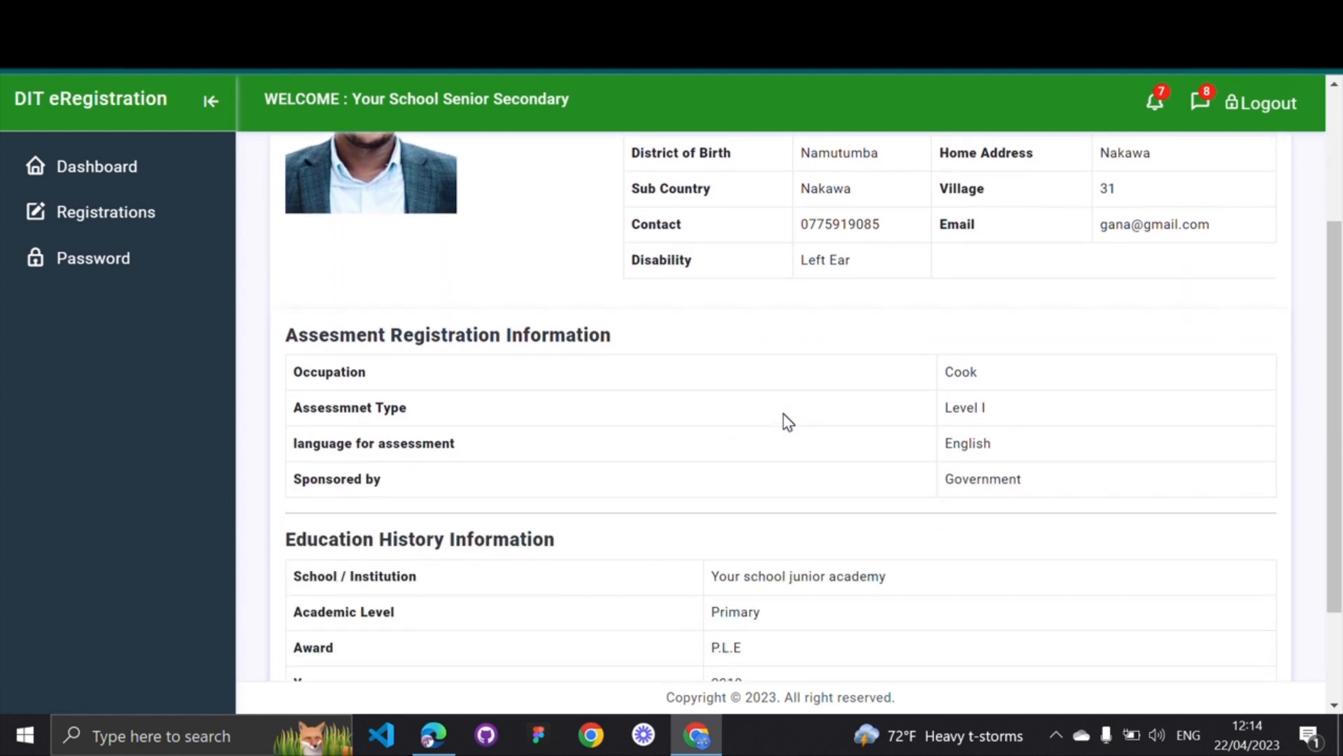
{"action": "scroll", "coordinate": [789, 422], "scroll_direction": "down", "scroll_amount": 2}
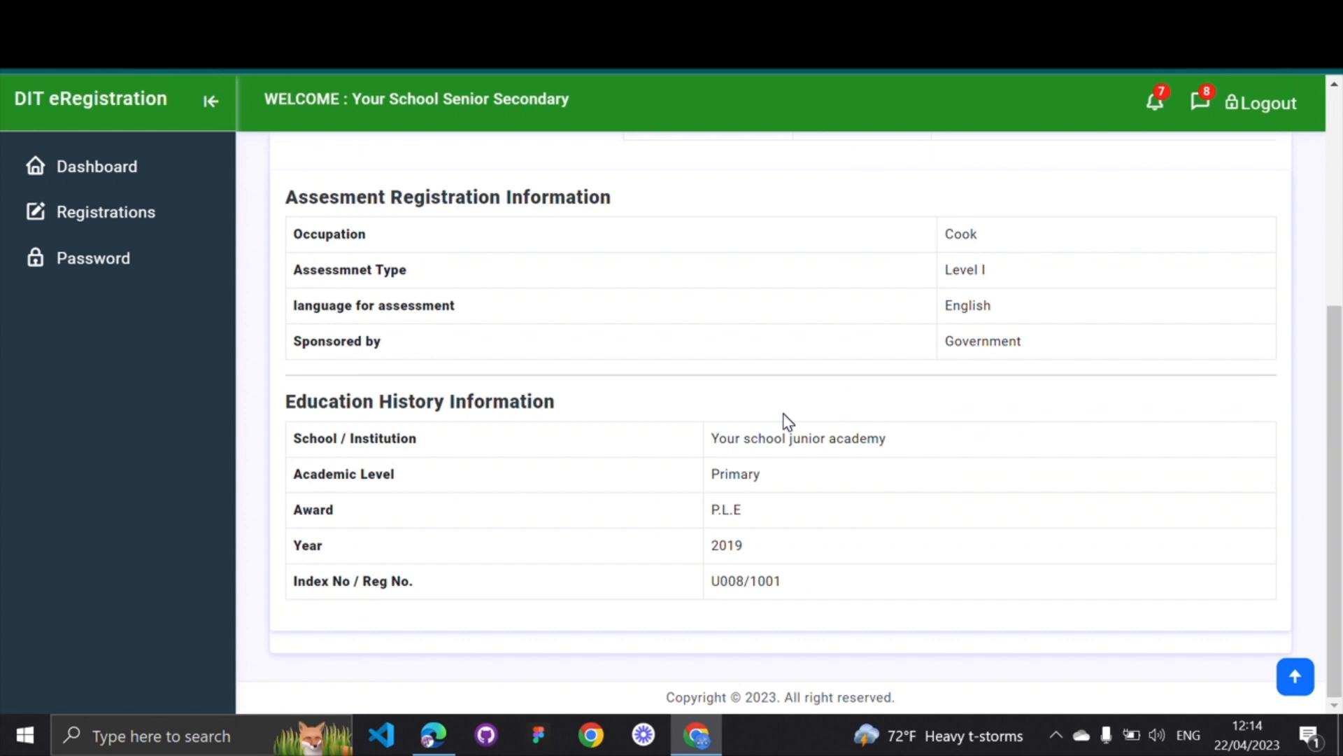
{"action": "scroll", "coordinate": [788, 422], "scroll_direction": "up", "scroll_amount": 5}
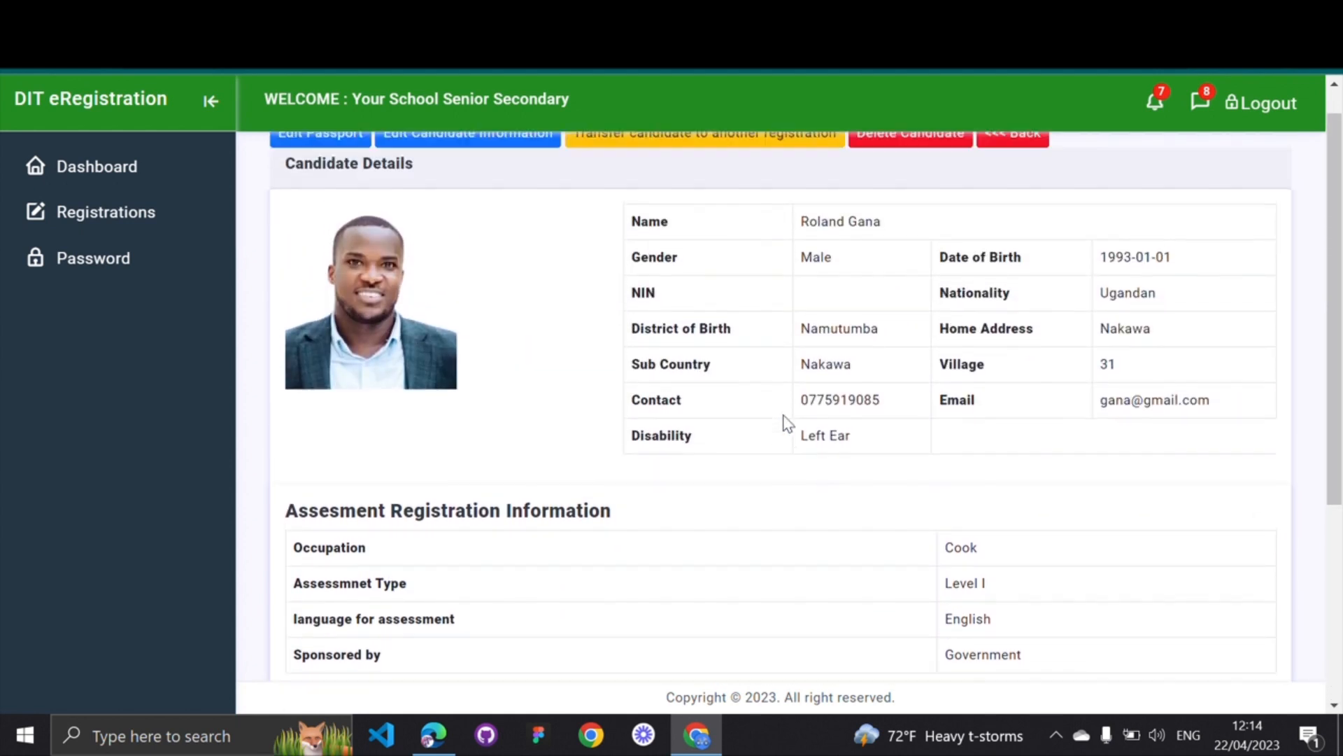
{"action": "scroll", "coordinate": [789, 422], "scroll_direction": "up", "scroll_amount": 1}
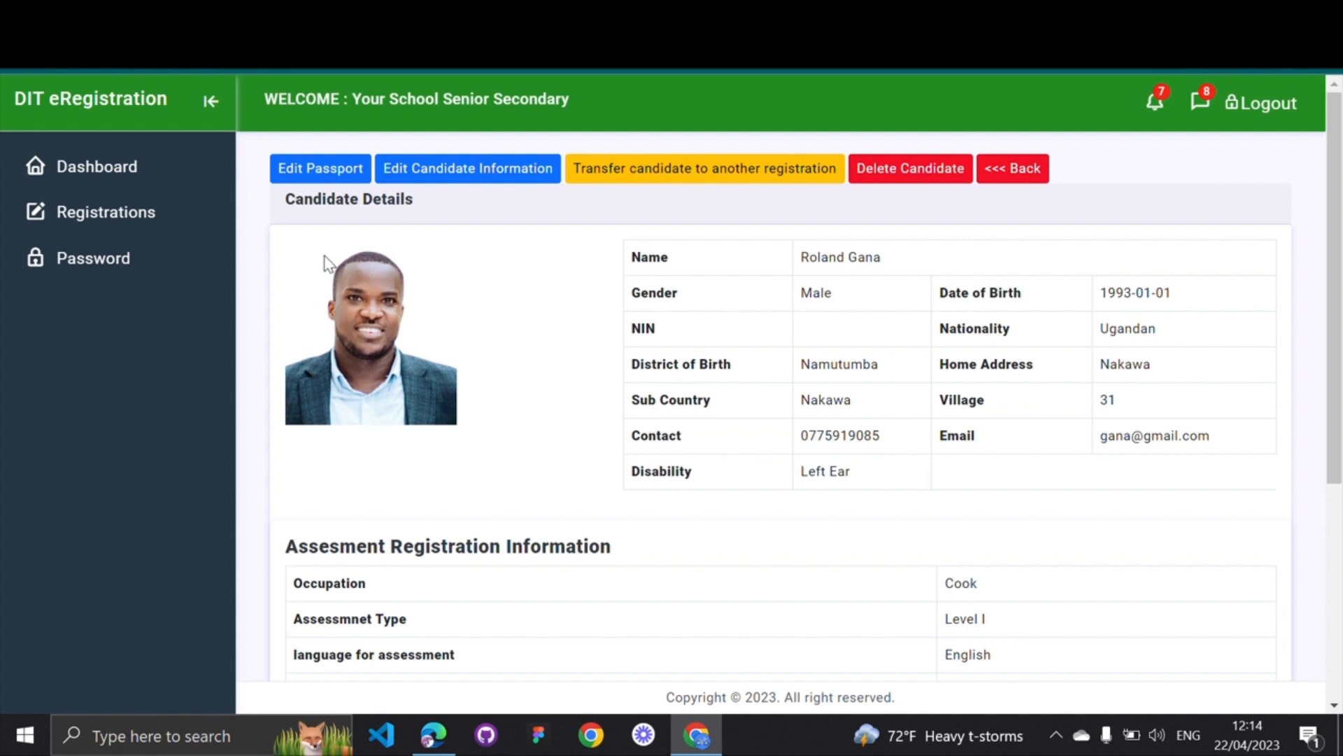
Choose a new passport photo file via Edit Passport, save it and confirm
{"action": "left_click", "coordinate": [343, 172]}
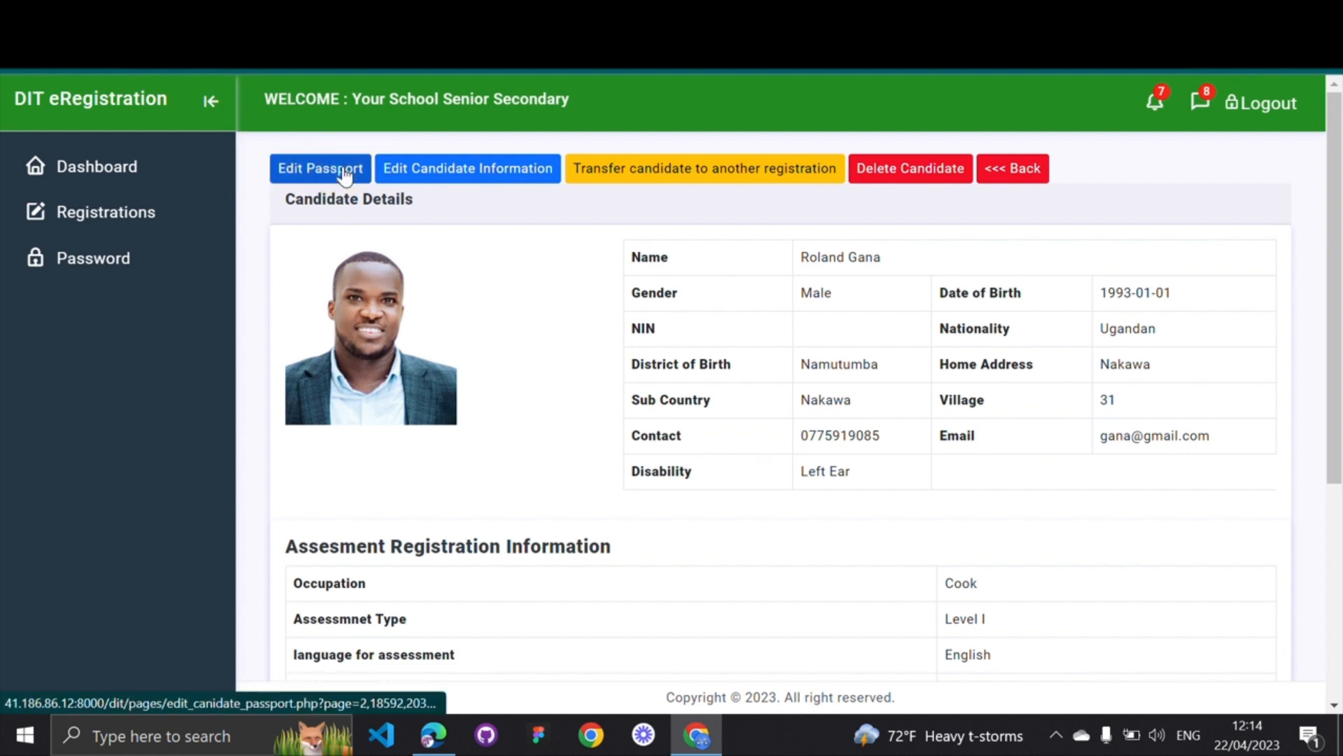
{"action": "left_click", "coordinate": [342, 171]}
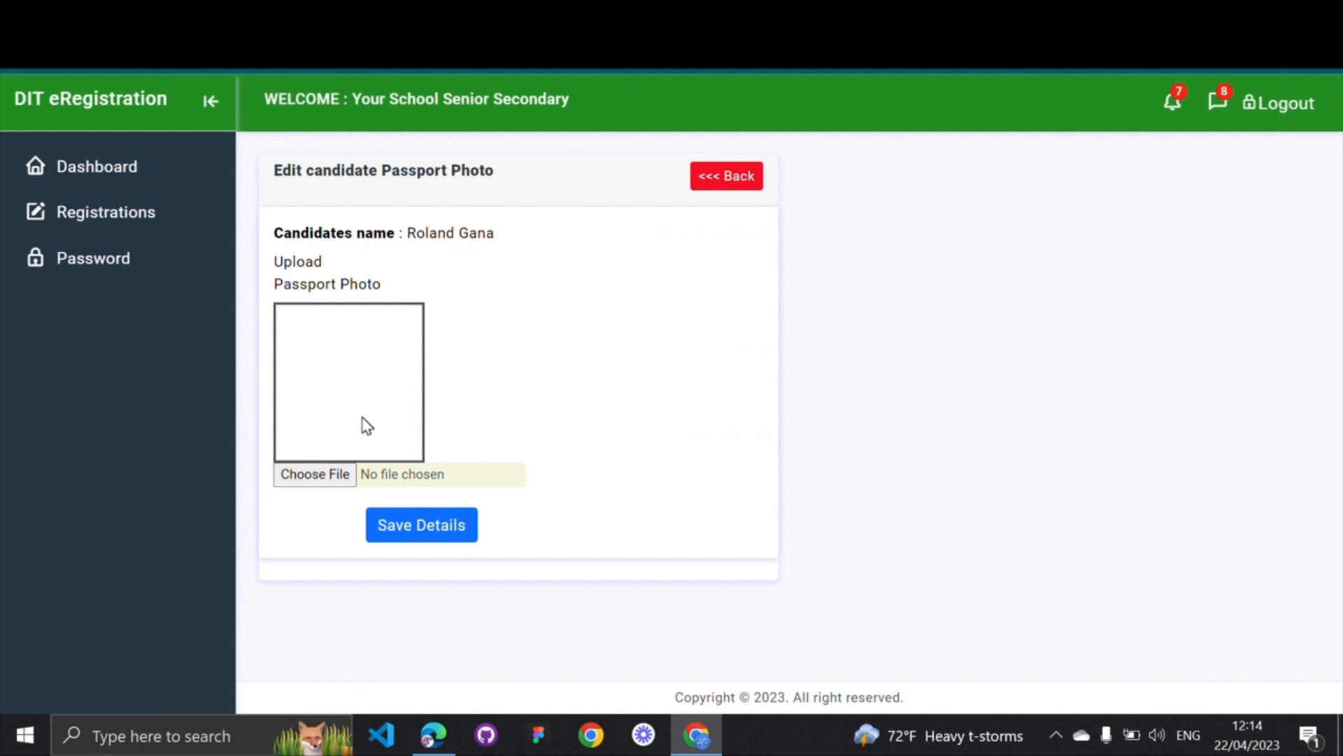
{"action": "left_click", "coordinate": [314, 474]}
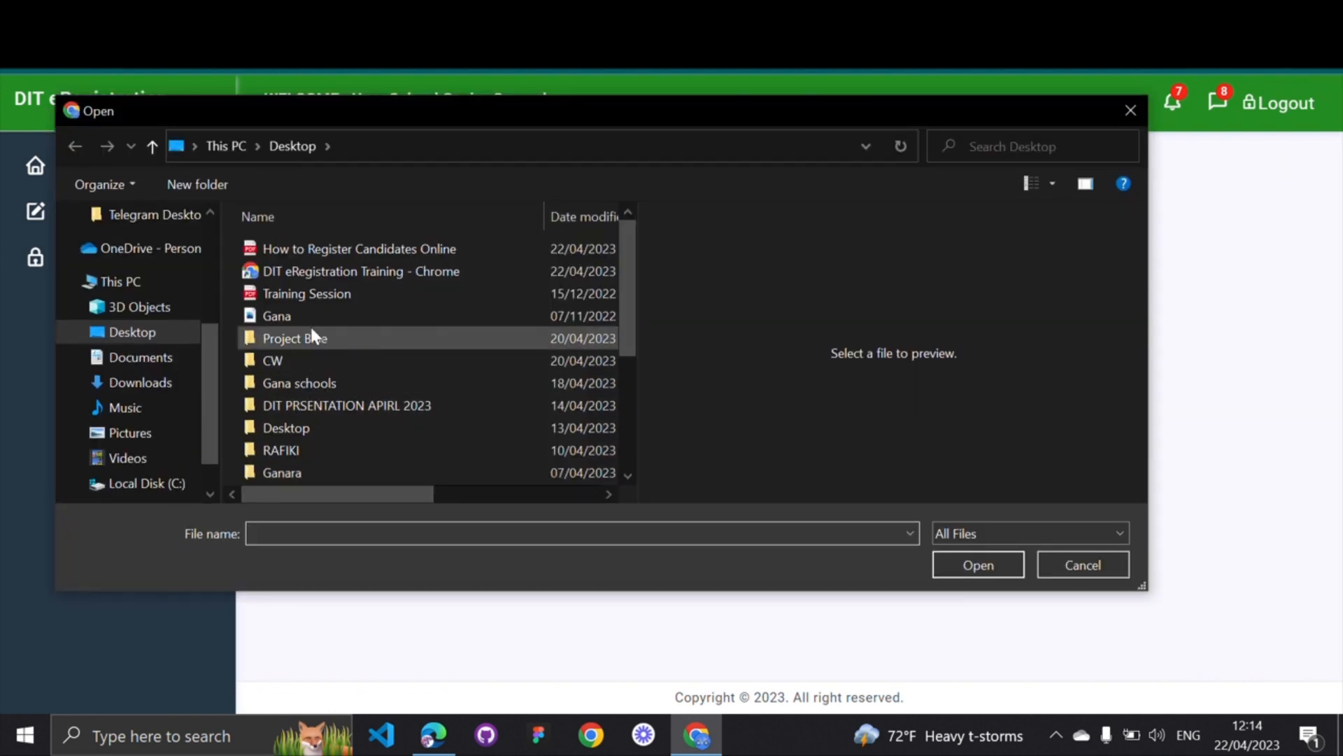
{"action": "double_click", "coordinate": [308, 315]}
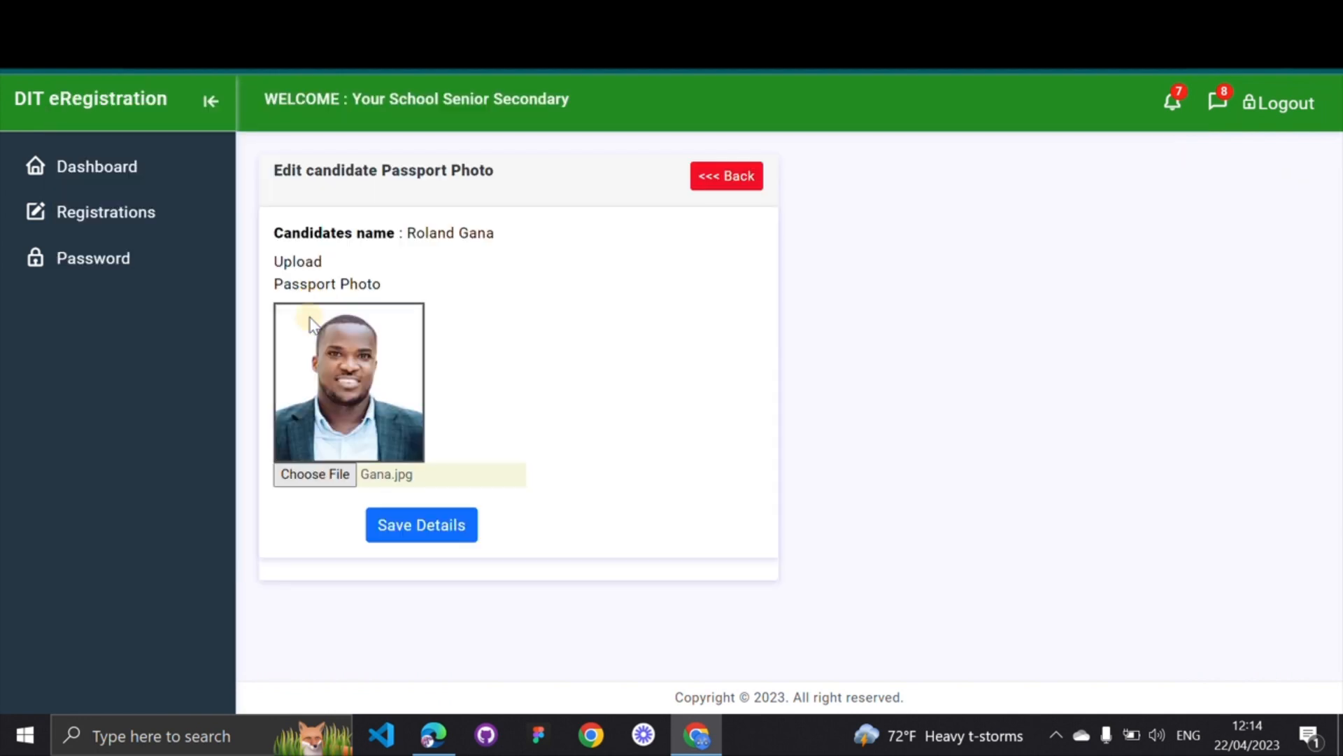
{"action": "left_click", "coordinate": [418, 526]}
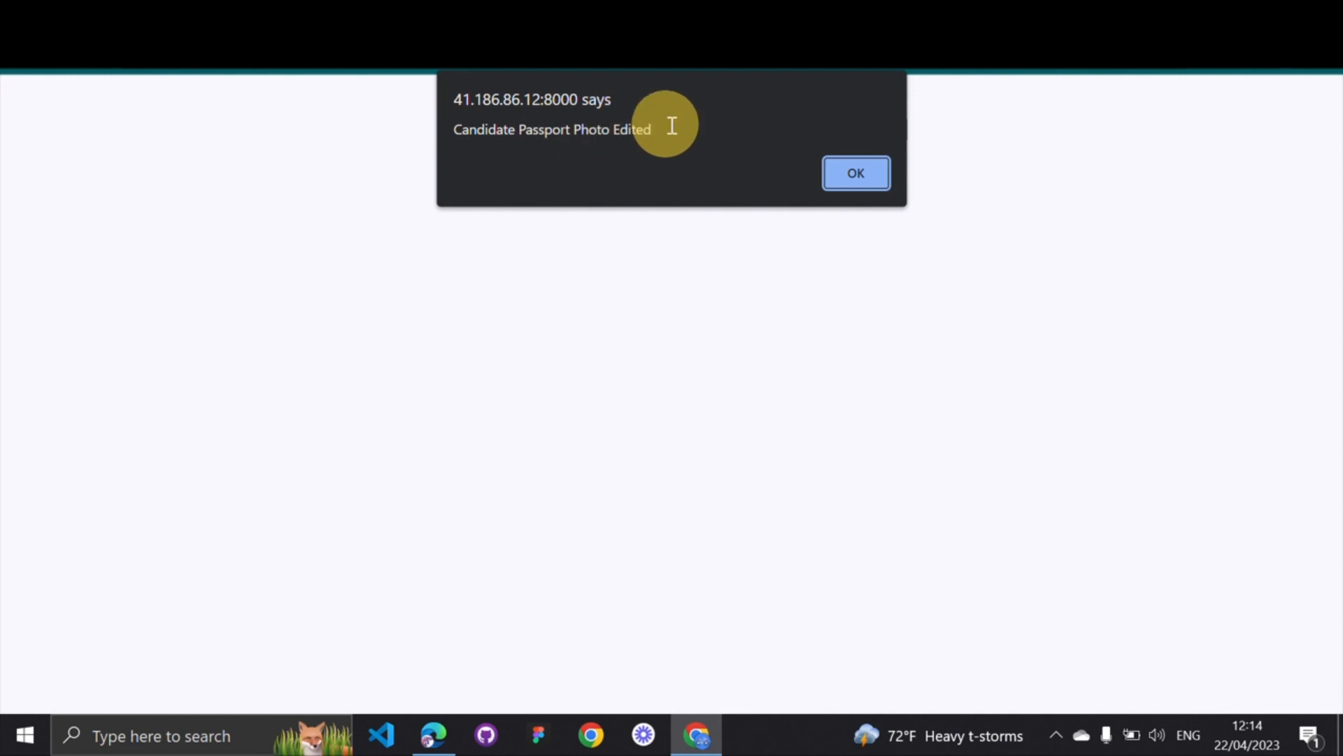
{"action": "left_click", "coordinate": [848, 175]}
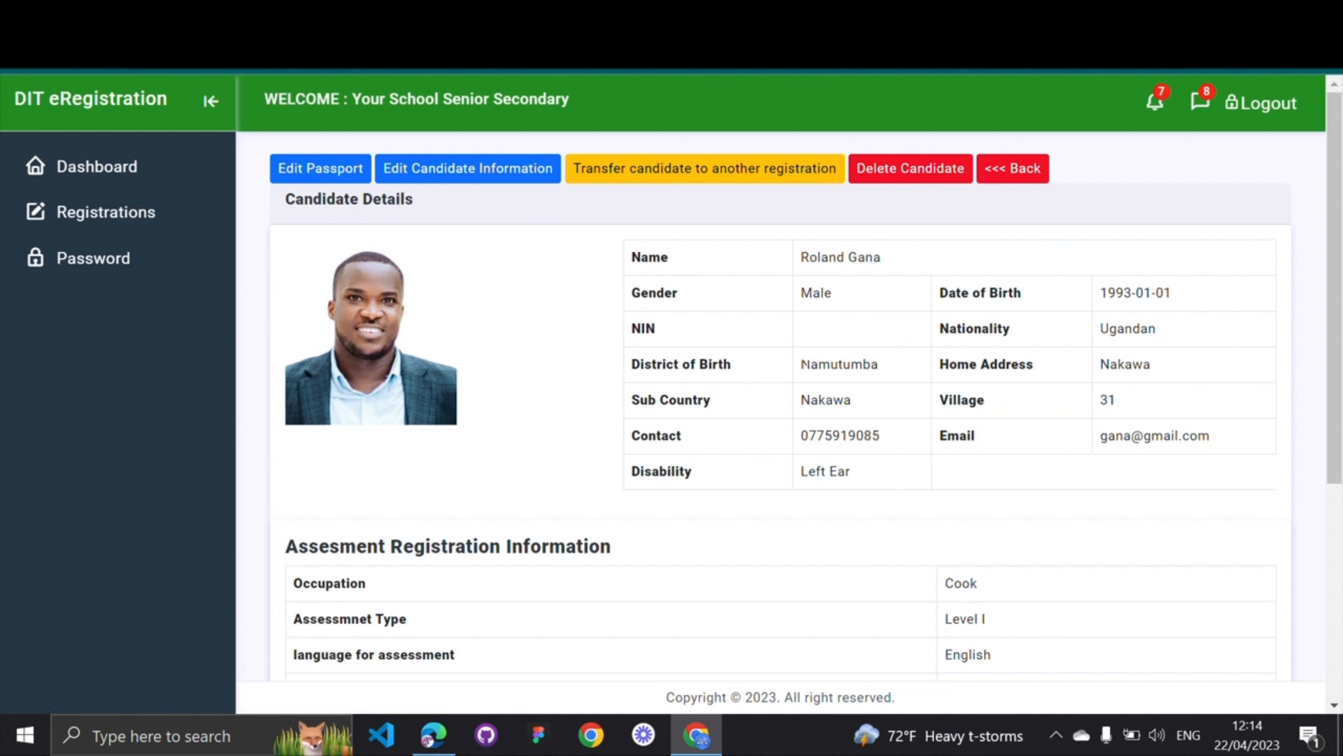
Review the details page and open the candidate details edit form
{"action": "scroll", "coordinate": [796, 396], "scroll_direction": "down", "scroll_amount": 3}
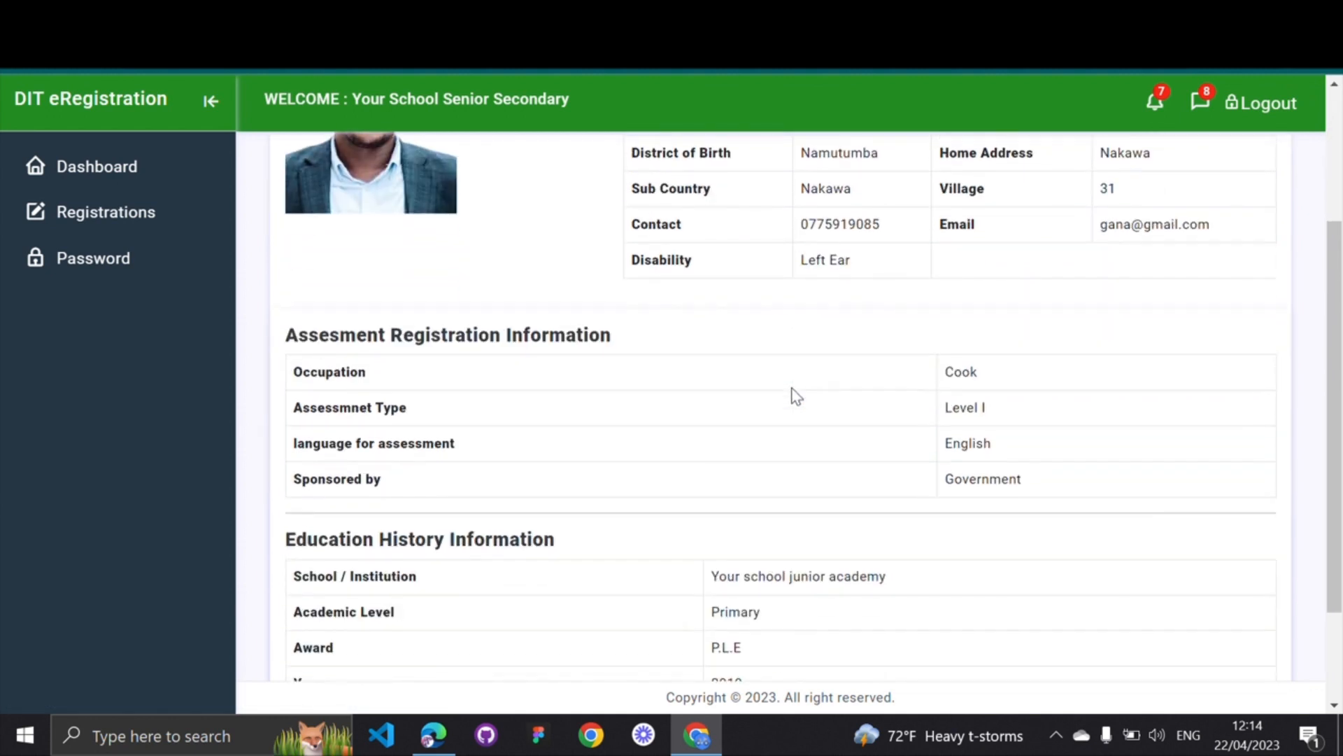
{"action": "scroll", "coordinate": [796, 396], "scroll_direction": "down", "scroll_amount": 2}
{"action": "scroll", "coordinate": [796, 396], "scroll_direction": "up", "scroll_amount": 8}
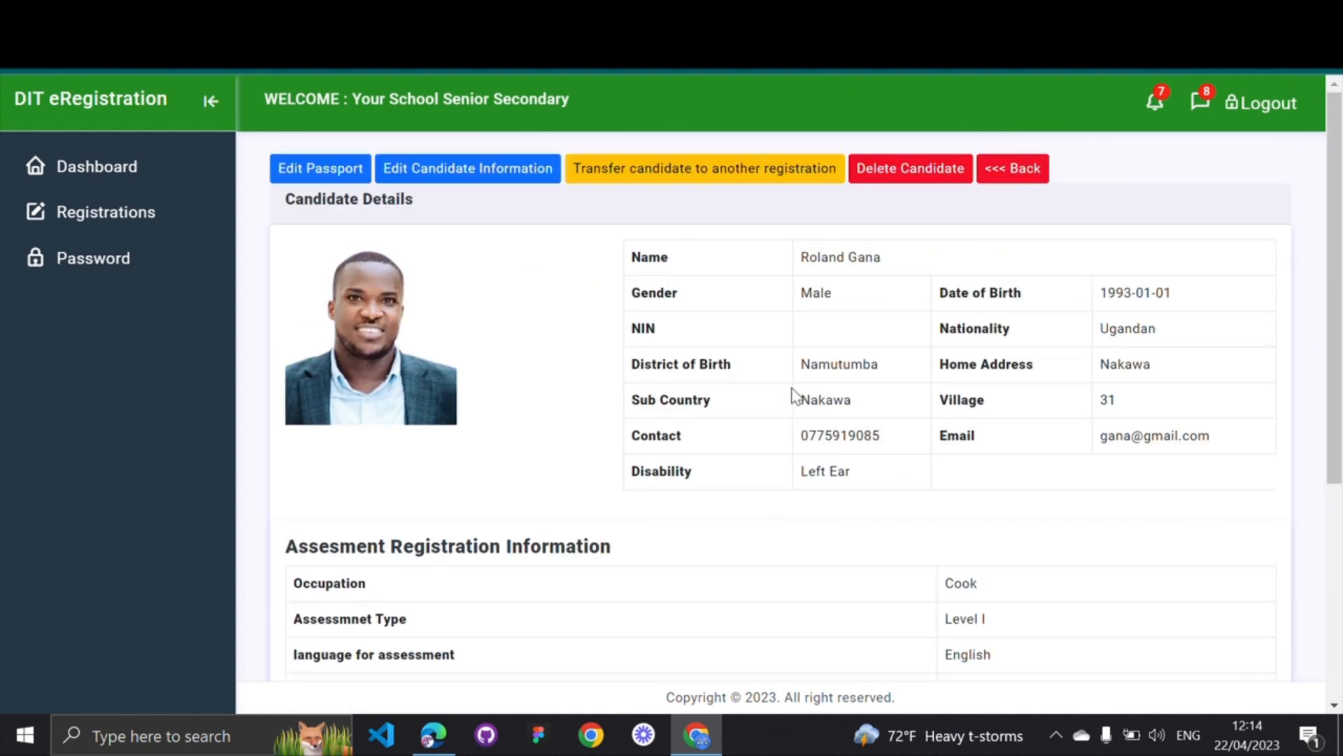
{"action": "left_click", "coordinate": [425, 175]}
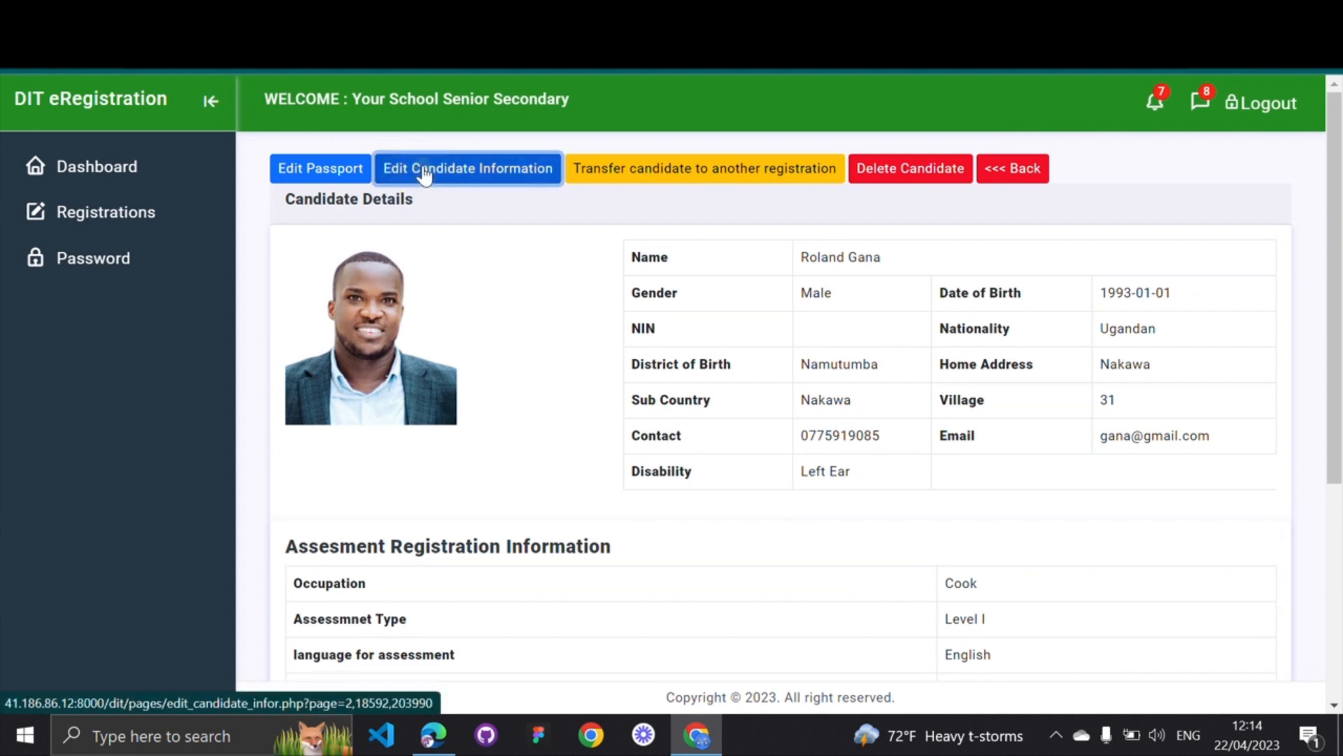
Correct the candidate's last and first name fields, save the details, and confirm the alert
{"action": "left_click", "coordinate": [384, 264]}
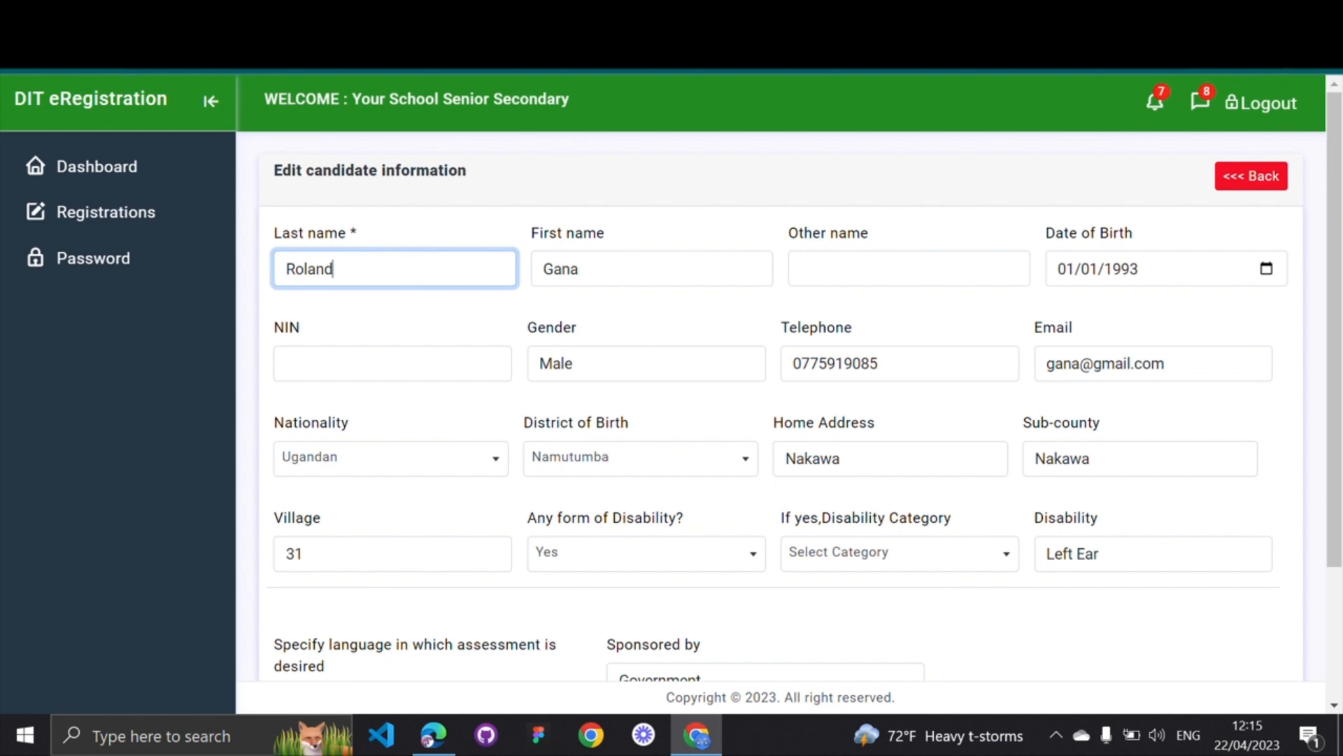
{"action": "left_click", "coordinate": [591, 266]}
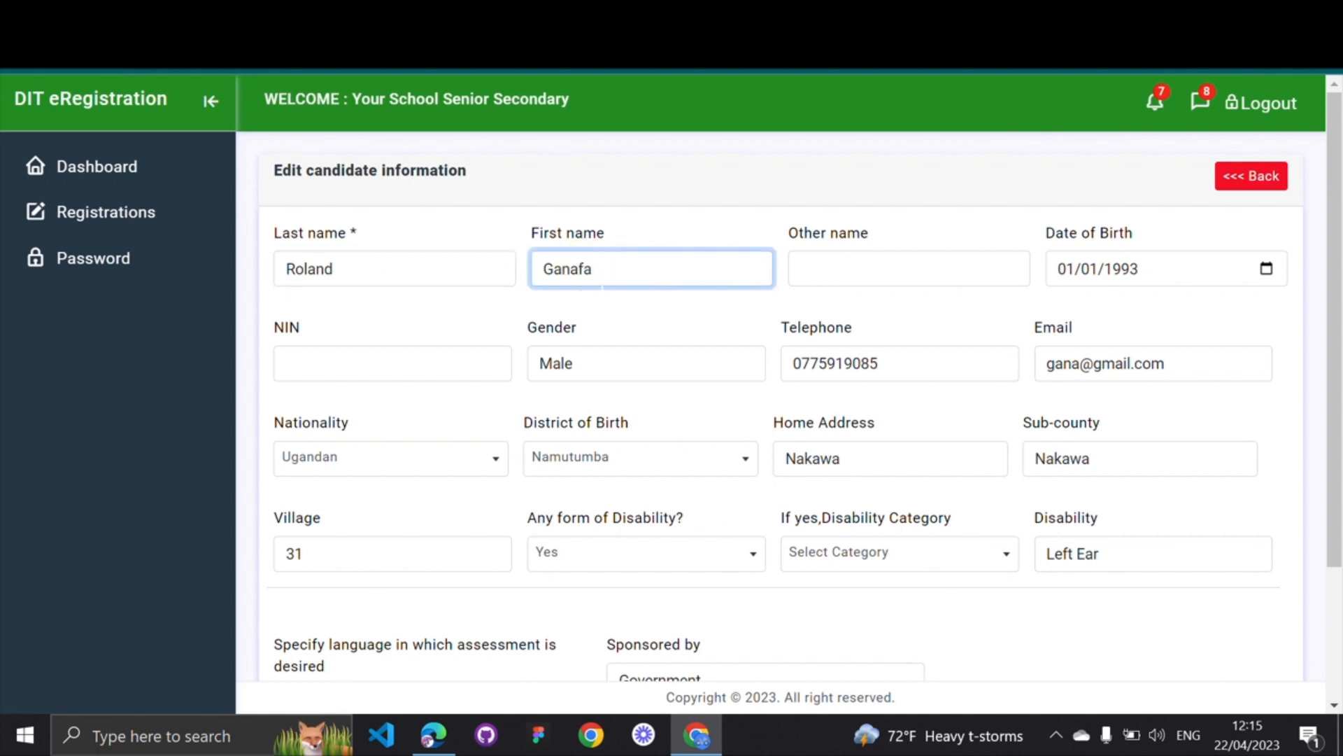
{"action": "scroll", "coordinate": [600, 290], "scroll_direction": "down", "scroll_amount": 3}
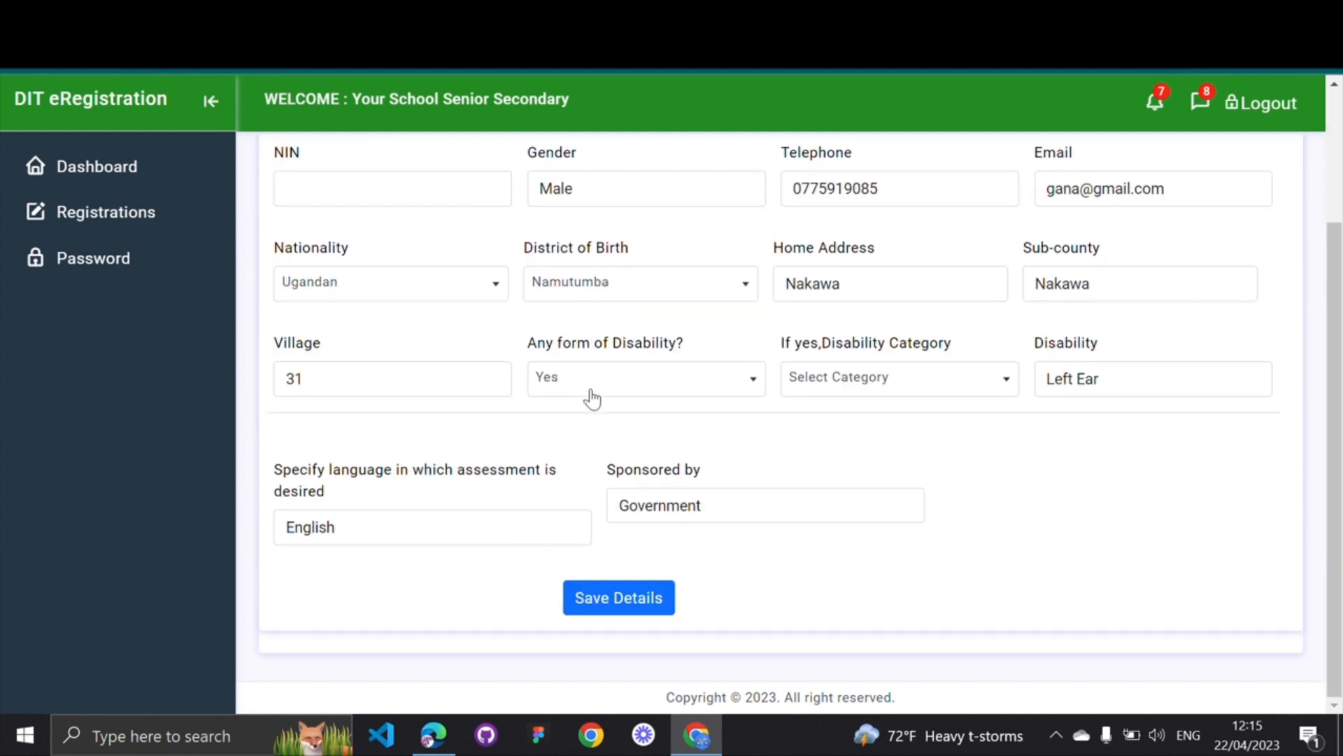
{"action": "scroll", "coordinate": [537, 402], "scroll_direction": "up", "scroll_amount": 2}
{"action": "scroll", "coordinate": [537, 402], "scroll_direction": "down", "scroll_amount": 2}
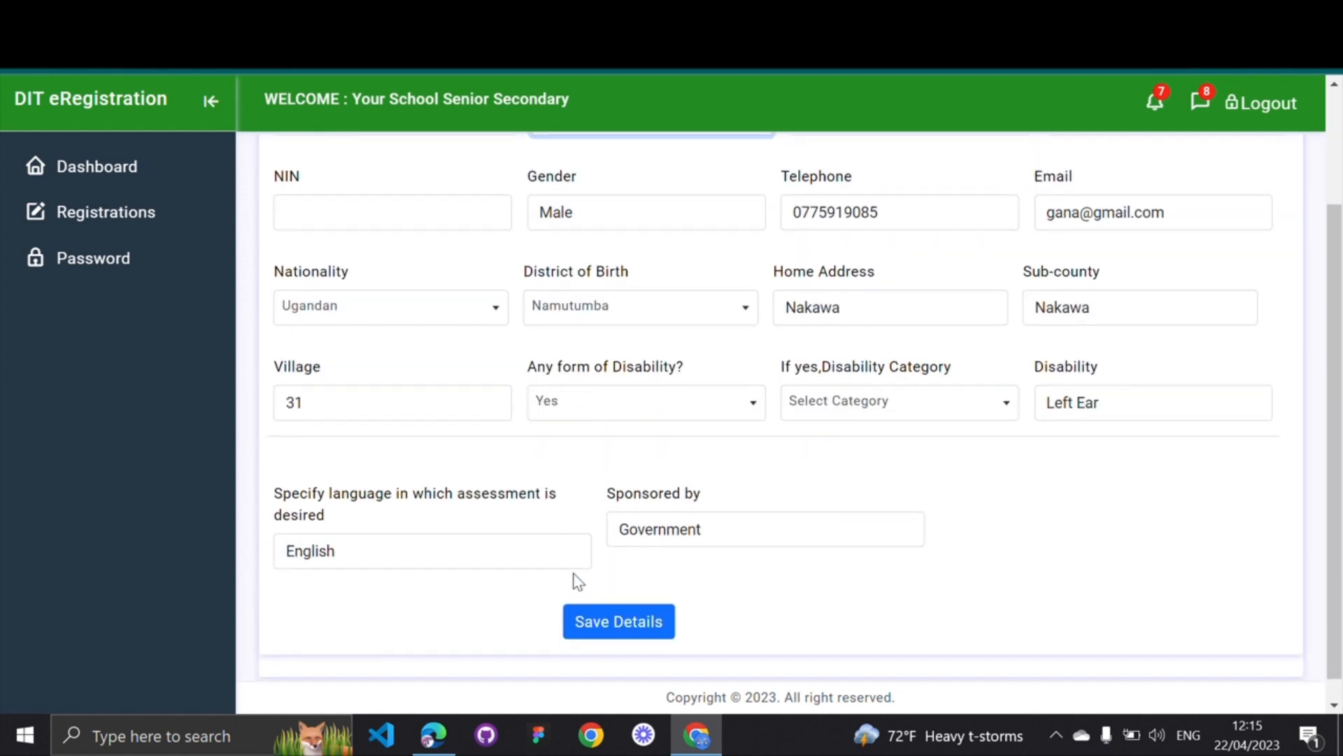
{"action": "left_click", "coordinate": [606, 620]}
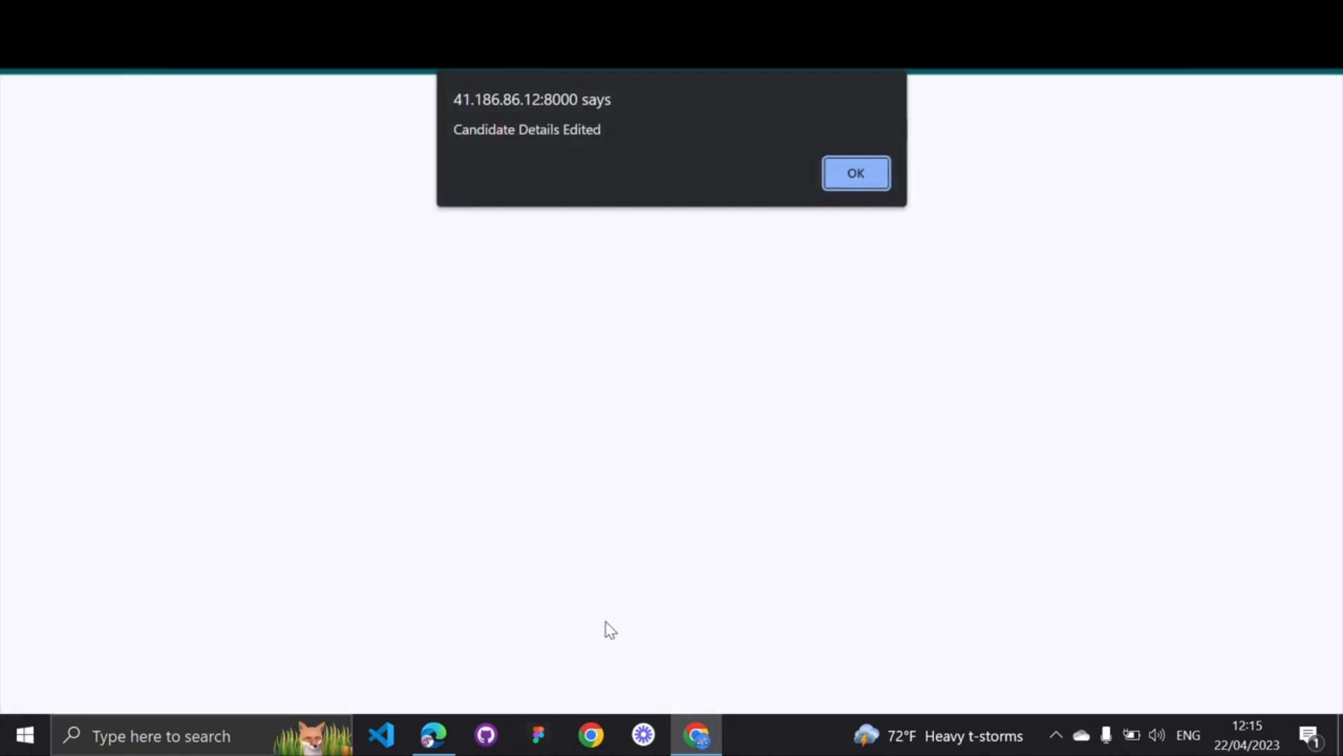
{"action": "left_click", "coordinate": [855, 175]}
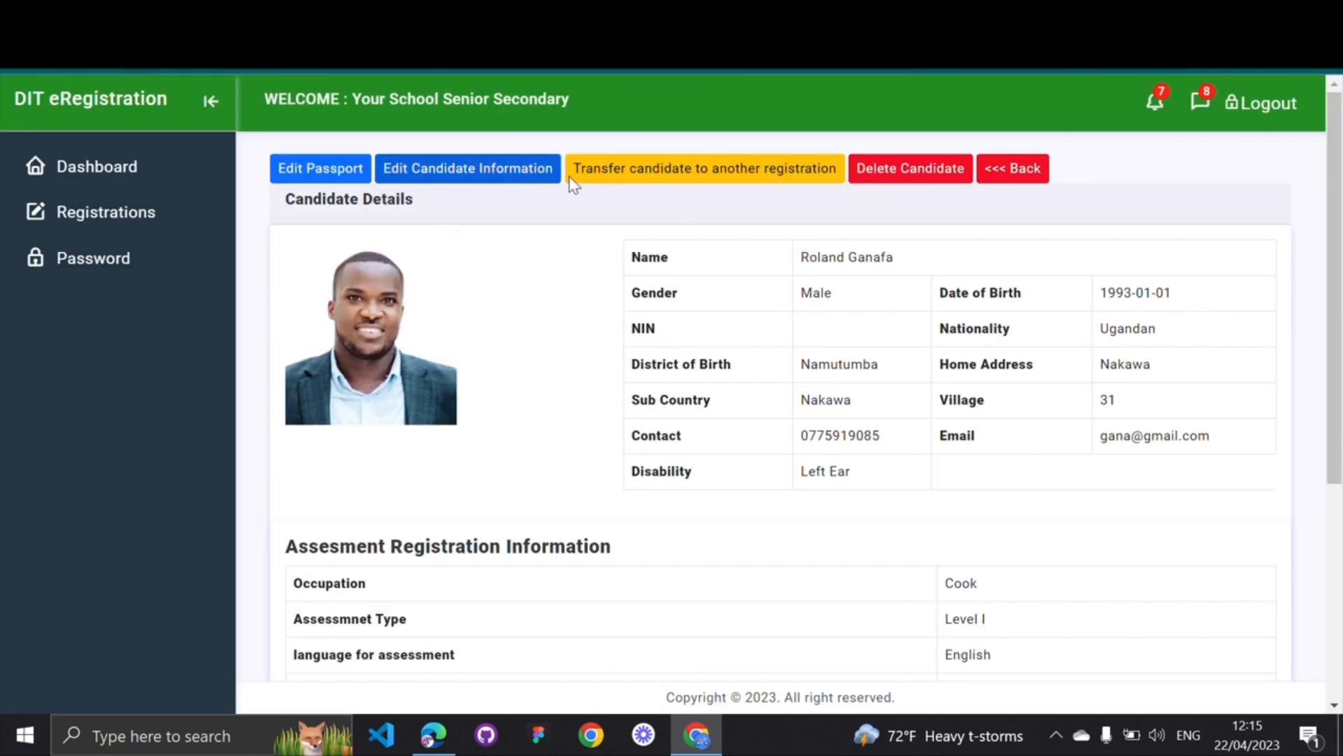
{"action": "right_click", "coordinate": [633, 174]}
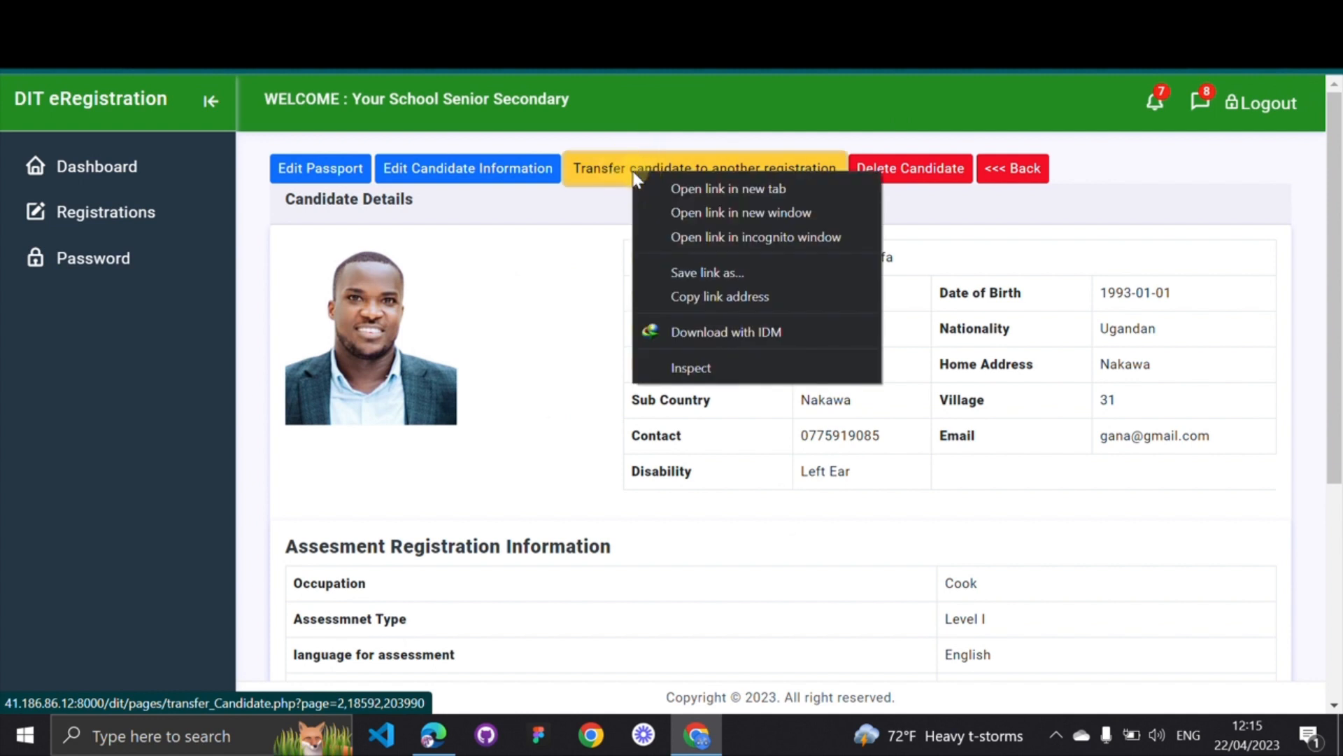
{"action": "left_click", "coordinate": [661, 179]}
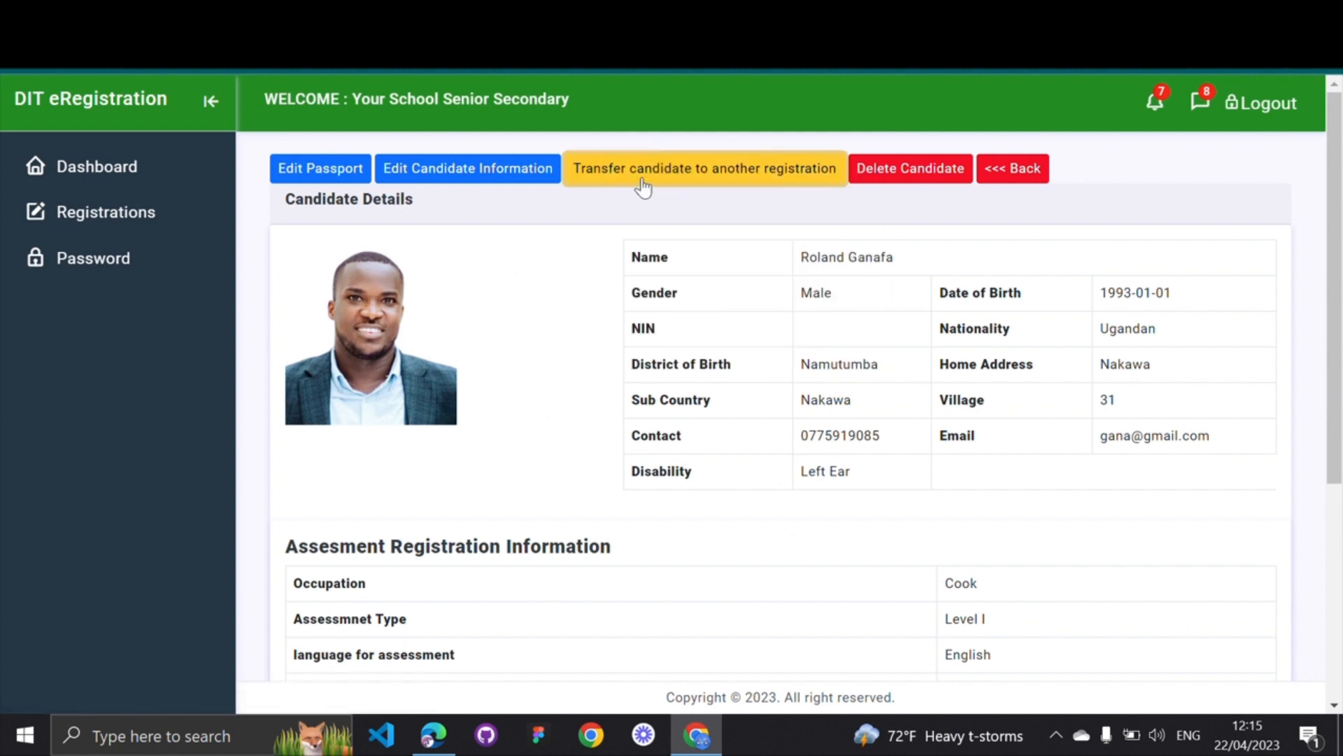
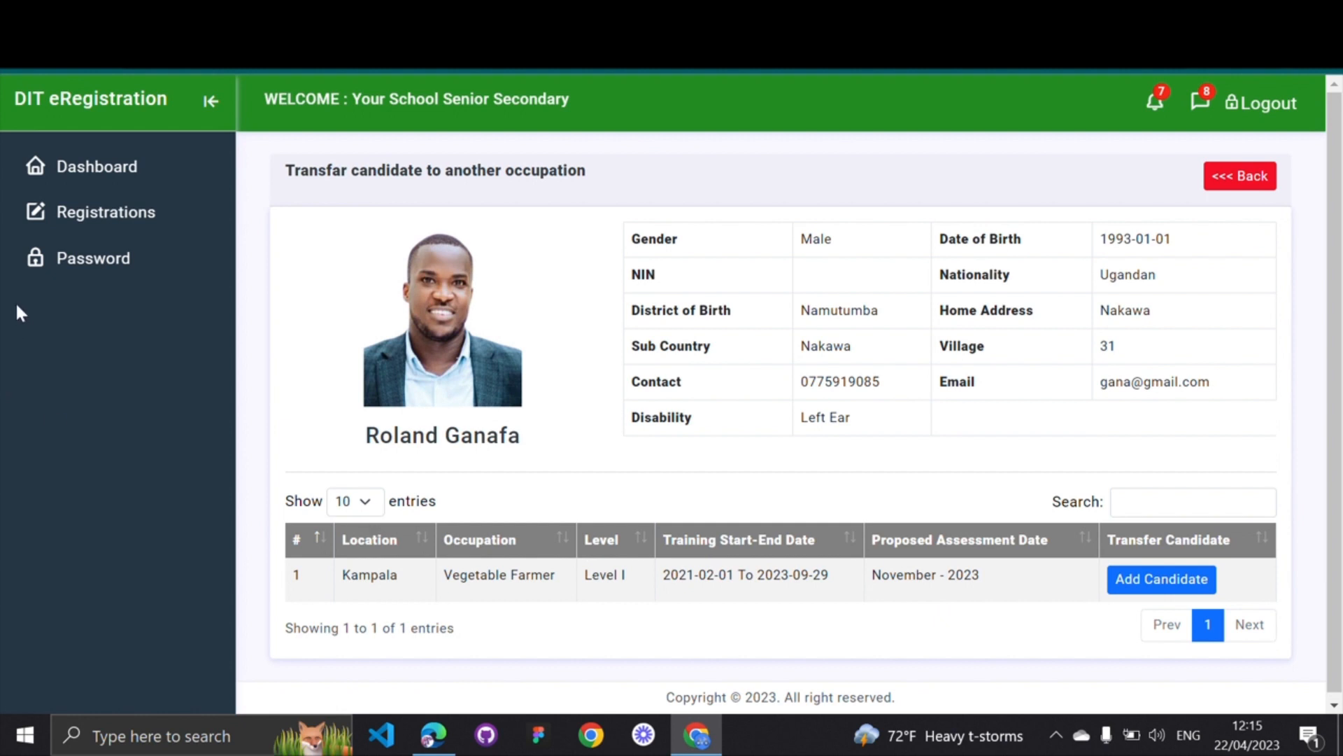
Pick the Kampala Vegetable Farmer Level I registration as the transfer target
{"action": "left_click", "coordinate": [20, 348]}
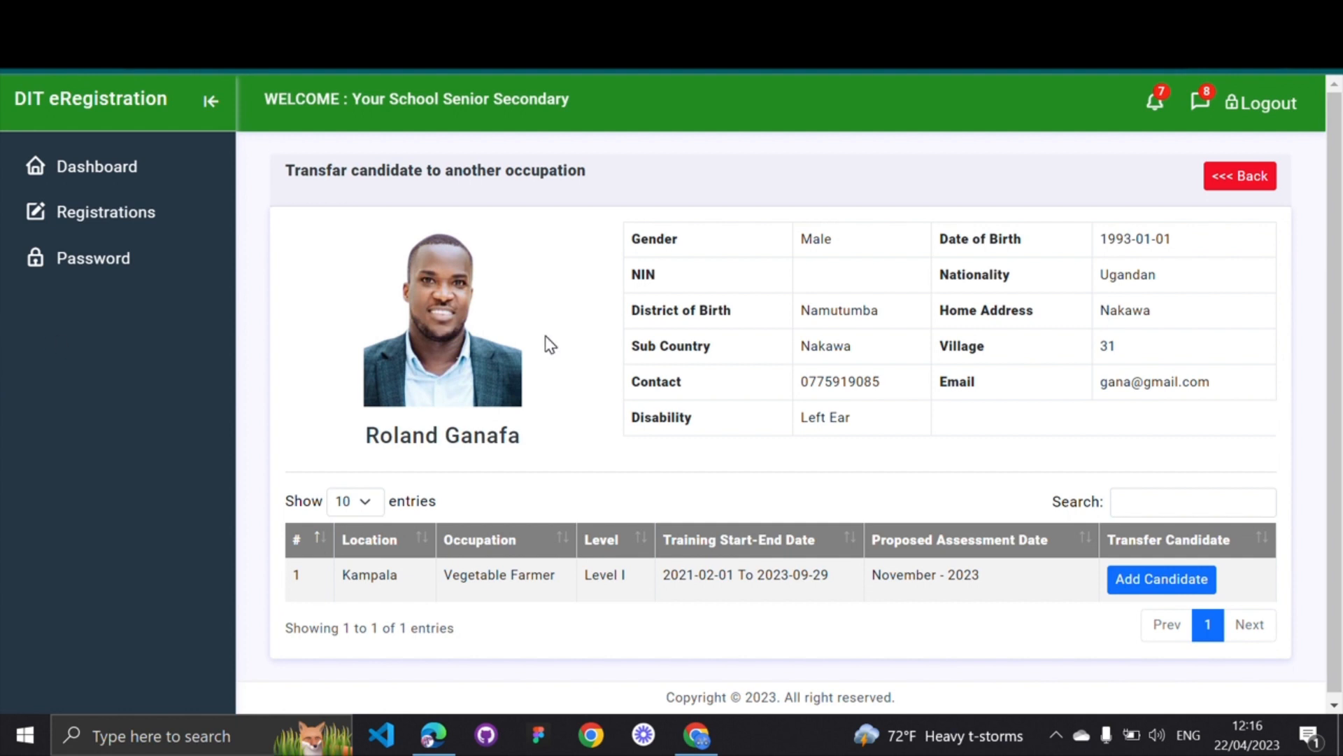
{"action": "scroll", "coordinate": [544, 334], "scroll_direction": "down", "scroll_amount": 1}
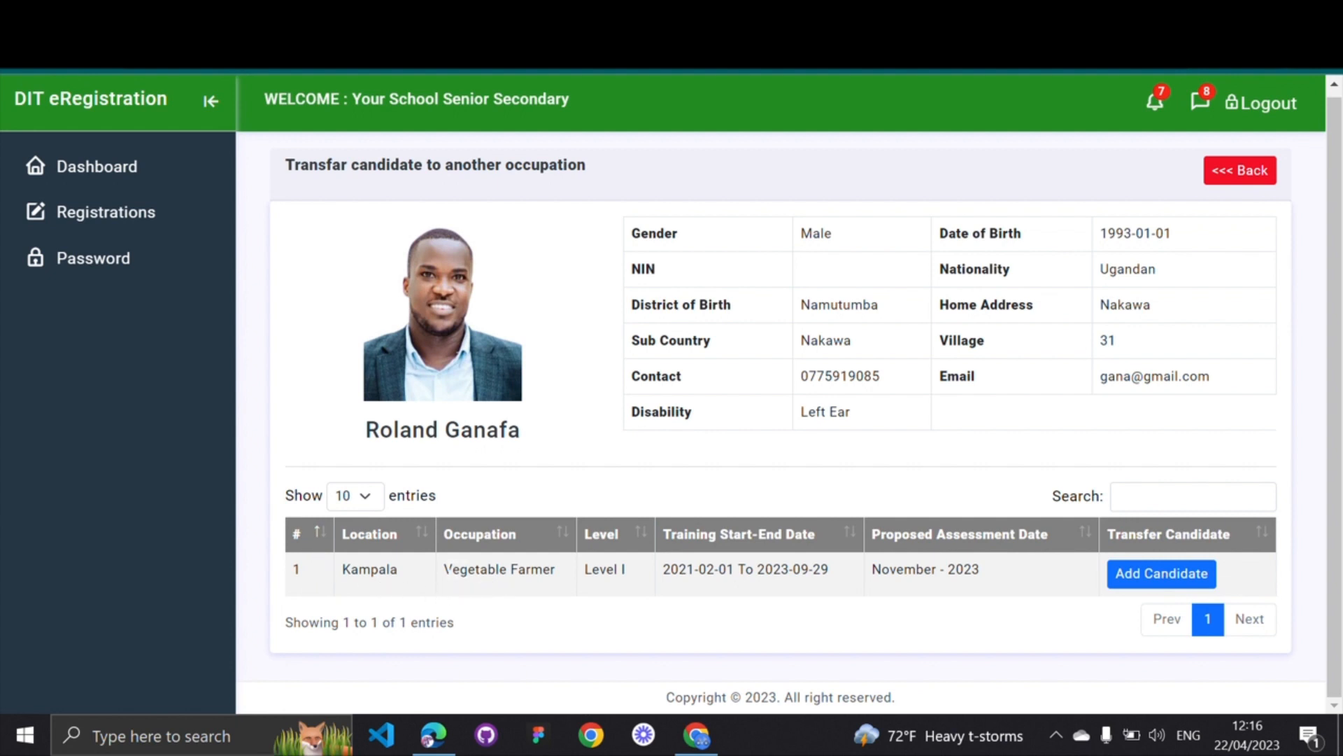
{"action": "left_click_drag", "start_coordinate": [445, 569], "coordinate": [651, 568]}
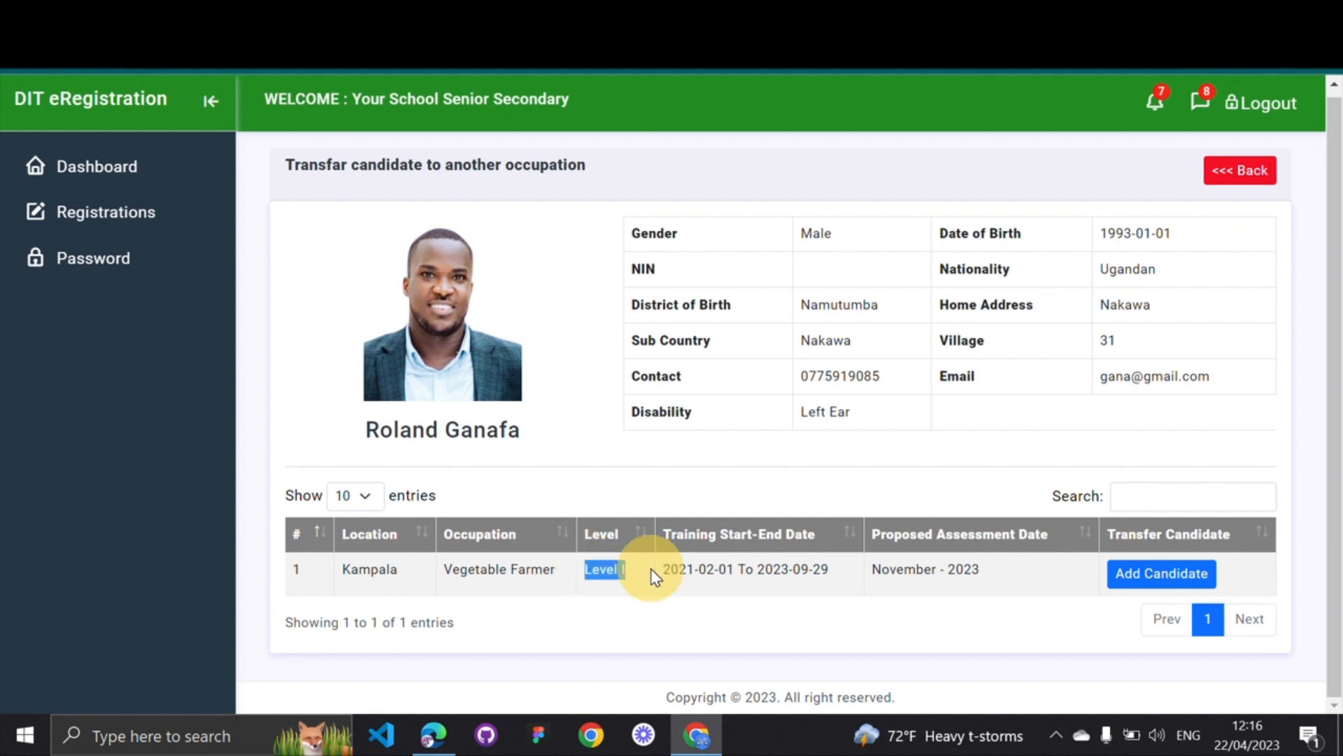
{"action": "left_click", "coordinate": [1137, 585]}
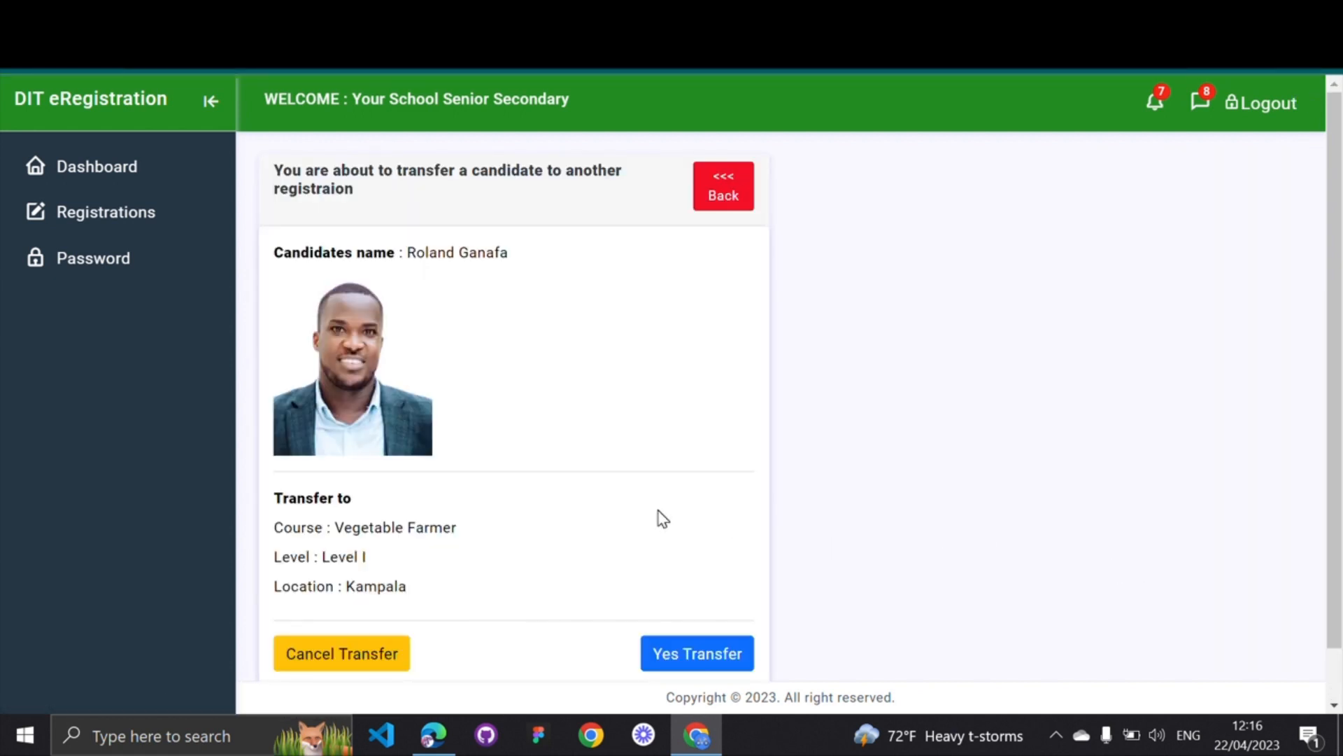
{"action": "scroll", "coordinate": [661, 518], "scroll_direction": "down", "scroll_amount": 1}
{"action": "scroll", "coordinate": [662, 518], "scroll_direction": "up", "scroll_amount": 1}
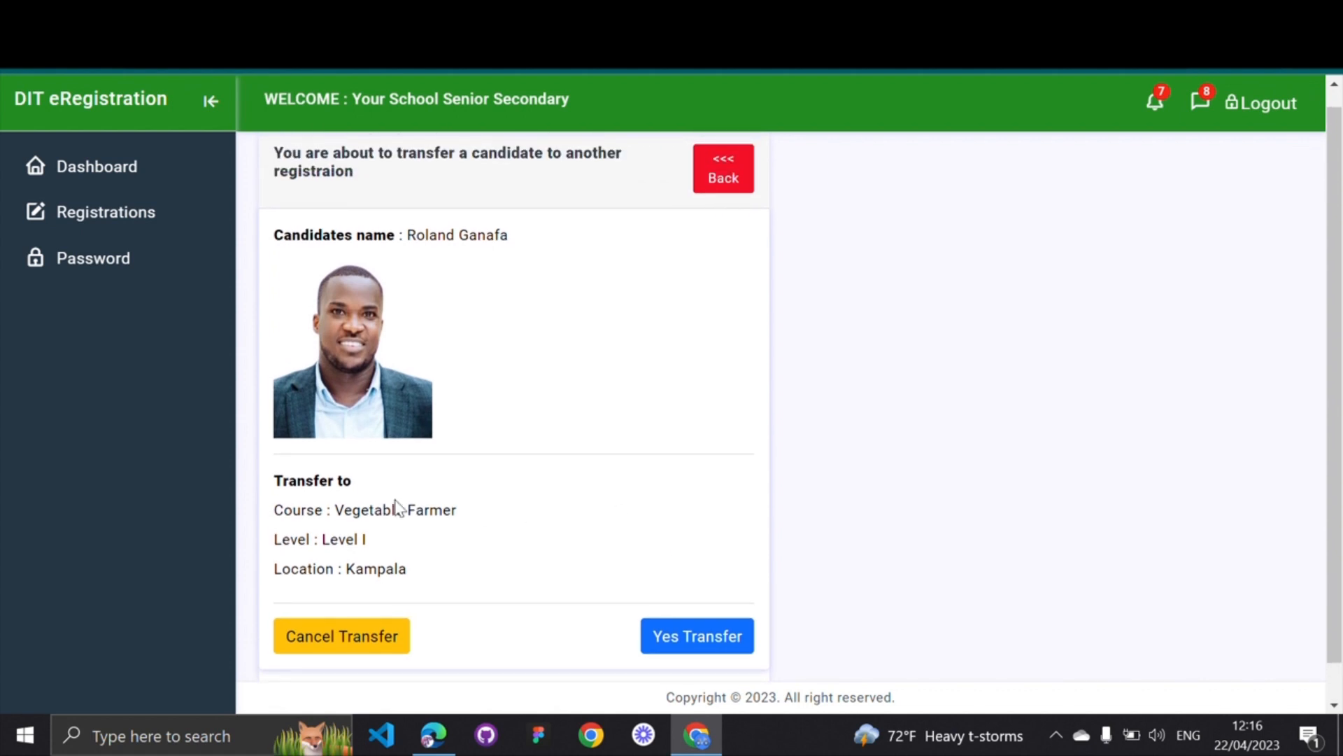
{"action": "left_click_drag", "start_coordinate": [277, 487], "coordinate": [354, 484]}
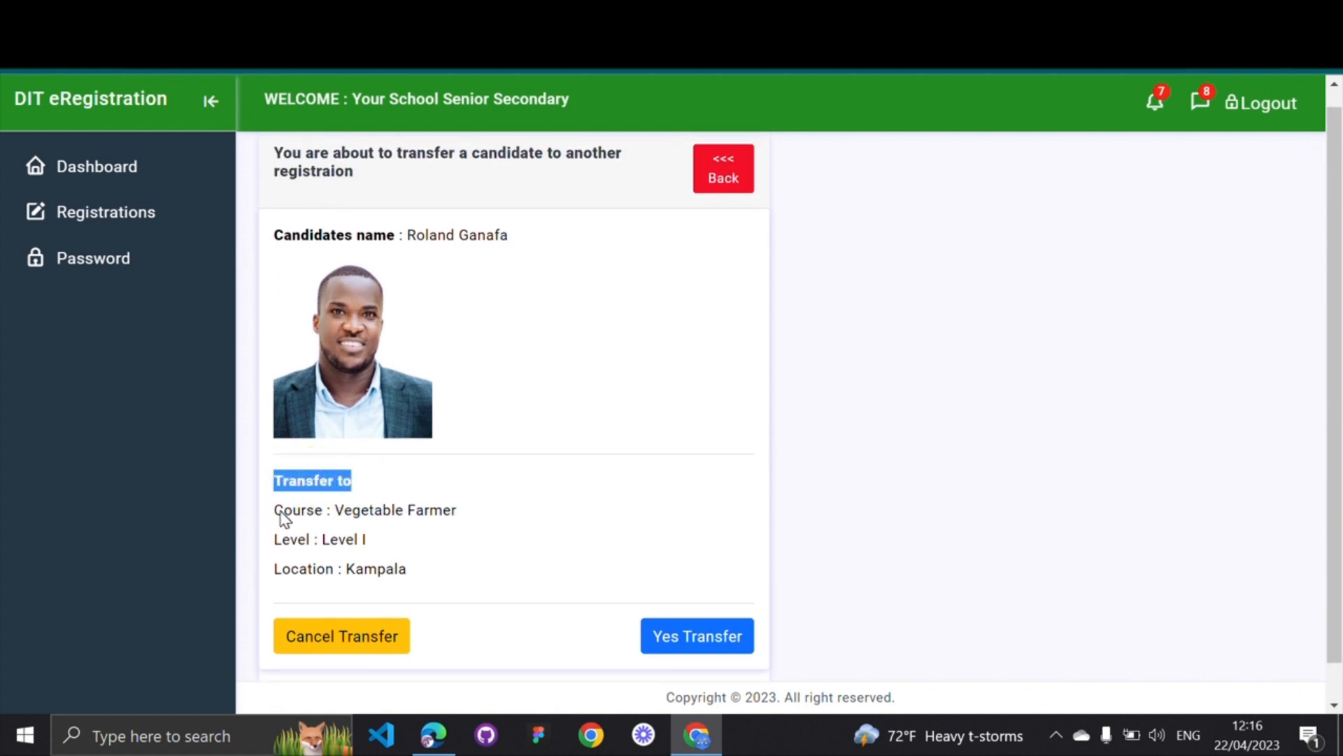
{"action": "left_click_drag", "start_coordinate": [283, 510], "coordinate": [444, 510]}
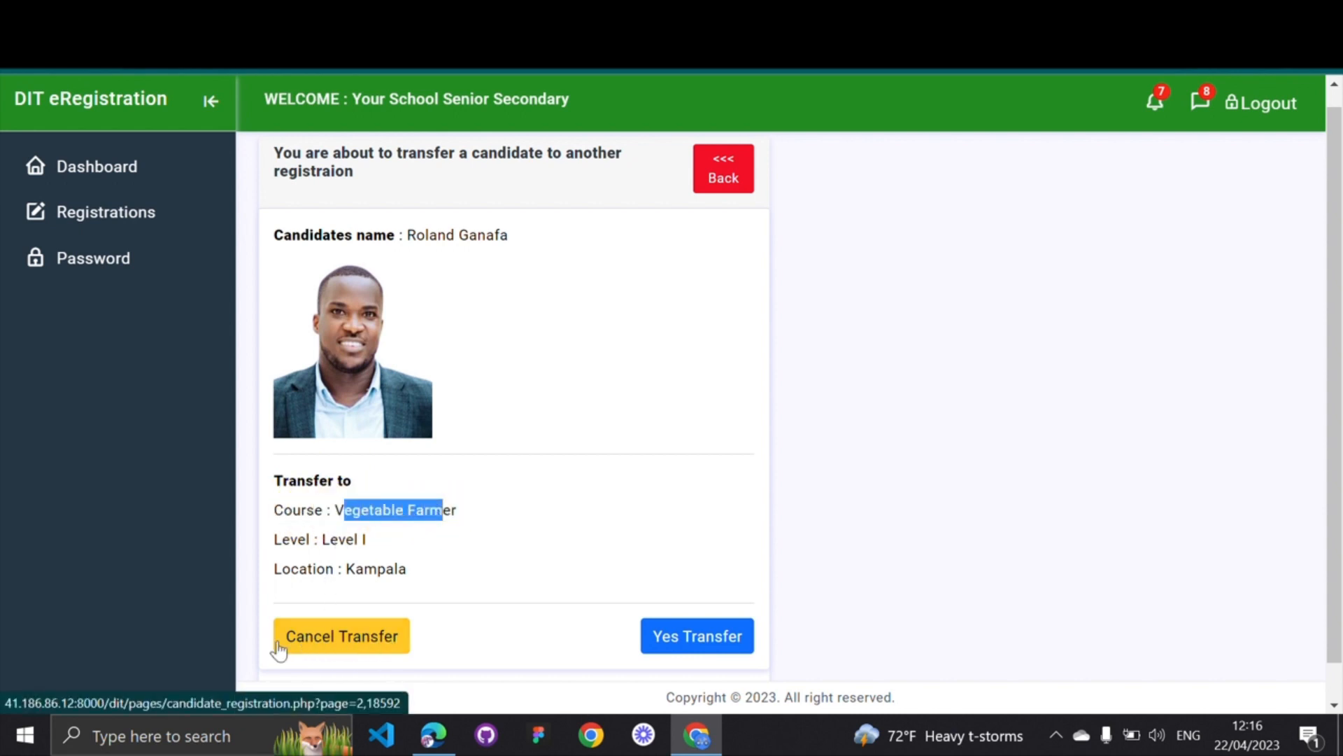
{"action": "left_click", "coordinate": [395, 608]}
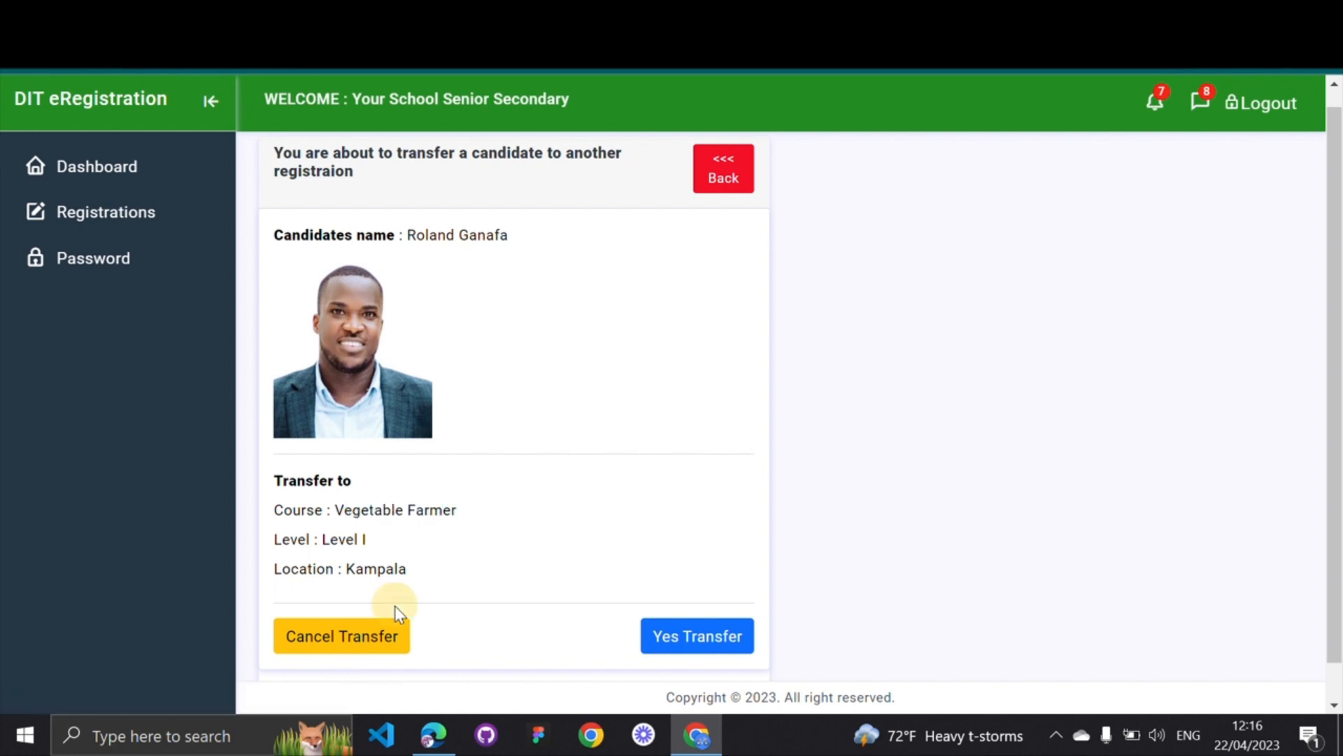
Confirm the transfer with Yes Transfer and accept the success alert
{"action": "left_click", "coordinate": [687, 643]}
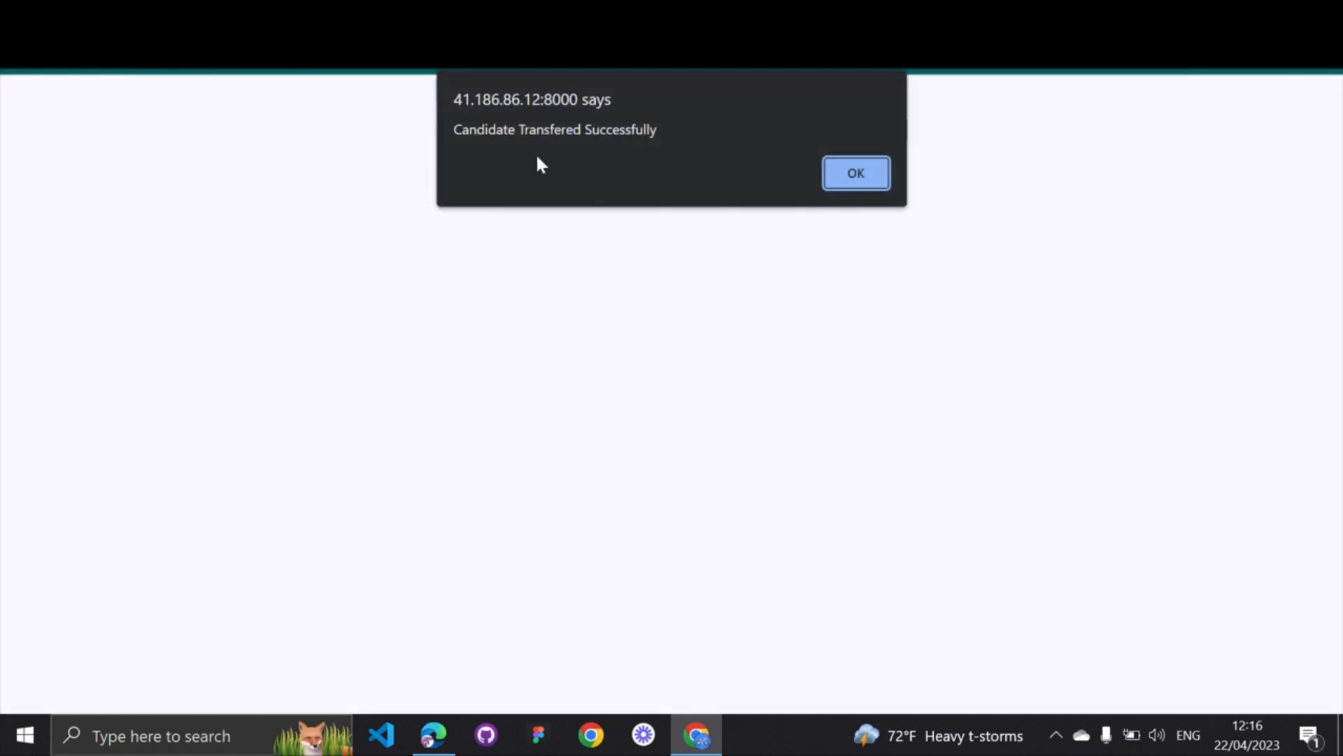
{"action": "left_click", "coordinate": [849, 189]}
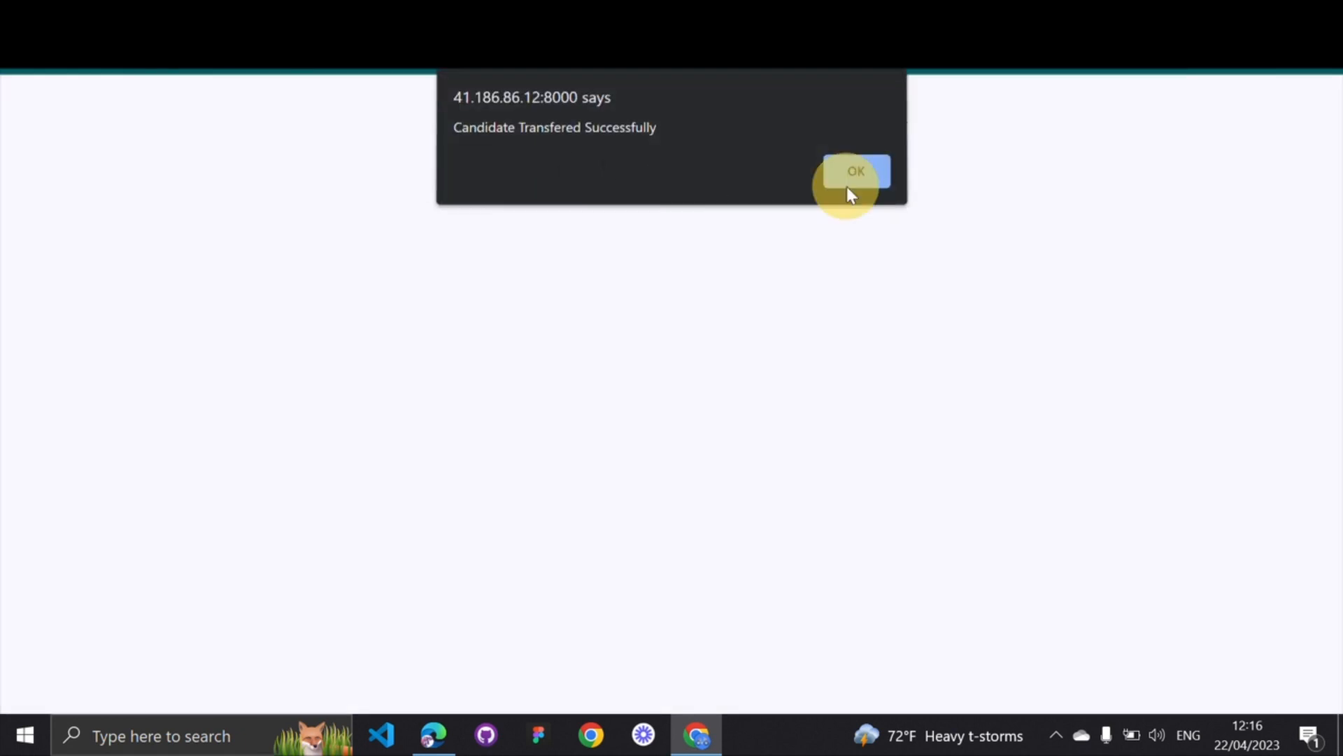
{"action": "scroll", "coordinate": [515, 456], "scroll_direction": "down", "scroll_amount": 2}
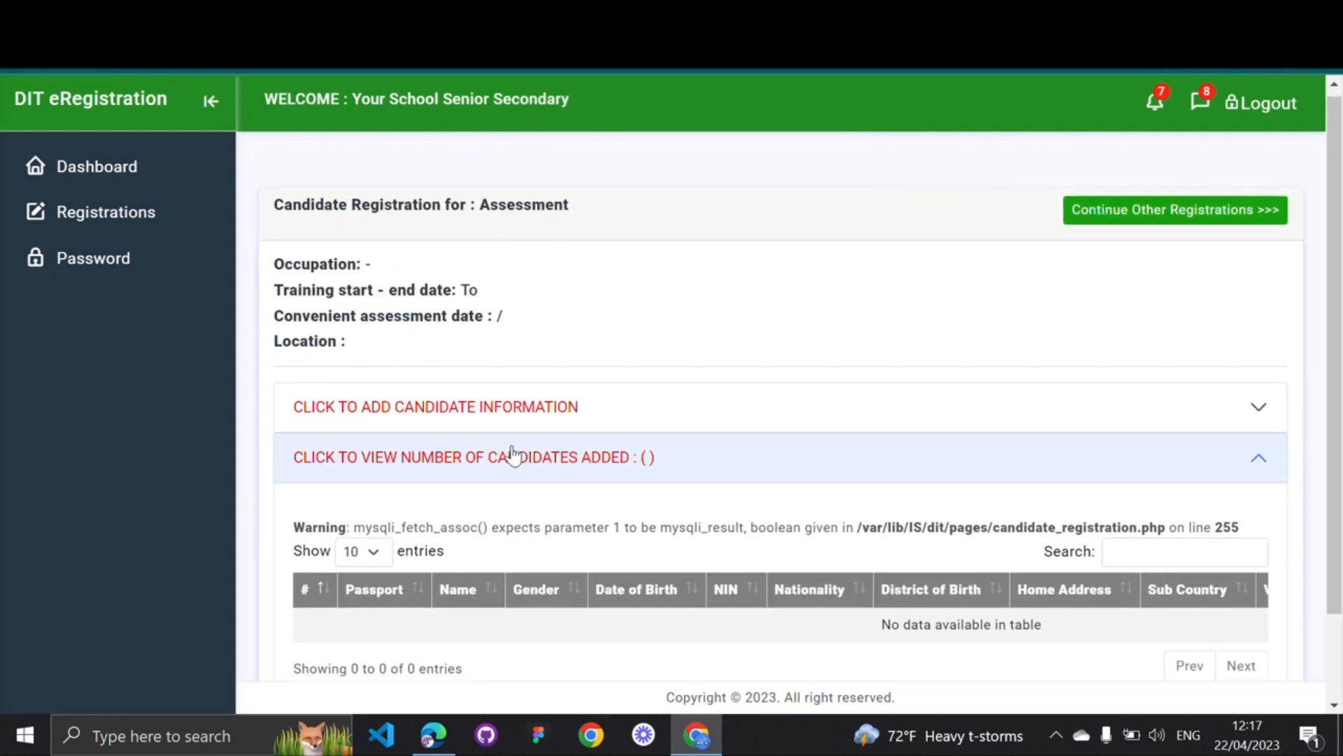
Return to Registrations and continue to the other registration categories
{"action": "scroll", "coordinate": [517, 455], "scroll_direction": "up", "scroll_amount": 2}
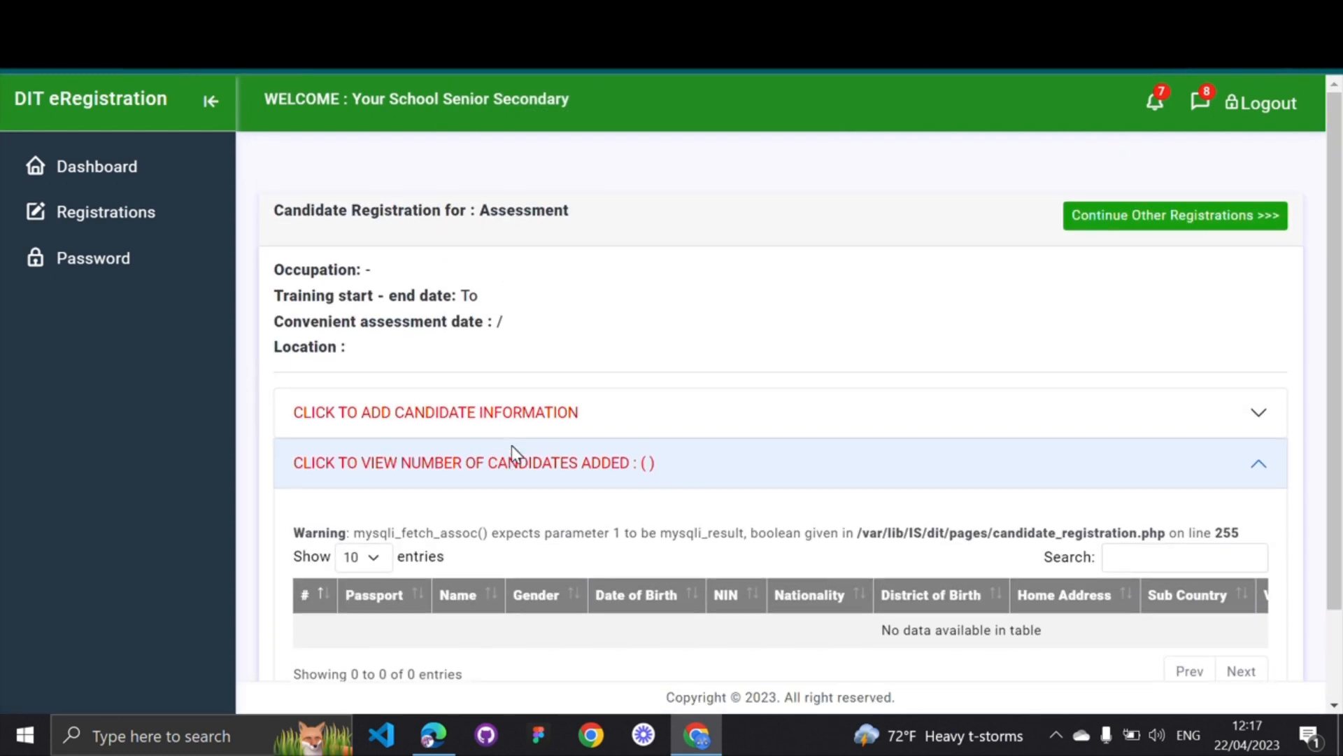
{"action": "scroll", "coordinate": [517, 455], "scroll_direction": "down", "scroll_amount": 2}
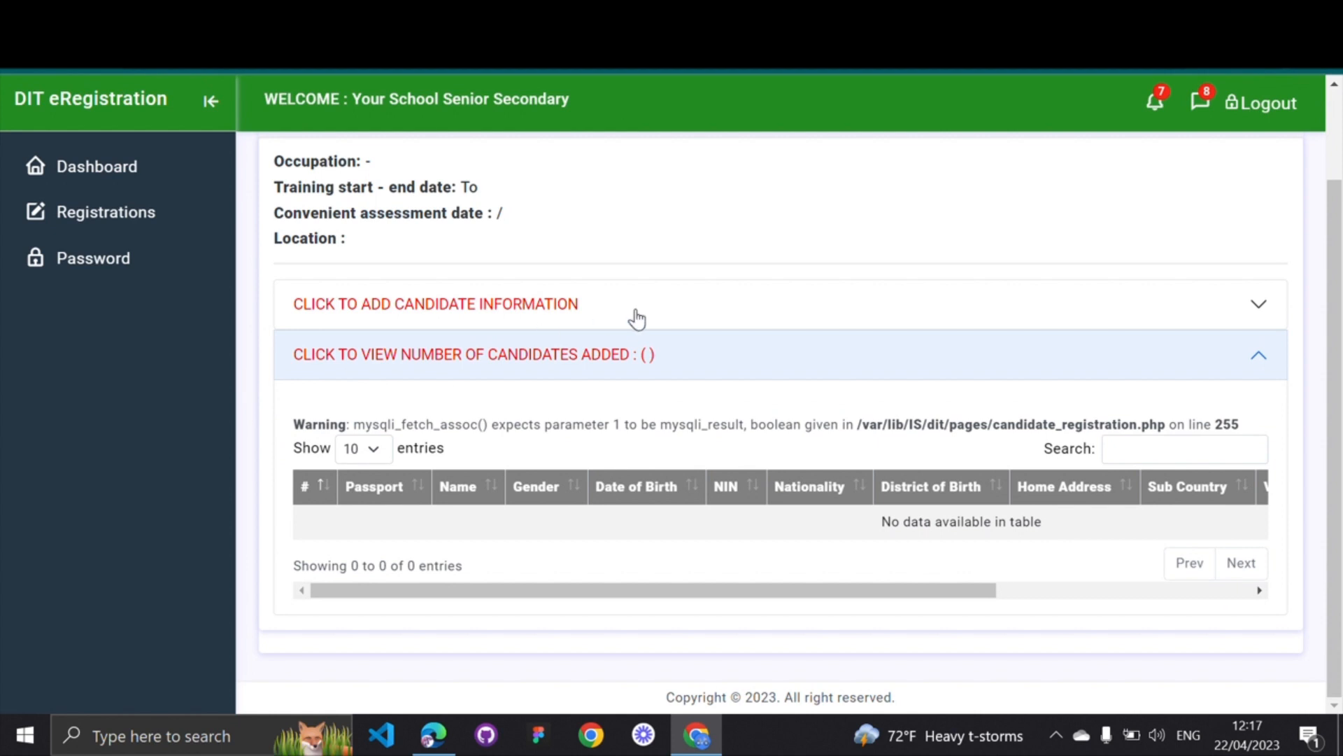
{"action": "scroll", "coordinate": [634, 317], "scroll_direction": "up", "scroll_amount": 1}
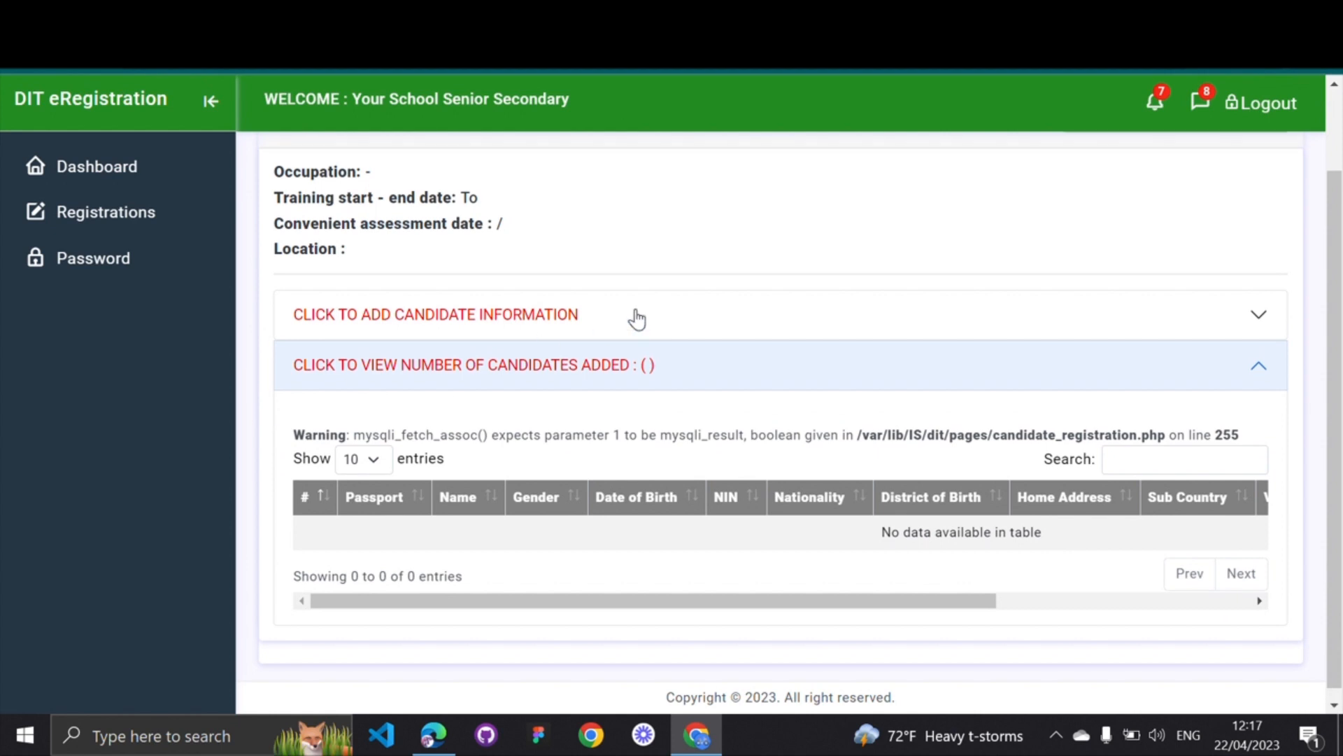
{"action": "left_click", "coordinate": [129, 219]}
{"action": "left_click", "coordinate": [1105, 215]}
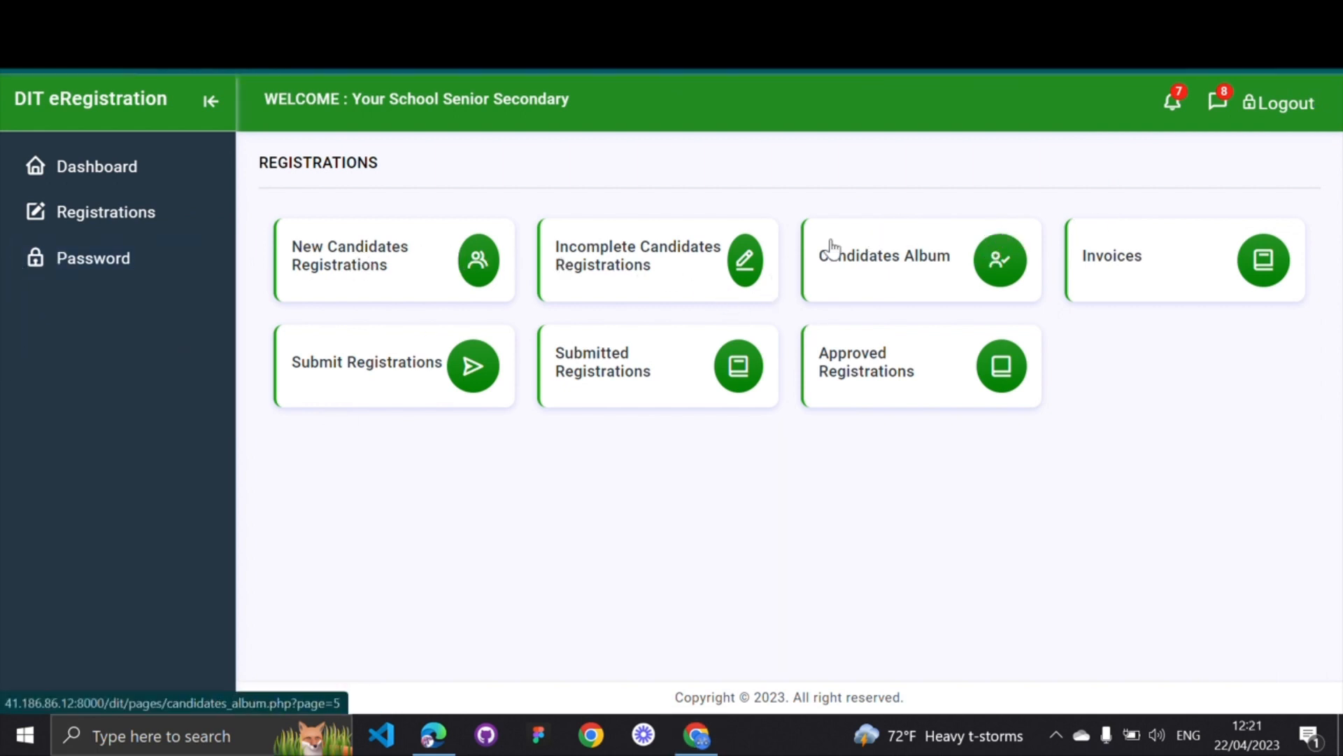
Open Incomplete Candidates Registrations and scroll to the Vegetable Farmer and Cook rows' action columns
{"action": "left_click", "coordinate": [601, 273]}
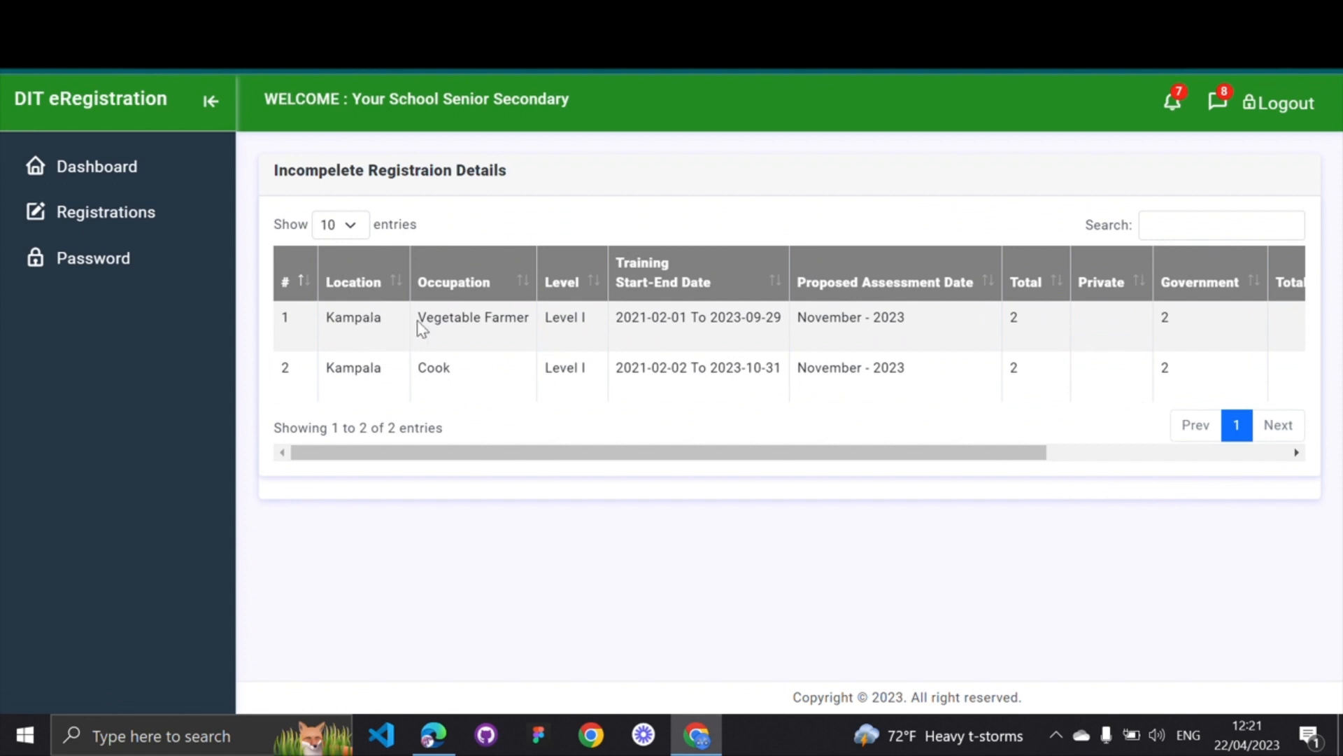
{"action": "left_click_drag", "start_coordinate": [323, 319], "coordinate": [530, 319]}
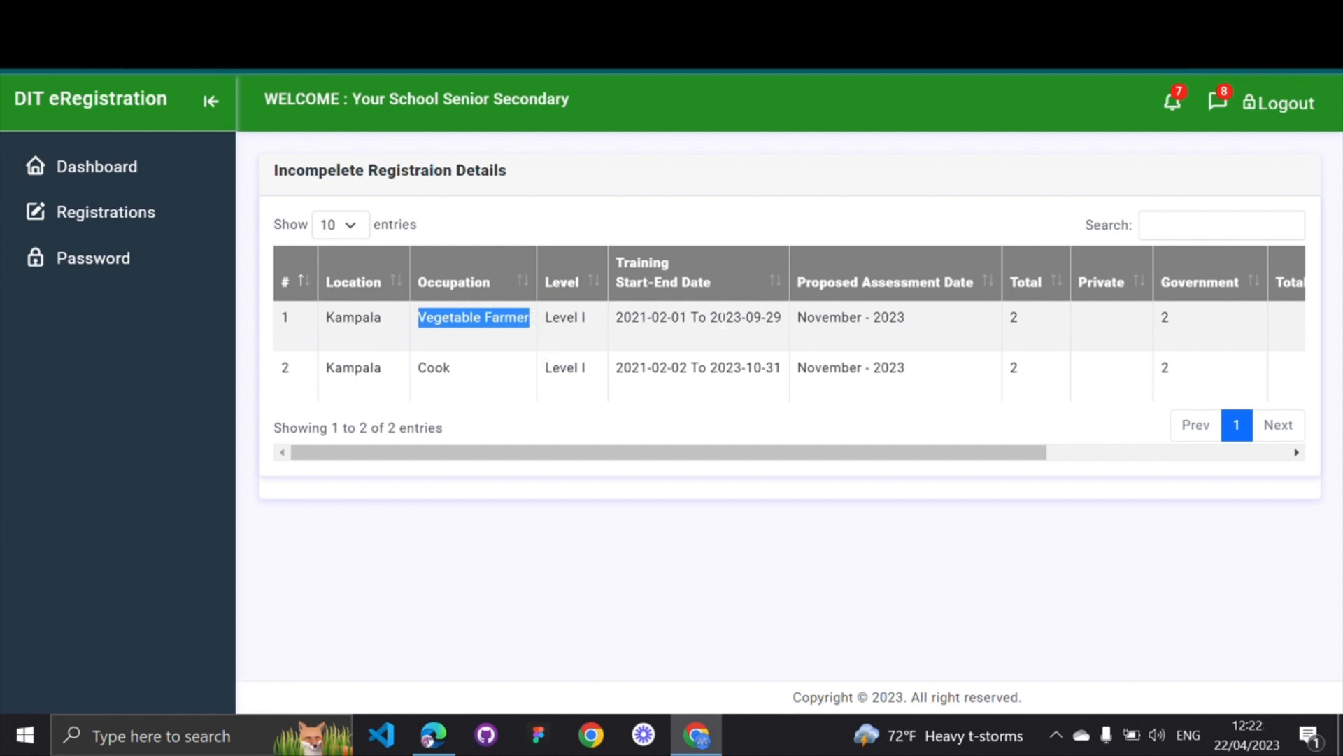
{"action": "scroll", "coordinate": [722, 321], "scroll_direction": "right", "scroll_amount": 5}
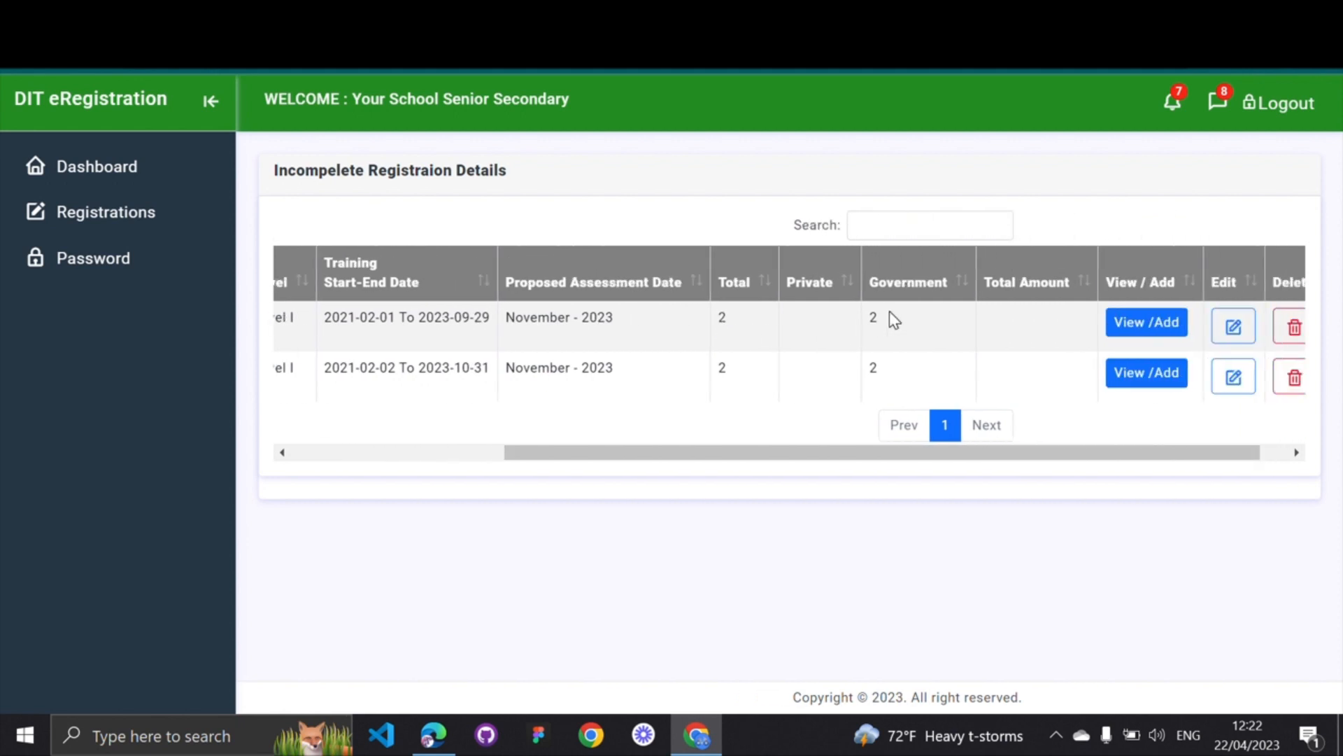
{"action": "scroll", "coordinate": [890, 313], "scroll_direction": "right", "scroll_amount": 1}
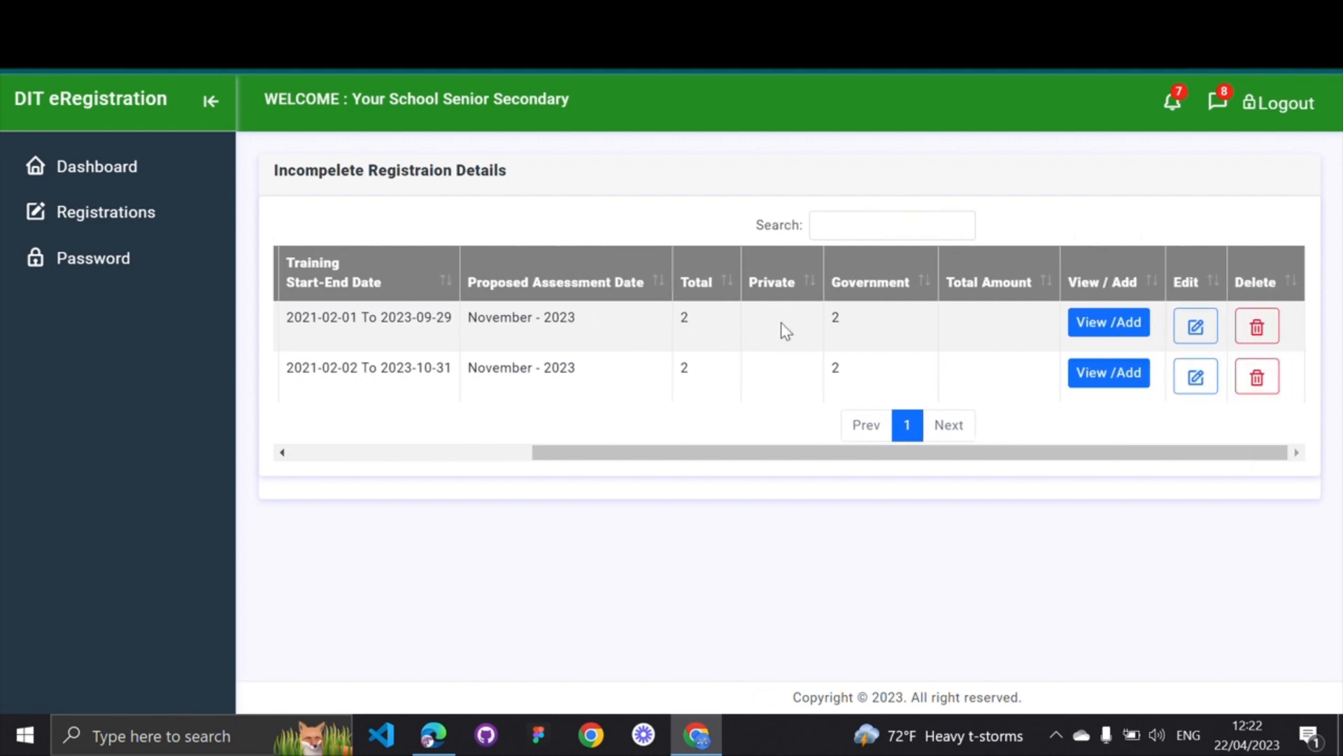
Open the Vegetable Farmer Level I registration and review its two candidates' names and birth dates
{"action": "left_click", "coordinate": [1108, 326]}
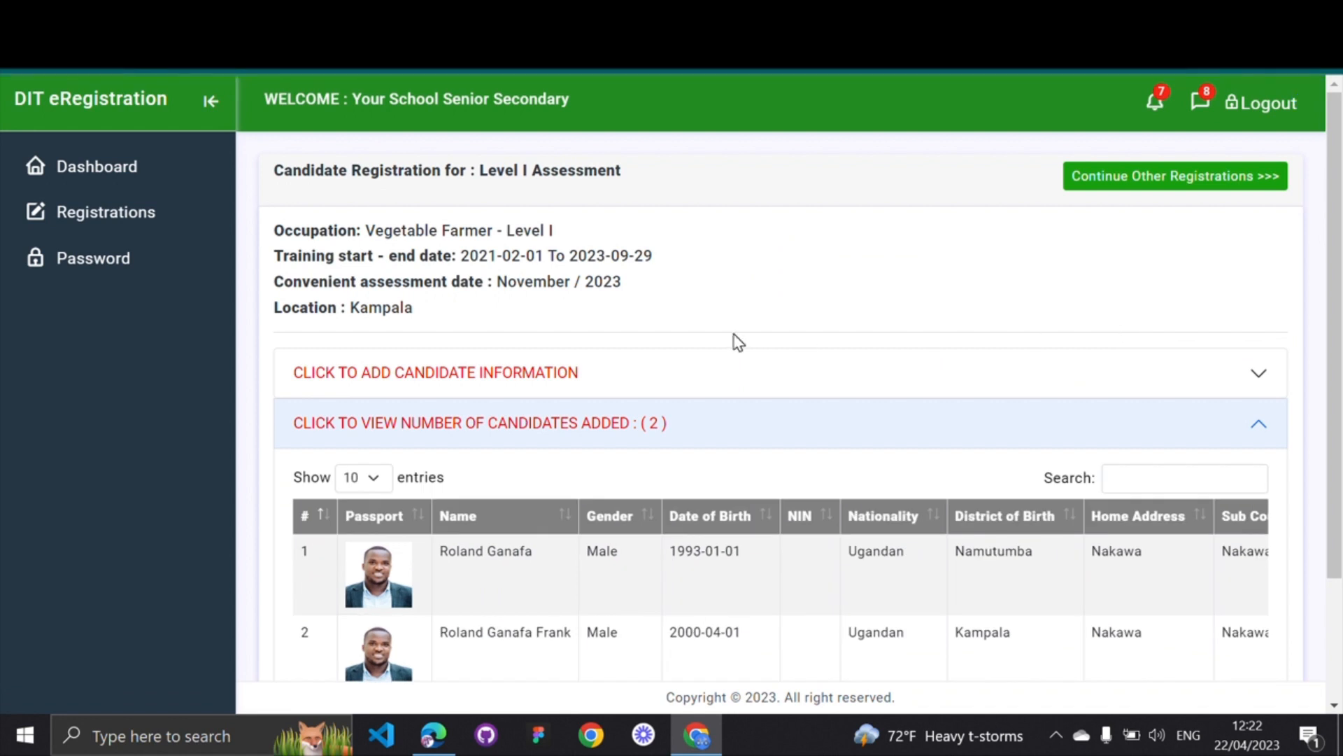
{"action": "scroll", "coordinate": [735, 338], "scroll_direction": "down", "scroll_amount": 2}
{"action": "scroll", "coordinate": [749, 454], "scroll_direction": "right", "scroll_amount": 2}
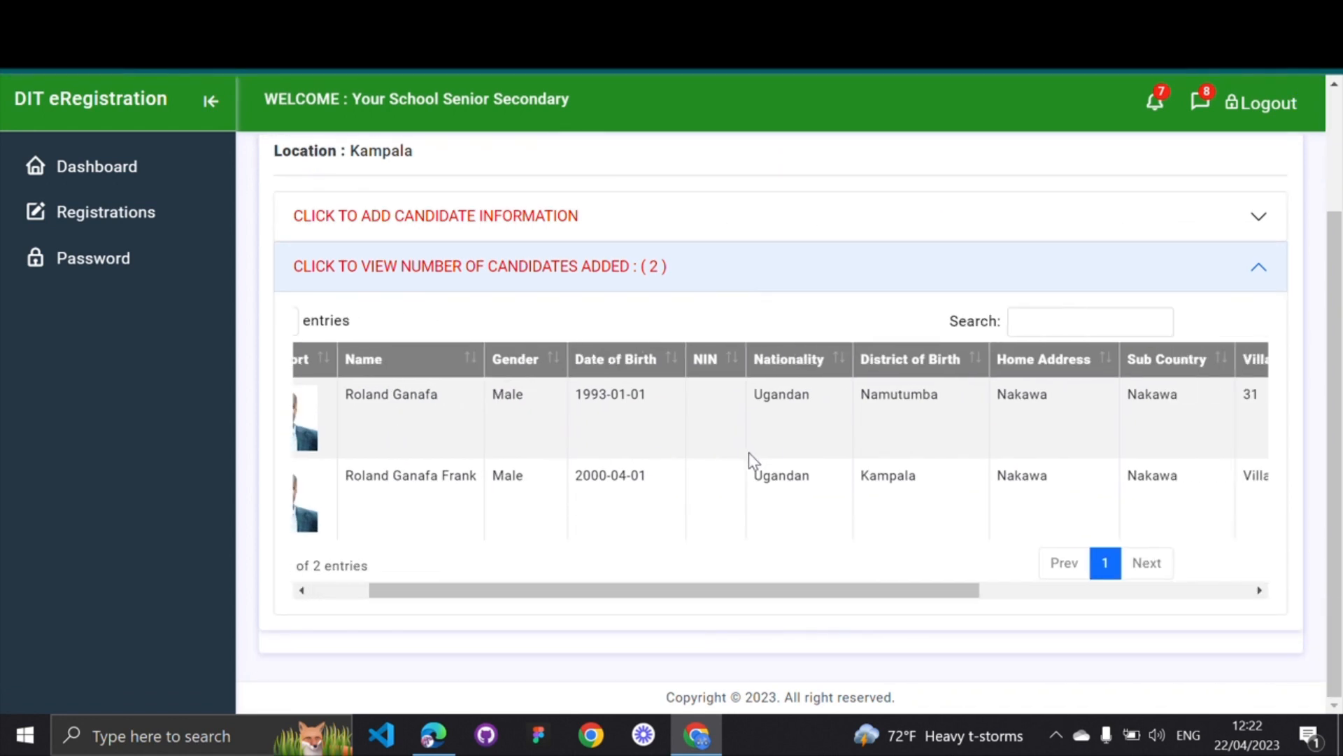
{"action": "scroll", "coordinate": [748, 452], "scroll_direction": "right", "scroll_amount": 5}
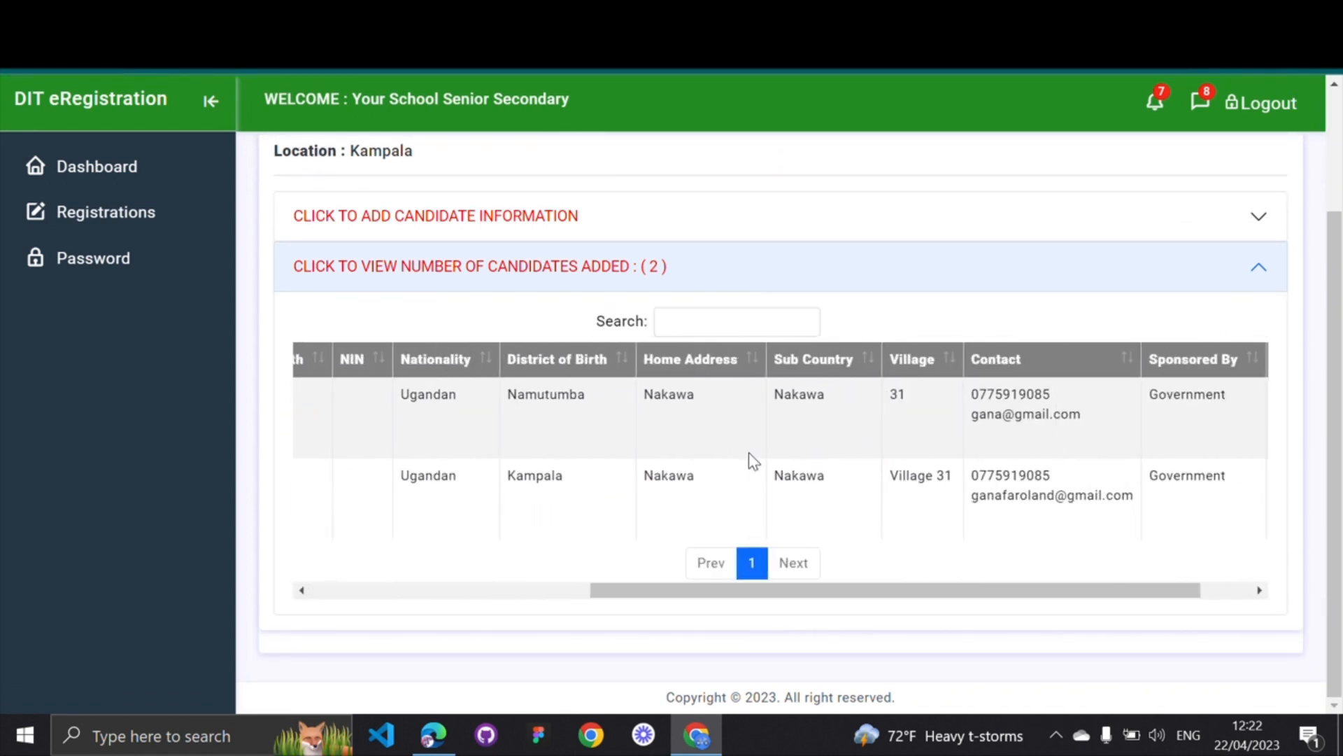
{"action": "scroll", "coordinate": [748, 452], "scroll_direction": "left", "scroll_amount": 5}
{"action": "scroll", "coordinate": [749, 452], "scroll_direction": "up", "scroll_amount": 1}
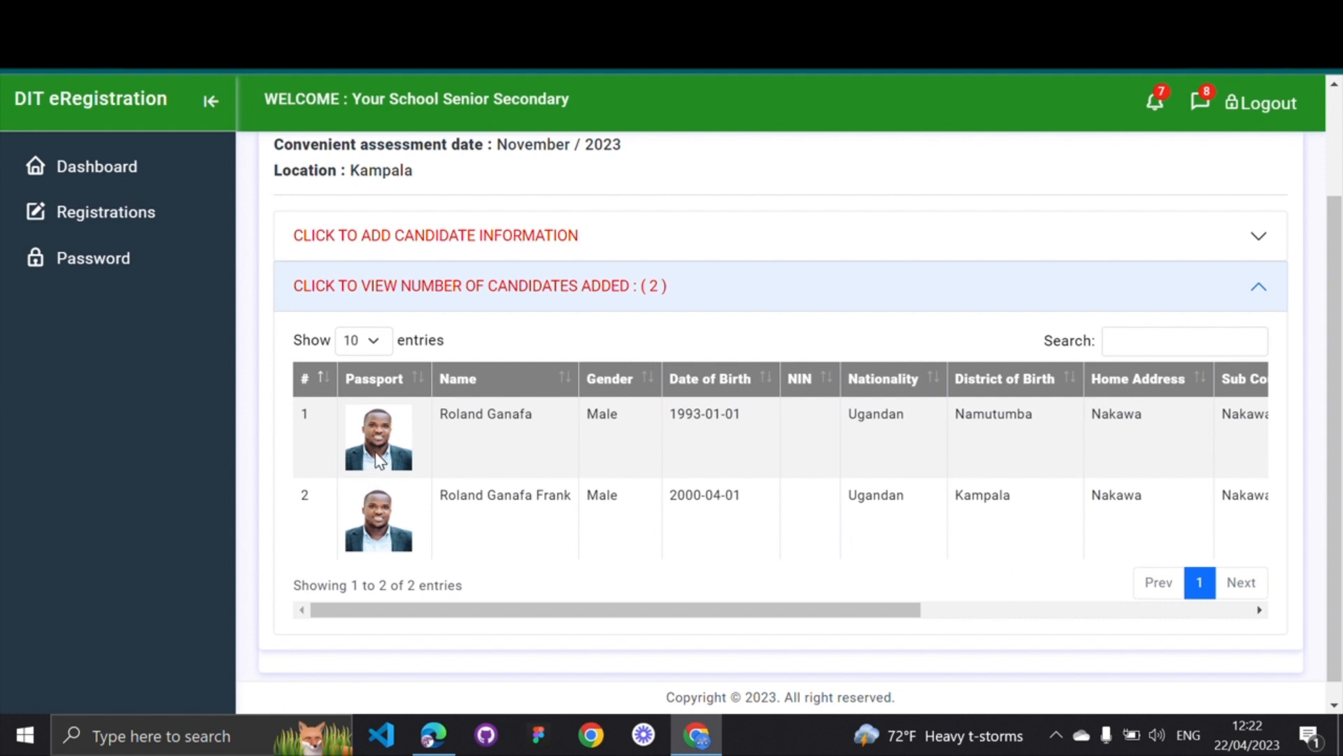
{"action": "left_click_drag", "start_coordinate": [572, 495], "coordinate": [436, 507]}
{"action": "left_click_drag", "start_coordinate": [746, 495], "coordinate": [673, 490]}
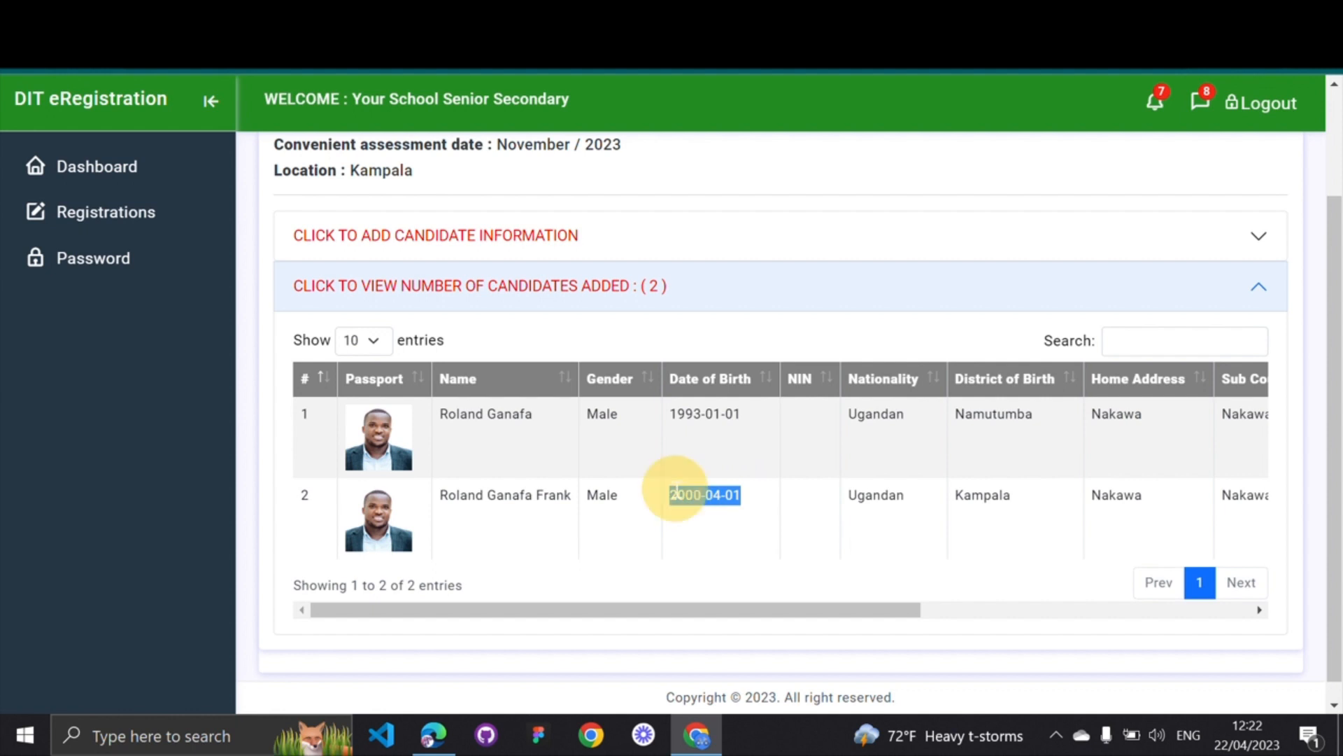
{"action": "left_click", "coordinate": [673, 489]}
Expand the CLICK TO ADD CANDIDATE INFORMATION form
{"action": "scroll", "coordinate": [674, 488], "scroll_direction": "up", "scroll_amount": 2}
{"action": "scroll", "coordinate": [674, 488], "scroll_direction": "down", "scroll_amount": 1}
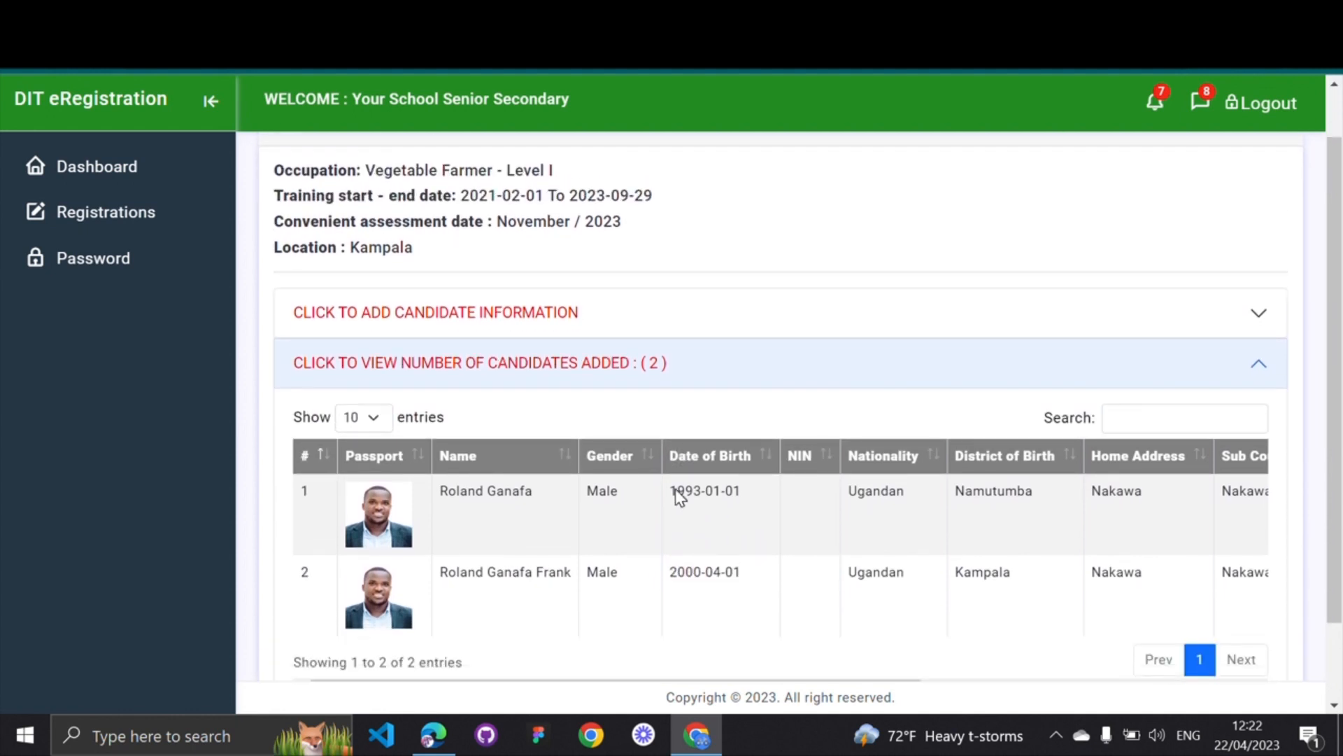
{"action": "left_click", "coordinate": [554, 308]}
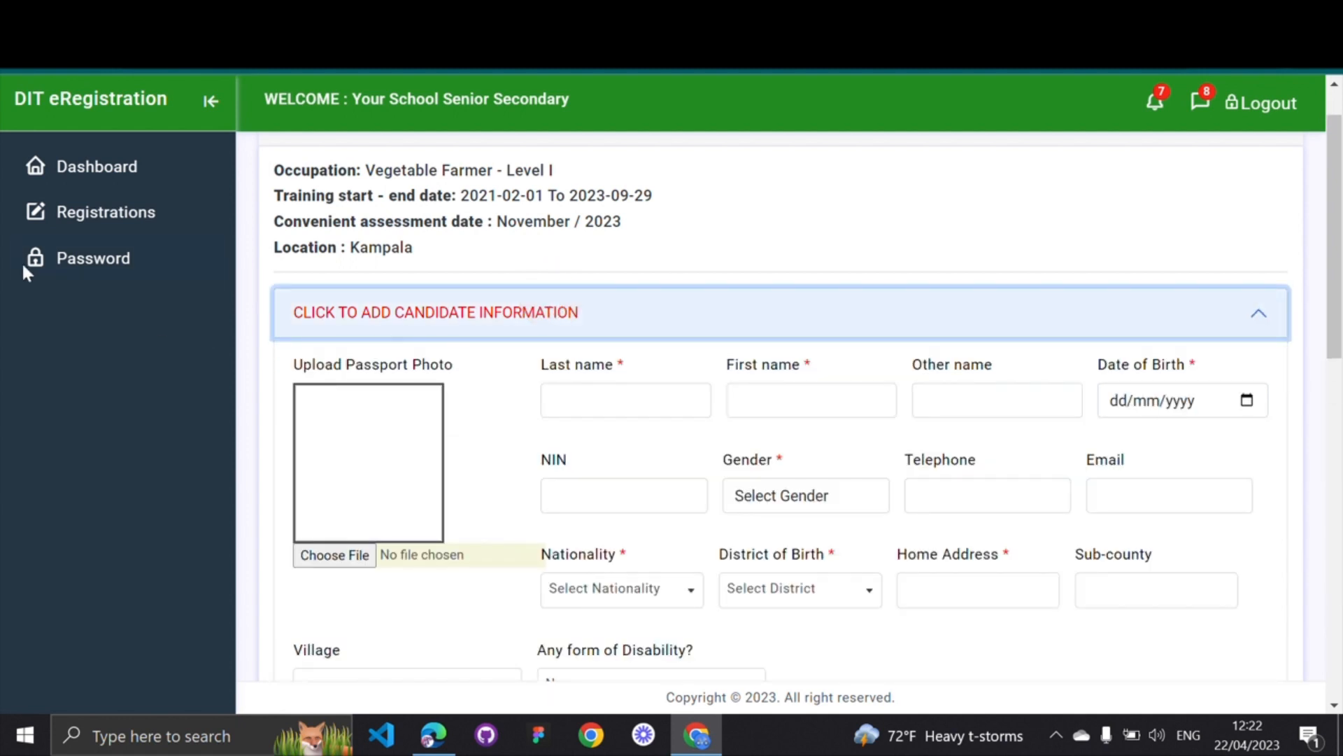
Upload Gana.jpg as the new candidate's passport photo
{"action": "left_click", "coordinate": [21, 349]}
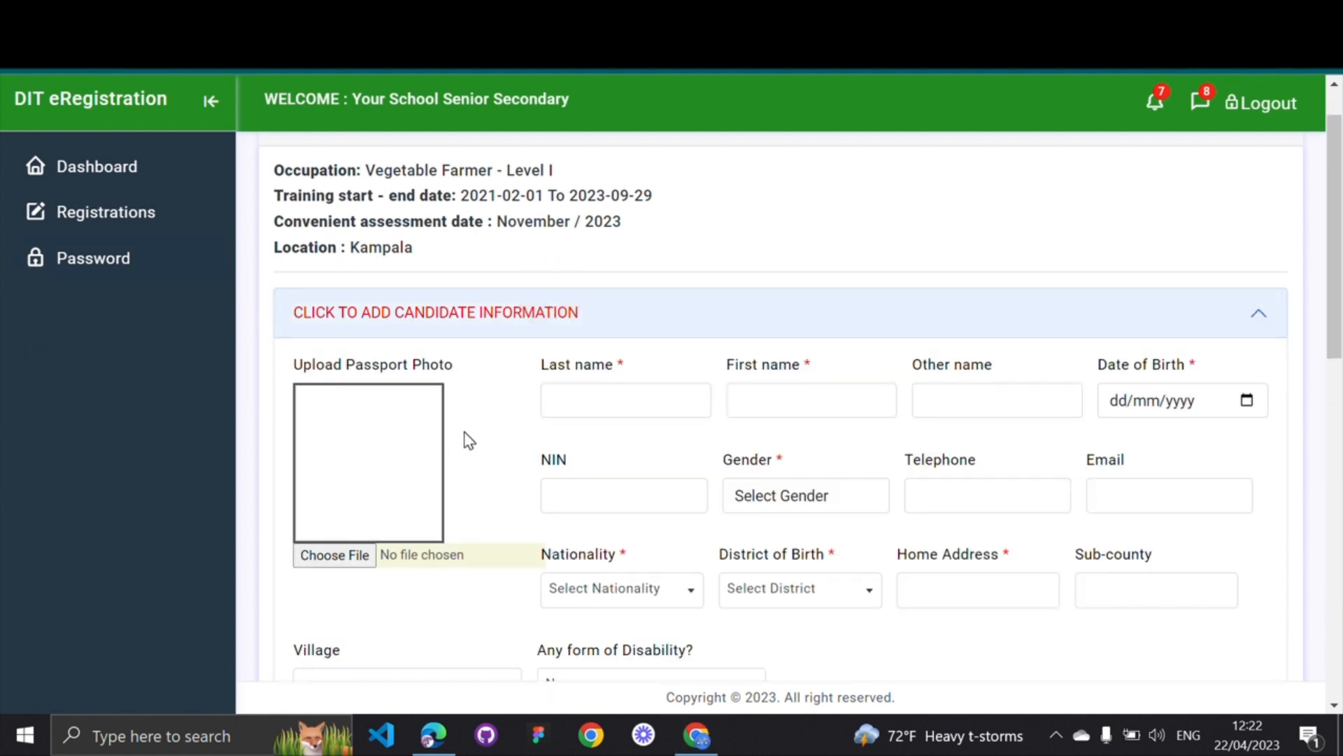
{"action": "scroll", "coordinate": [466, 441], "scroll_direction": "down", "scroll_amount": 3}
{"action": "scroll", "coordinate": [468, 441], "scroll_direction": "up", "scroll_amount": 2}
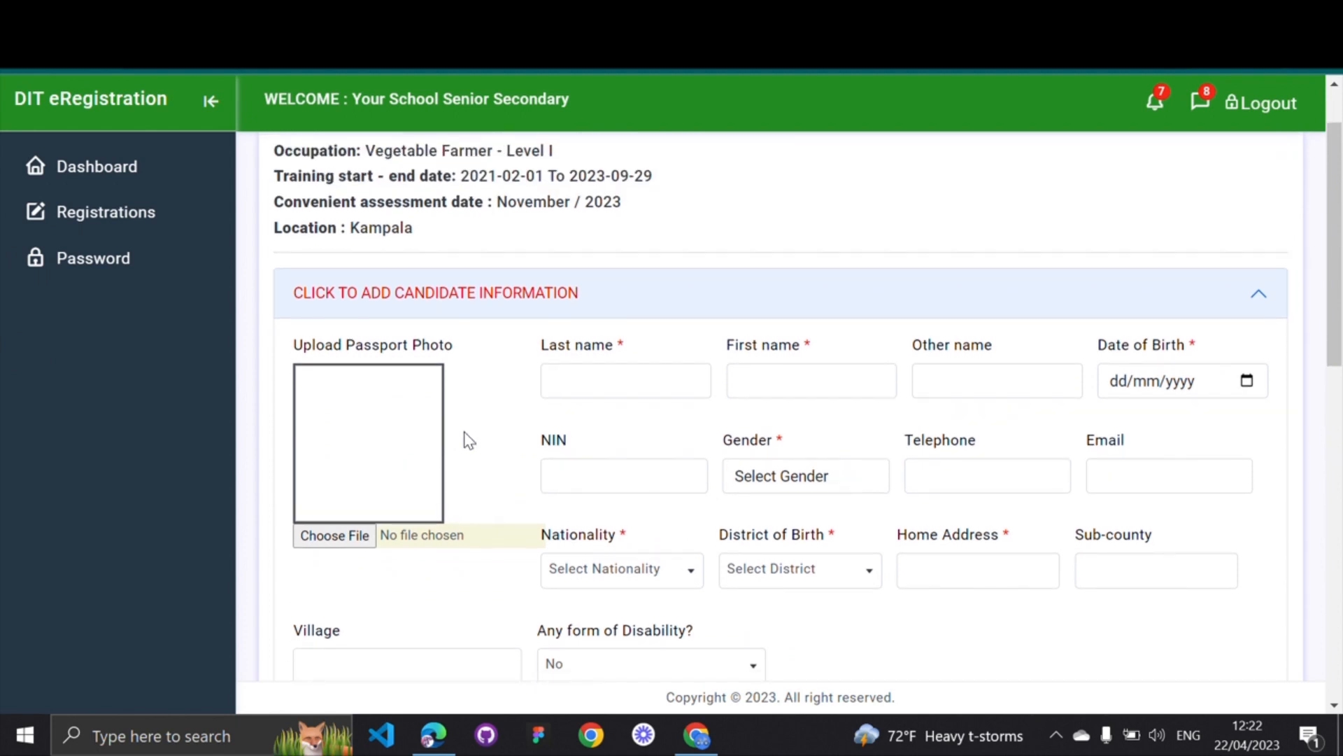
{"action": "scroll", "coordinate": [467, 439], "scroll_direction": "down", "scroll_amount": 10}
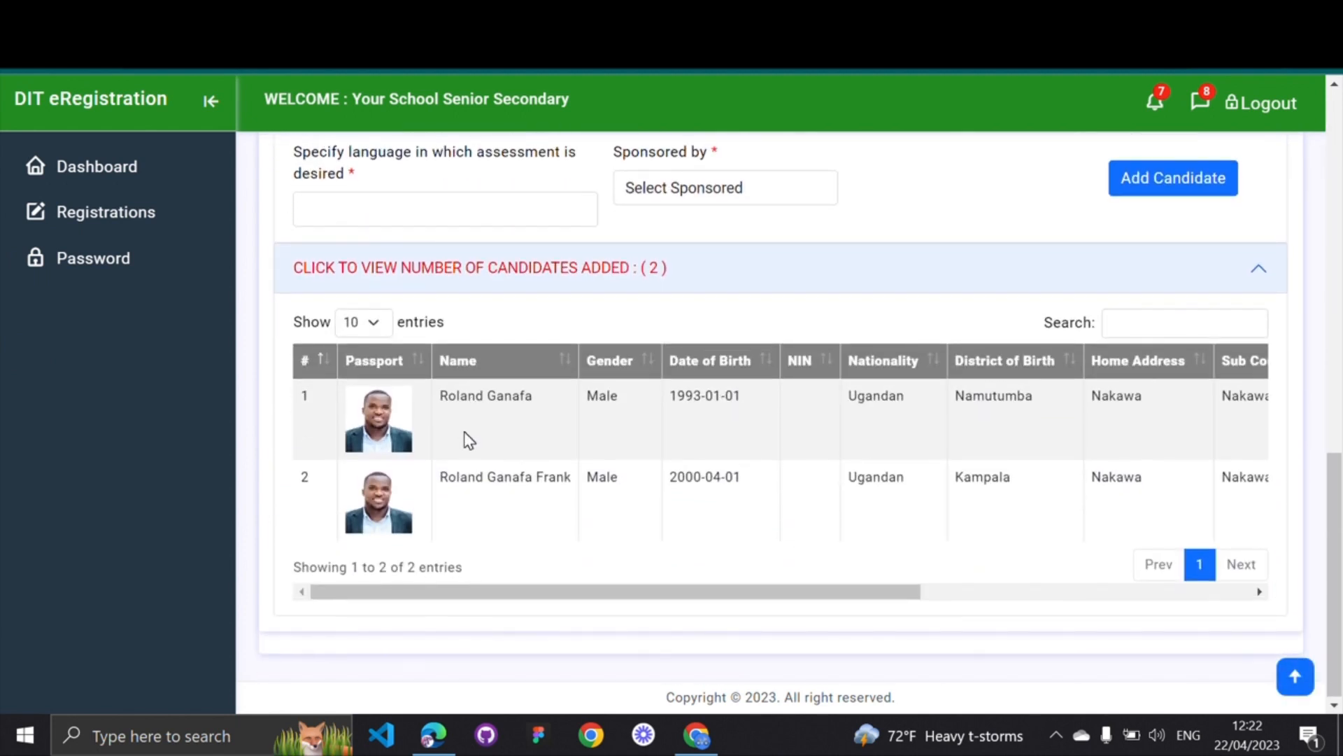
{"action": "scroll", "coordinate": [469, 441], "scroll_direction": "up", "scroll_amount": 12}
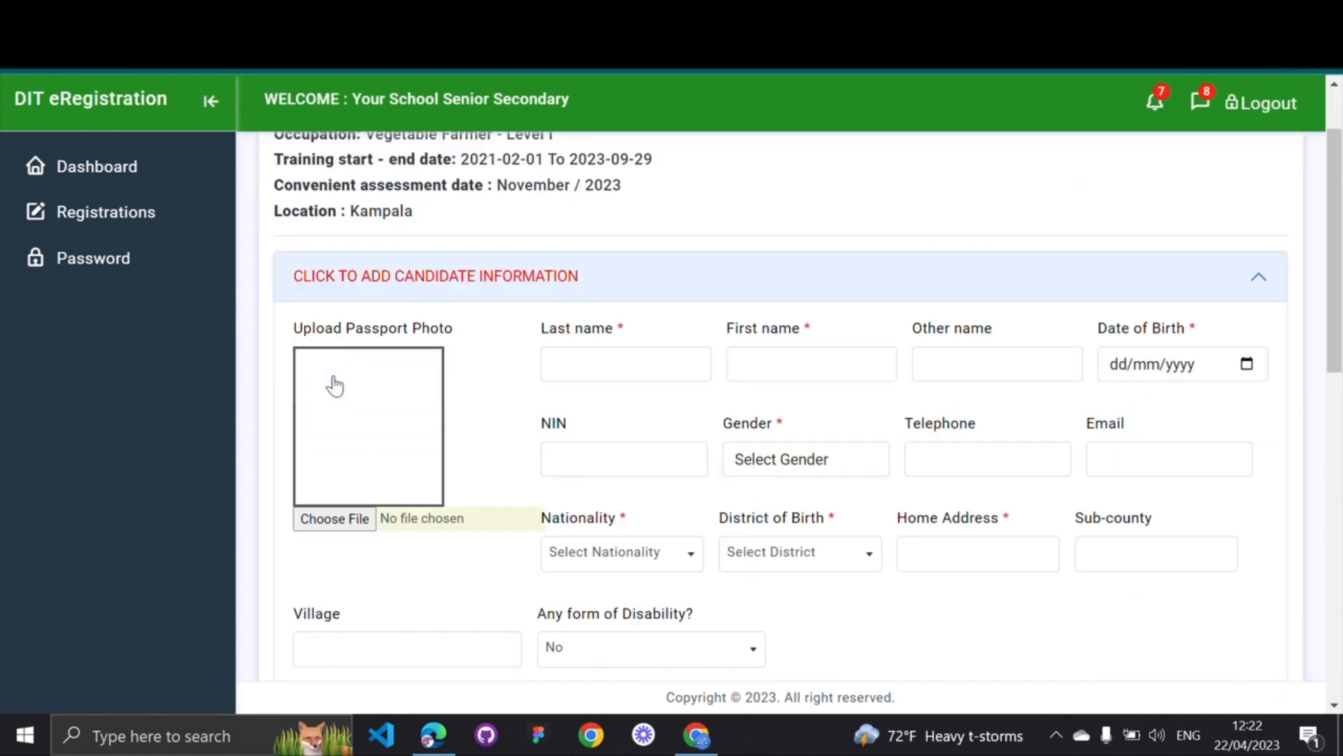
{"action": "scroll", "coordinate": [339, 378], "scroll_direction": "down", "scroll_amount": 2}
{"action": "scroll", "coordinate": [335, 385], "scroll_direction": "down", "scroll_amount": 1}
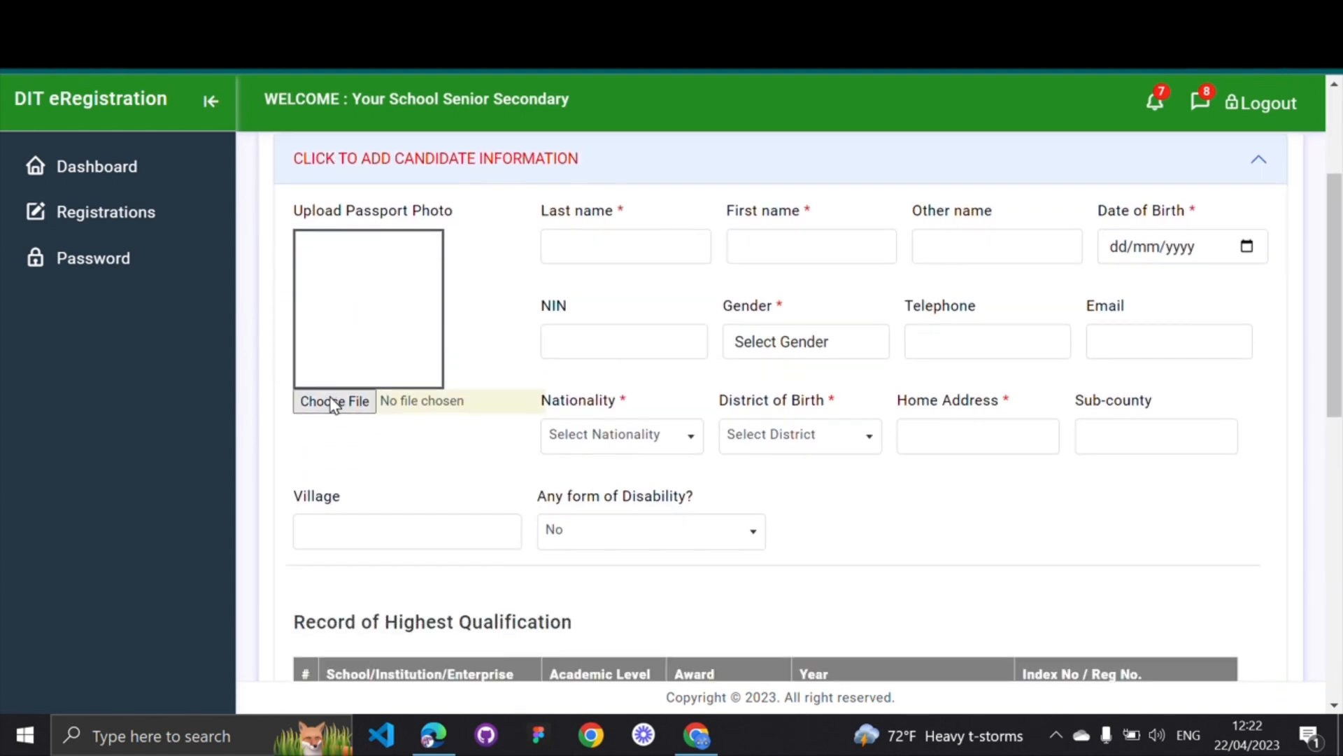
{"action": "left_click", "coordinate": [331, 397]}
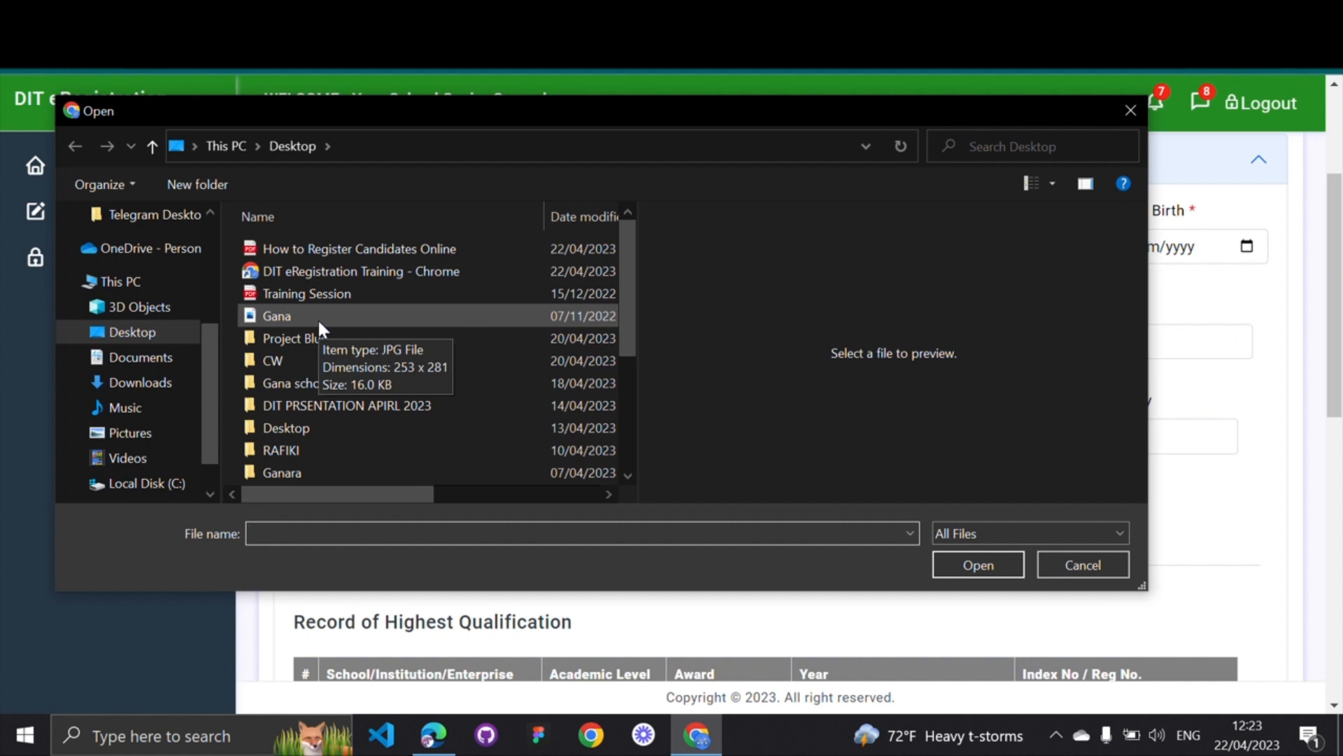
{"action": "double_click", "coordinate": [318, 317]}
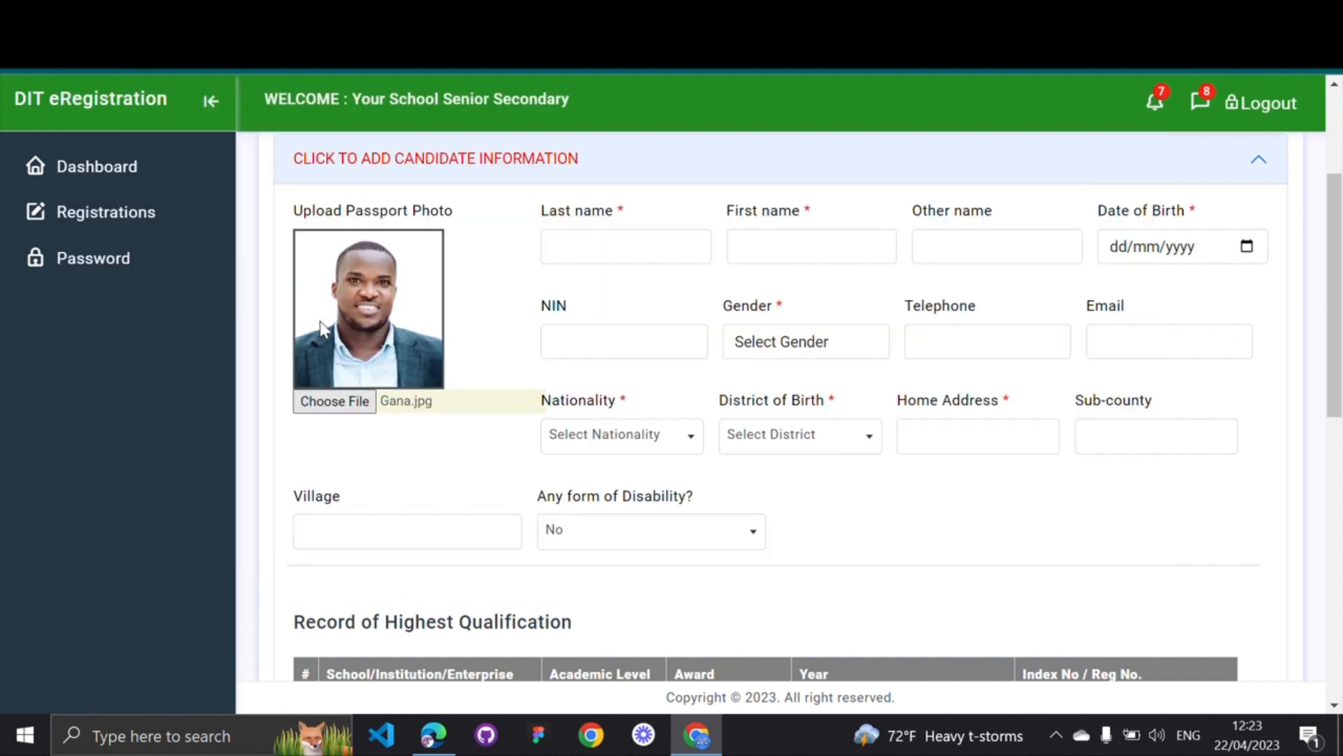
Enter the candidate's last, first and other names
{"action": "left_click", "coordinate": [591, 253]}
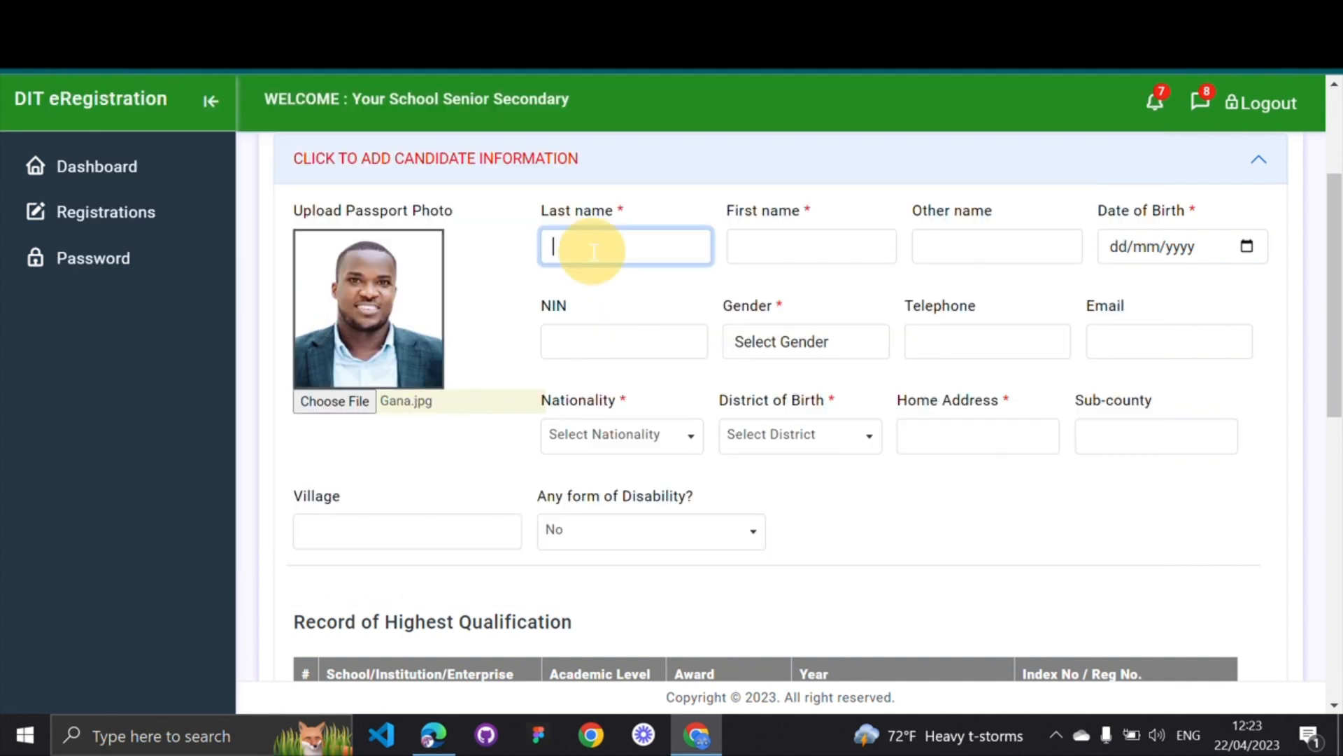
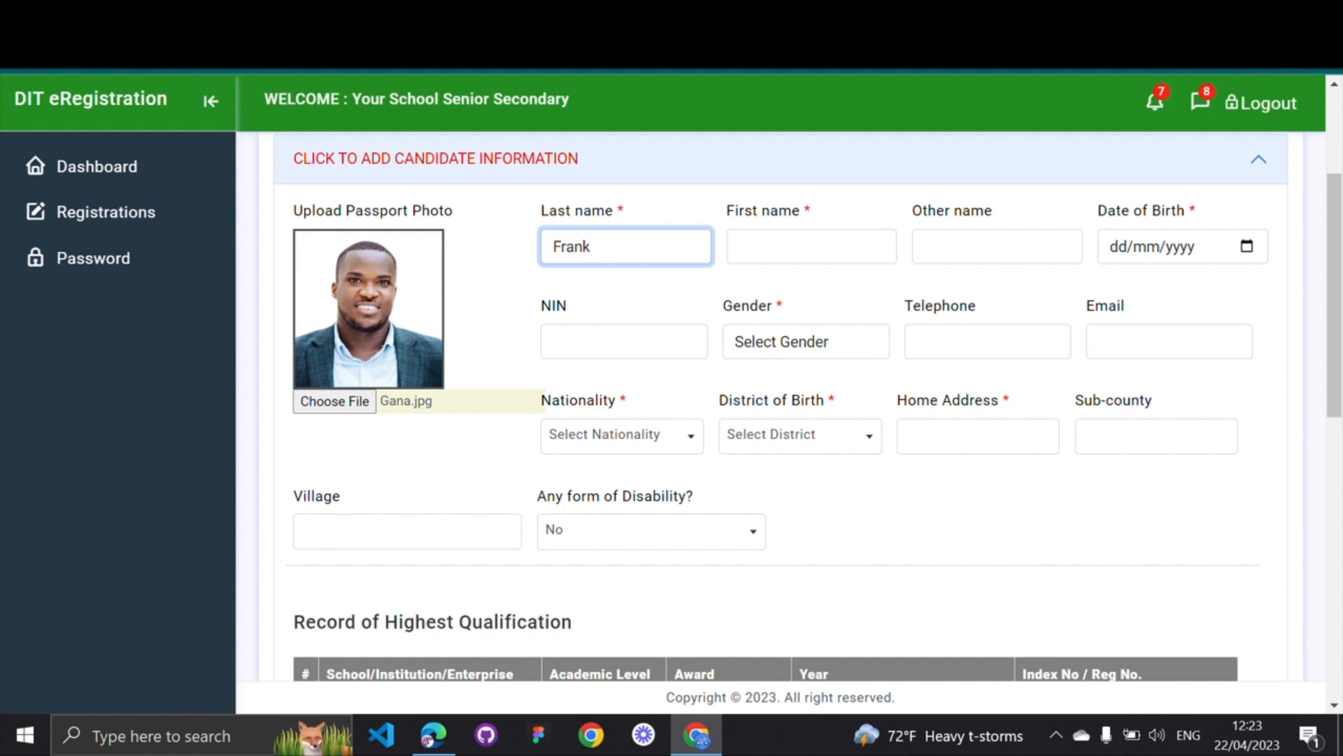
{"action": "key", "text": "Tab"}
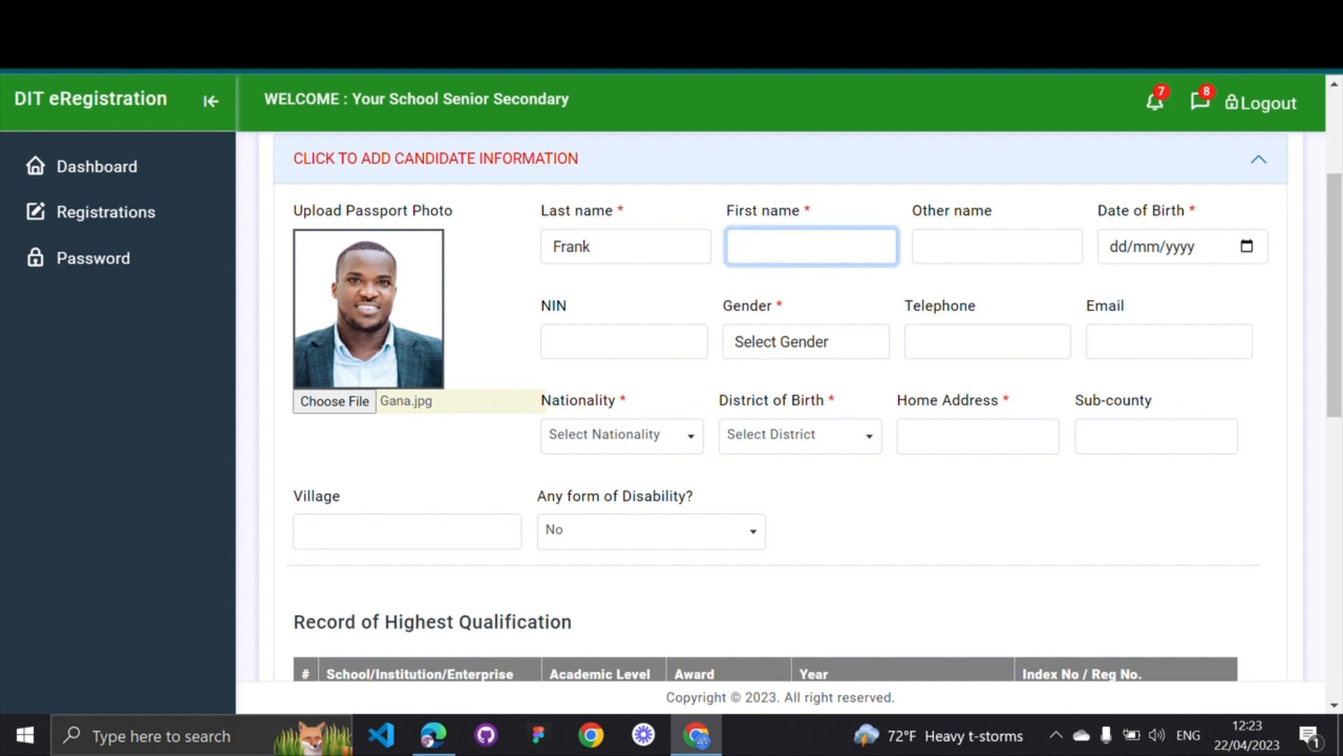
{"action": "key", "text": "Tab"}
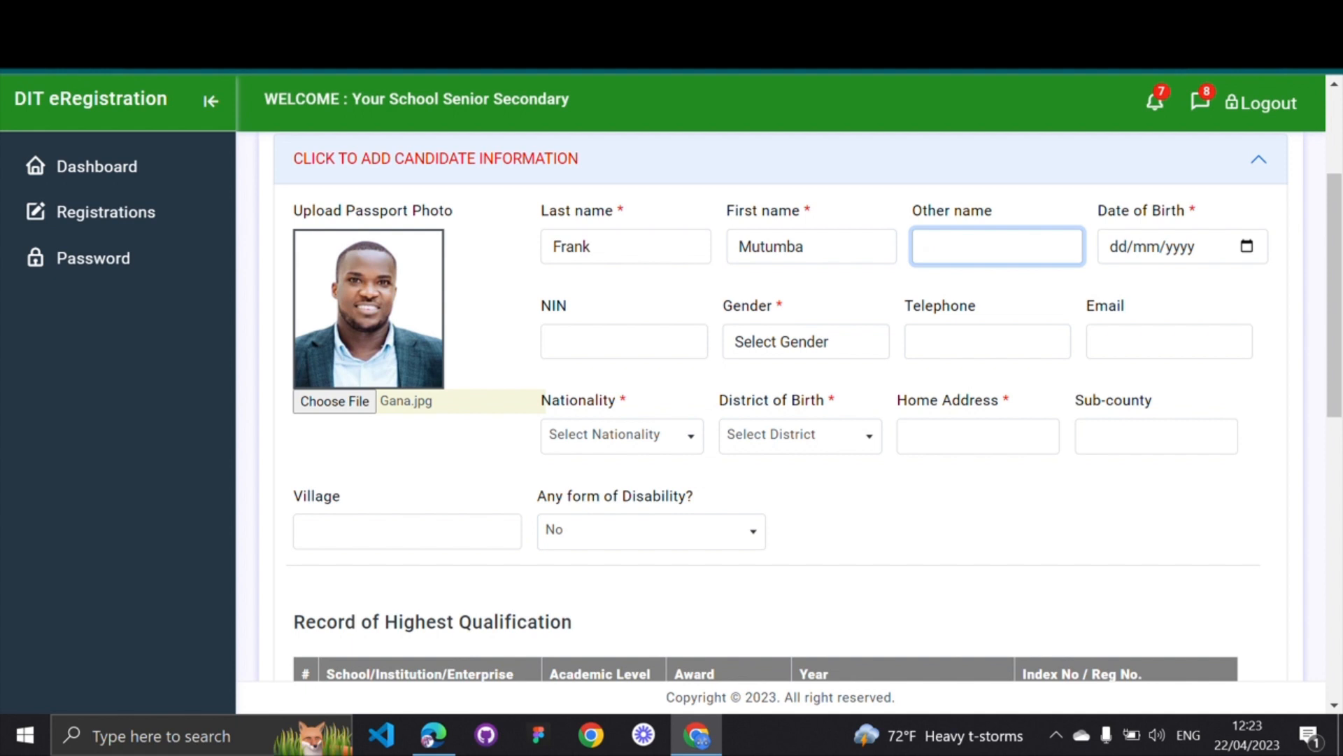
Set the date of birth to 20/10/2001 in the calendar
{"action": "left_click", "coordinate": [1247, 245]}
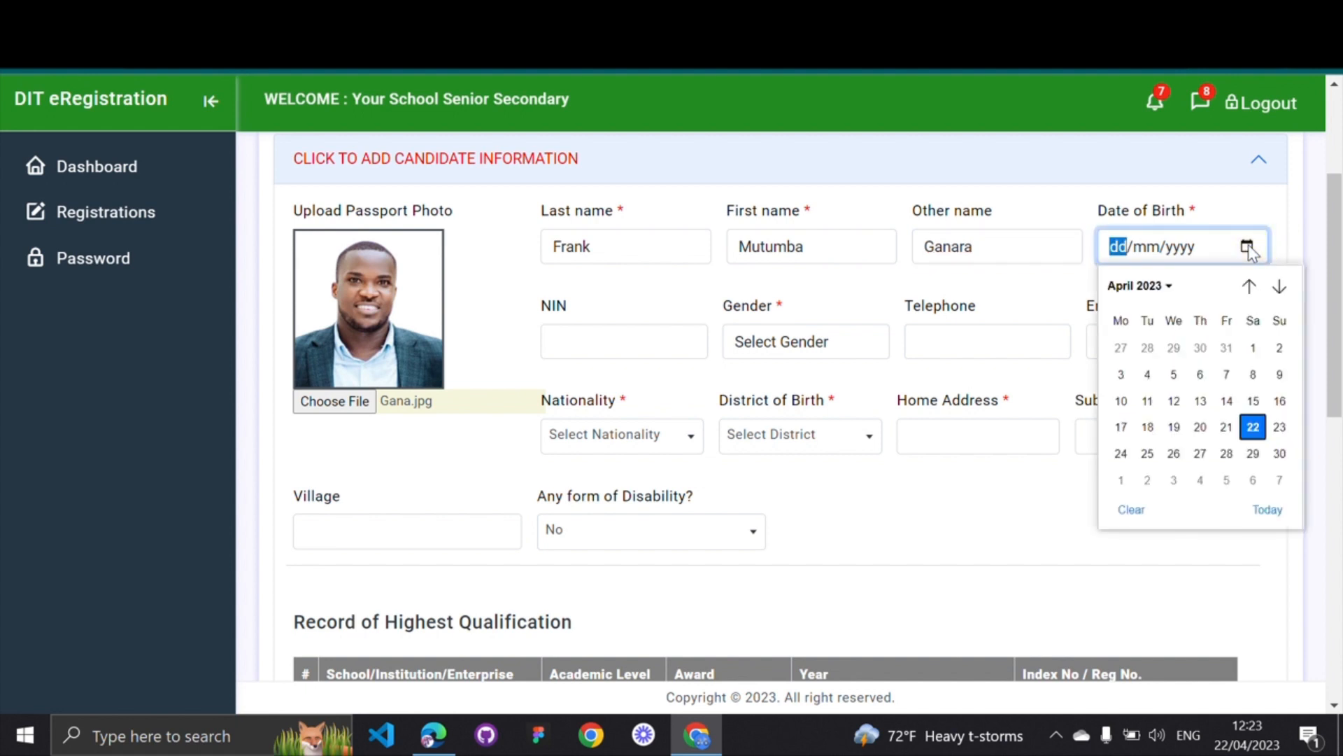
{"action": "left_click", "coordinate": [1168, 285]}
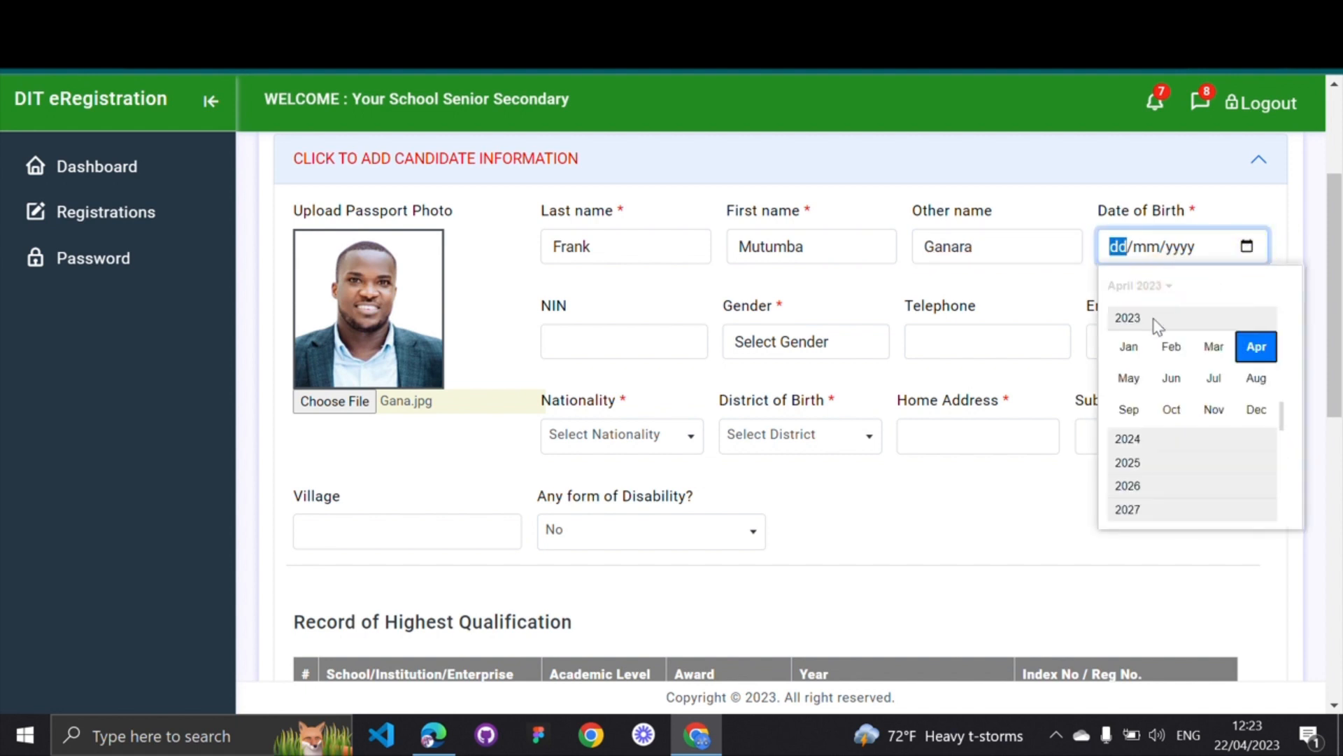
{"action": "scroll", "coordinate": [1147, 343], "scroll_direction": "up", "scroll_amount": 5}
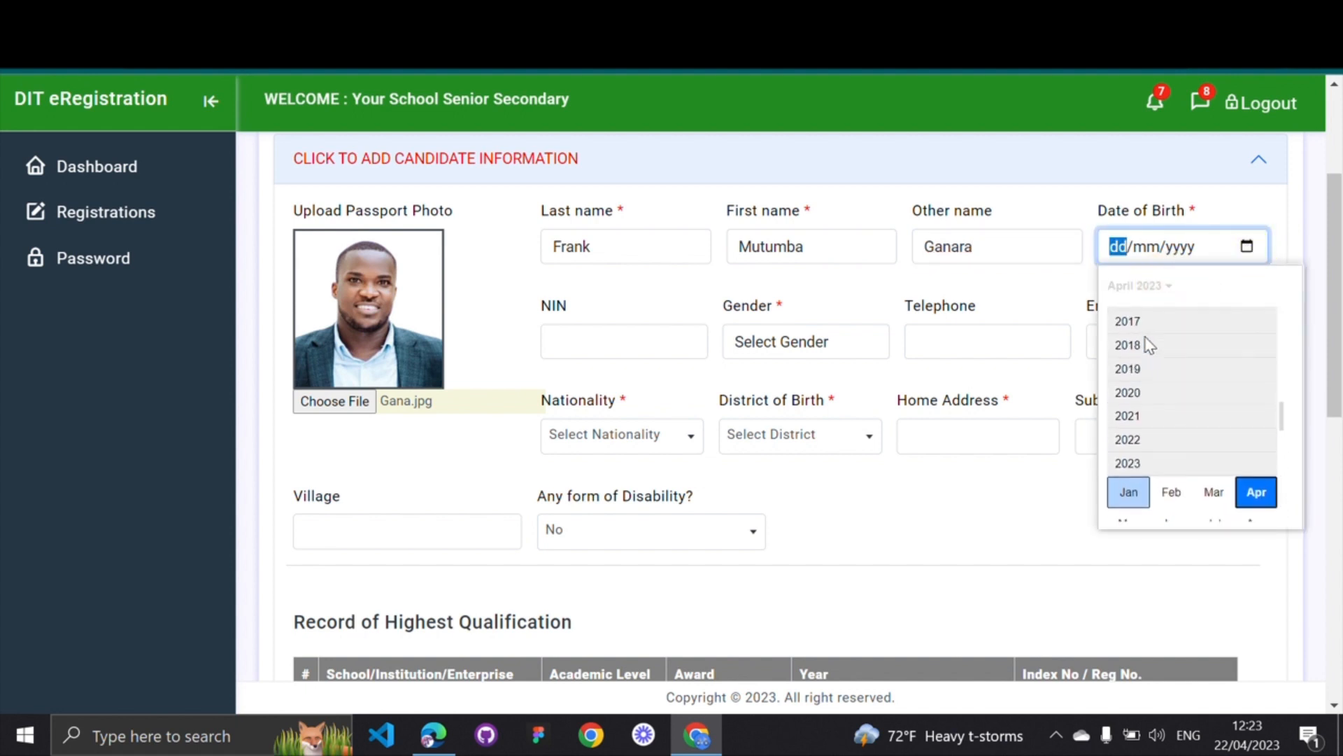
{"action": "scroll", "coordinate": [1149, 344], "scroll_direction": "up", "scroll_amount": 5}
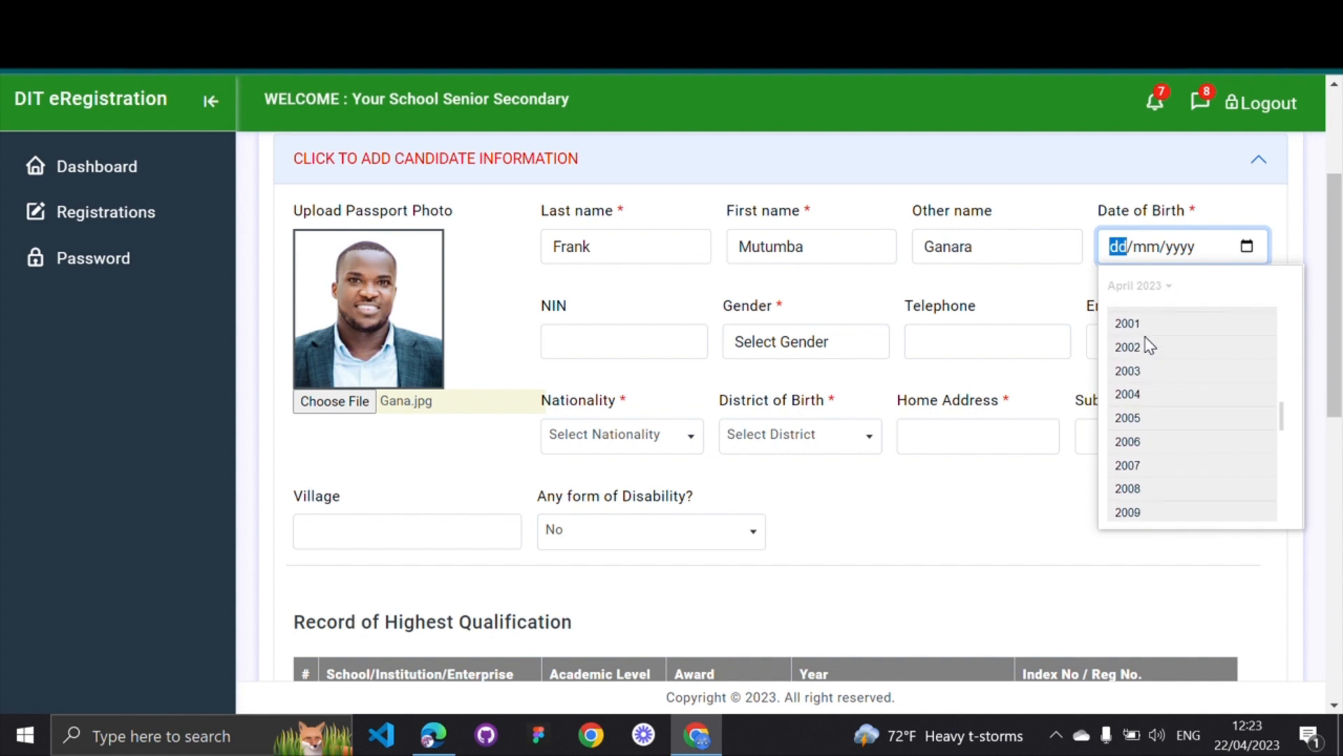
{"action": "left_click", "coordinate": [1133, 333]}
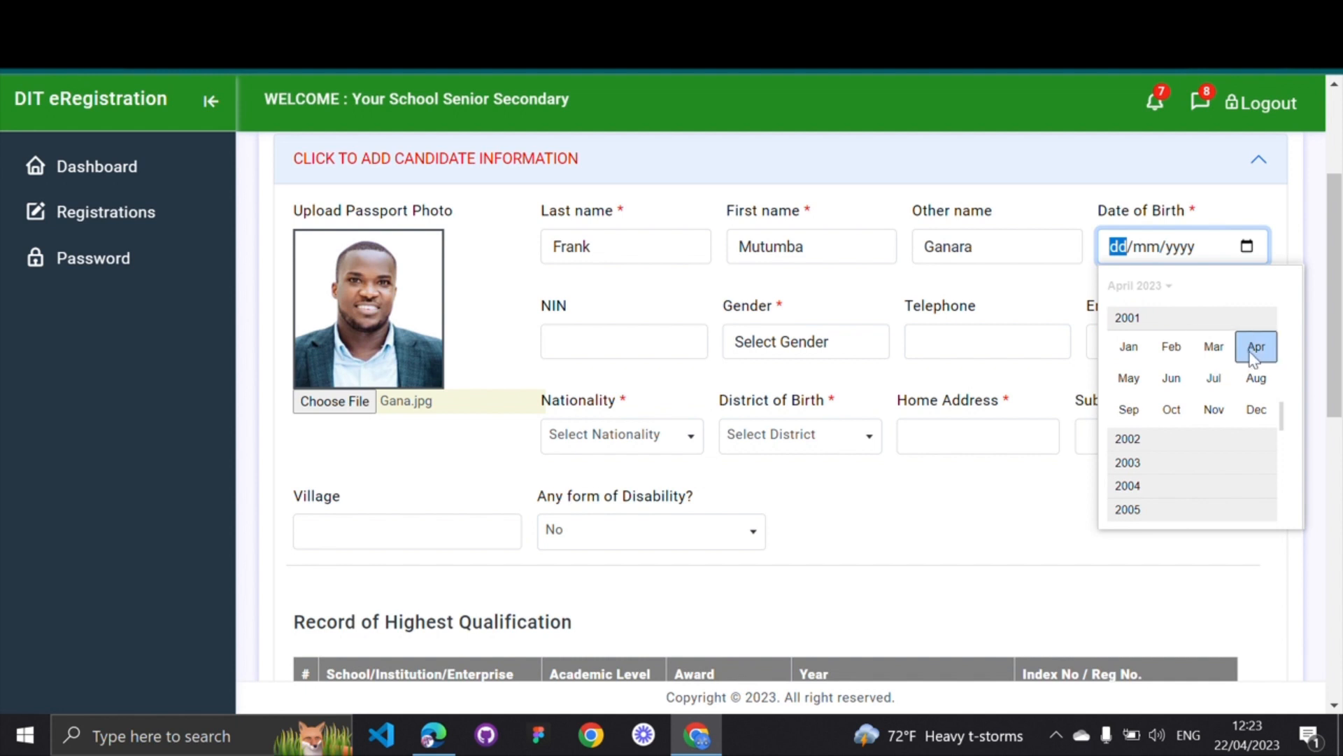
{"action": "left_click", "coordinate": [1182, 412]}
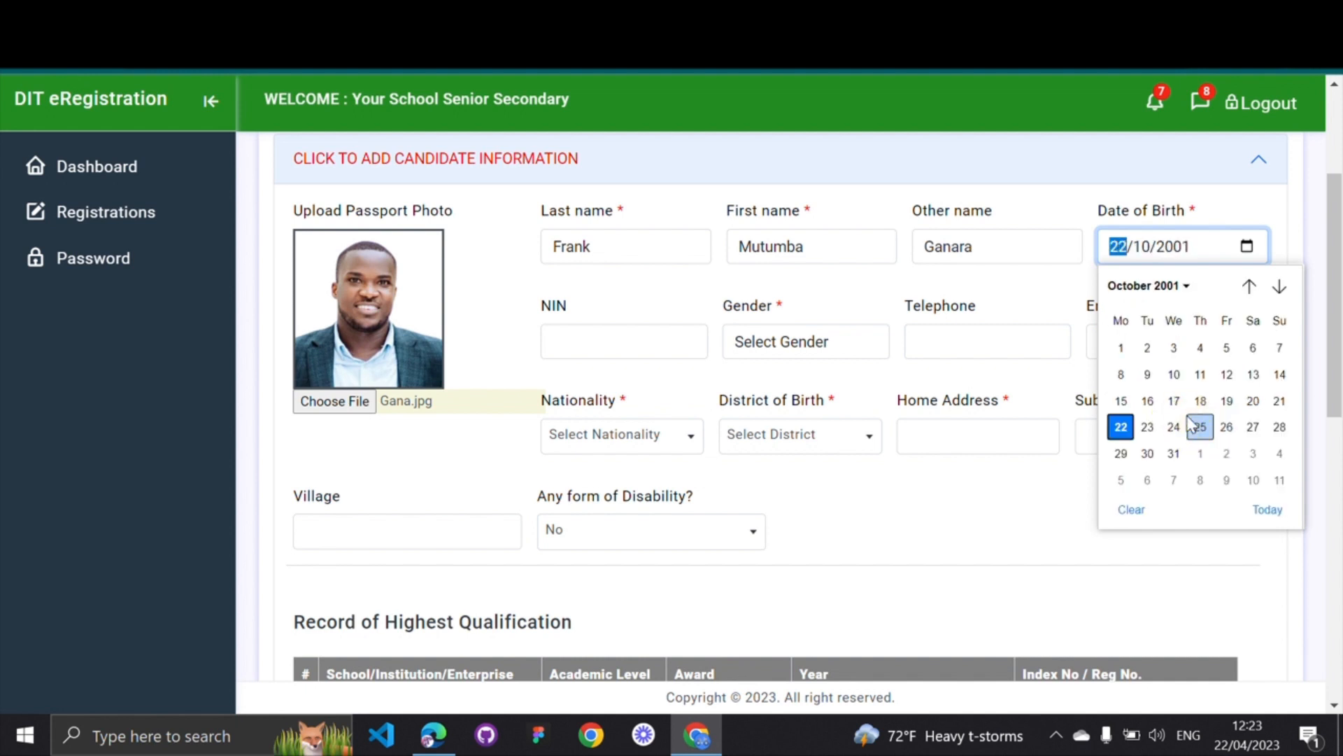
{"action": "left_click", "coordinate": [1252, 404]}
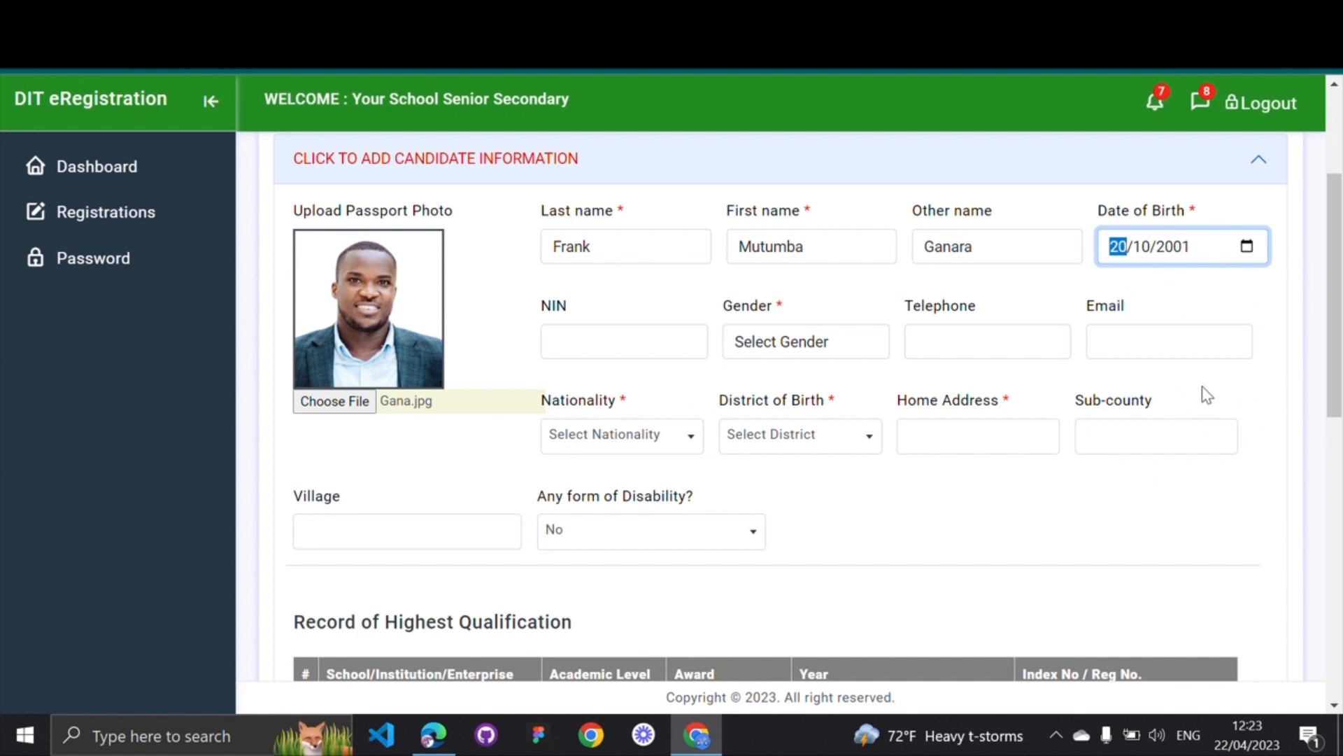
{"action": "left_click", "coordinate": [1179, 296]}
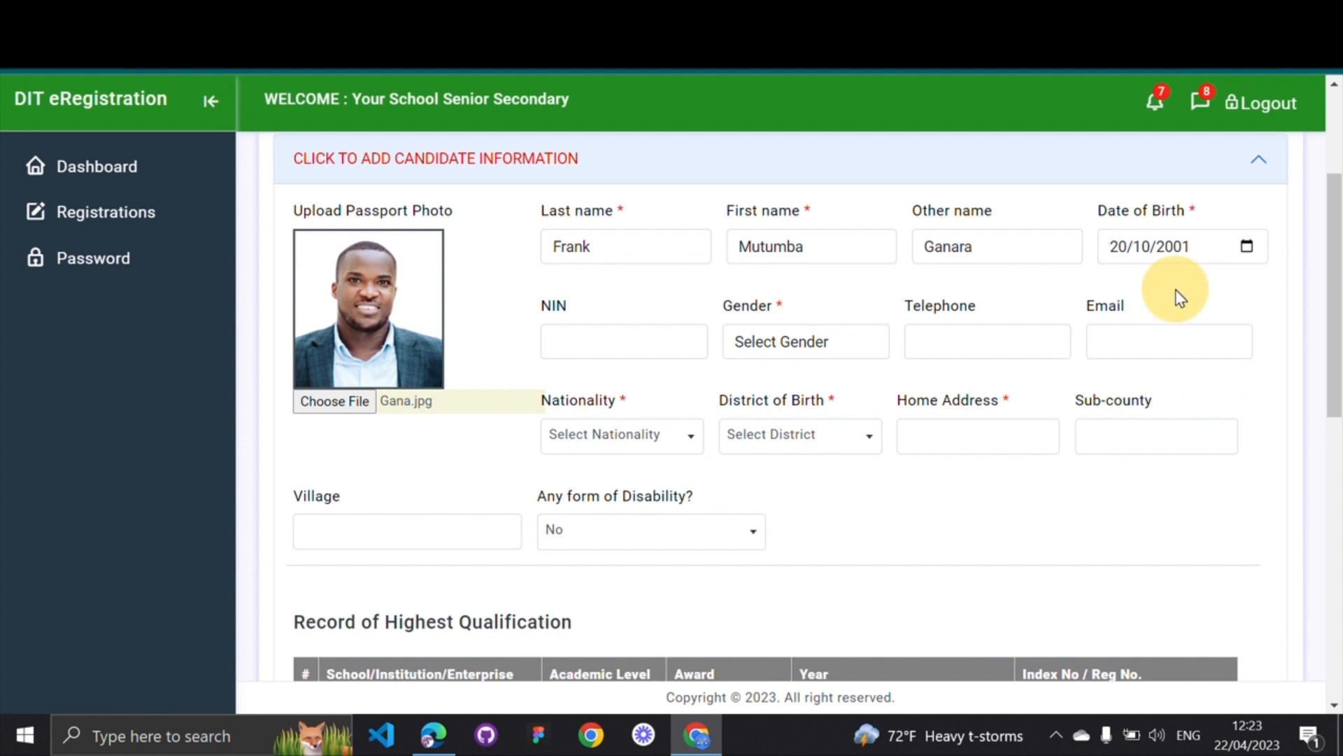
Set gender to Male, nationality to Rwandan and district of birth to Ngoma
{"action": "left_click", "coordinate": [801, 341]}
{"action": "left_click", "coordinate": [762, 390]}
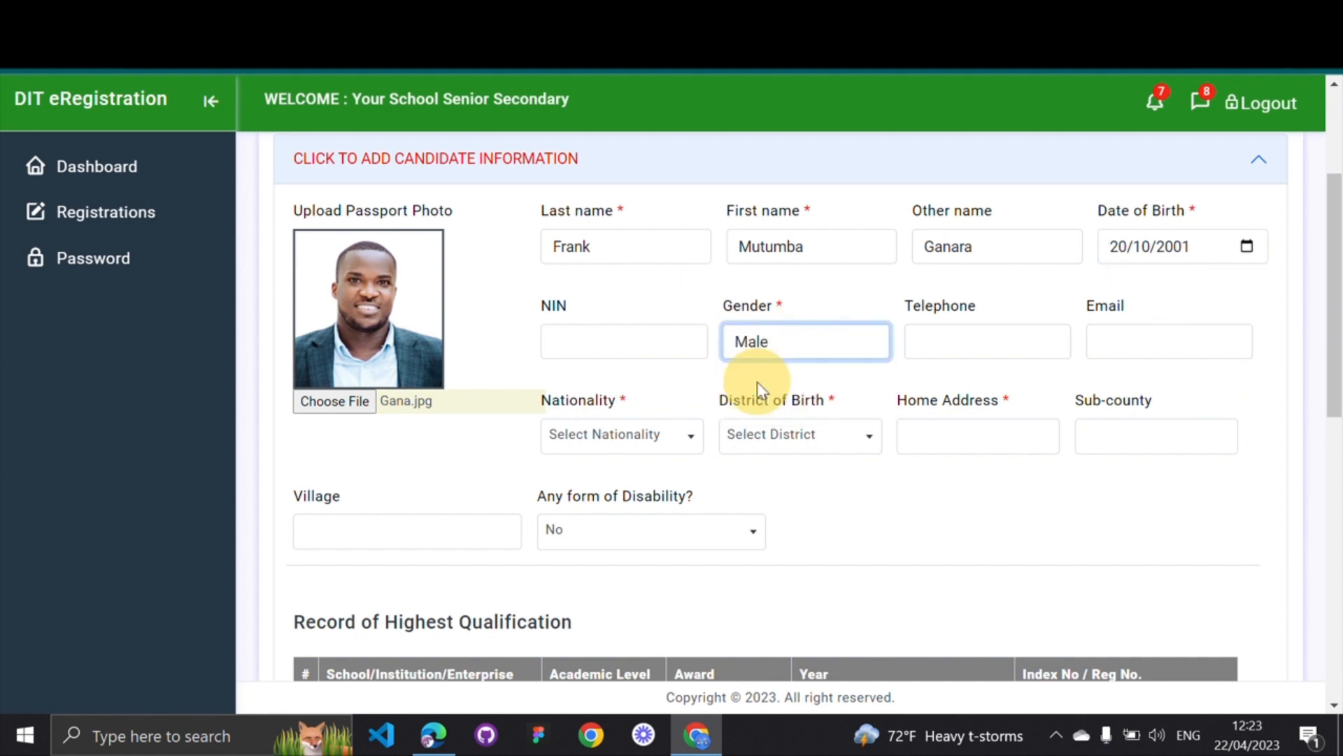
{"action": "left_click", "coordinate": [639, 441]}
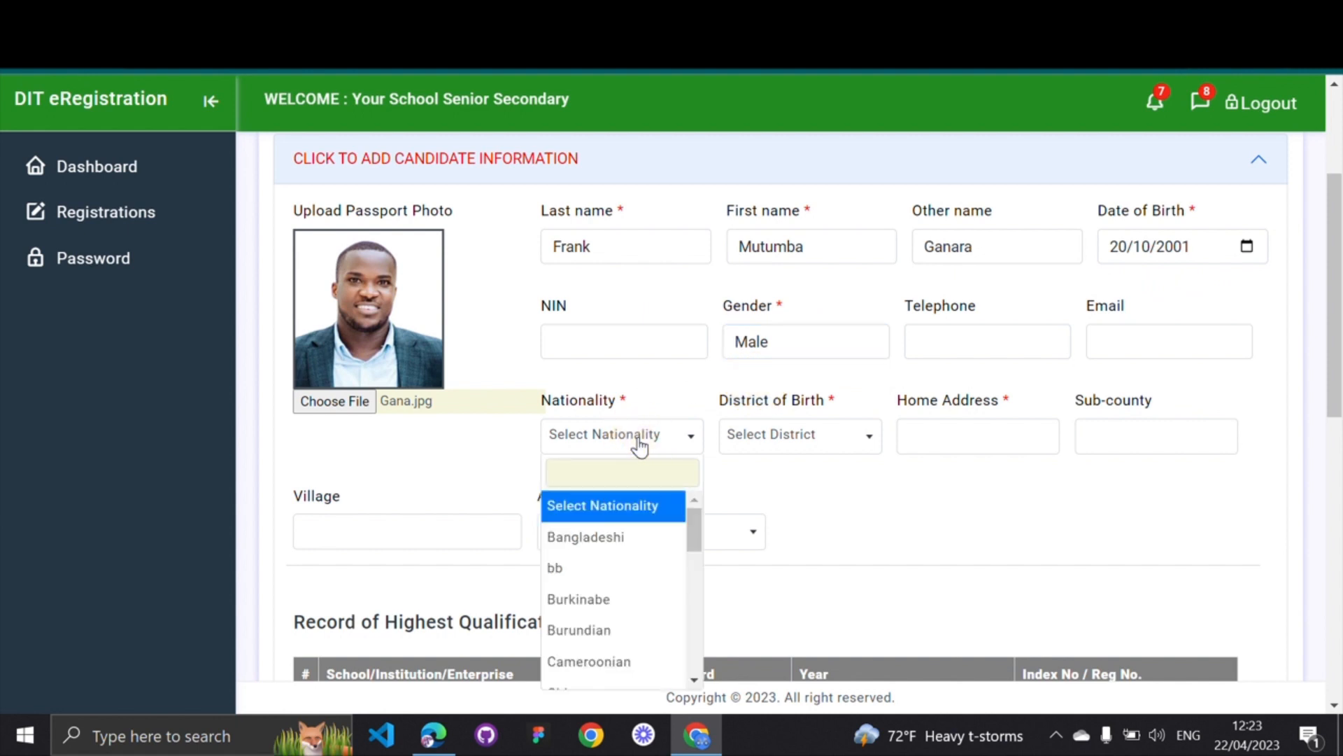
{"action": "type", "text": "rwa"}
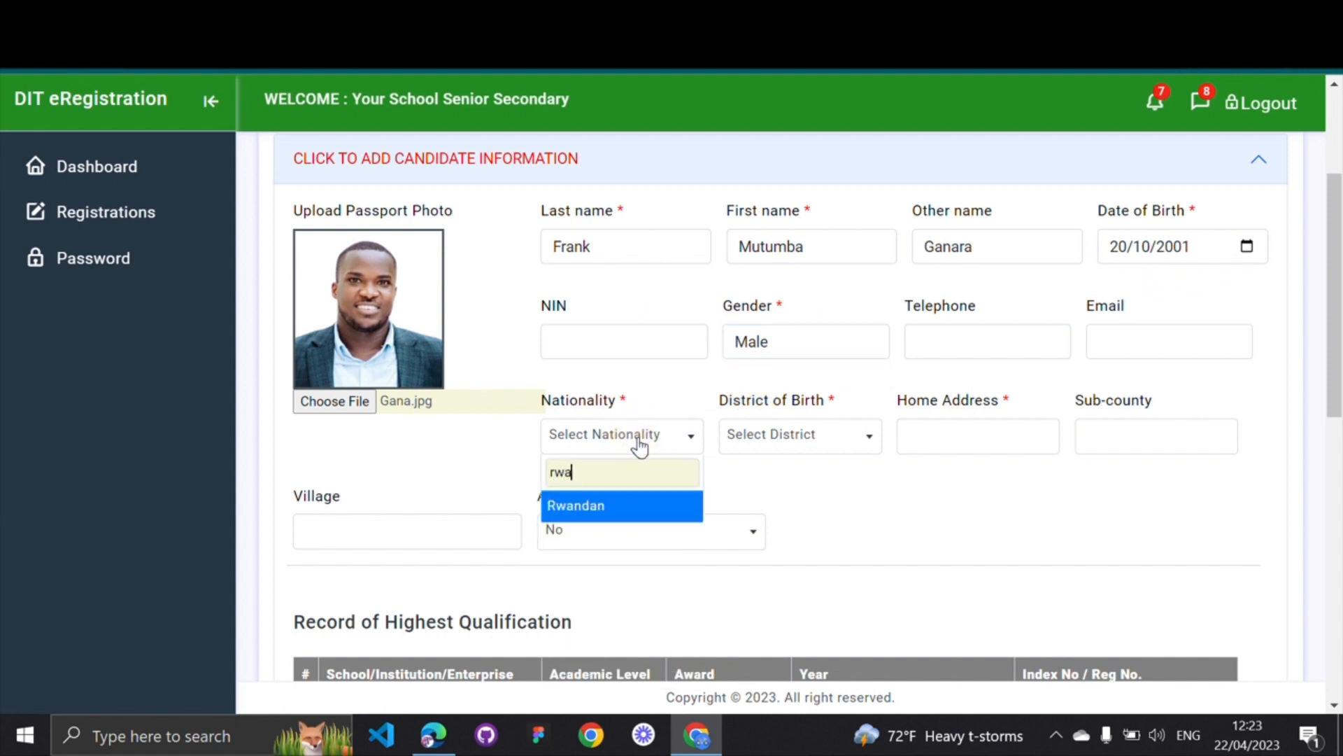
{"action": "left_click", "coordinate": [577, 509]}
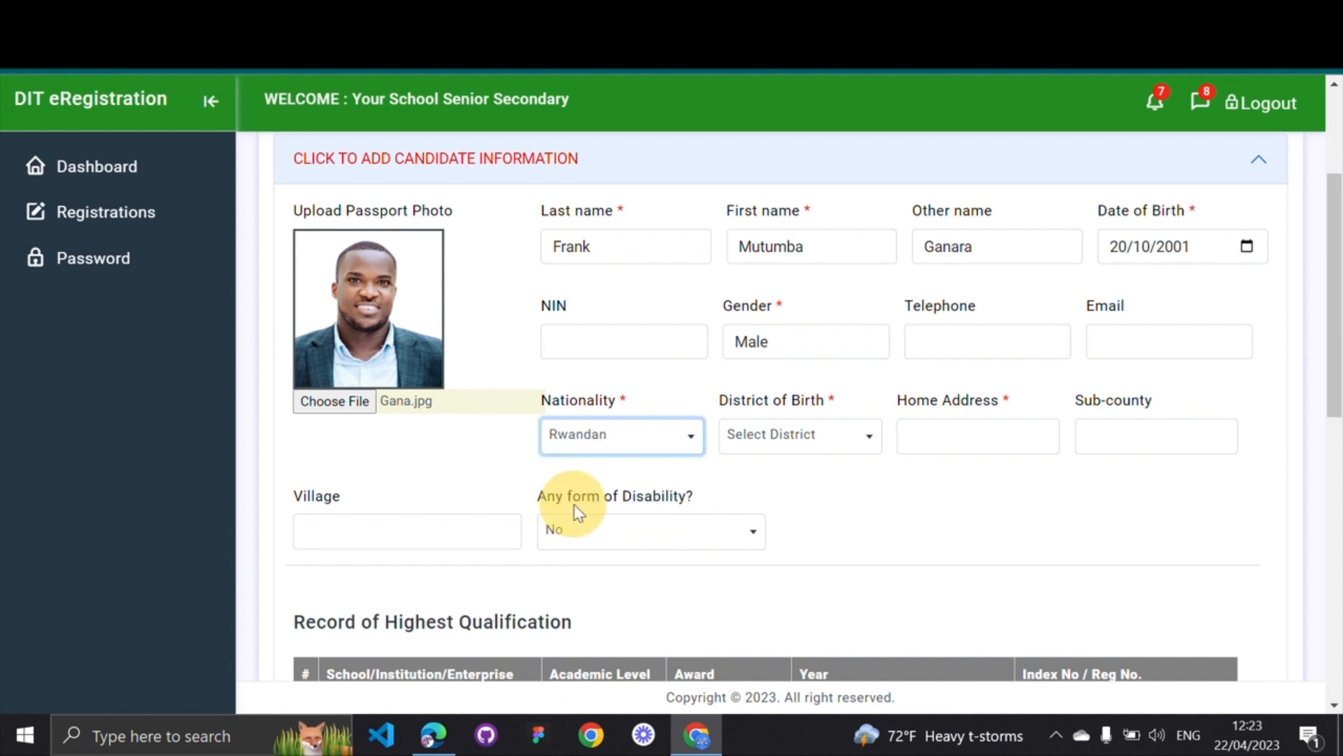
{"action": "left_click", "coordinate": [830, 436]}
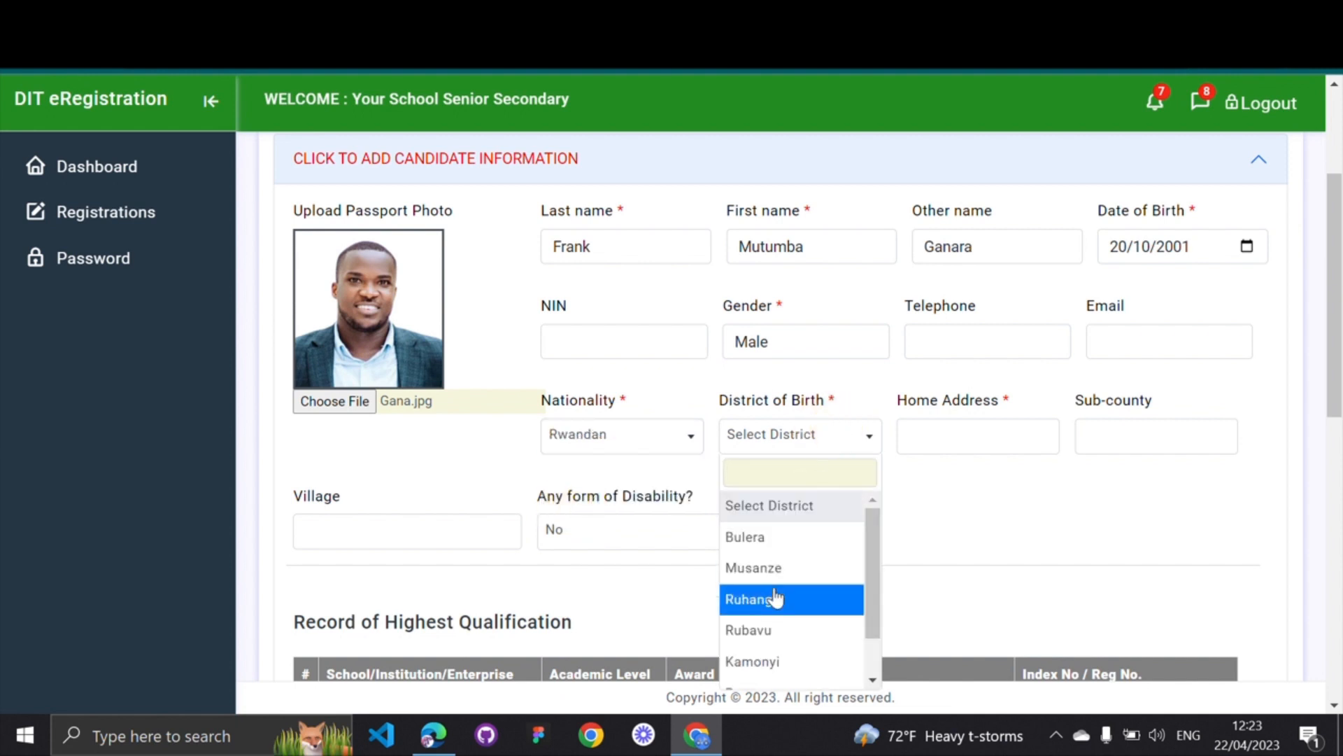
{"action": "scroll", "coordinate": [774, 600], "scroll_direction": "down", "scroll_amount": 1}
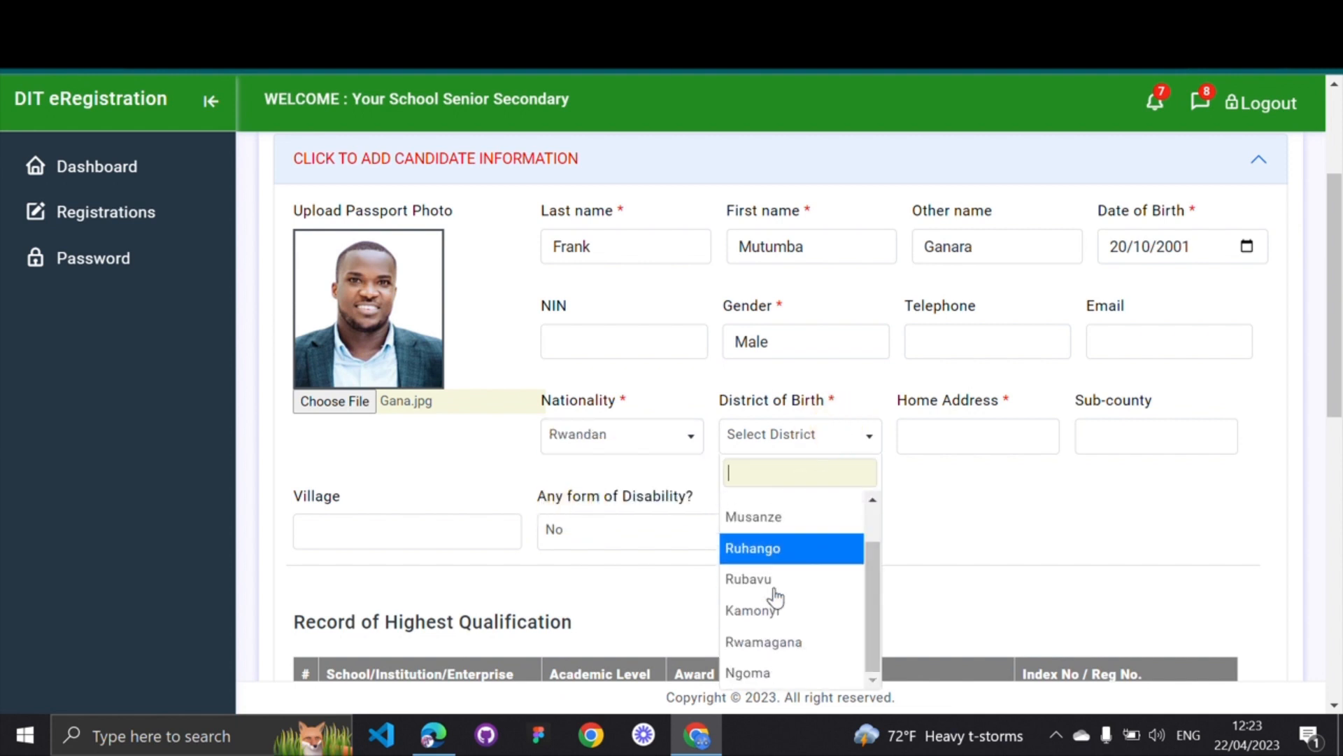
{"action": "left_click", "coordinate": [790, 674]}
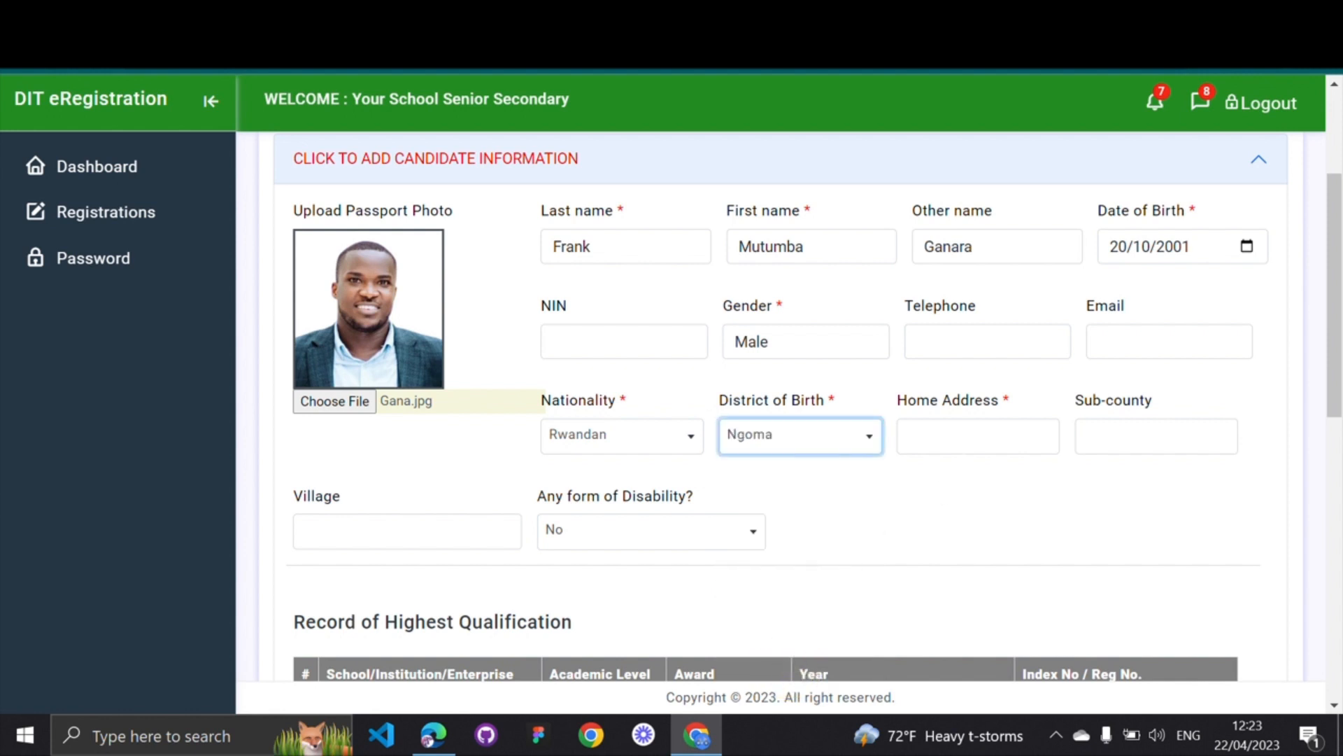
Fill in the candidate's home address and village fields
{"action": "left_click", "coordinate": [968, 434]}
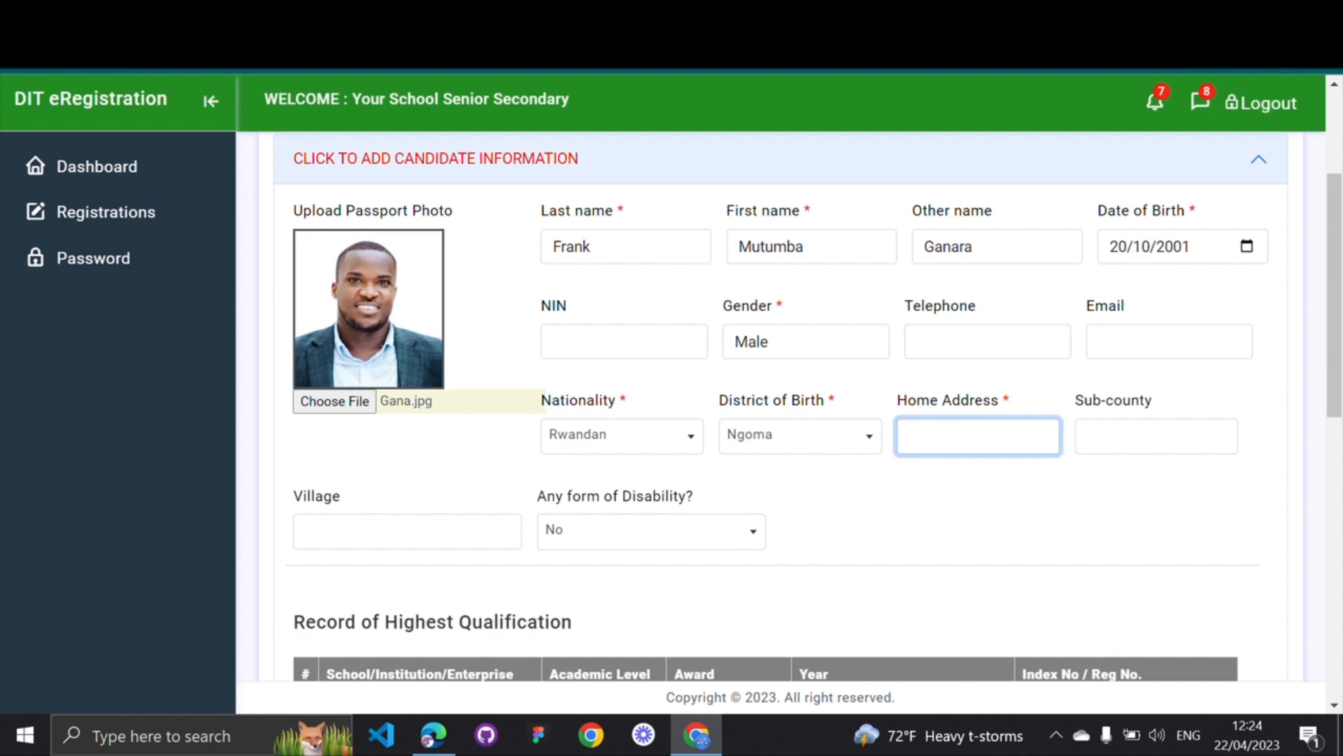
{"action": "type", "text": "Ngoma"}
{"action": "scroll", "coordinate": [531, 490], "scroll_direction": "down", "scroll_amount": 2}
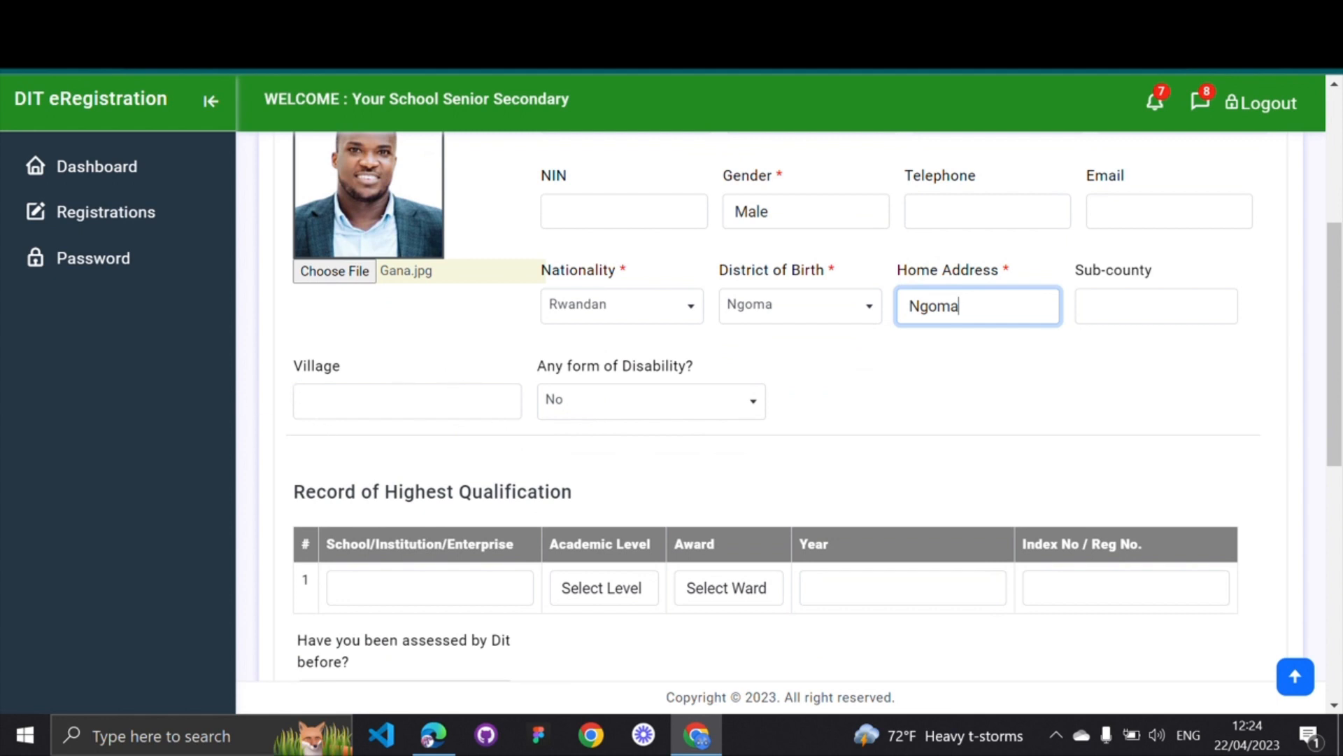
{"action": "left_click", "coordinate": [315, 399]}
{"action": "type", "text": "Ng"}
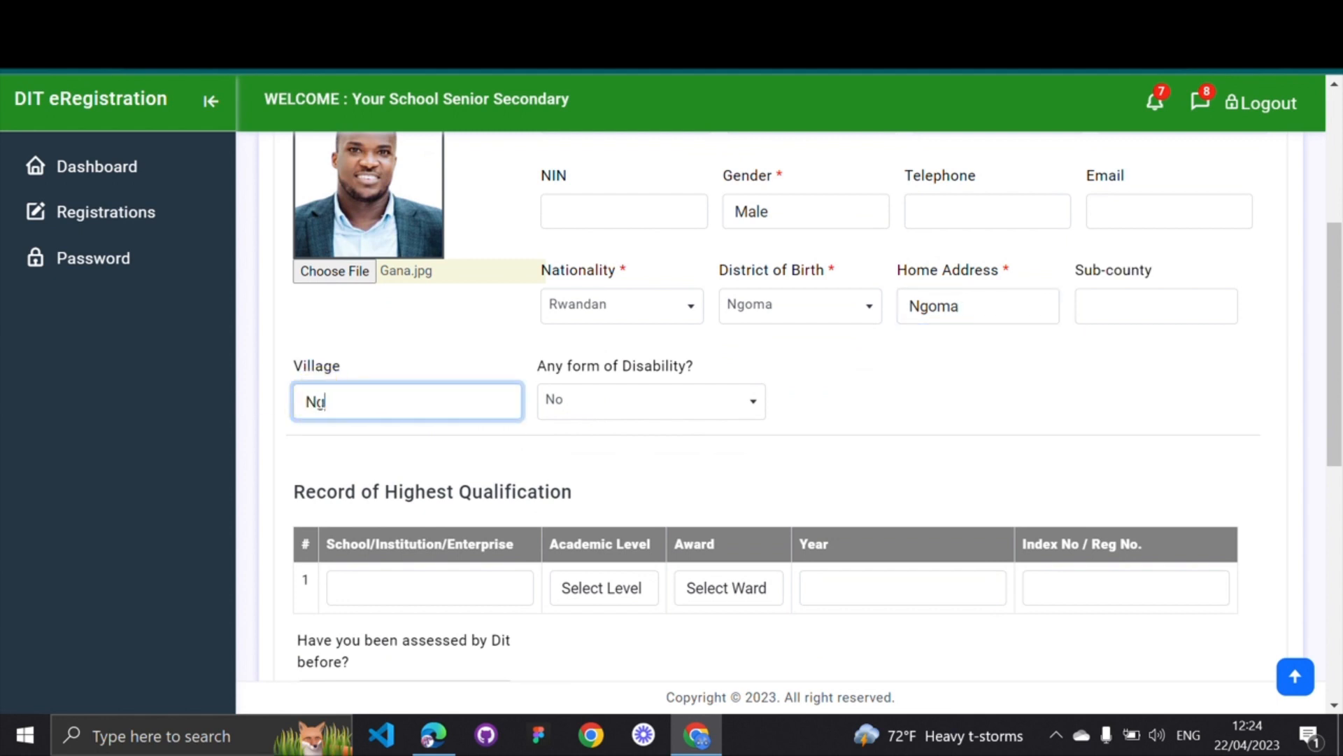
{"action": "type", "text": "oma II"}
{"action": "scroll", "coordinate": [708, 336], "scroll_direction": "up", "scroll_amount": 1}
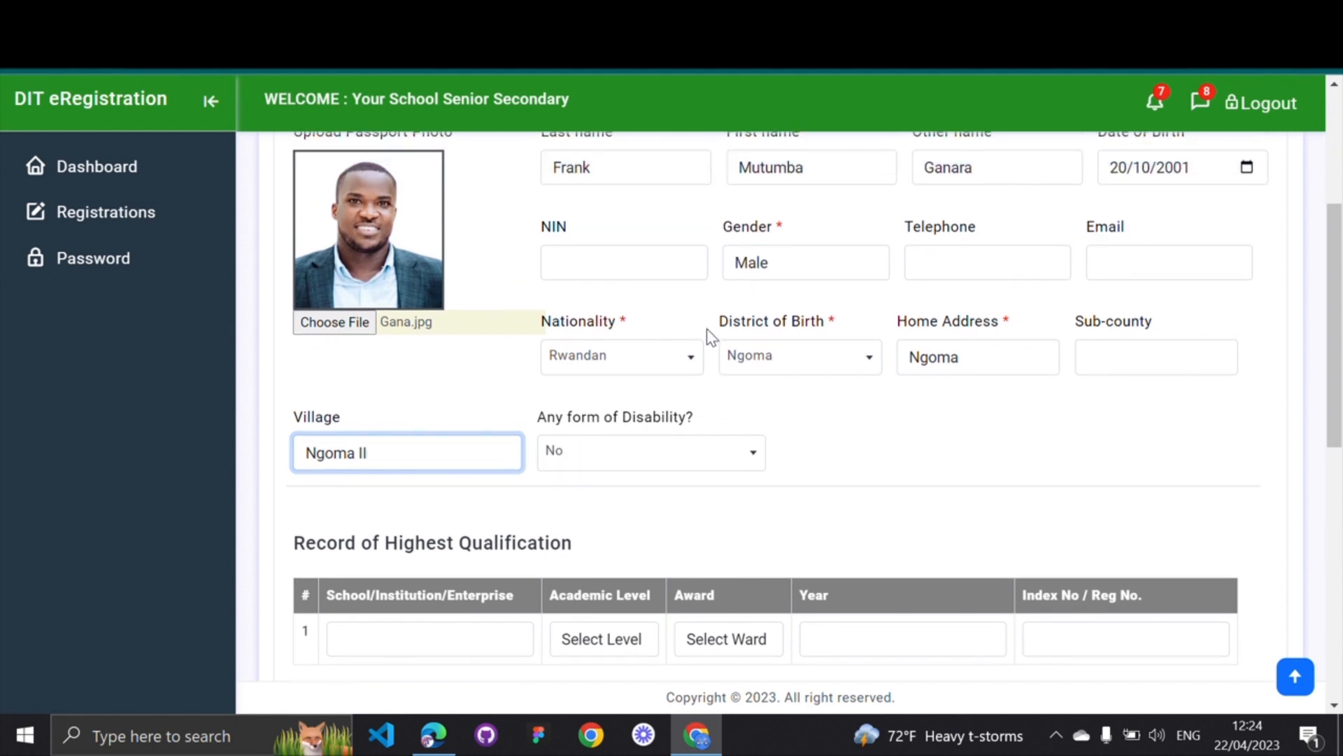
{"action": "scroll", "coordinate": [763, 509], "scroll_direction": "down", "scroll_amount": 2}
{"action": "scroll", "coordinate": [763, 510], "scroll_direction": "down", "scroll_amount": 1}
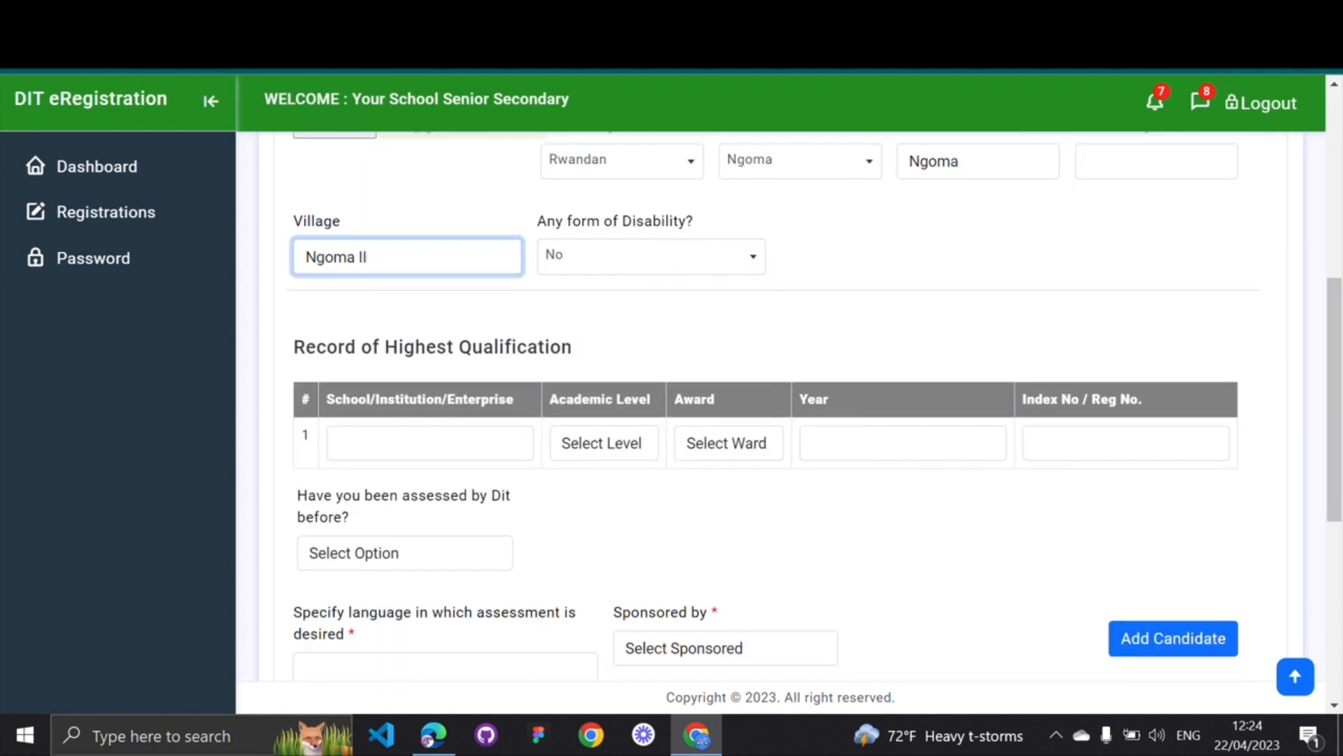
{"action": "left_click", "coordinate": [354, 441]}
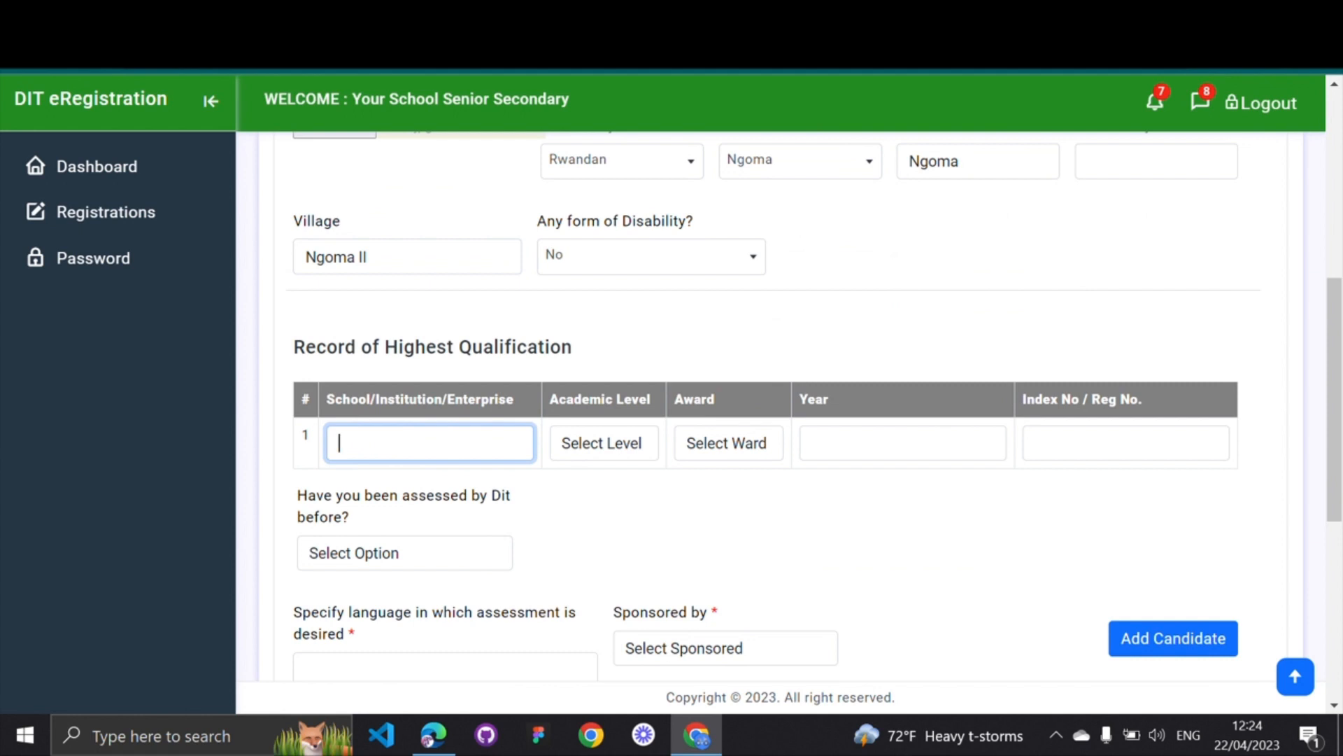
Enter school Ganara Raising Star with academic level Primary and award P.L.E
{"action": "type", "text": "Ganara Rai"}
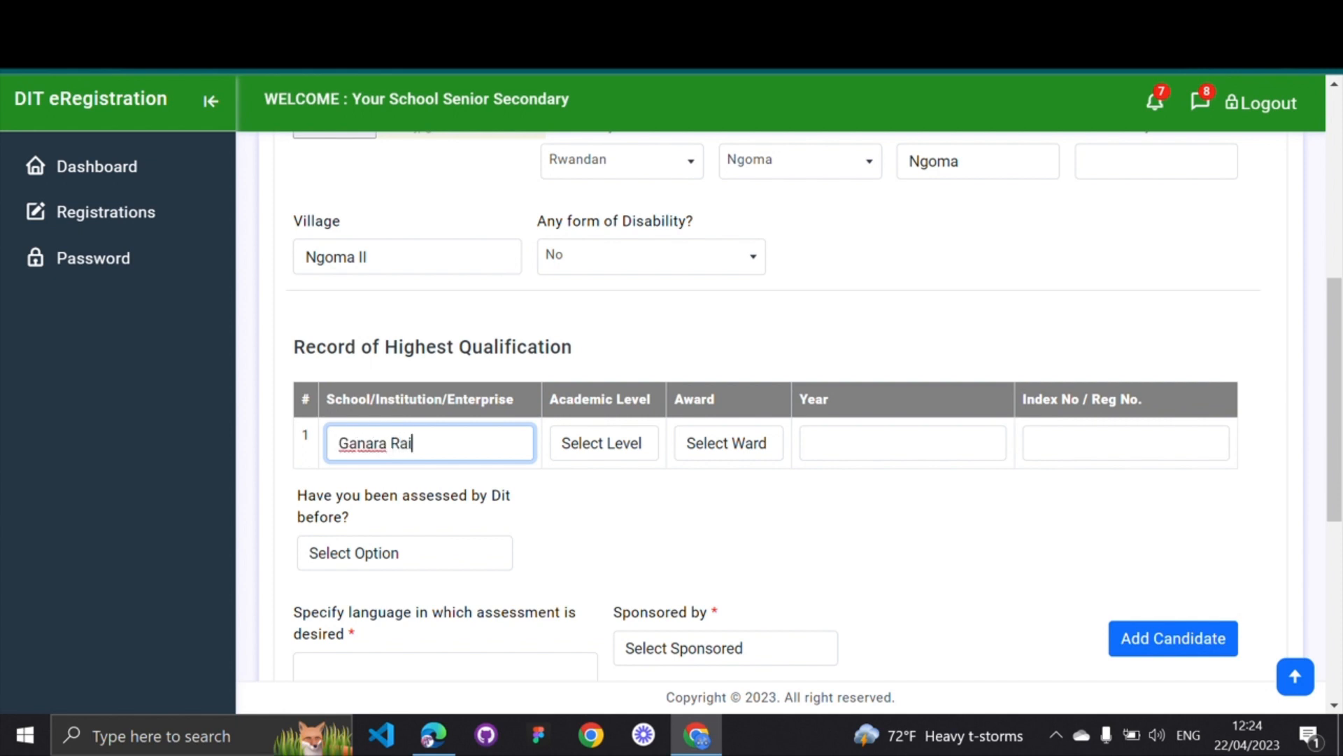
{"action": "type", "text": "sing Star"}
{"action": "left_click", "coordinate": [616, 456]}
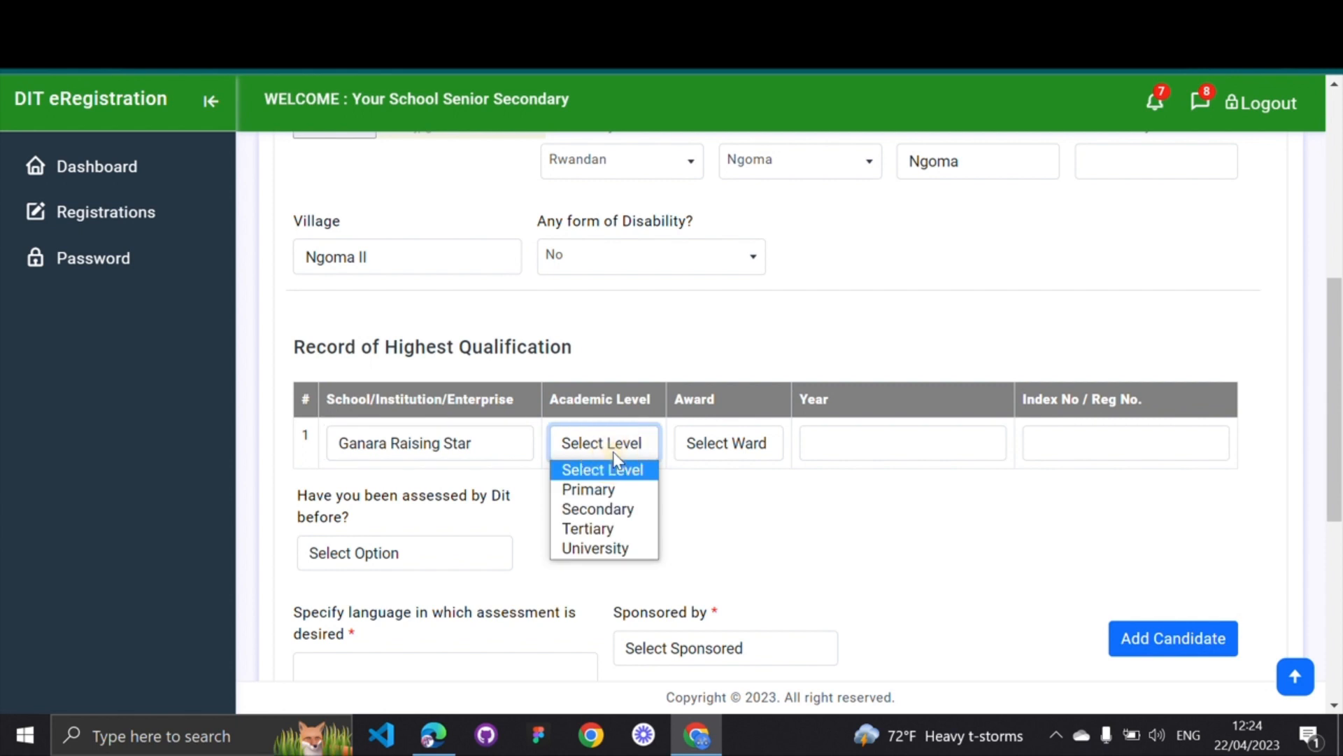
{"action": "left_click", "coordinate": [582, 490]}
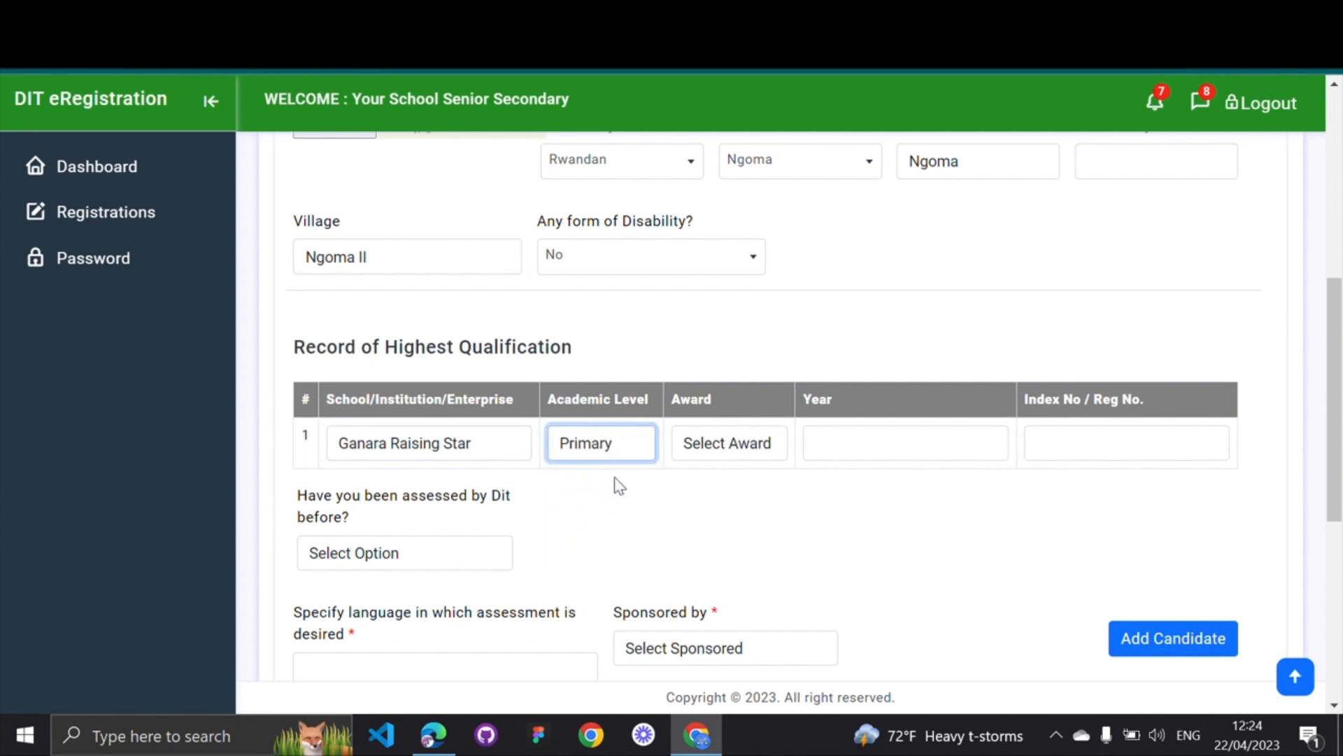
{"action": "left_click", "coordinate": [723, 451]}
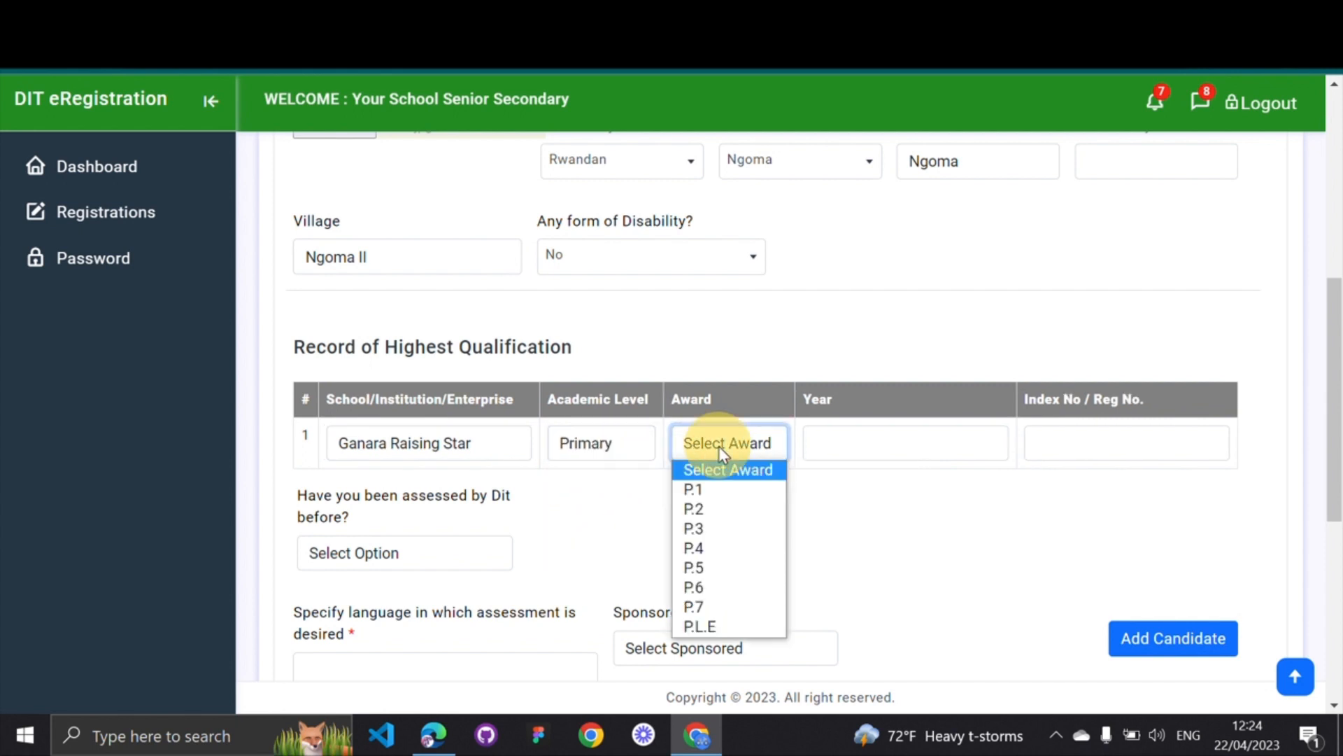
{"action": "left_click", "coordinate": [713, 622]}
{"action": "left_click", "coordinate": [859, 530]}
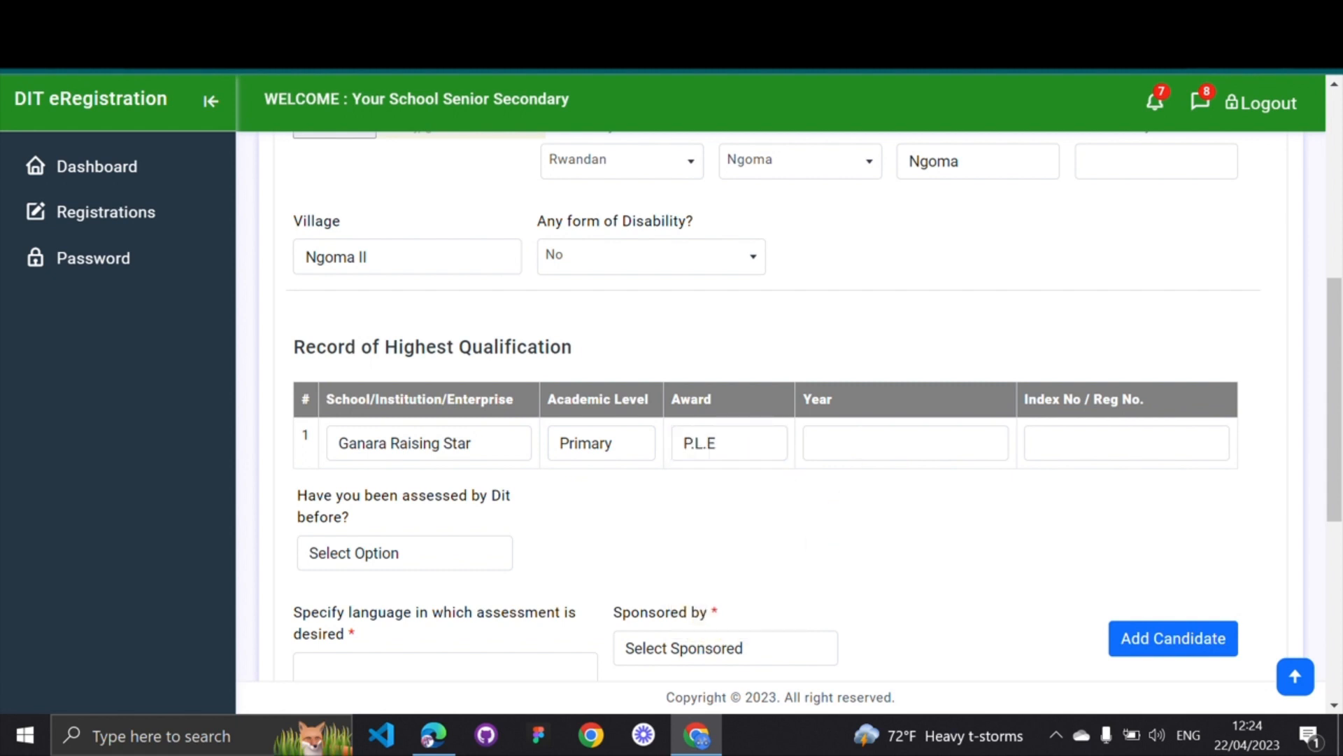
Enter qualification year 2019 and the candidate's index number
{"action": "left_click", "coordinate": [854, 443]}
{"action": "type", "text": "20"}
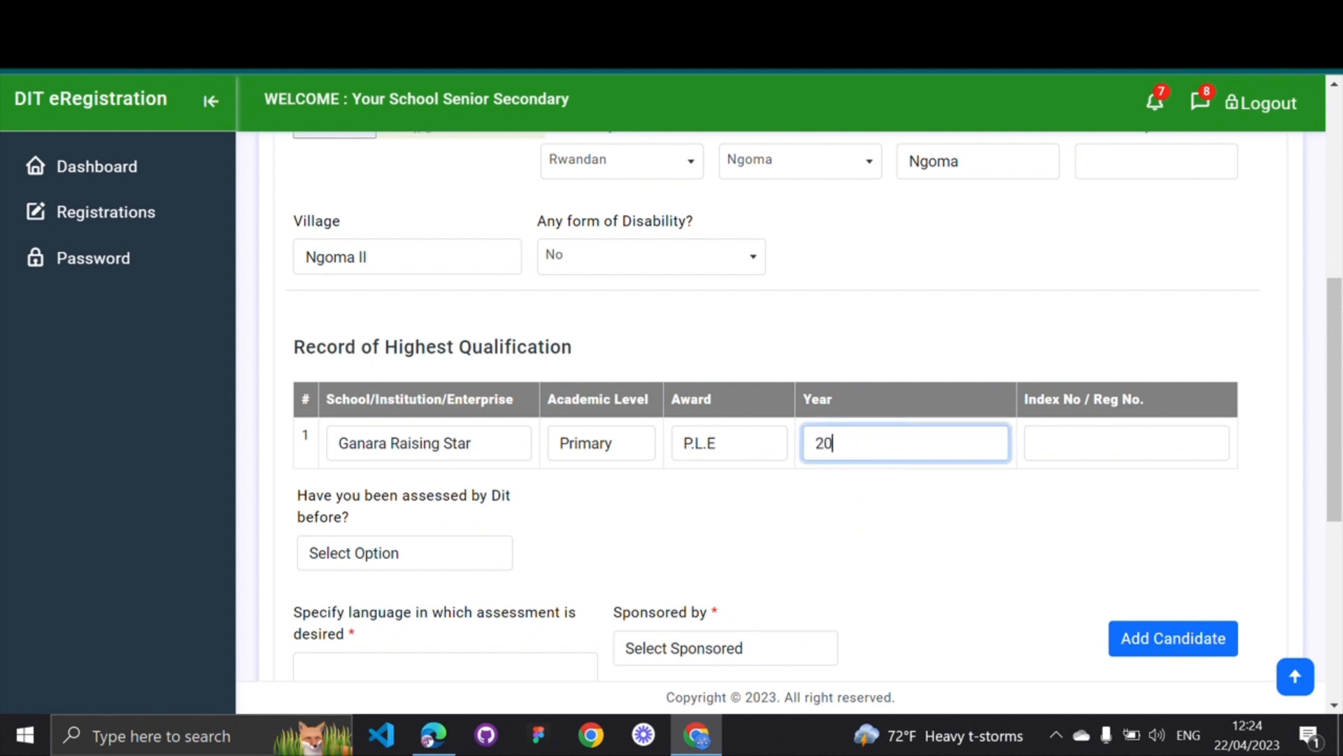
{"action": "type", "text": "19"}
{"action": "left_click", "coordinate": [1035, 443]}
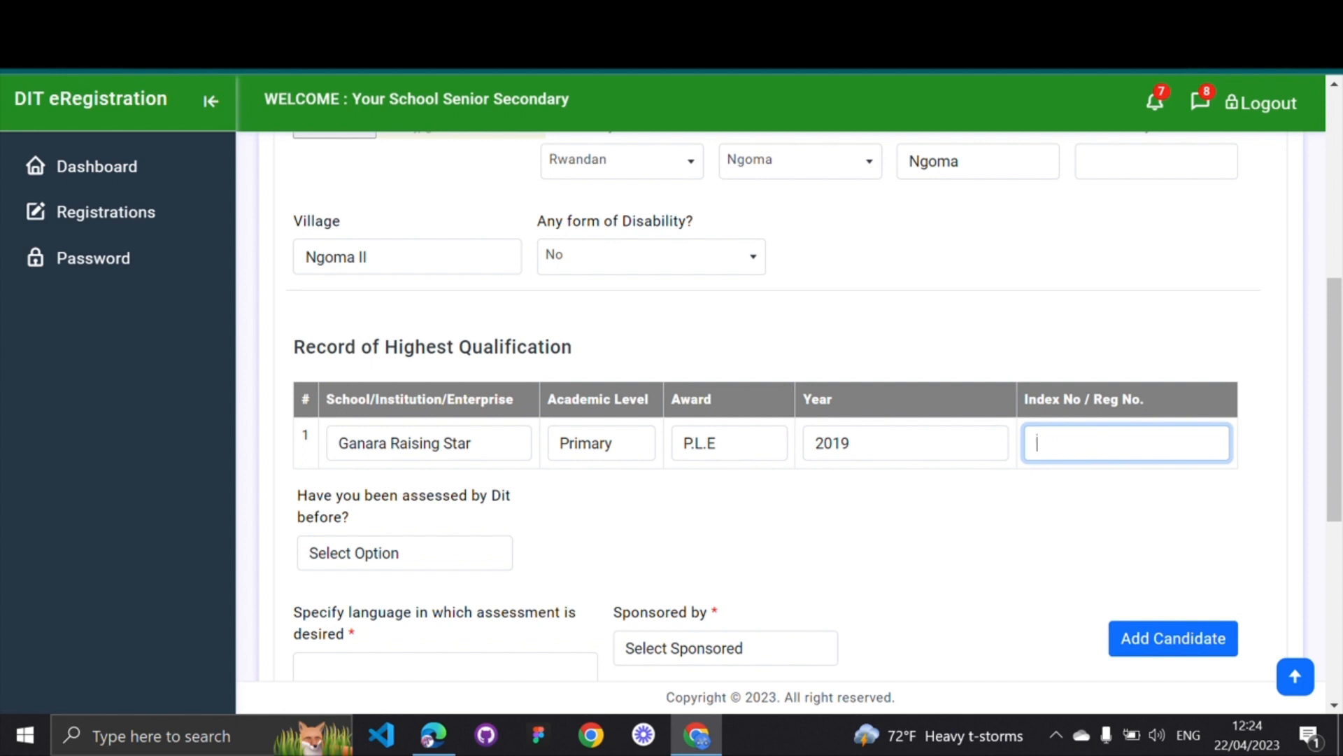
{"action": "type", "text": "uooo/-----"}
{"action": "left_click", "coordinate": [1070, 442]}
{"action": "key", "text": "BackSpace"}
{"action": "type", "text": "0001"}
{"action": "scroll", "coordinate": [536, 489], "scroll_direction": "down", "scroll_amount": 1}
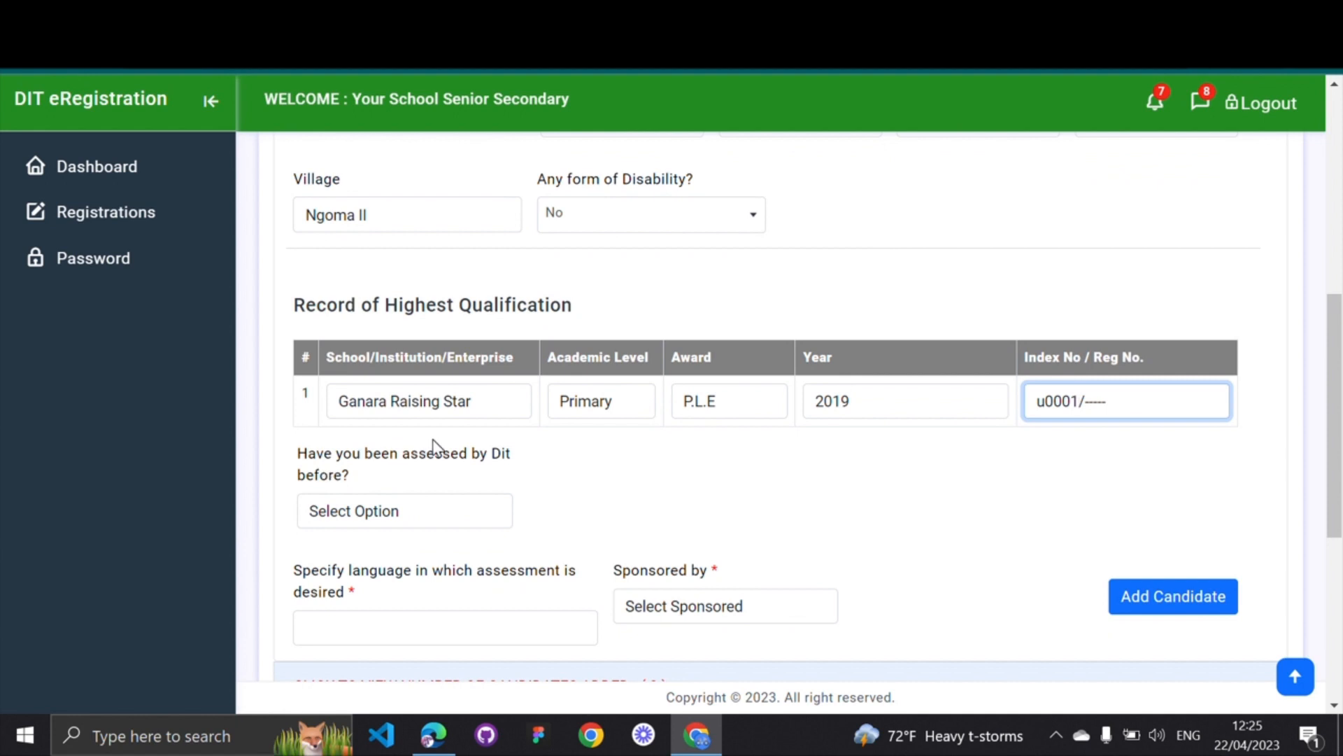
{"action": "scroll", "coordinate": [432, 440], "scroll_direction": "down", "scroll_amount": 2}
Answer No to prior DIT assessment, set Luganda language and Self sponsorship, then add the candidate
{"action": "left_click", "coordinate": [480, 413]}
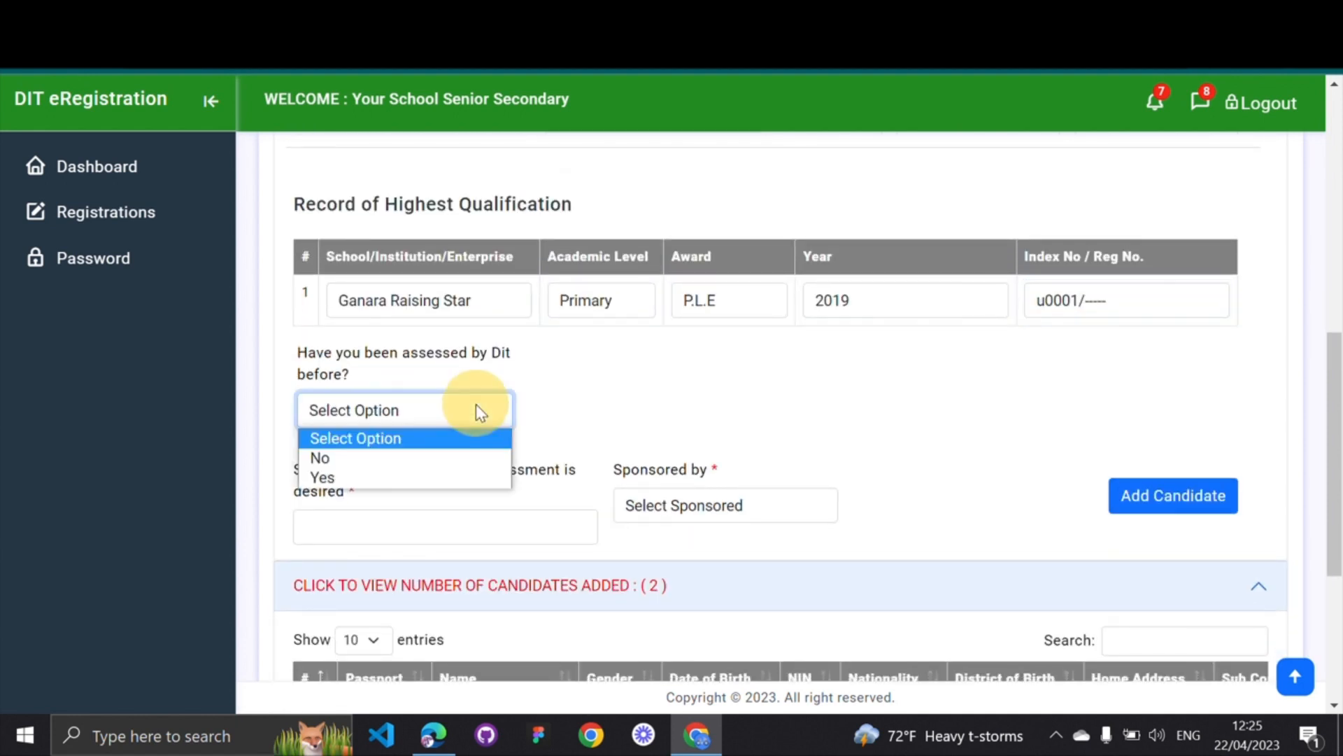
{"action": "left_click", "coordinate": [357, 459]}
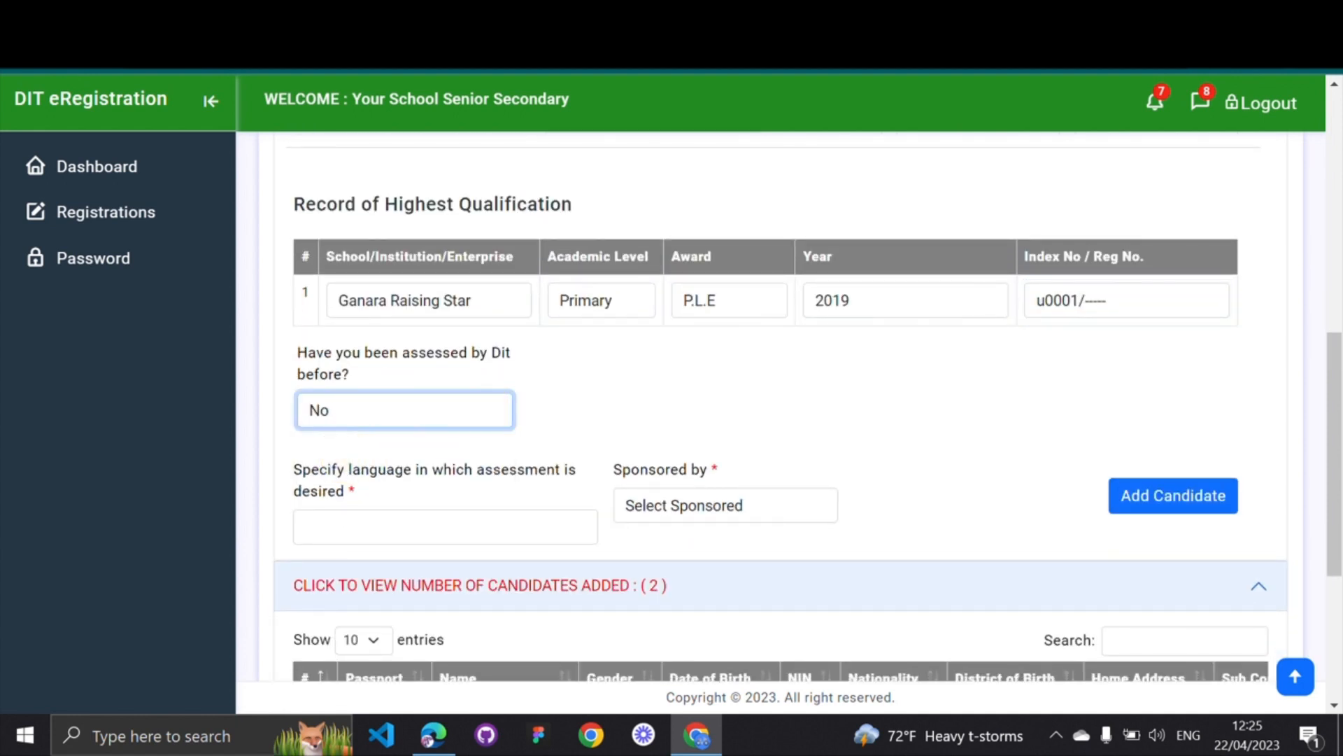
{"action": "left_click", "coordinate": [345, 526]}
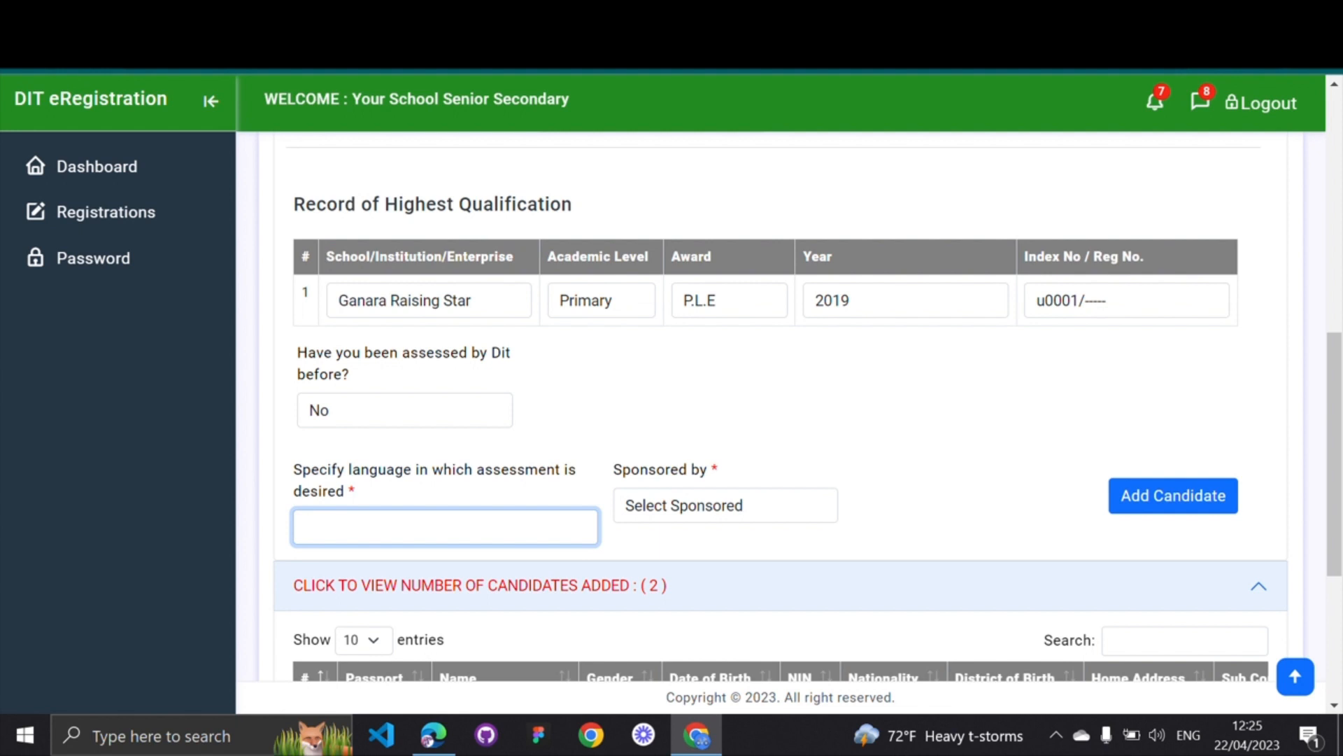
{"action": "type", "text": "uganda"}
{"action": "left_click", "coordinate": [705, 512]}
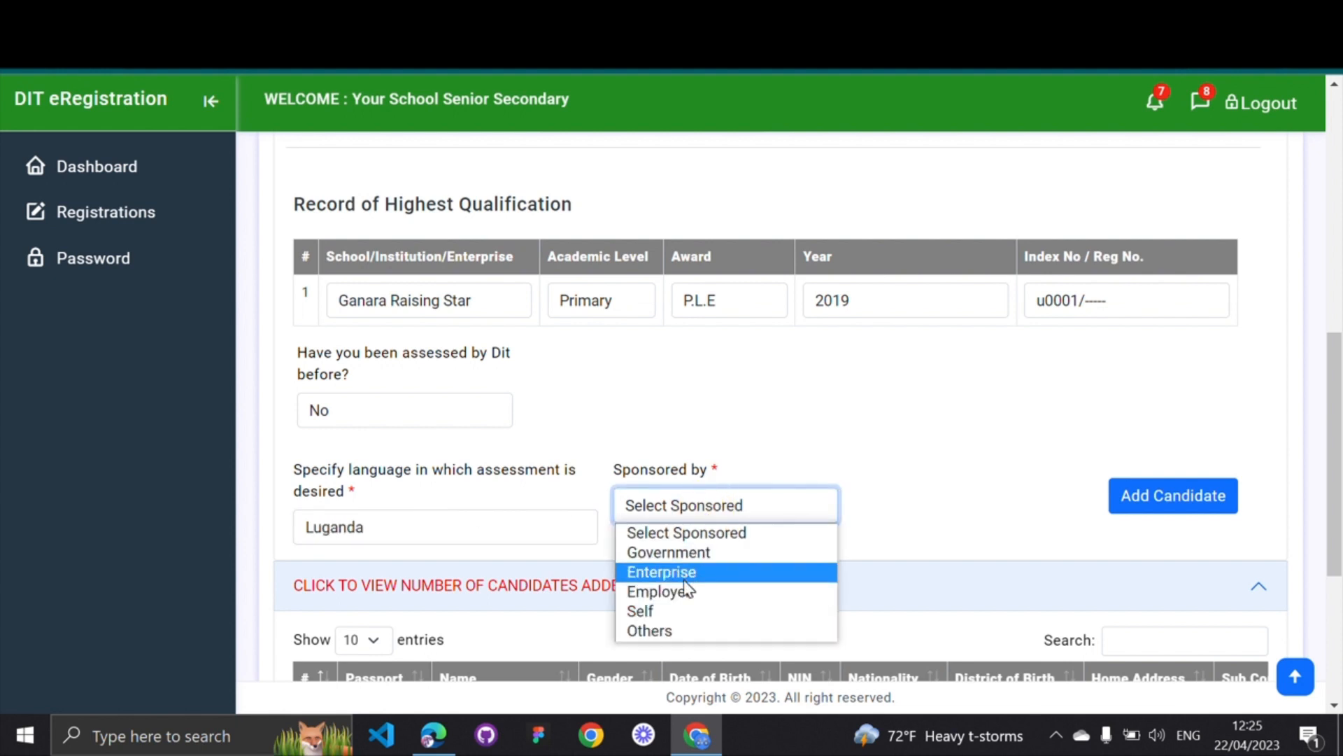
{"action": "left_click", "coordinate": [651, 610]}
{"action": "left_click", "coordinate": [941, 515]}
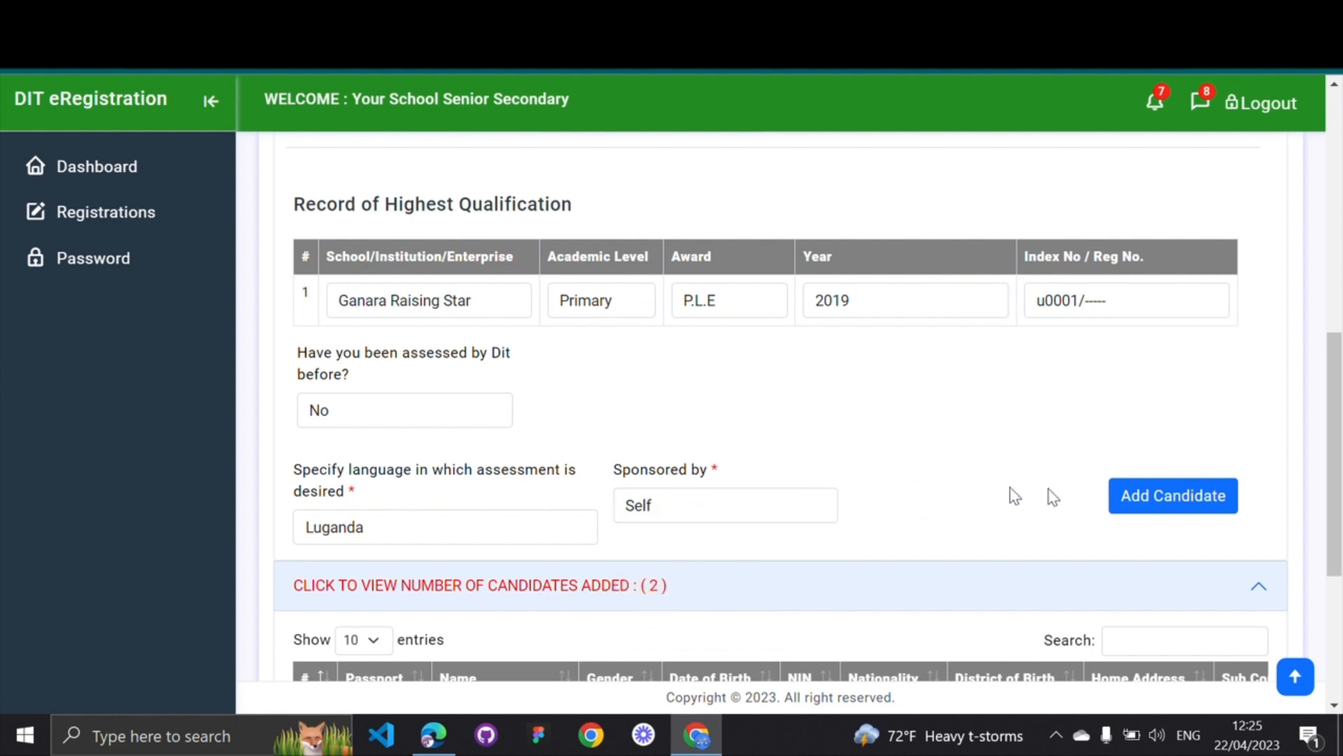
{"action": "left_click", "coordinate": [1153, 498]}
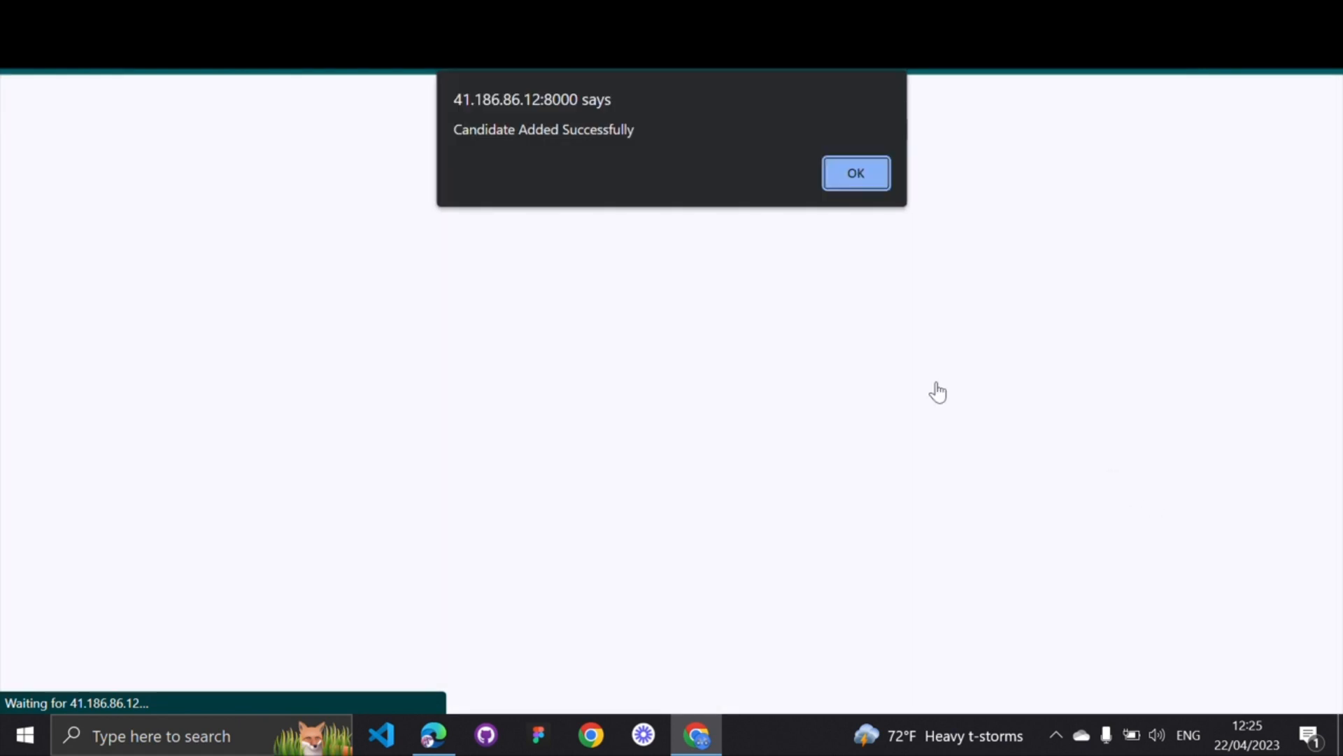
Dismiss the Candidate Added Successfully notice and review the candidates table
{"action": "left_click_drag", "start_coordinate": [456, 134], "coordinate": [635, 131]}
{"action": "left_click", "coordinate": [857, 174]}
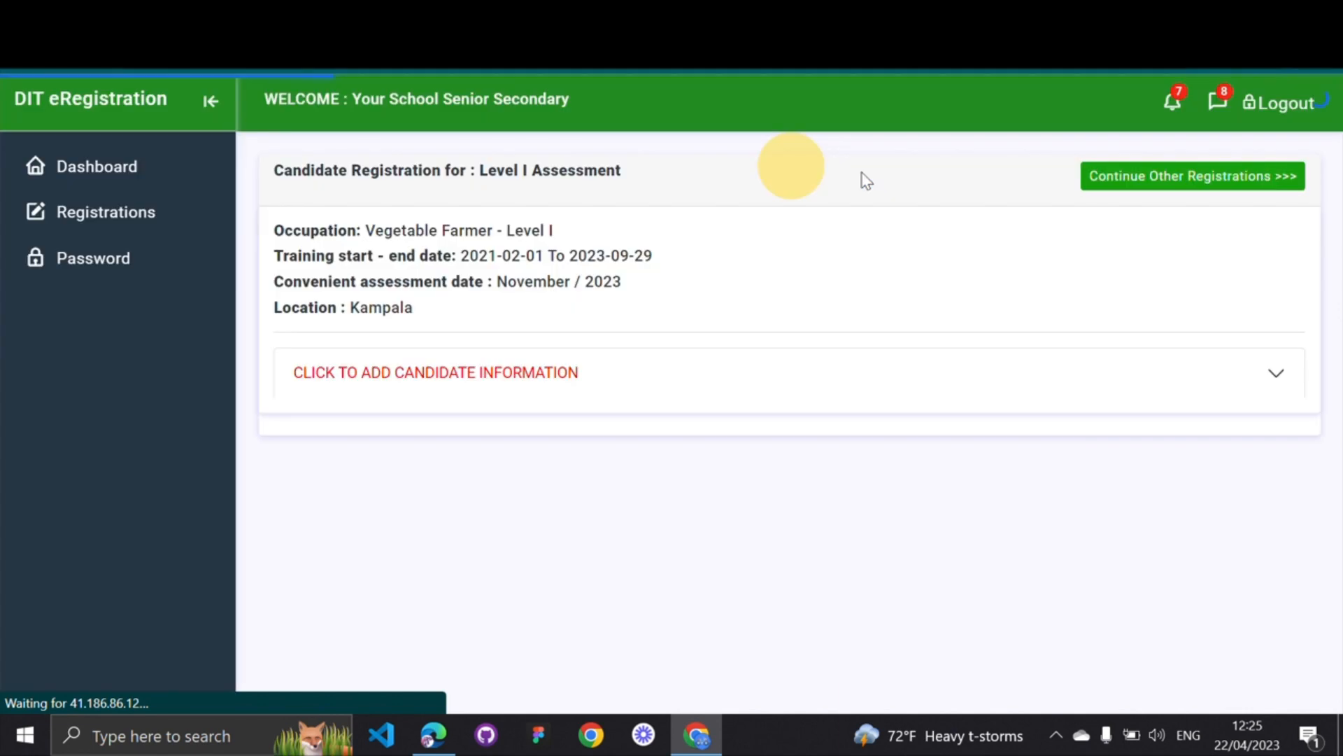
{"action": "scroll", "coordinate": [735, 366], "scroll_direction": "down", "scroll_amount": 3}
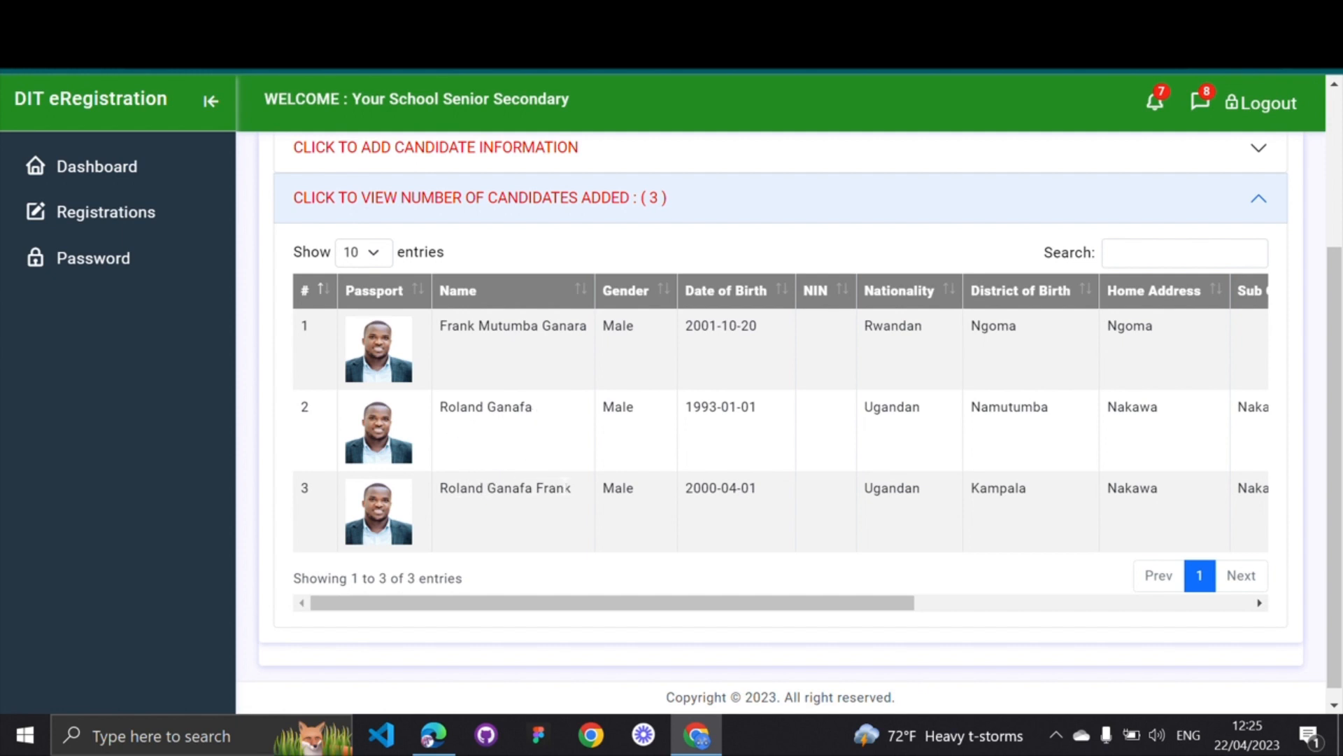
{"action": "scroll", "coordinate": [567, 487], "scroll_direction": "right", "scroll_amount": 8}
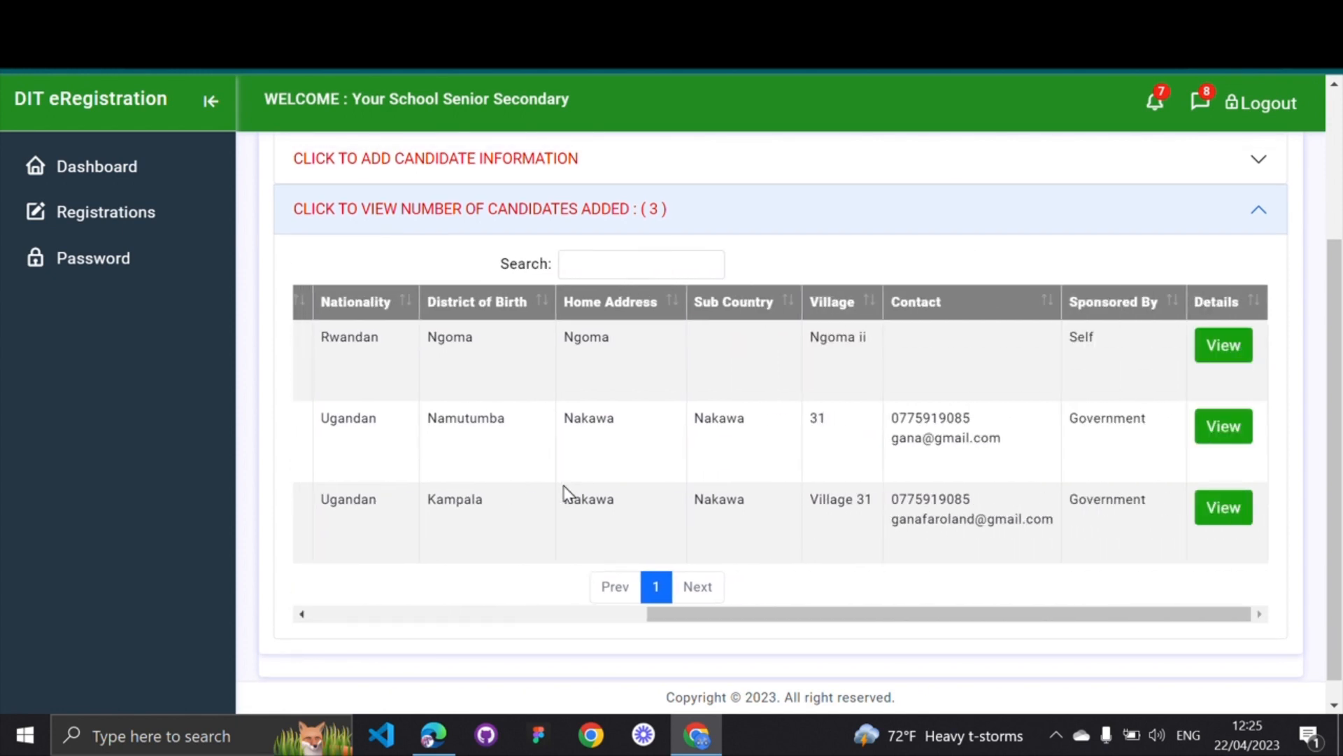
{"action": "scroll", "coordinate": [566, 493], "scroll_direction": "left", "scroll_amount": 8}
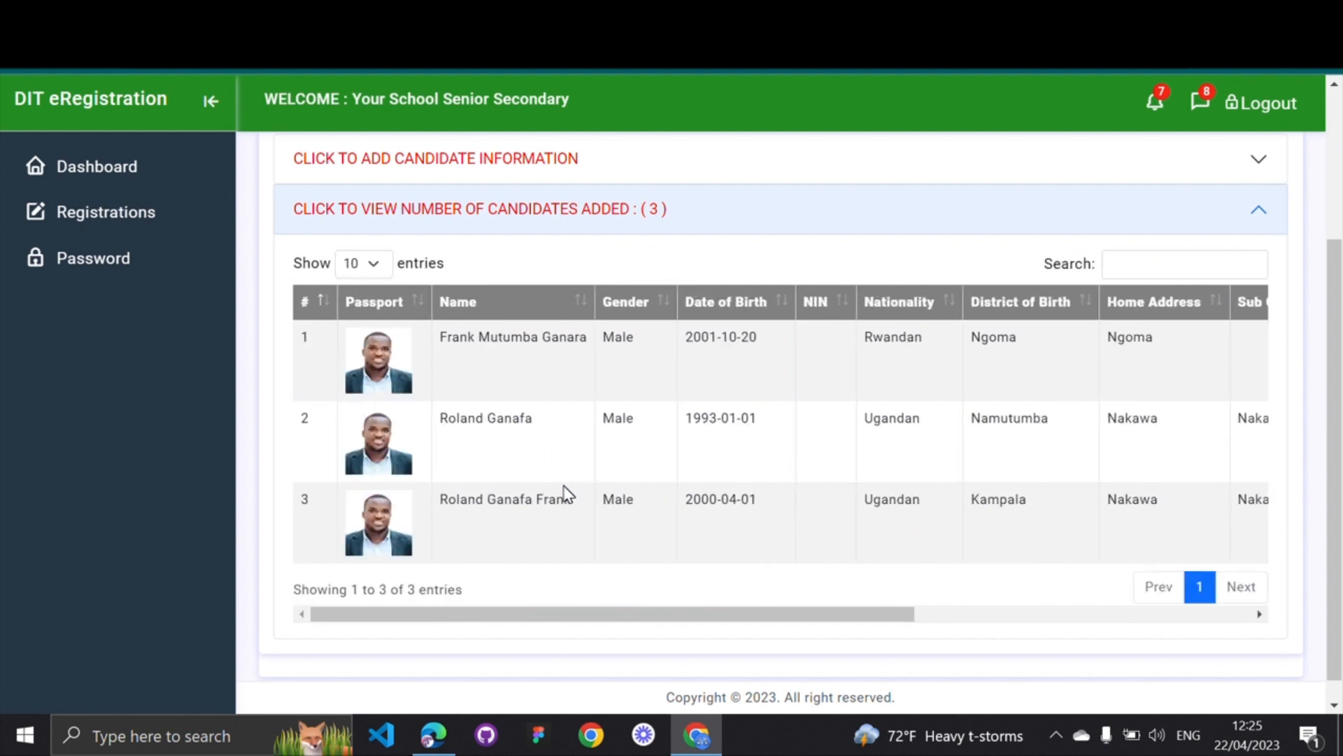
{"action": "scroll", "coordinate": [564, 488], "scroll_direction": "right", "scroll_amount": 8}
{"action": "scroll", "coordinate": [564, 487], "scroll_direction": "left", "scroll_amount": 4}
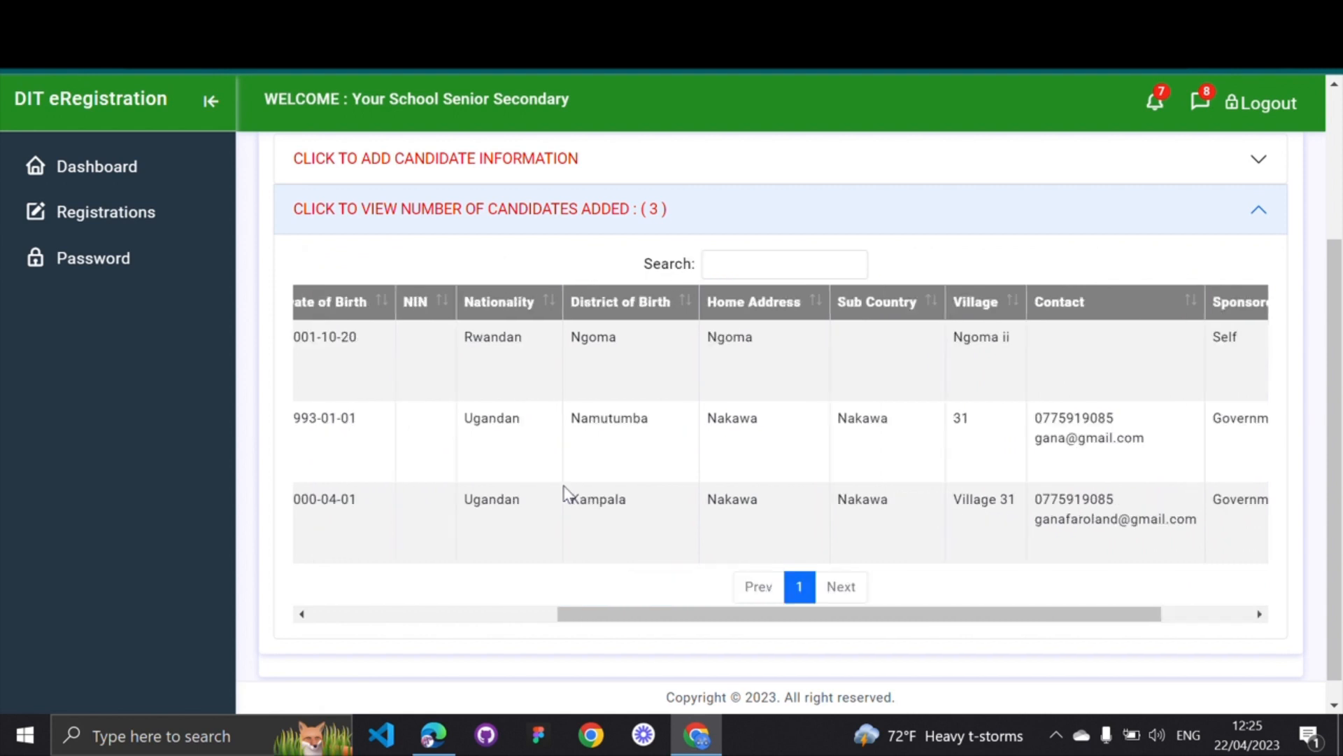
{"action": "scroll", "coordinate": [564, 493], "scroll_direction": "left", "scroll_amount": 4}
{"action": "scroll", "coordinate": [566, 493], "scroll_direction": "up", "scroll_amount": 3}
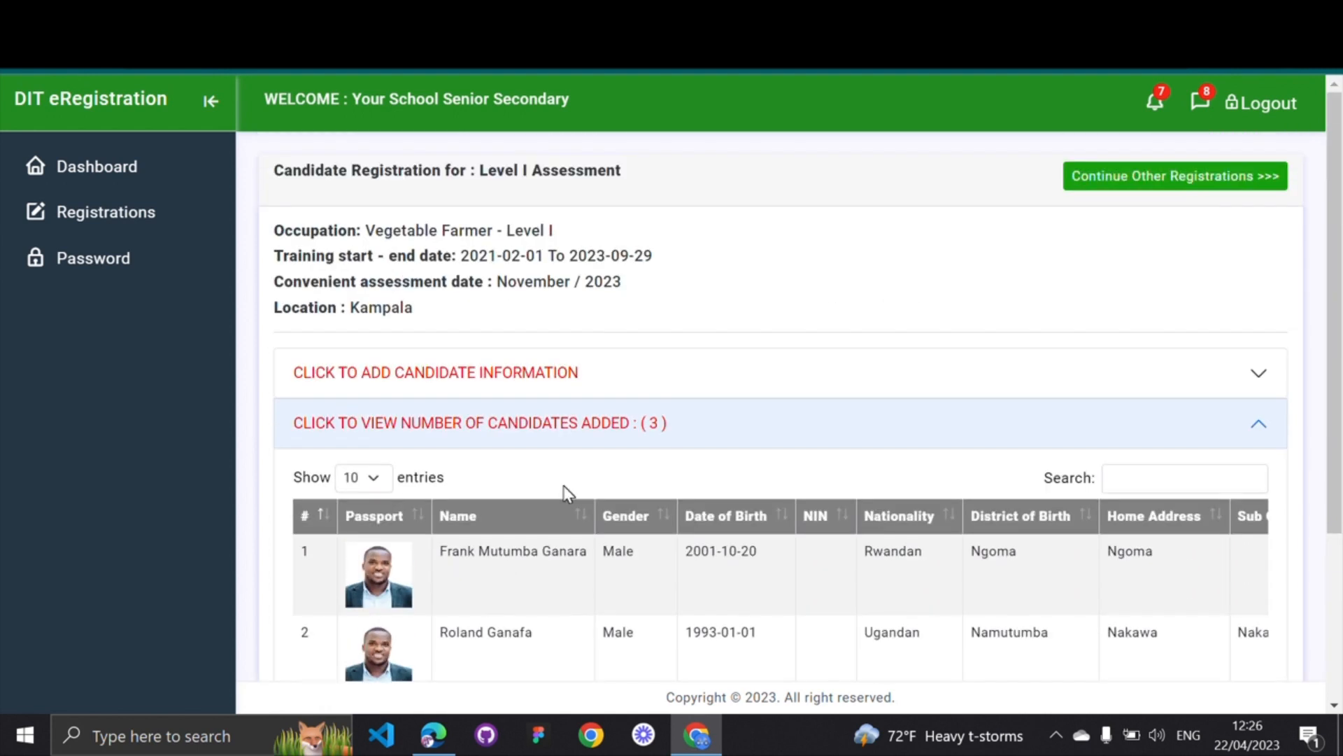
Scroll across the three-candidate table and open the first candidate's full details
{"action": "scroll", "coordinate": [568, 493], "scroll_direction": "down", "scroll_amount": 3}
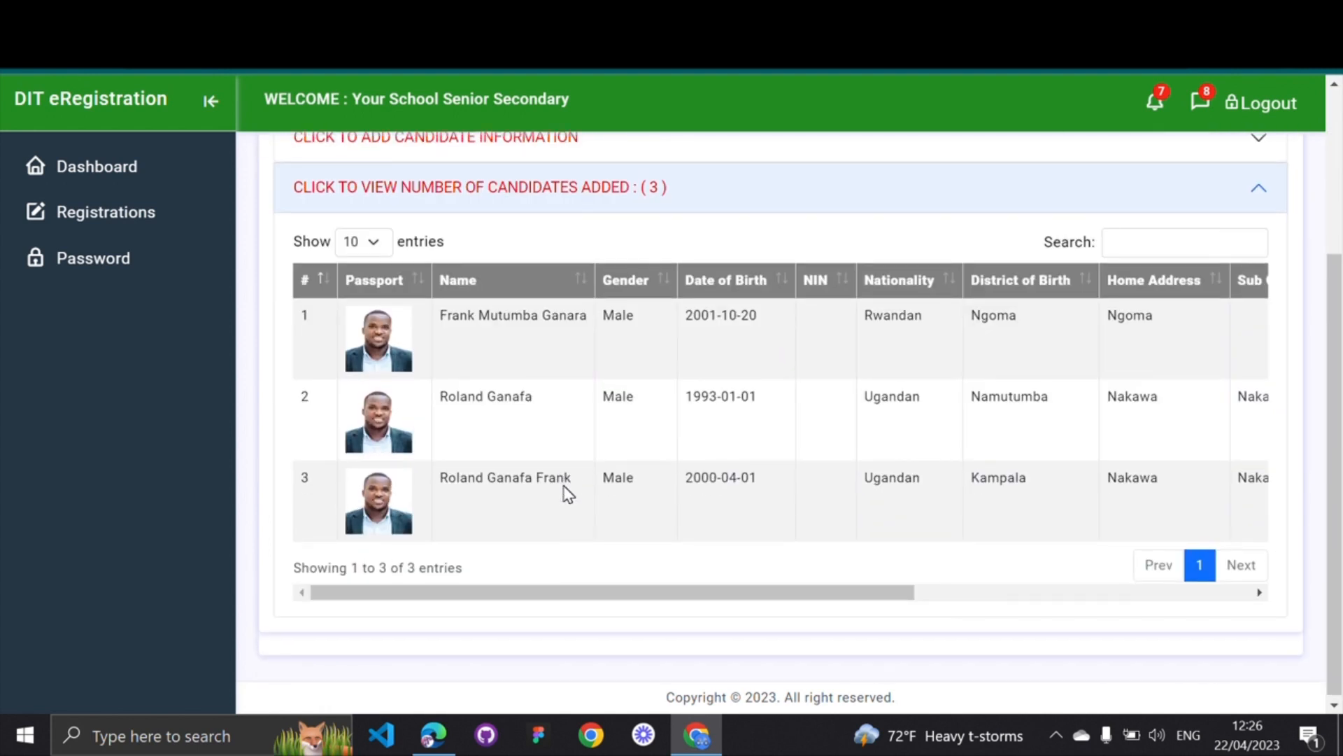
{"action": "scroll", "coordinate": [568, 494], "scroll_direction": "up", "scroll_amount": 1}
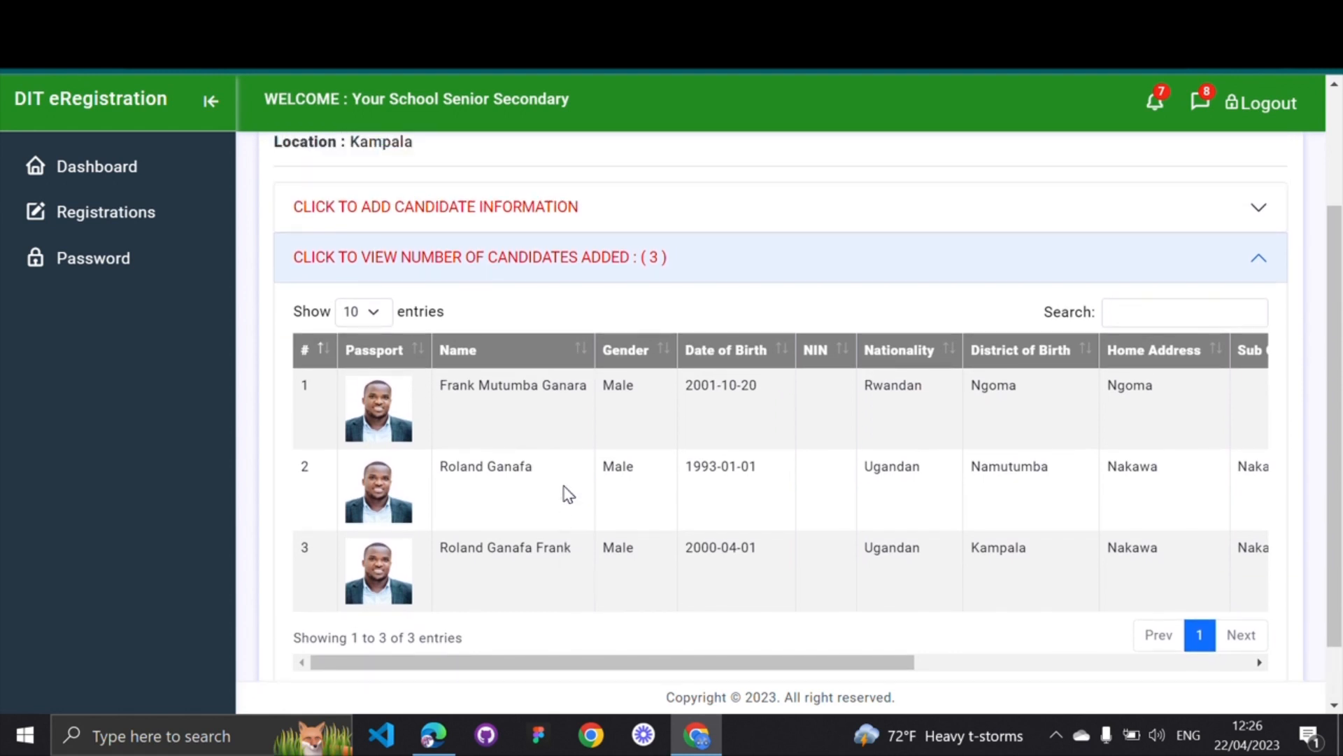
{"action": "scroll", "coordinate": [568, 494], "scroll_direction": "right", "scroll_amount": 3}
{"action": "scroll", "coordinate": [568, 493], "scroll_direction": "left", "scroll_amount": 3}
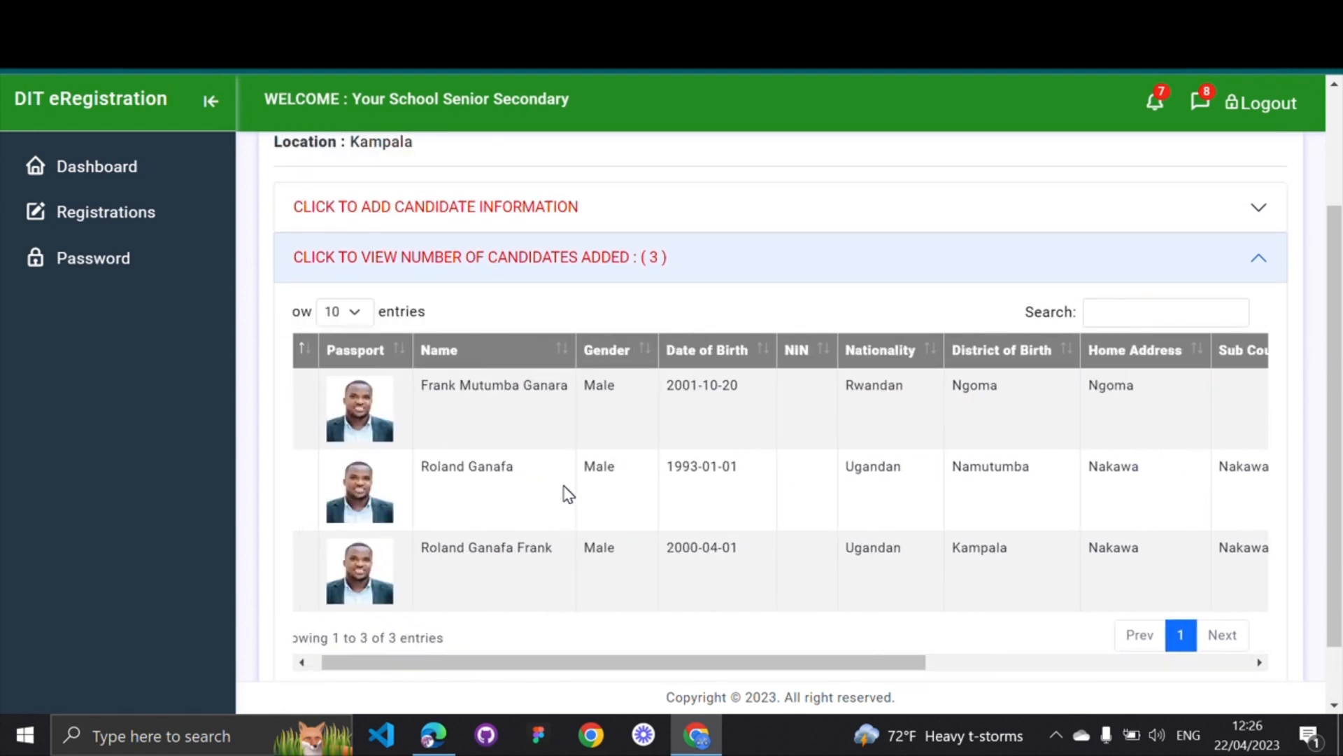
{"action": "scroll", "coordinate": [569, 493], "scroll_direction": "right", "scroll_amount": 1}
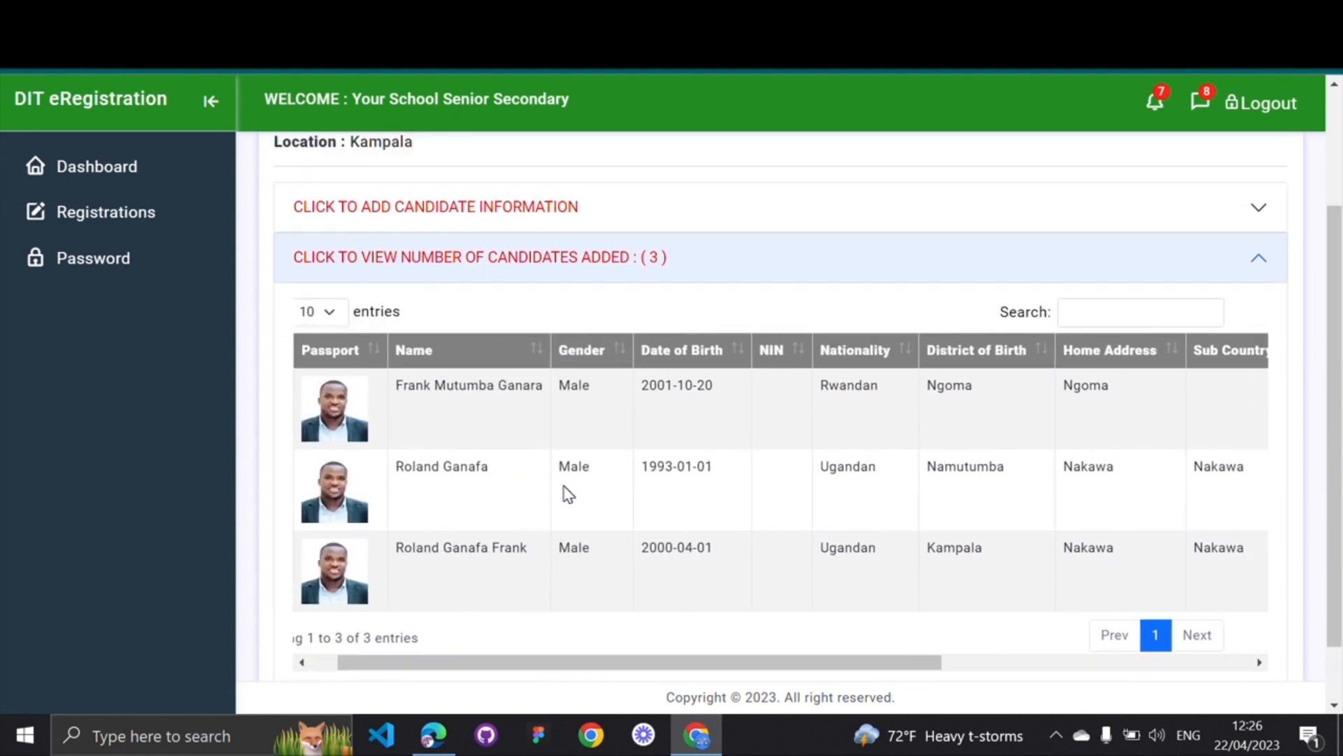
{"action": "scroll", "coordinate": [568, 493], "scroll_direction": "right", "scroll_amount": 9}
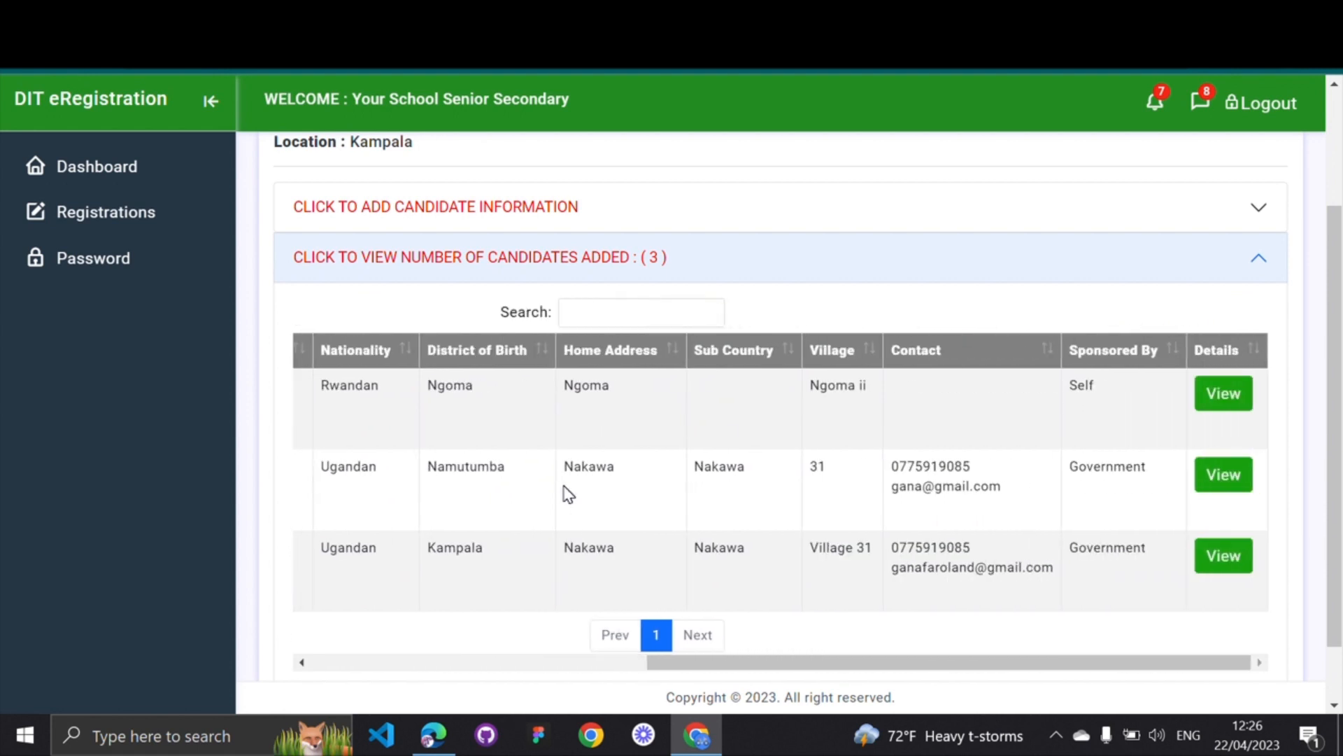
{"action": "left_click", "coordinate": [1221, 395]}
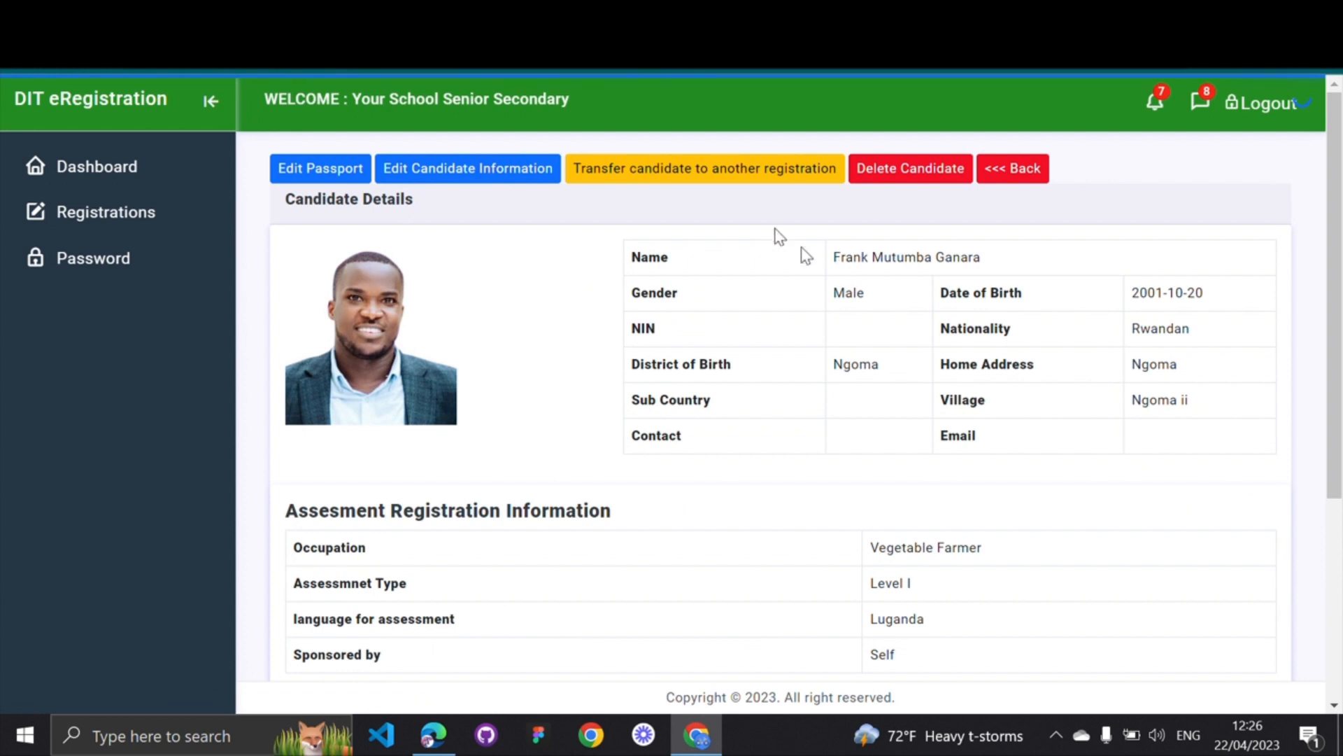
Transfer the candidate into the Kampala Cook Level I registration and accept the success alert
{"action": "left_click", "coordinate": [715, 179]}
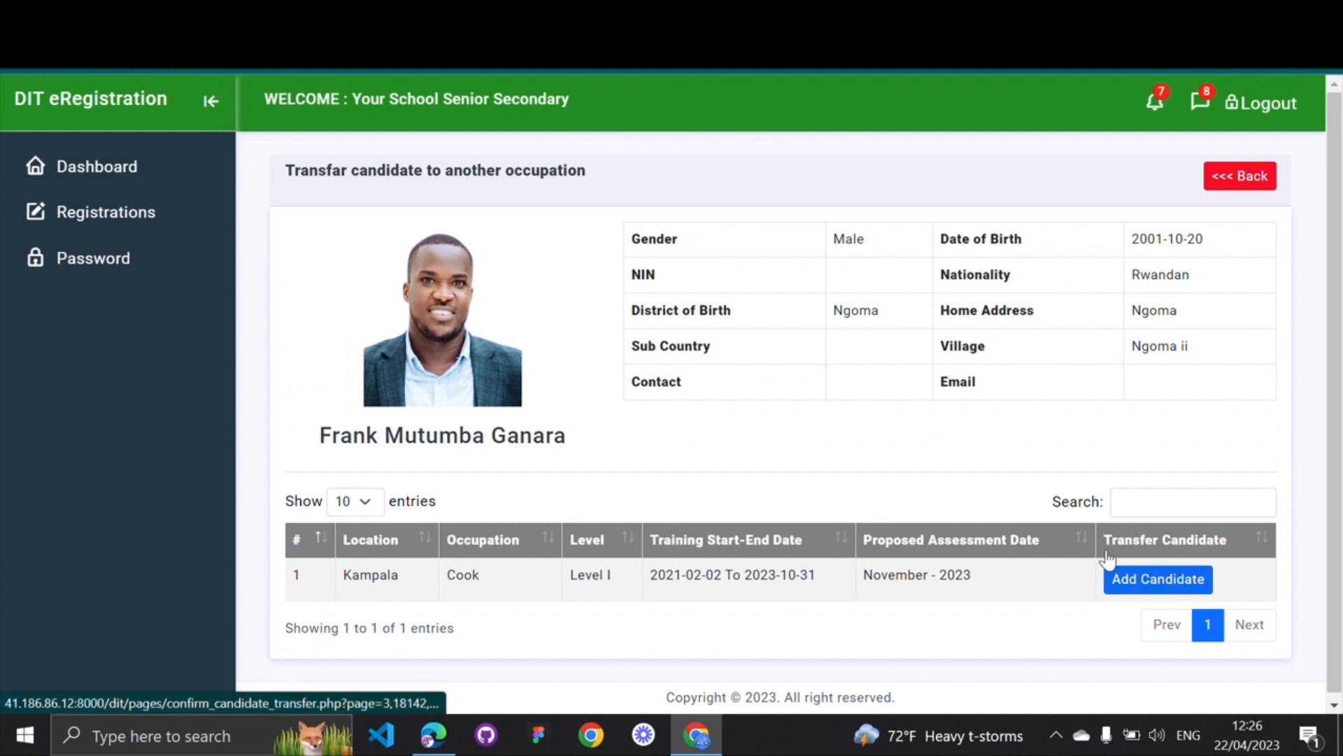
{"action": "left_click_drag", "start_coordinate": [1089, 570], "coordinate": [1214, 599]}
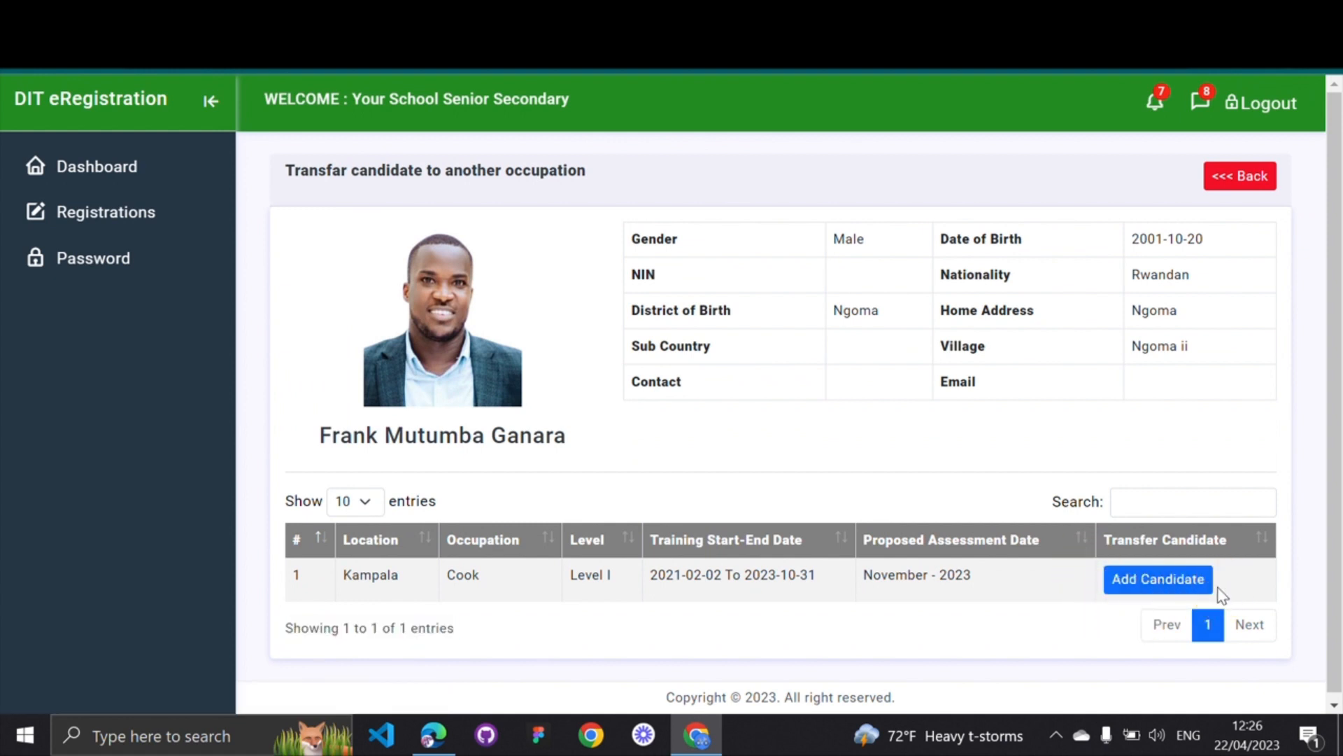
{"action": "double_click", "coordinate": [451, 576]}
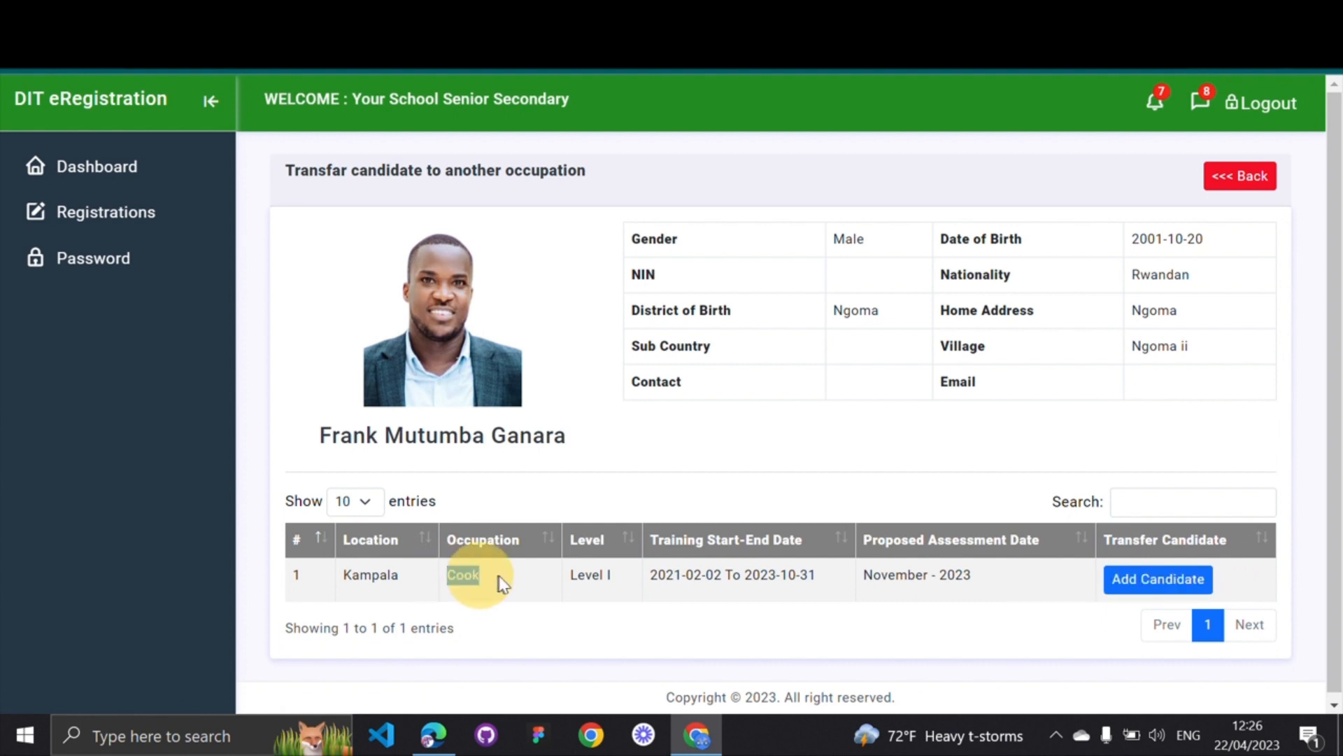
{"action": "left_click", "coordinate": [1141, 581]}
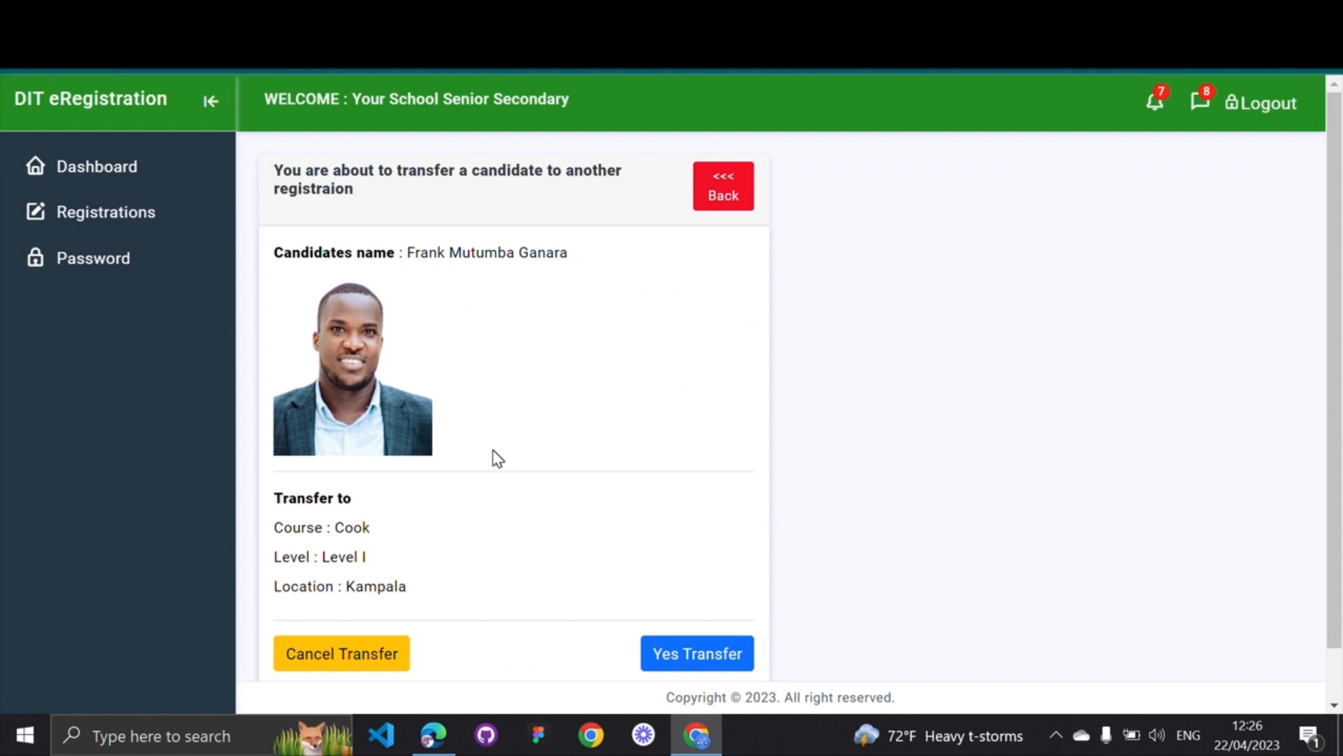
{"action": "scroll", "coordinate": [495, 458], "scroll_direction": "down", "scroll_amount": 1}
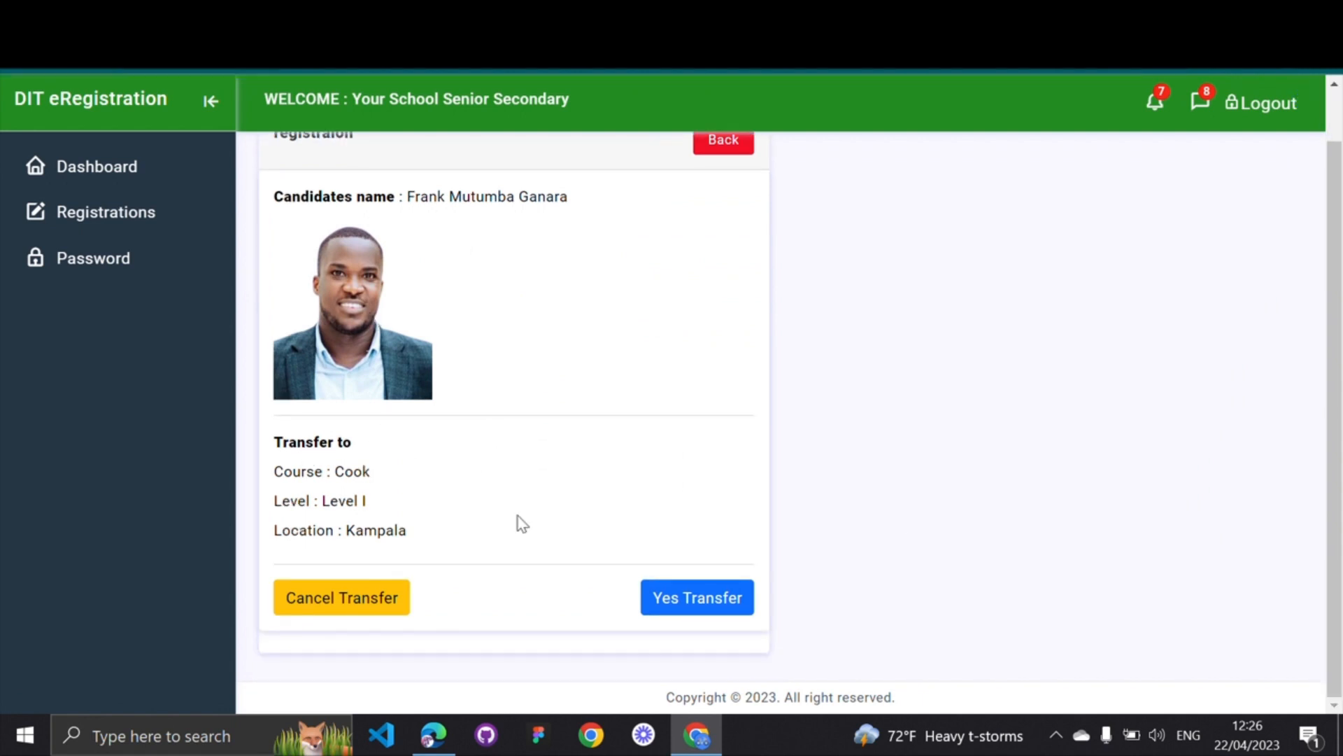
{"action": "left_click", "coordinate": [706, 602]}
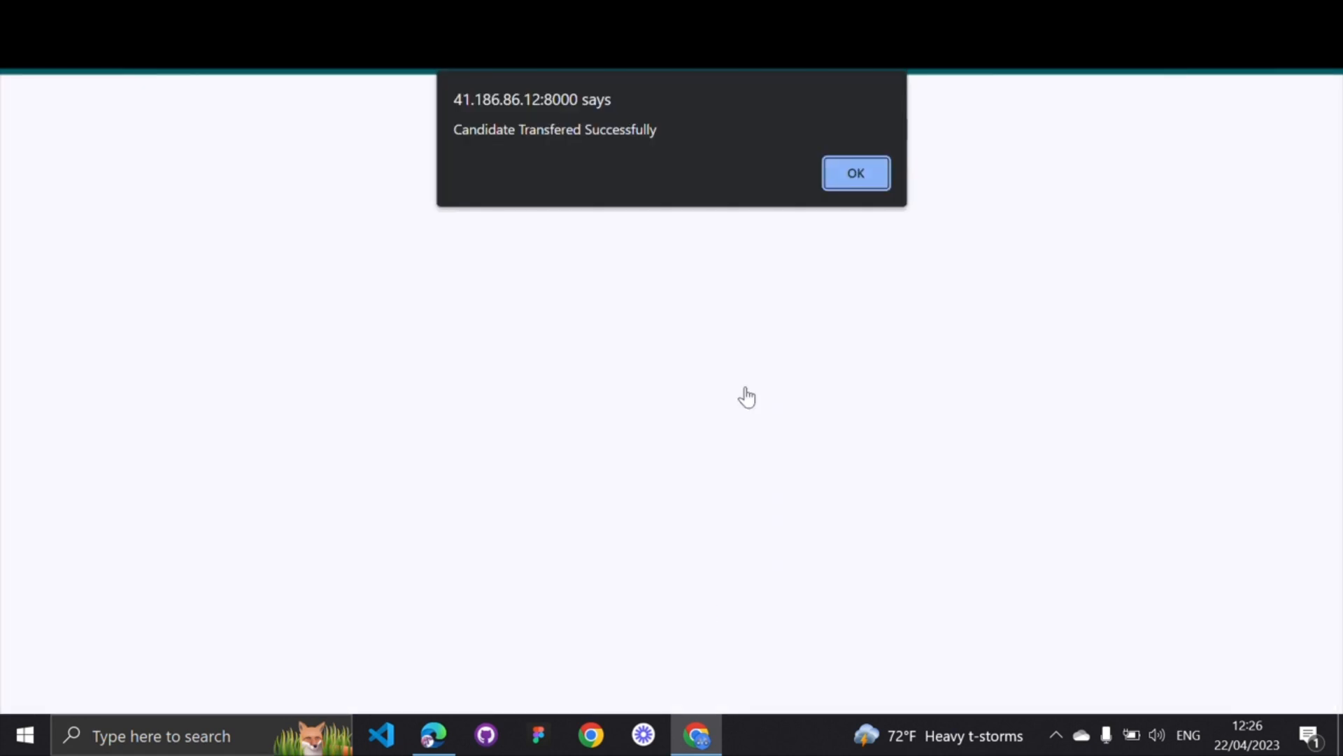
{"action": "left_click", "coordinate": [865, 184]}
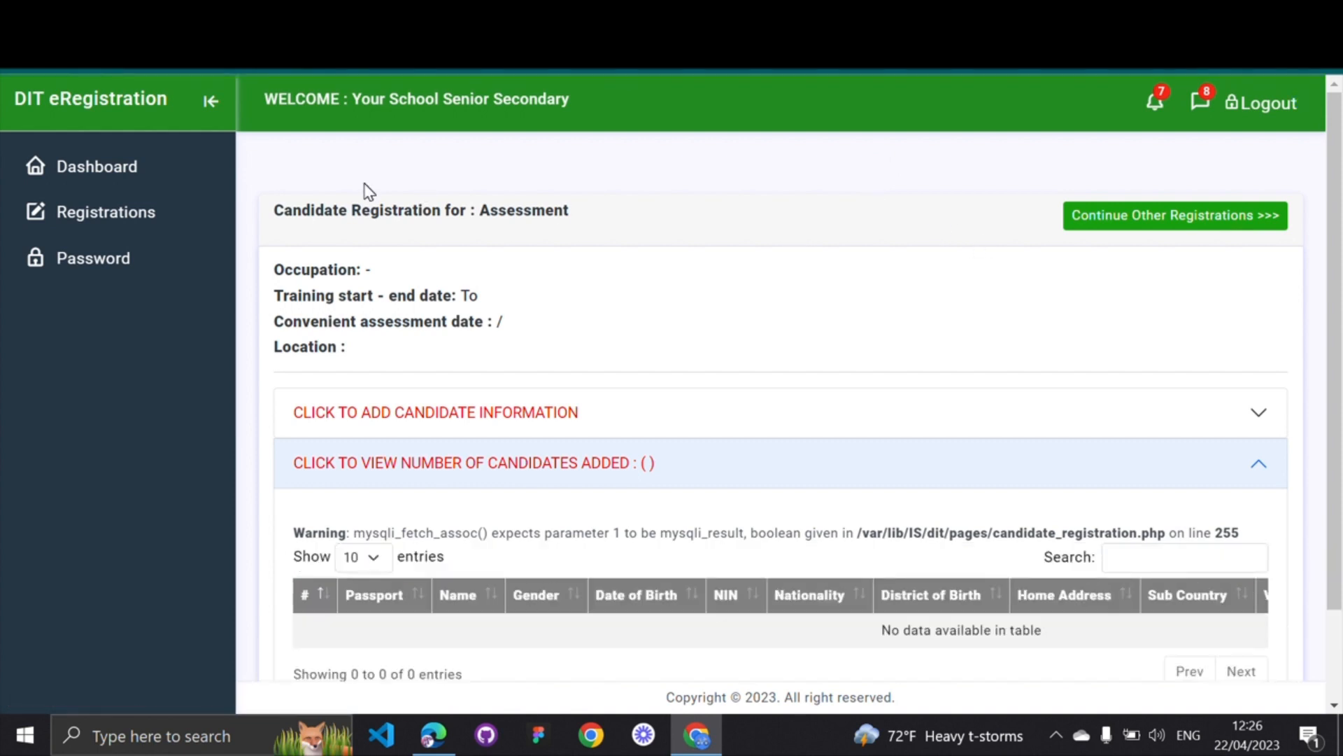
Open Incomplete Candidates Registrations and check the Vegetable Farmer row (total 2) and the Cook row
{"action": "left_click", "coordinate": [119, 219]}
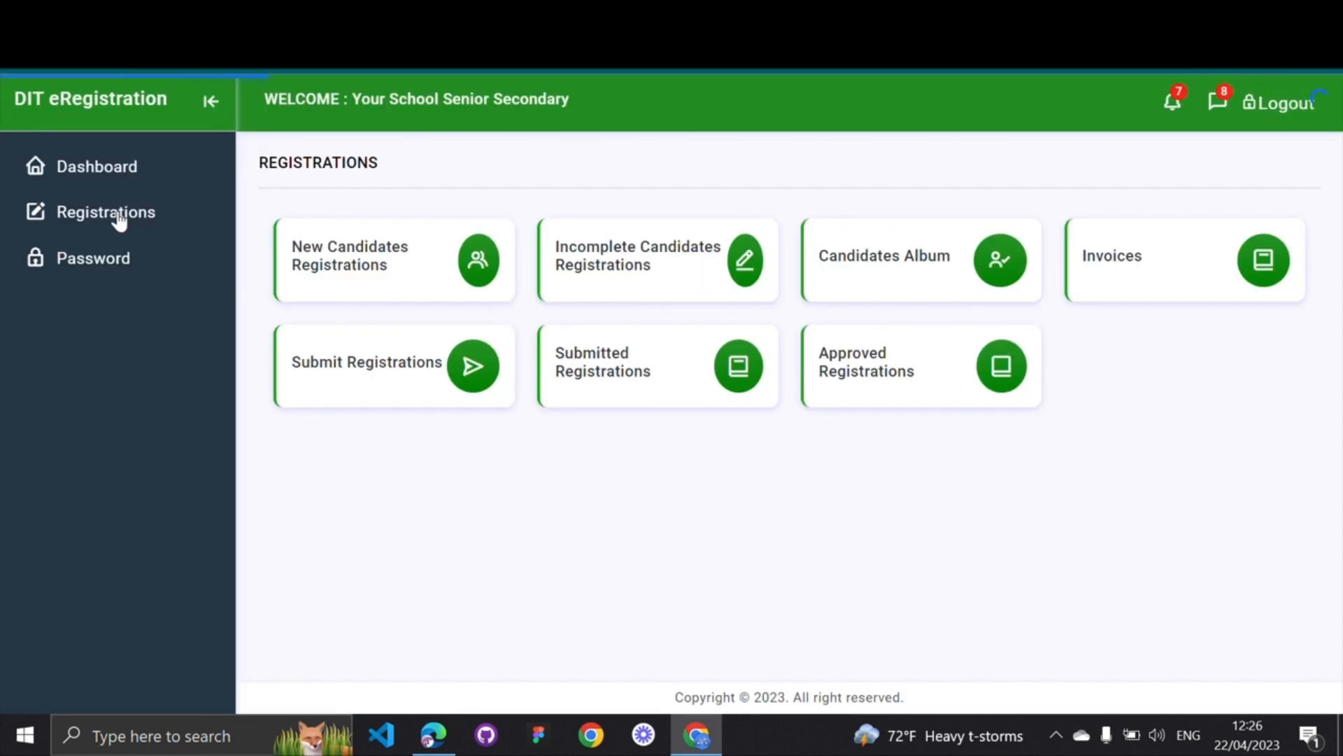
{"action": "left_click", "coordinate": [636, 266]}
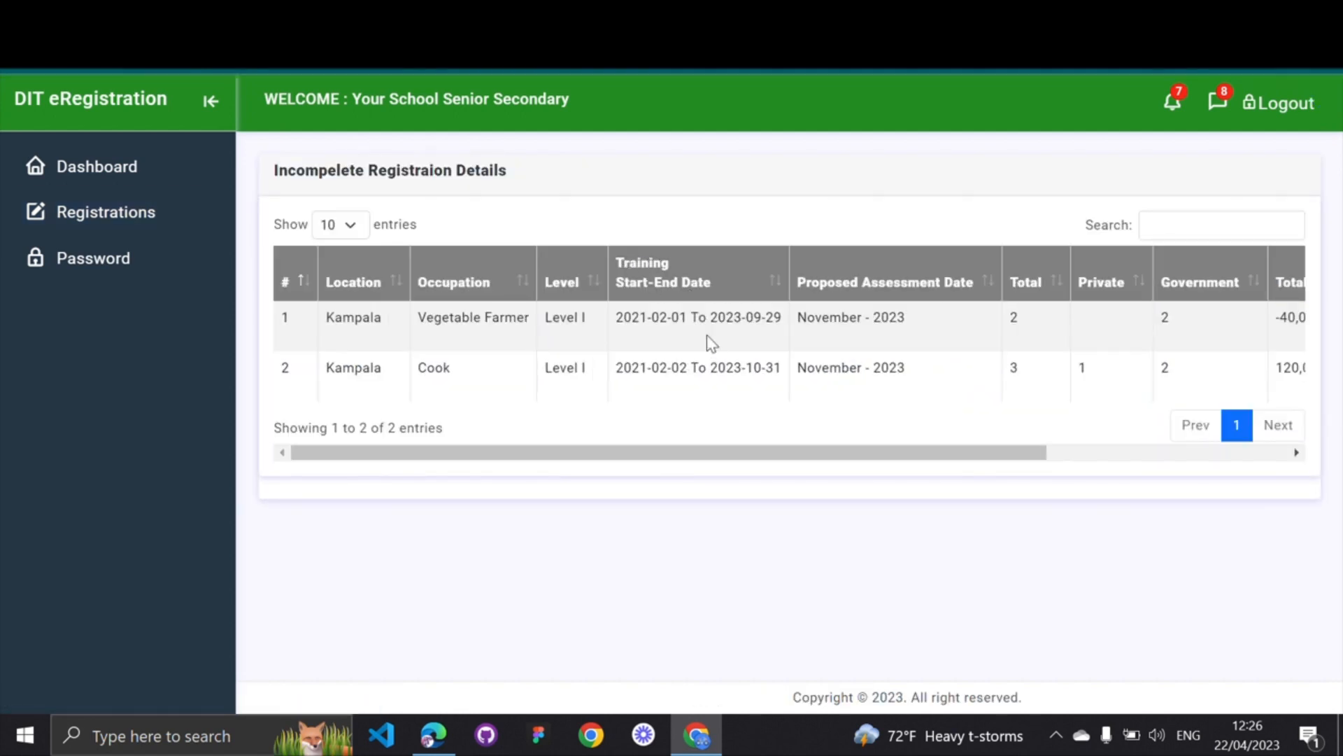
{"action": "scroll", "coordinate": [740, 356], "scroll_direction": "right", "scroll_amount": 3}
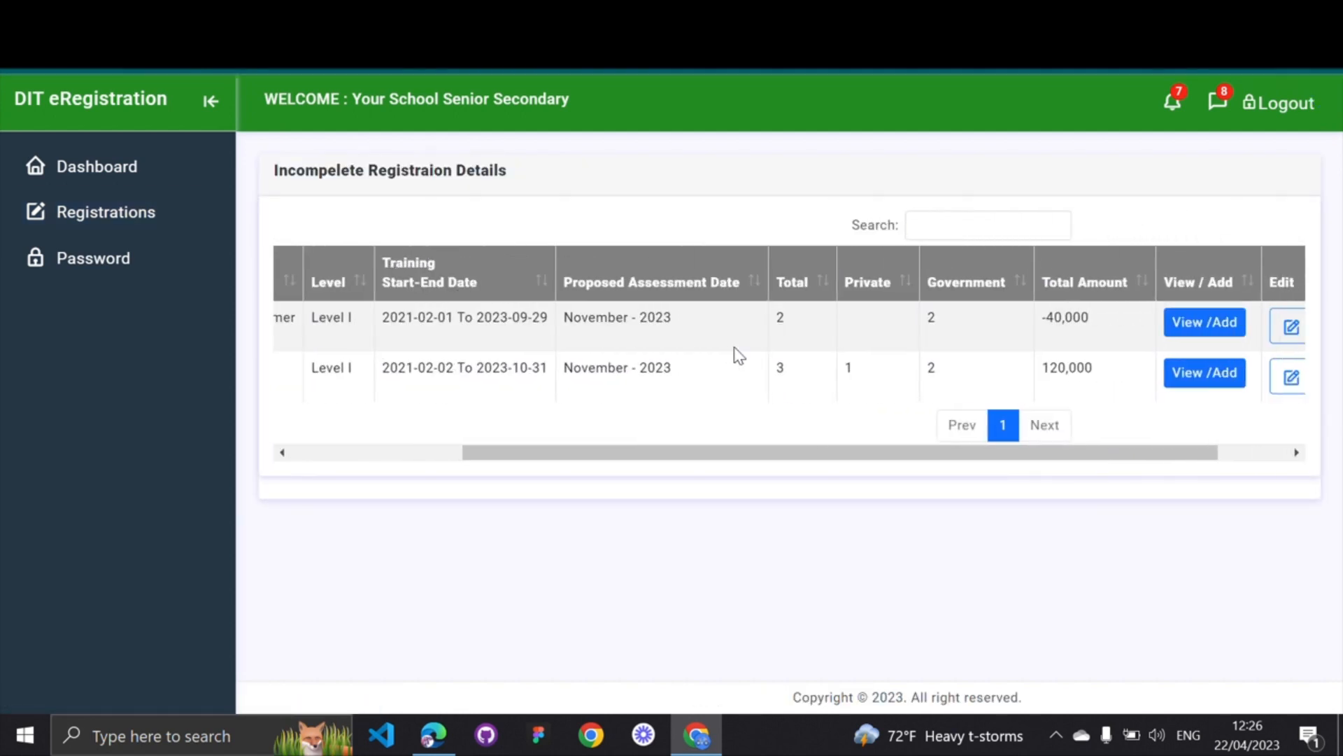
{"action": "scroll", "coordinate": [739, 356], "scroll_direction": "left", "scroll_amount": 3}
{"action": "left_click_drag", "start_coordinate": [392, 318], "coordinate": [489, 312]}
{"action": "scroll", "coordinate": [874, 333], "scroll_direction": "right", "scroll_amount": 2}
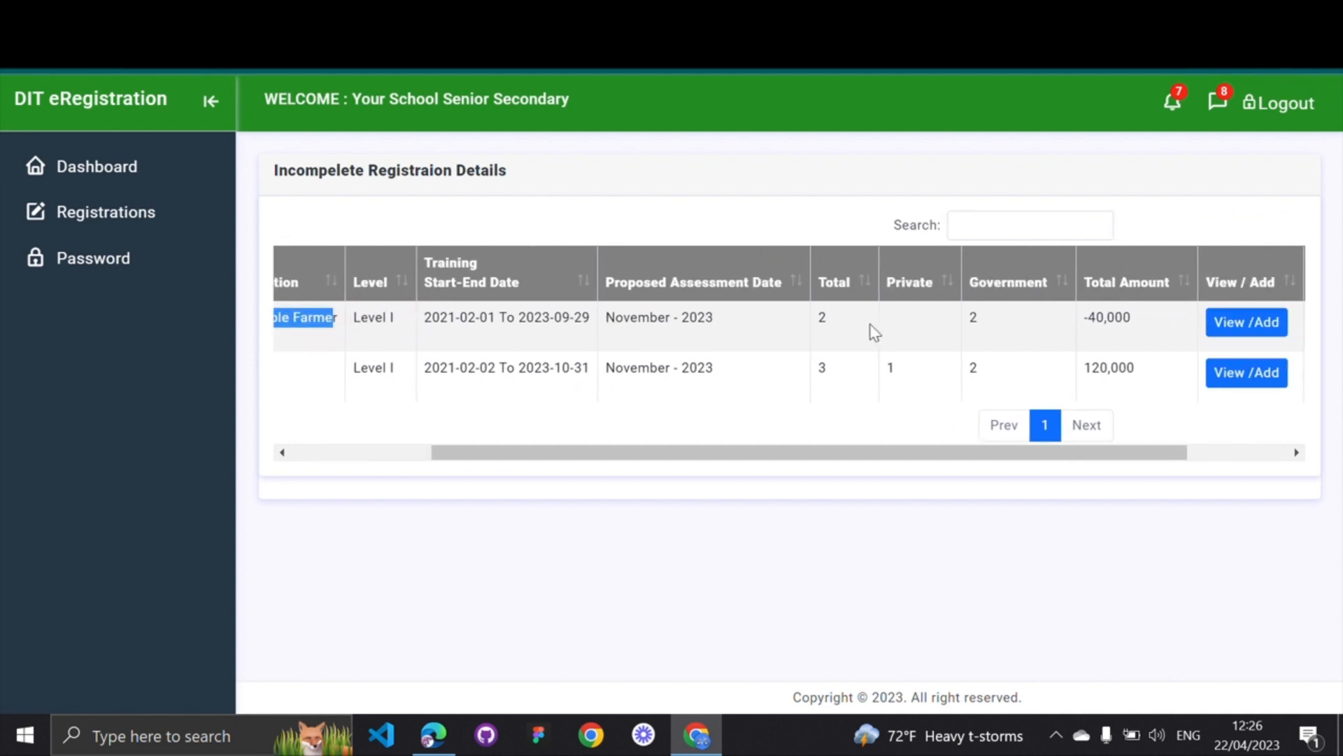
{"action": "double_click", "coordinate": [828, 321]}
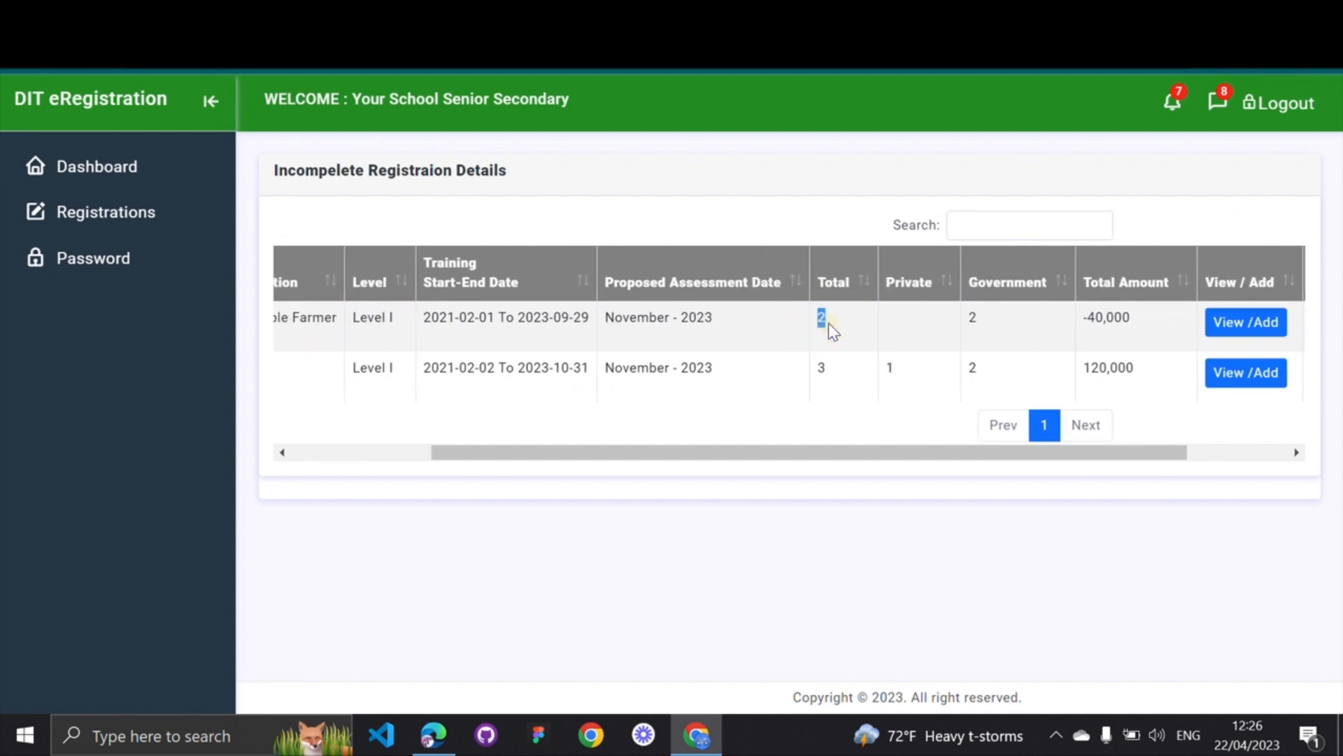
{"action": "scroll", "coordinate": [573, 350], "scroll_direction": "left", "scroll_amount": 3}
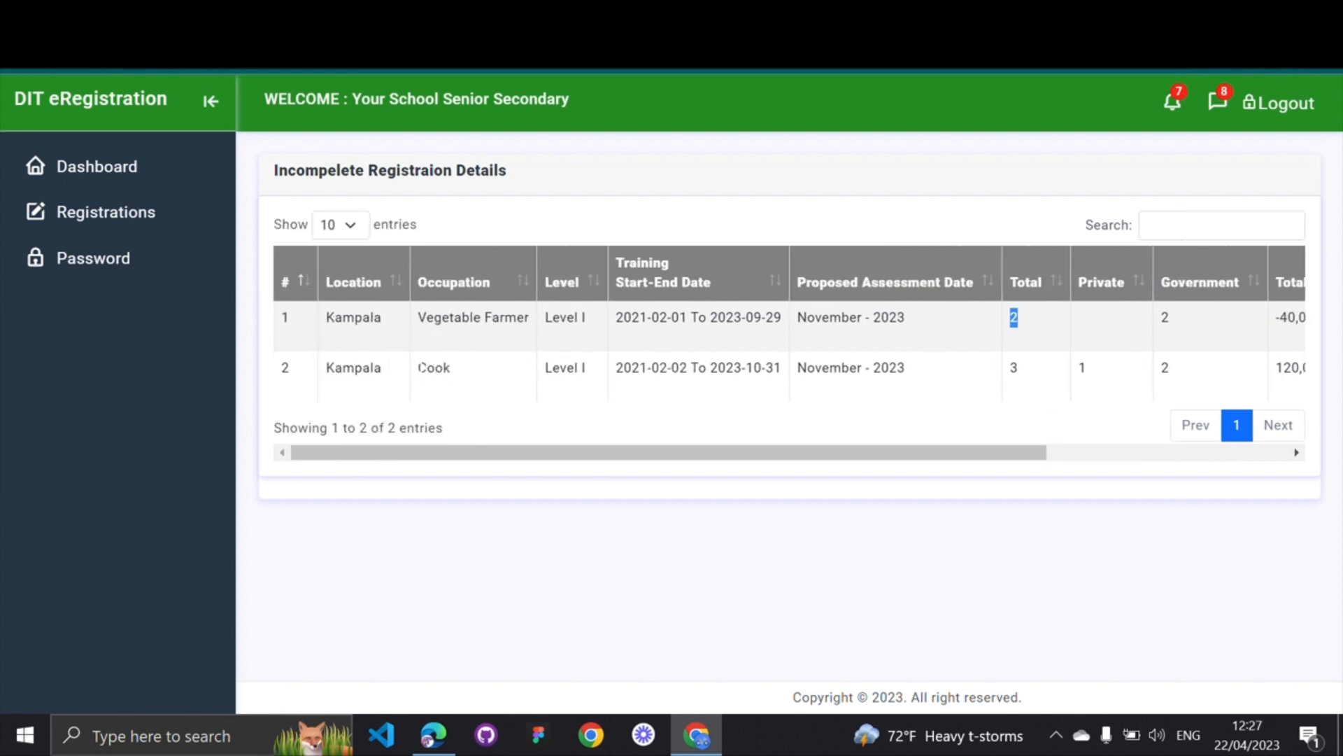
{"action": "double_click", "coordinate": [419, 367]}
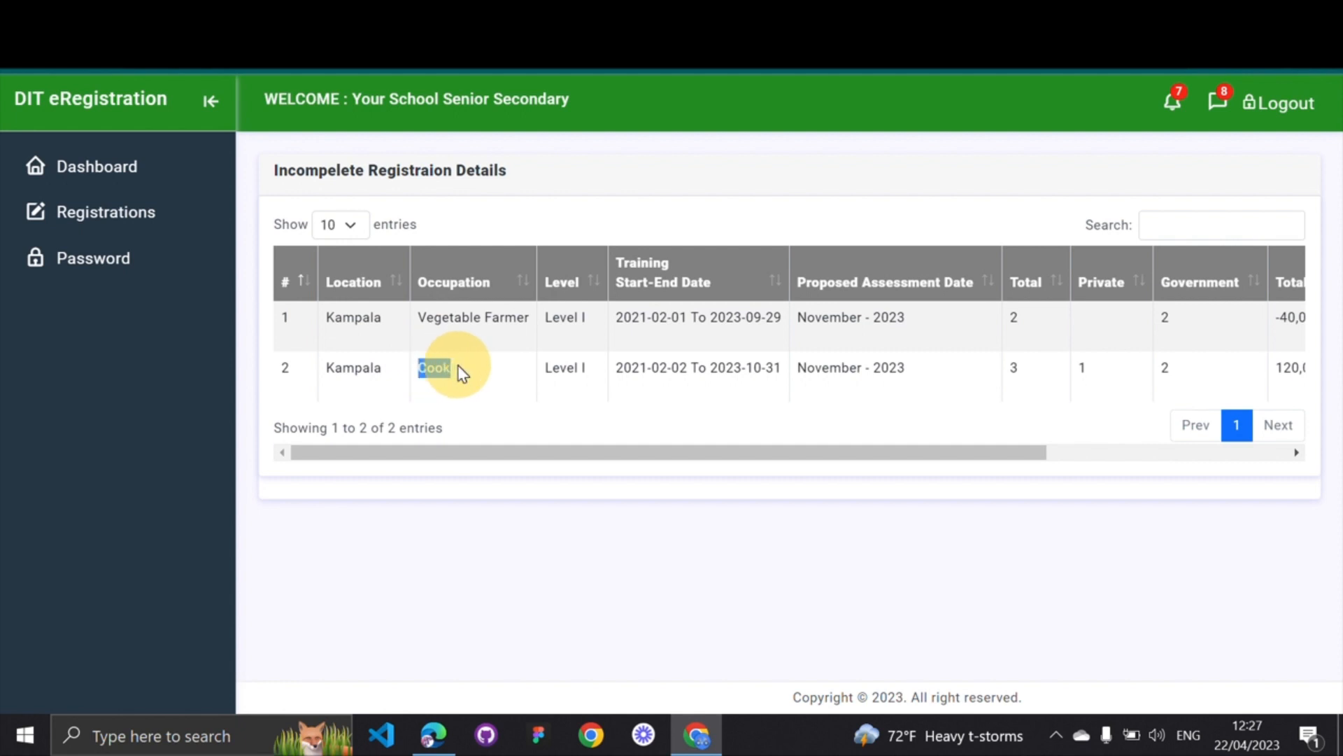
{"action": "scroll", "coordinate": [455, 369], "scroll_direction": "right", "scroll_amount": 4}
{"action": "scroll", "coordinate": [459, 371], "scroll_direction": "right", "scroll_amount": 1}
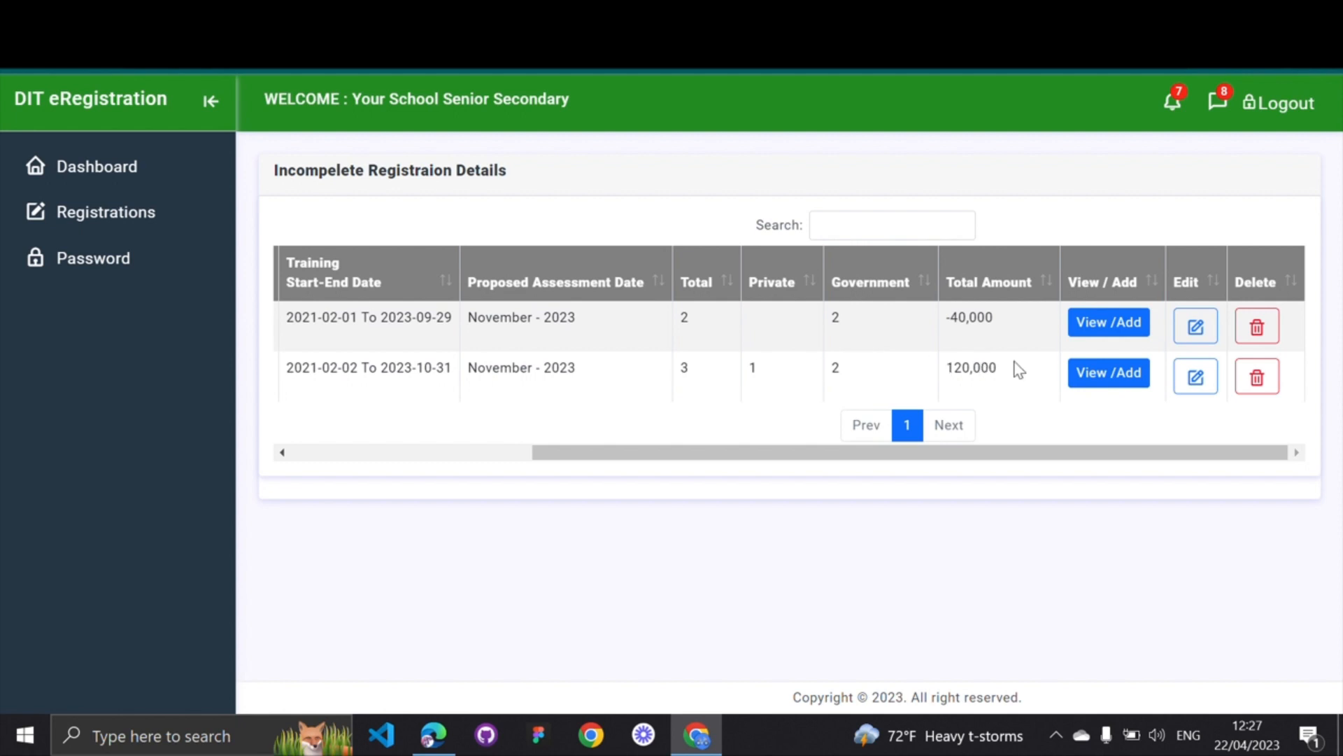
View the Cook registration's candidate list, now totalling 3 including the transferred candidate
{"action": "left_click", "coordinate": [1104, 374]}
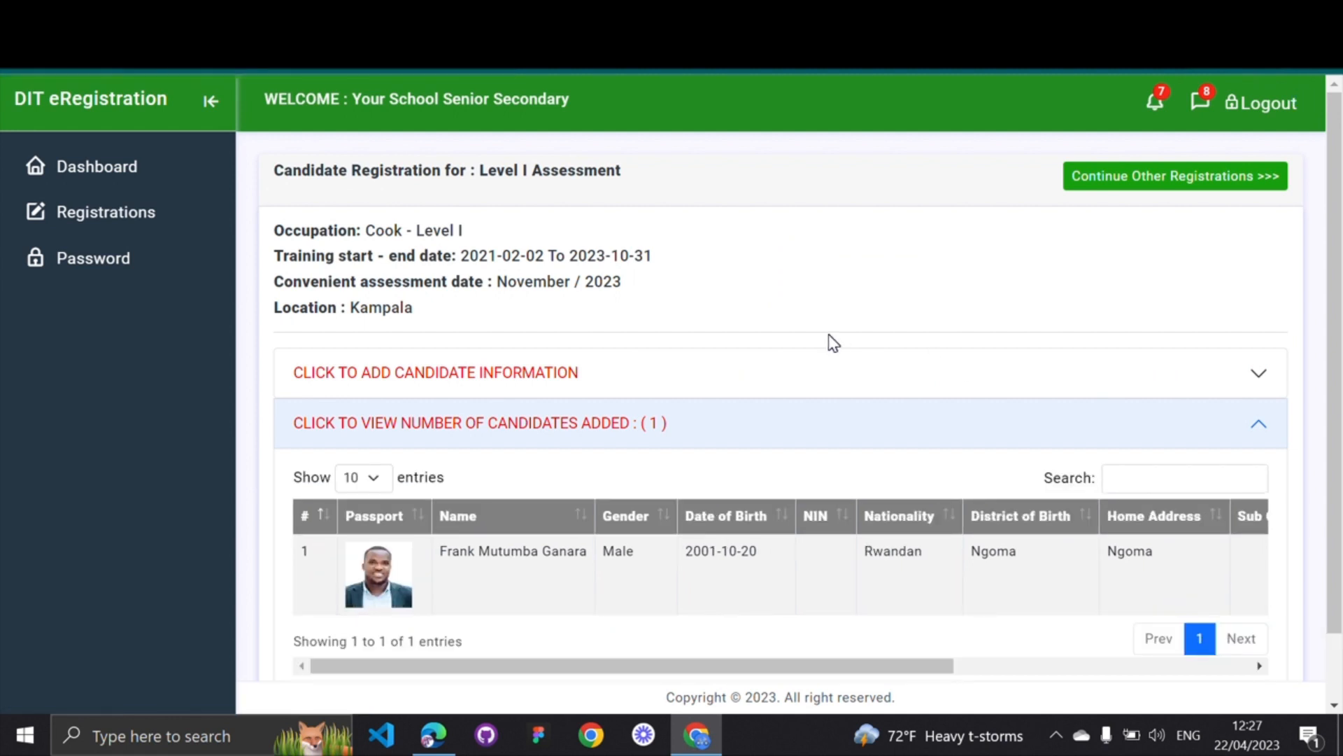
{"action": "left_click_drag", "start_coordinate": [367, 230], "coordinate": [465, 229]}
{"action": "scroll", "coordinate": [623, 242], "scroll_direction": "down", "scroll_amount": 1}
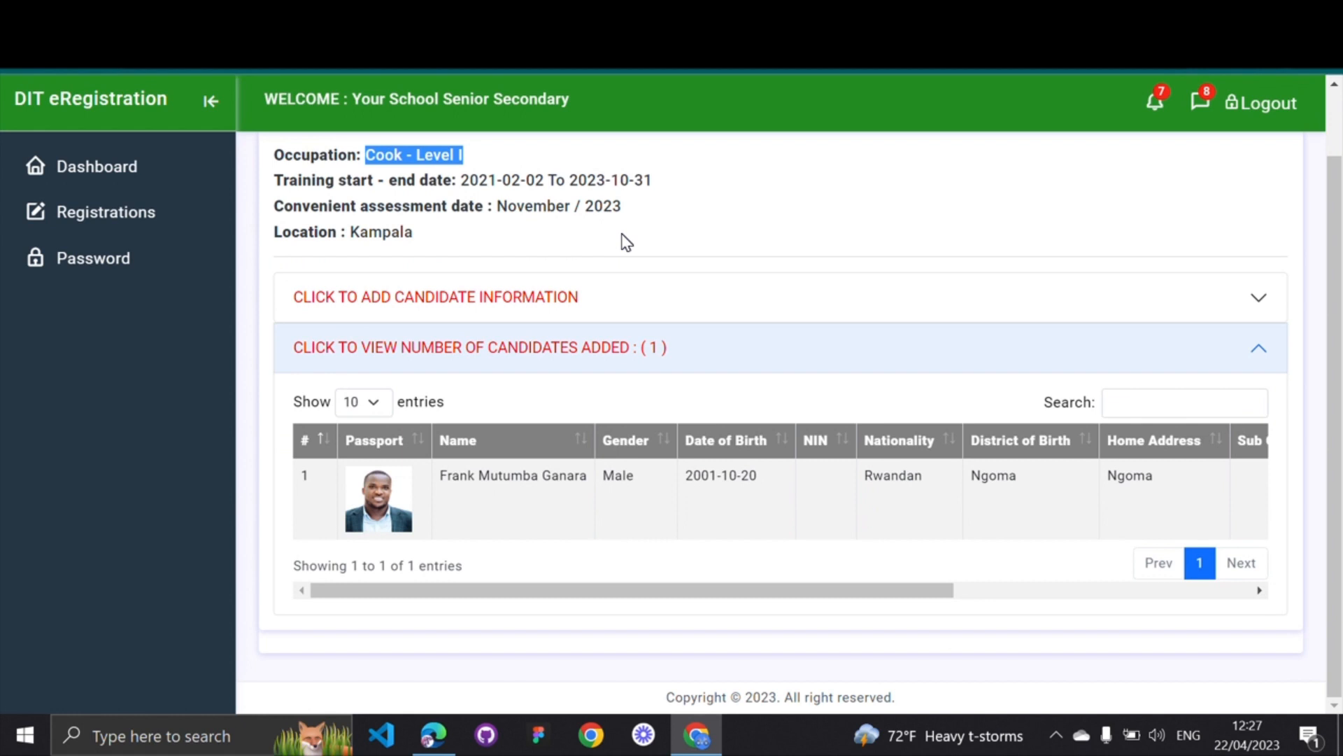
{"action": "scroll", "coordinate": [626, 242], "scroll_direction": "up", "scroll_amount": 1}
{"action": "scroll", "coordinate": [626, 242], "scroll_direction": "left", "scroll_amount": 5}
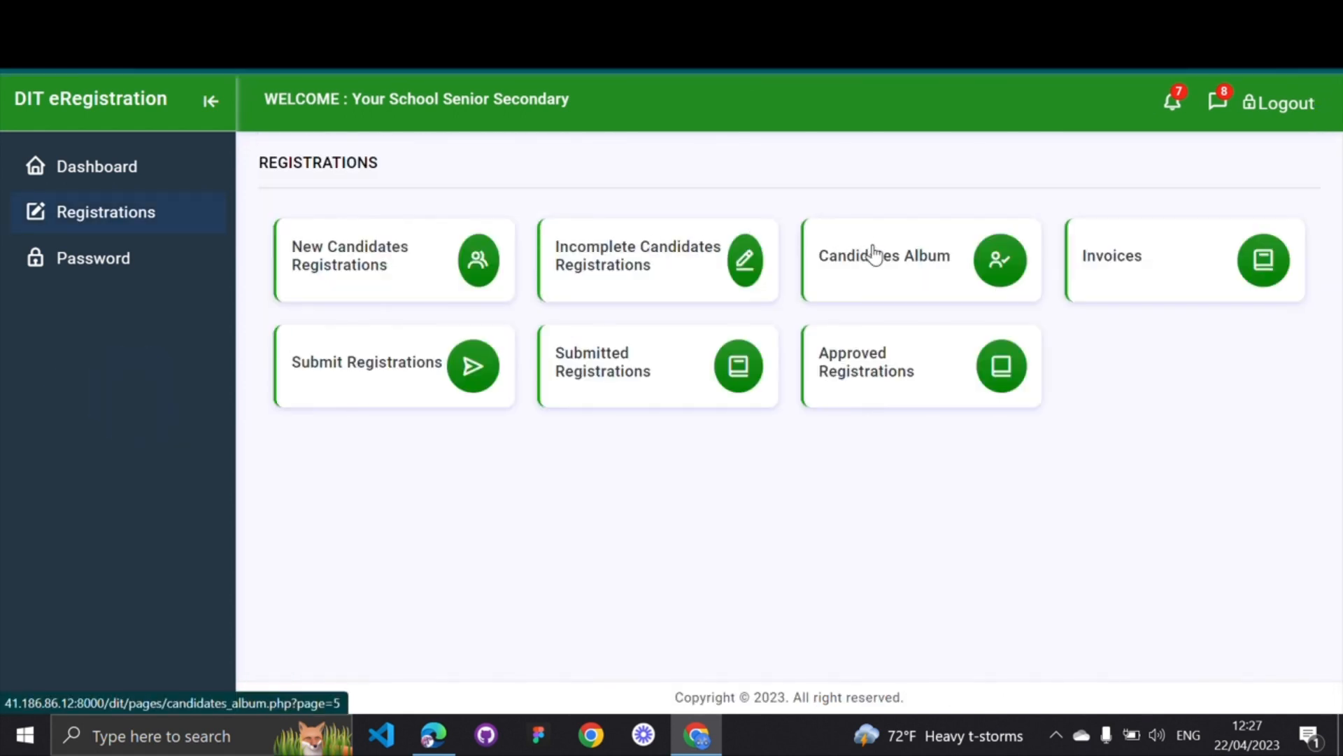
Open the Candidates Album and check its April-2023 heading
{"action": "left_click", "coordinate": [918, 260]}
{"action": "scroll", "coordinate": [600, 503], "scroll_direction": "right", "scroll_amount": 1}
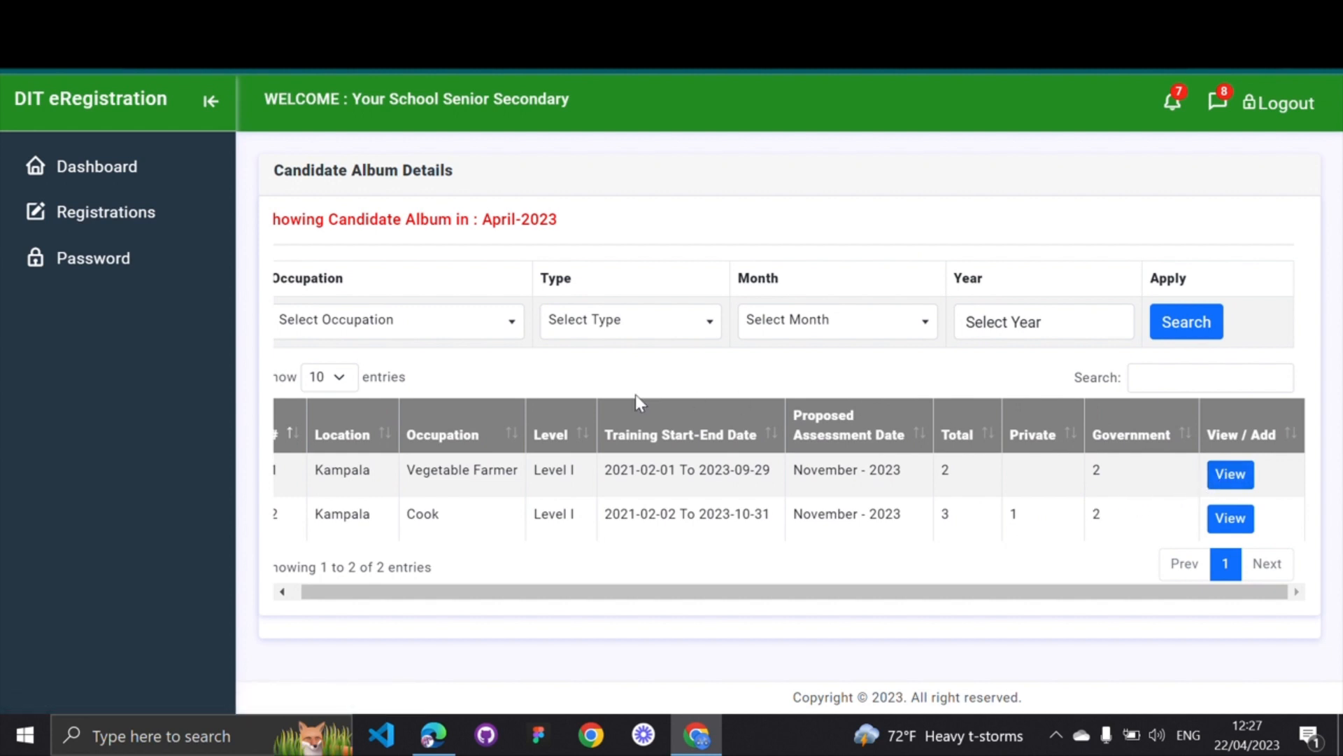
{"action": "scroll", "coordinate": [635, 393], "scroll_direction": "left", "scroll_amount": 1}
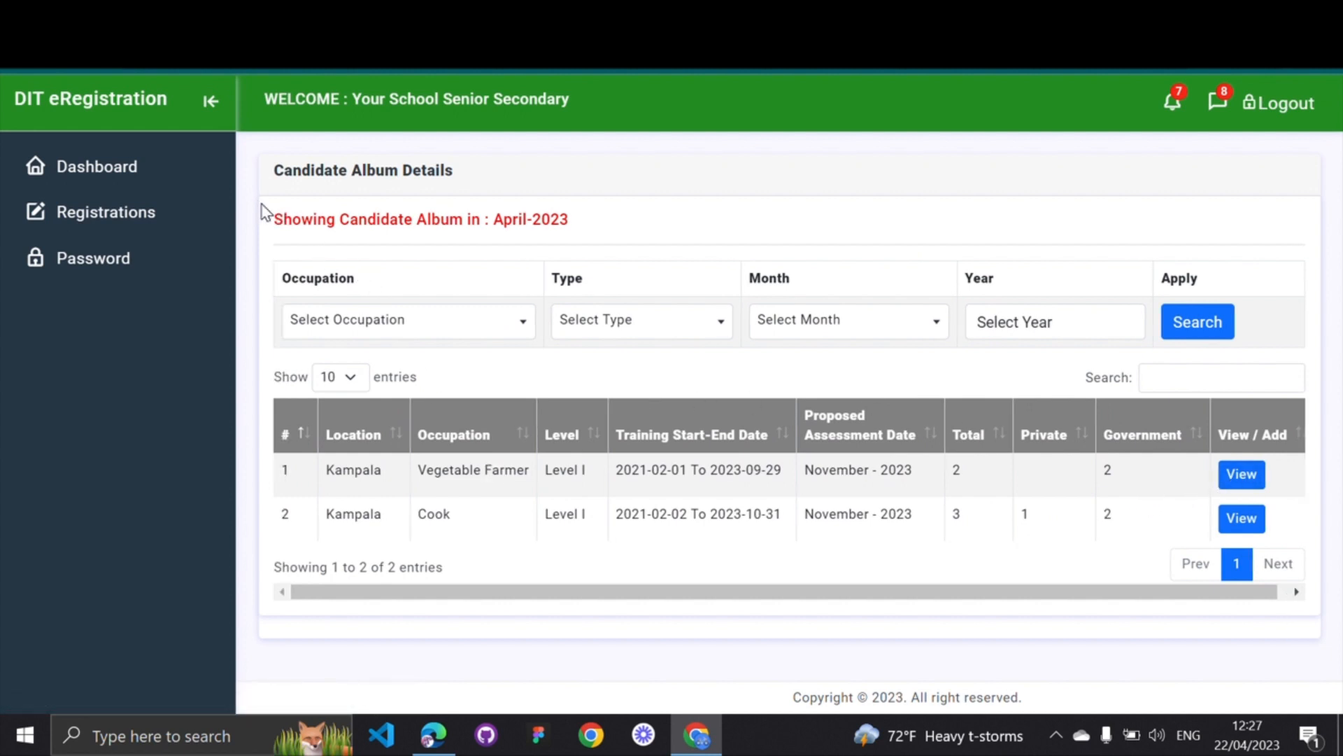
{"action": "left_click_drag", "start_coordinate": [265, 214], "coordinate": [594, 220]}
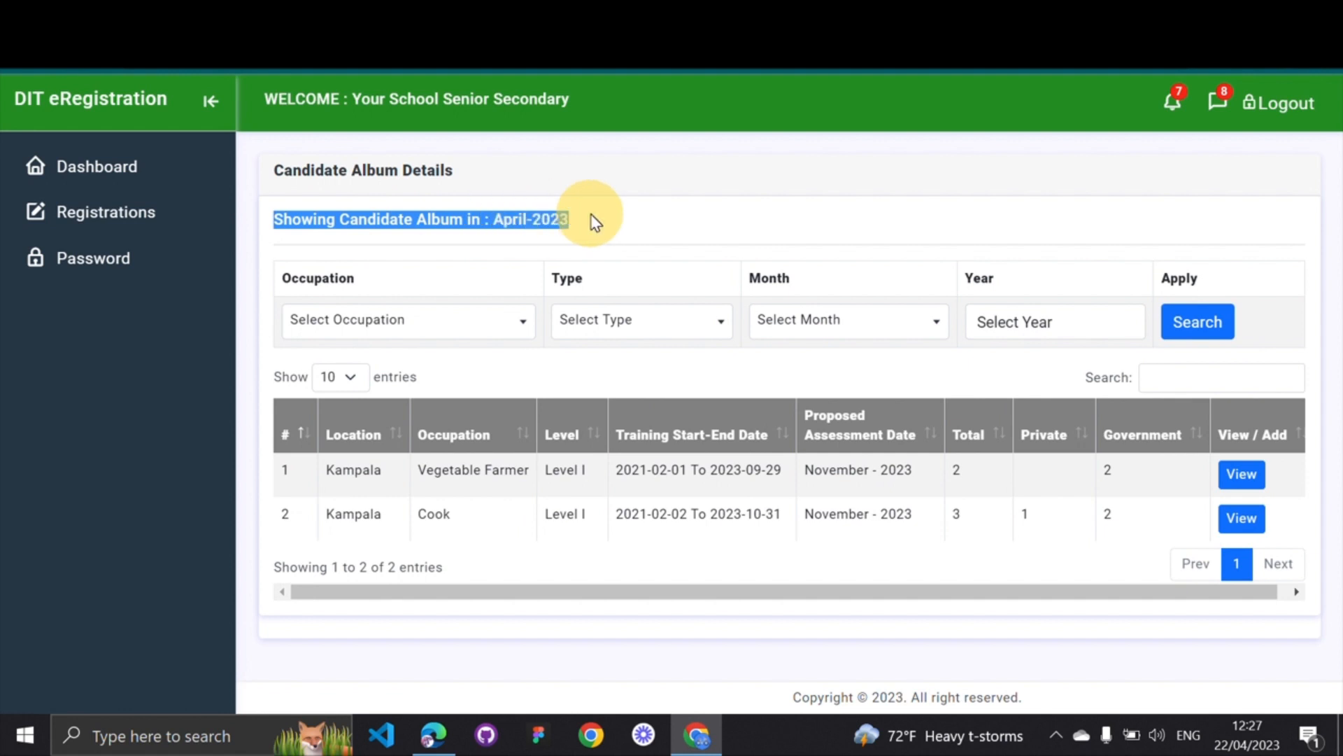
{"action": "left_click", "coordinate": [645, 217]}
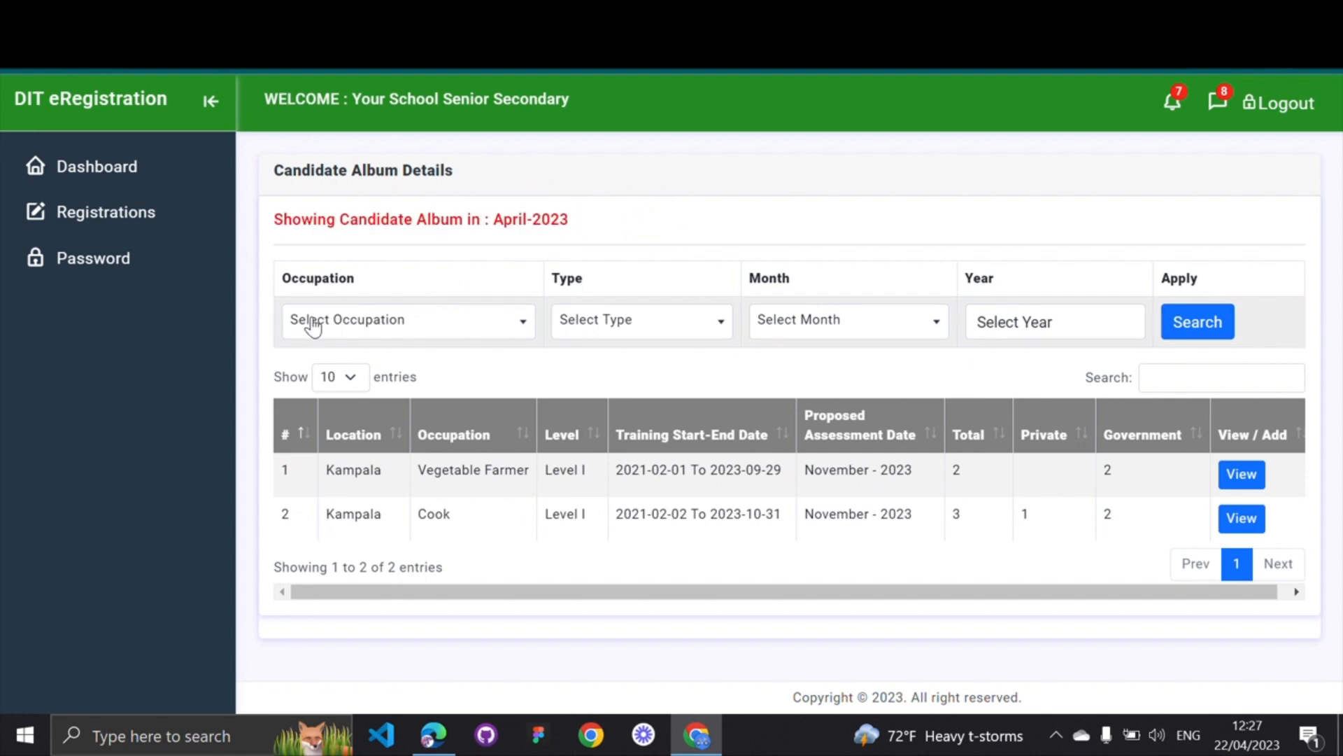
Look through the Occupation, Type, Month and Year filter choices, leaving all of them unset
{"action": "left_click", "coordinate": [384, 319]}
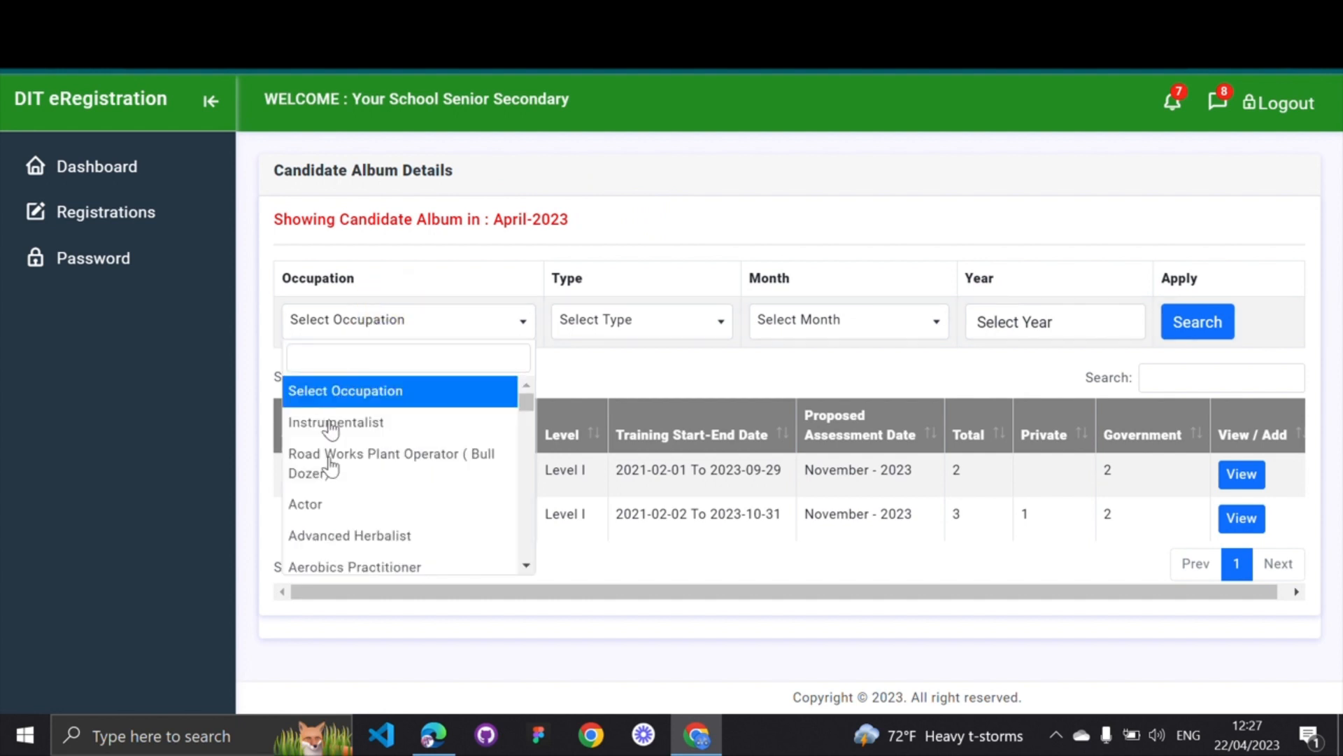
{"action": "scroll", "coordinate": [331, 447], "scroll_direction": "down", "scroll_amount": 8}
{"action": "scroll", "coordinate": [336, 508], "scroll_direction": "up", "scroll_amount": 4}
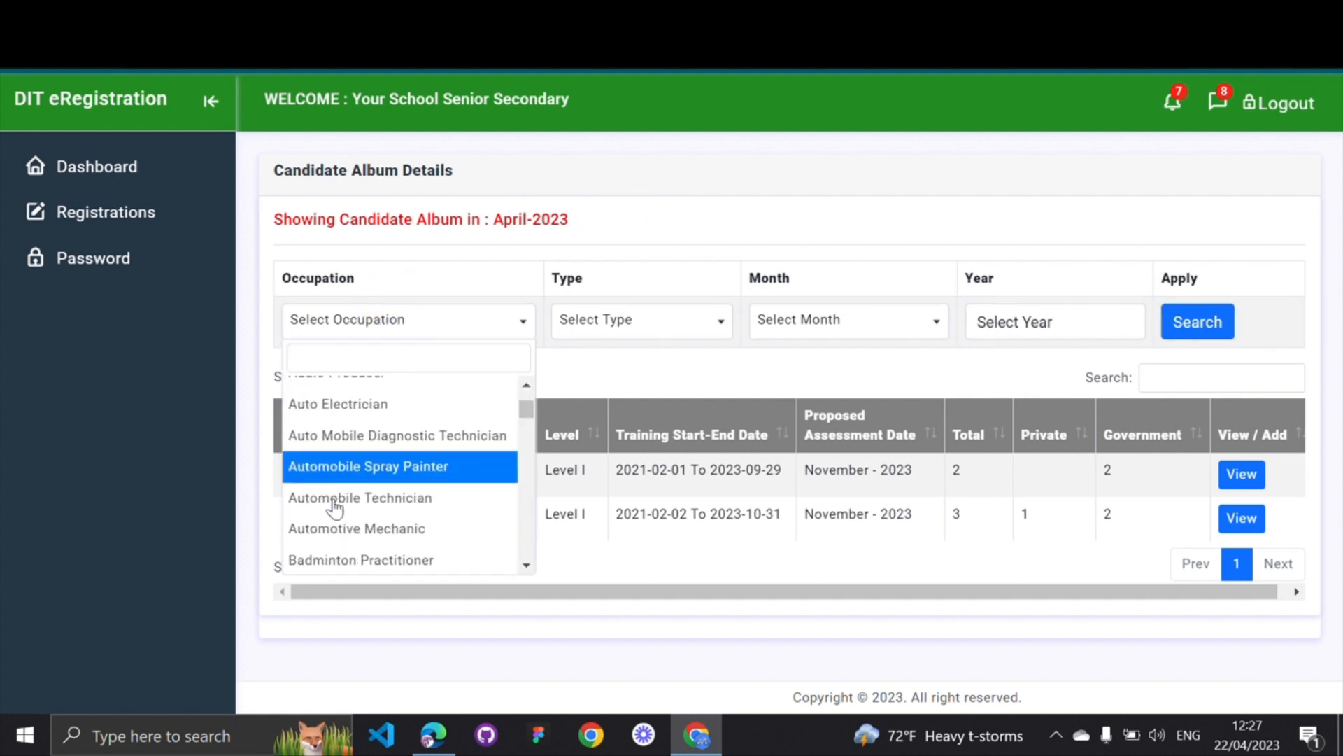
{"action": "scroll", "coordinate": [335, 508], "scroll_direction": "up", "scroll_amount": 2}
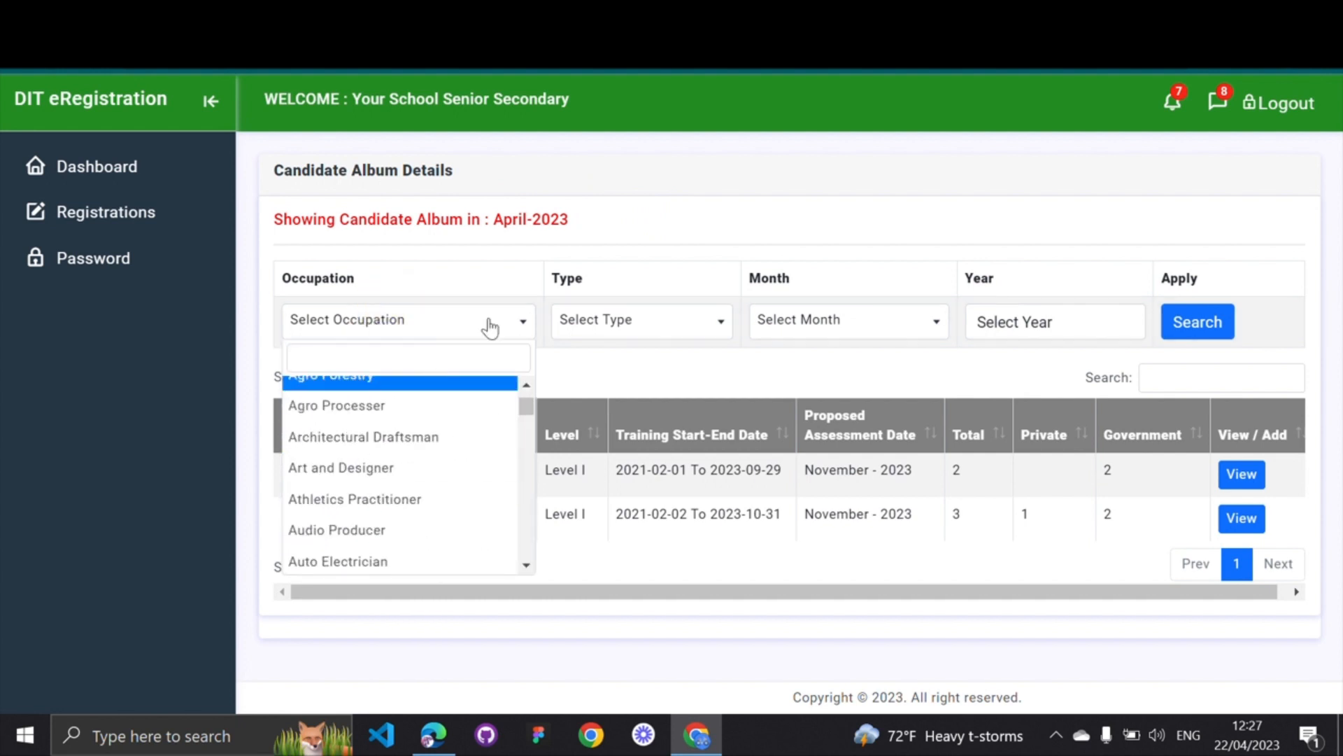
{"action": "left_click", "coordinate": [616, 260]}
{"action": "left_click", "coordinate": [672, 315]}
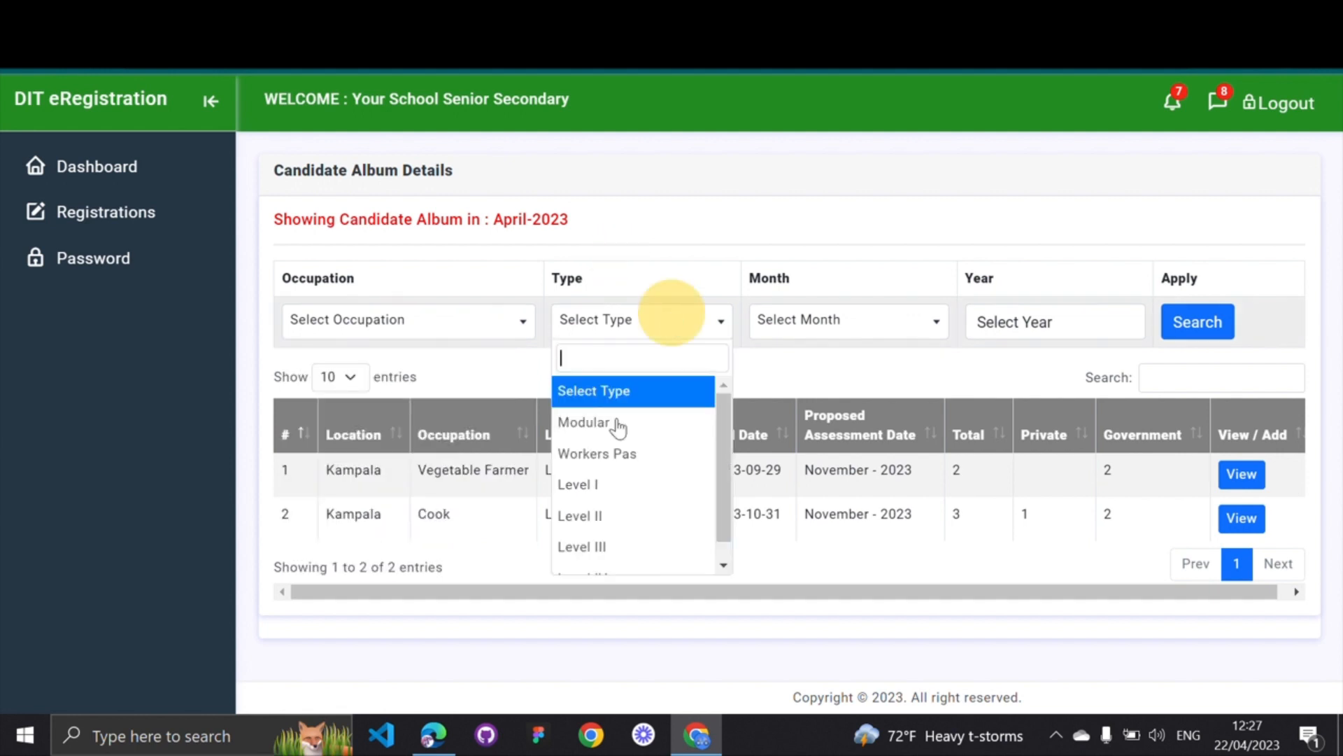
{"action": "left_click", "coordinate": [833, 238]}
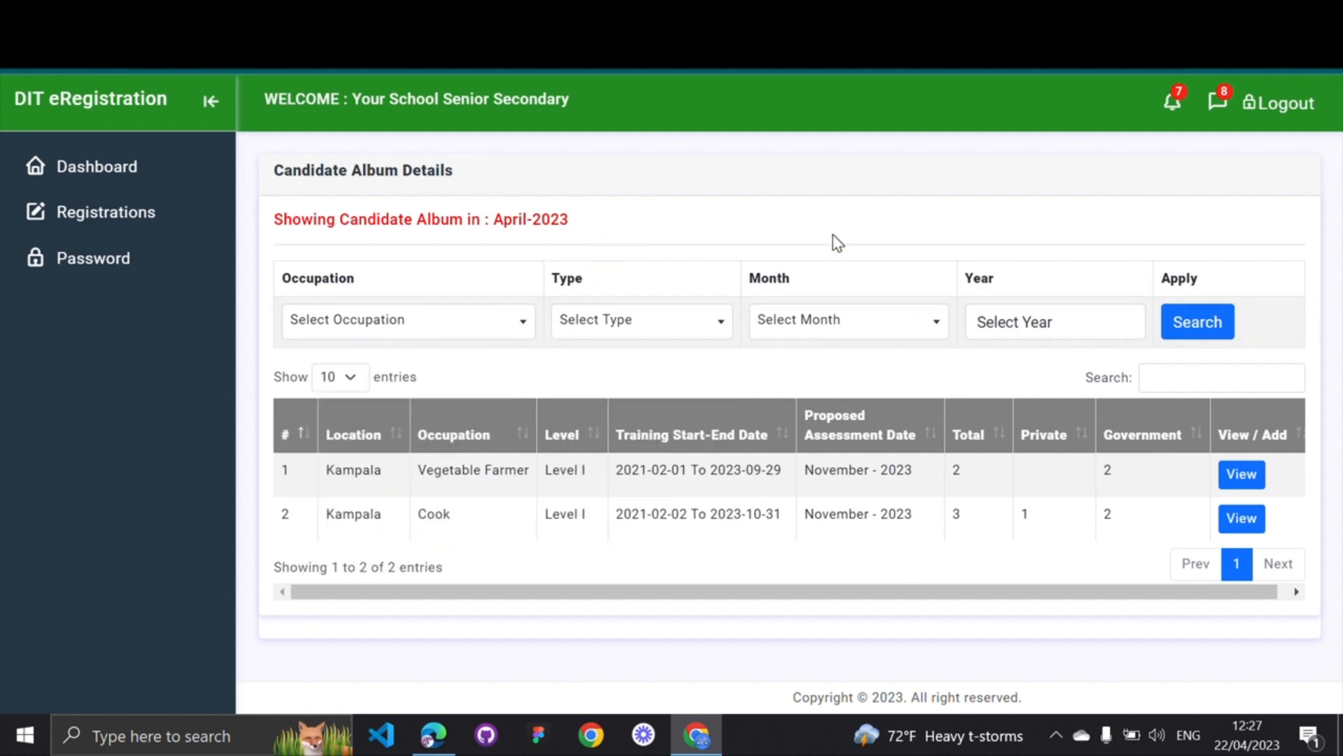
{"action": "left_click", "coordinate": [890, 323]}
{"action": "scroll", "coordinate": [812, 496], "scroll_direction": "down", "scroll_amount": 3}
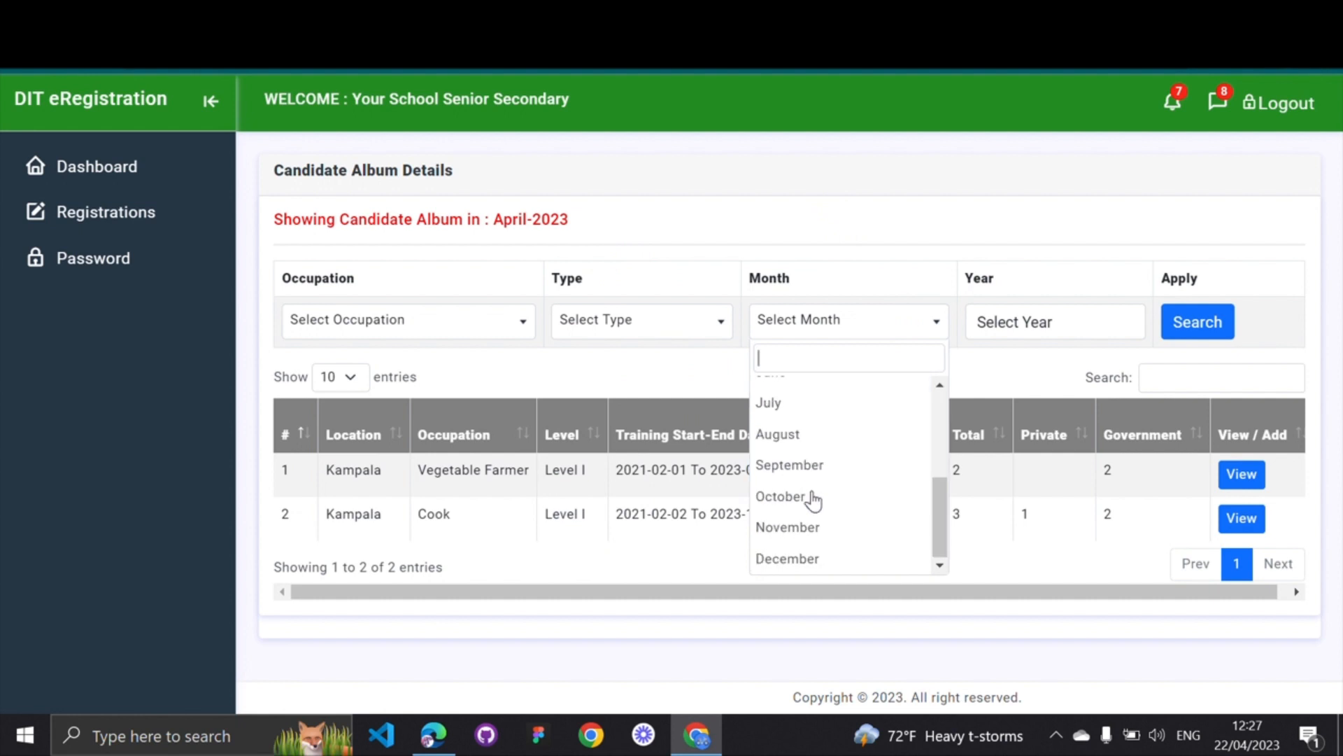
{"action": "left_click", "coordinate": [887, 224]}
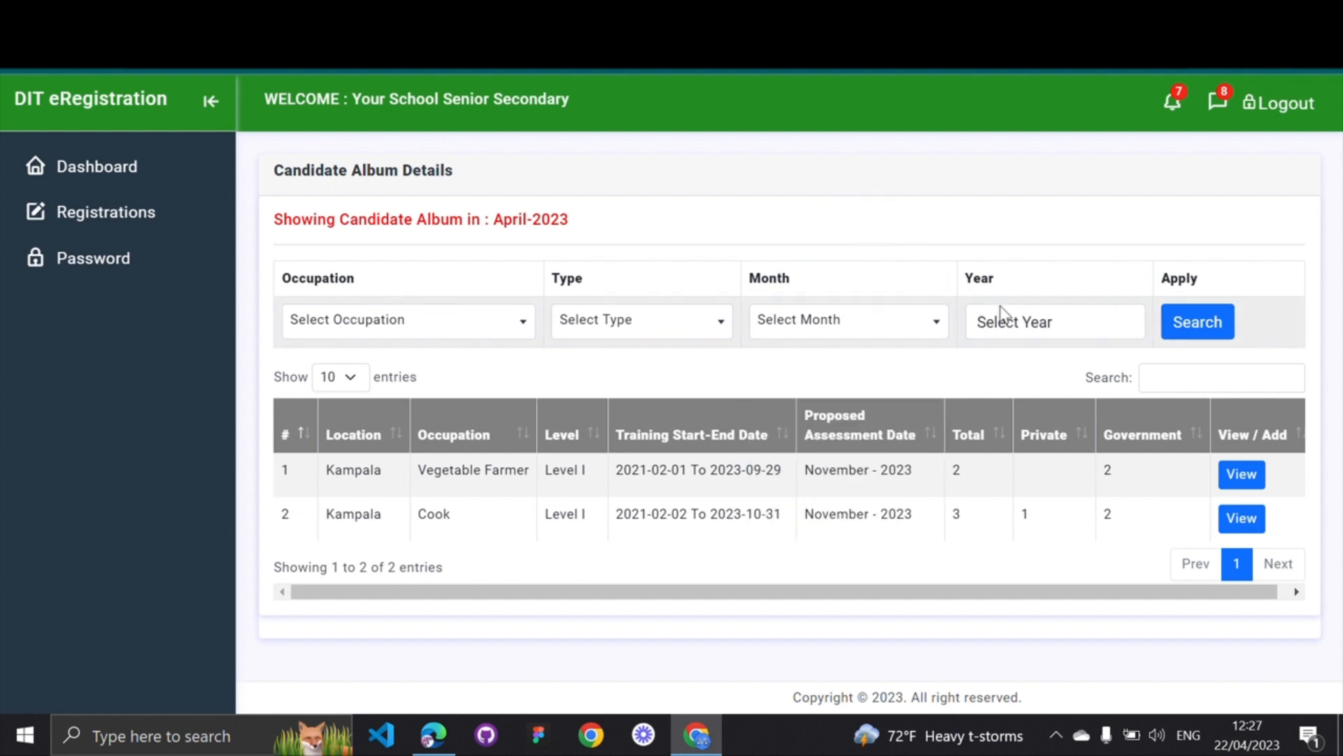
{"action": "left_click", "coordinate": [1027, 322]}
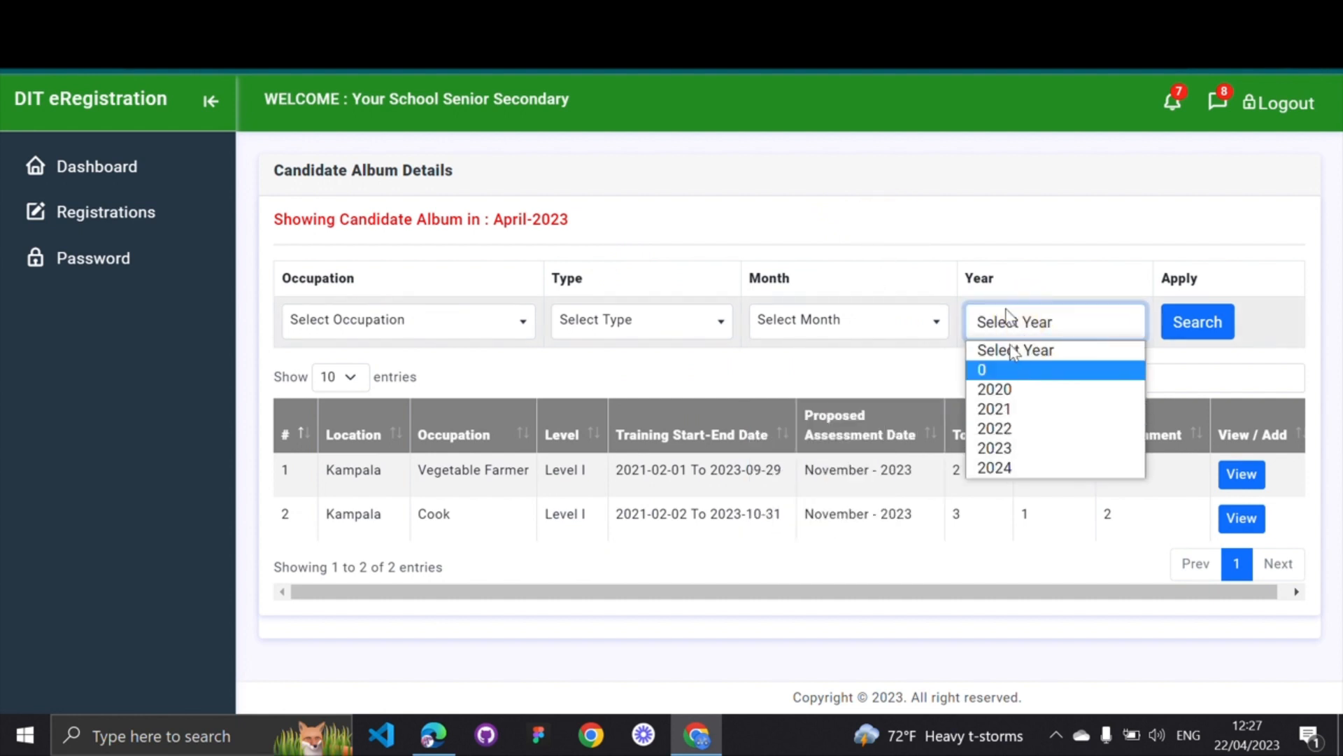
{"action": "left_click", "coordinate": [920, 186]}
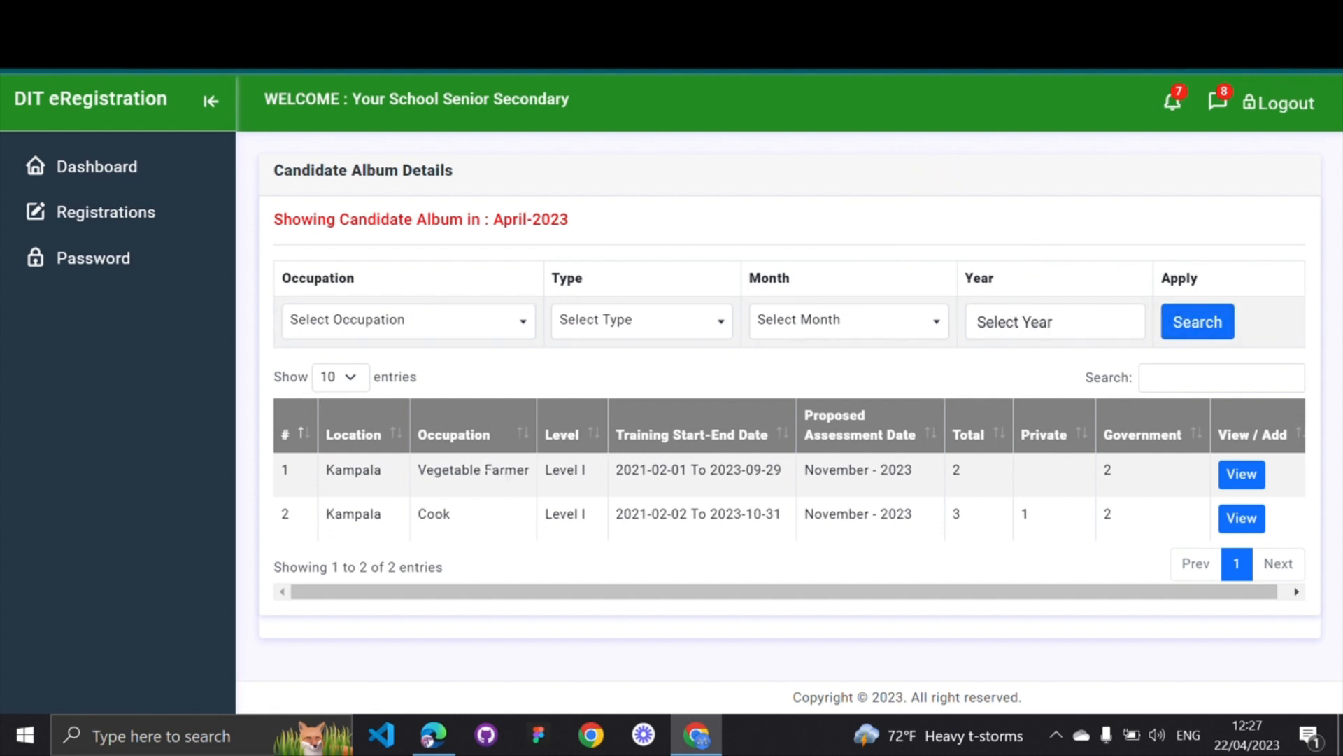
Check the Vegetable Farmer row's details, showing 2 candidates
{"action": "left_click_drag", "start_coordinate": [409, 466], "coordinate": [444, 515]}
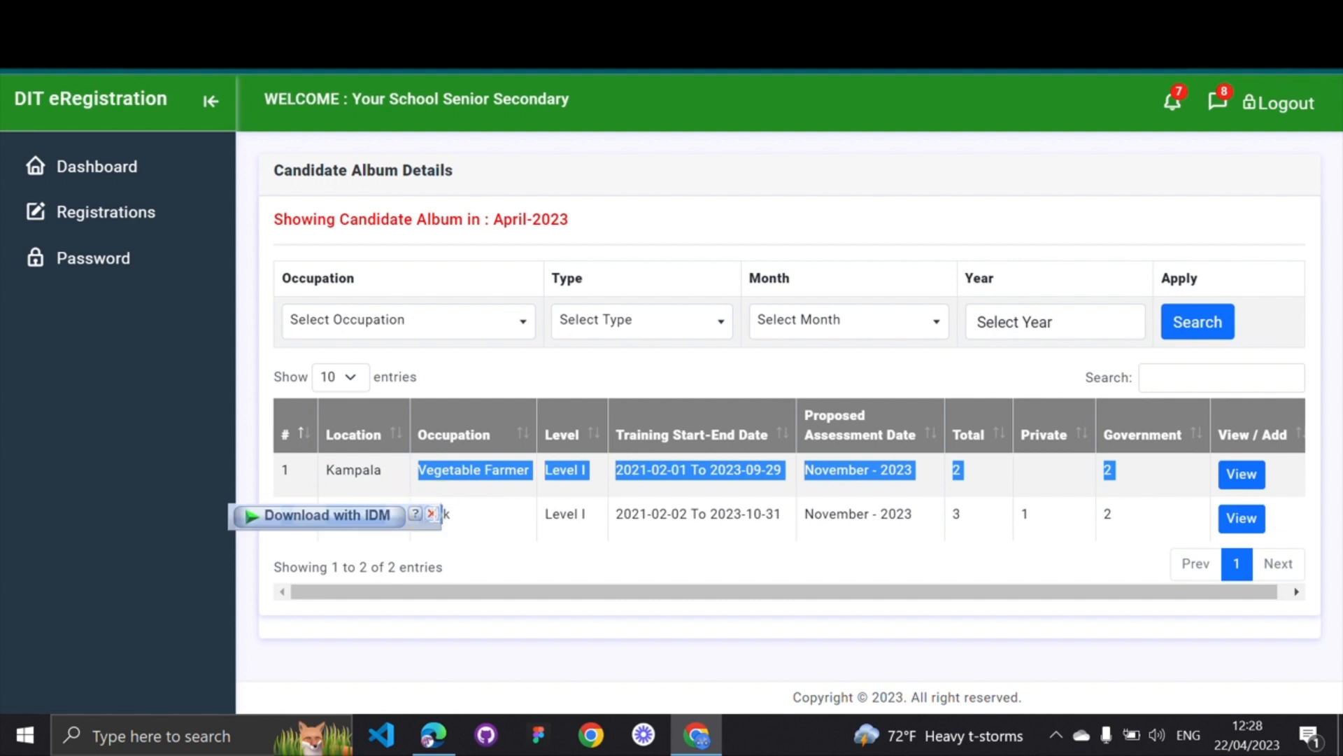
{"action": "left_click", "coordinate": [459, 523]}
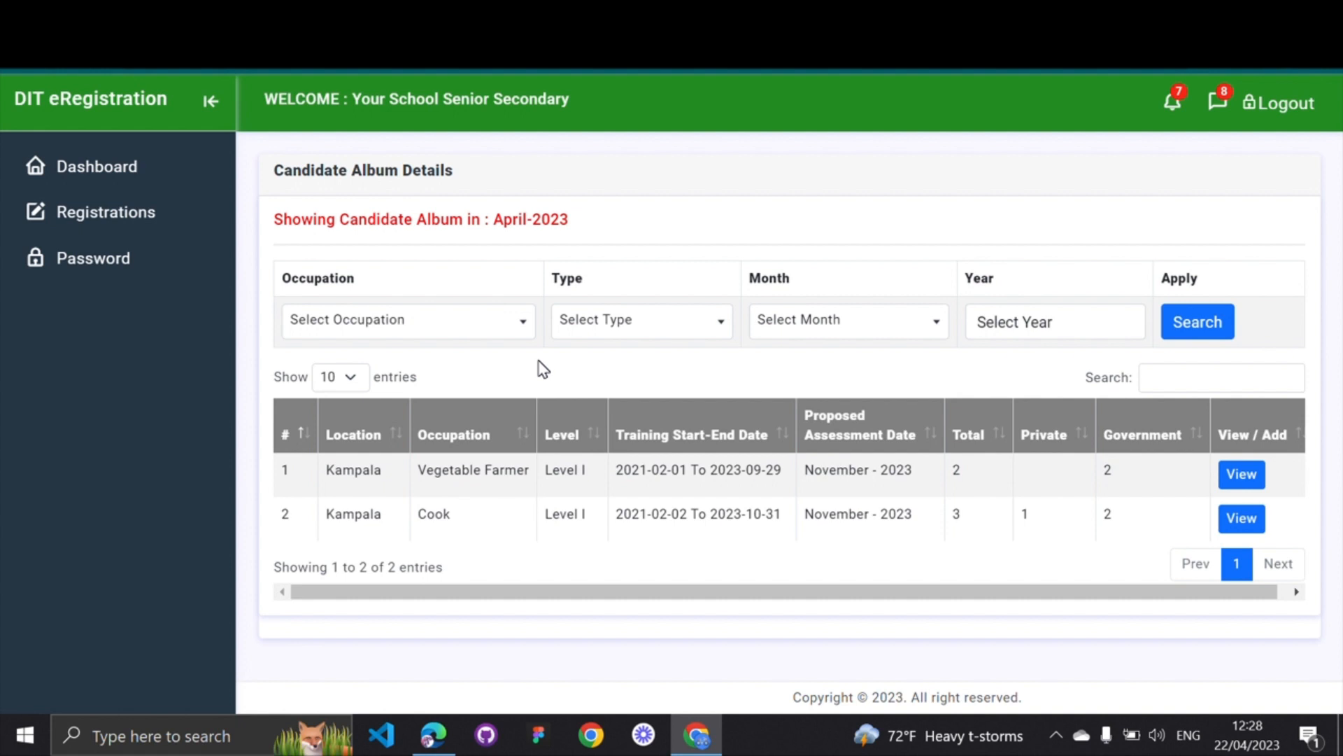
{"action": "scroll", "coordinate": [839, 469], "scroll_direction": "right", "scroll_amount": 1}
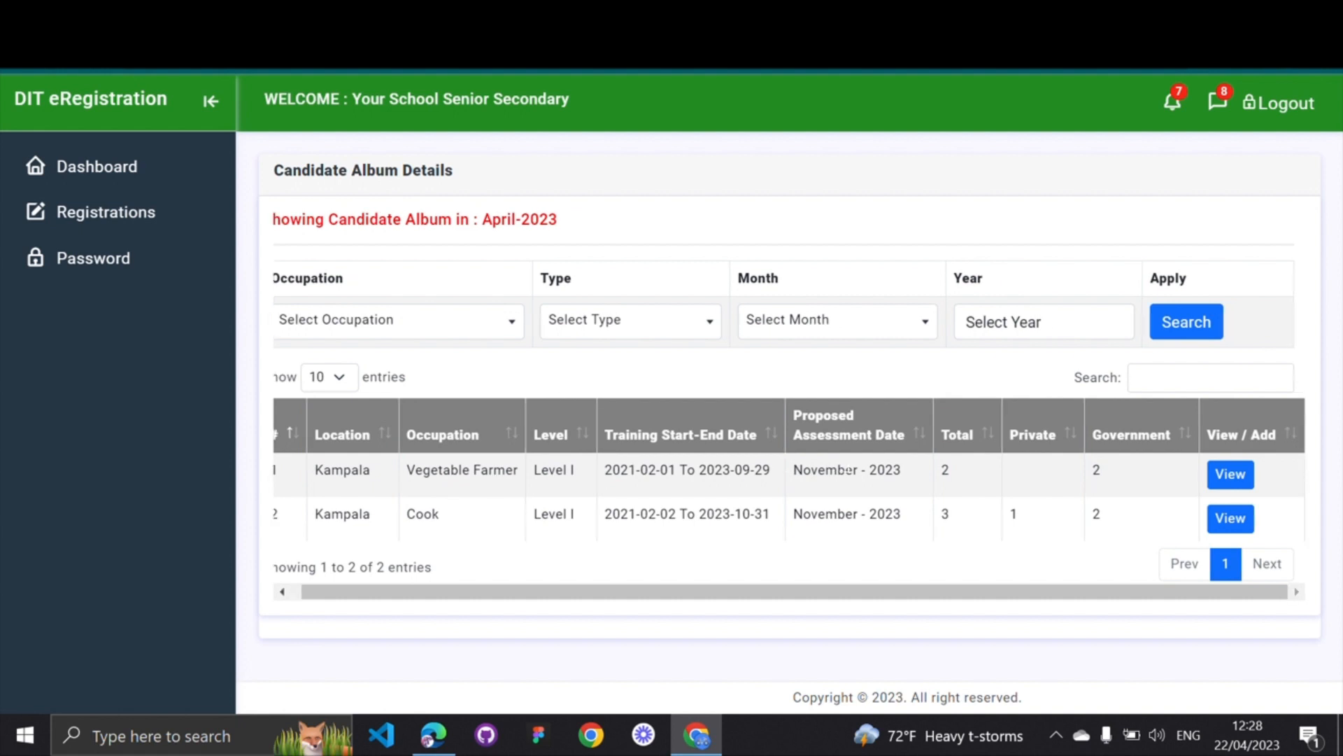
{"action": "left_click", "coordinate": [1231, 480]}
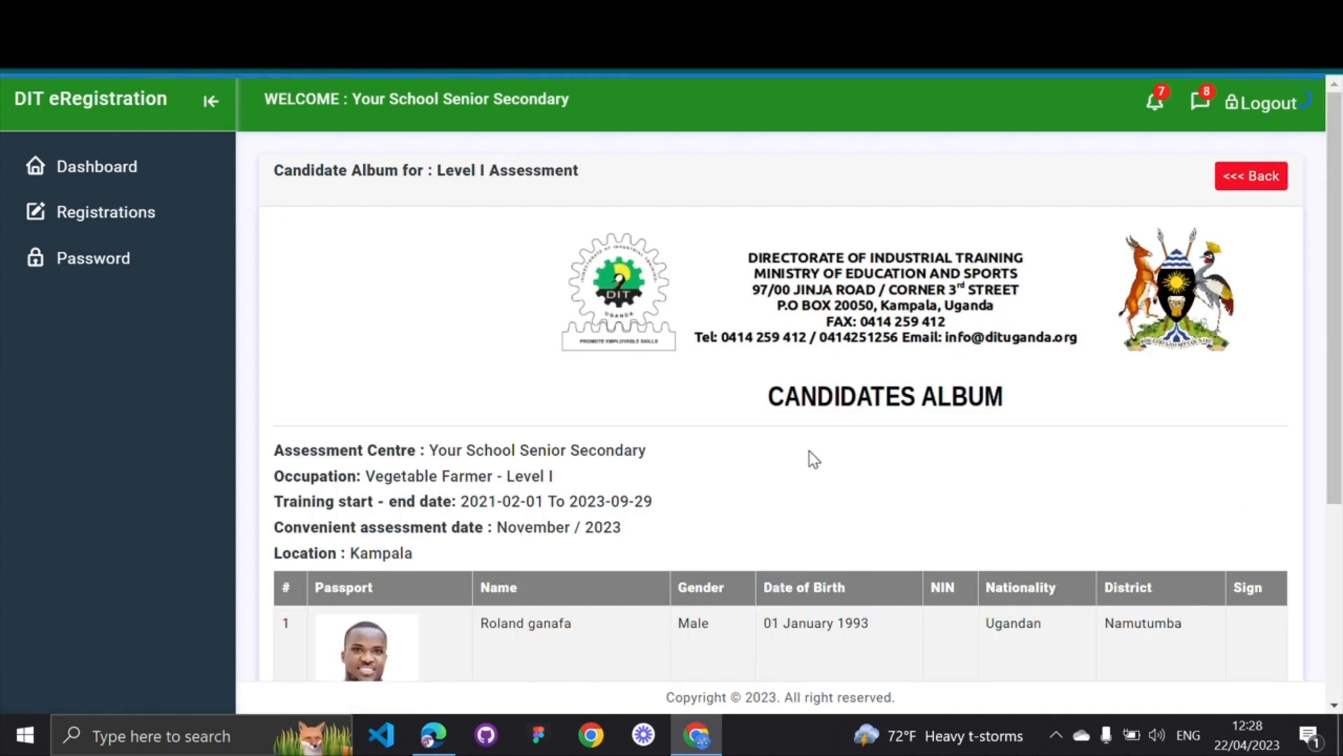
{"action": "left_click_drag", "start_coordinate": [771, 408], "coordinate": [998, 410]}
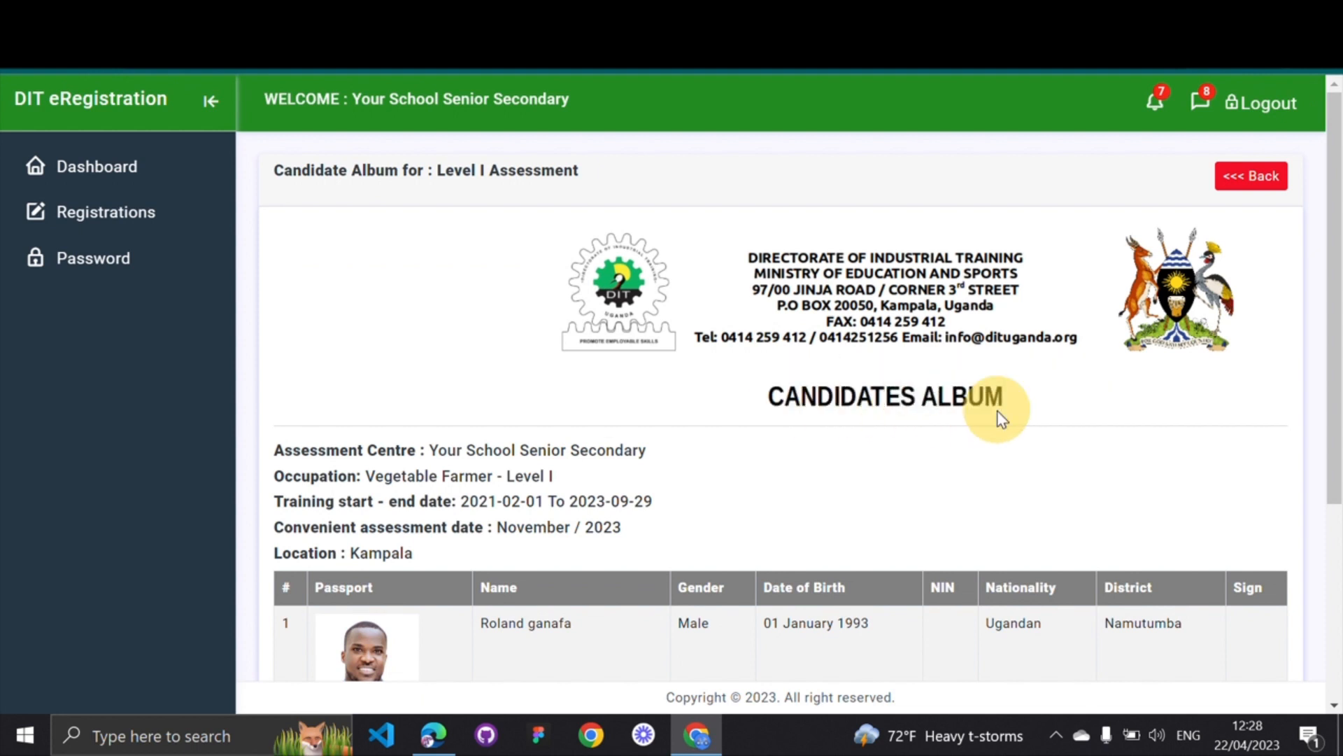
{"action": "left_click", "coordinate": [491, 454]}
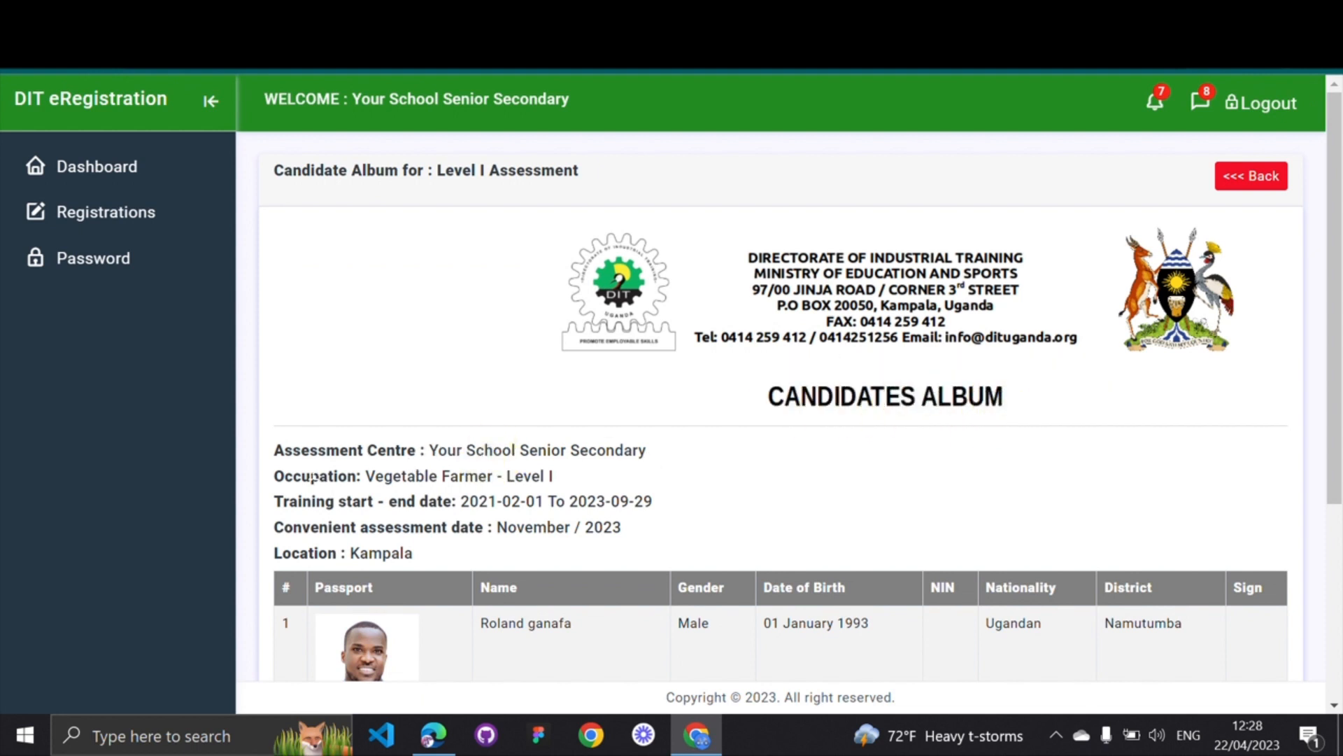
{"action": "scroll", "coordinate": [313, 478], "scroll_direction": "down", "scroll_amount": 5}
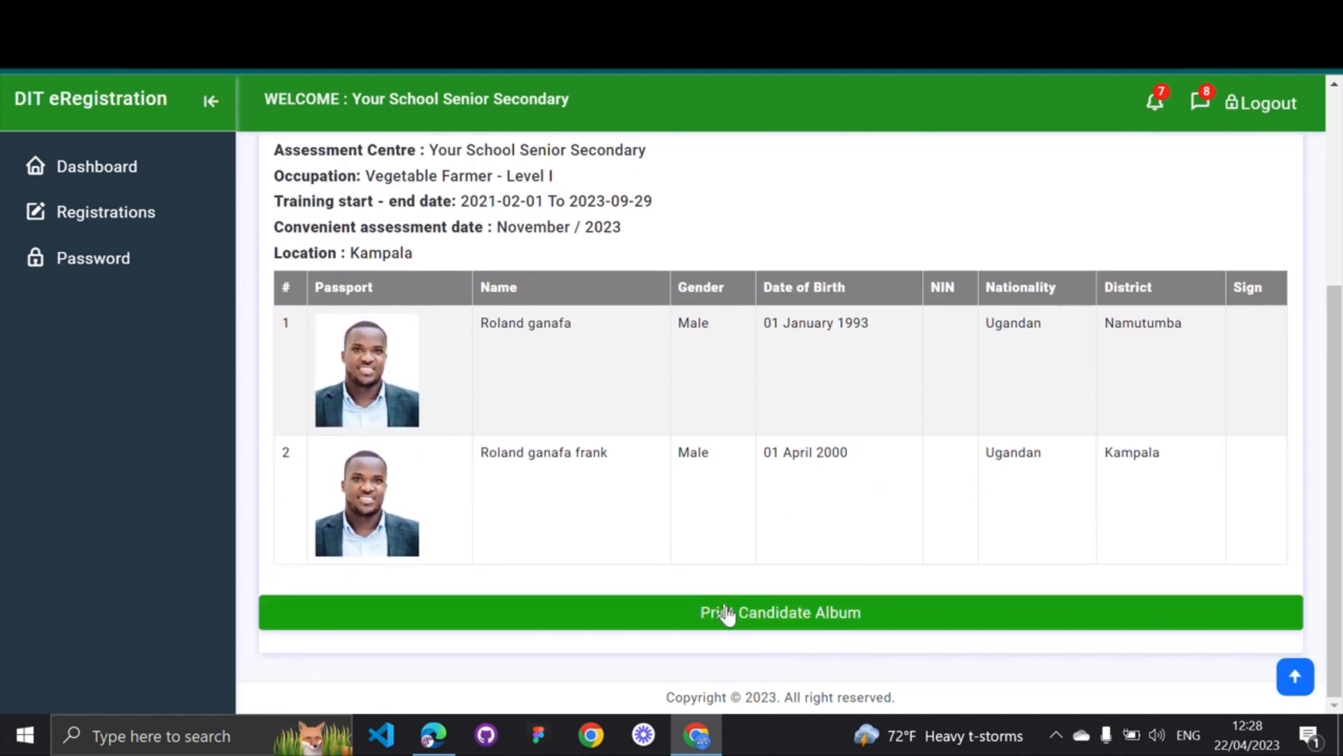
Print the Vegetable Farmer candidates album with Save as PDF as the destination
{"action": "left_click", "coordinate": [785, 615]}
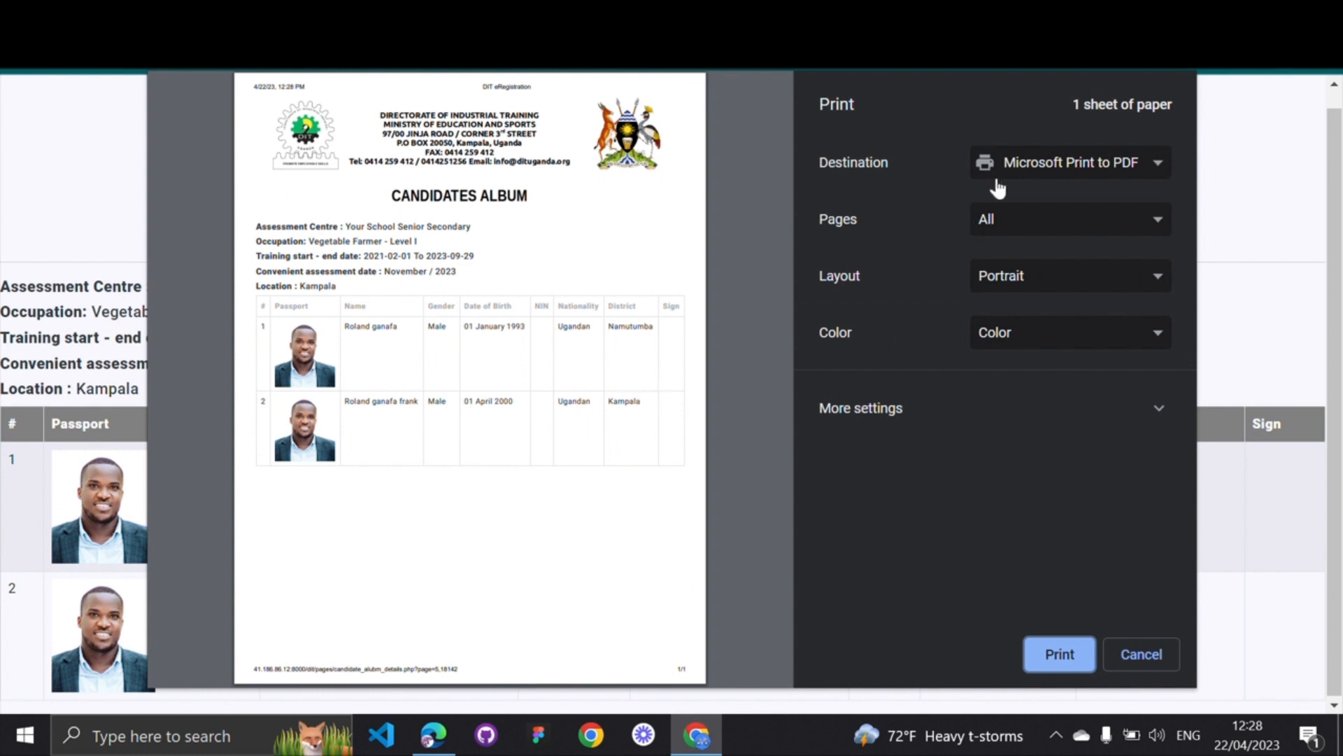
{"action": "left_click", "coordinate": [1065, 166]}
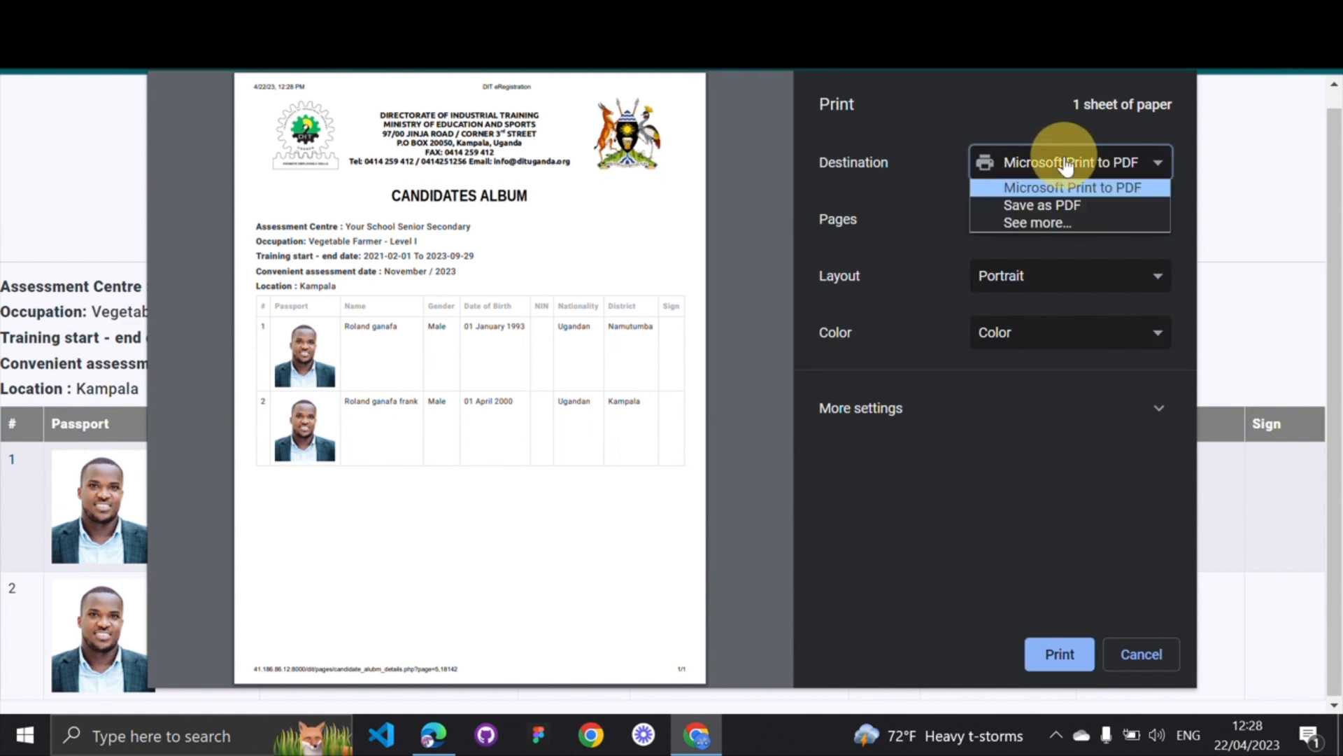
{"action": "left_click", "coordinate": [924, 133]}
{"action": "left_click", "coordinate": [852, 104]}
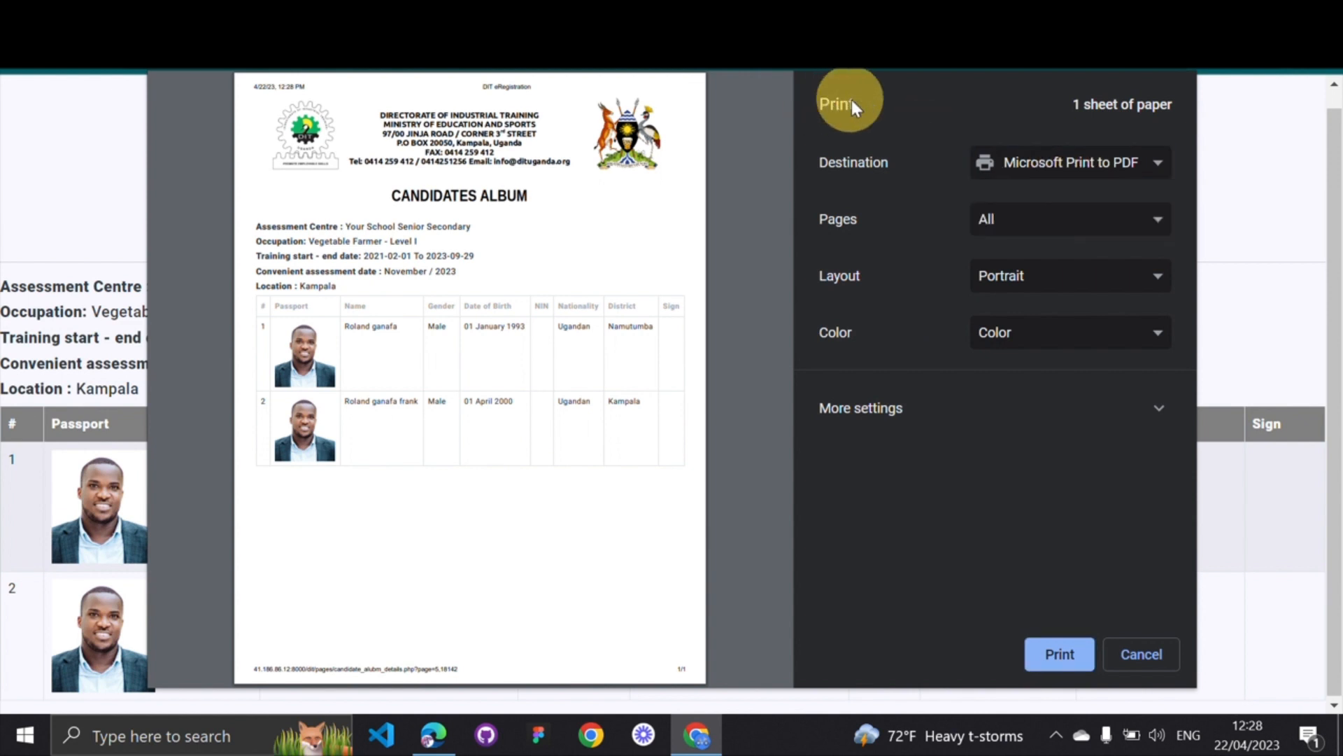
{"action": "left_click", "coordinate": [843, 162]}
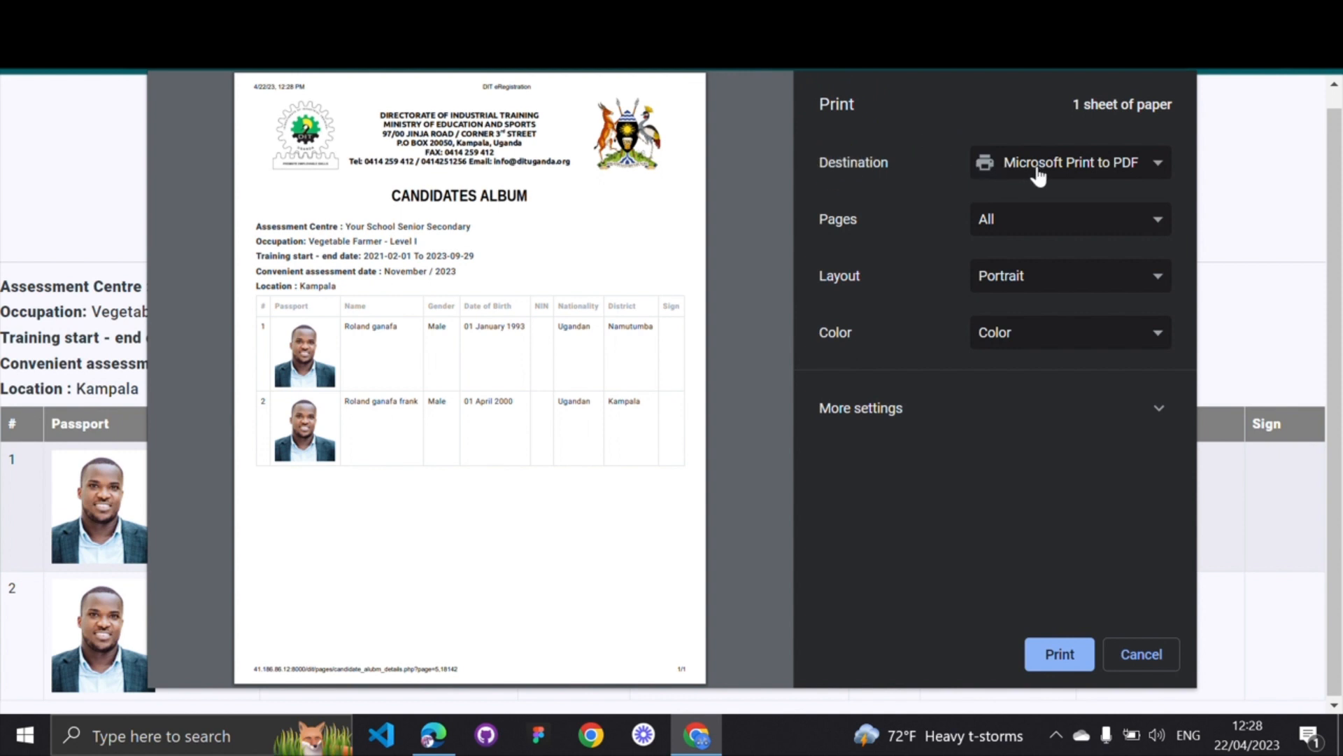
{"action": "left_click", "coordinate": [1103, 165]}
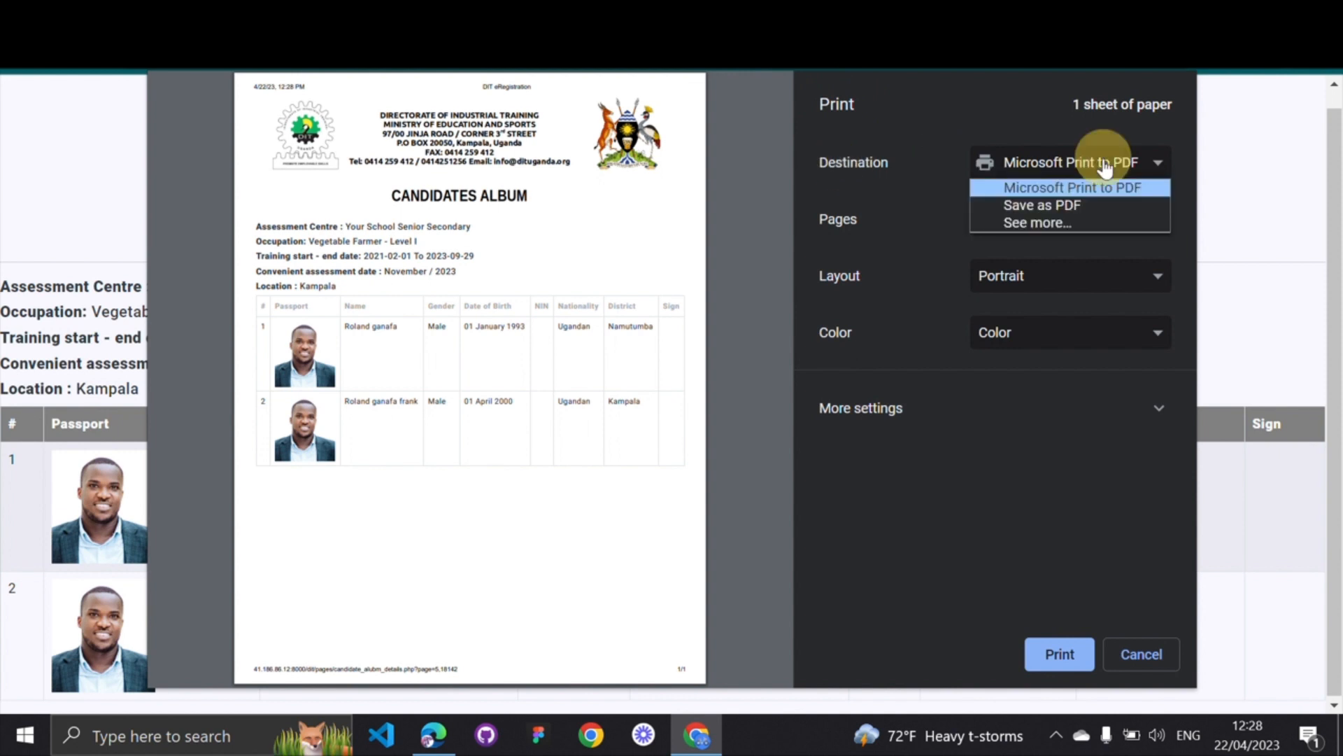
{"action": "left_click", "coordinate": [1046, 208]}
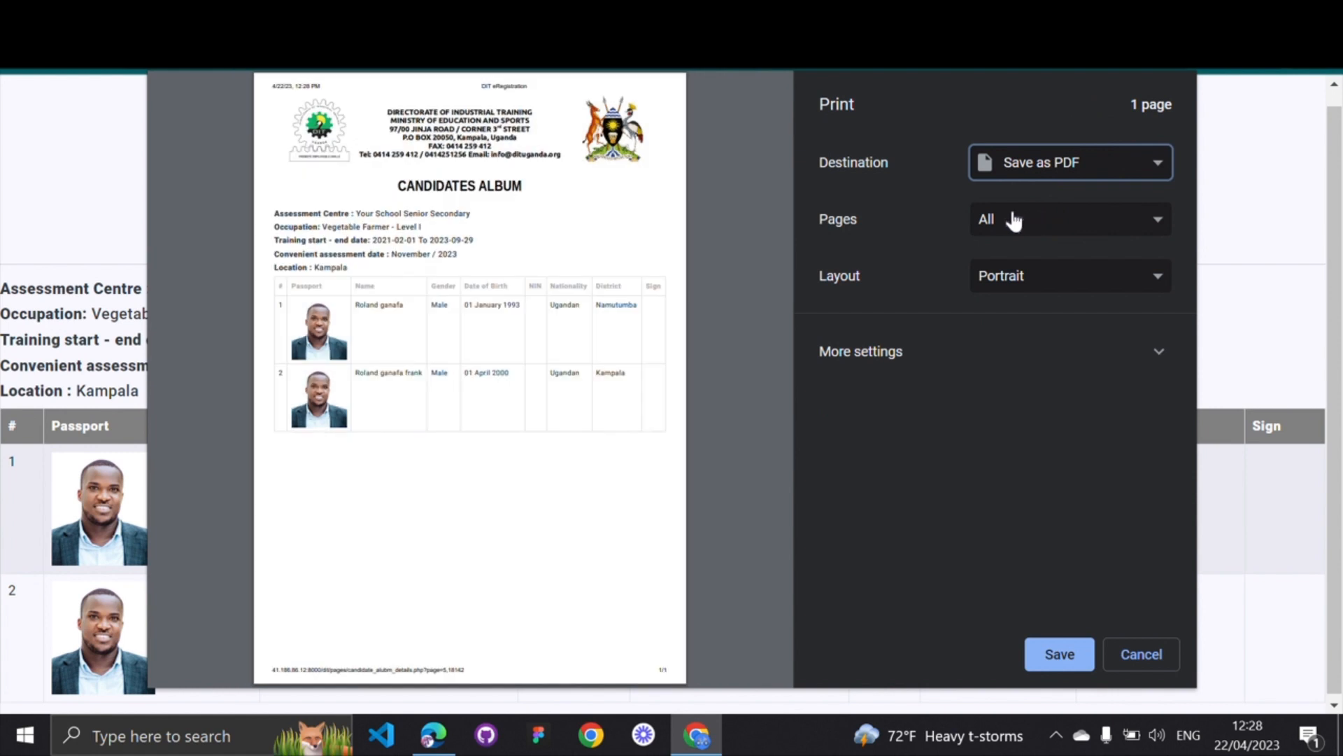
Set the album page orientation to Portrait after briefly trying Landscape
{"action": "left_click", "coordinate": [1014, 221]}
{"action": "left_click", "coordinate": [1014, 220]}
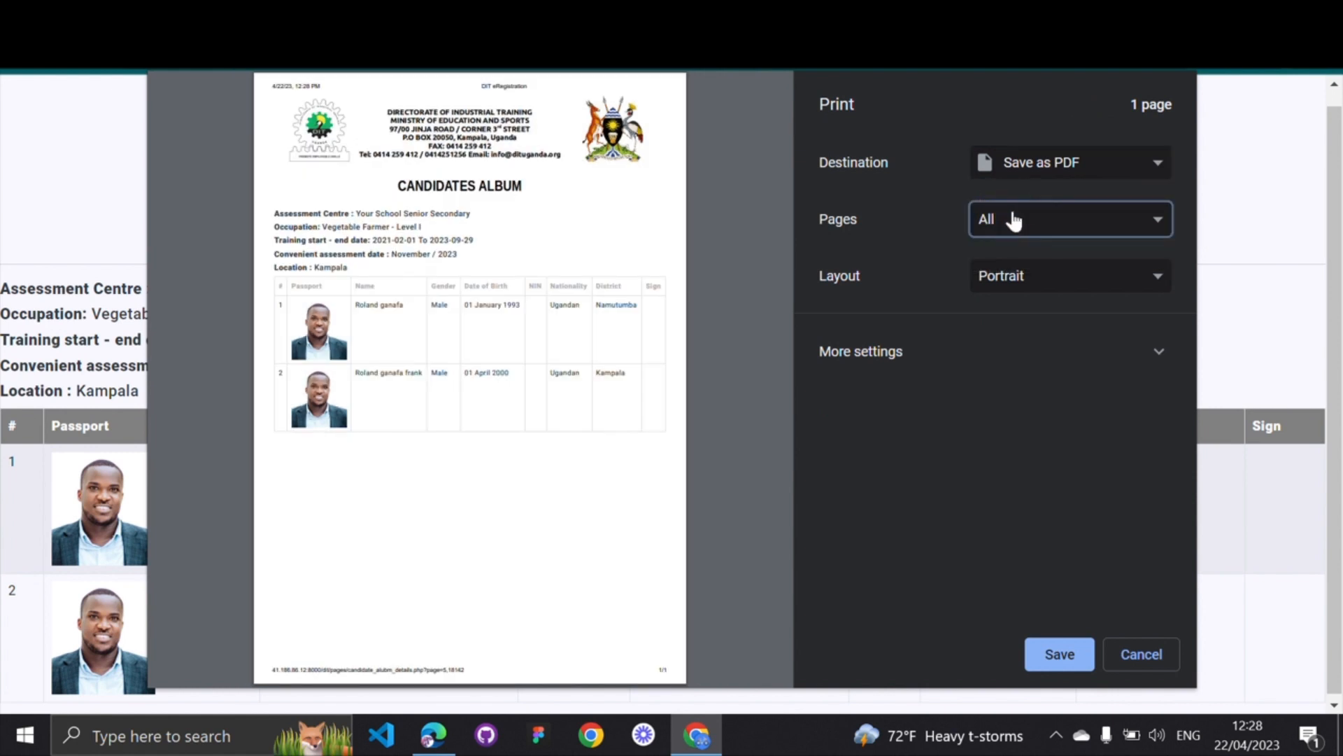
{"action": "left_click", "coordinate": [1028, 277]}
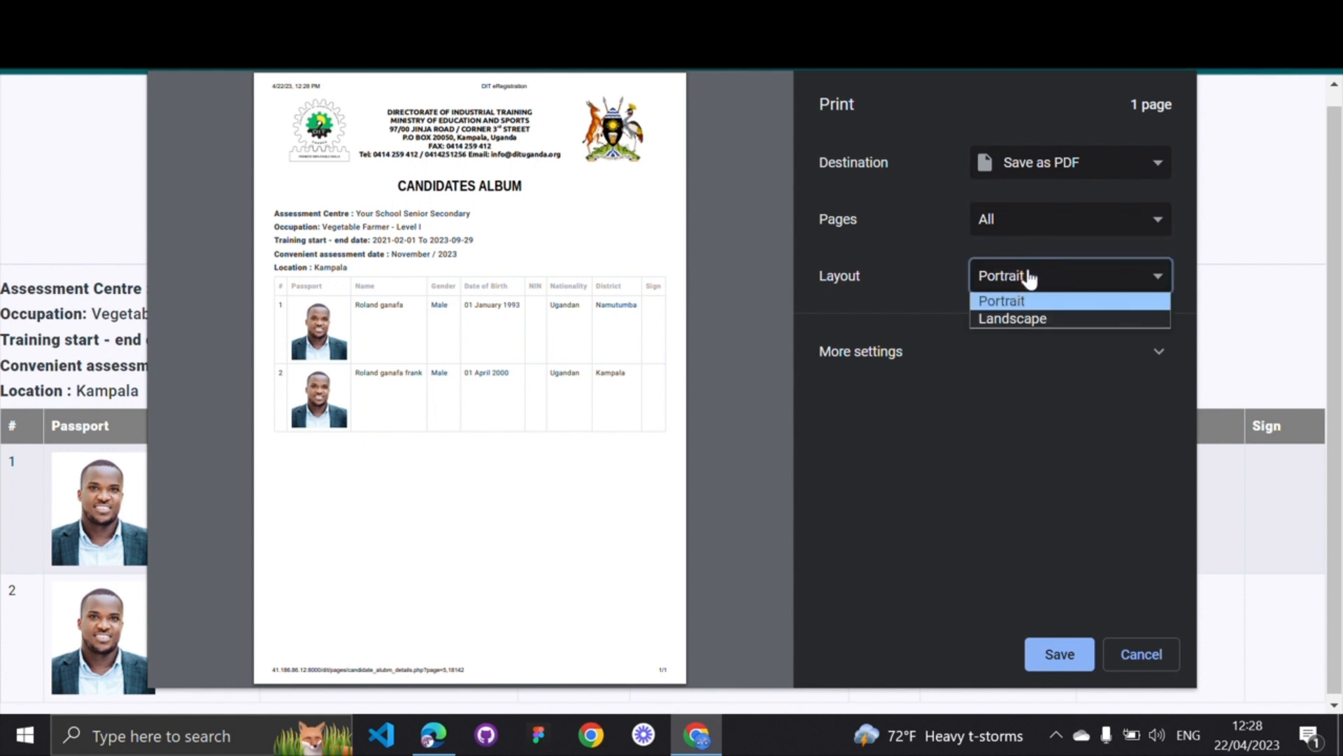
{"action": "left_click", "coordinate": [1010, 317]}
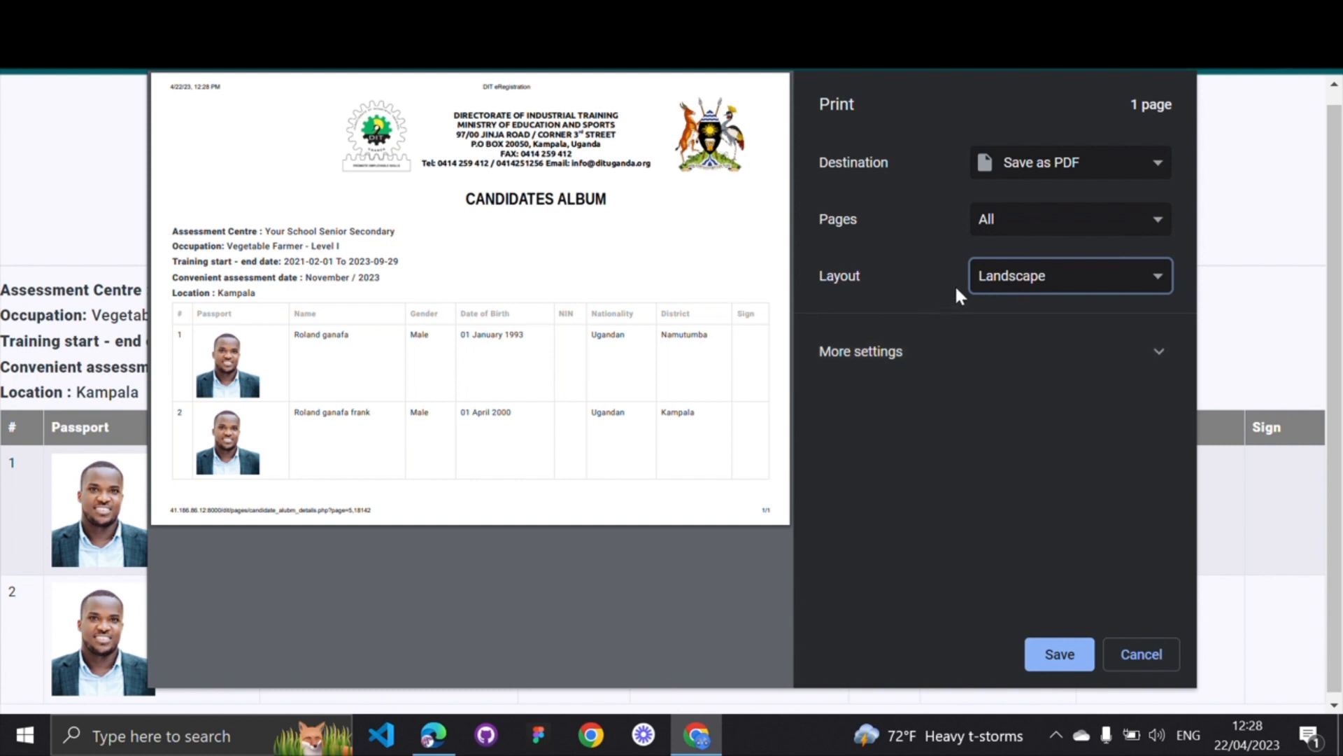
{"action": "left_click", "coordinate": [985, 278]}
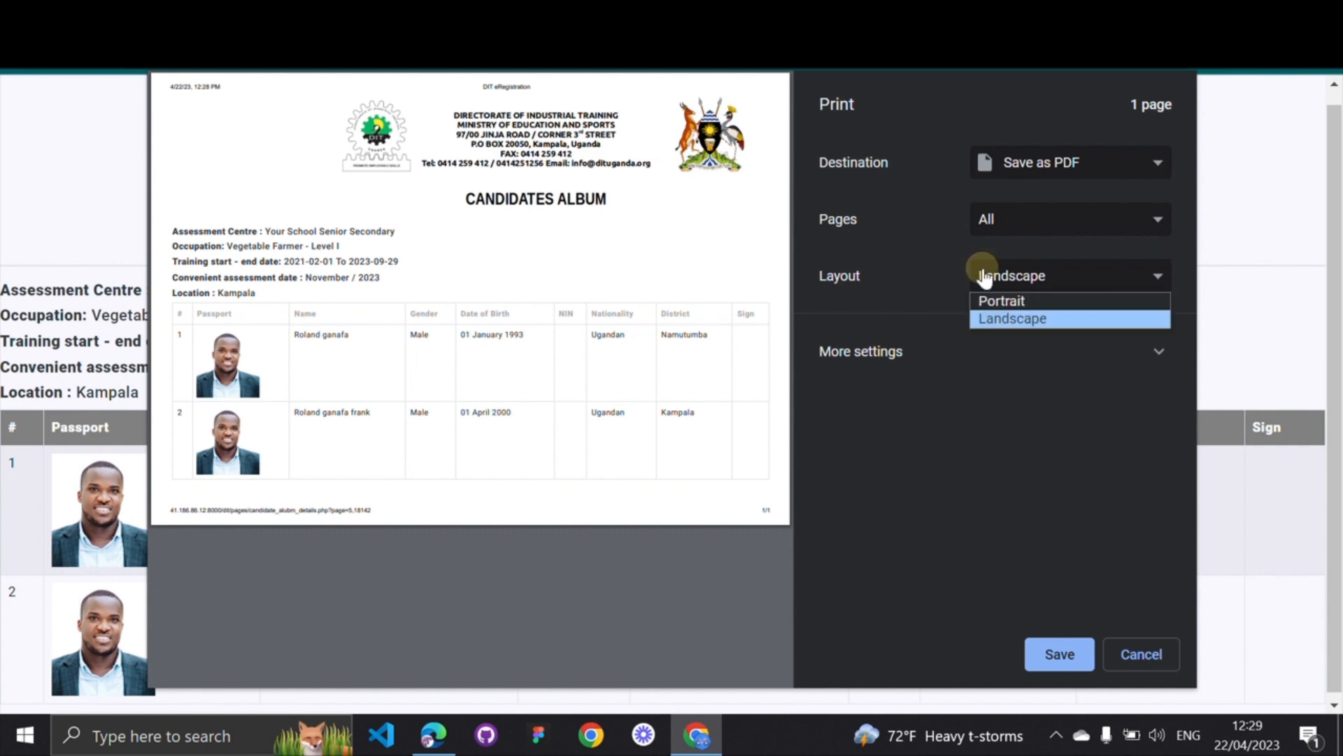
{"action": "left_click", "coordinate": [984, 300]}
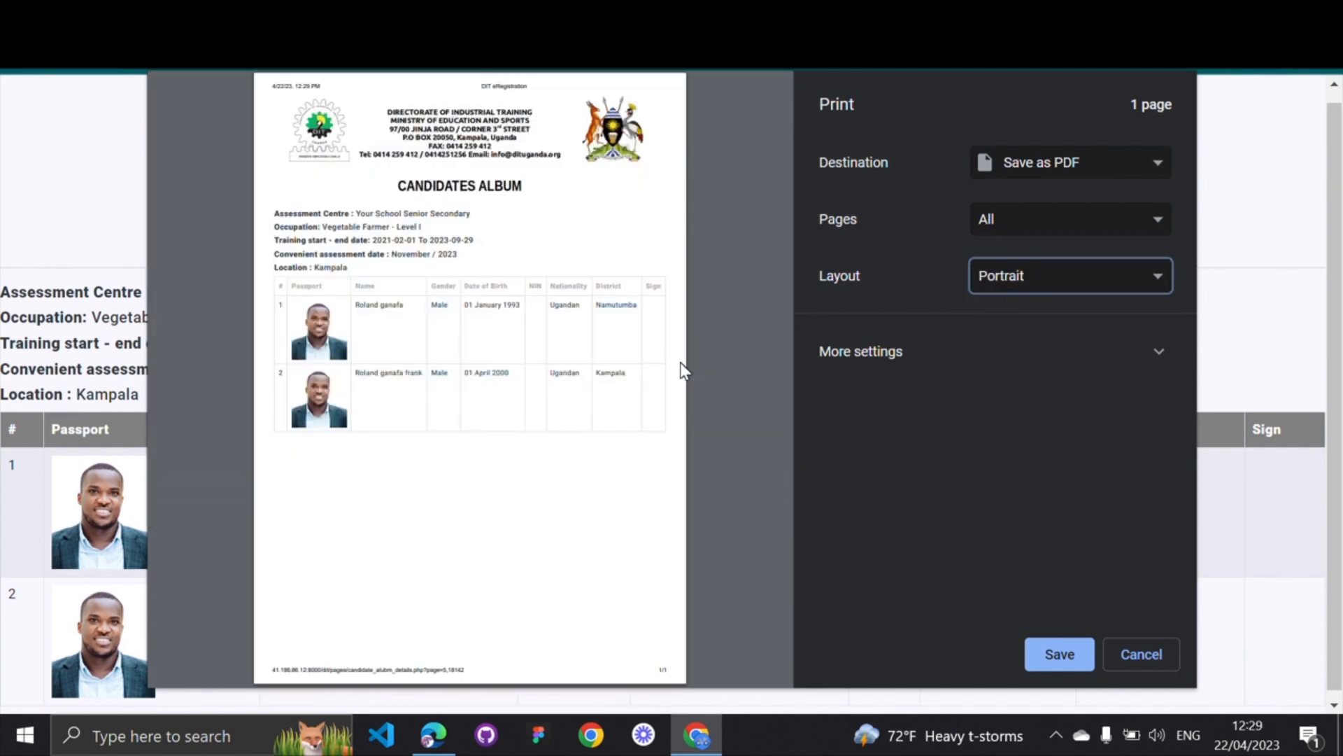
Save the PDF to the Desktop as 'DIT eRegistration'
{"action": "left_click", "coordinate": [1075, 663]}
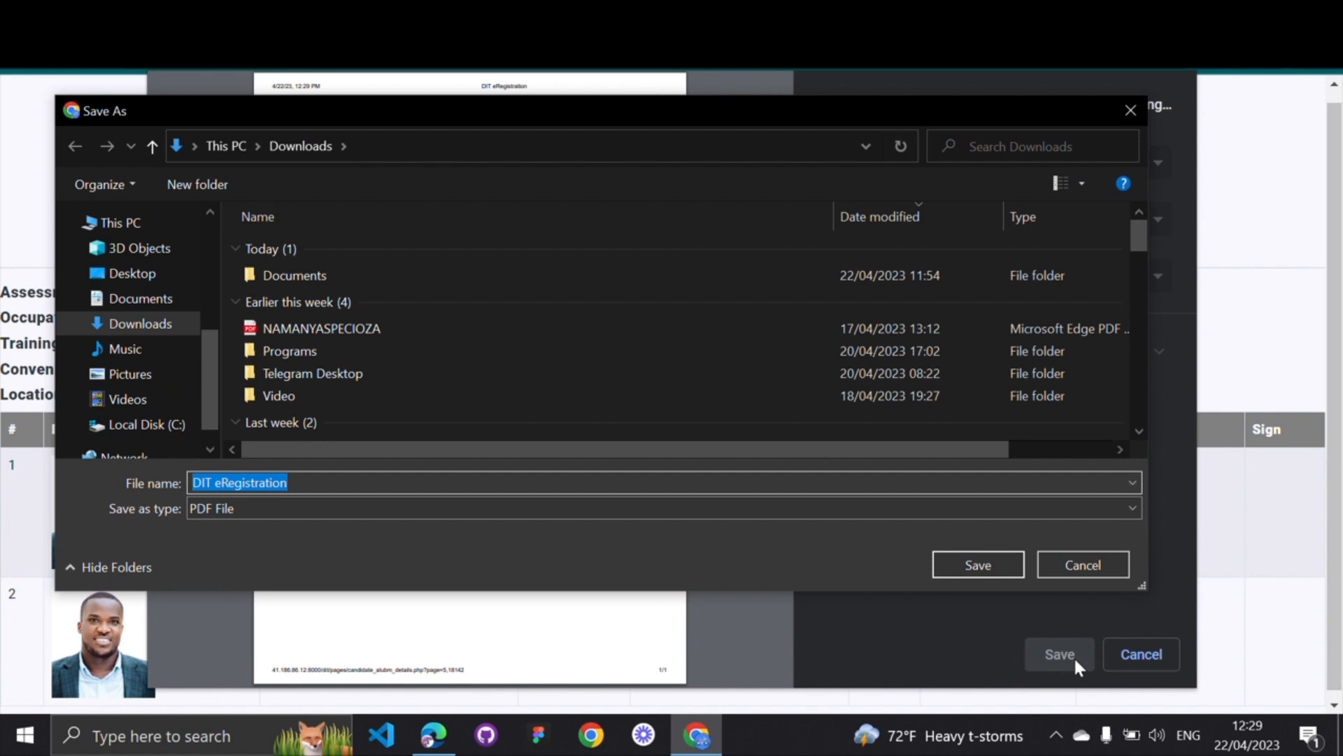
{"action": "left_click", "coordinate": [112, 273]}
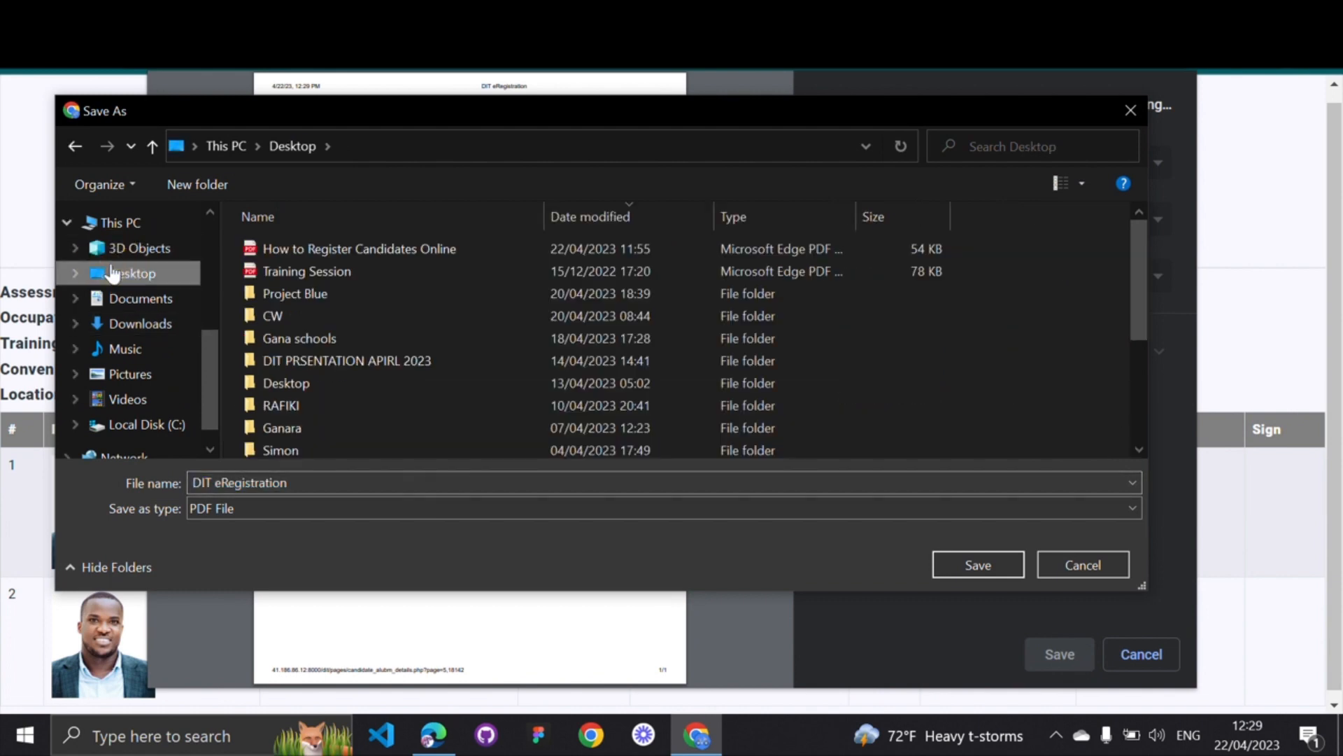
{"action": "left_click", "coordinate": [950, 568]}
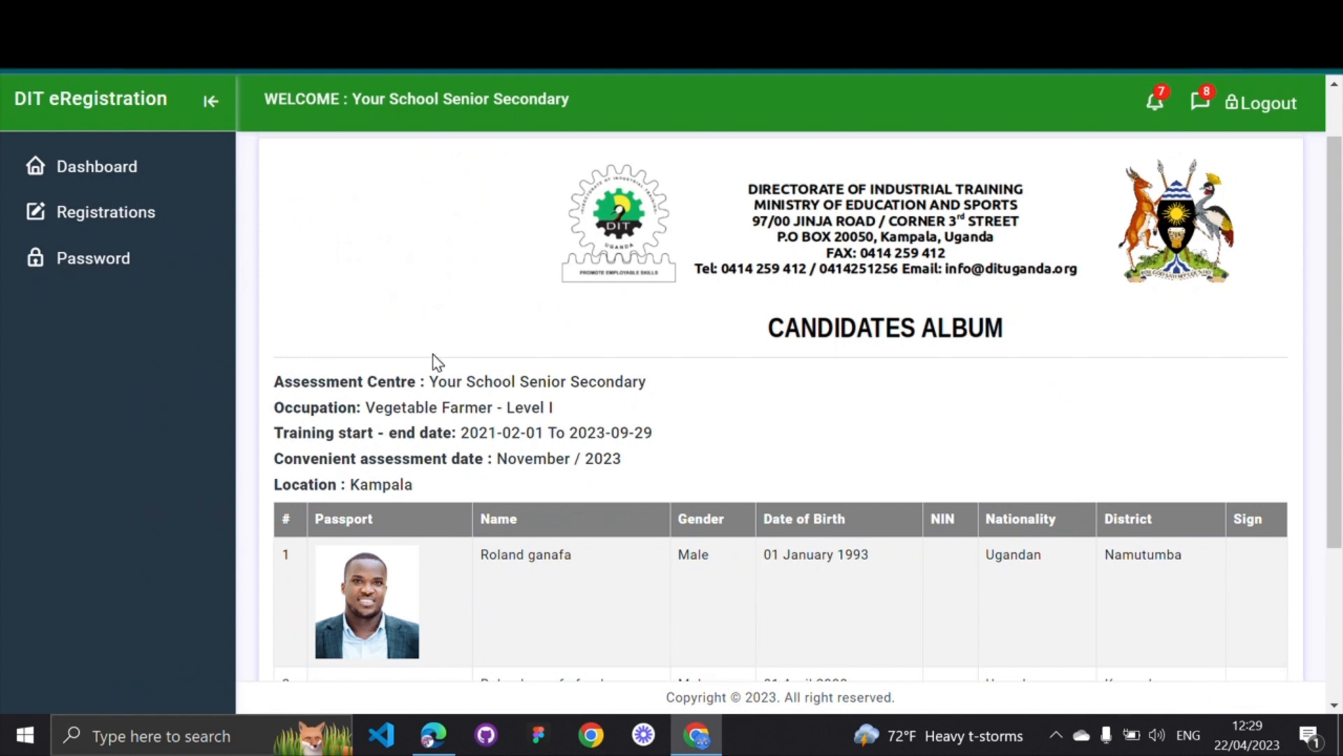
Go back to the April-2023 Candidate Album Details list showing Vegetable Farmer (2) and Cook (3)
{"action": "scroll", "coordinate": [437, 362], "scroll_direction": "down", "scroll_amount": 3}
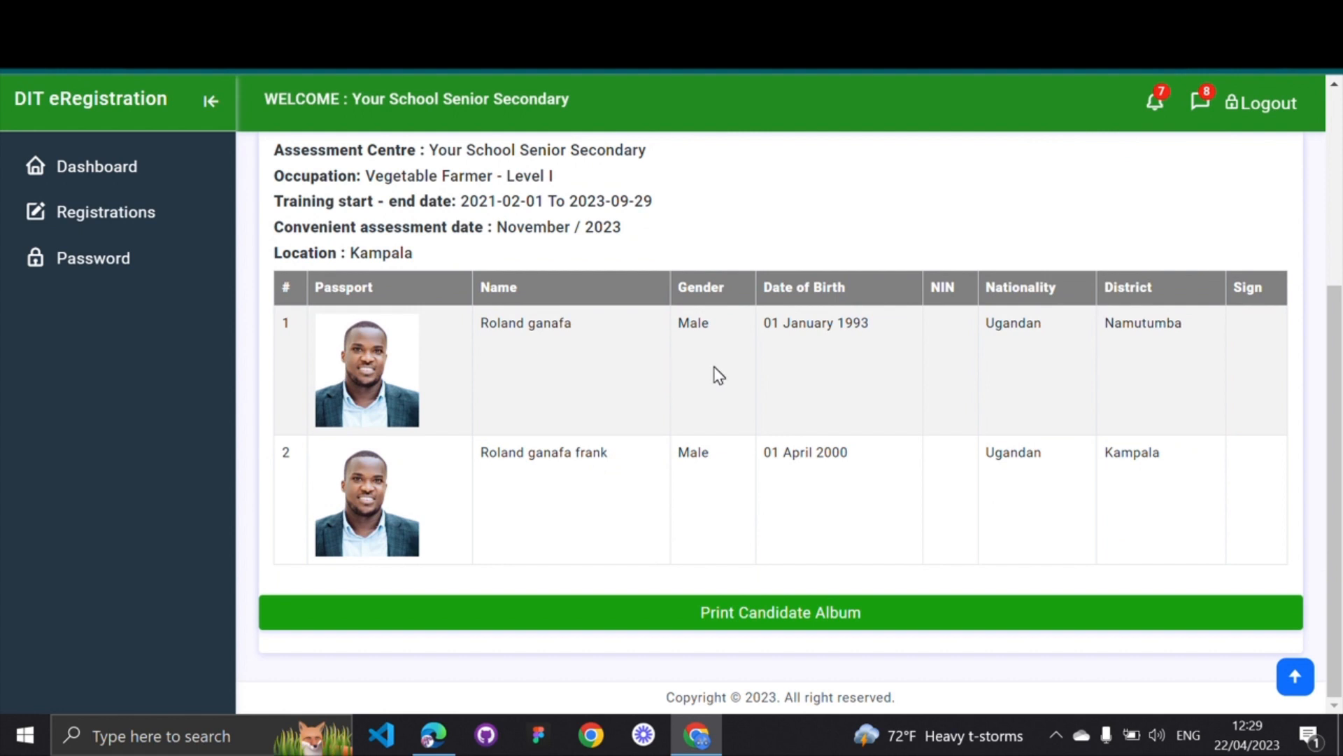
{"action": "left_click", "coordinate": [1267, 297]}
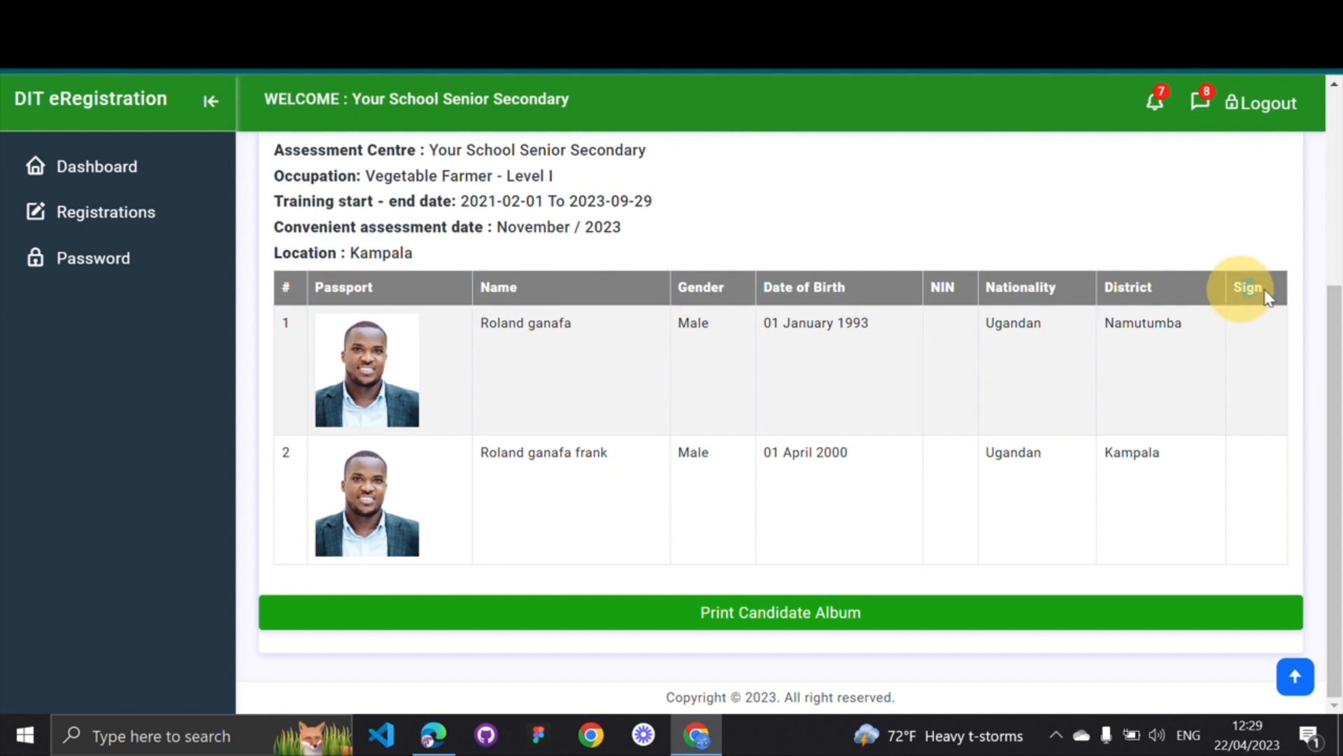
{"action": "left_click", "coordinate": [1253, 376]}
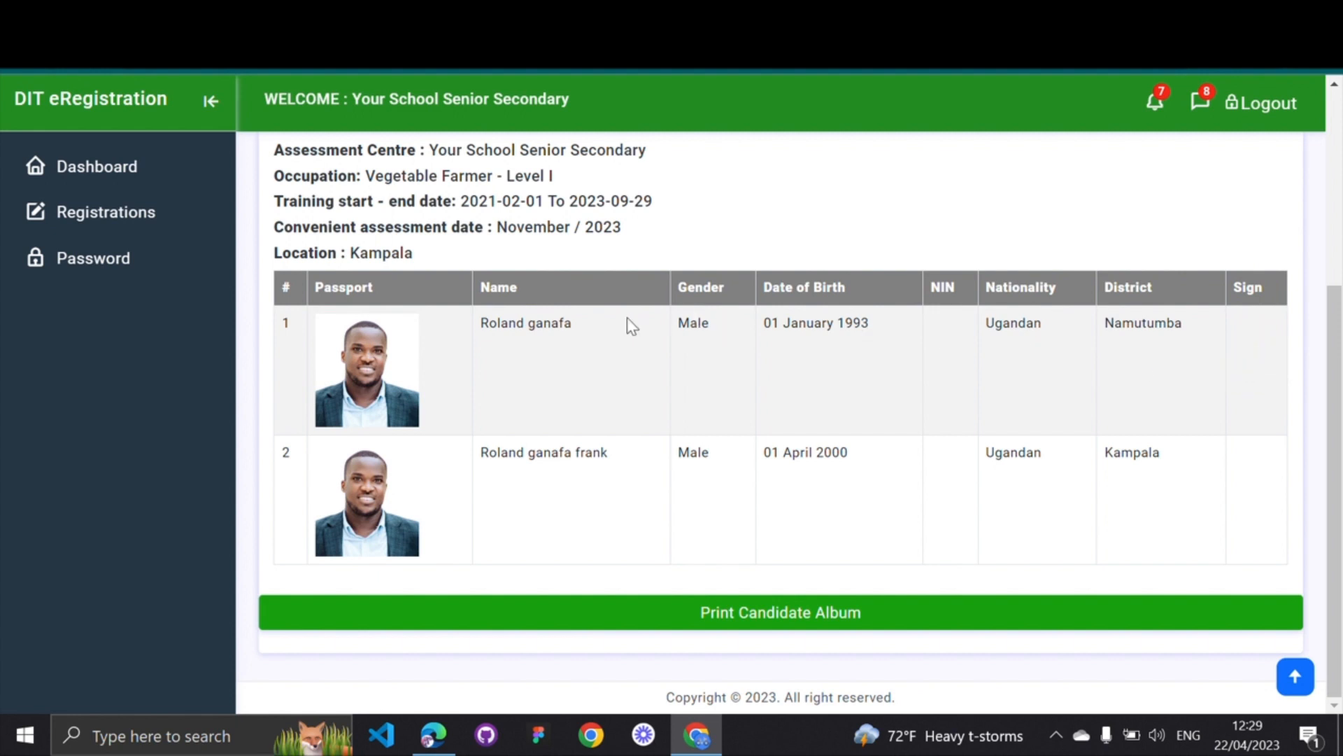
{"action": "scroll", "coordinate": [549, 332], "scroll_direction": "left", "scroll_amount": 5}
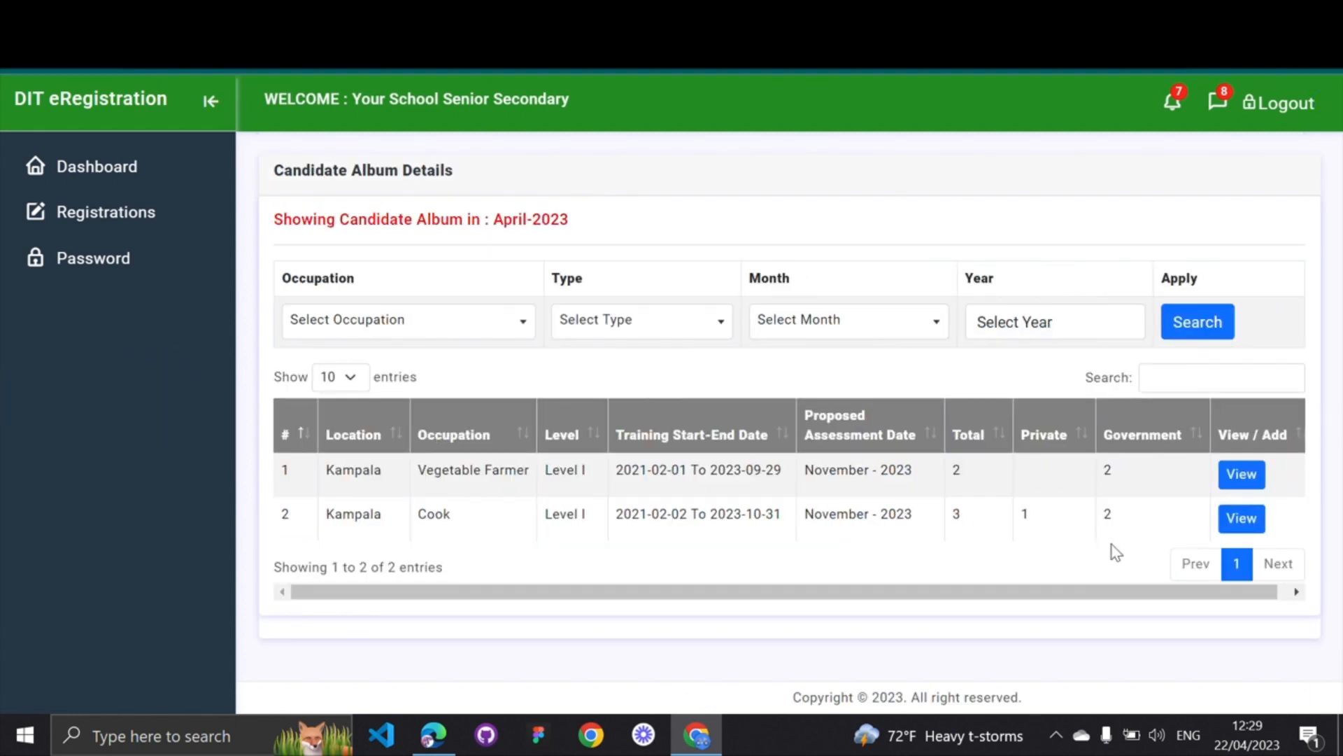
Scroll through the Cook Level I candidates album, then go to the empty Invoices page
{"action": "left_click", "coordinate": [1242, 518]}
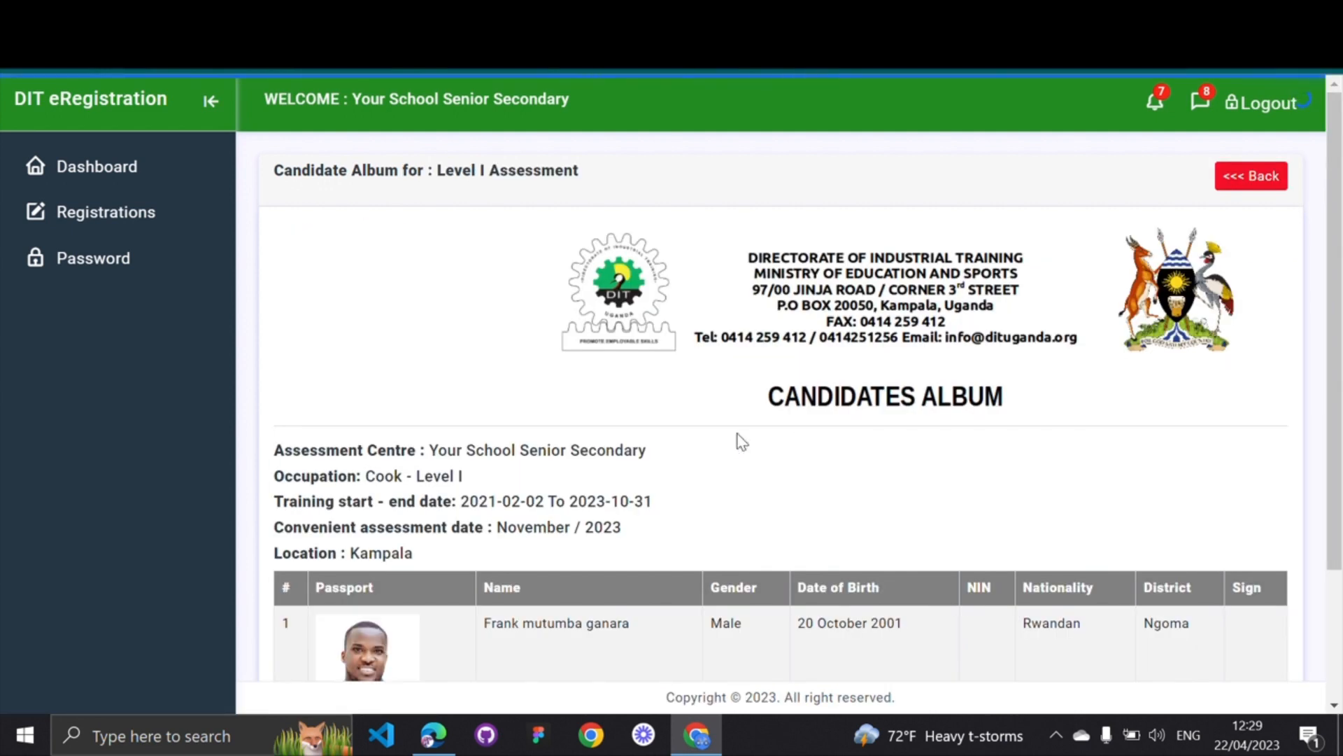
{"action": "scroll", "coordinate": [740, 440], "scroll_direction": "down", "scroll_amount": 3}
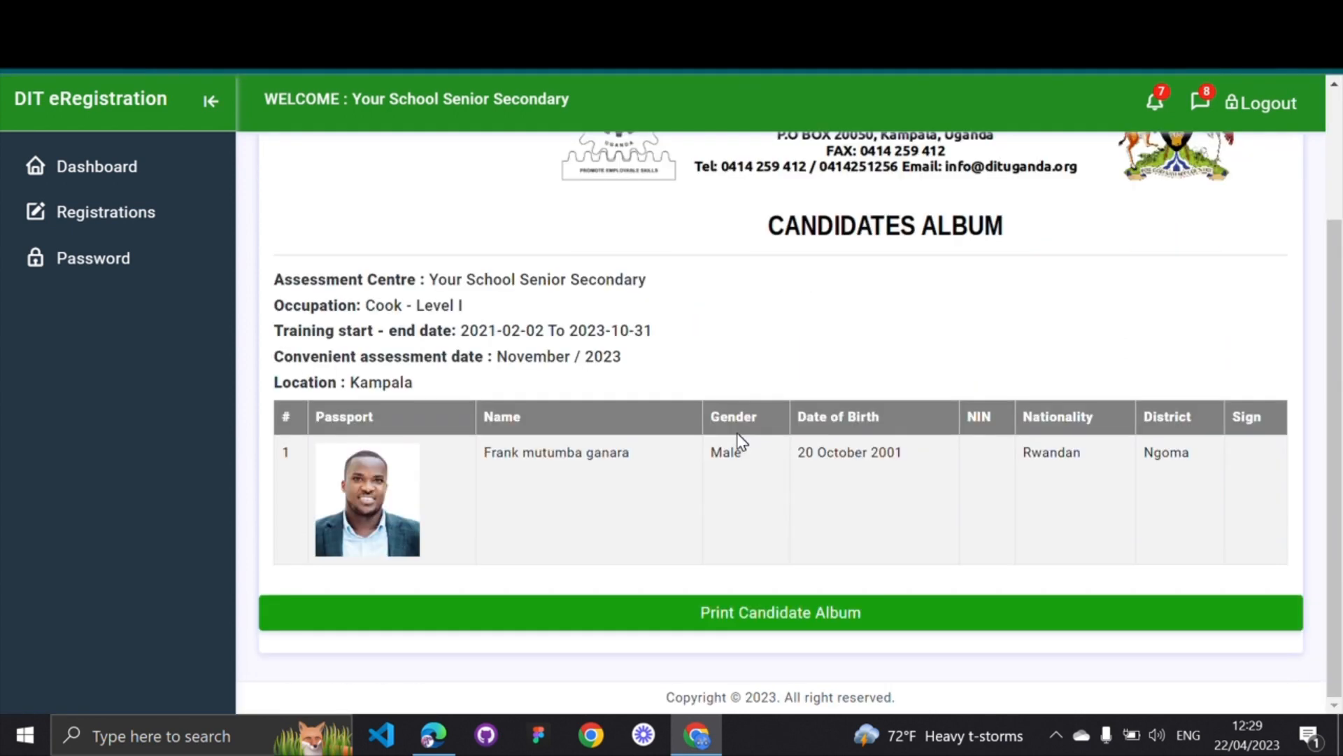
{"action": "scroll", "coordinate": [740, 441], "scroll_direction": "up", "scroll_amount": 3}
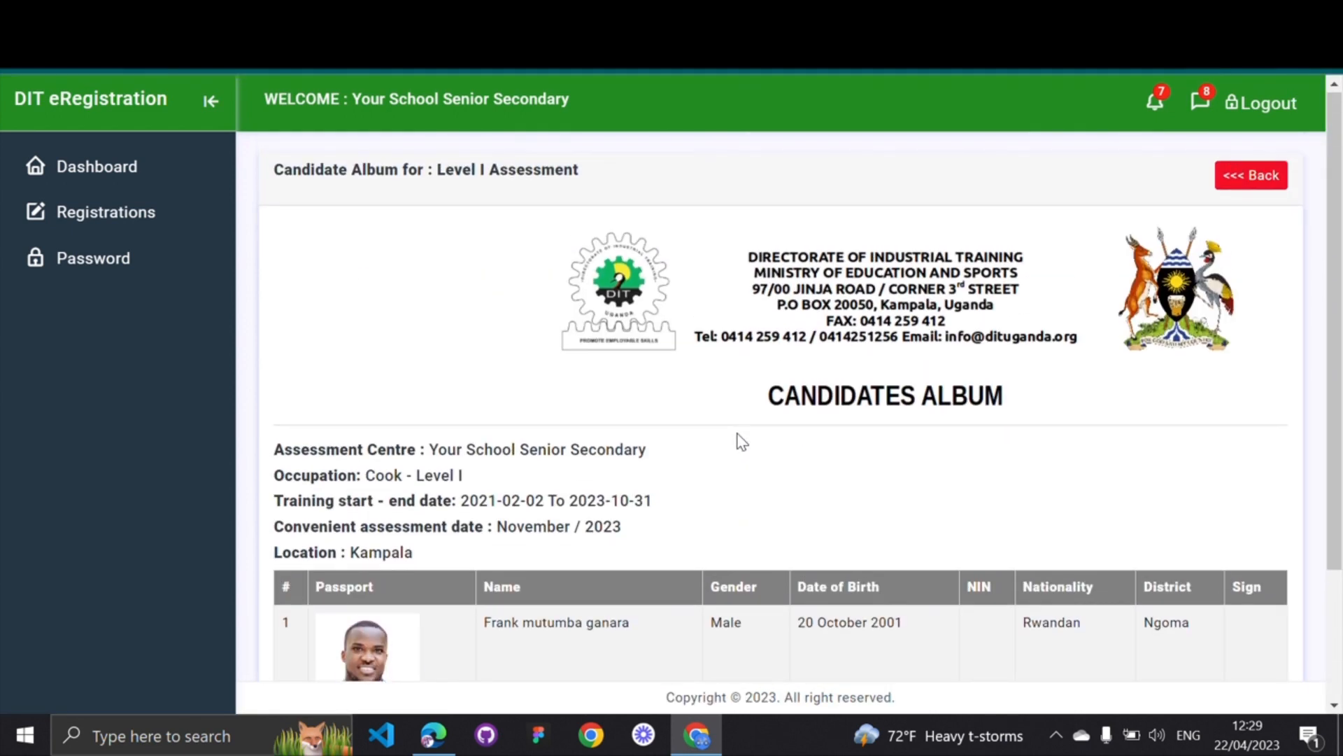
{"action": "scroll", "coordinate": [740, 441], "scroll_direction": "down", "scroll_amount": 1}
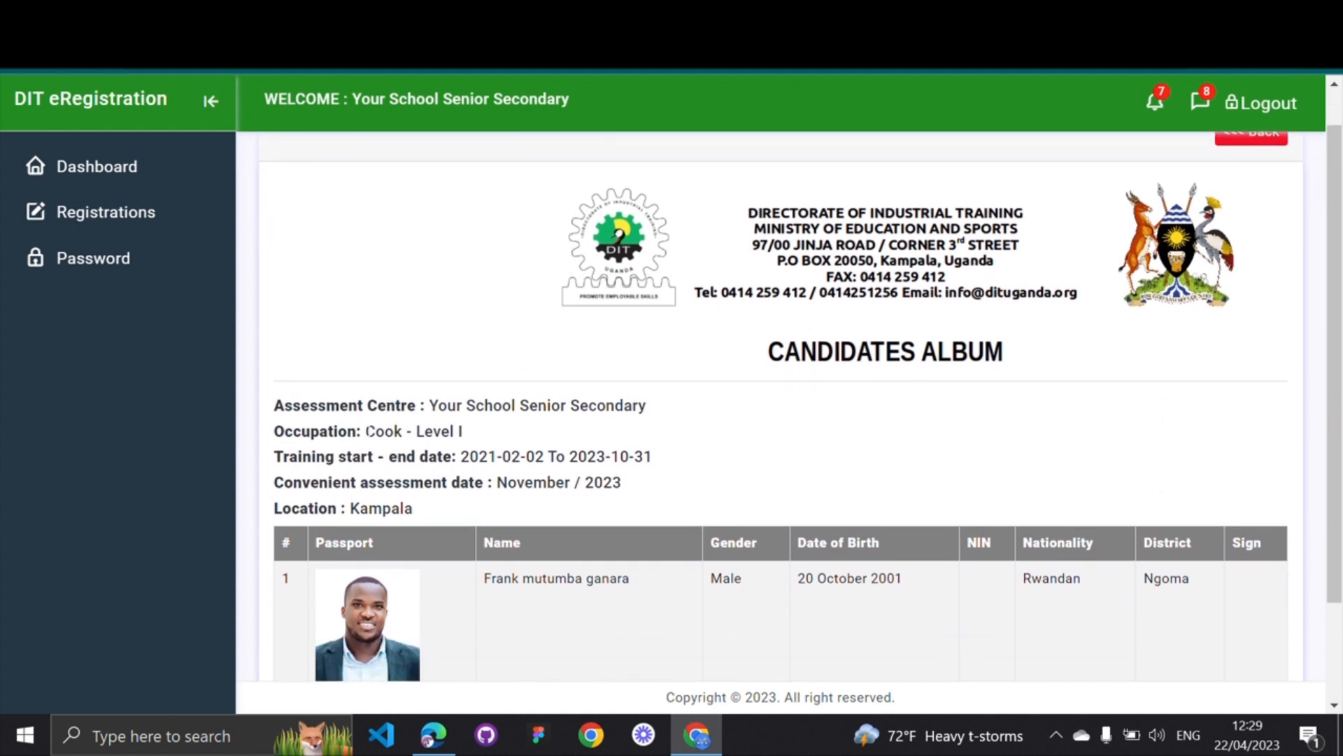
{"action": "left_click", "coordinate": [368, 428]}
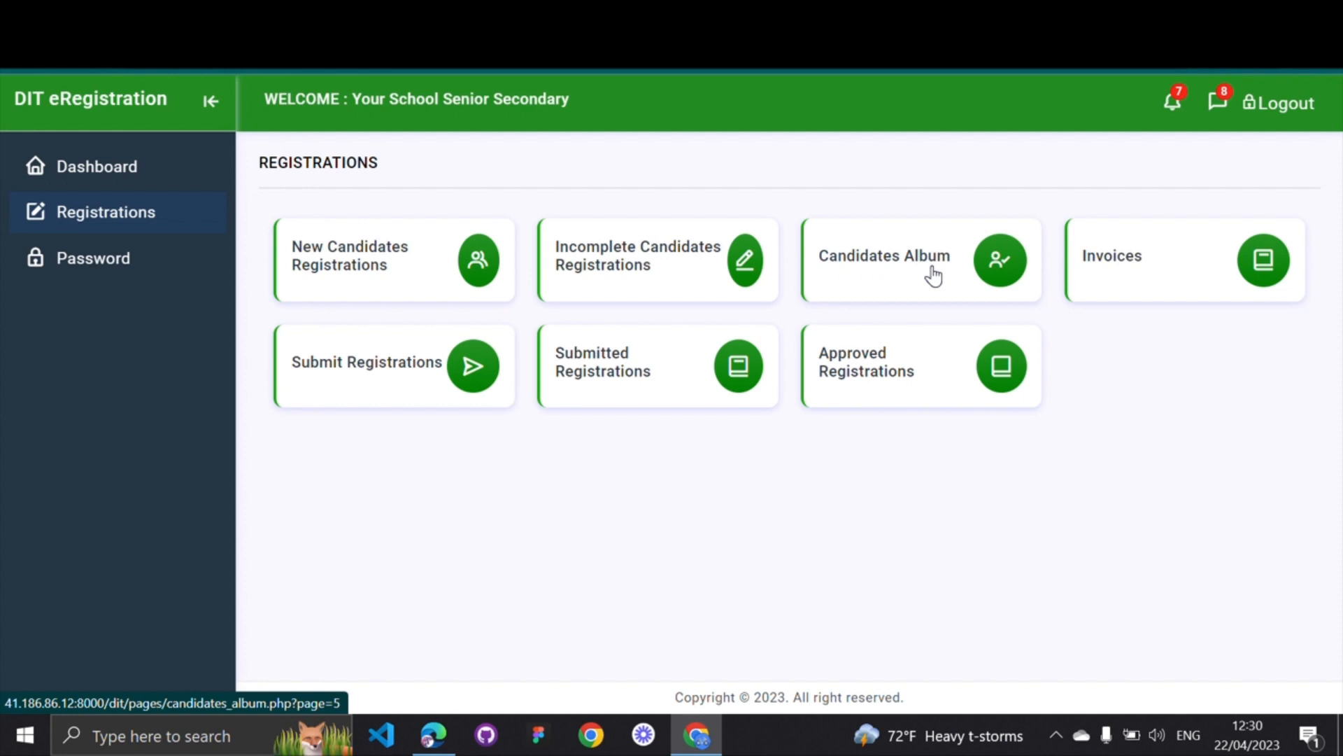
{"action": "left_click", "coordinate": [1140, 262]}
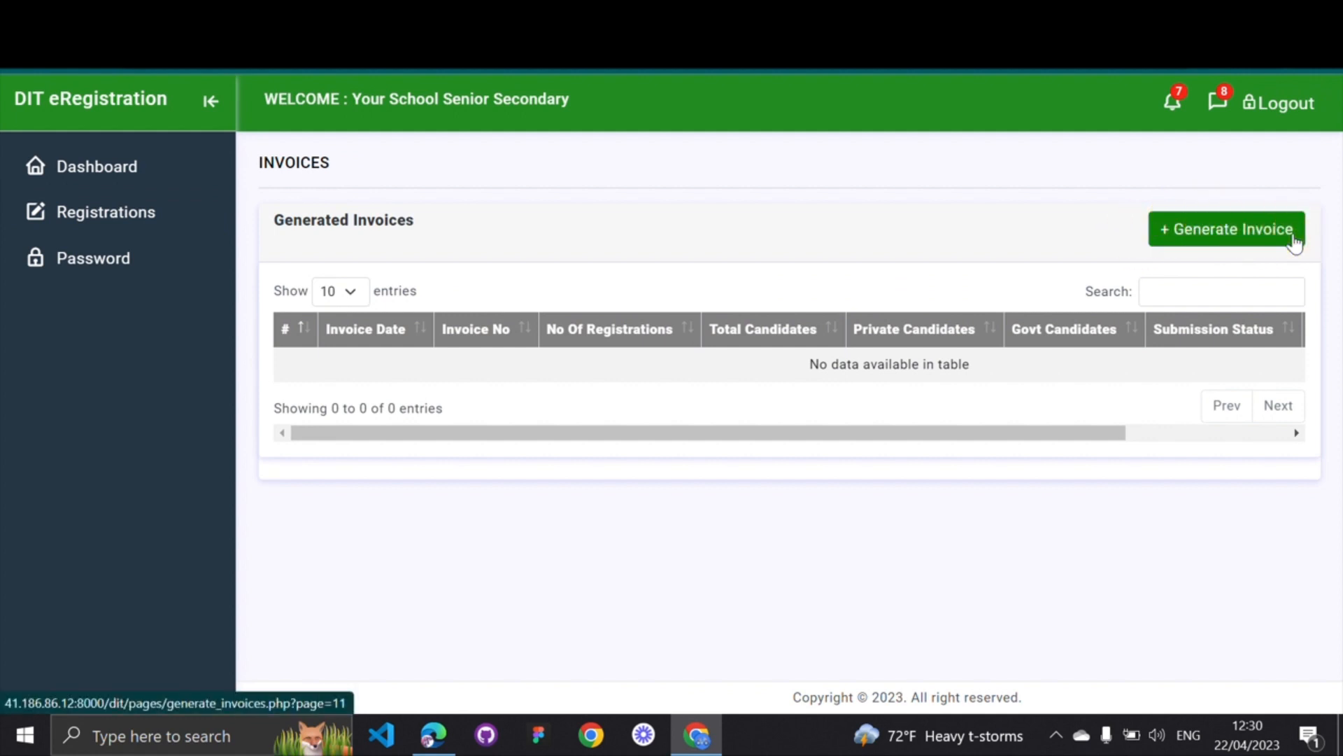
Tick the Vegetable Farmer and Cook registrations and generate one invoice for both
{"action": "left_click", "coordinate": [1227, 235]}
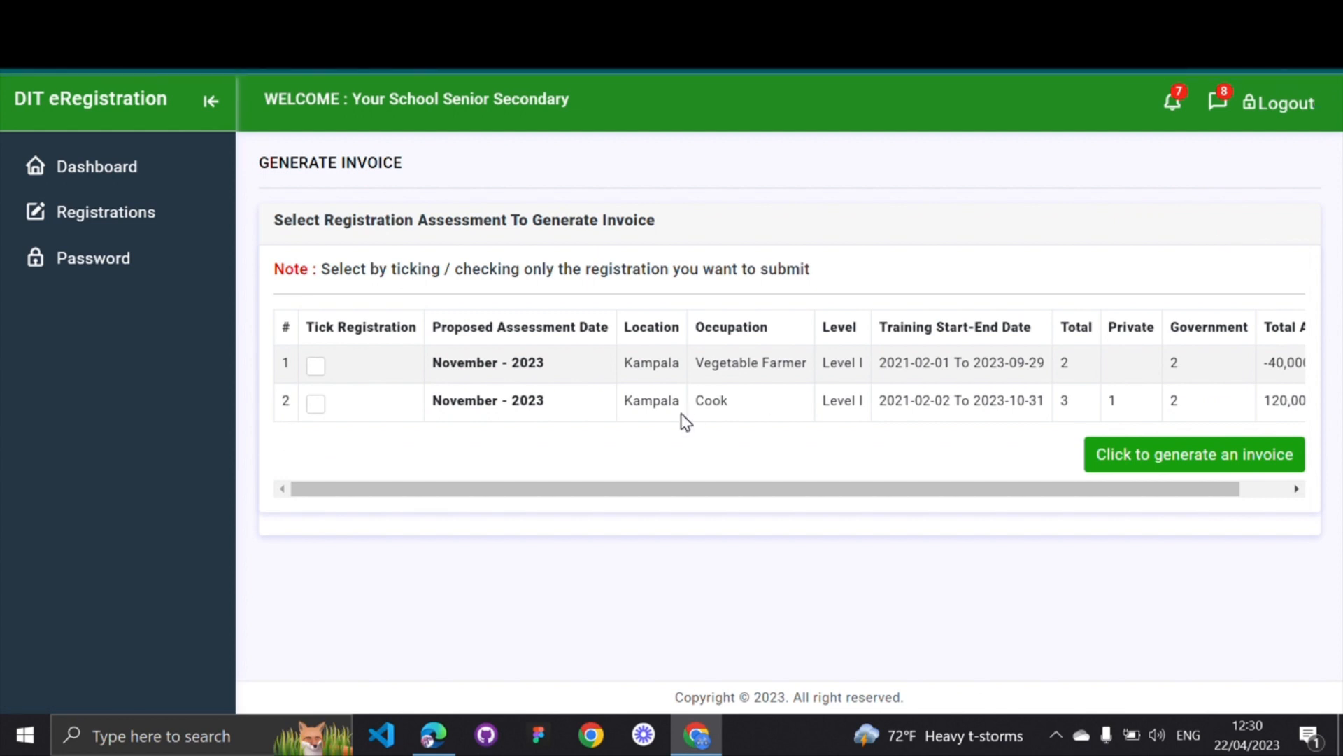
{"action": "scroll", "coordinate": [684, 421], "scroll_direction": "right", "scroll_amount": 2}
{"action": "scroll", "coordinate": [684, 421], "scroll_direction": "left", "scroll_amount": 2}
{"action": "left_click", "coordinate": [316, 366]}
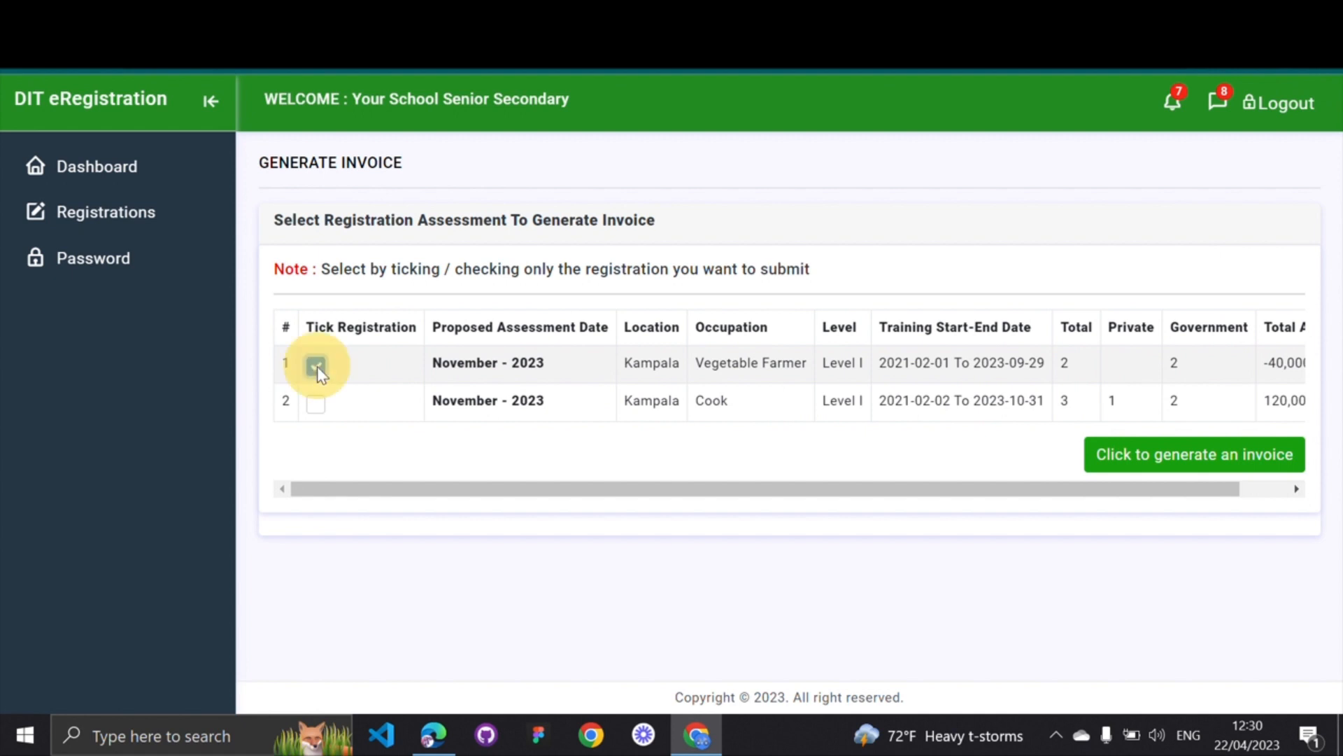
{"action": "left_click", "coordinate": [317, 404]}
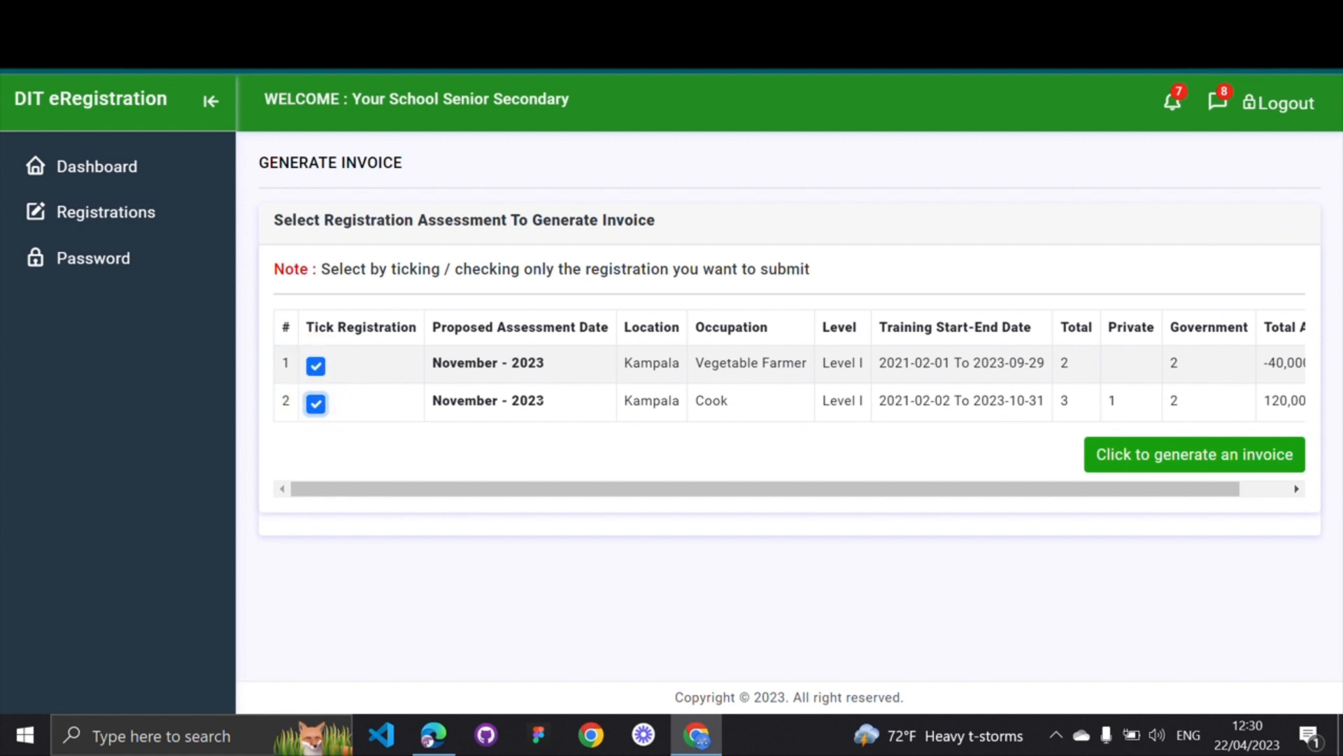
{"action": "scroll", "coordinate": [316, 405], "scroll_direction": "right", "scroll_amount": 1}
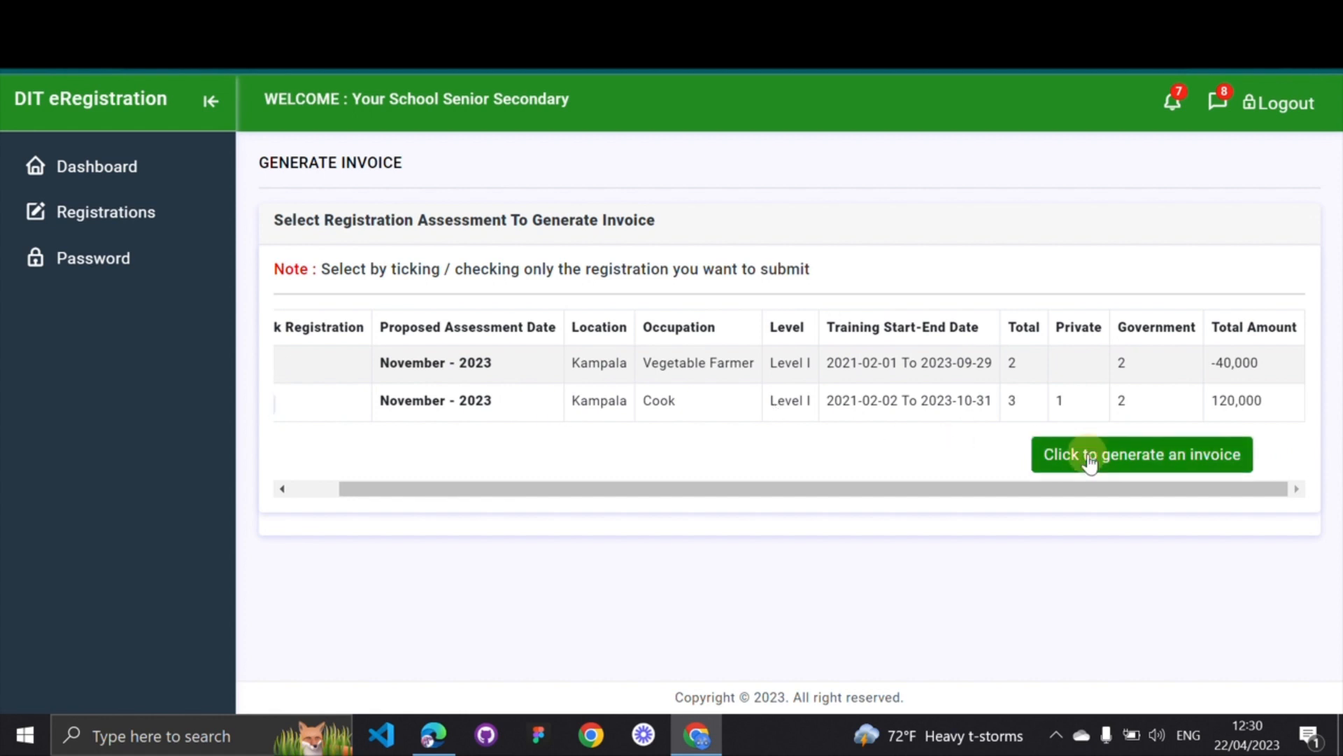
{"action": "left_click", "coordinate": [1089, 463]}
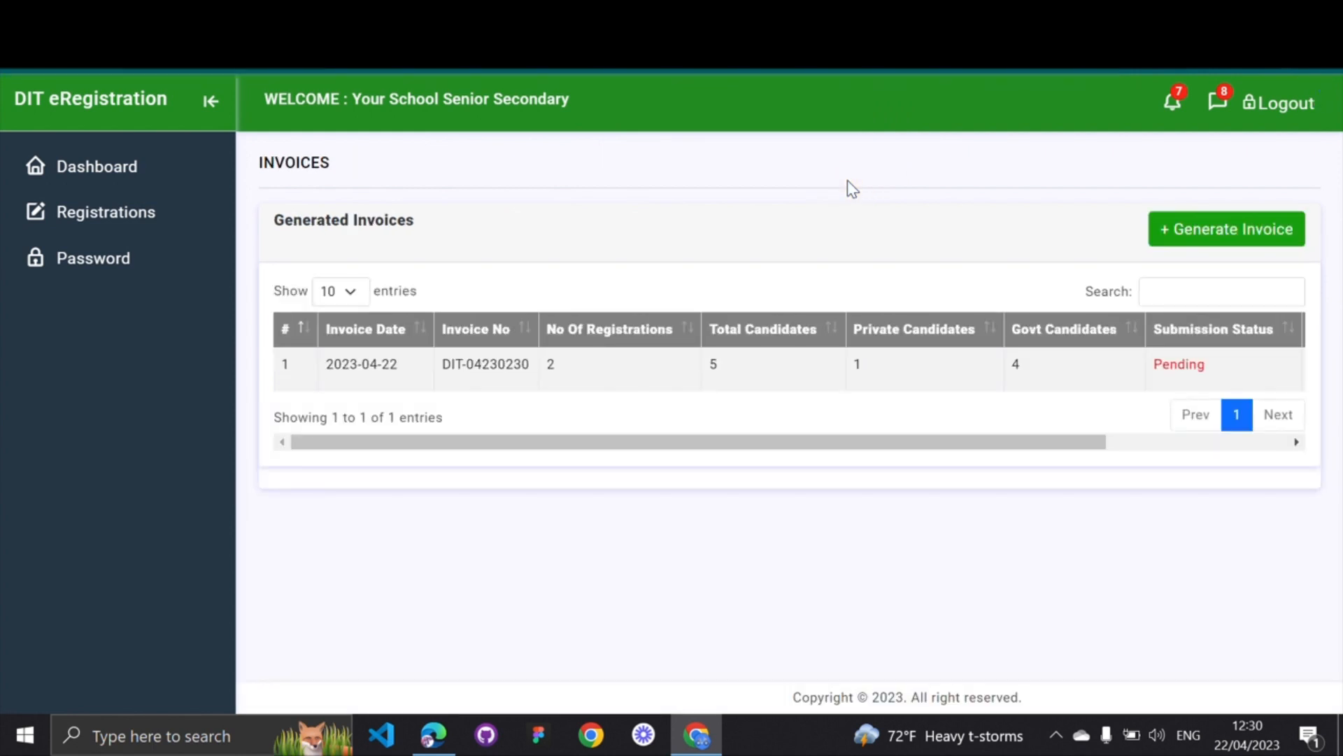
Open invoice DIT-04230230's details, totalling 80,000, and download it as a PDF
{"action": "scroll", "coordinate": [624, 397], "scroll_direction": "right", "scroll_amount": 4}
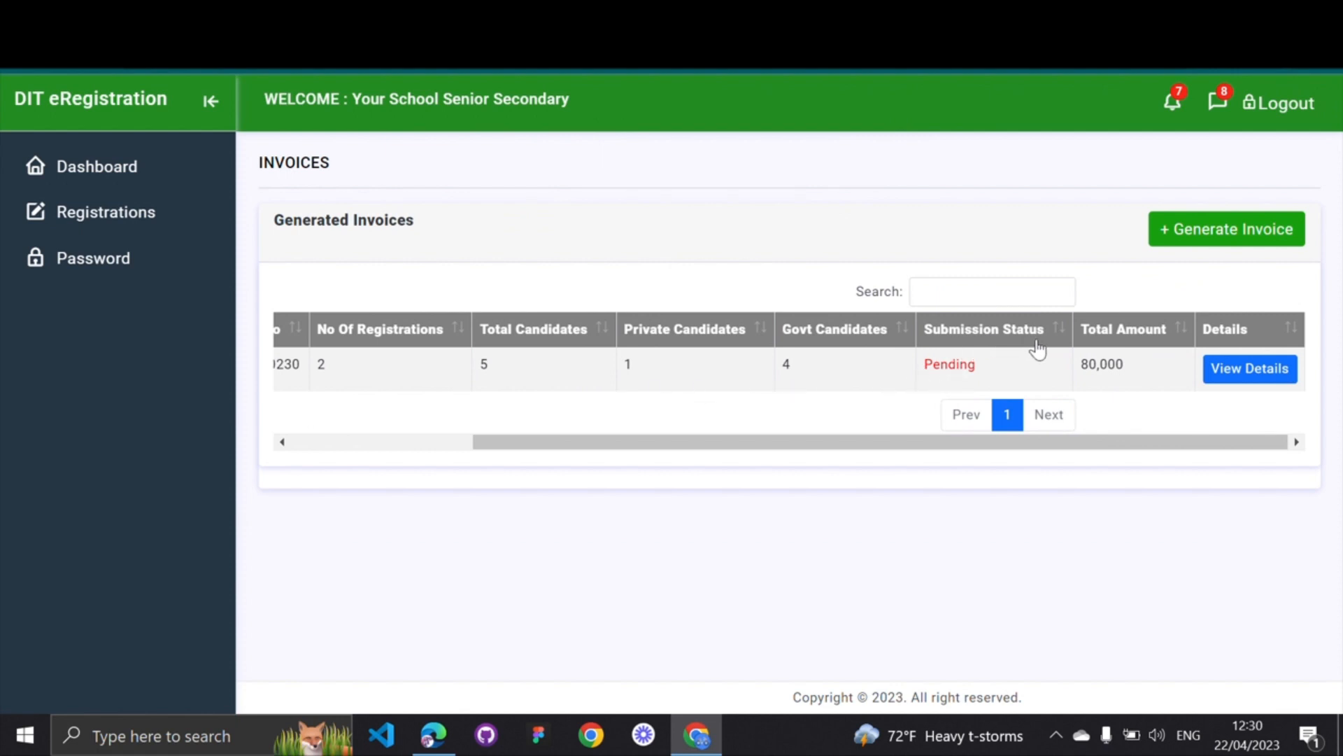
{"action": "left_click", "coordinate": [1247, 372]}
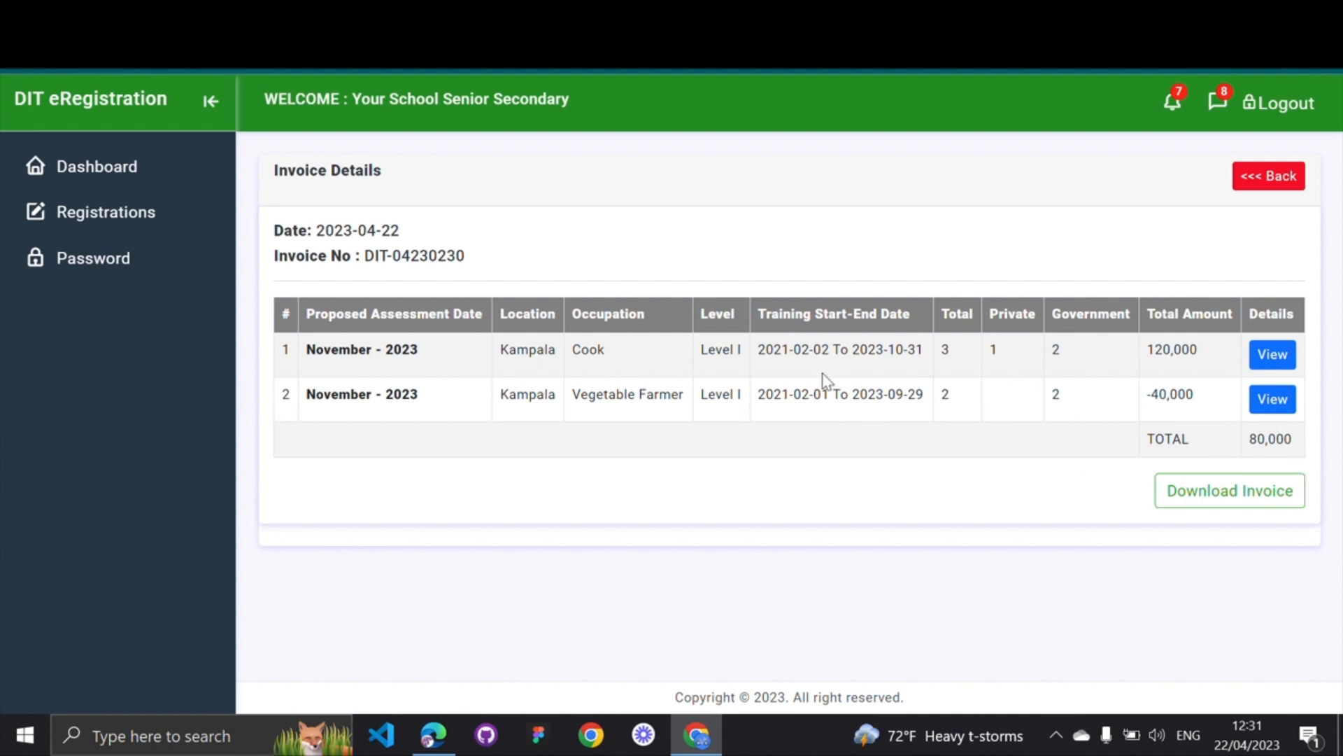
{"action": "left_click", "coordinate": [1224, 495]}
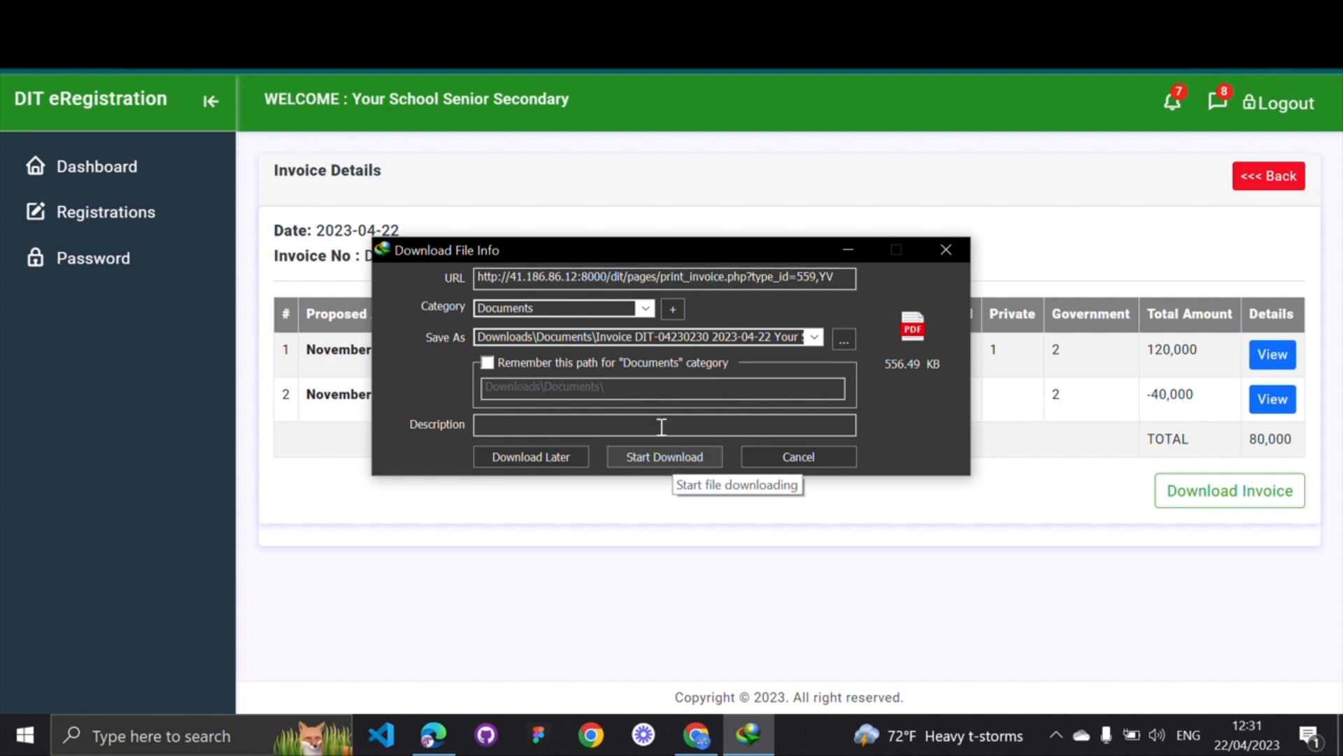
Keep the default save location and Documents category, cancel adding a category, and start the download
{"action": "left_click", "coordinate": [813, 338]}
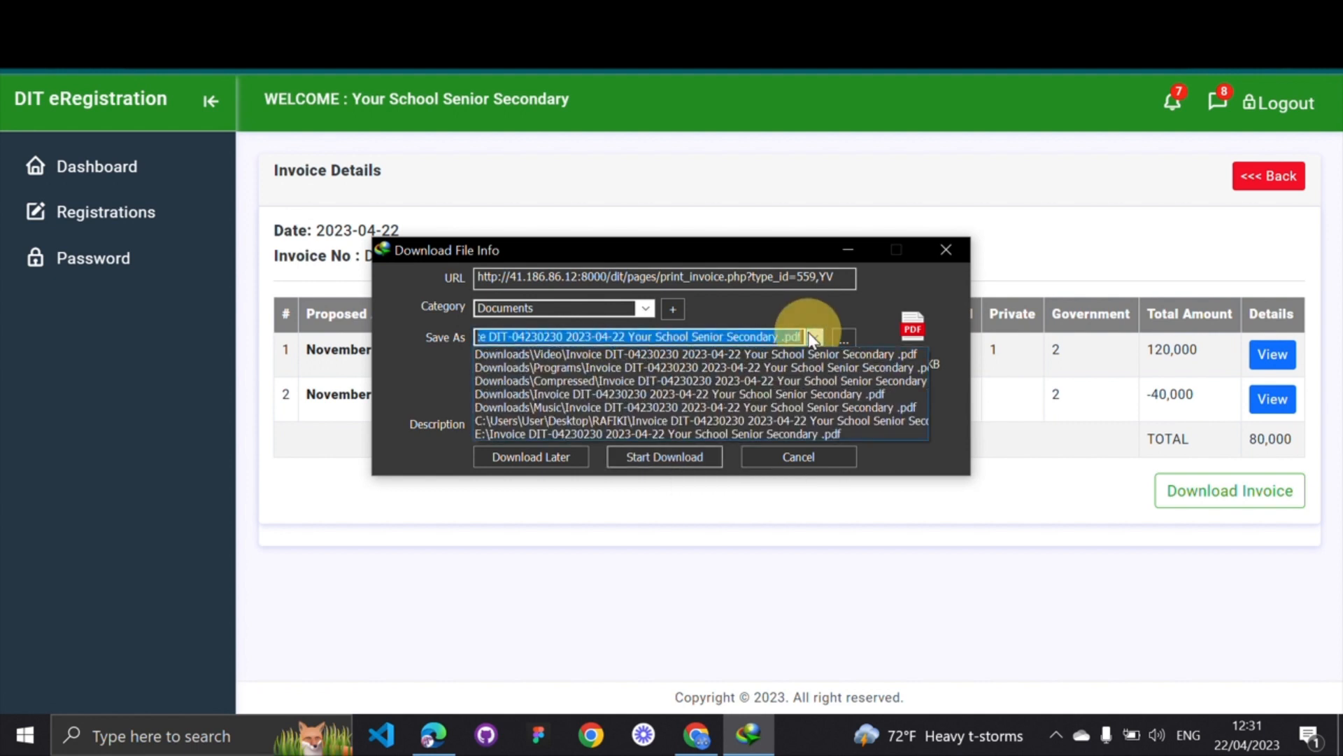
{"action": "left_click", "coordinate": [813, 339]}
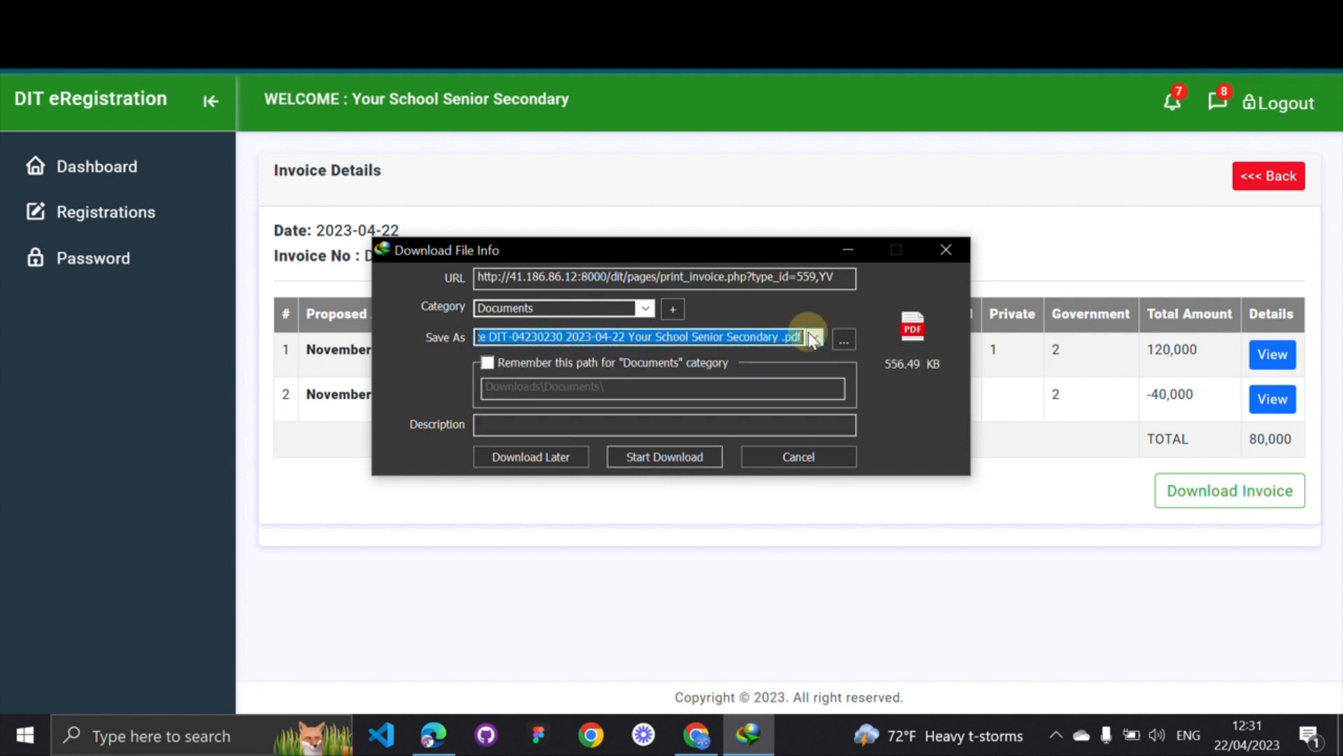
{"action": "left_click", "coordinate": [645, 308]}
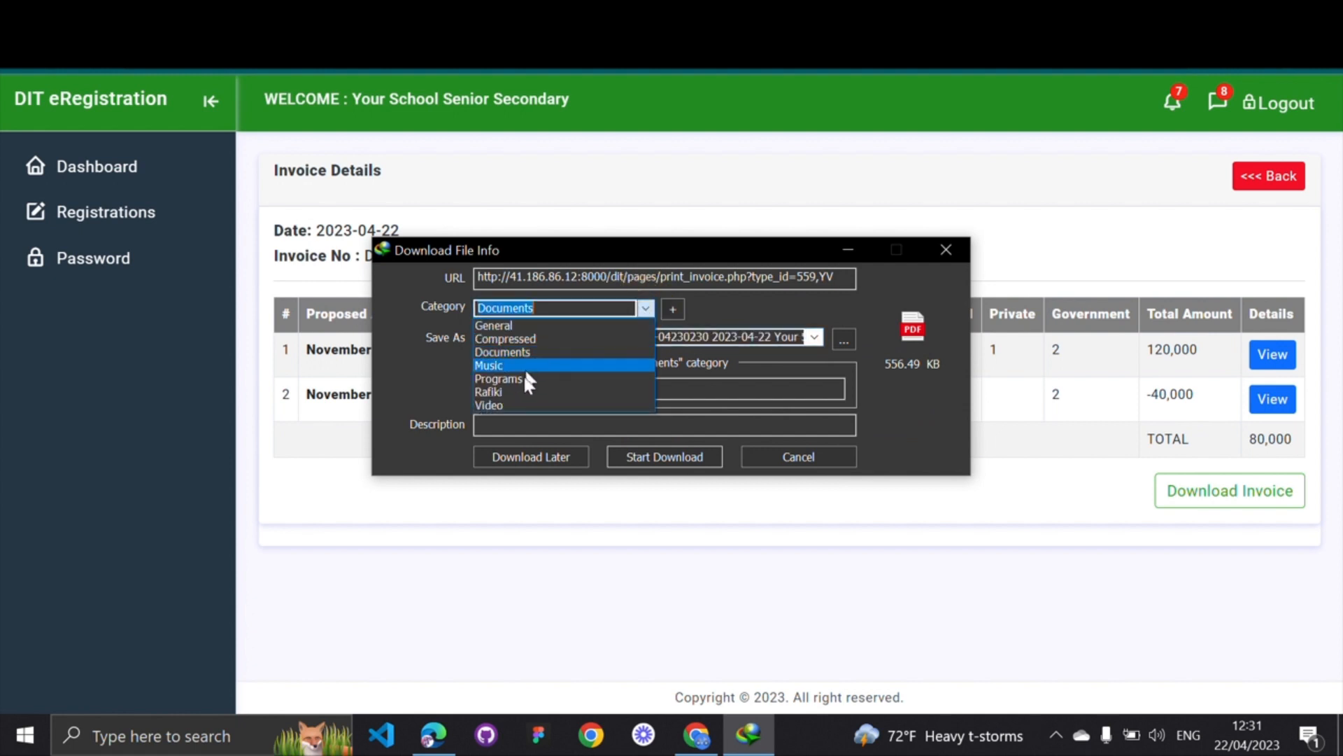
{"action": "left_click", "coordinate": [672, 306]}
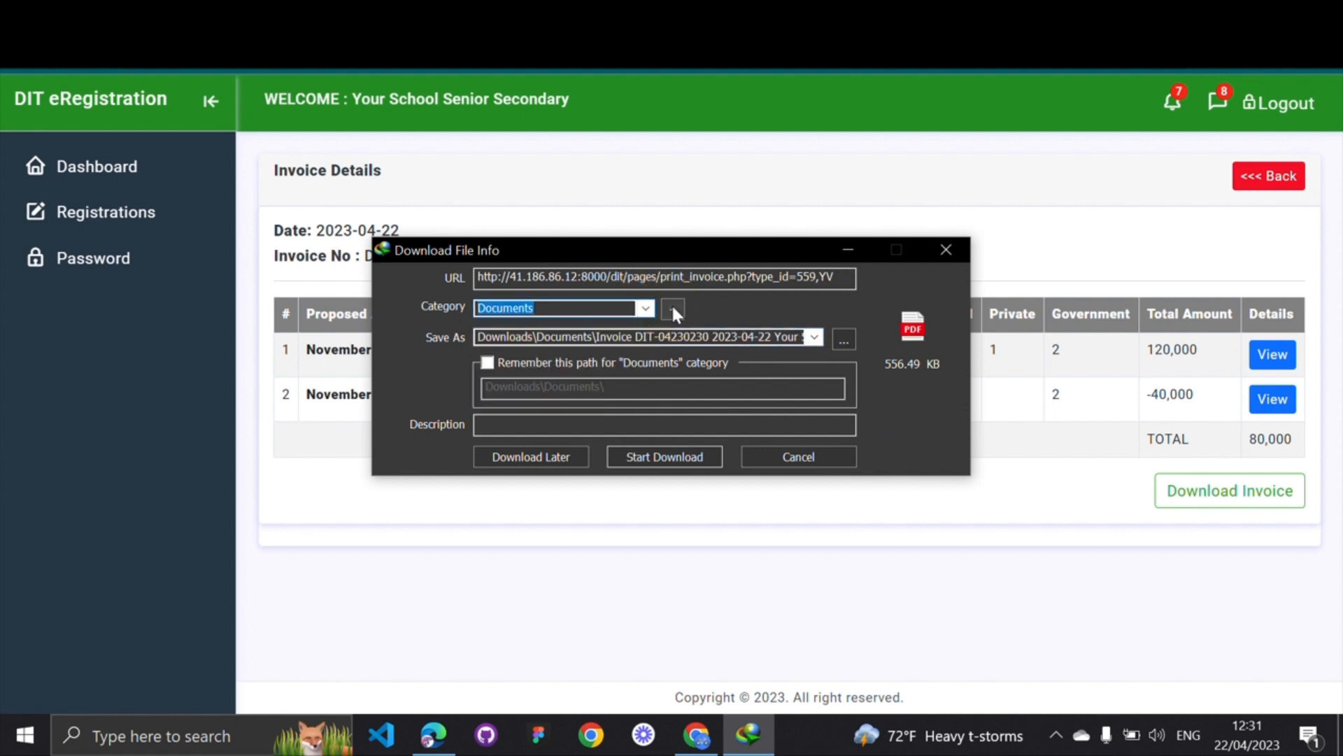
{"action": "left_click", "coordinate": [672, 307]}
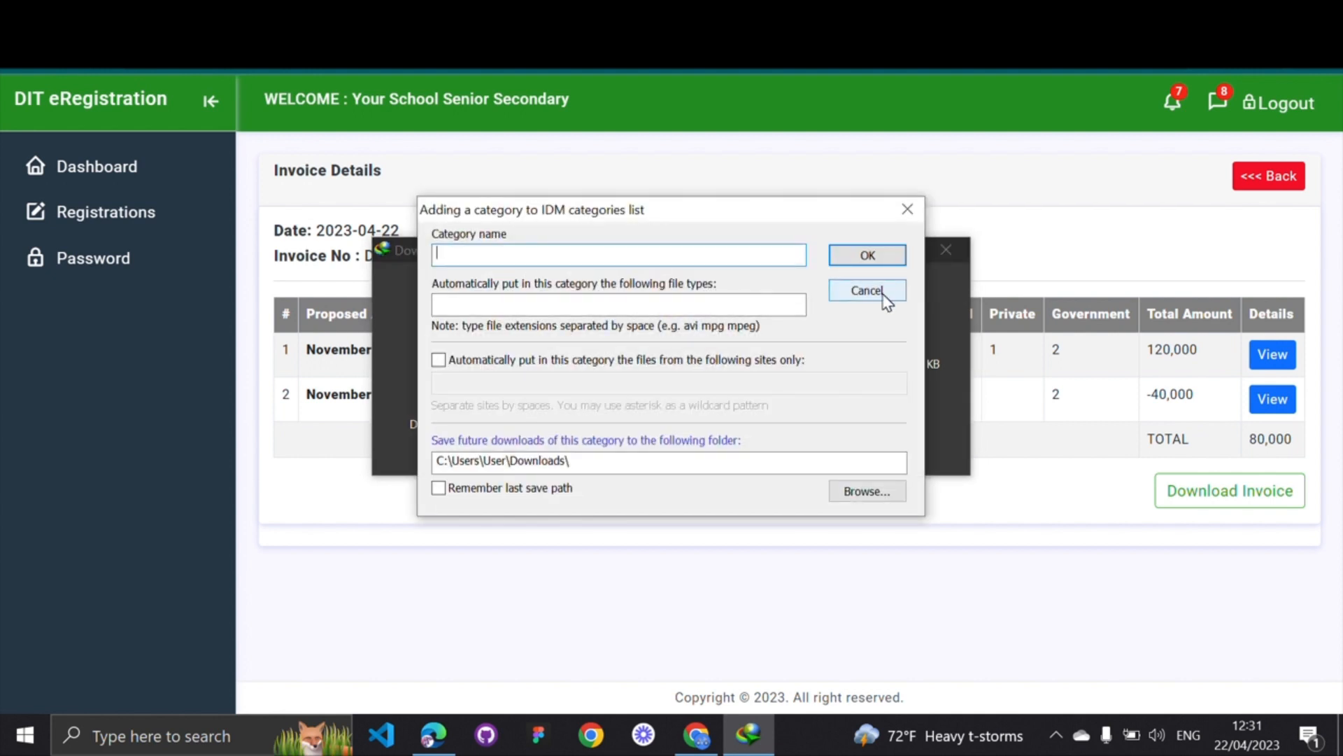
{"action": "left_click", "coordinate": [882, 295]}
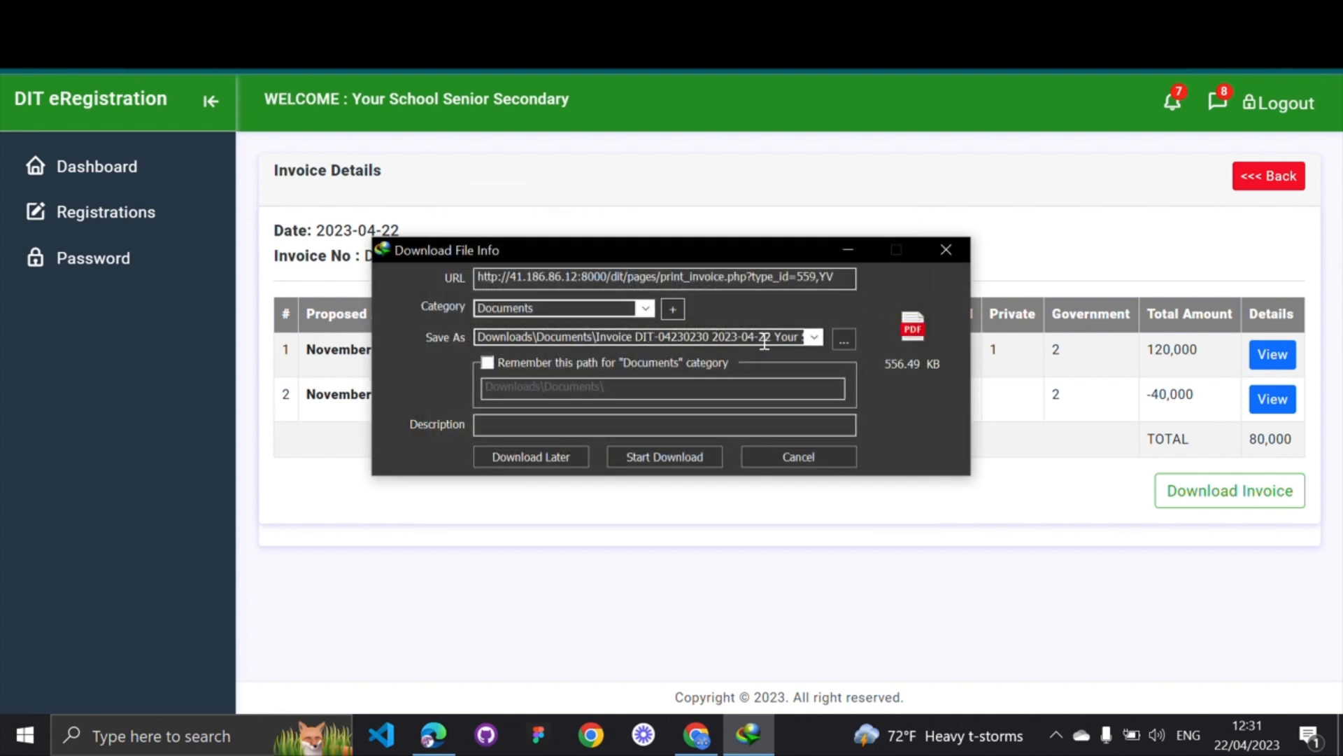
{"action": "left_click", "coordinate": [650, 462]}
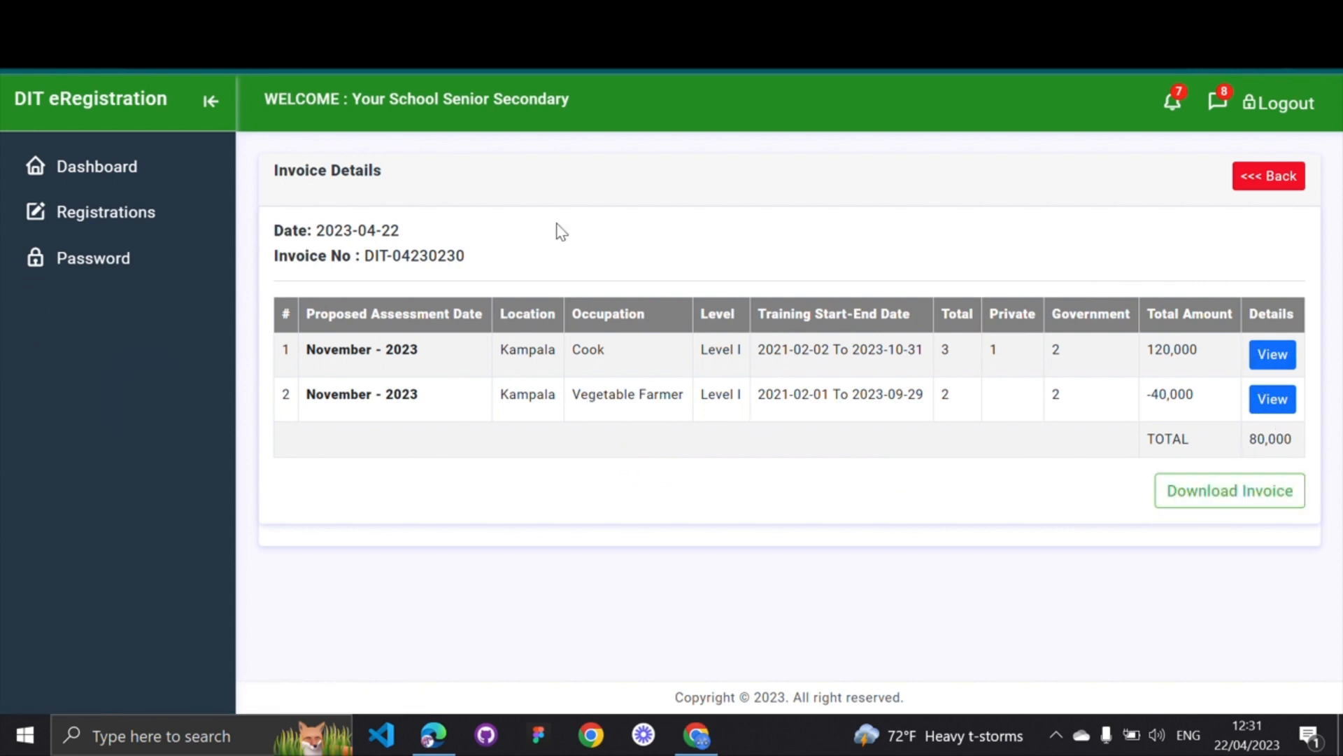
{"action": "scroll", "coordinate": [557, 223], "scroll_direction": "left", "scroll_amount": 5}
{"action": "scroll", "coordinate": [557, 223], "scroll_direction": "left", "scroll_amount": 5}
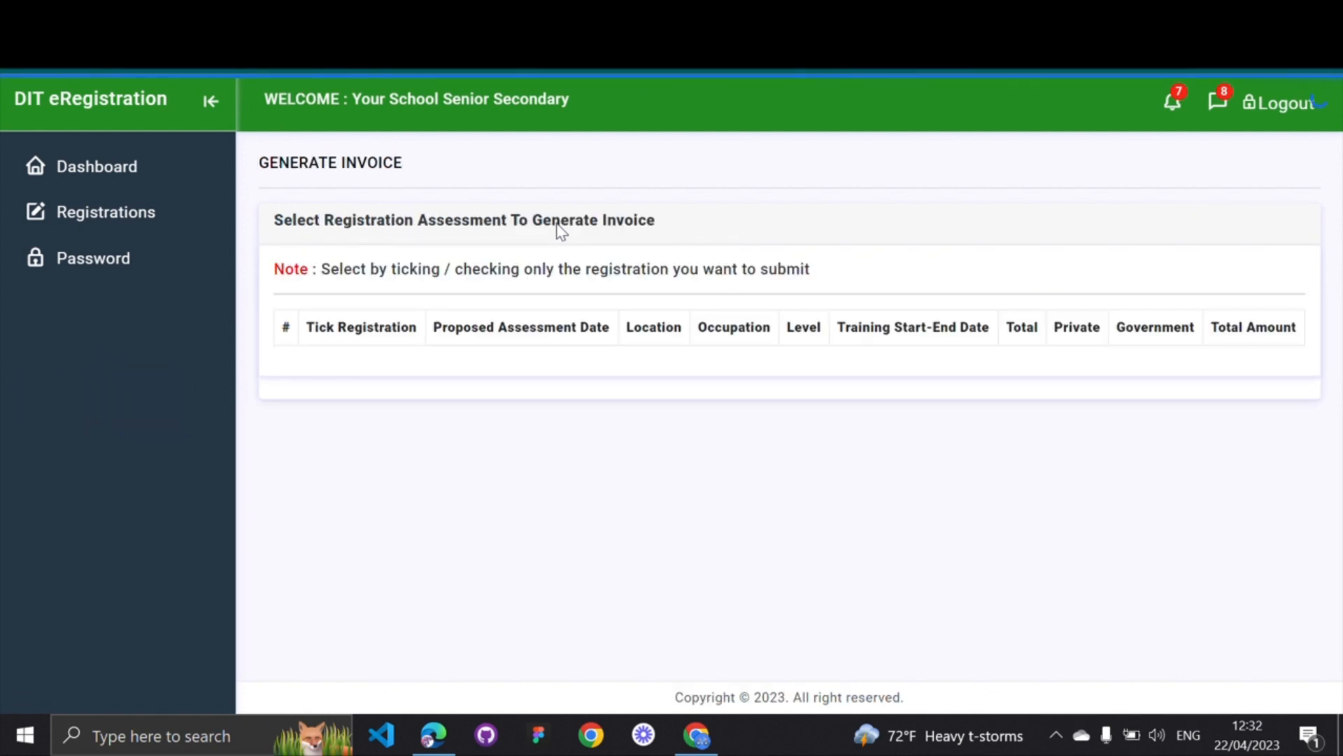
{"action": "left_click", "coordinate": [138, 216]}
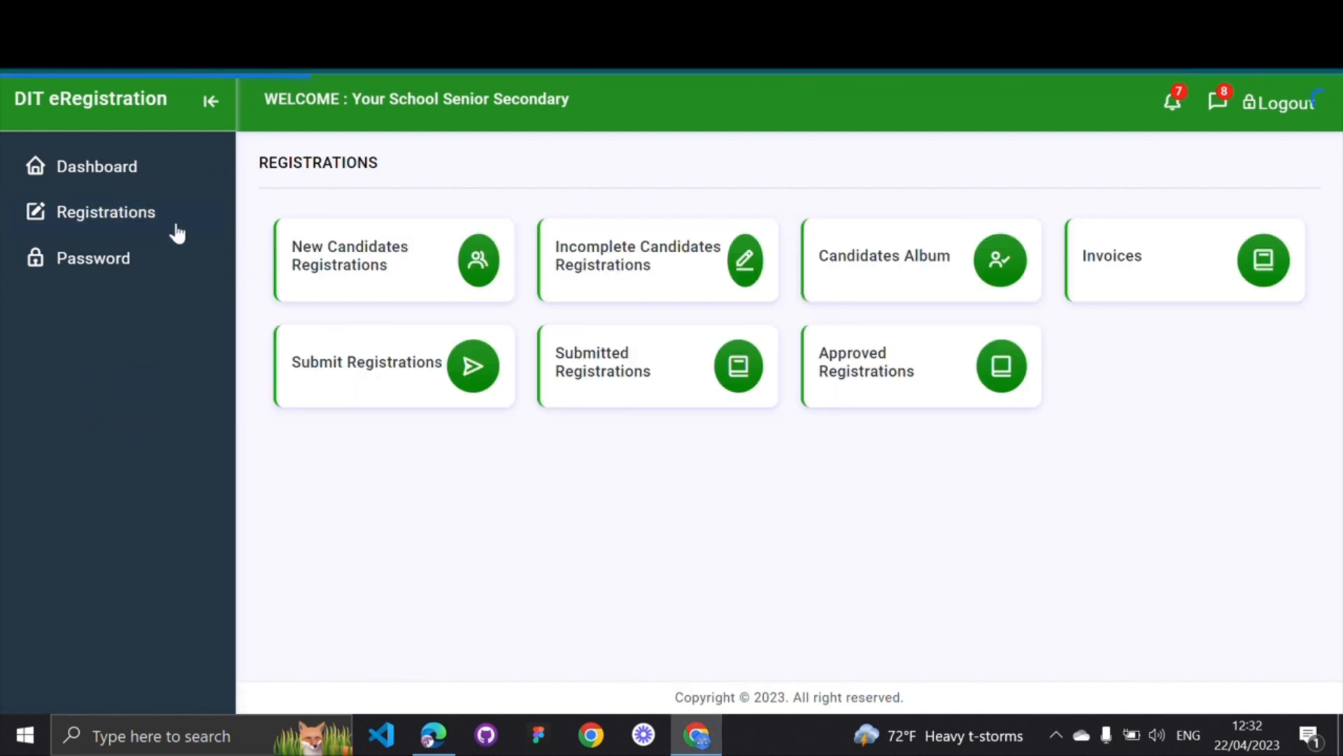
{"action": "left_click", "coordinate": [409, 377]}
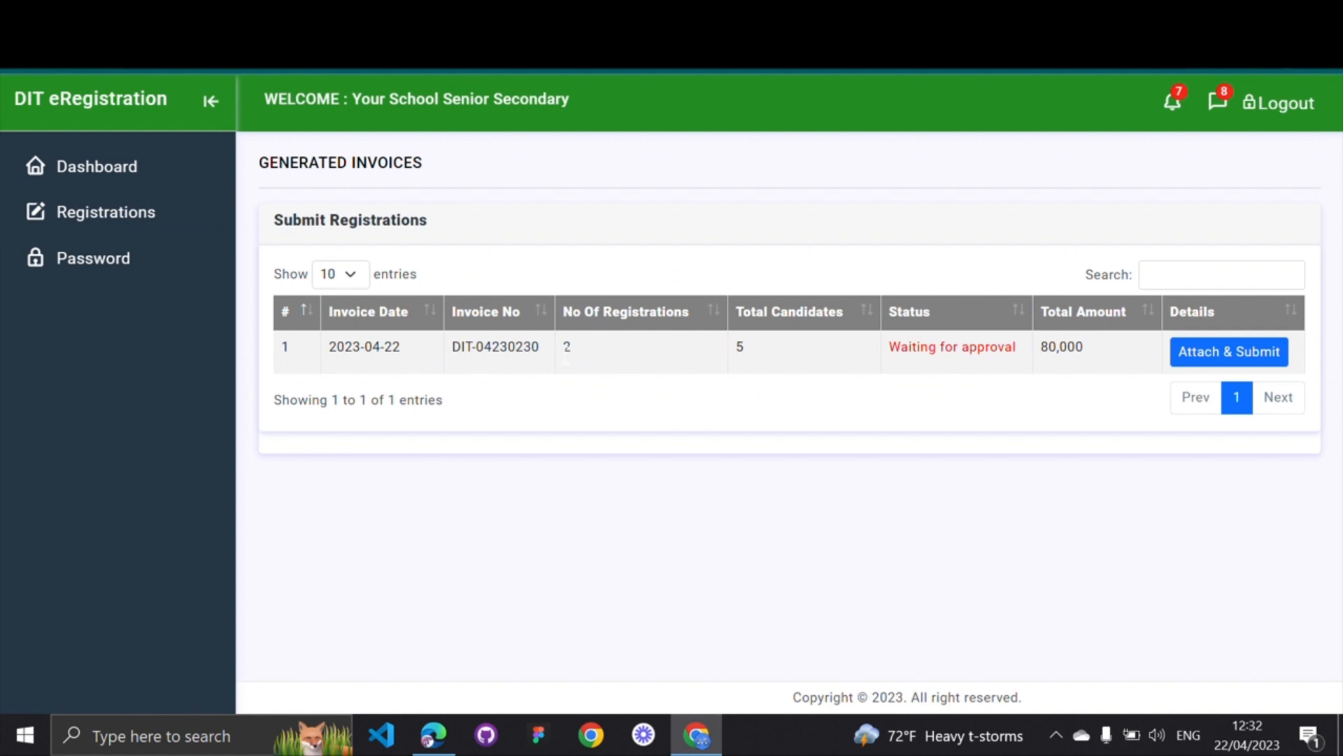
{"action": "left_click", "coordinate": [1240, 355]}
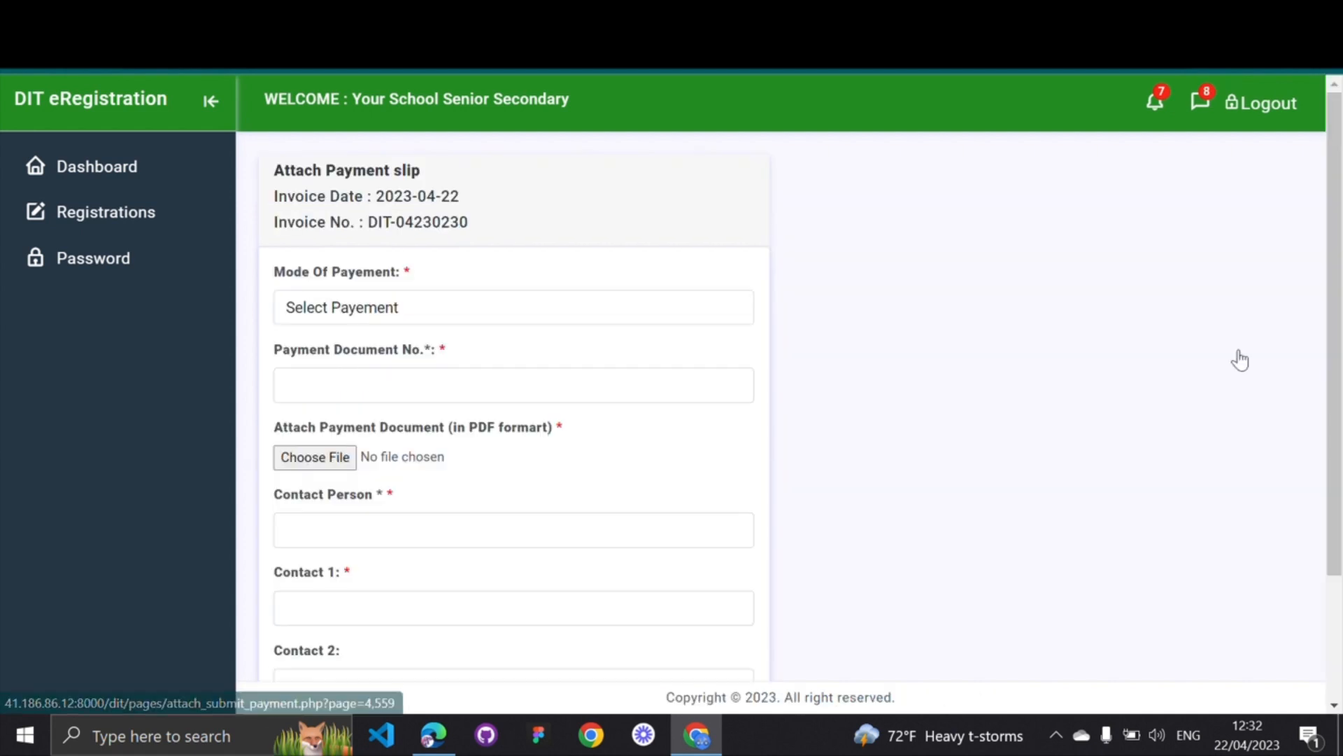
Choose Bank slip as the Mode of Payment, ready to enter the payment document number
{"action": "left_click", "coordinate": [473, 307]}
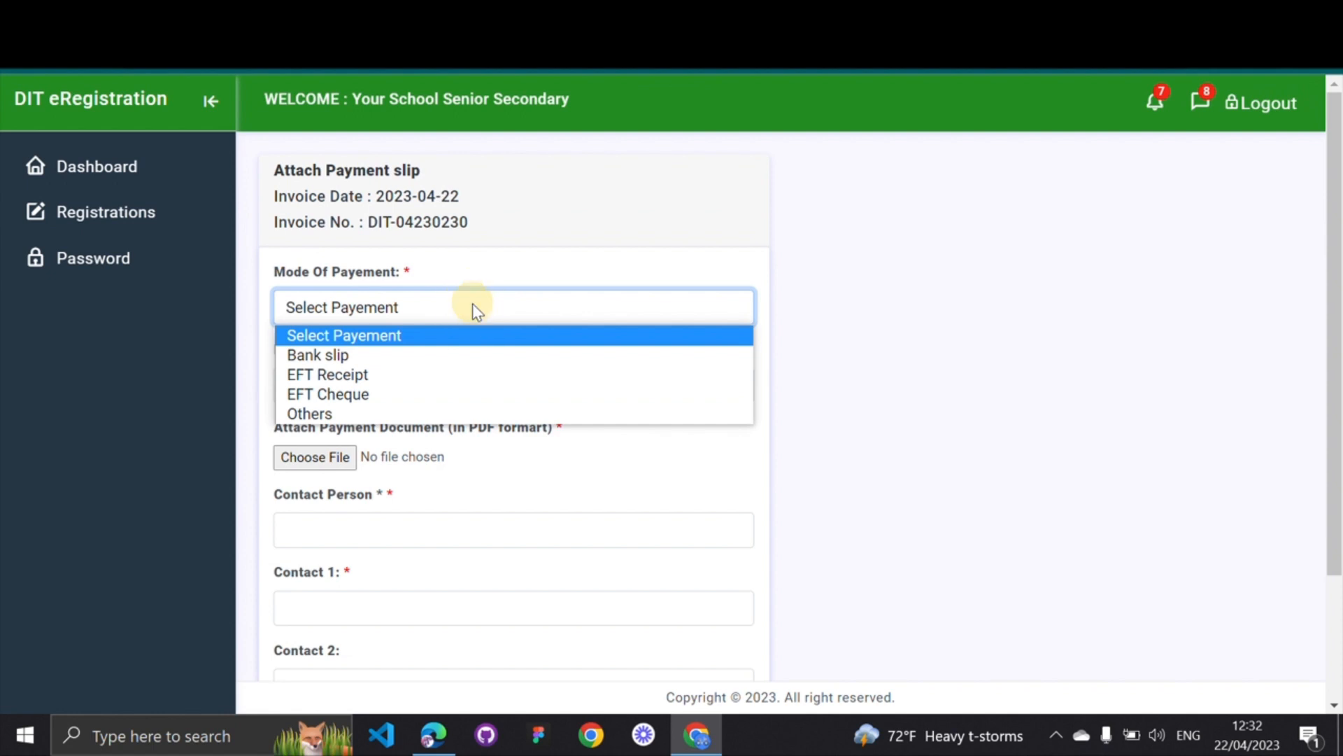
{"action": "left_click", "coordinate": [354, 354]}
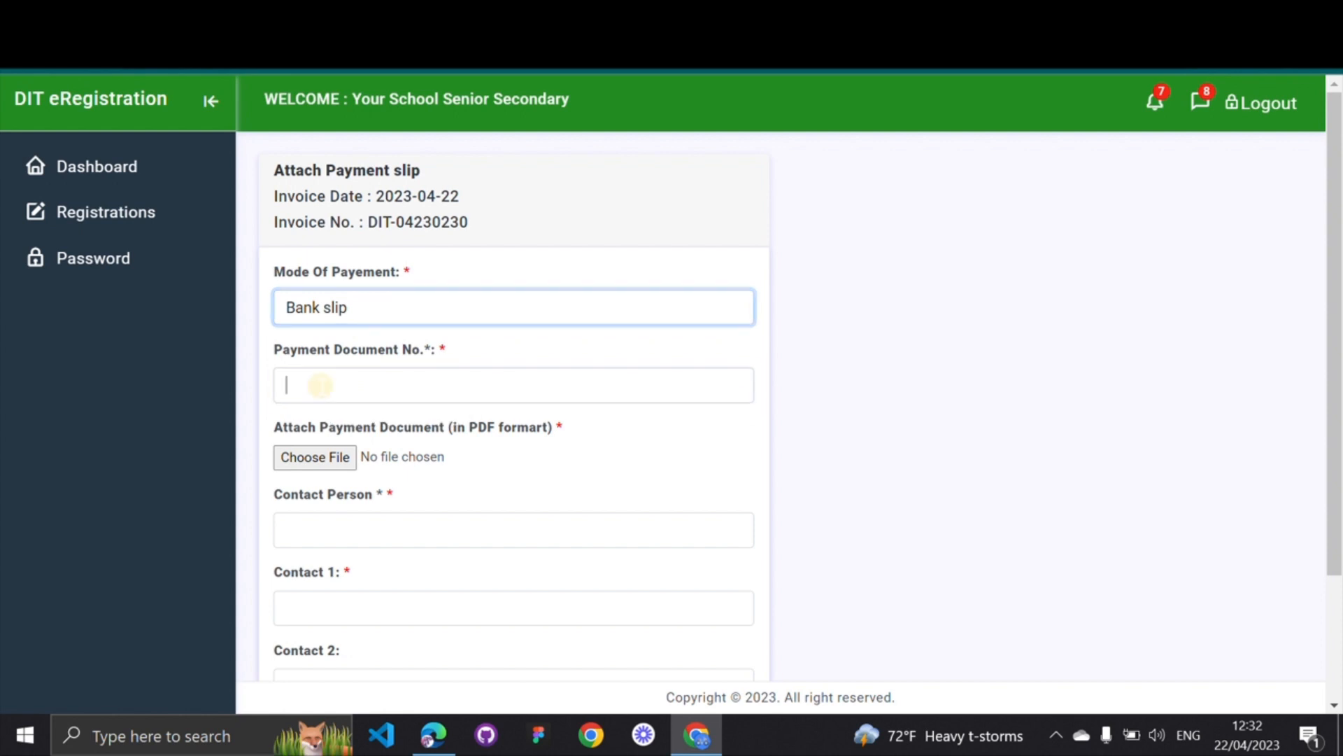
{"action": "left_click", "coordinate": [318, 384]}
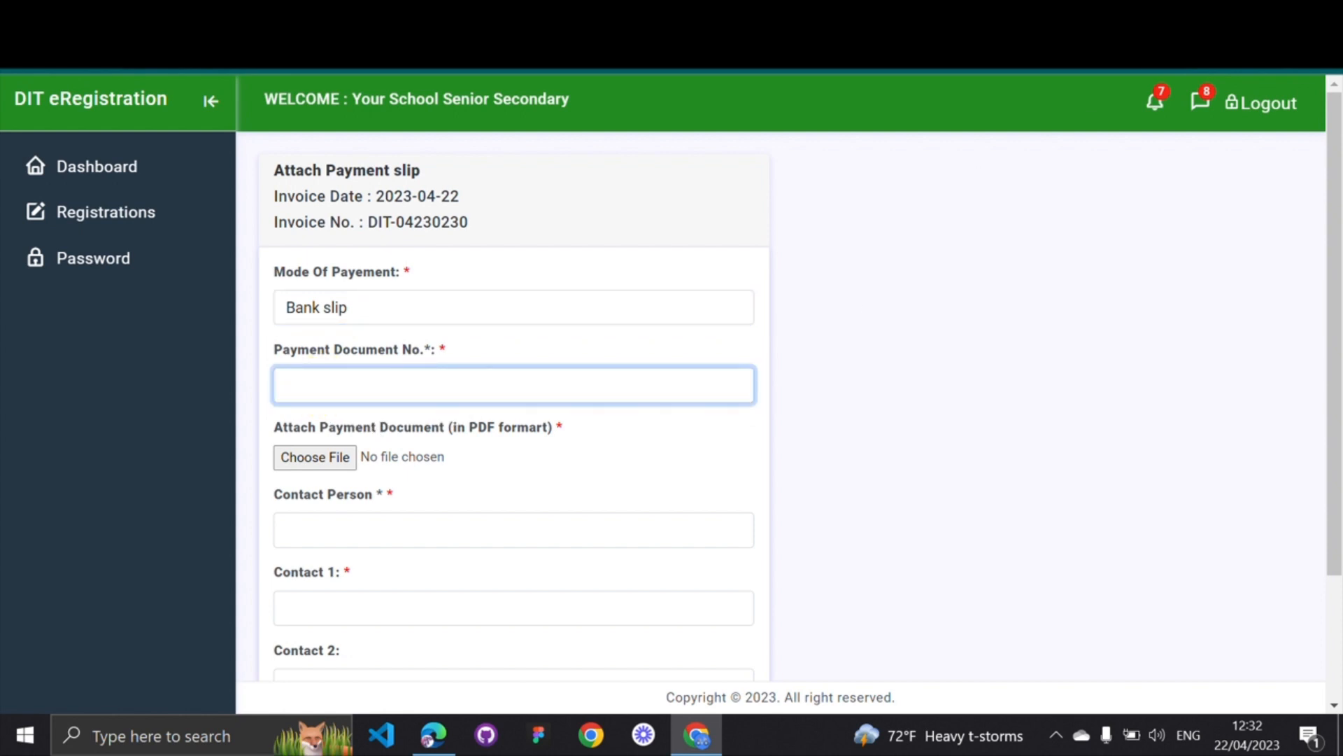
Open the downloaded DIT invoice PDF and check invoice number DIT-04230230
{"action": "key", "text": "alt+Tab"}
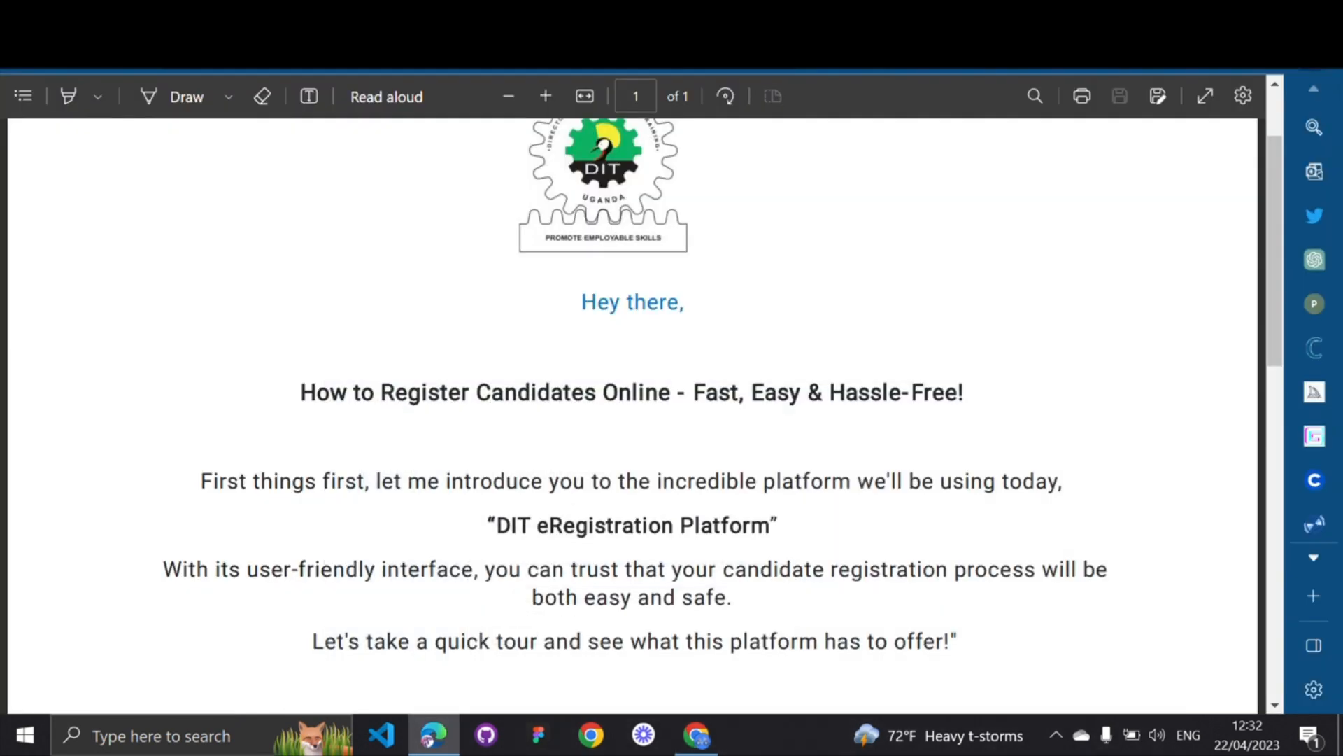
{"action": "key", "text": "super+d"}
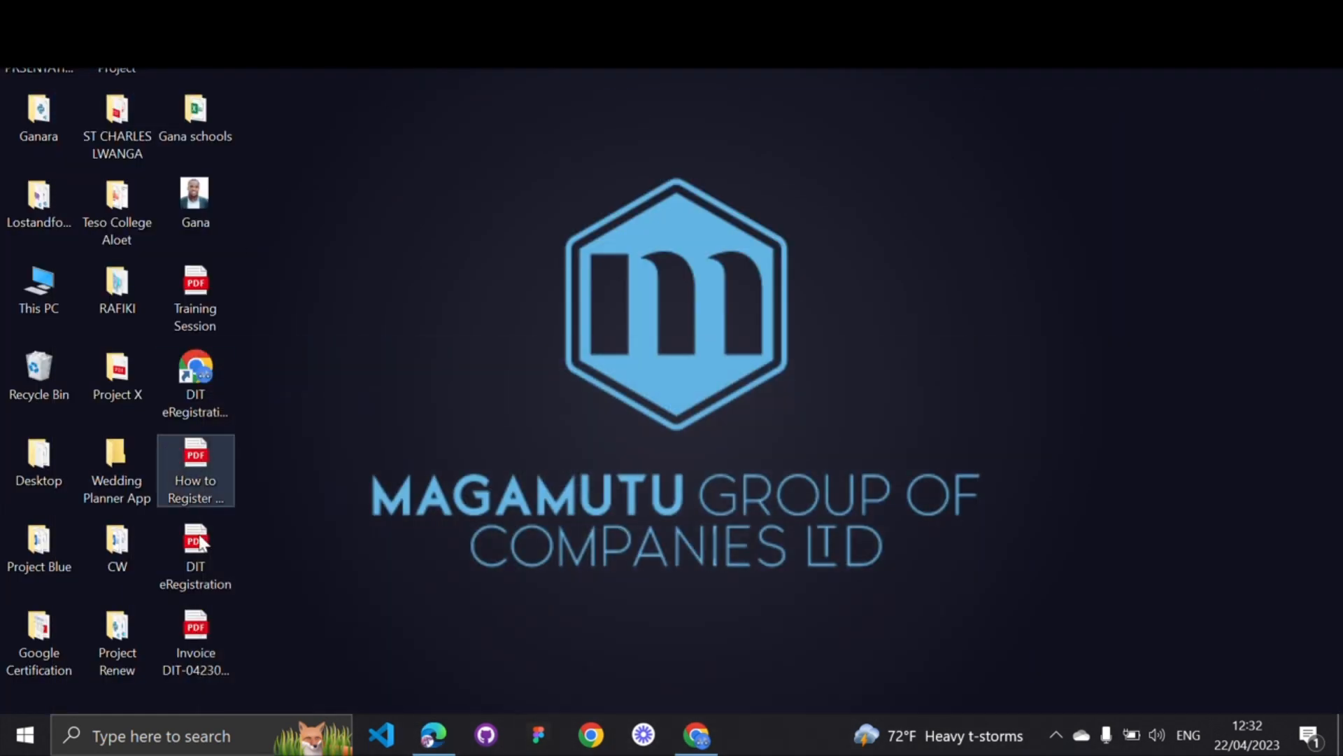
{"action": "double_click", "coordinate": [195, 631]}
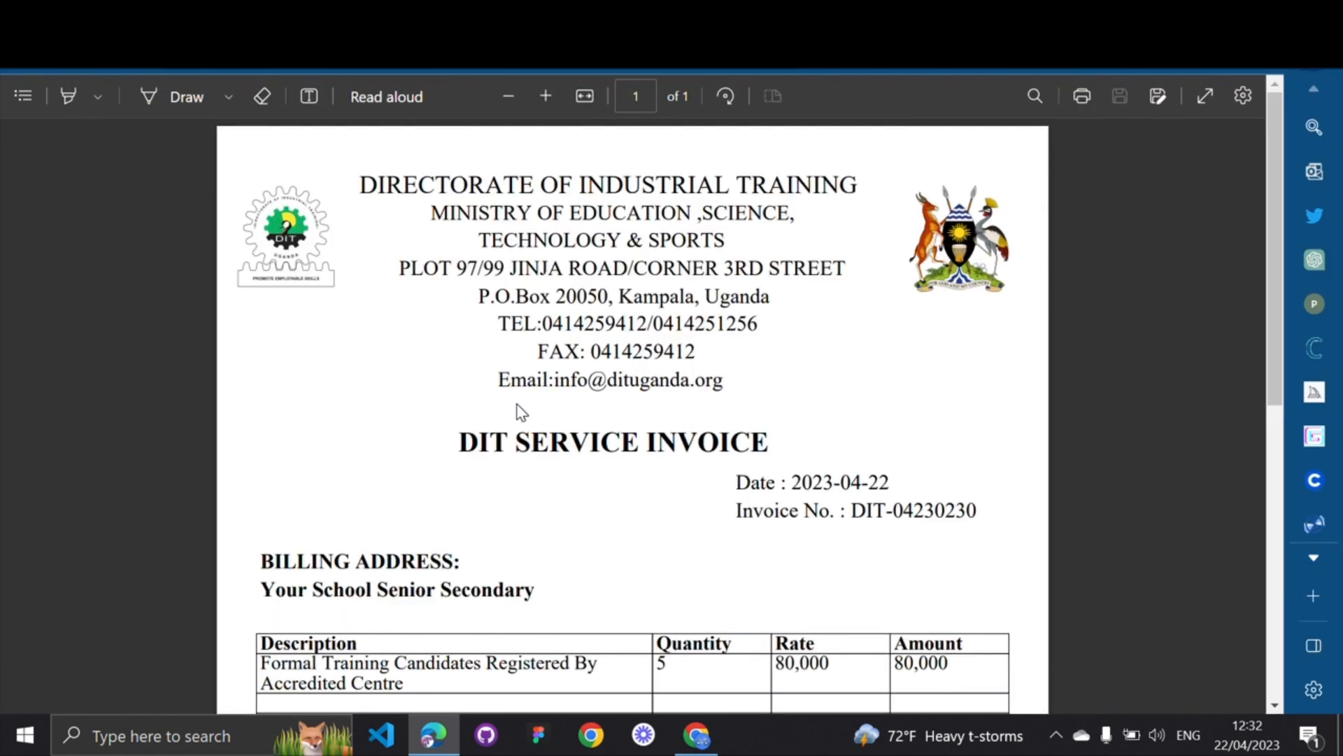
{"action": "scroll", "coordinate": [517, 412], "scroll_direction": "down", "scroll_amount": 1}
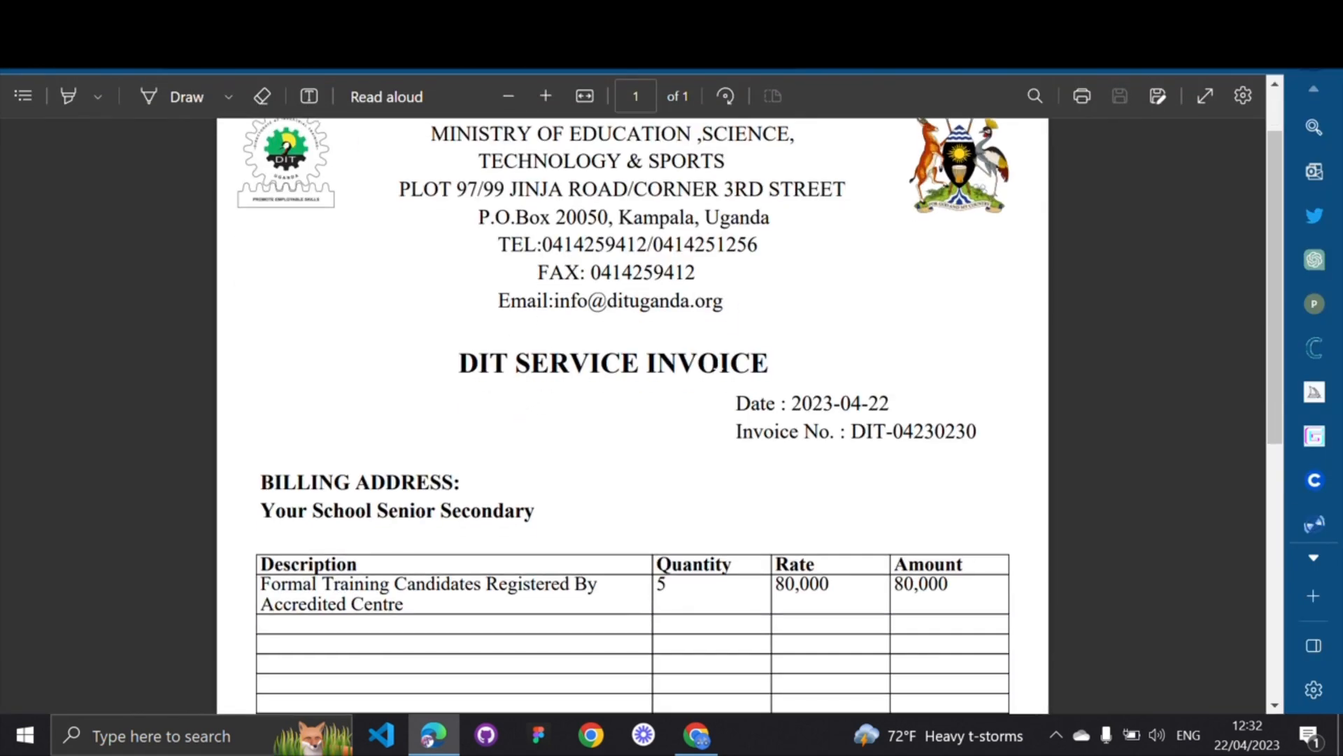
{"action": "scroll", "coordinate": [781, 352], "scroll_direction": "down", "scroll_amount": 1}
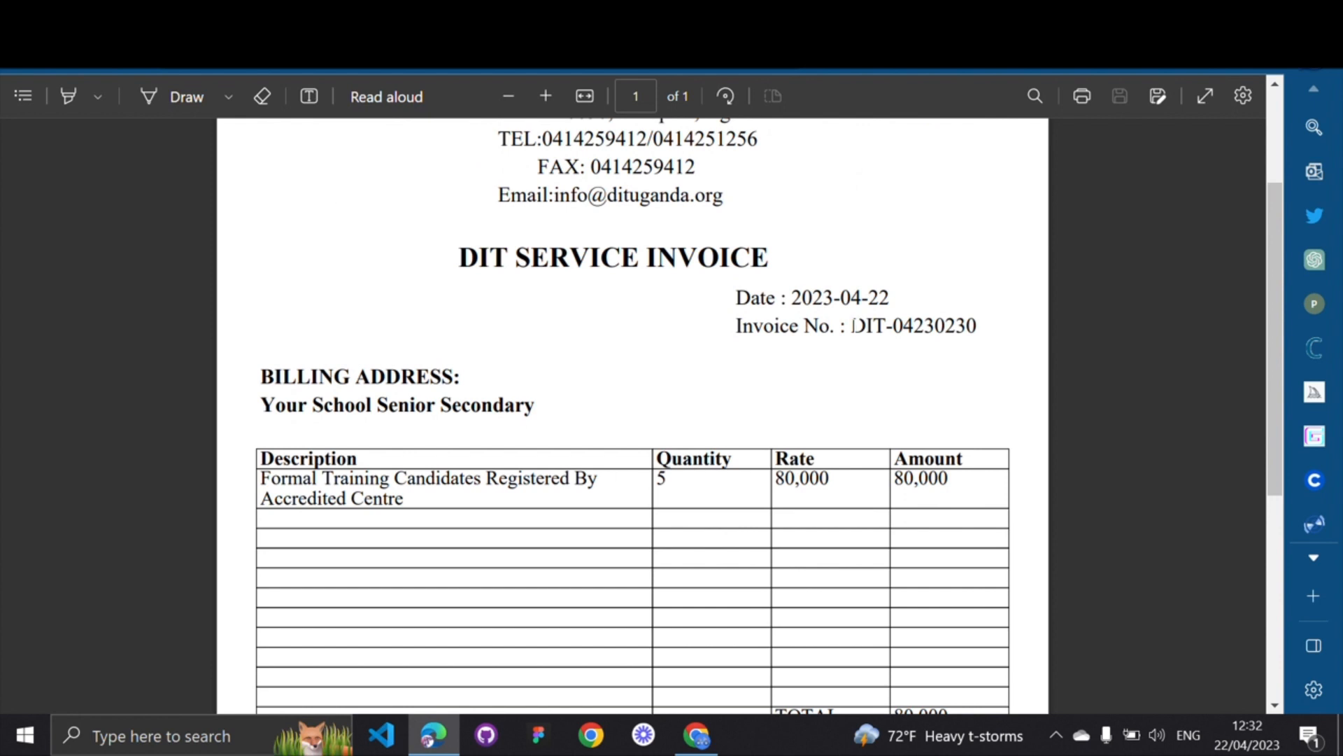
{"action": "left_click_drag", "start_coordinate": [853, 325], "coordinate": [979, 329]}
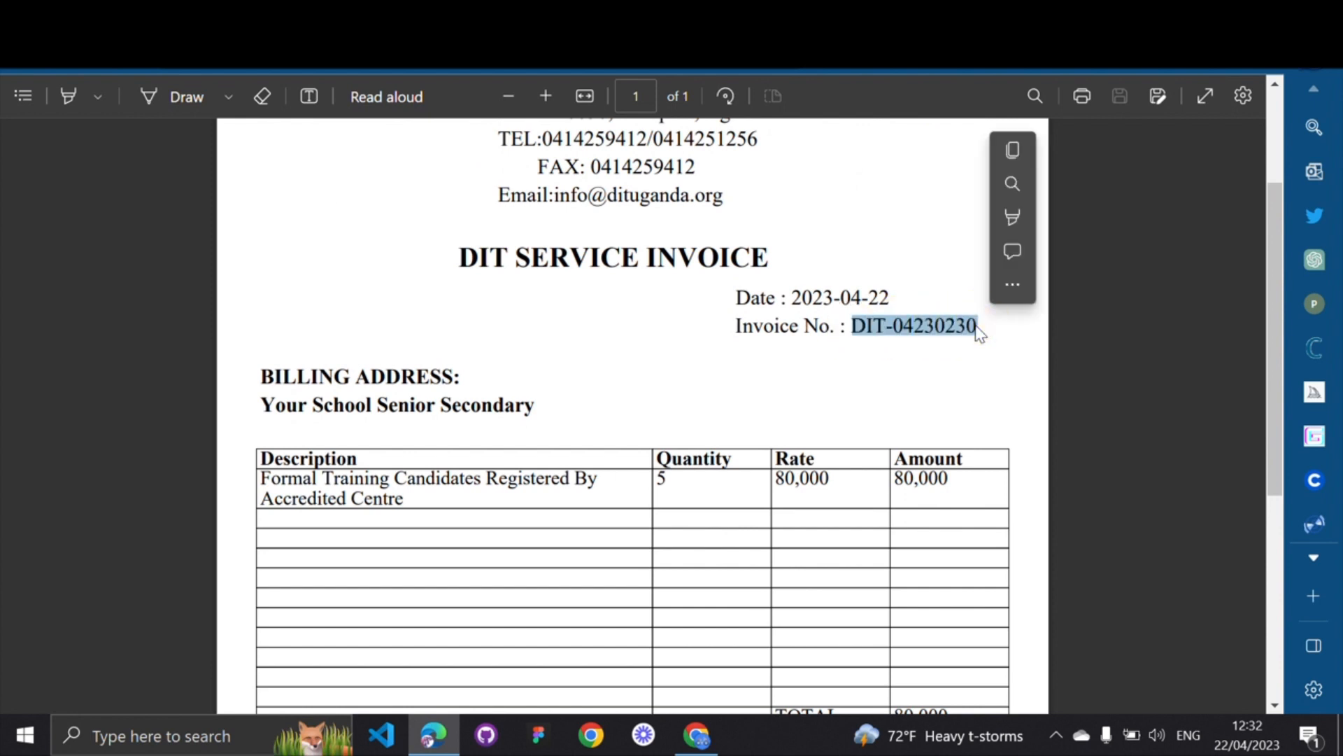
{"action": "left_click", "coordinate": [737, 345]}
Review the invoice's 80,000 total and its Centenary Bank account name and payment details
{"action": "scroll", "coordinate": [649, 467], "scroll_direction": "down", "scroll_amount": 2}
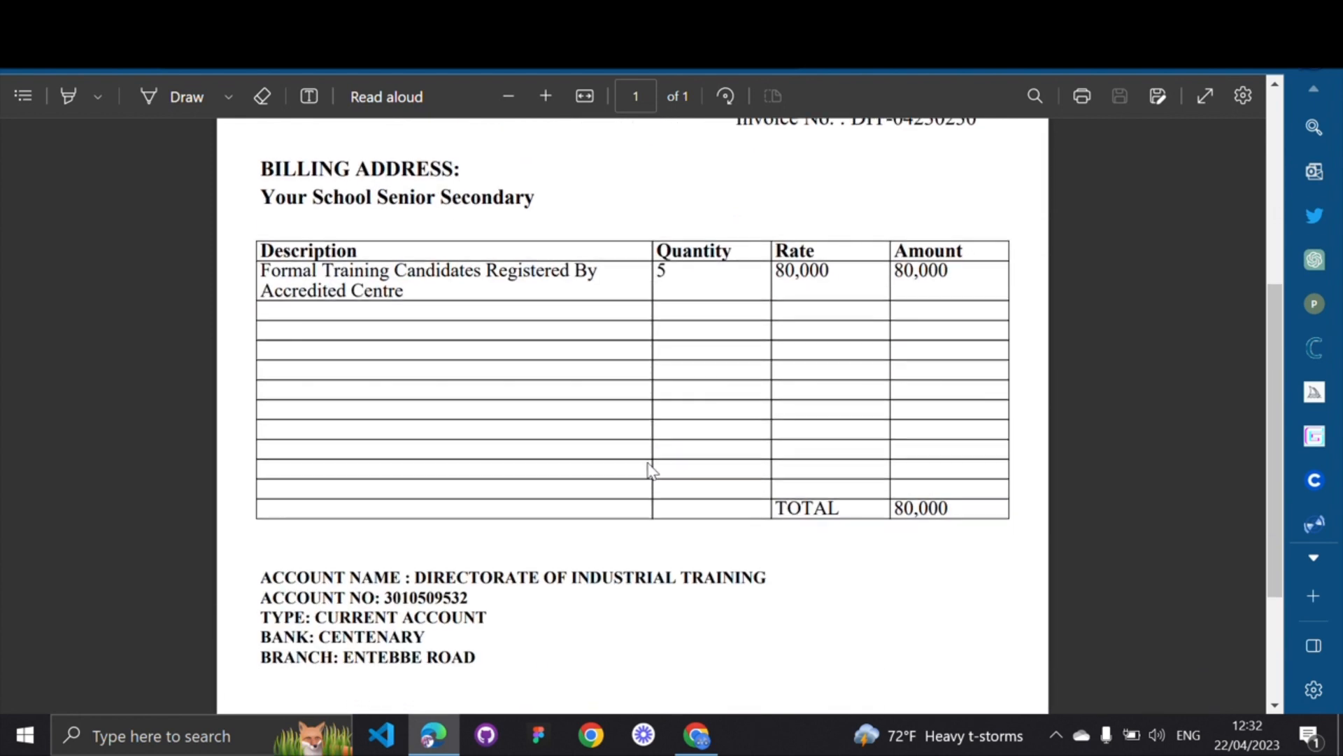
{"action": "scroll", "coordinate": [649, 468], "scroll_direction": "down", "scroll_amount": 2}
{"action": "scroll", "coordinate": [651, 470], "scroll_direction": "up", "scroll_amount": 1}
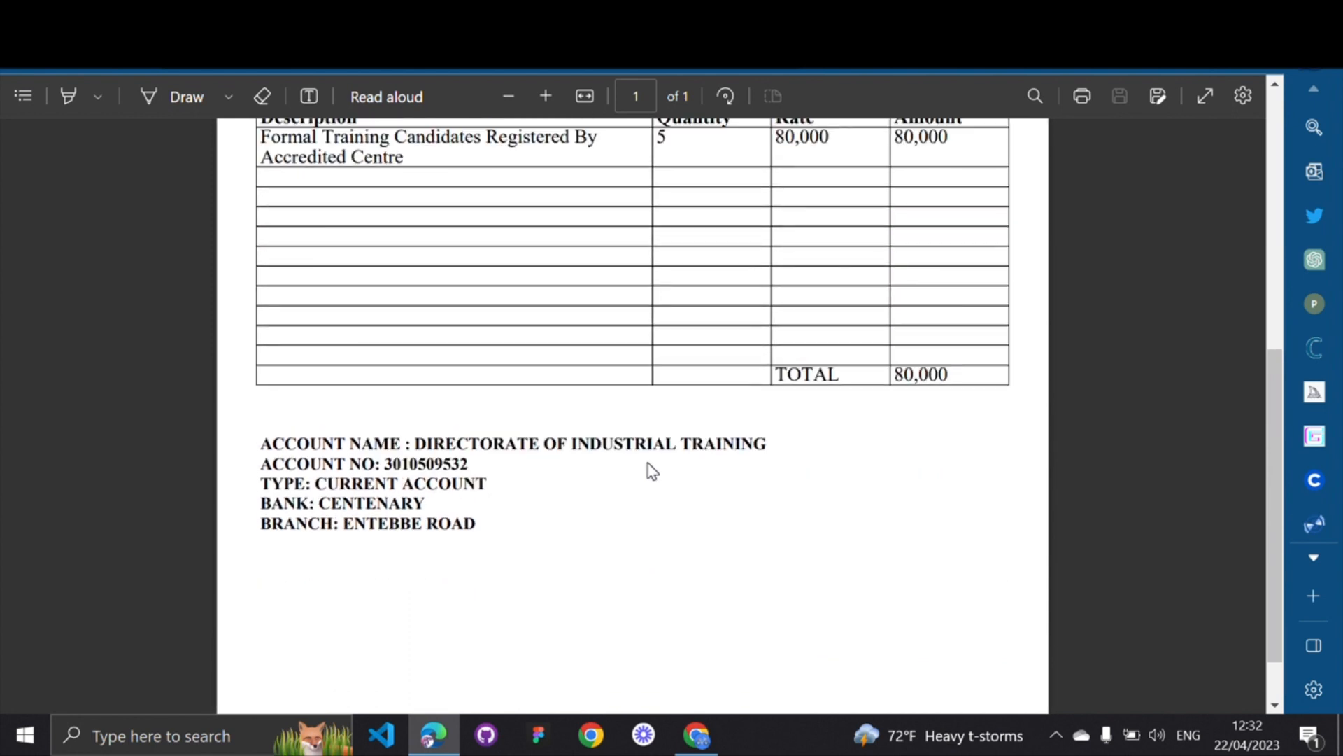
{"action": "left_click_drag", "start_coordinate": [256, 443], "coordinate": [398, 442]}
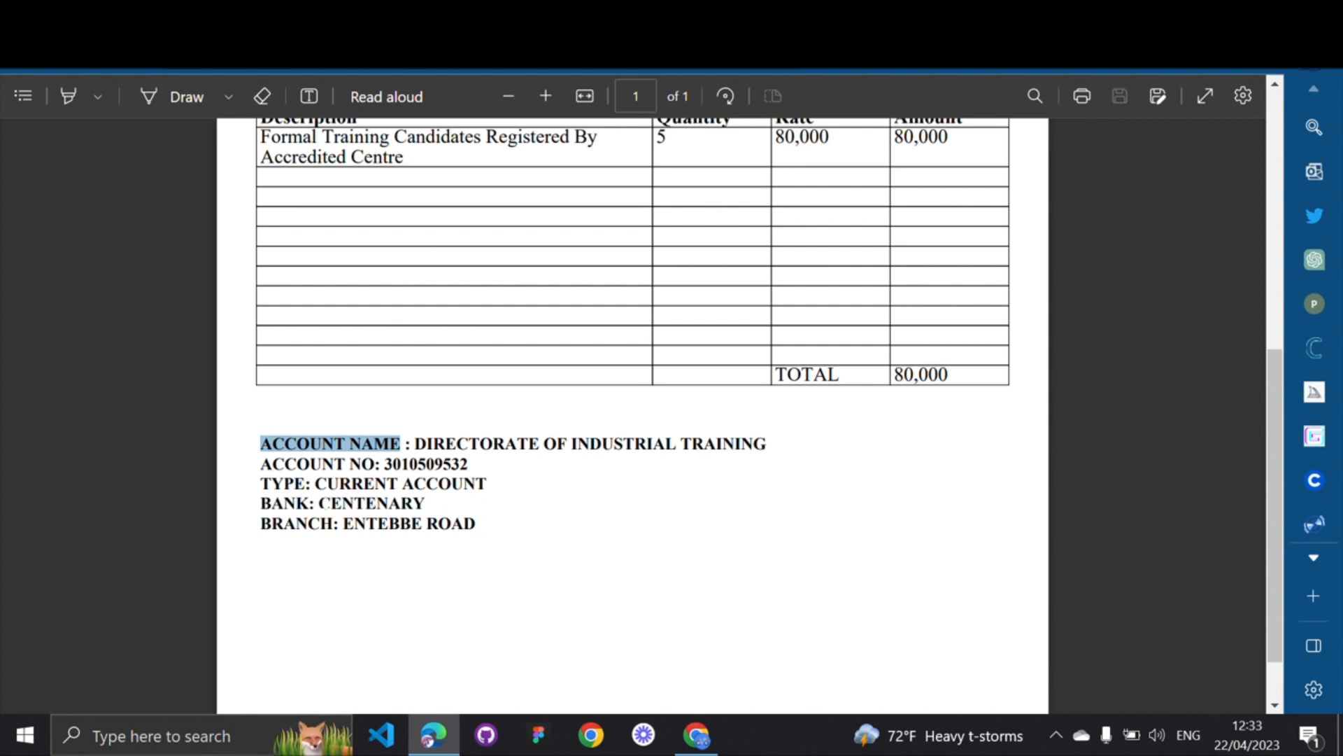
{"action": "left_click_drag", "start_coordinate": [320, 503], "coordinate": [420, 502]}
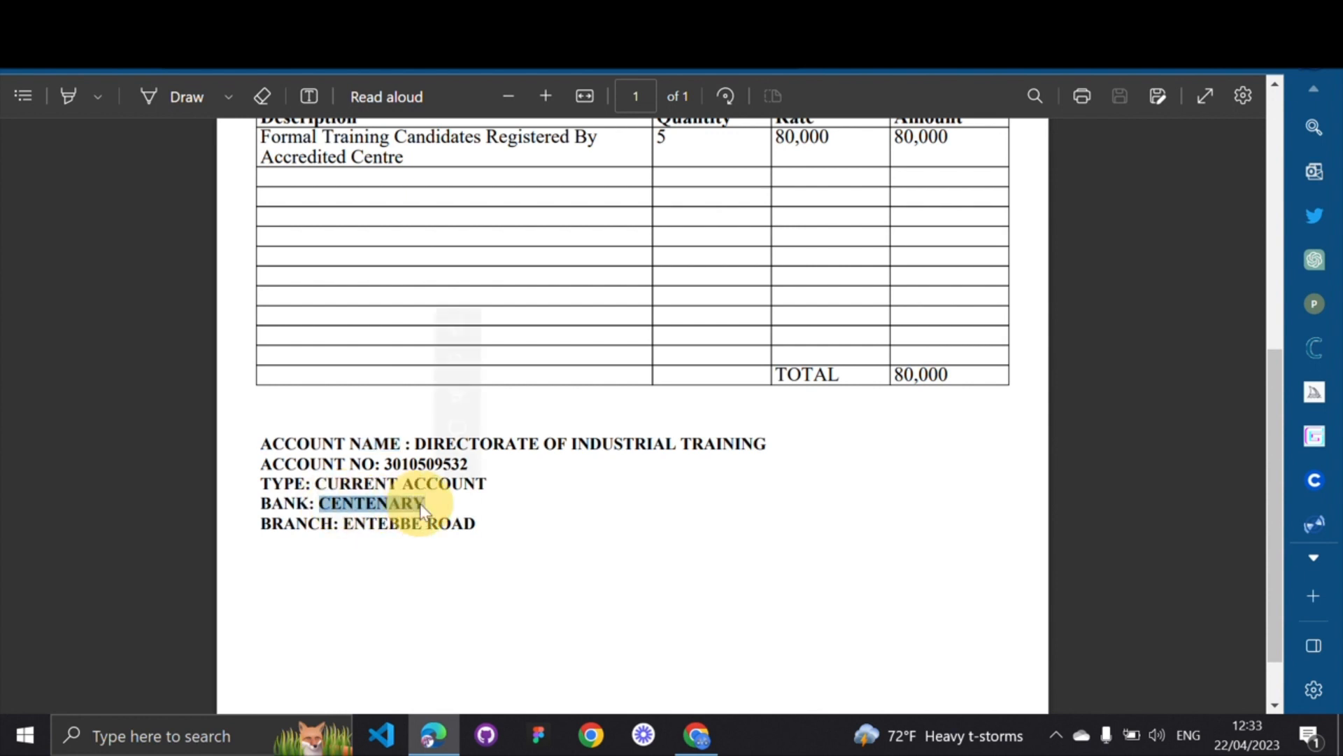
{"action": "left_click", "coordinate": [359, 503]}
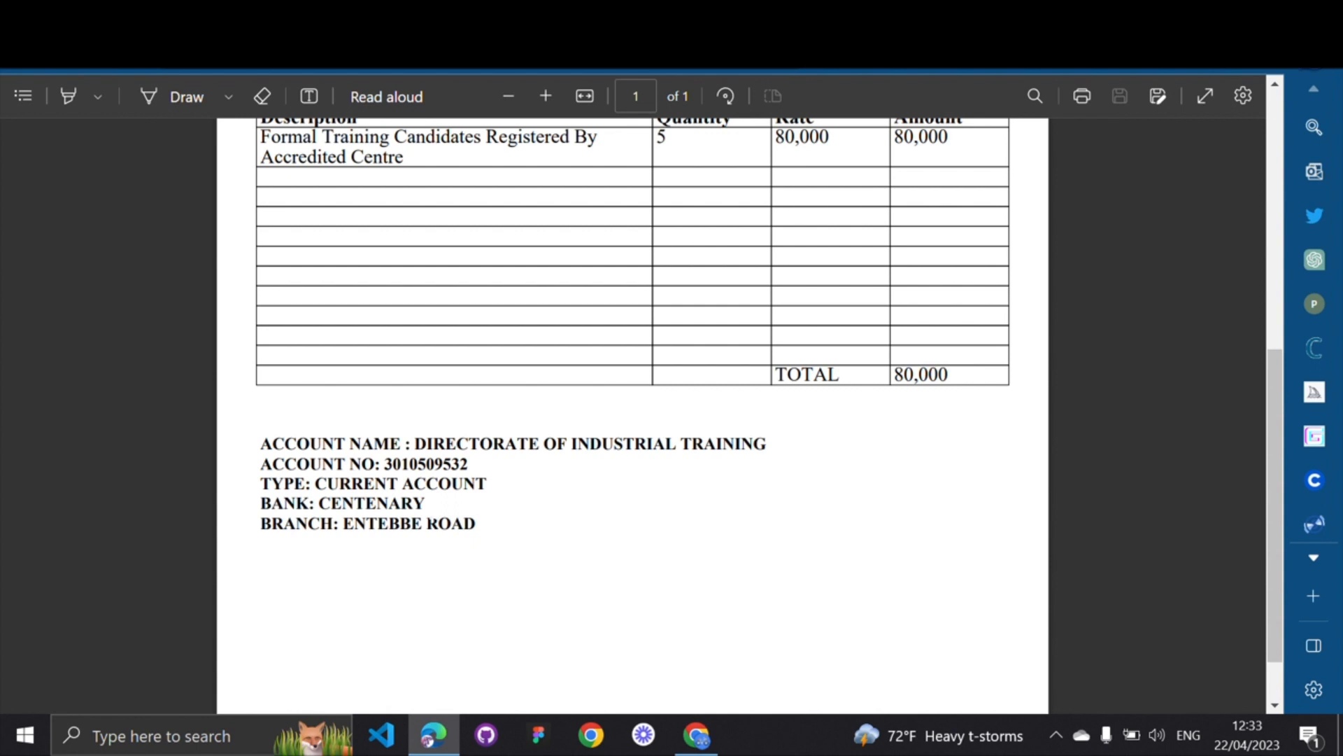
{"action": "scroll", "coordinate": [434, 502], "scroll_direction": "up", "scroll_amount": 3}
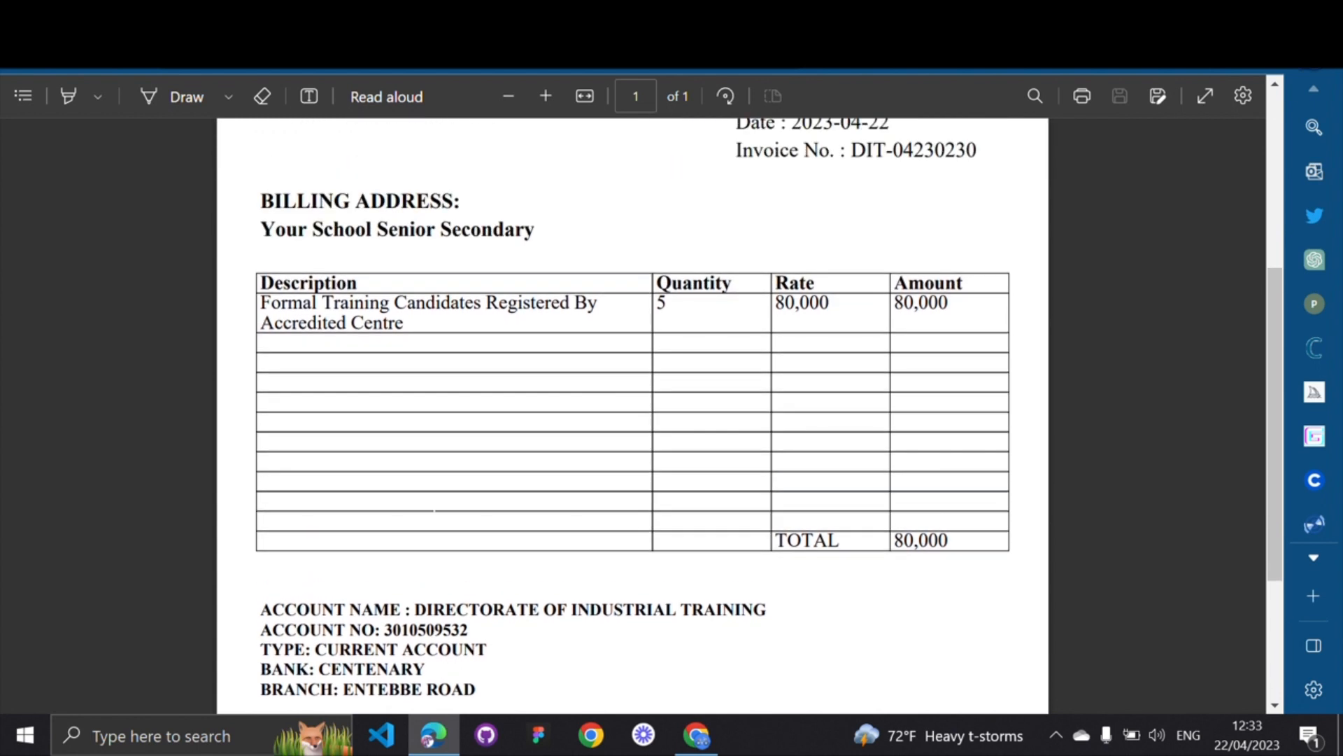
{"action": "scroll", "coordinate": [434, 502], "scroll_direction": "up", "scroll_amount": 2}
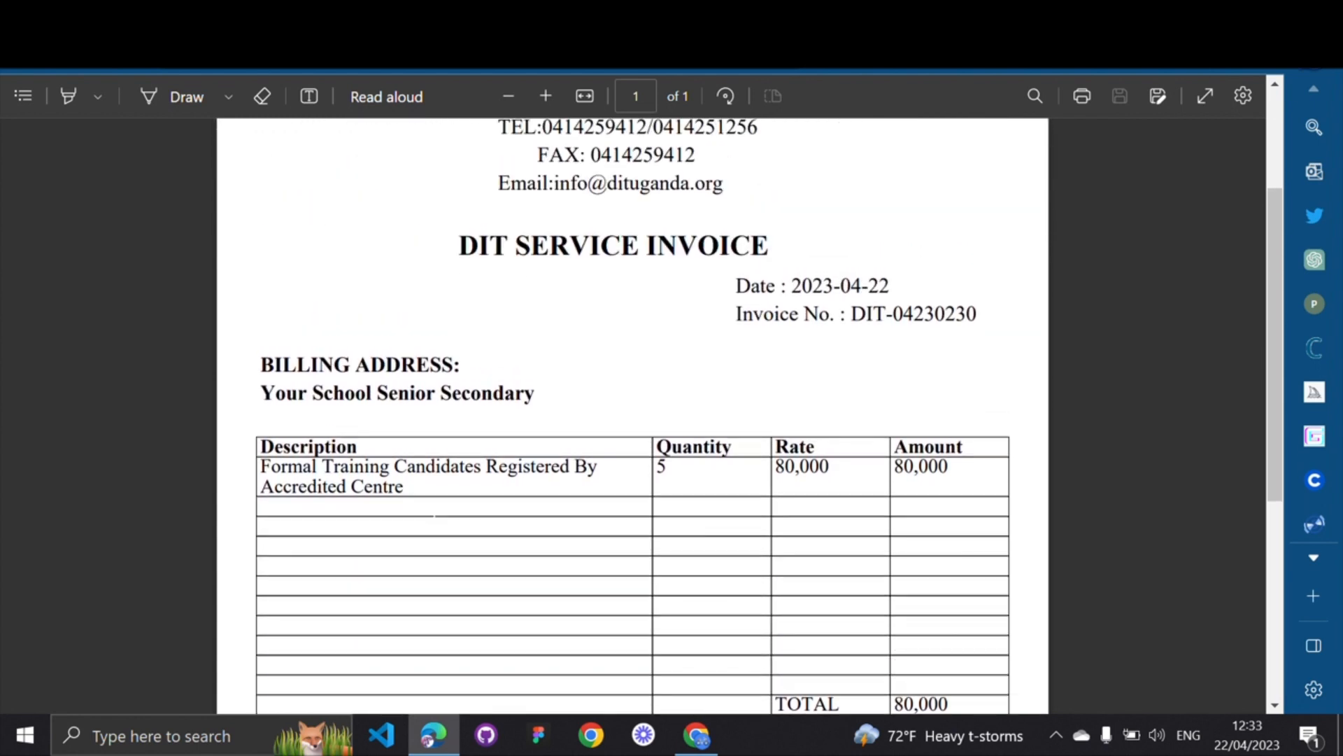
{"action": "scroll", "coordinate": [700, 317], "scroll_direction": "up", "scroll_amount": 3}
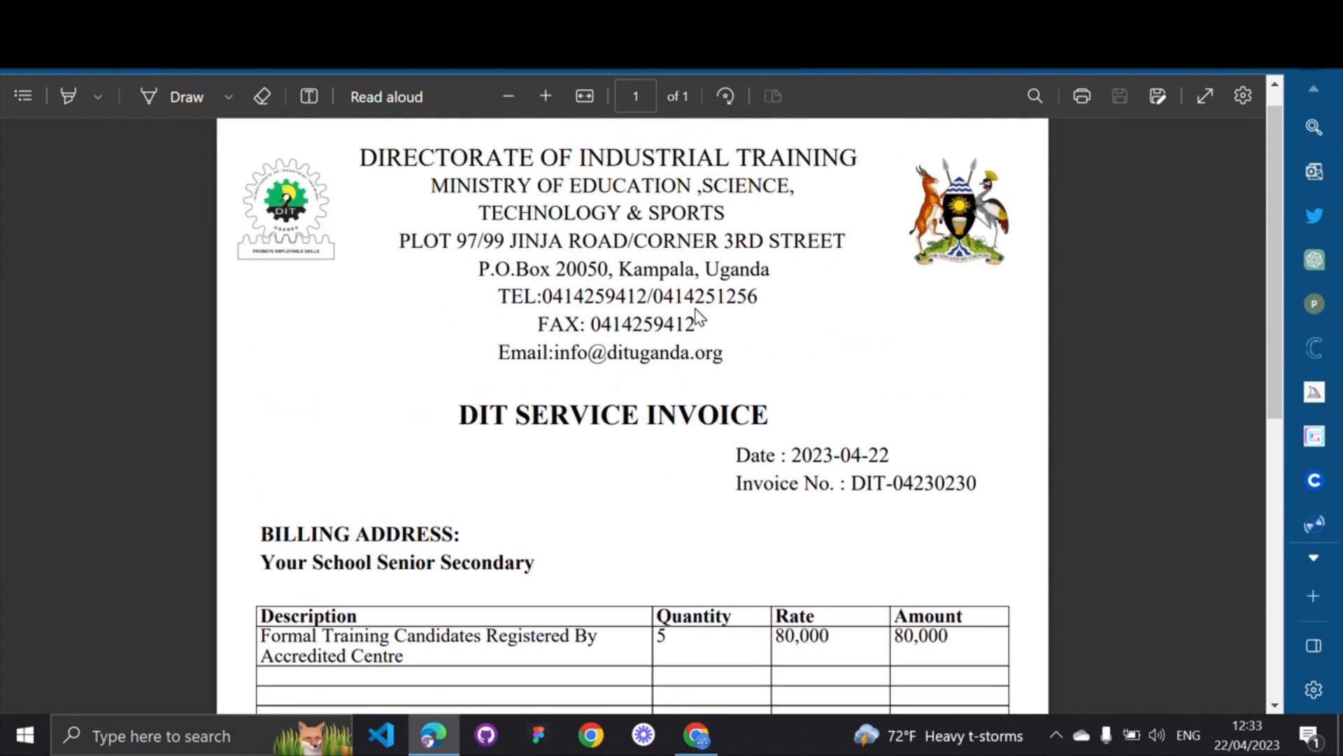
{"action": "scroll", "coordinate": [700, 316], "scroll_direction": "down", "scroll_amount": 4}
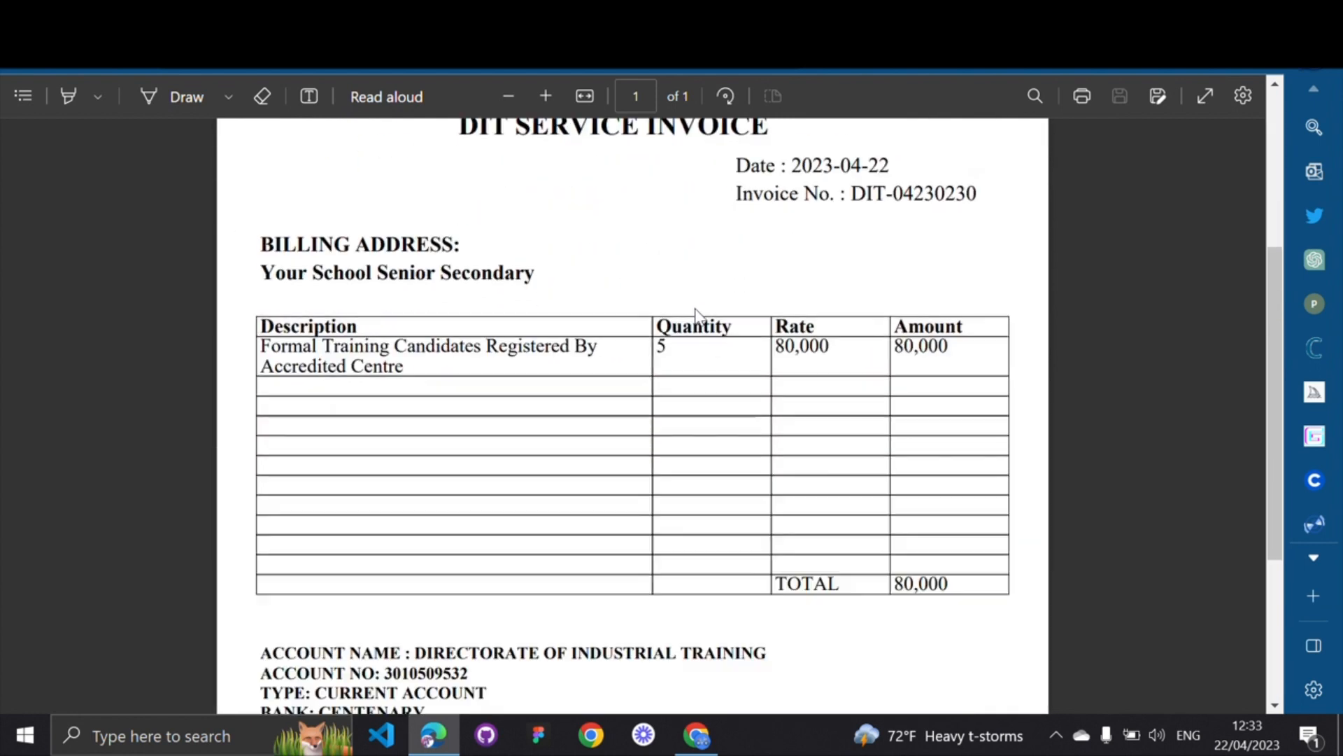
{"action": "left_click", "coordinate": [689, 738]}
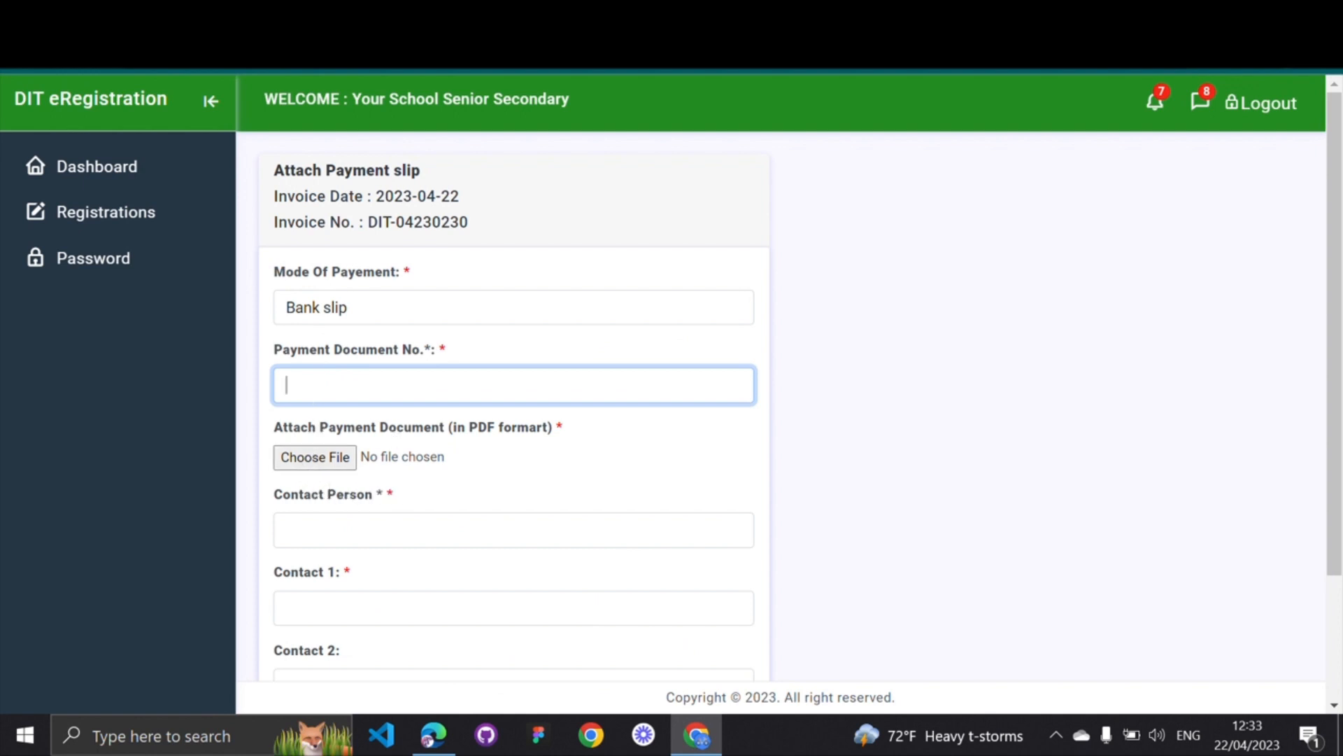
{"action": "left_click", "coordinate": [696, 735]}
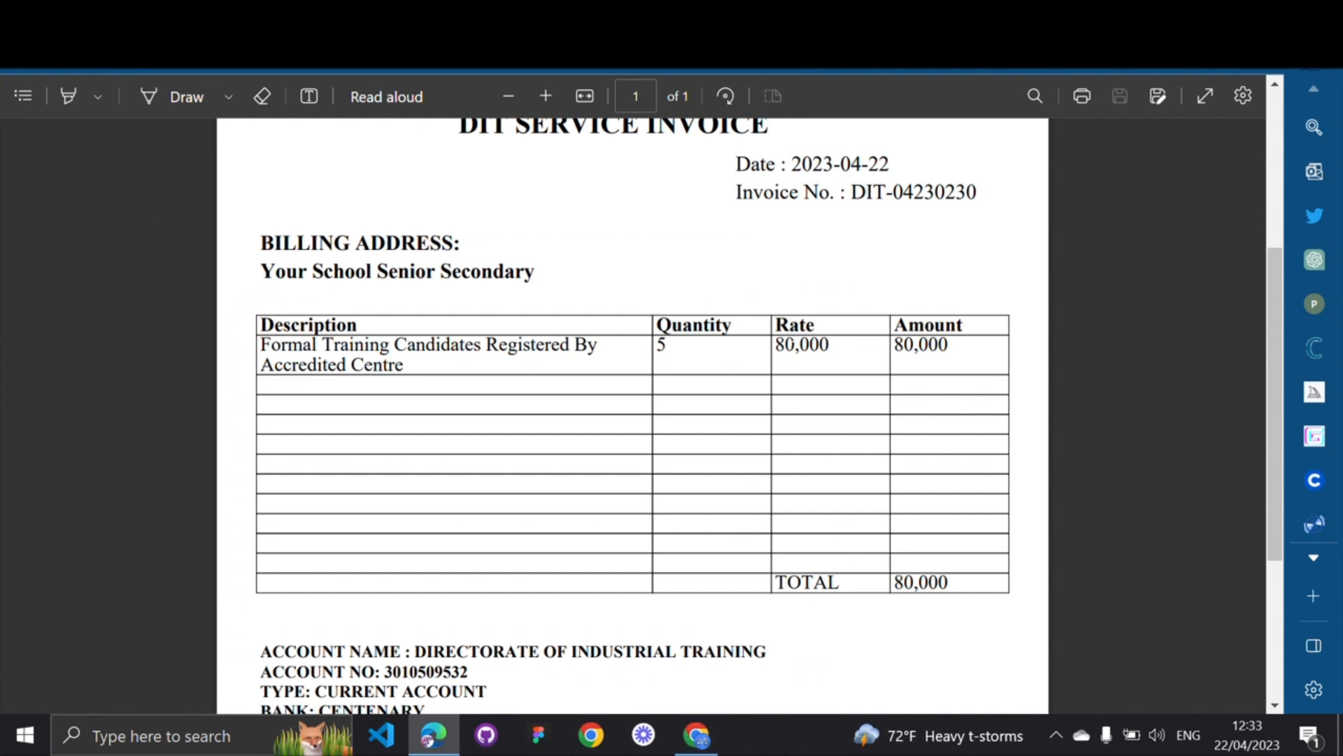
{"action": "scroll", "coordinate": [68, 290], "scroll_direction": "up", "scroll_amount": 2}
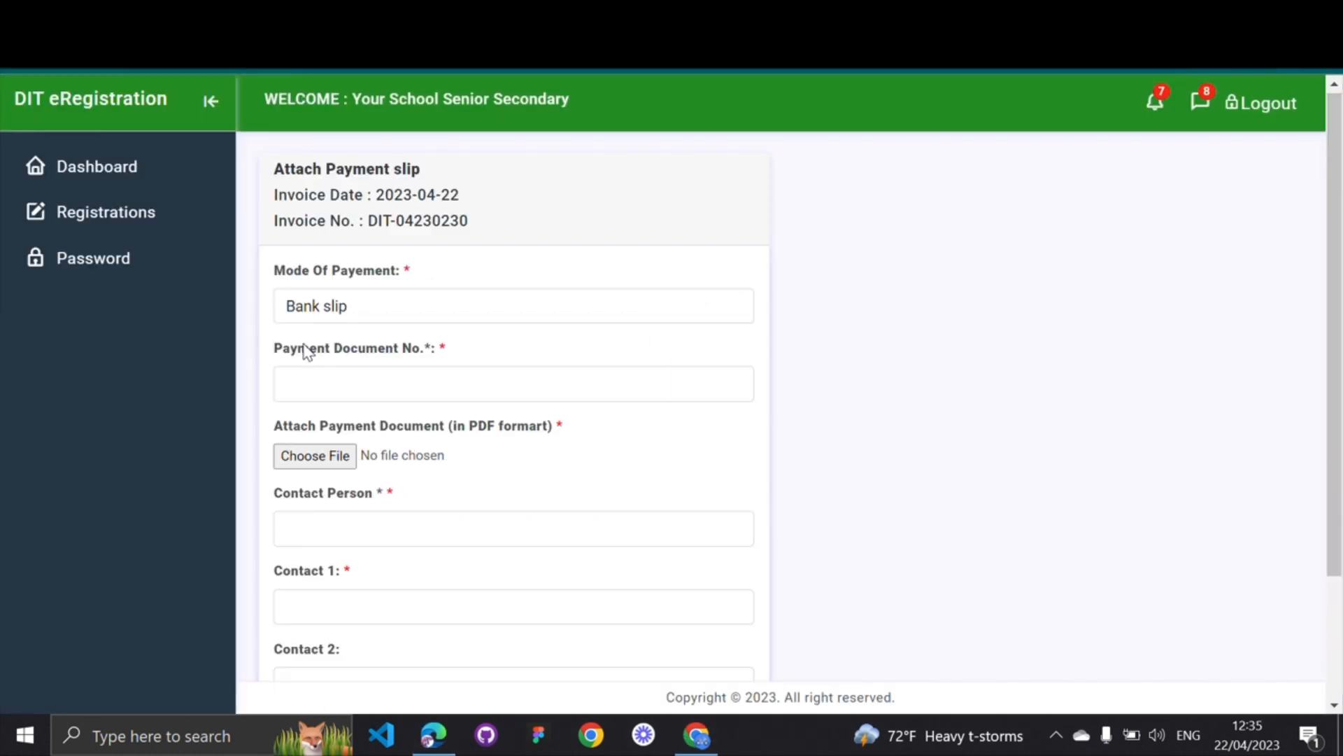
Enter 0001 into the Payment Document No. field
{"action": "left_click", "coordinate": [427, 383]}
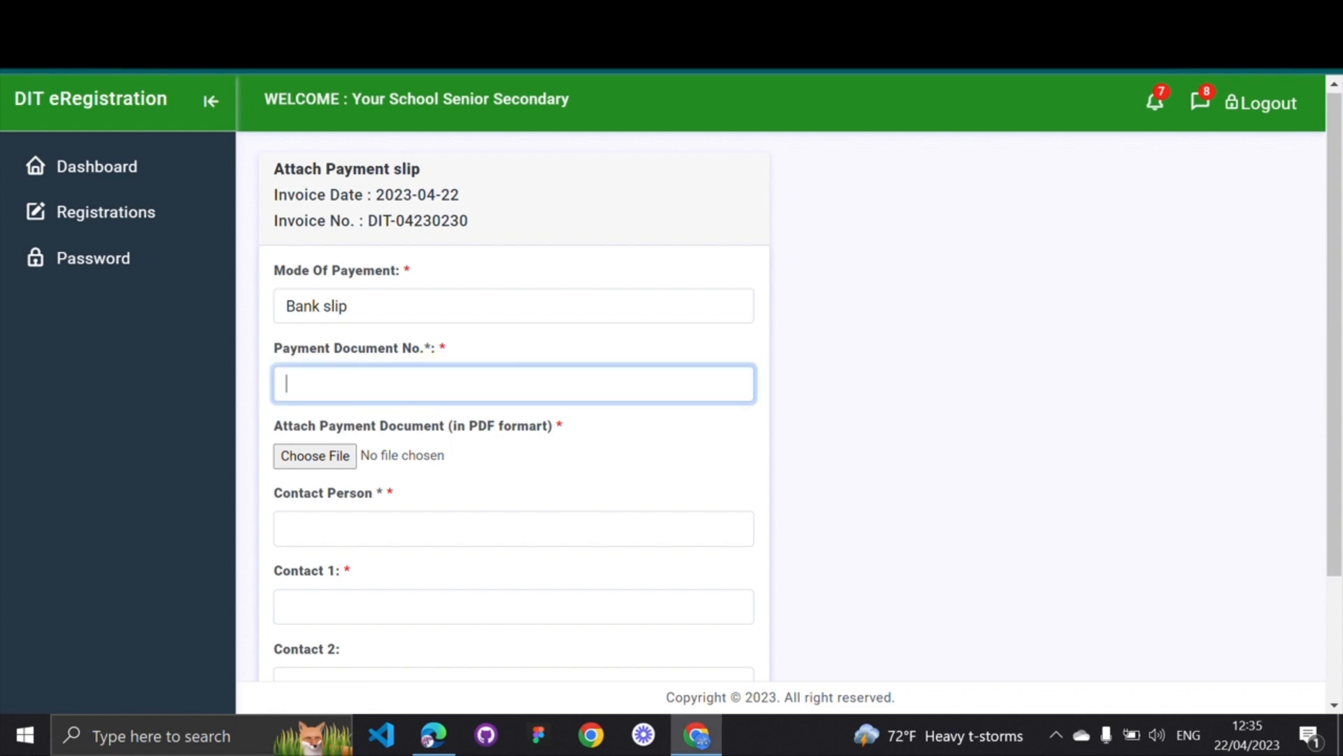
{"action": "type", "text": "000123"}
{"action": "scroll", "coordinate": [518, 357], "scroll_direction": "down", "scroll_amount": 2}
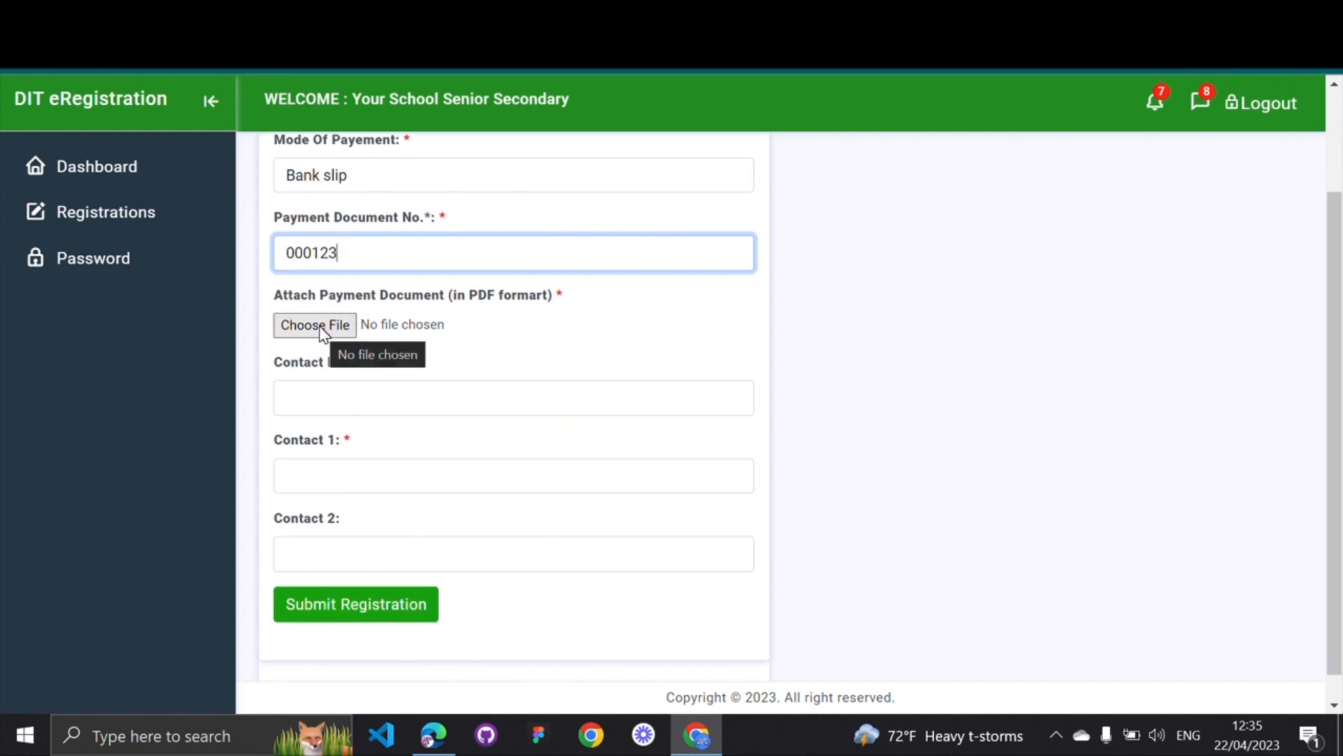
{"action": "left_click", "coordinate": [25, 346]}
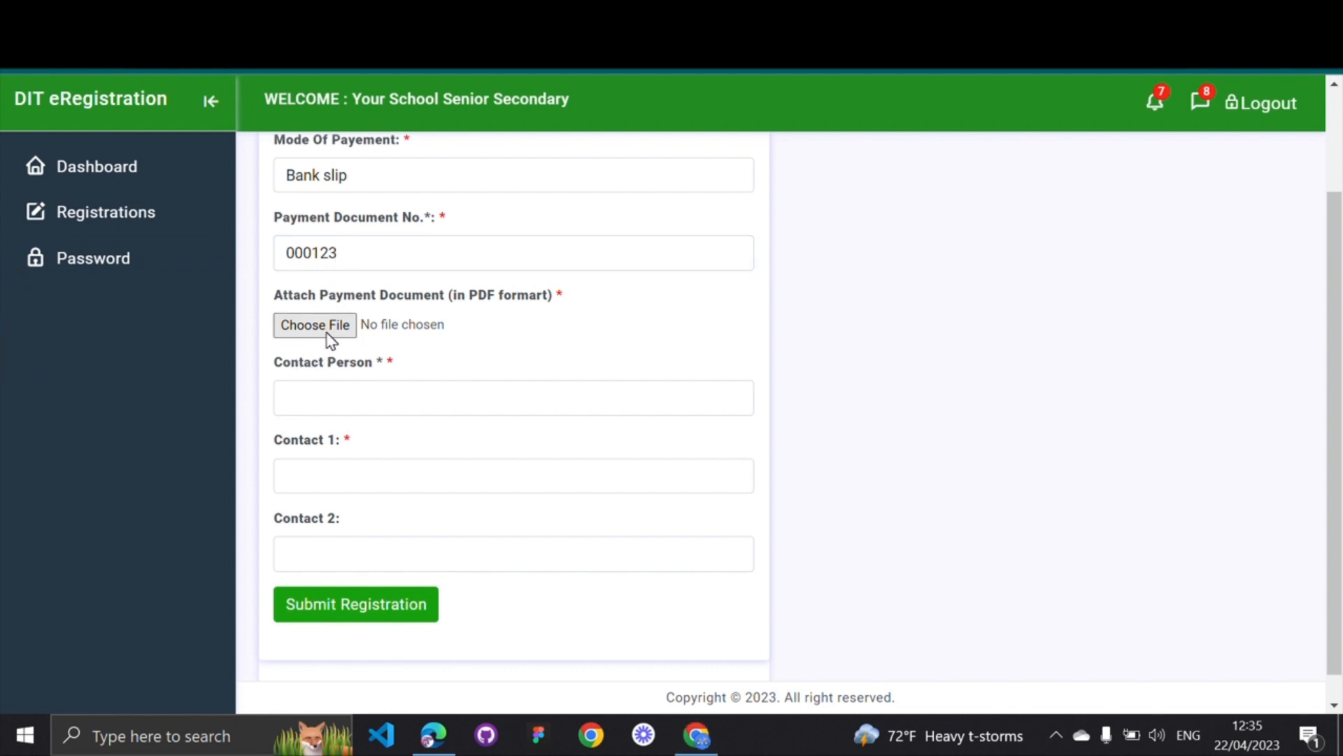
Try attaching the DIT invoice PDF from the Desktop as the payment document
{"action": "left_click_drag", "start_coordinate": [281, 298], "coordinate": [453, 298]}
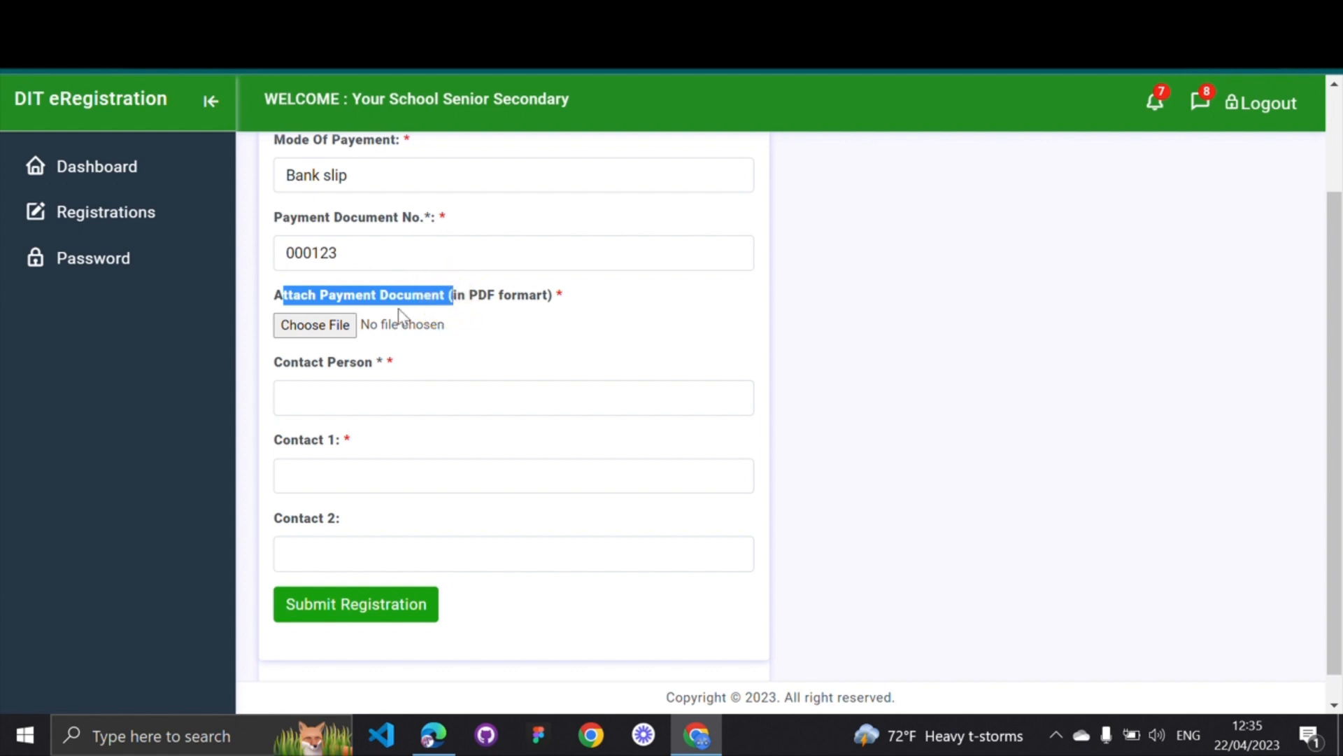
{"action": "left_click", "coordinate": [325, 327]}
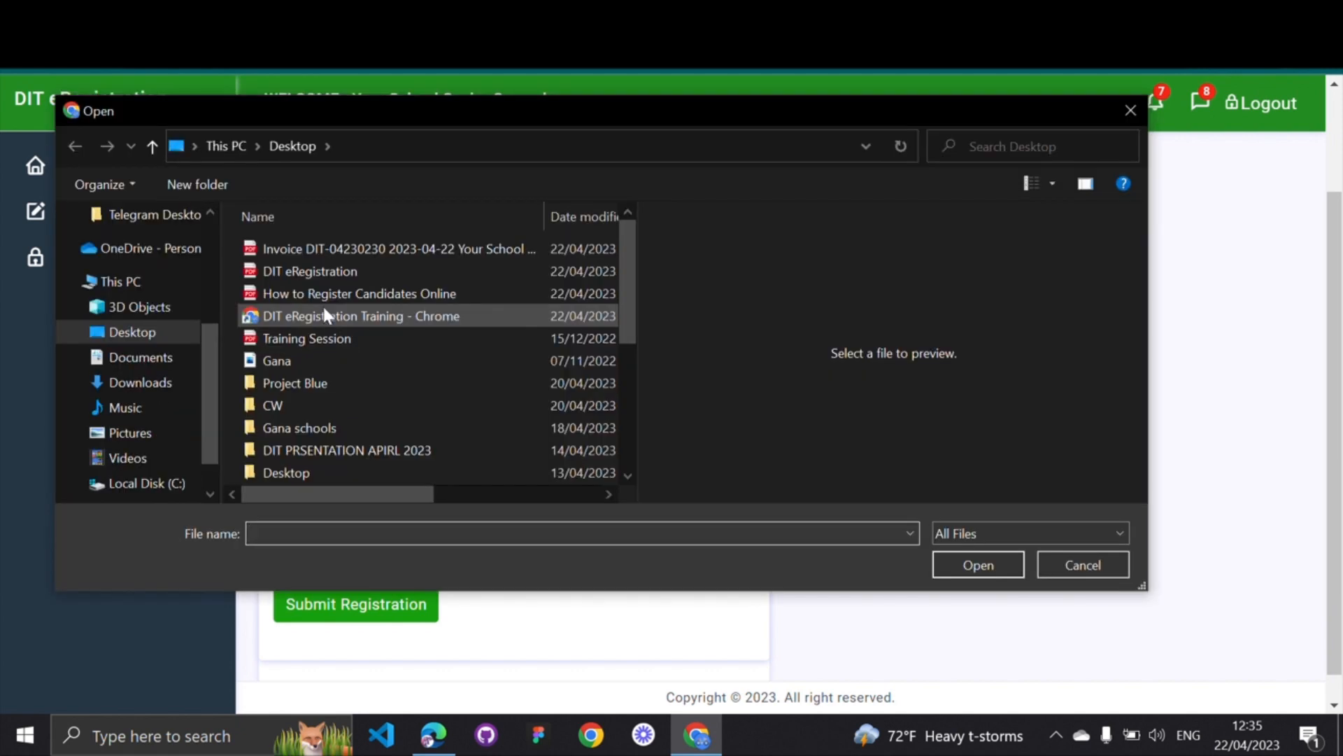
{"action": "left_click", "coordinate": [308, 246]}
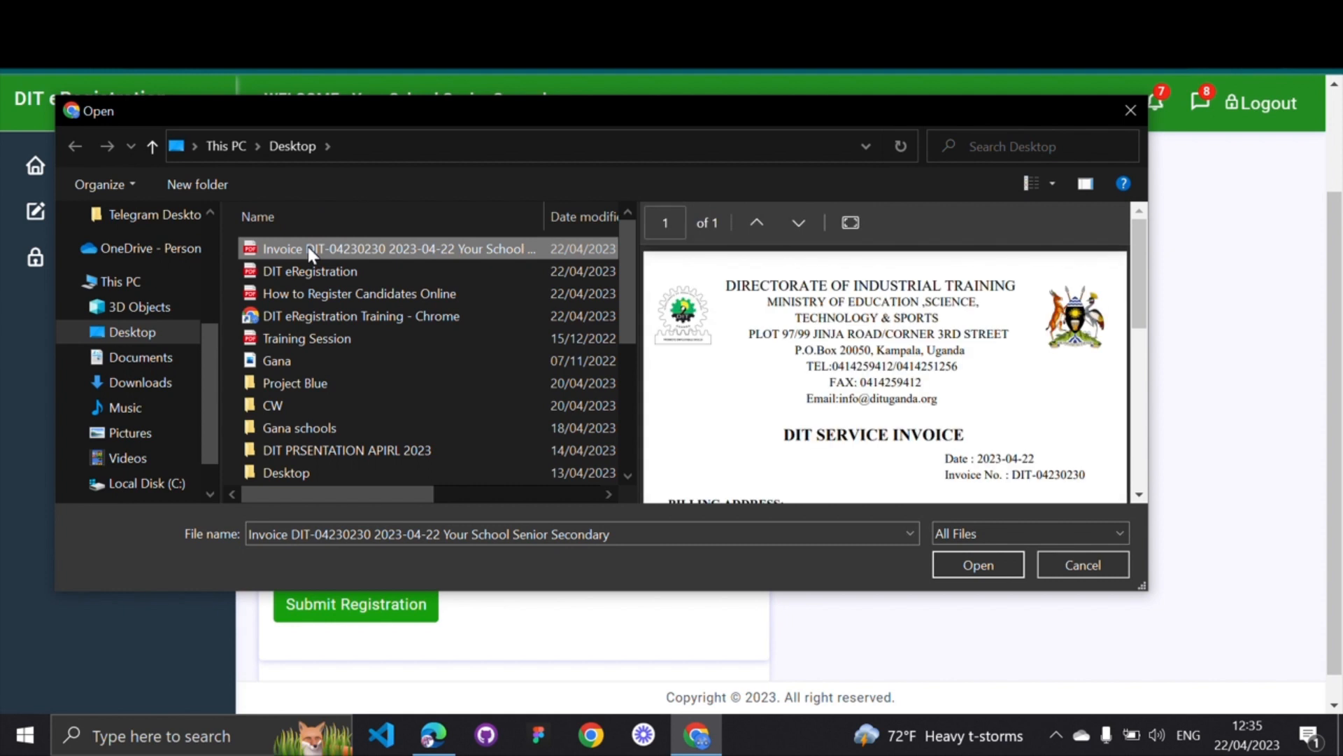
{"action": "double_click", "coordinate": [308, 246]}
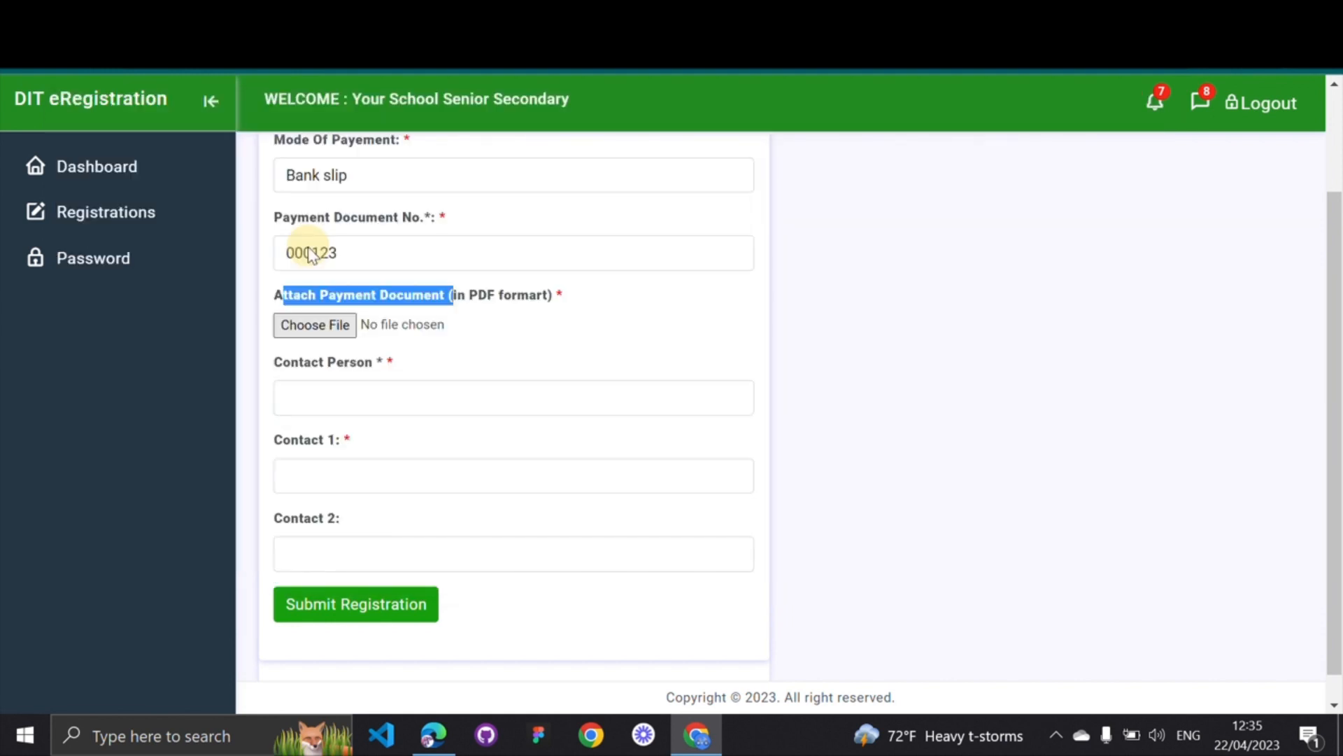
Cancel a second file pick, dismiss the PDF-only upload warning, and recheck the document number
{"action": "left_click", "coordinate": [458, 350]}
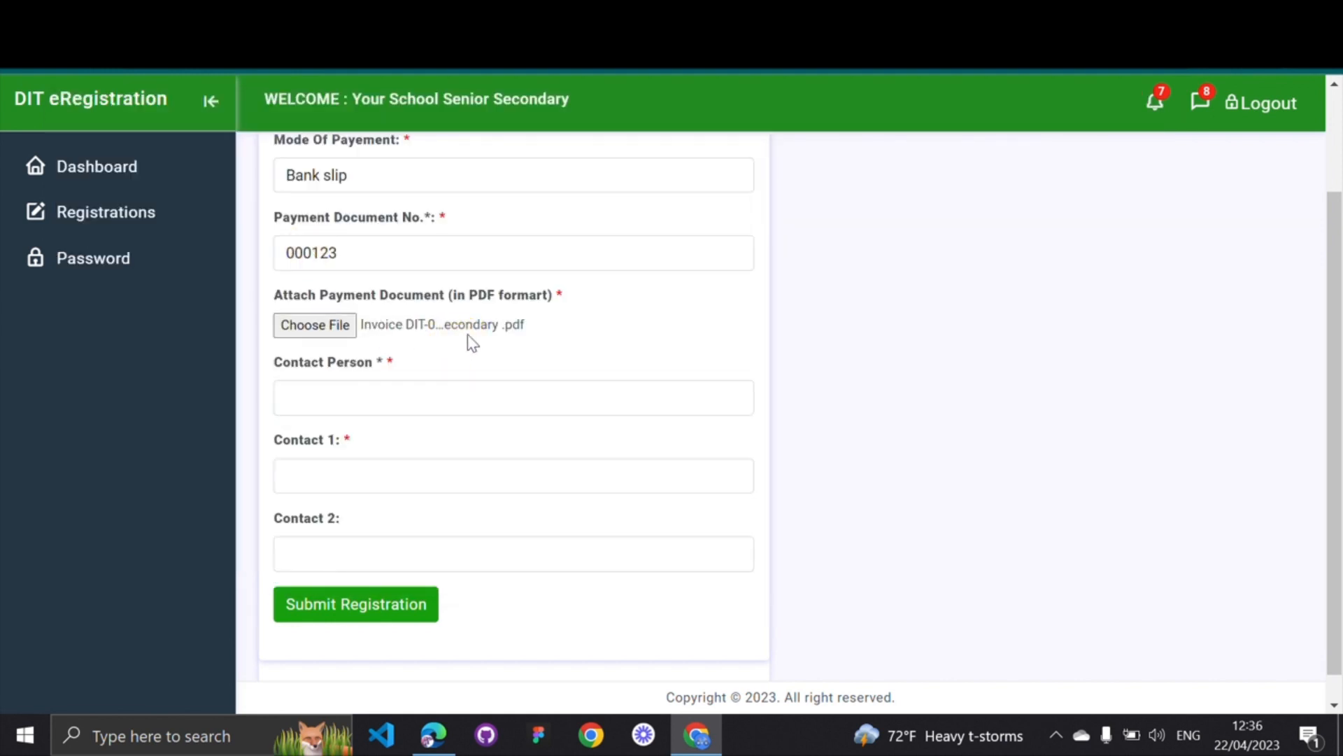
{"action": "left_click", "coordinate": [505, 334]}
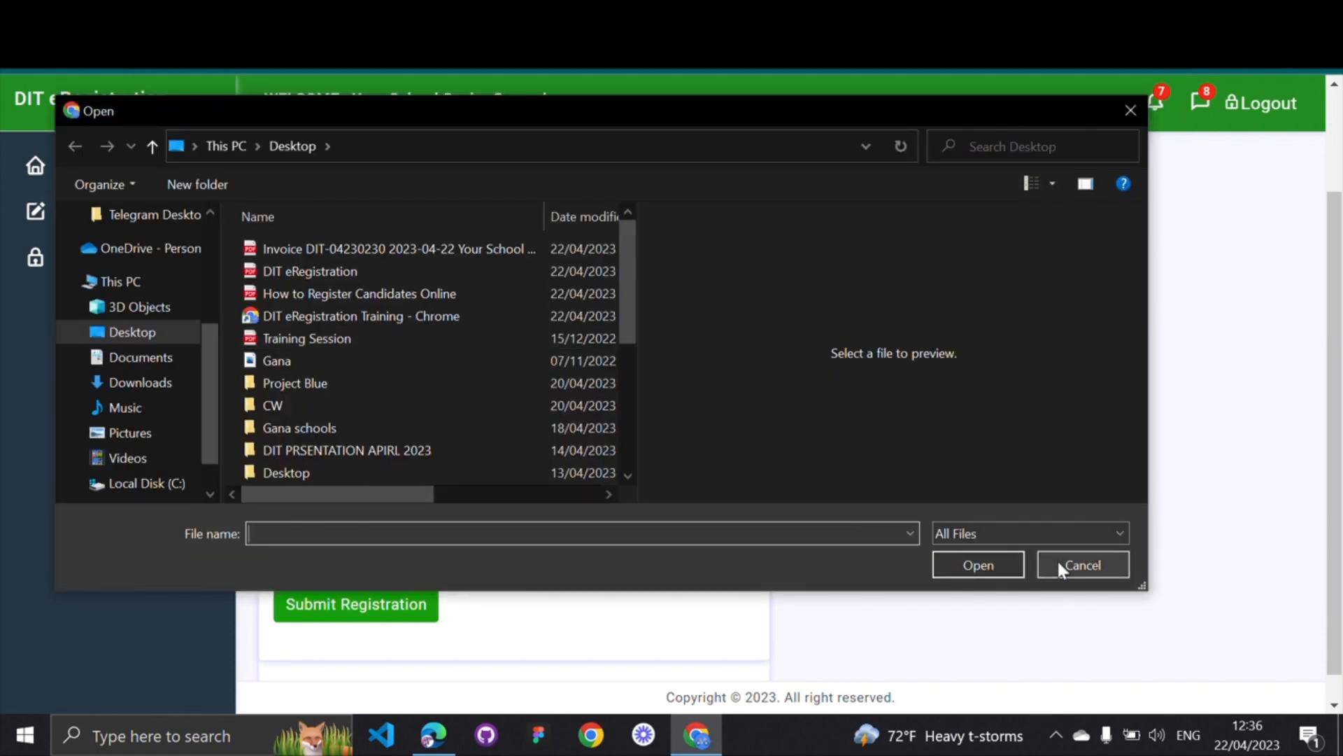
{"action": "left_click", "coordinate": [1060, 567]}
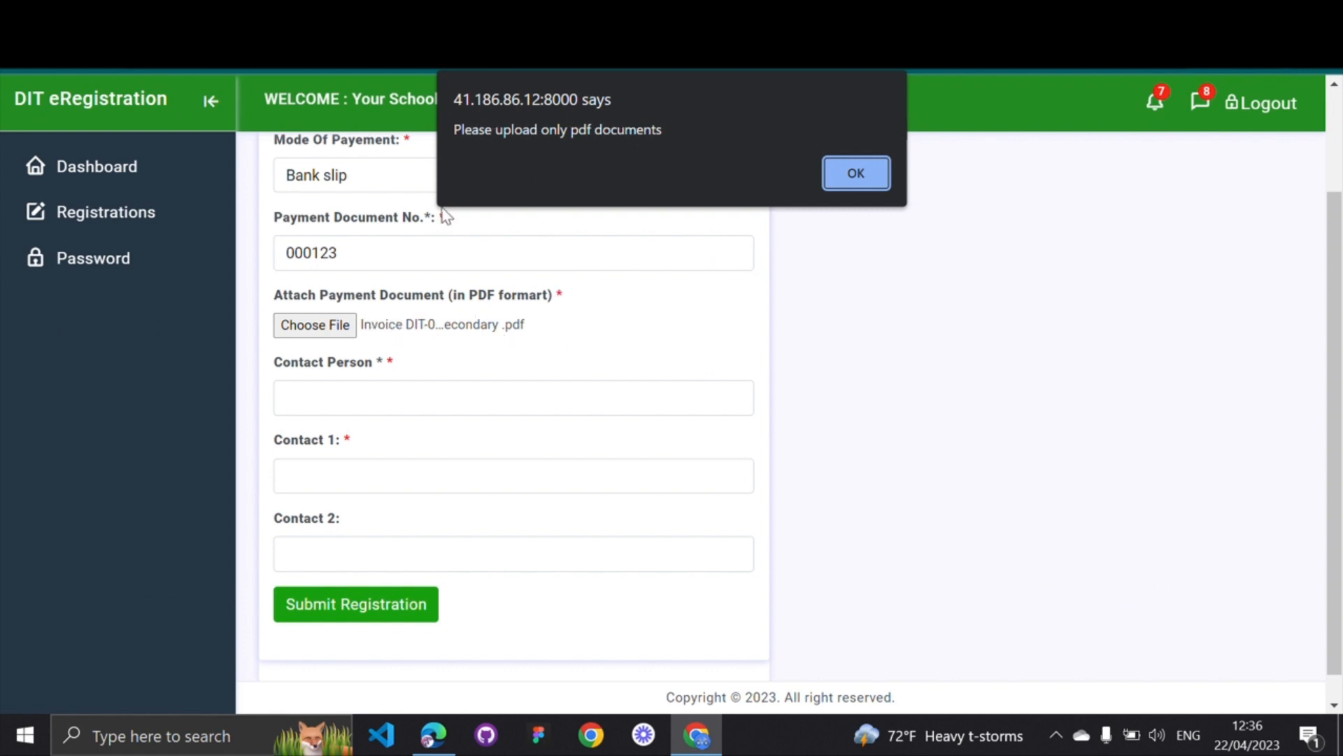
{"action": "left_click_drag", "start_coordinate": [459, 134], "coordinate": [635, 133]}
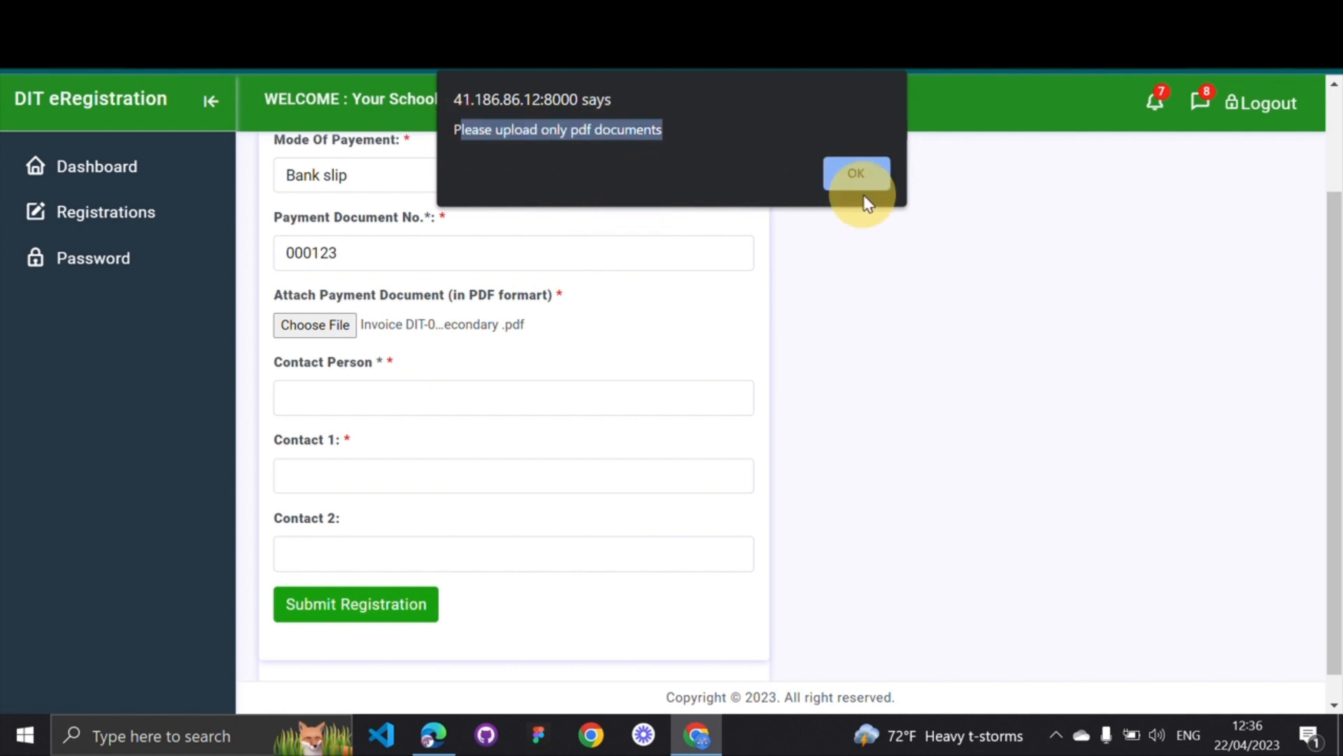
{"action": "left_click", "coordinate": [861, 177]}
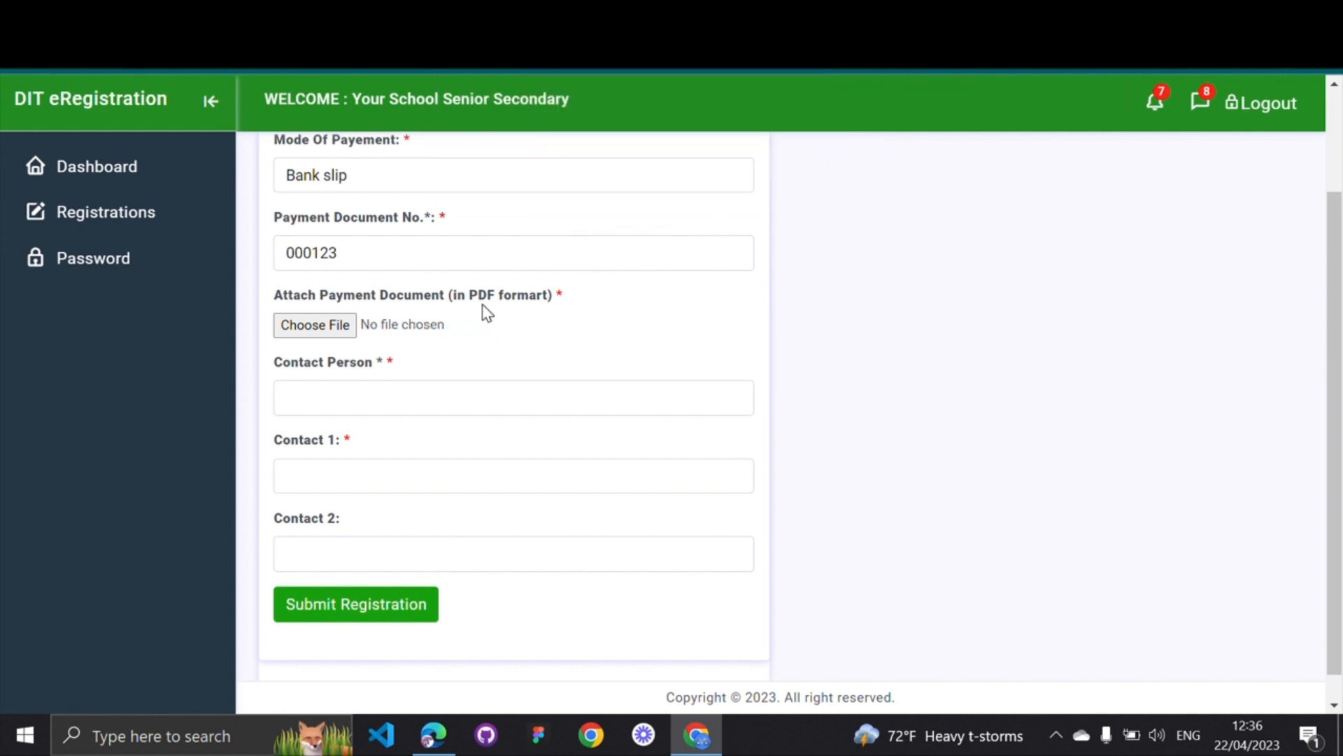
{"action": "scroll", "coordinate": [482, 306], "scroll_direction": "up", "scroll_amount": 1}
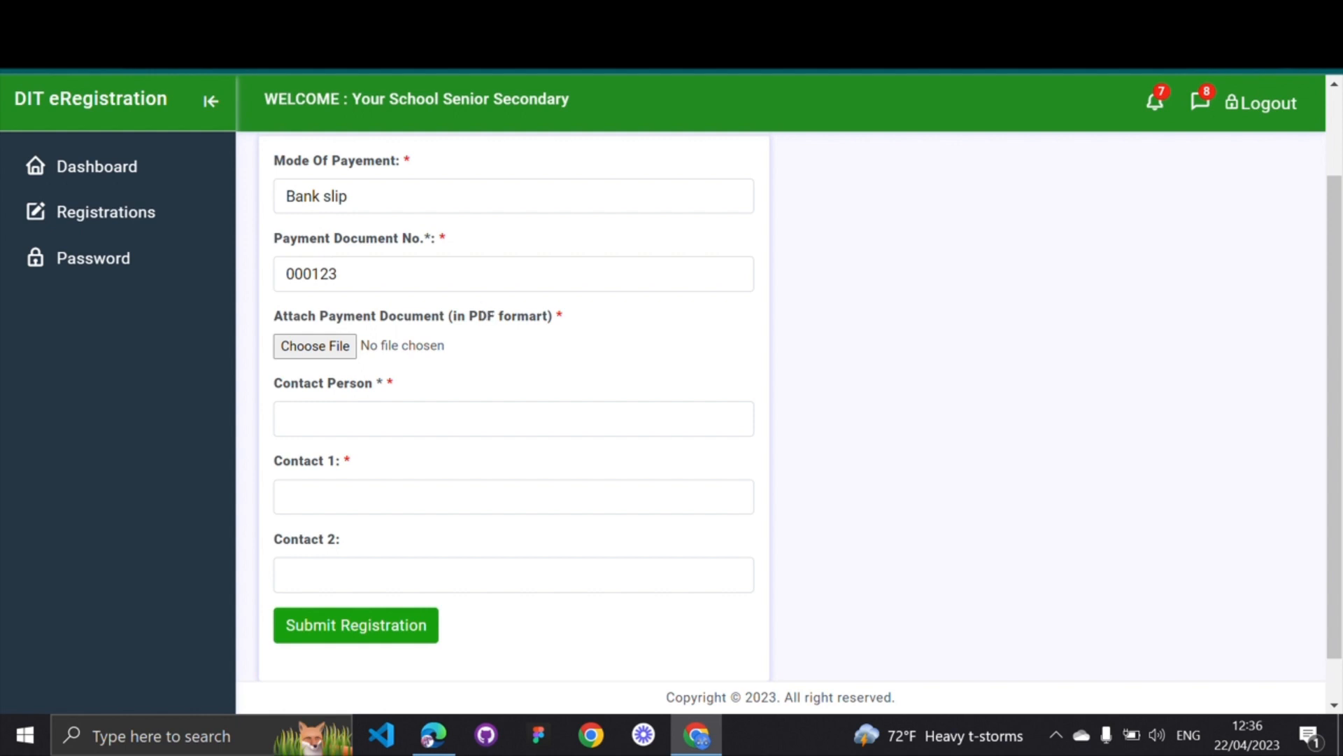
{"action": "left_click", "coordinate": [323, 272]}
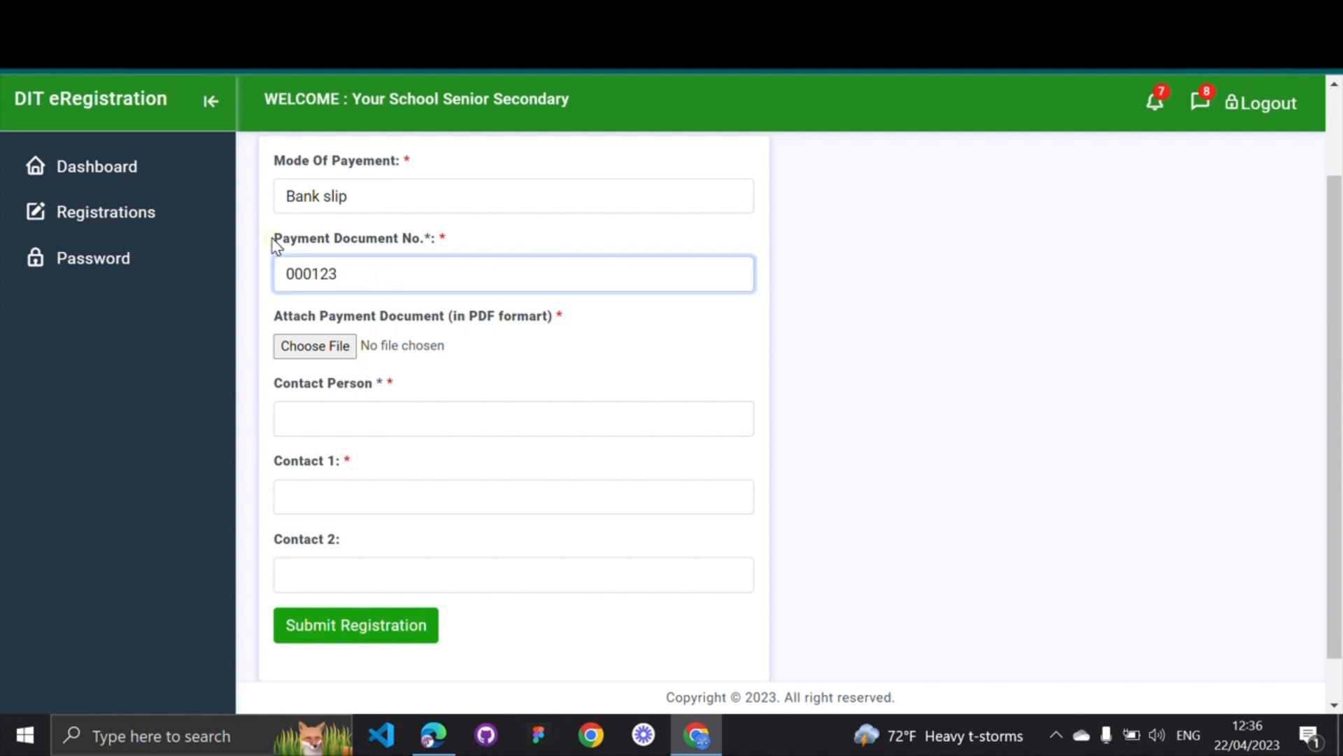
{"action": "left_click_drag", "start_coordinate": [275, 239], "coordinate": [429, 238]}
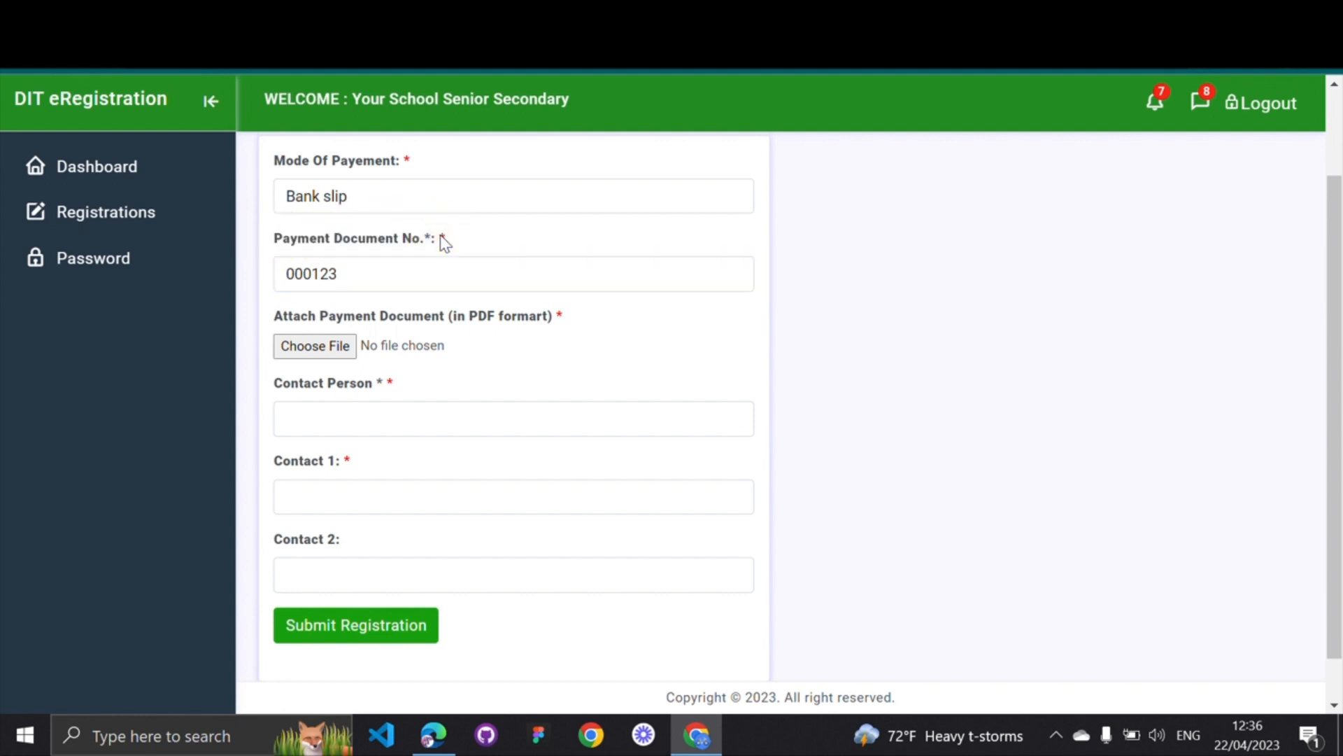
Attach the DIT invoice PDF as the payment document
{"action": "left_click", "coordinate": [334, 350]}
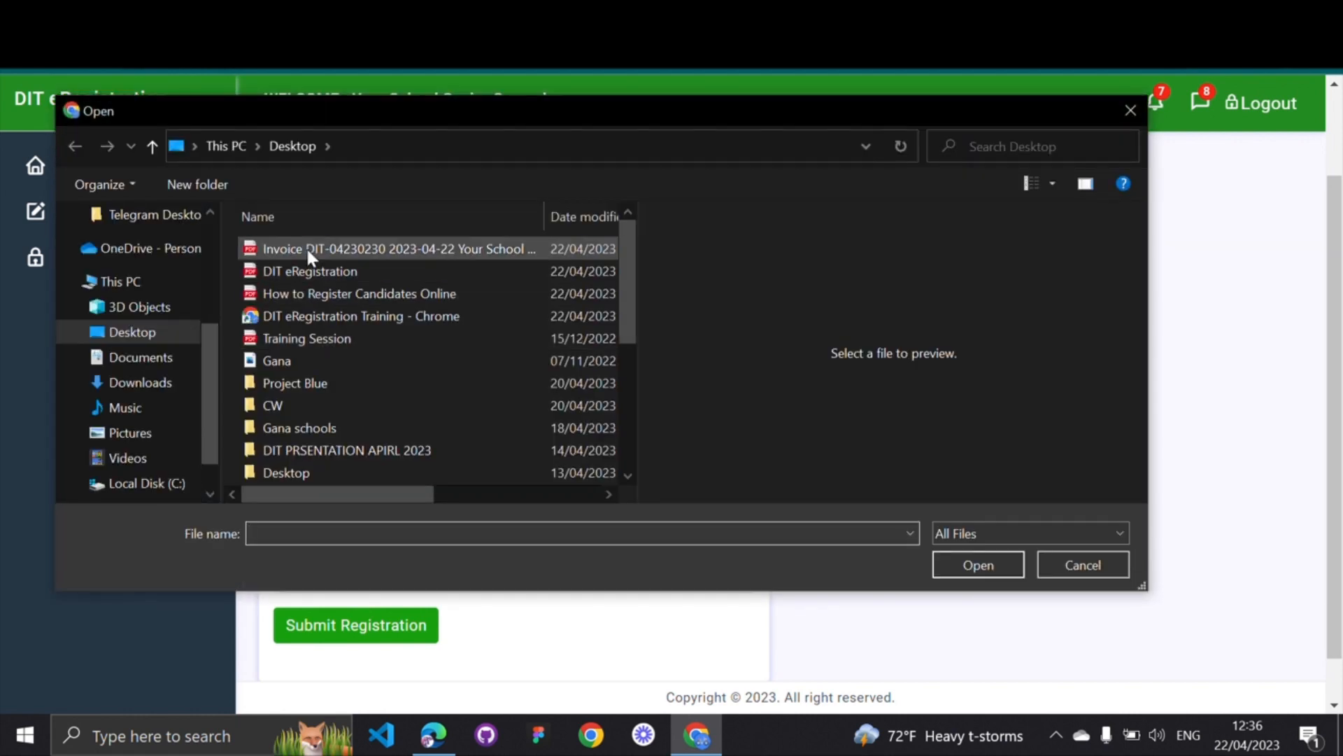
{"action": "double_click", "coordinate": [307, 251]}
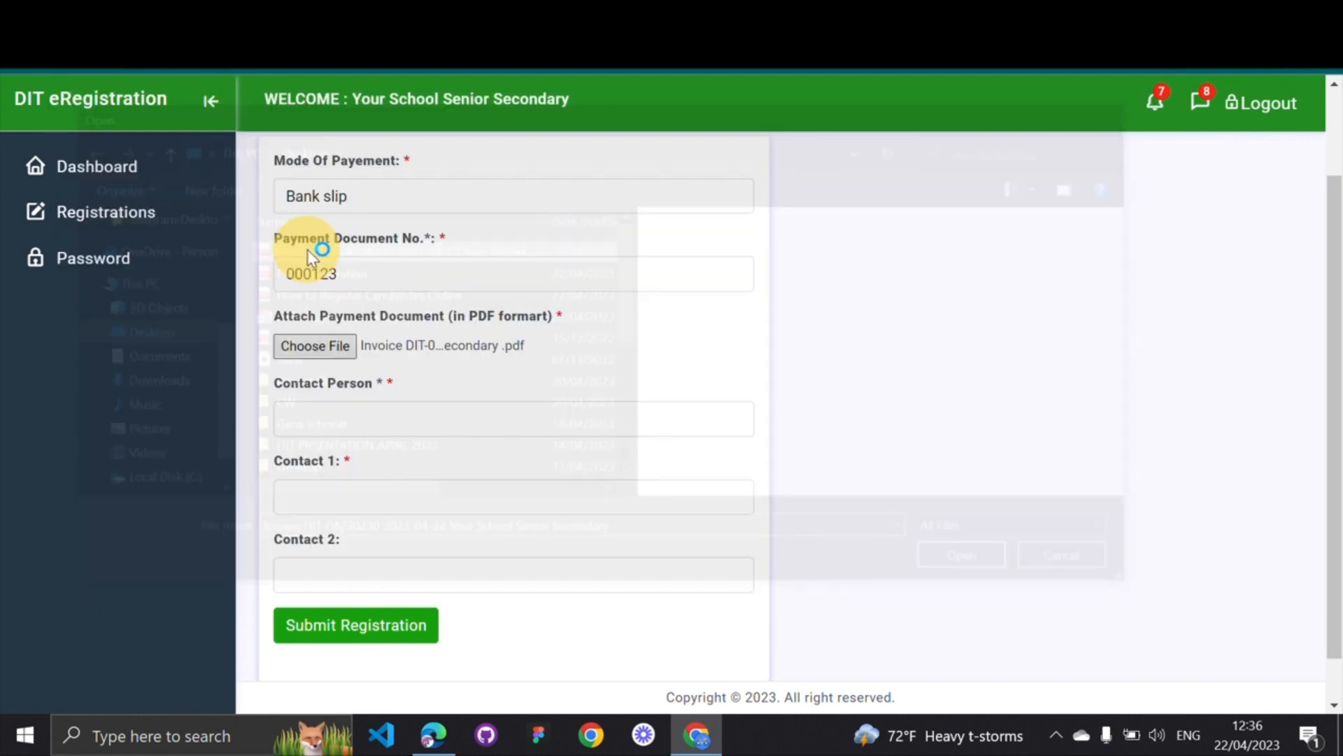
{"action": "scroll", "coordinate": [396, 391], "scroll_direction": "down", "scroll_amount": 1}
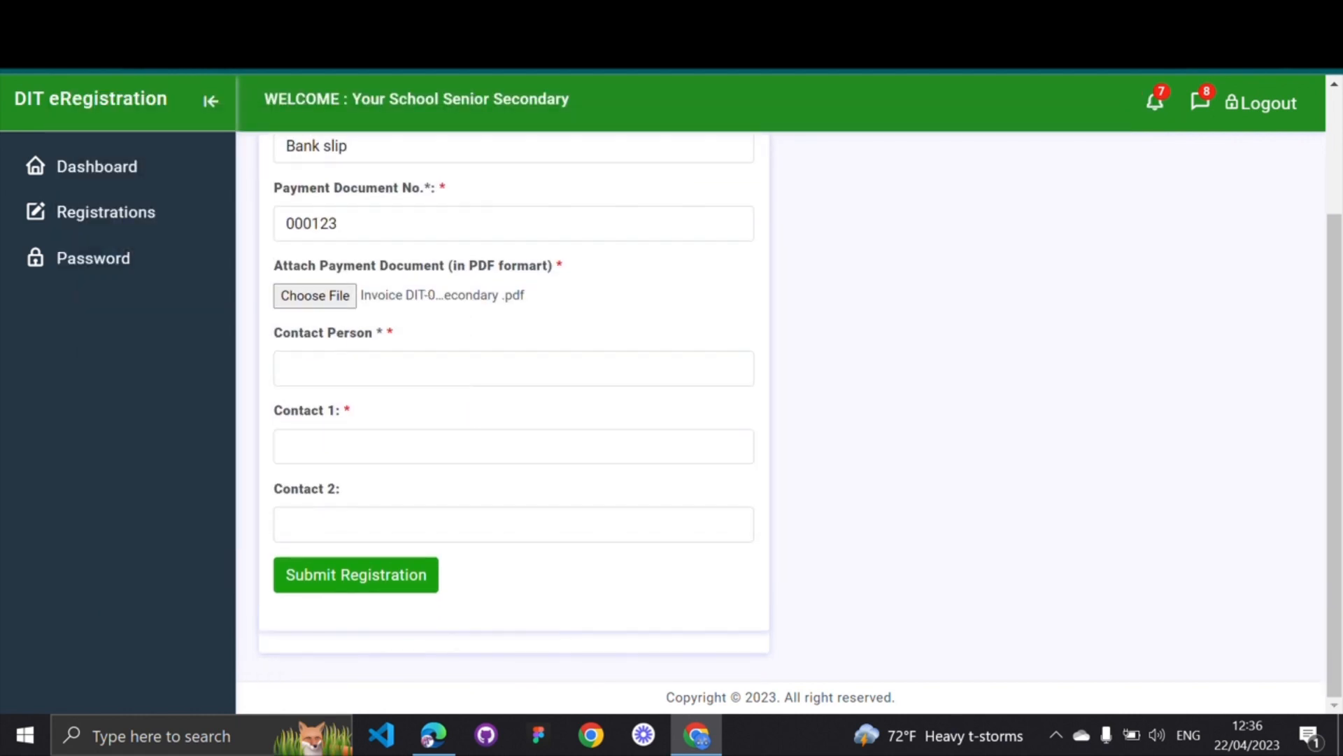
Fill Contact Person and Contact 1 with the contact's phone number and submit the registration
{"action": "left_click", "coordinate": [396, 366]}
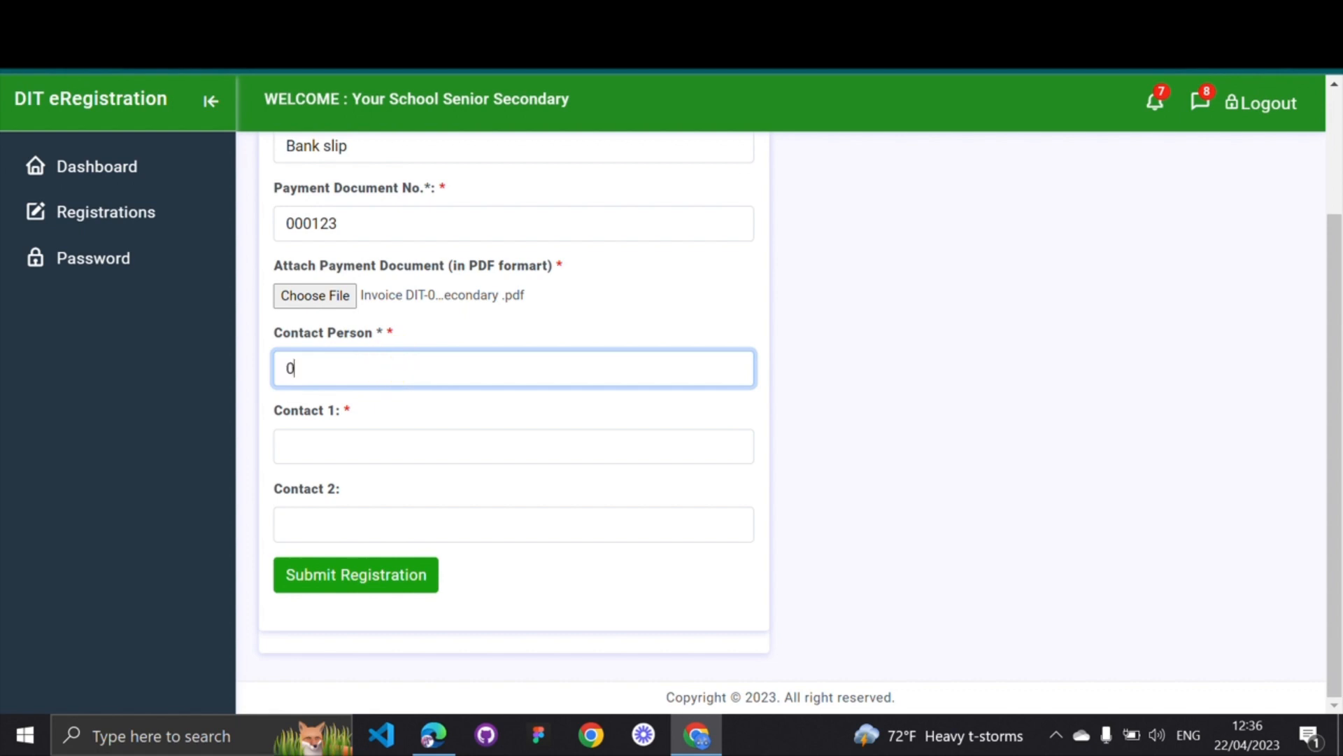
{"action": "left_click", "coordinate": [320, 442]}
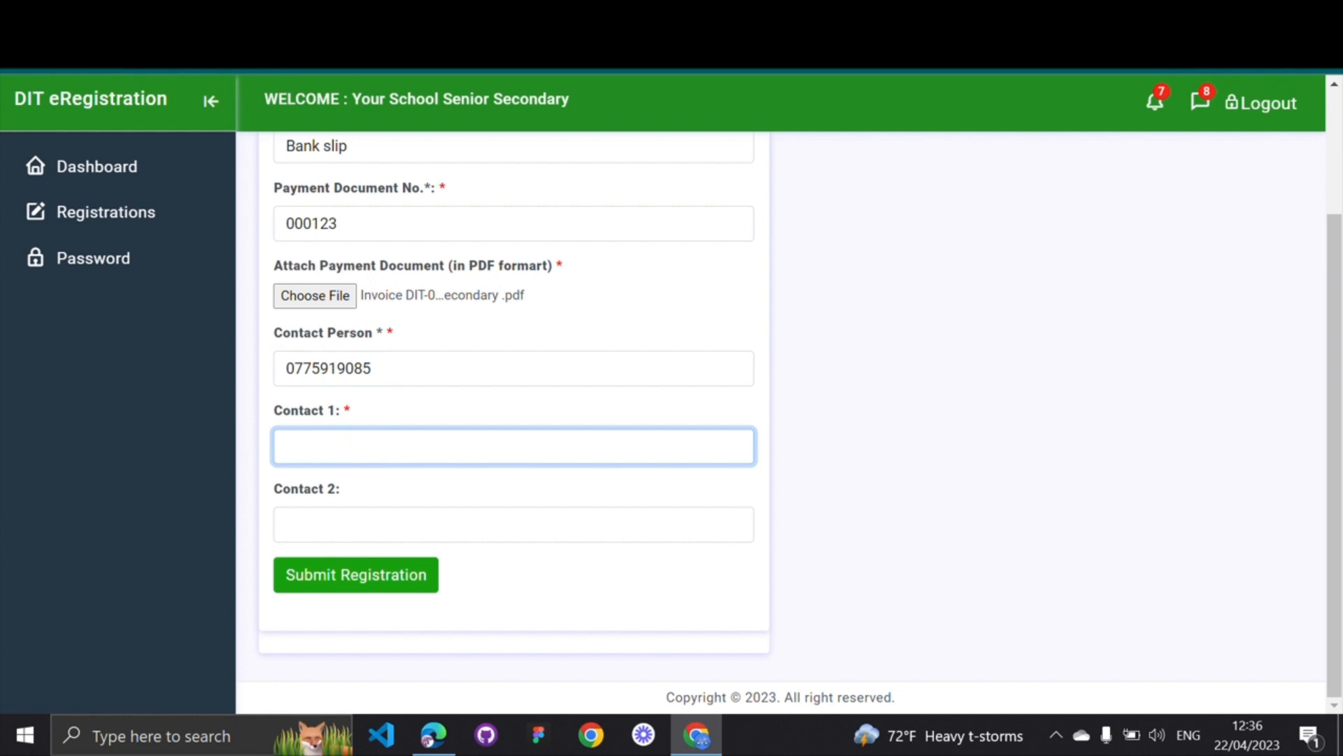
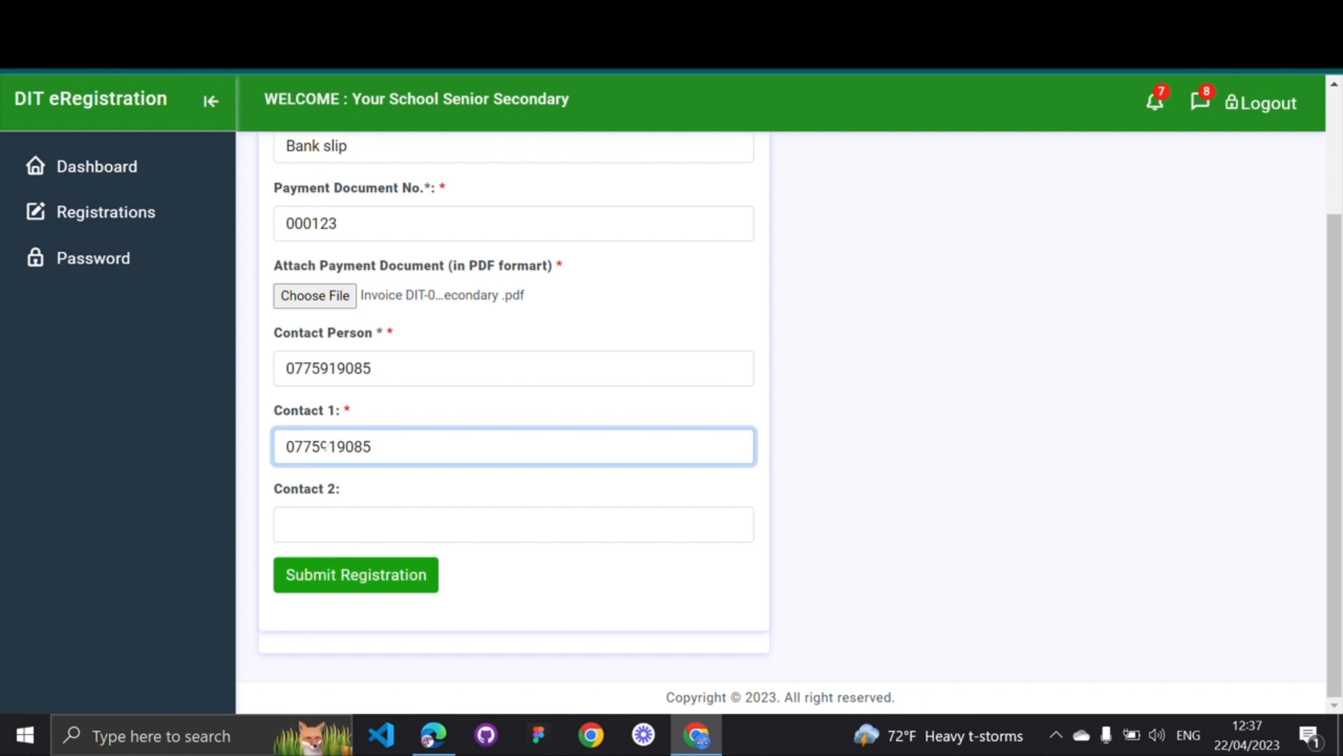
{"action": "left_click", "coordinate": [329, 522]}
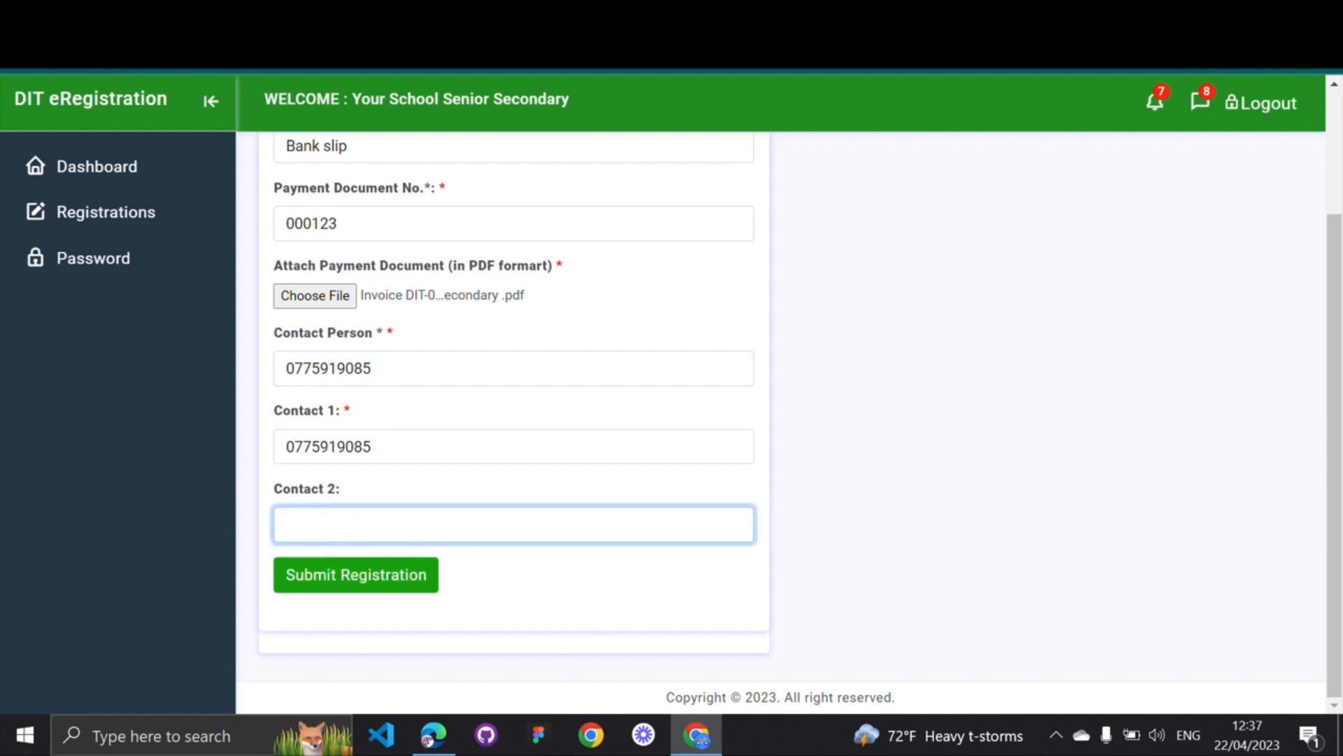
{"action": "left_click", "coordinate": [366, 579]}
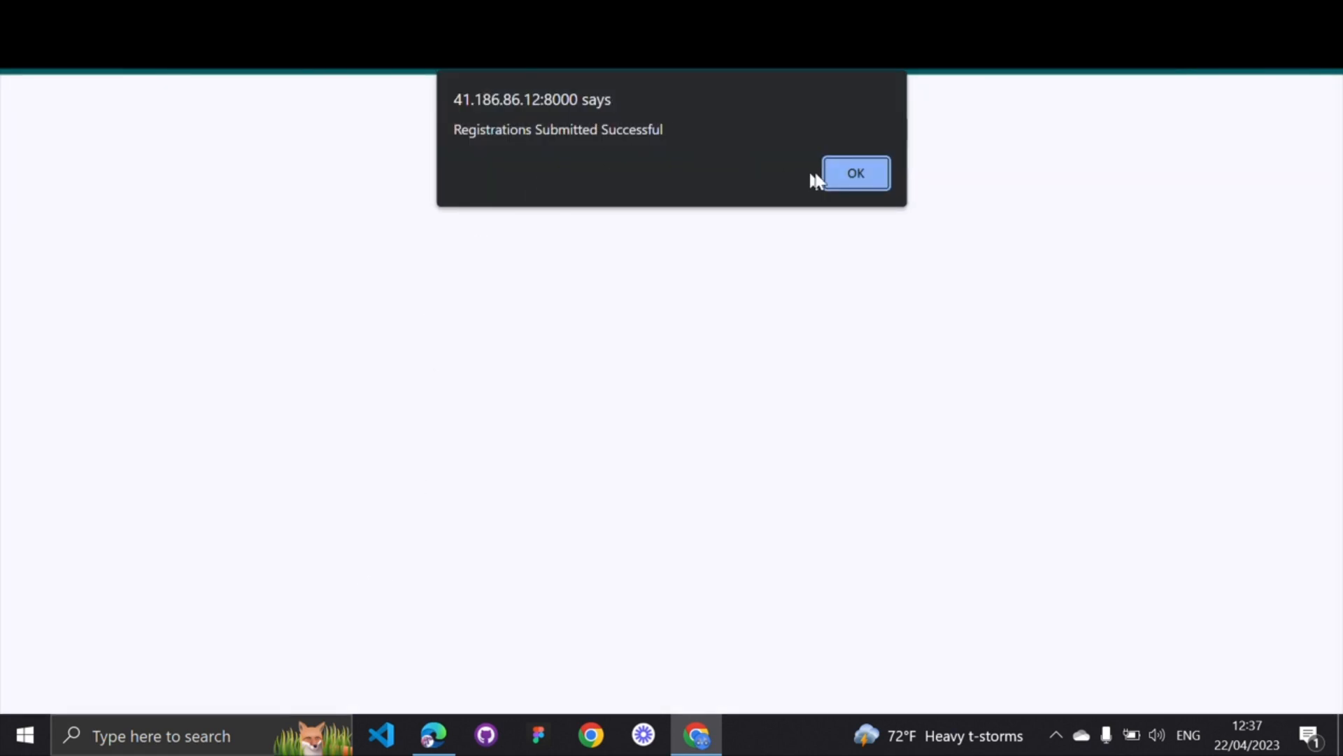
Dismiss the success message and confirm the Submit Registrations table shows no pending entries
{"action": "left_click", "coordinate": [862, 176]}
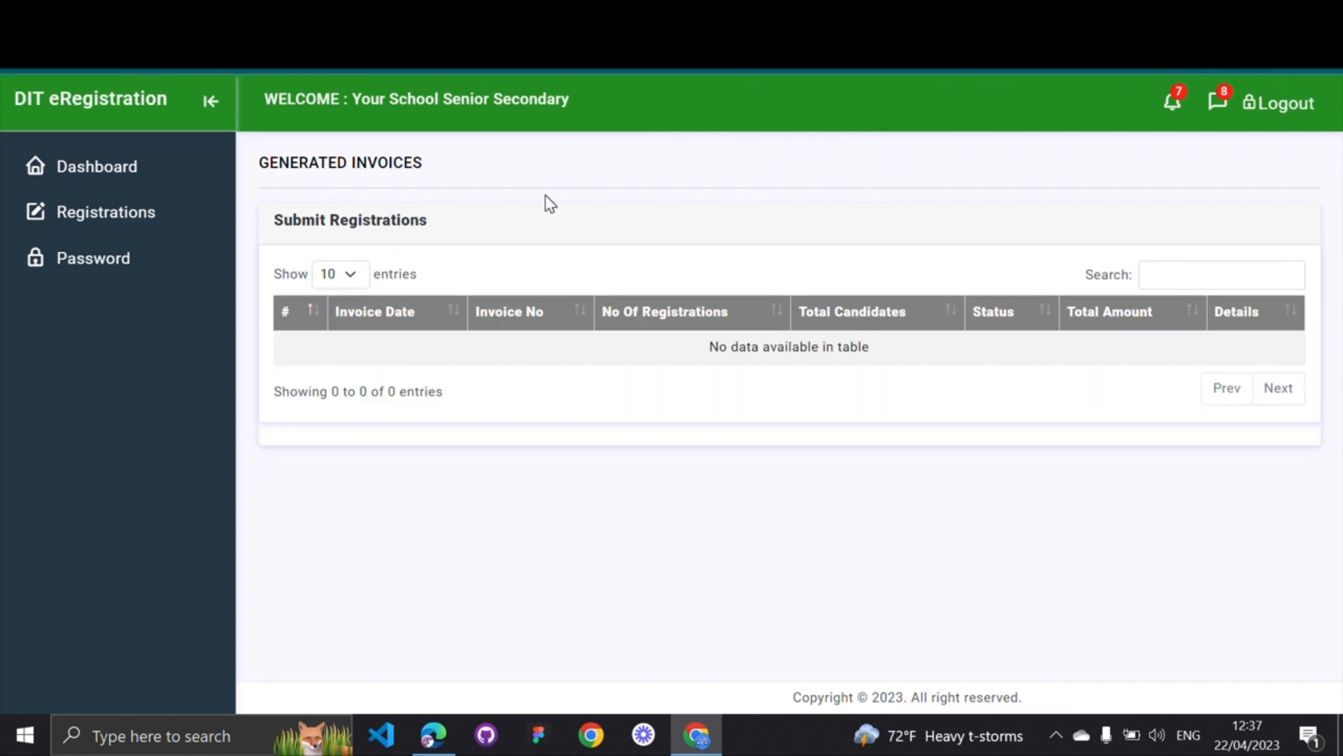
{"action": "left_click", "coordinate": [105, 216]}
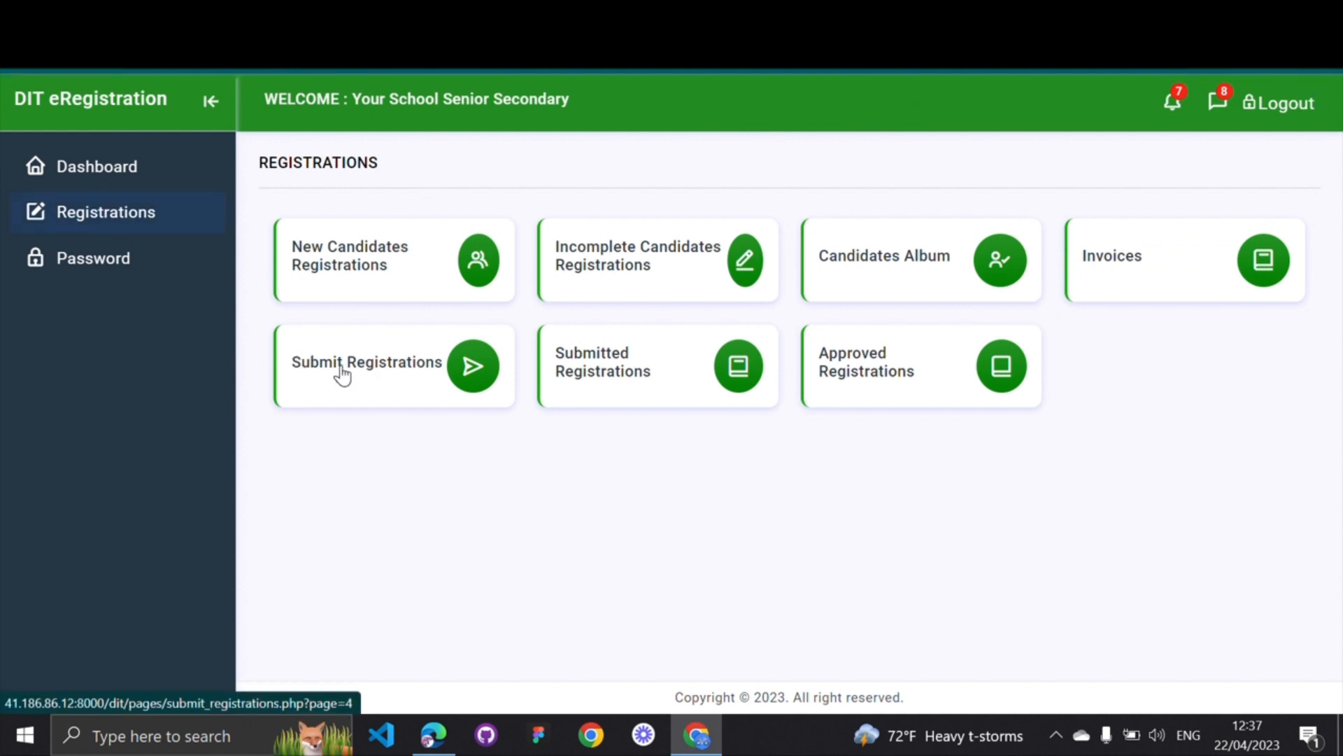
{"action": "left_click", "coordinate": [340, 366]}
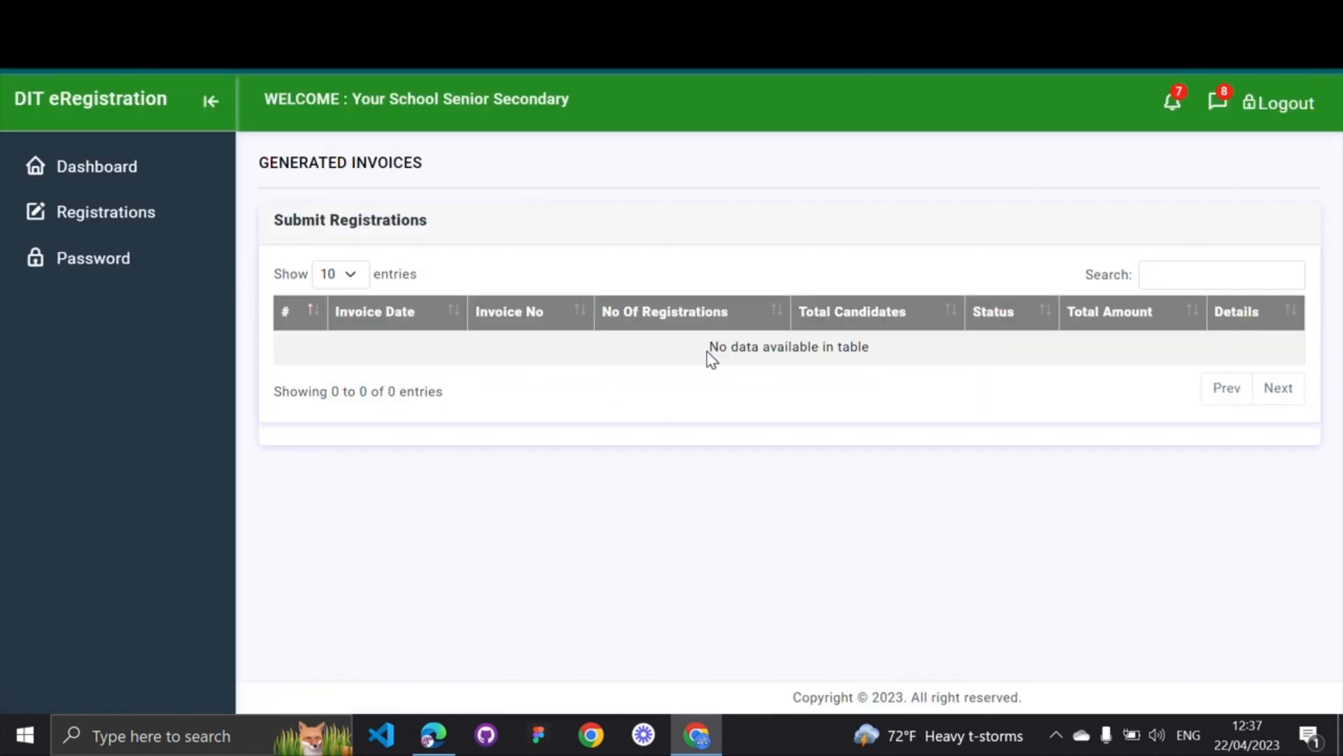
{"action": "left_click_drag", "start_coordinate": [719, 350], "coordinate": [884, 359]}
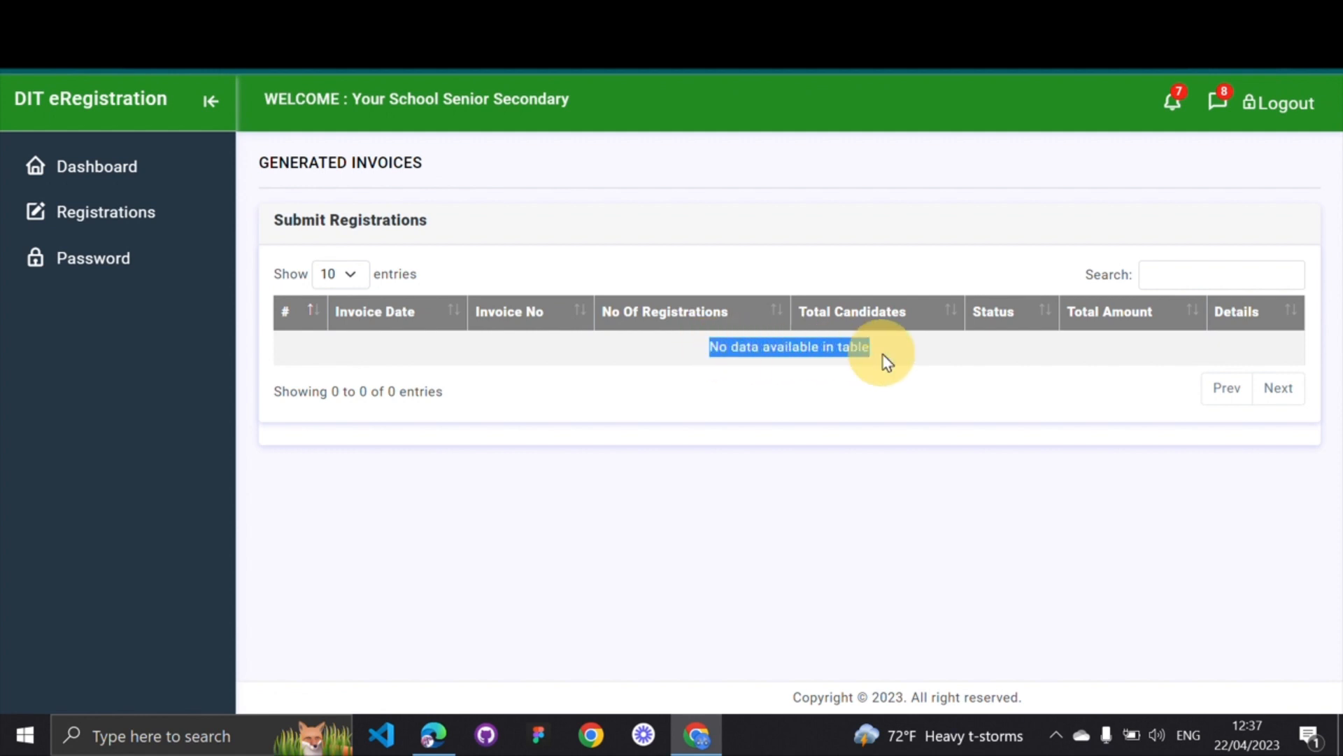
{"action": "left_click", "coordinate": [791, 364]}
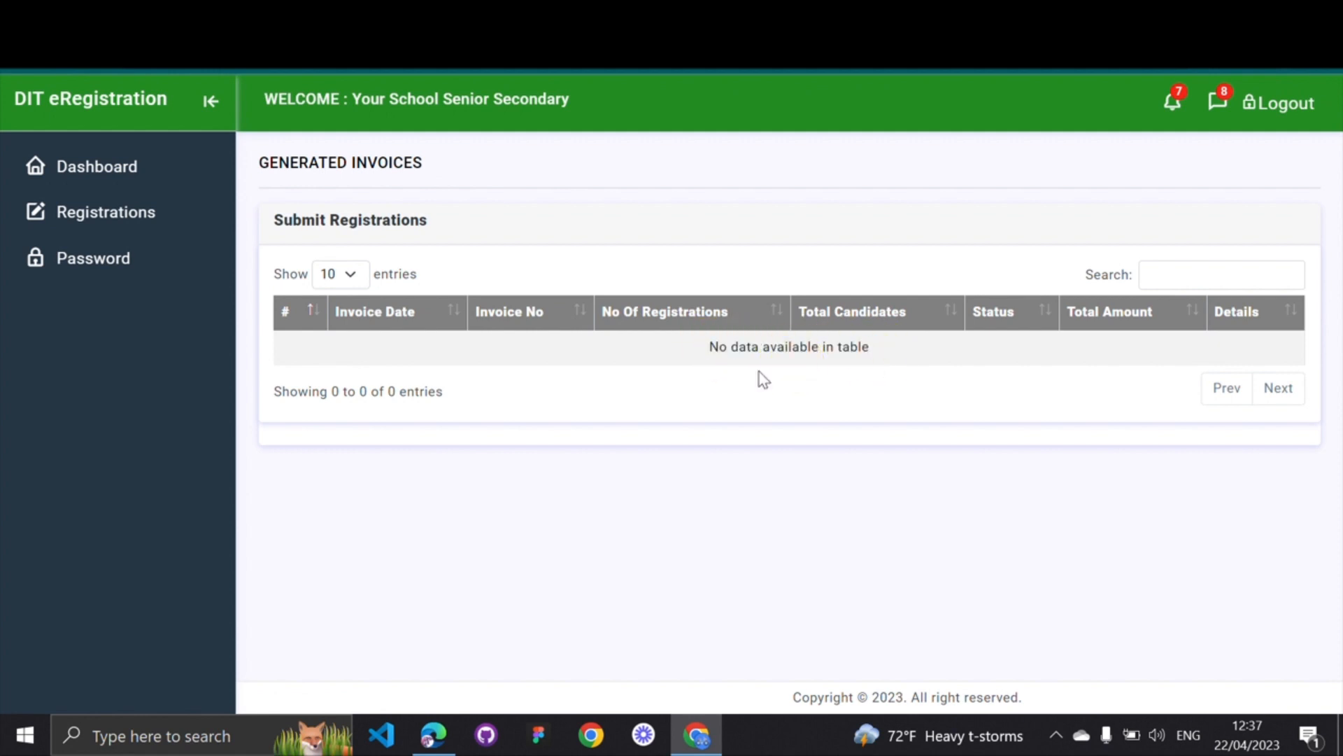
{"action": "scroll", "coordinate": [492, 388], "scroll_direction": "left", "scroll_amount": 5}
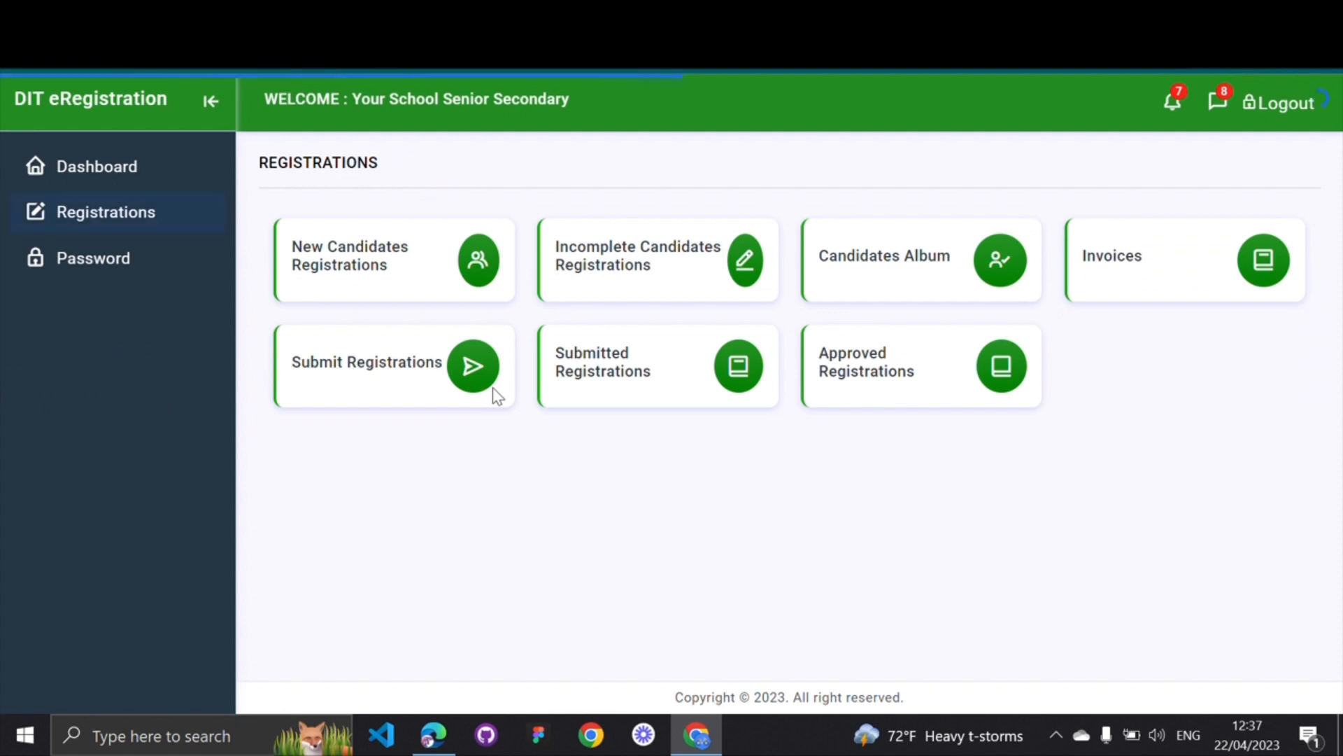
{"action": "left_click", "coordinate": [652, 362]}
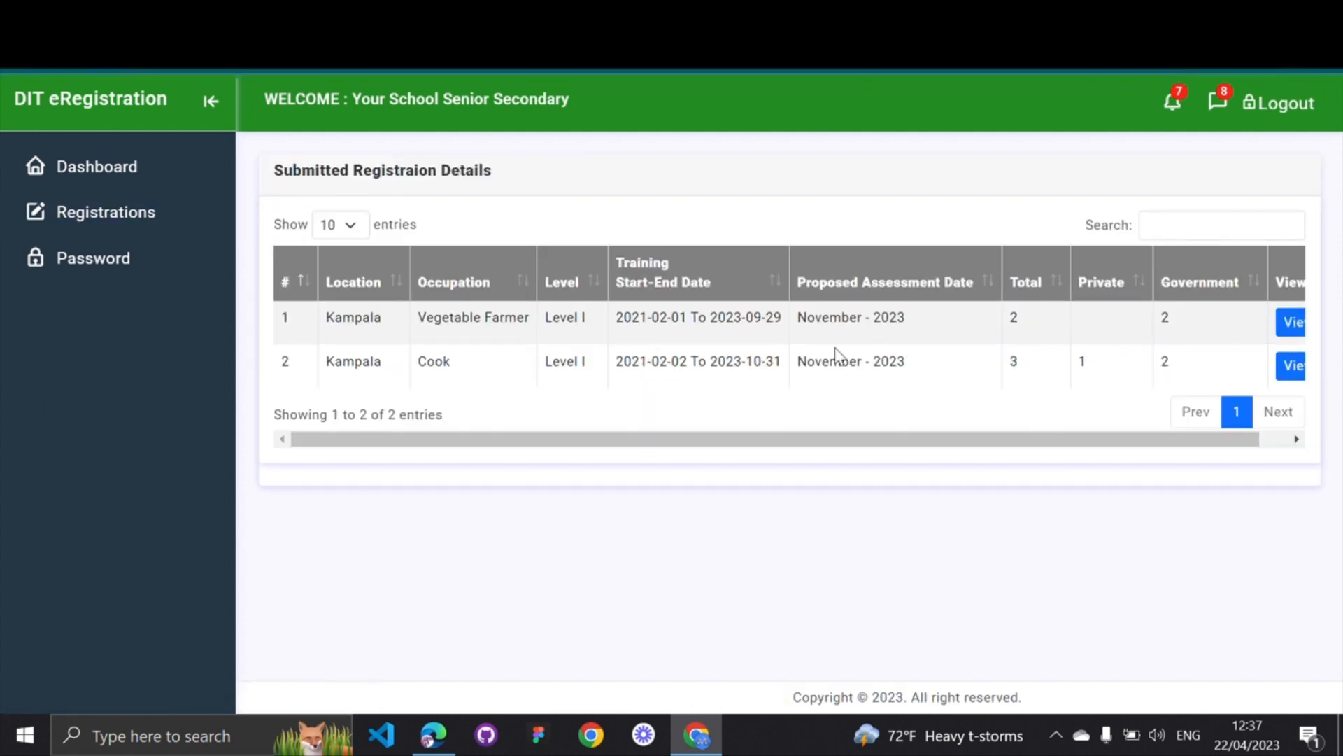
{"action": "scroll", "coordinate": [917, 351], "scroll_direction": "right", "scroll_amount": 2}
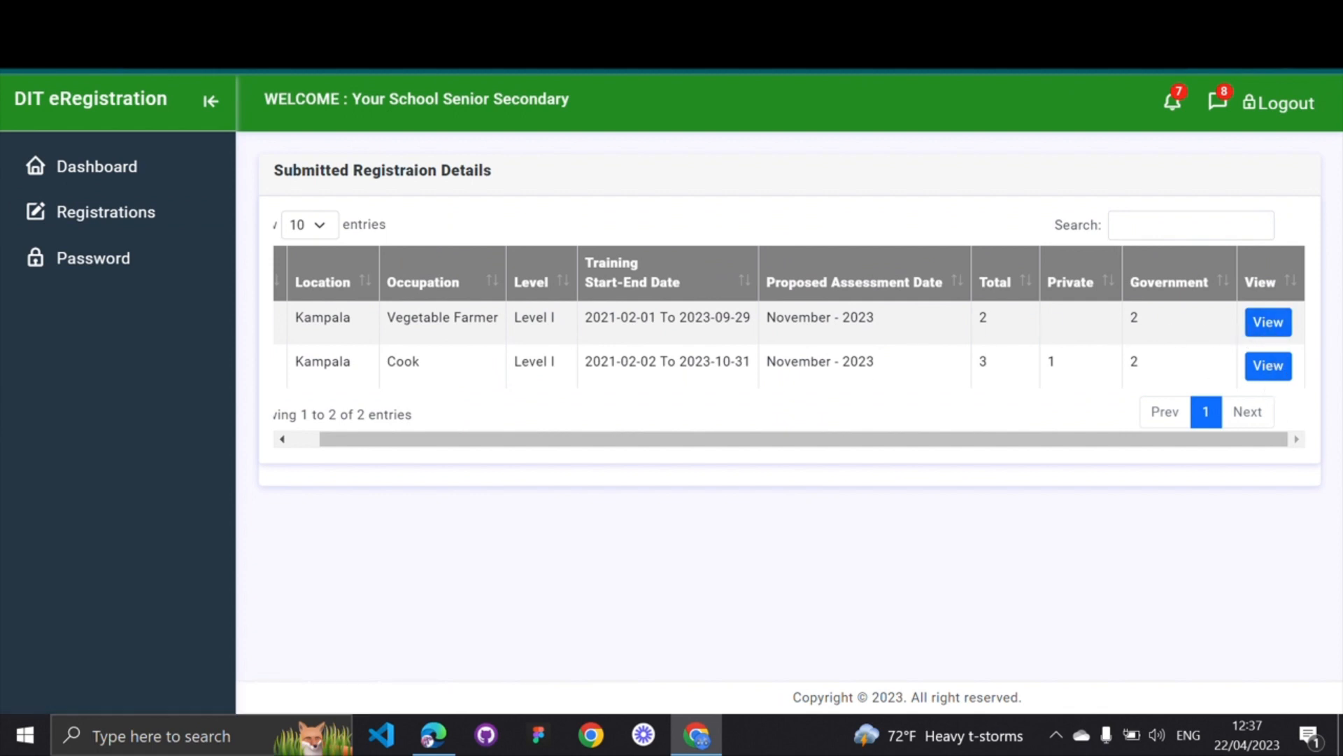
{"action": "scroll", "coordinate": [810, 370], "scroll_direction": "left", "scroll_amount": 2}
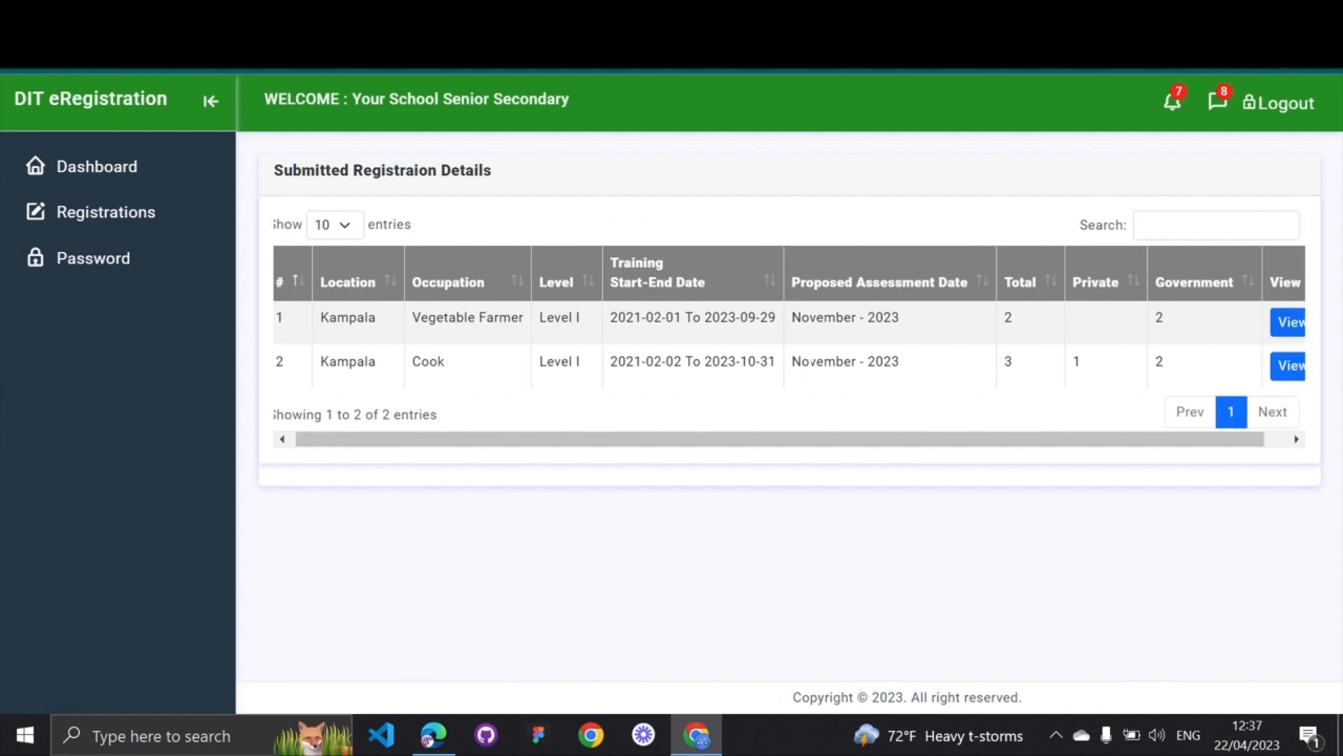
{"action": "scroll", "coordinate": [810, 371], "scroll_direction": "left", "scroll_amount": 5}
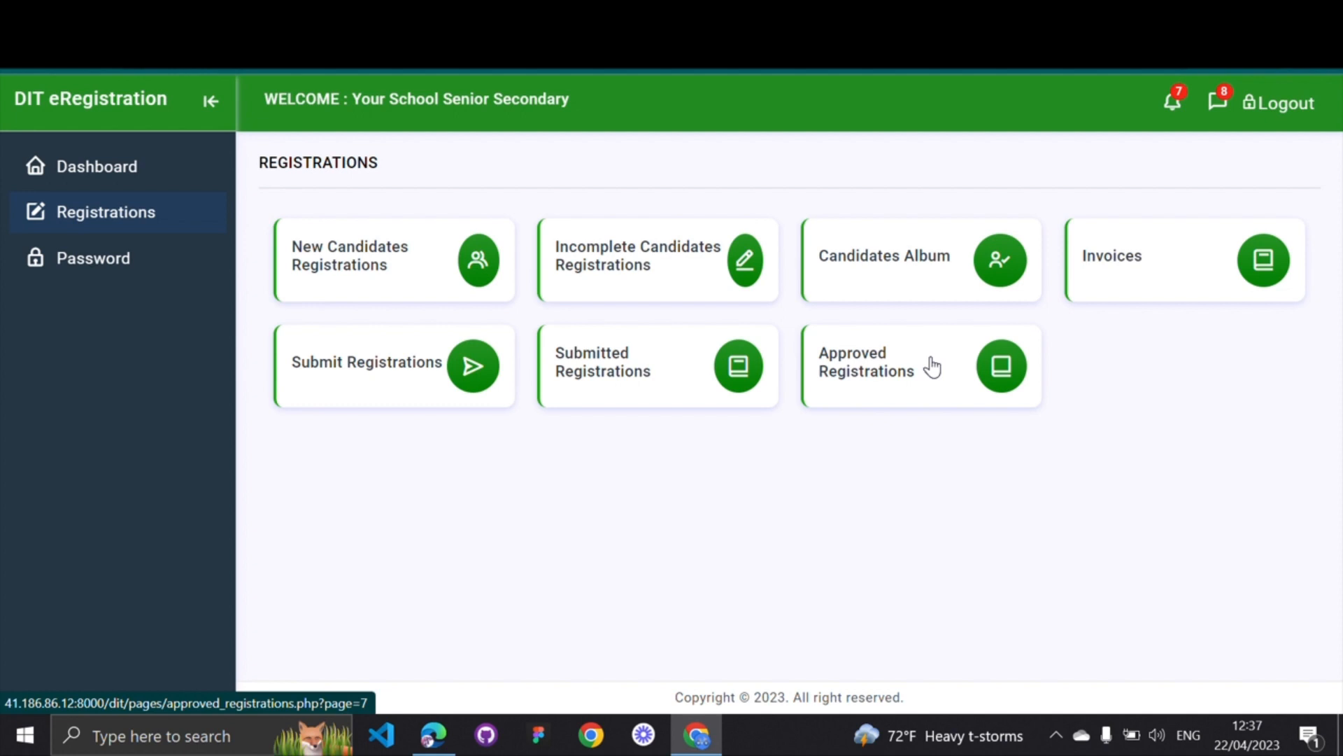
{"action": "left_click_drag", "start_coordinate": [866, 429], "coordinate": [884, 420]}
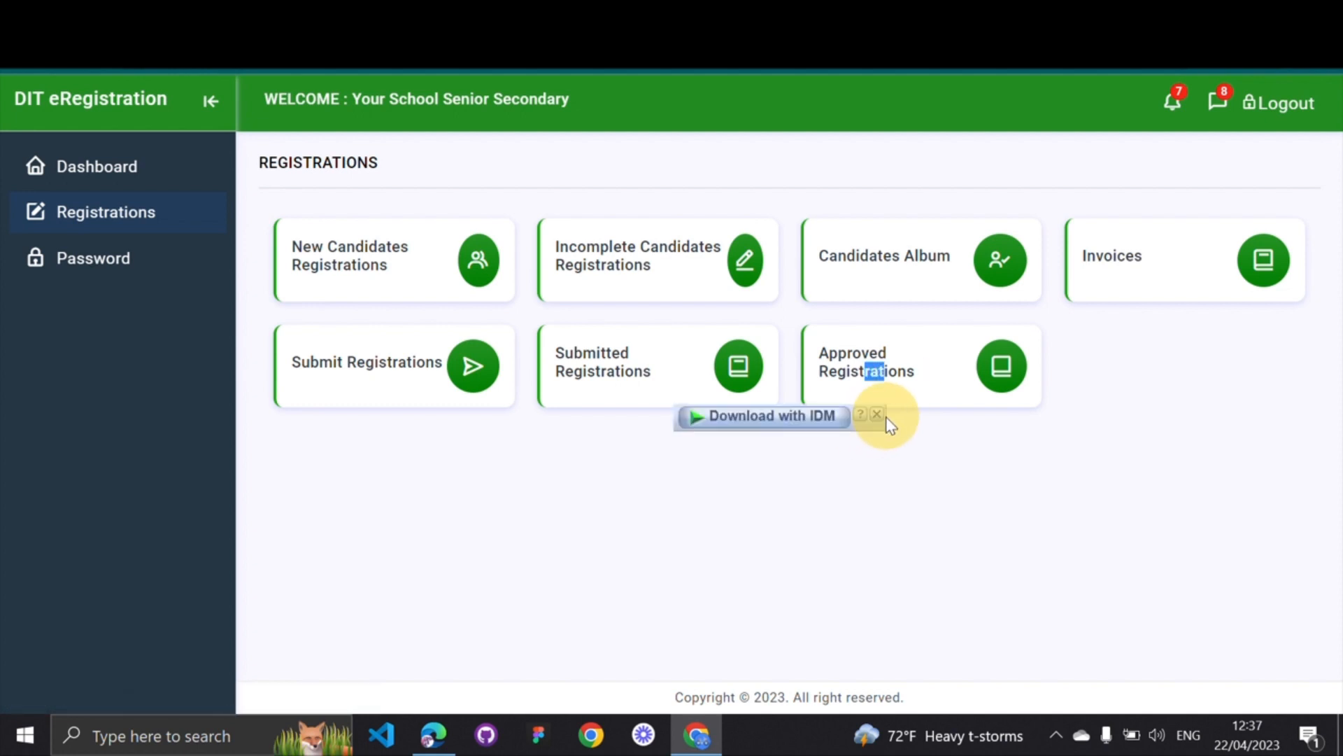
{"action": "left_click", "coordinate": [877, 415]}
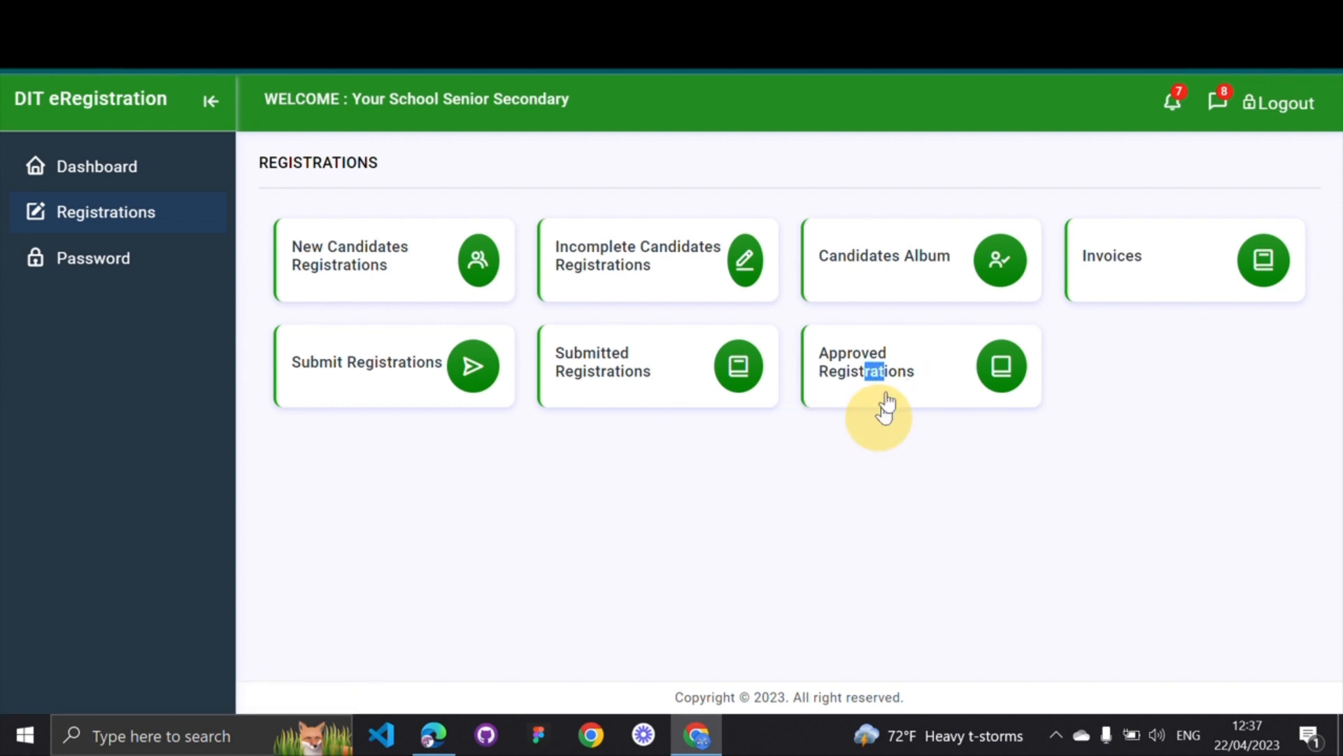
{"action": "left_click", "coordinate": [904, 362]}
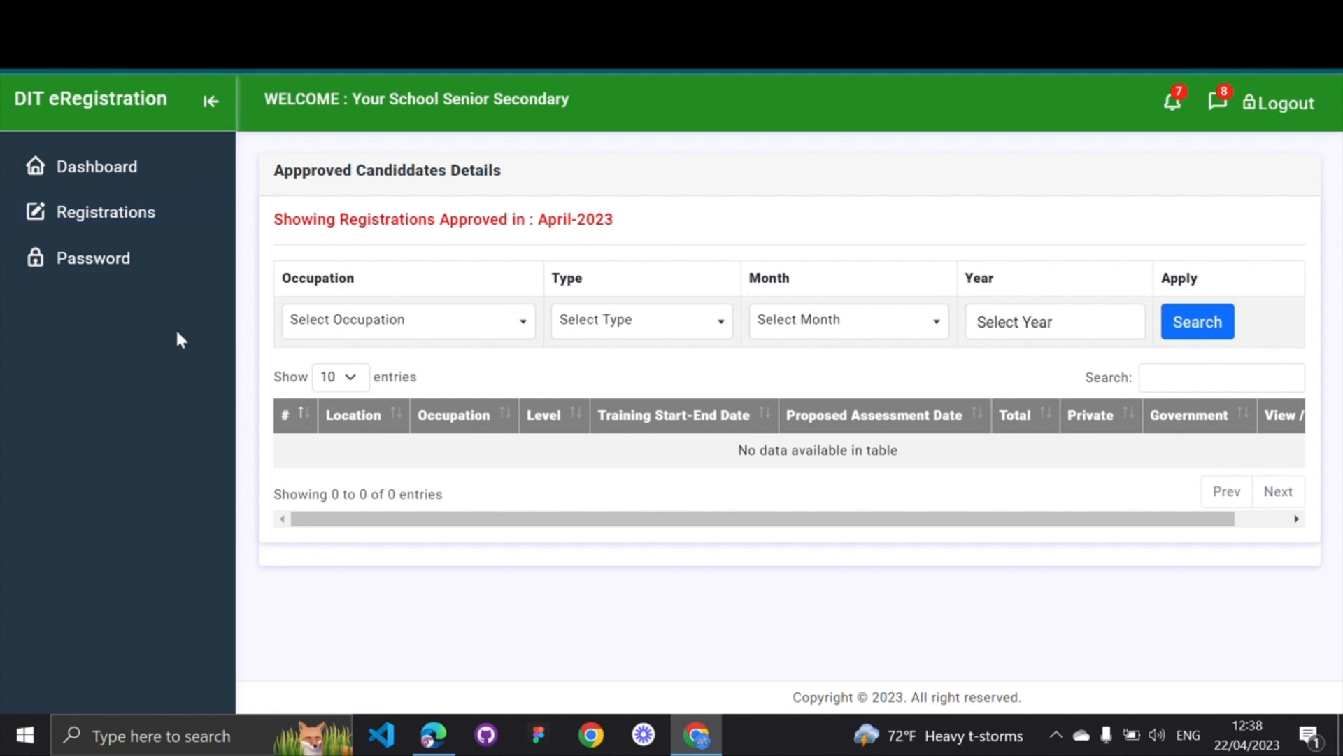
{"action": "scroll", "coordinate": [826, 393], "scroll_direction": "left", "scroll_amount": 5}
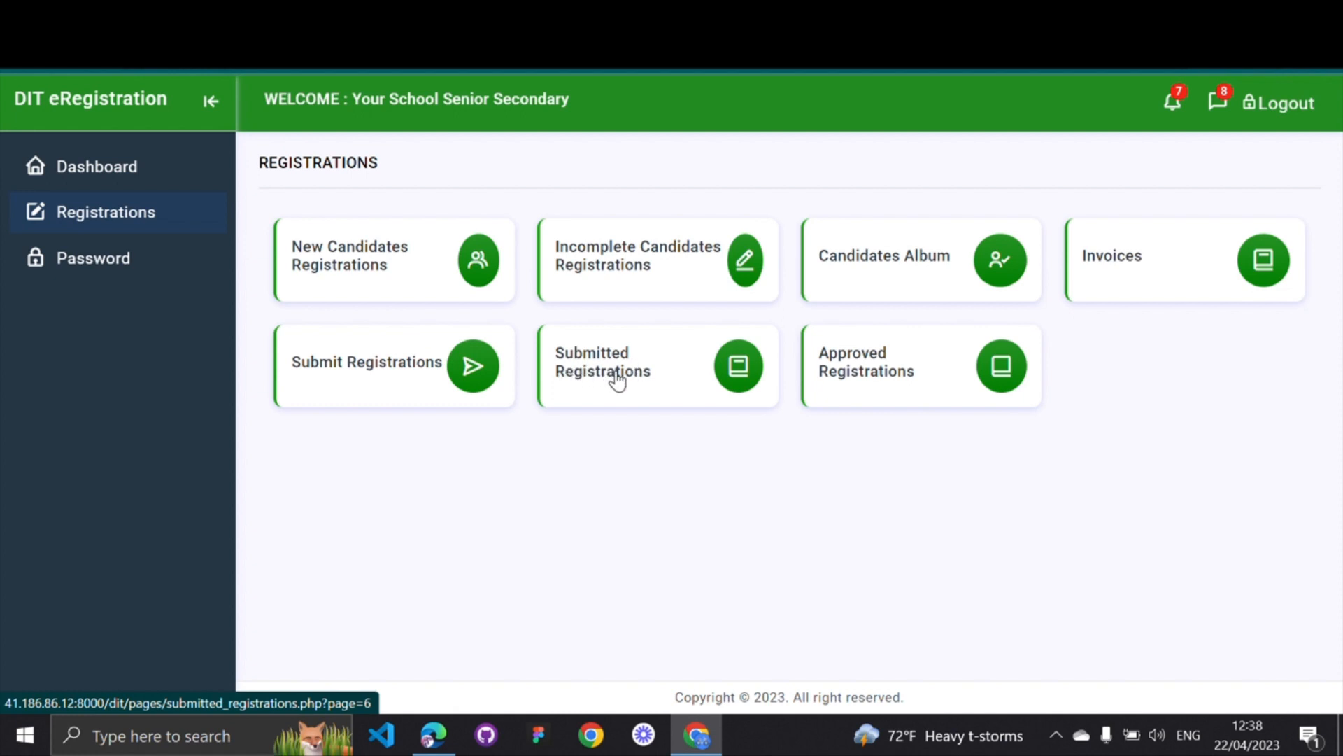
{"action": "left_click", "coordinate": [663, 370]}
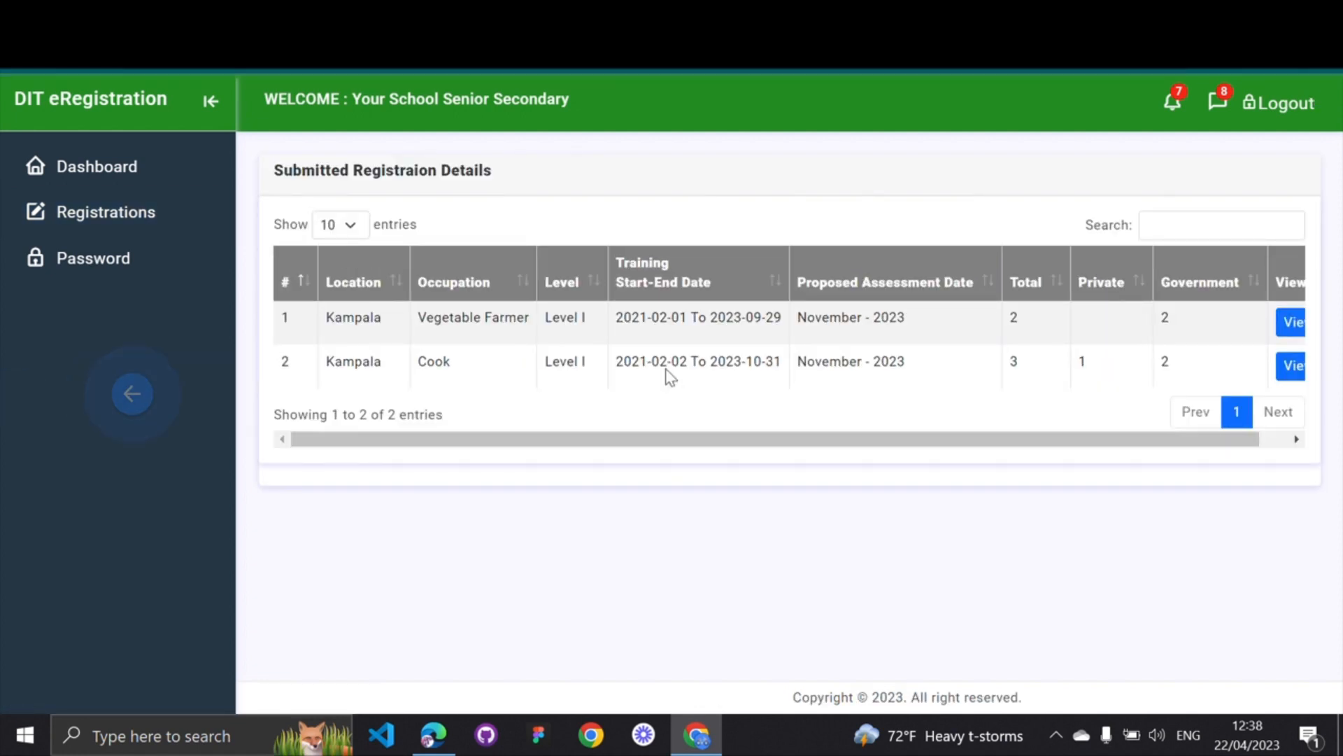
{"action": "scroll", "coordinate": [666, 369], "scroll_direction": "left", "scroll_amount": 5}
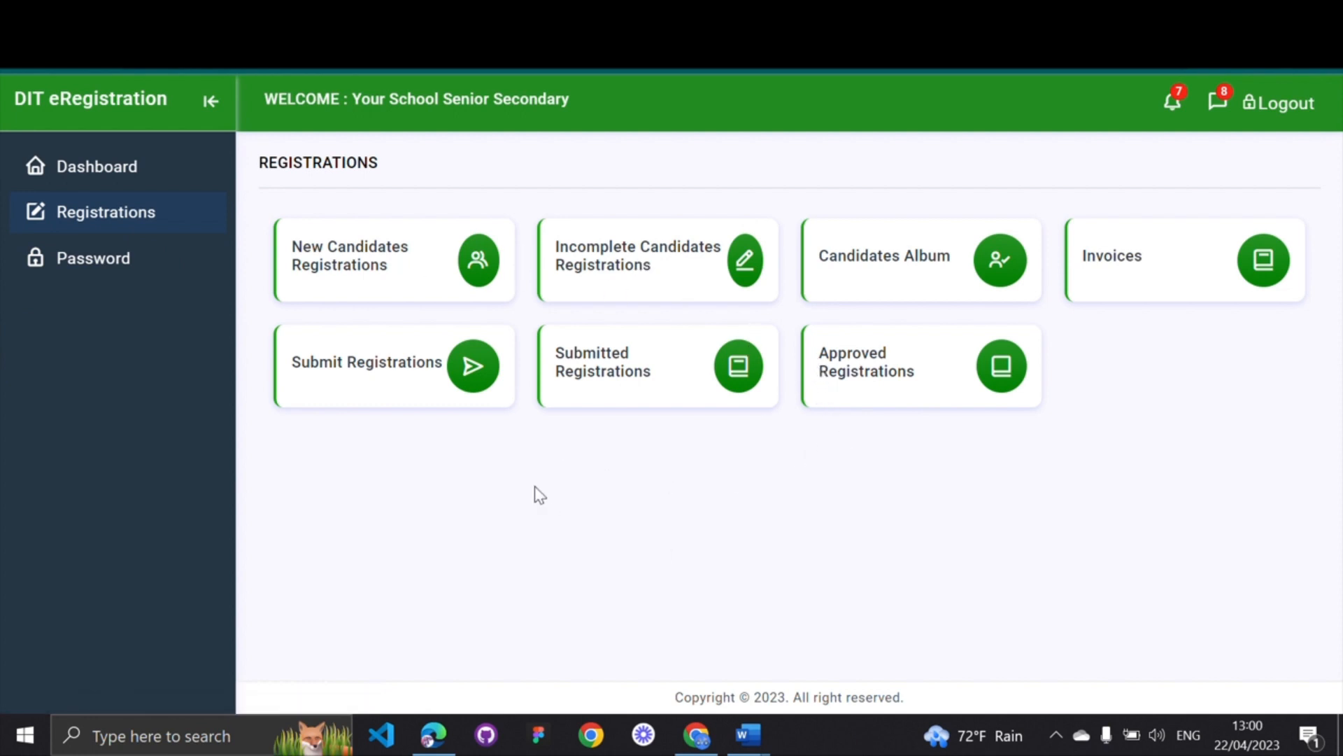
Bring up the DIT contacts PDF and review the system administrator's contact entry
{"action": "left_click", "coordinate": [433, 734]}
{"action": "left_click", "coordinate": [560, 17]}
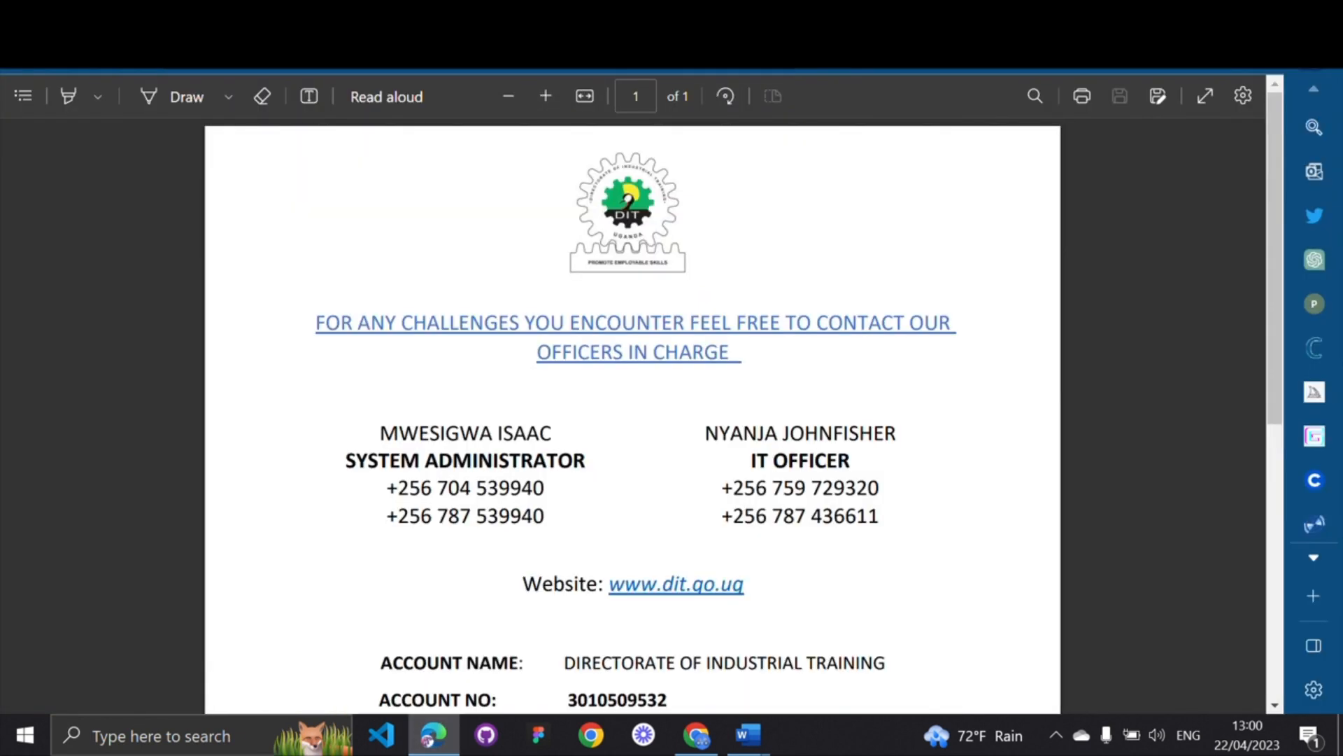
{"action": "scroll", "coordinate": [579, 198], "scroll_direction": "down", "scroll_amount": 1}
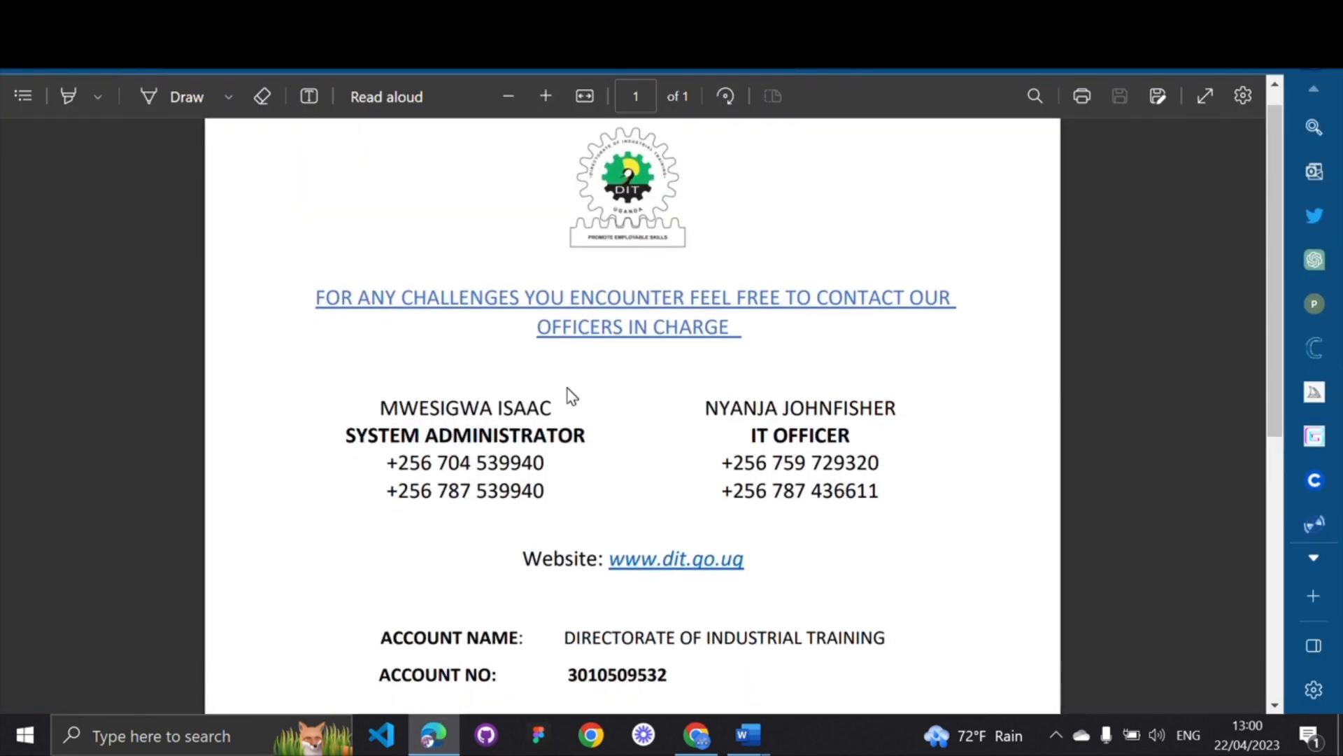
{"action": "scroll", "coordinate": [567, 392], "scroll_direction": "down", "scroll_amount": 1}
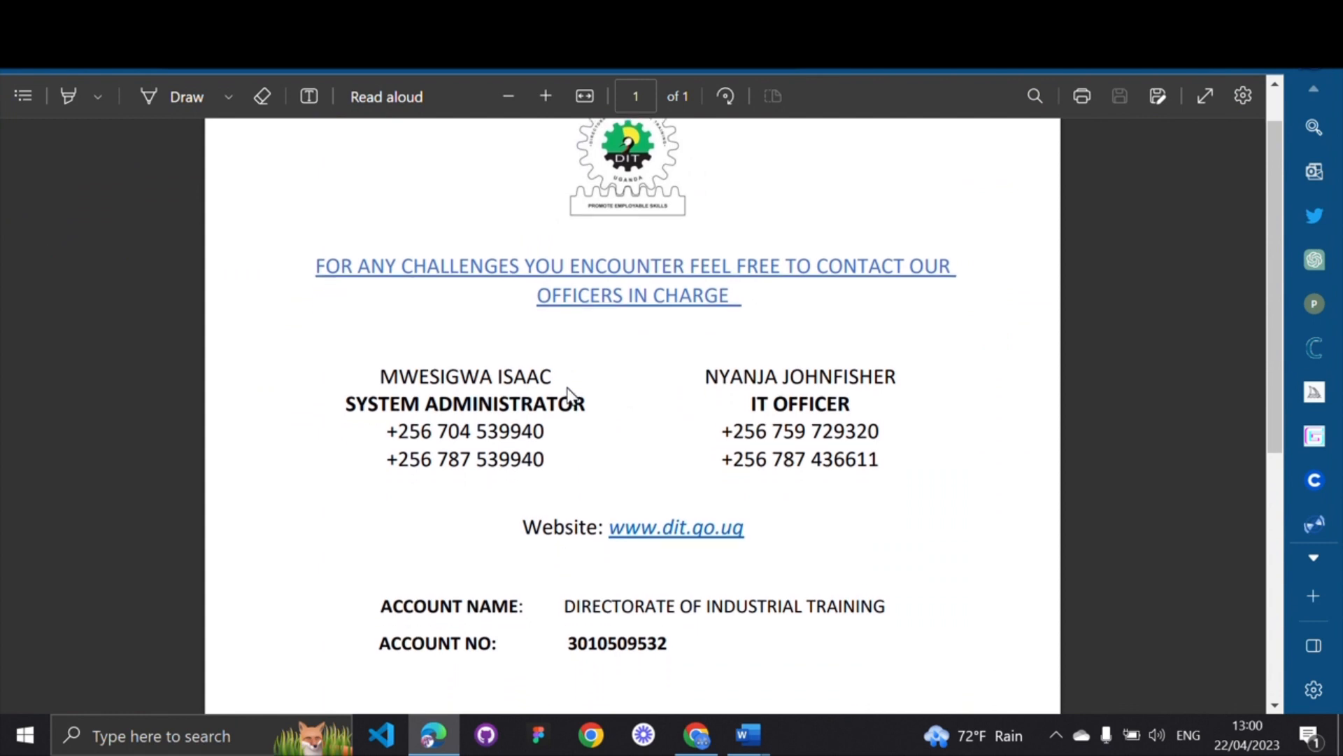
{"action": "left_click", "coordinate": [380, 379]}
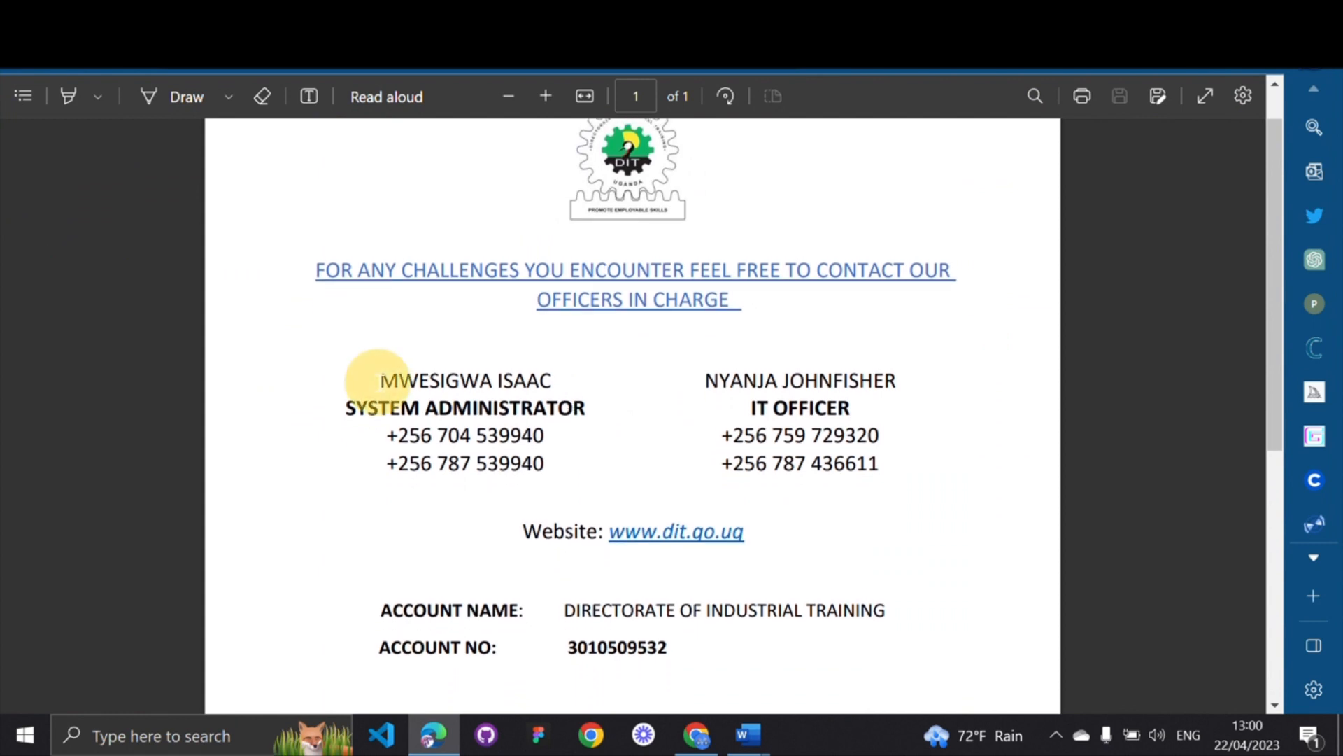
{"action": "left_click_drag", "start_coordinate": [380, 379], "coordinate": [548, 381]}
{"action": "left_click", "coordinate": [449, 408]}
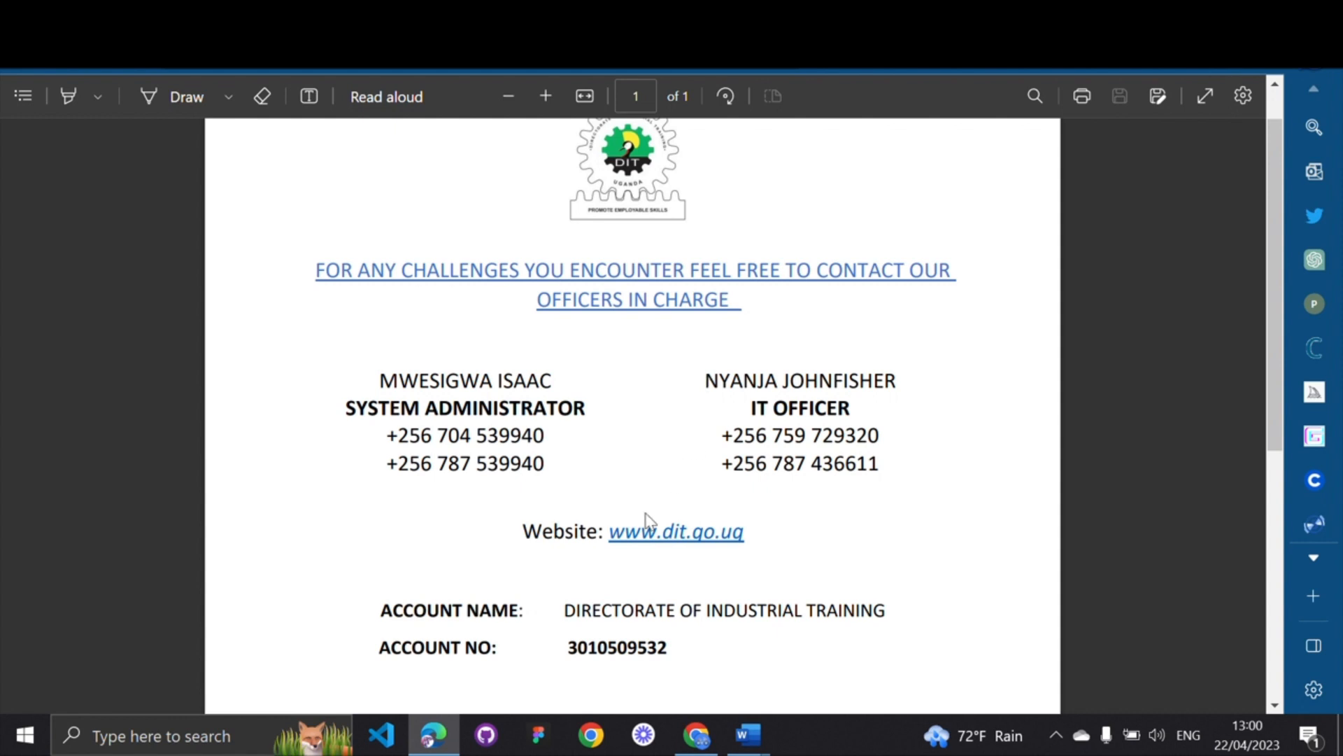
{"action": "left_click_drag", "start_coordinate": [524, 532], "coordinate": [750, 532]}
{"action": "left_click", "coordinate": [787, 570]}
{"action": "scroll", "coordinate": [788, 571], "scroll_direction": "down", "scroll_amount": 1}
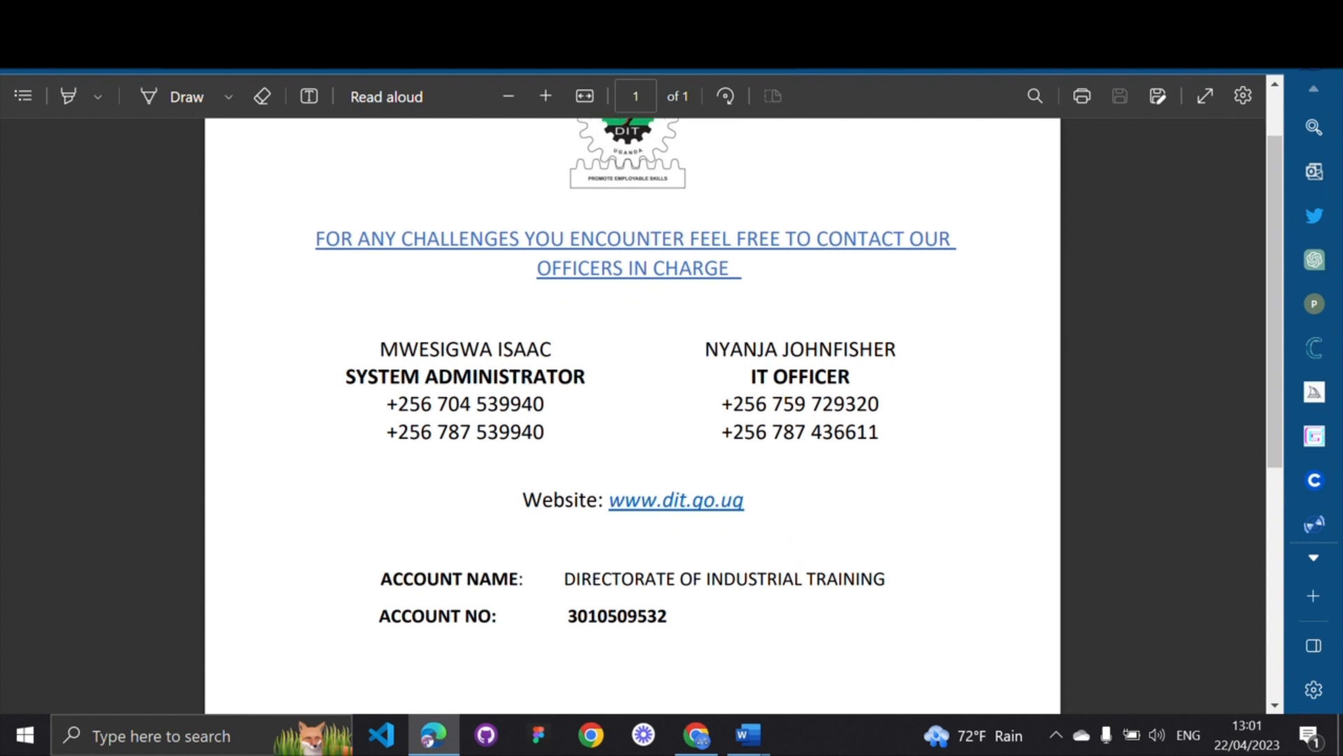
{"action": "left_click_drag", "start_coordinate": [568, 616], "coordinate": [636, 616]}
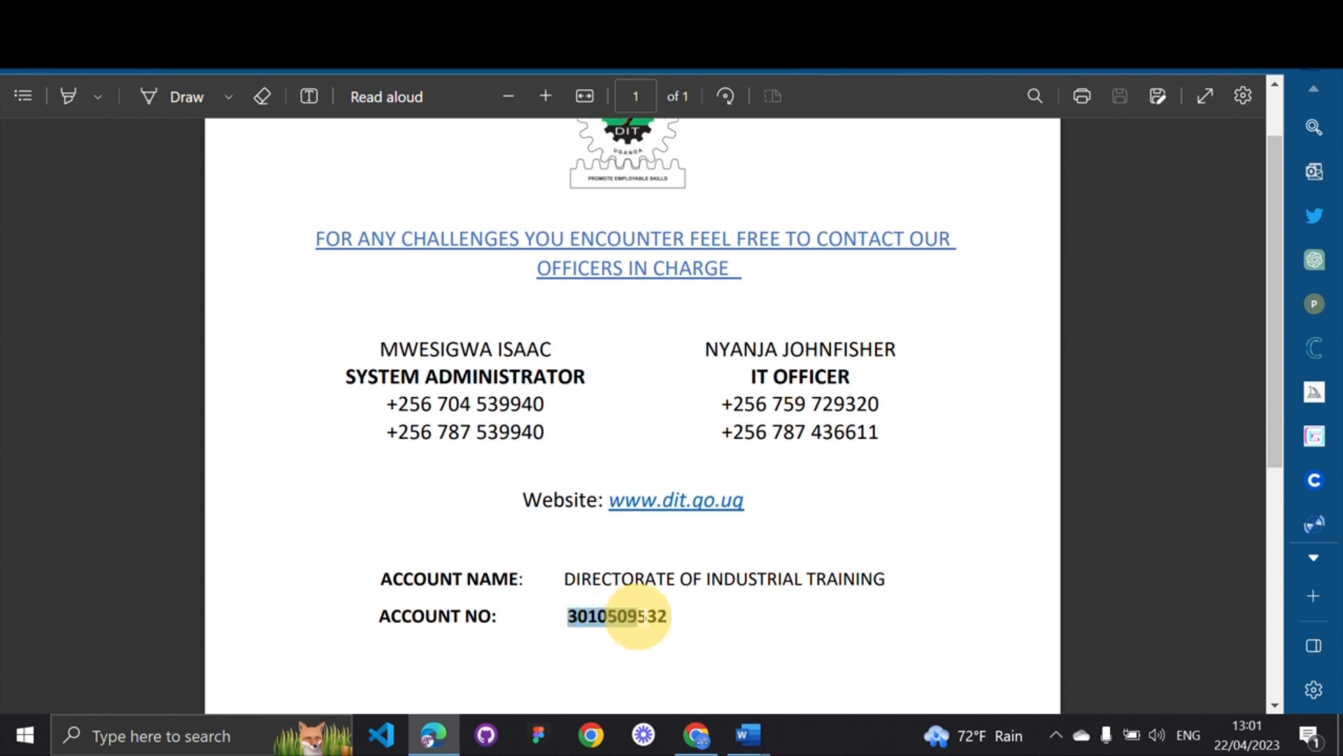
{"action": "left_click", "coordinate": [736, 637]}
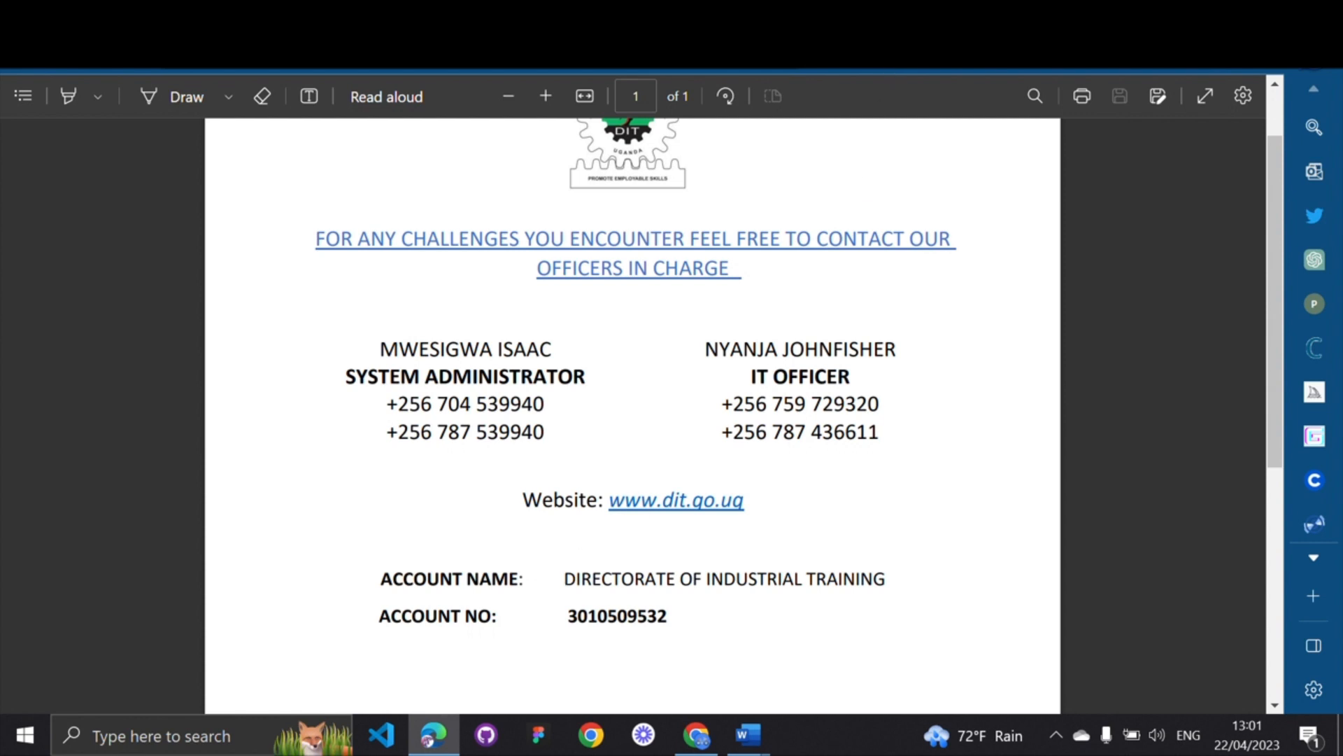
View the Airtel merchant payment poster's business number, then return to the contacts document
{"action": "key", "text": "ctrl+Tab"}
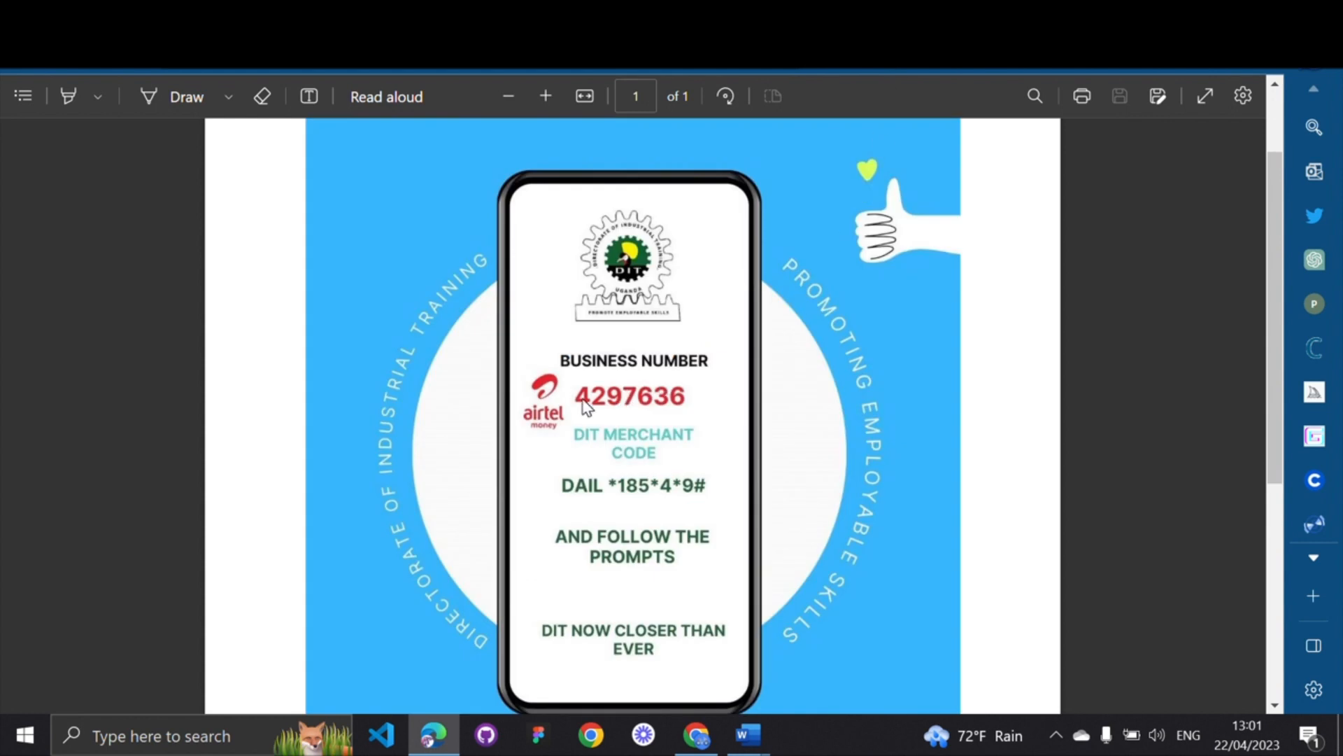
{"action": "left_click_drag", "start_coordinate": [581, 399], "coordinate": [624, 398]}
{"action": "scroll", "coordinate": [617, 540], "scroll_direction": "down", "scroll_amount": 1}
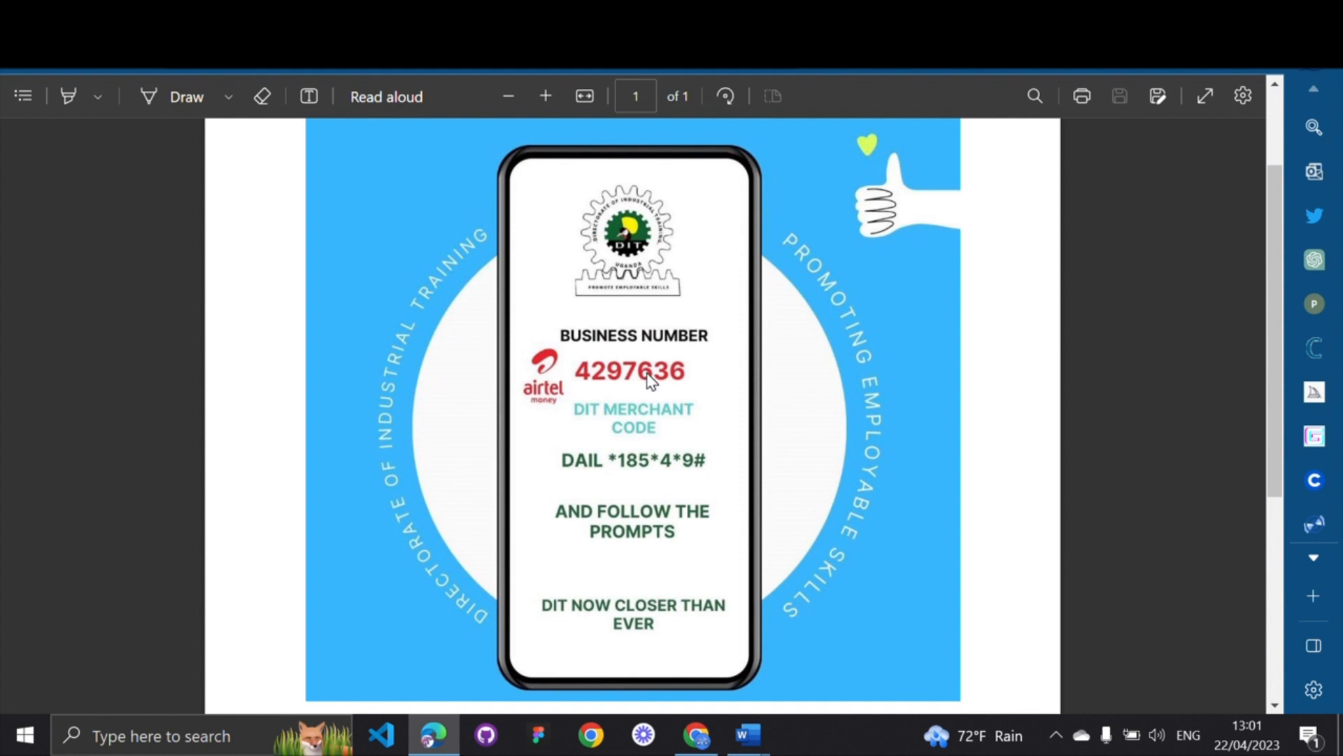
{"action": "key", "text": "ctrl+Tab"}
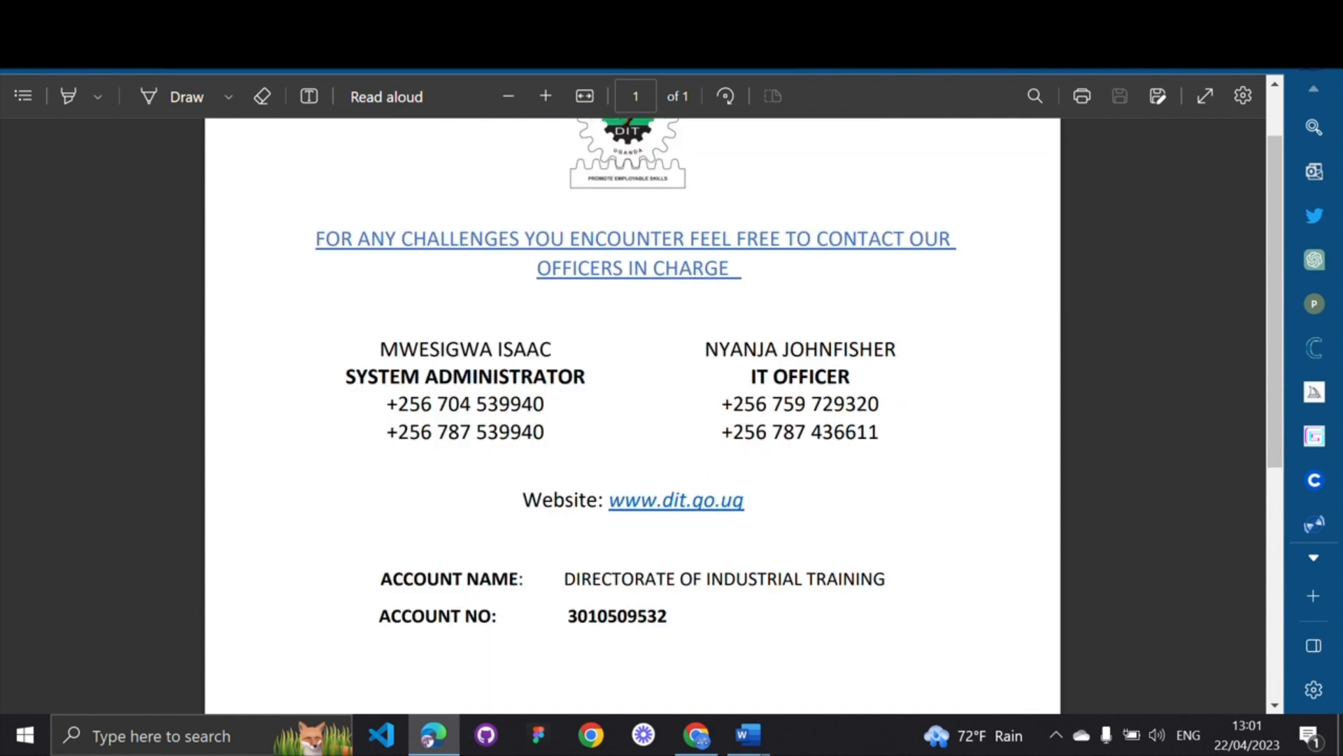